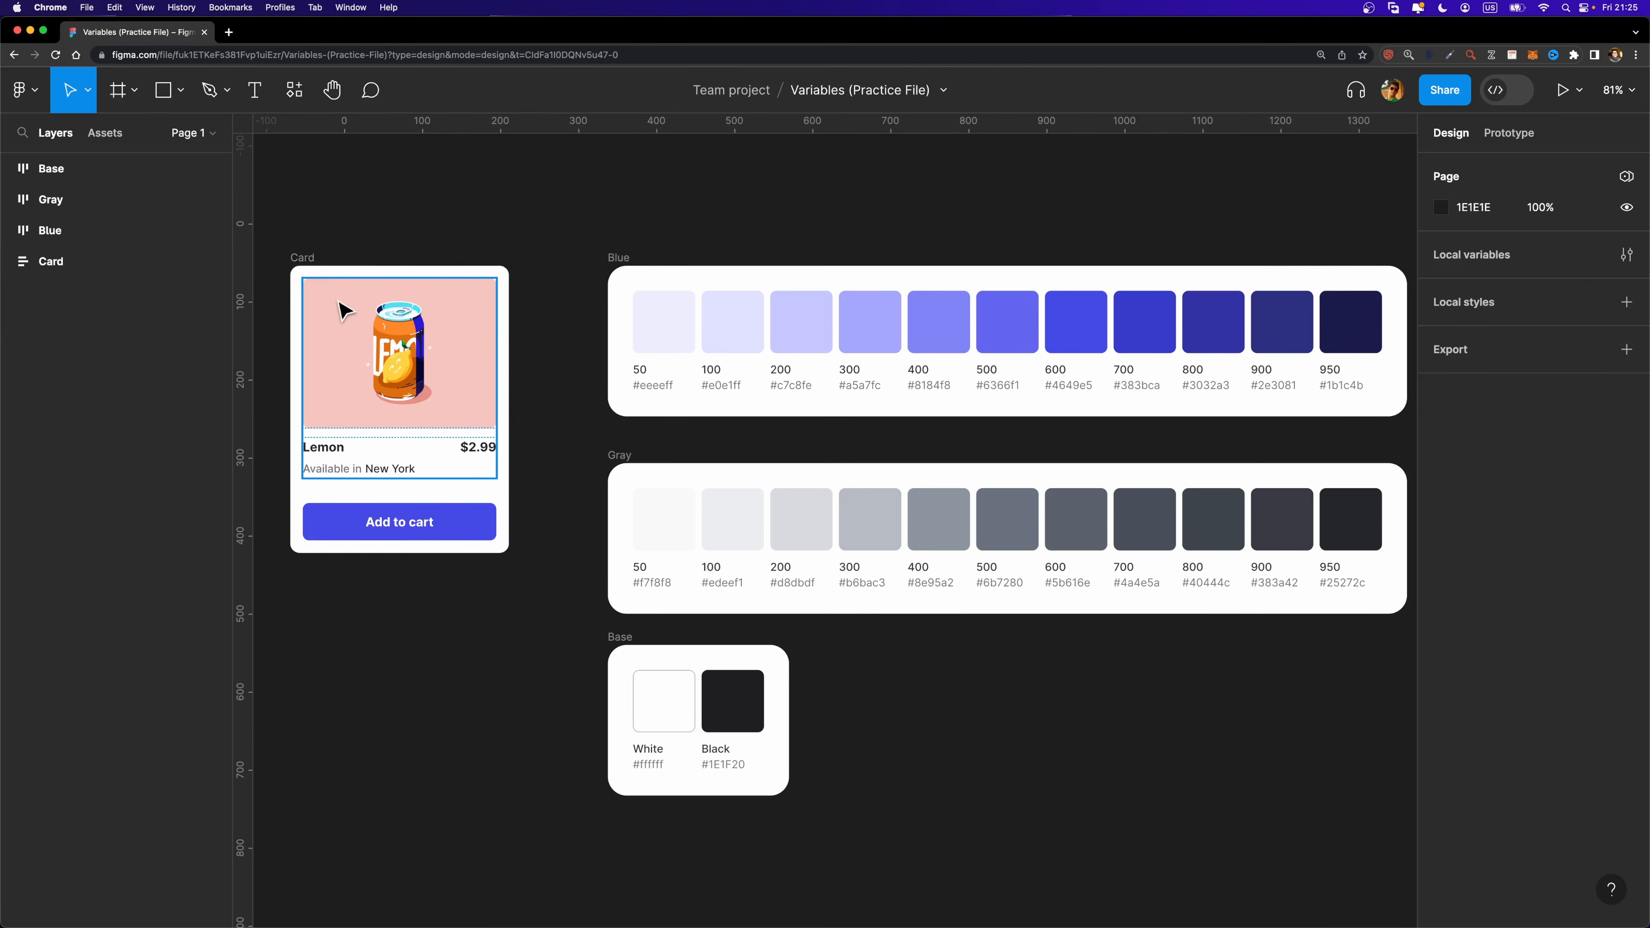
Examine the Lemon product card beside the Blue, Gray and Base palettes, including the button's and item text's fill colors.
{"action": "scroll", "coordinate": [364, 332], "scroll_direction": "up", "scroll_amount": 5}
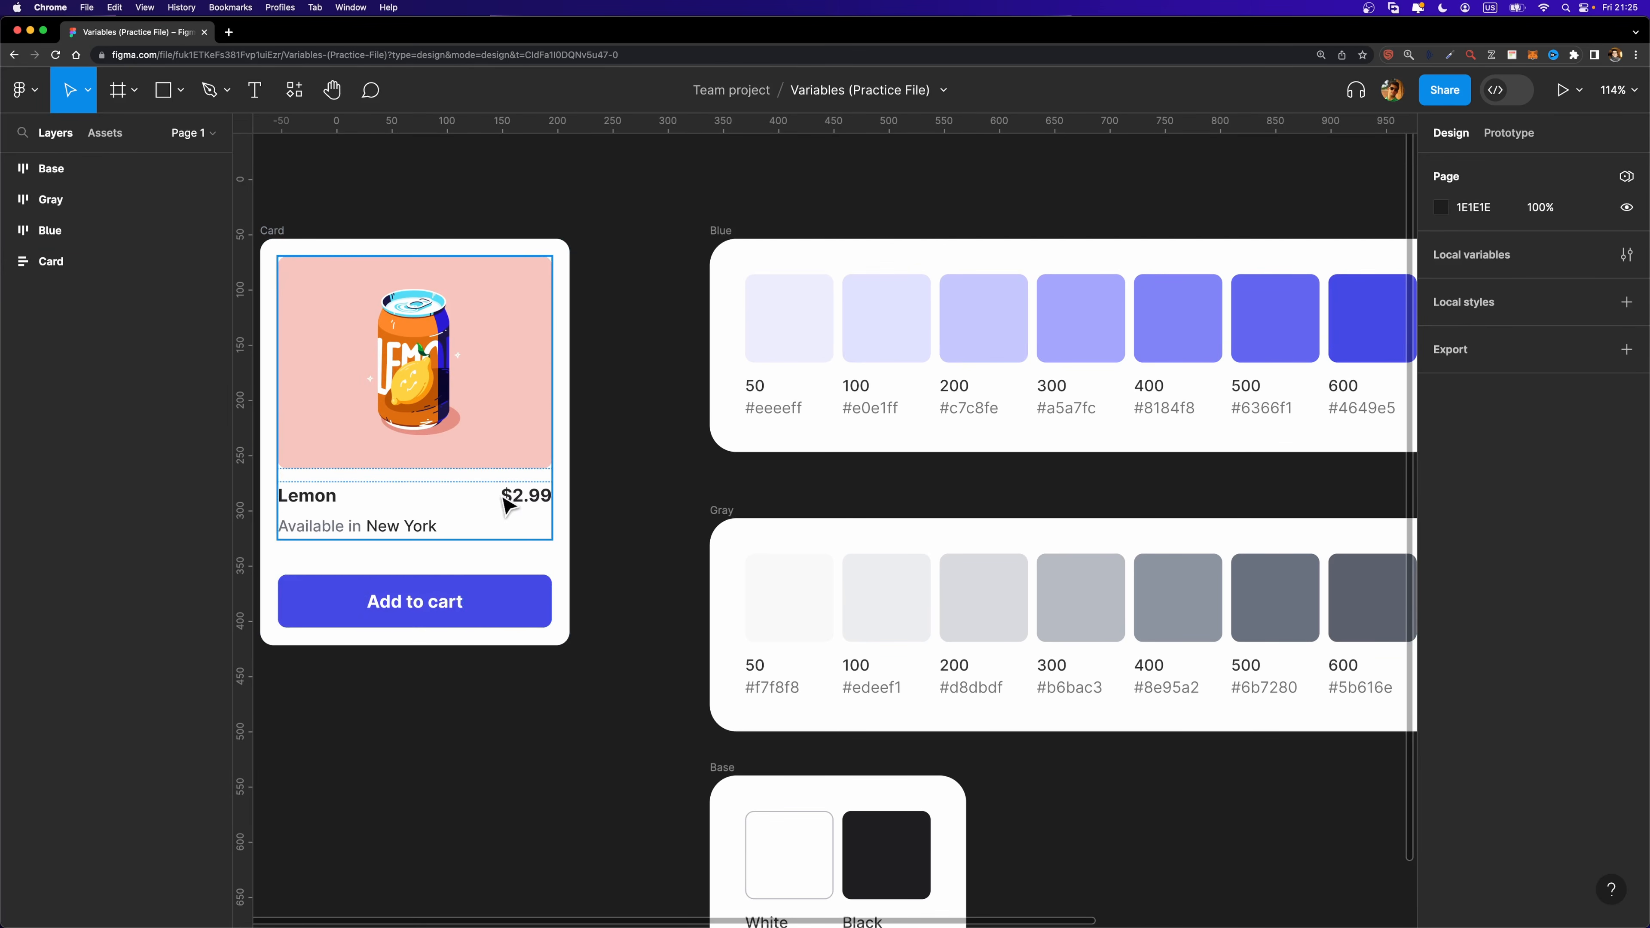
{"action": "scroll", "coordinate": [571, 507], "scroll_direction": "down", "scroll_amount": 2}
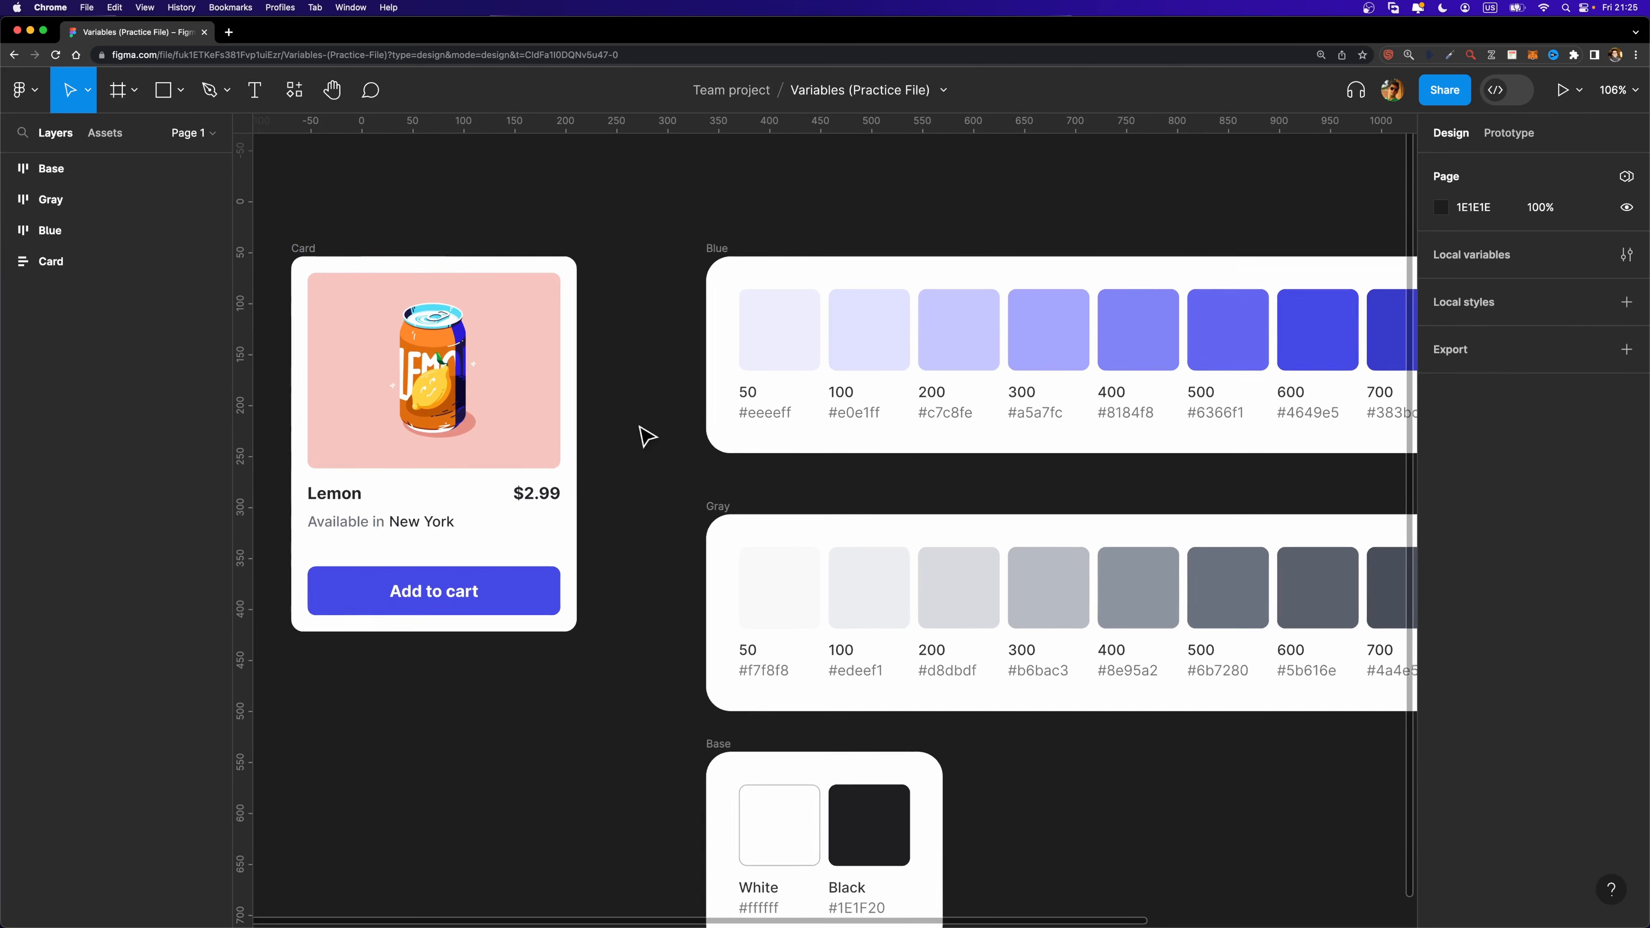
{"action": "scroll", "coordinate": [645, 435], "scroll_direction": "down", "scroll_amount": 4}
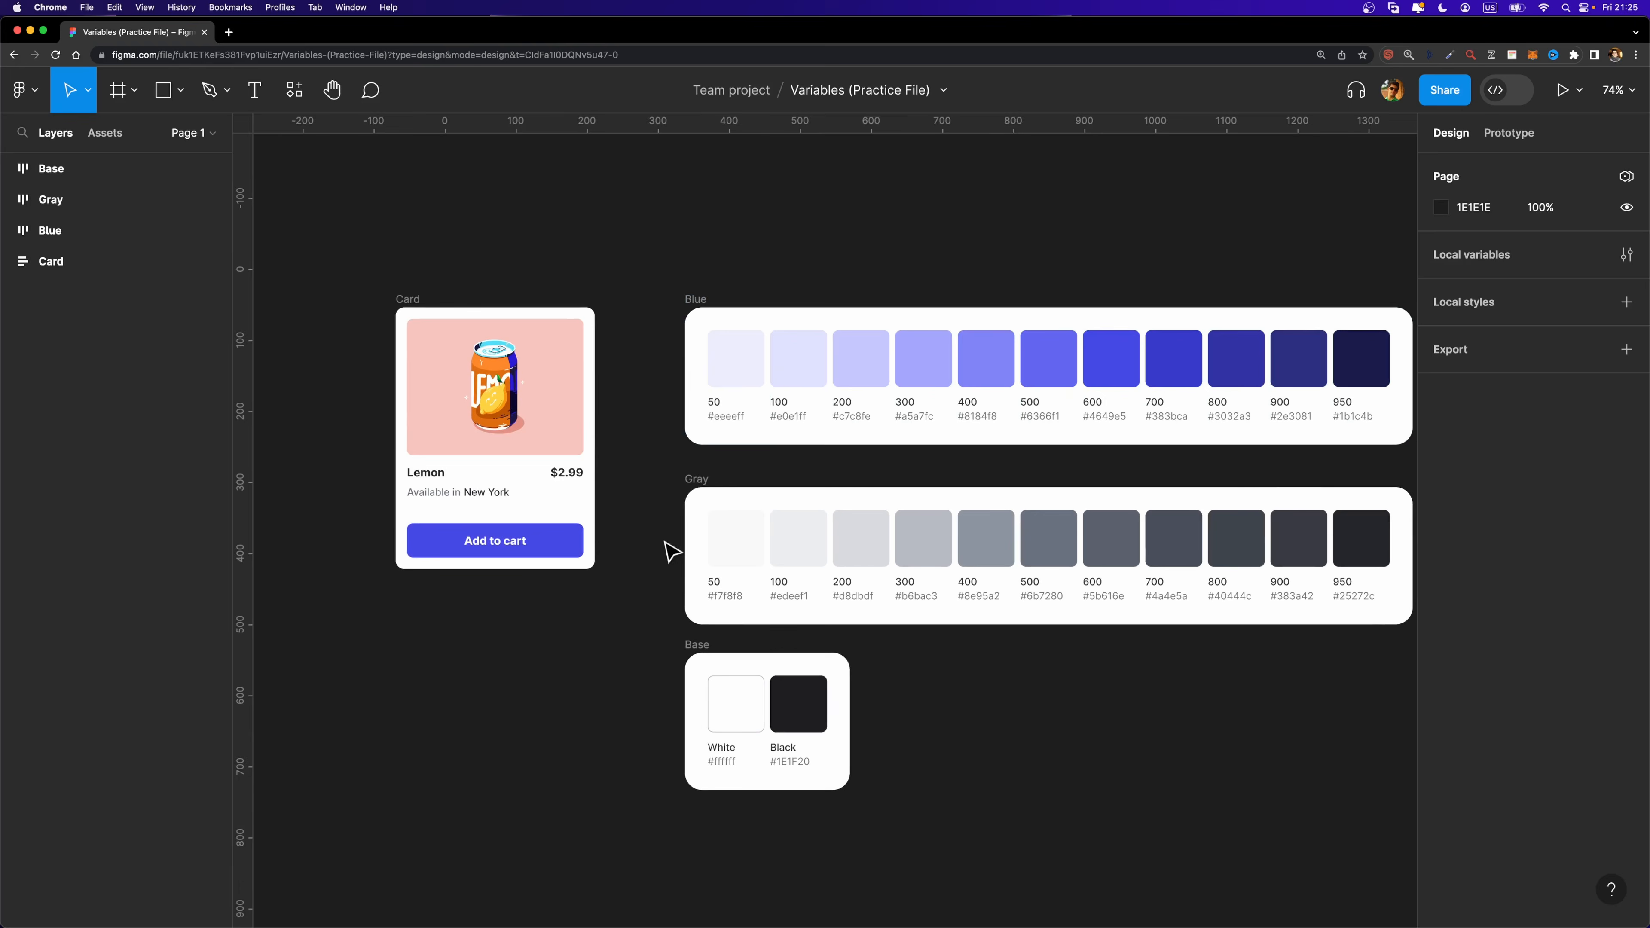
{"action": "scroll", "coordinate": [666, 559], "scroll_direction": "right", "scroll_amount": 2}
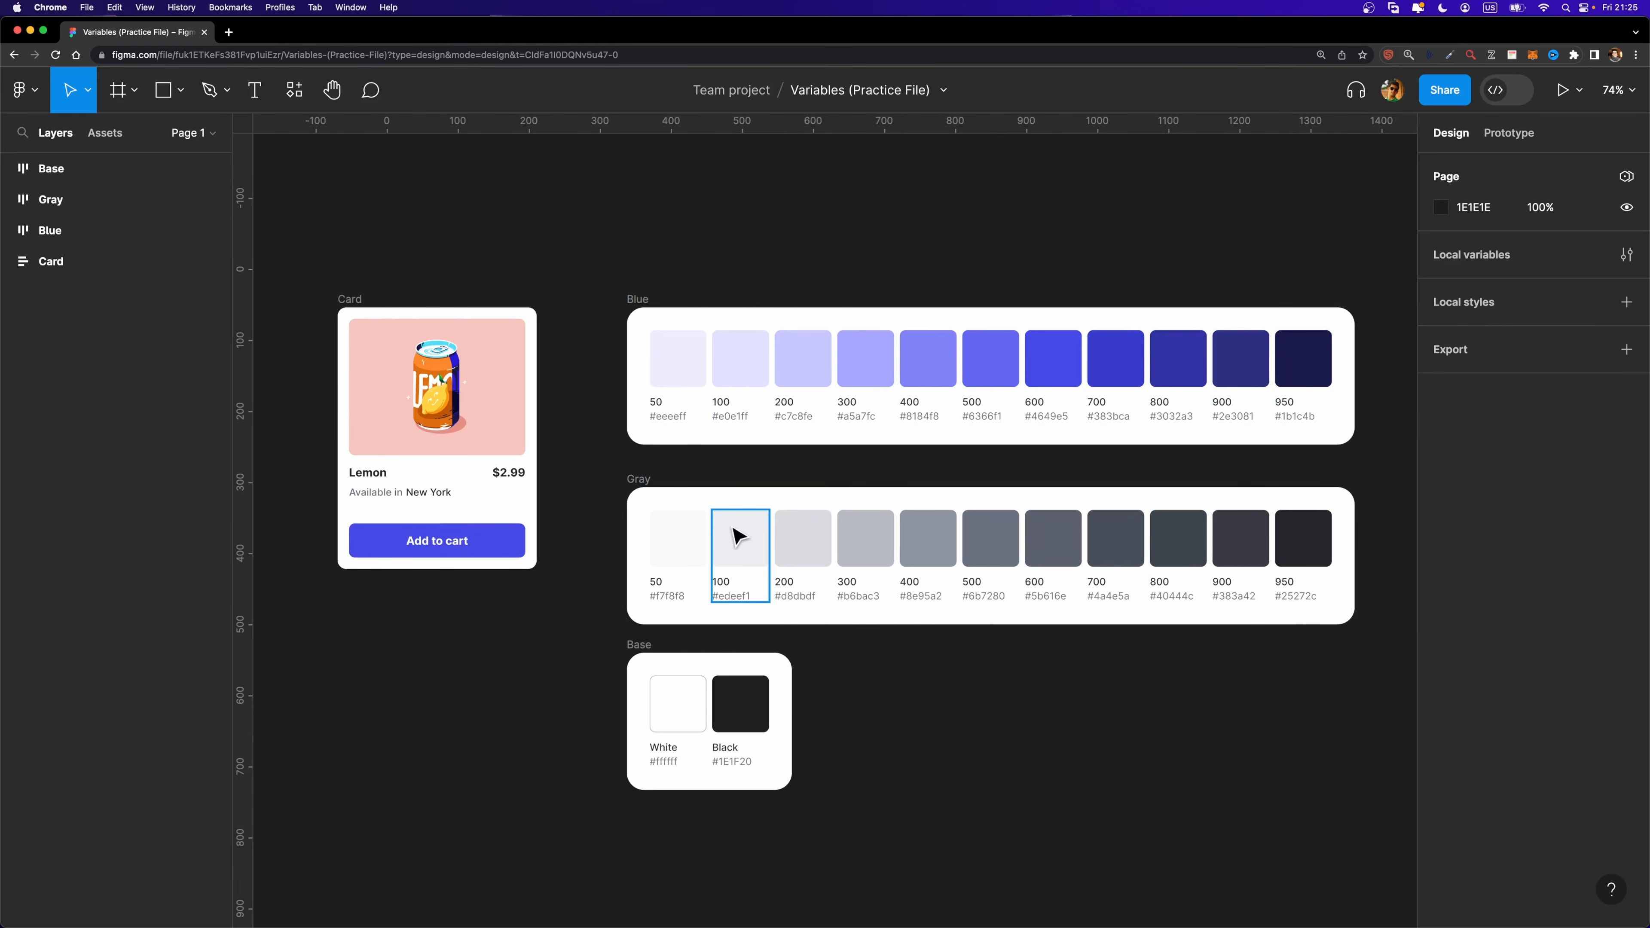
{"action": "left_click", "coordinate": [637, 648]}
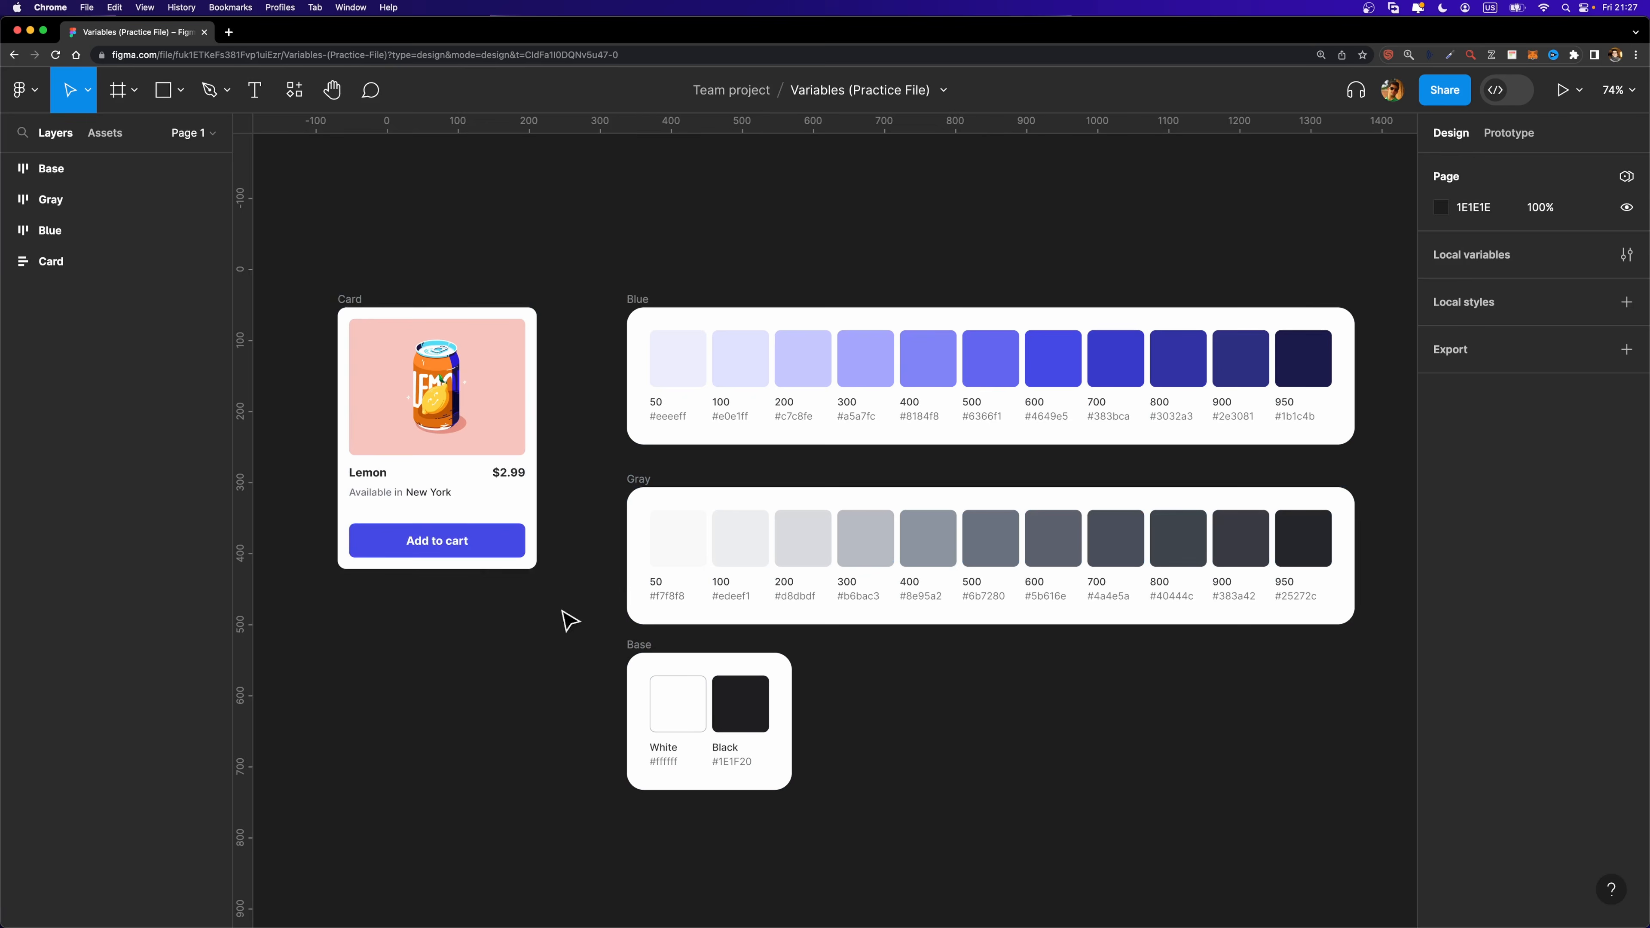
{"action": "left_click", "coordinate": [394, 544]}
{"action": "scroll", "coordinate": [416, 531], "scroll_direction": "up", "scroll_amount": 4}
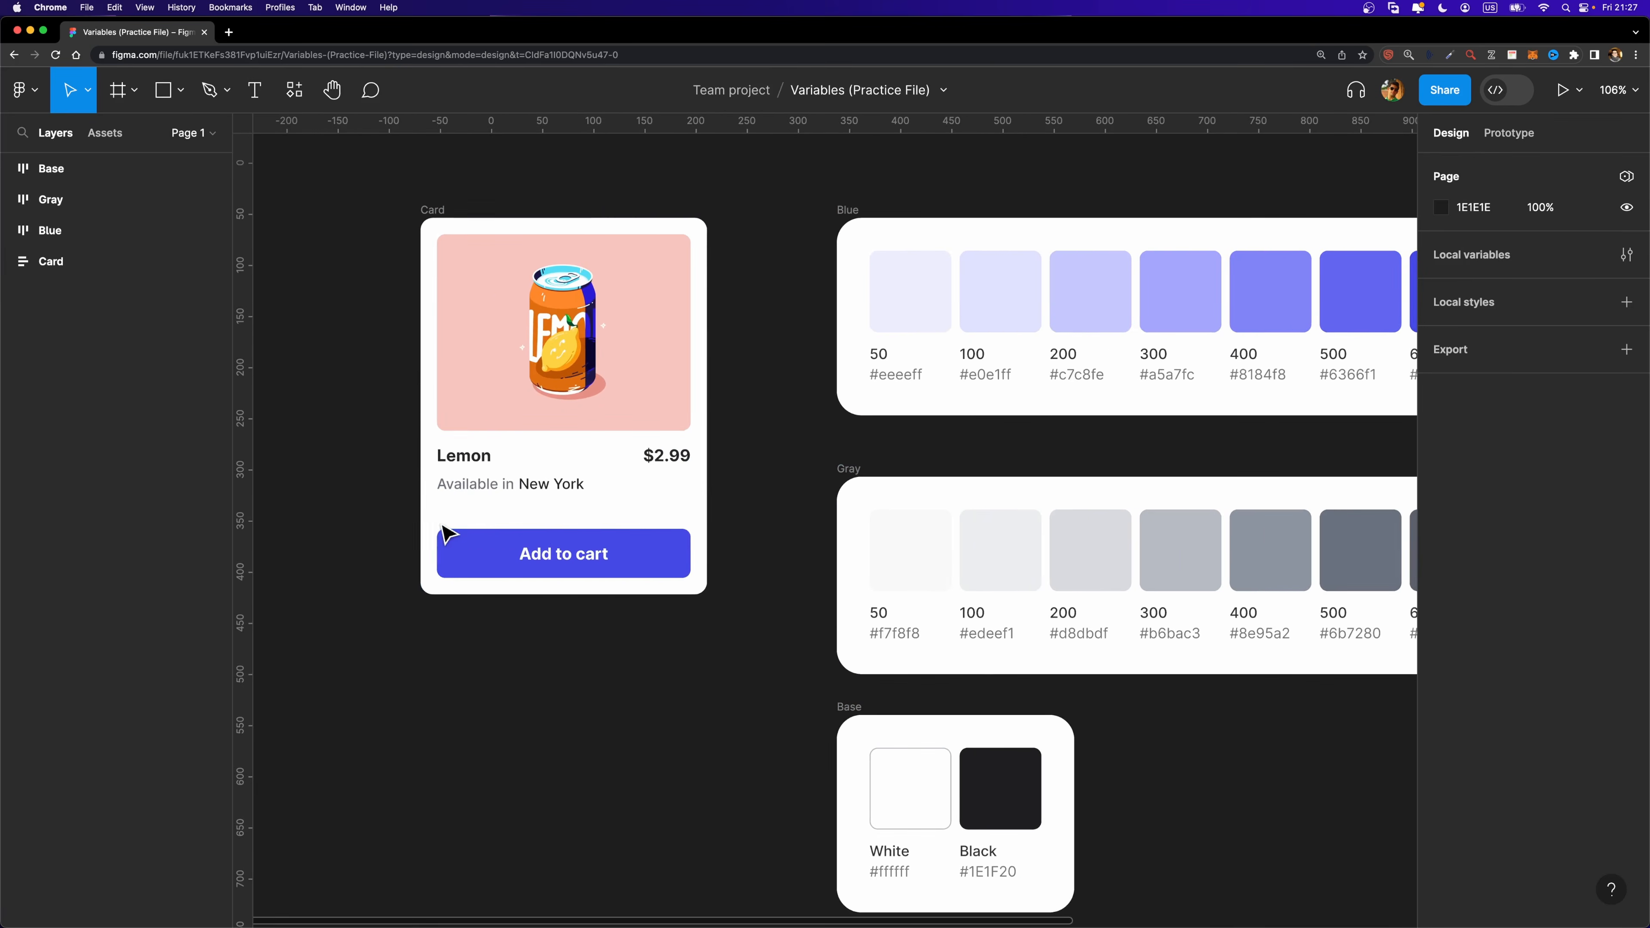
{"action": "left_click", "coordinate": [501, 557]}
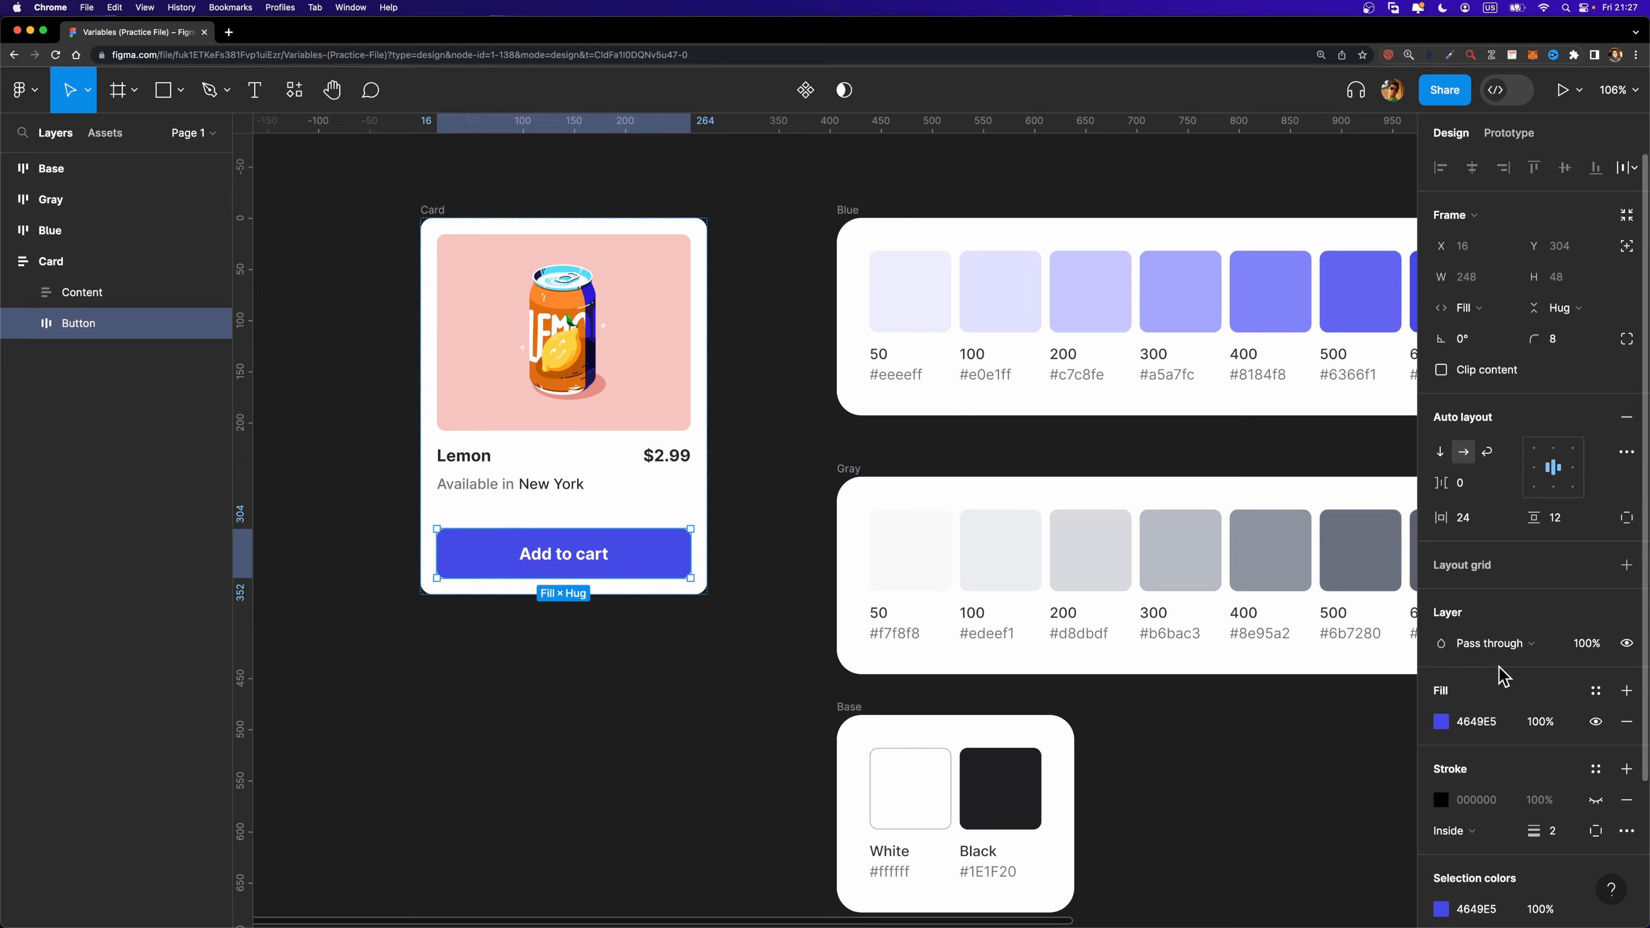
{"action": "left_click", "coordinate": [456, 454]}
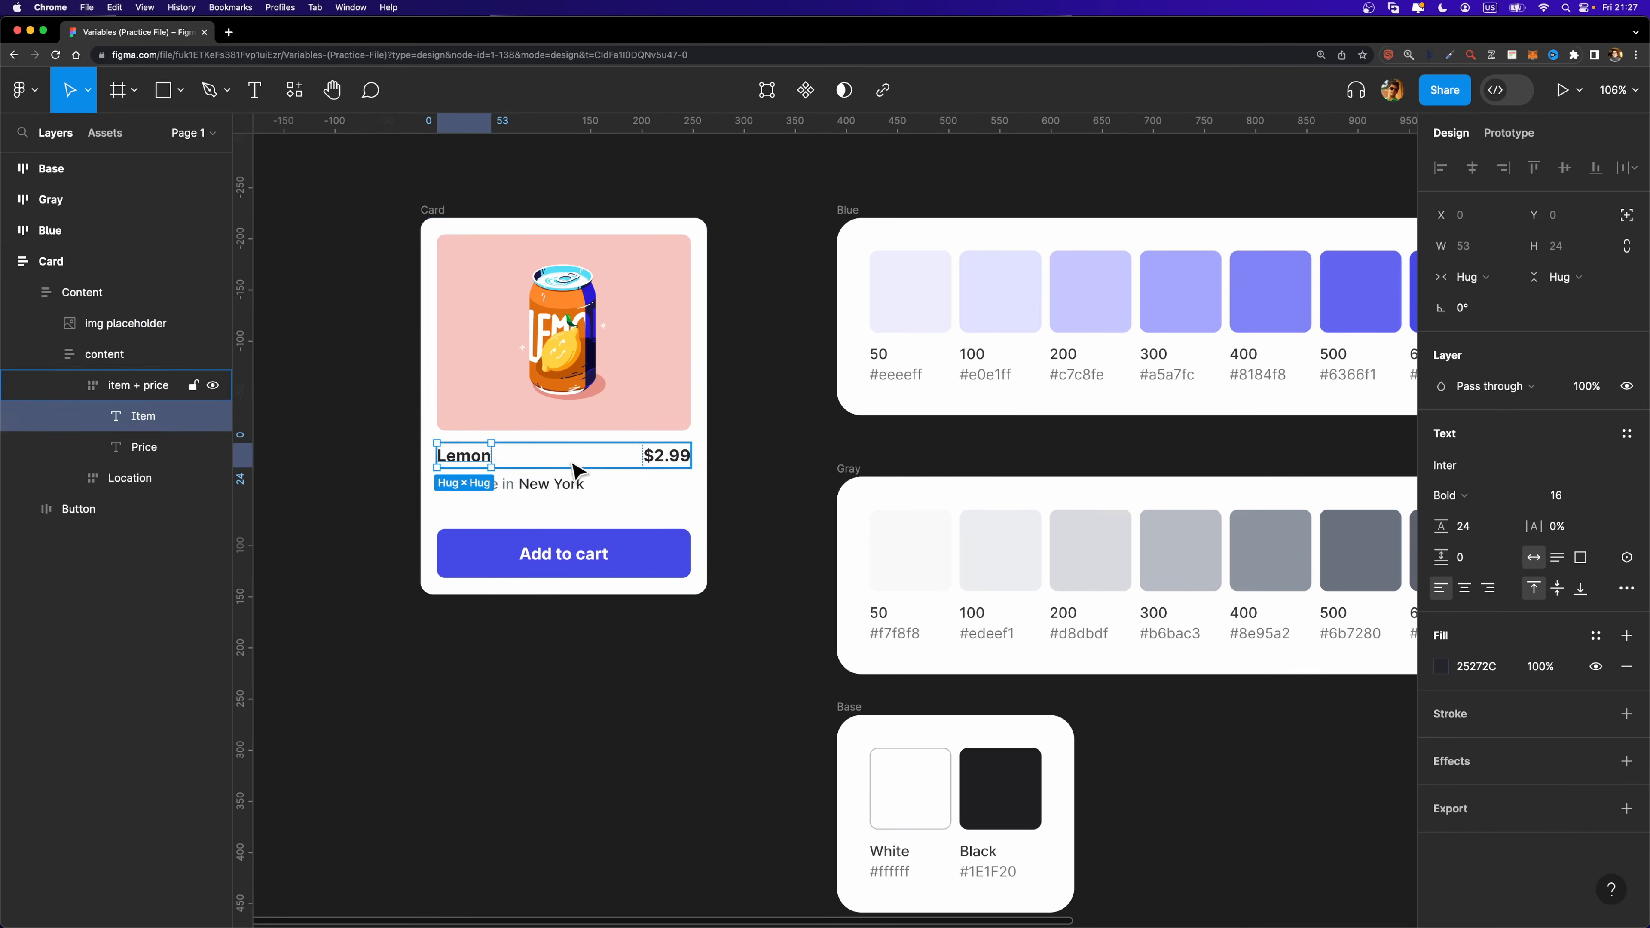
{"action": "left_click", "coordinate": [688, 463]}
{"action": "key", "text": "shift+Tab"}
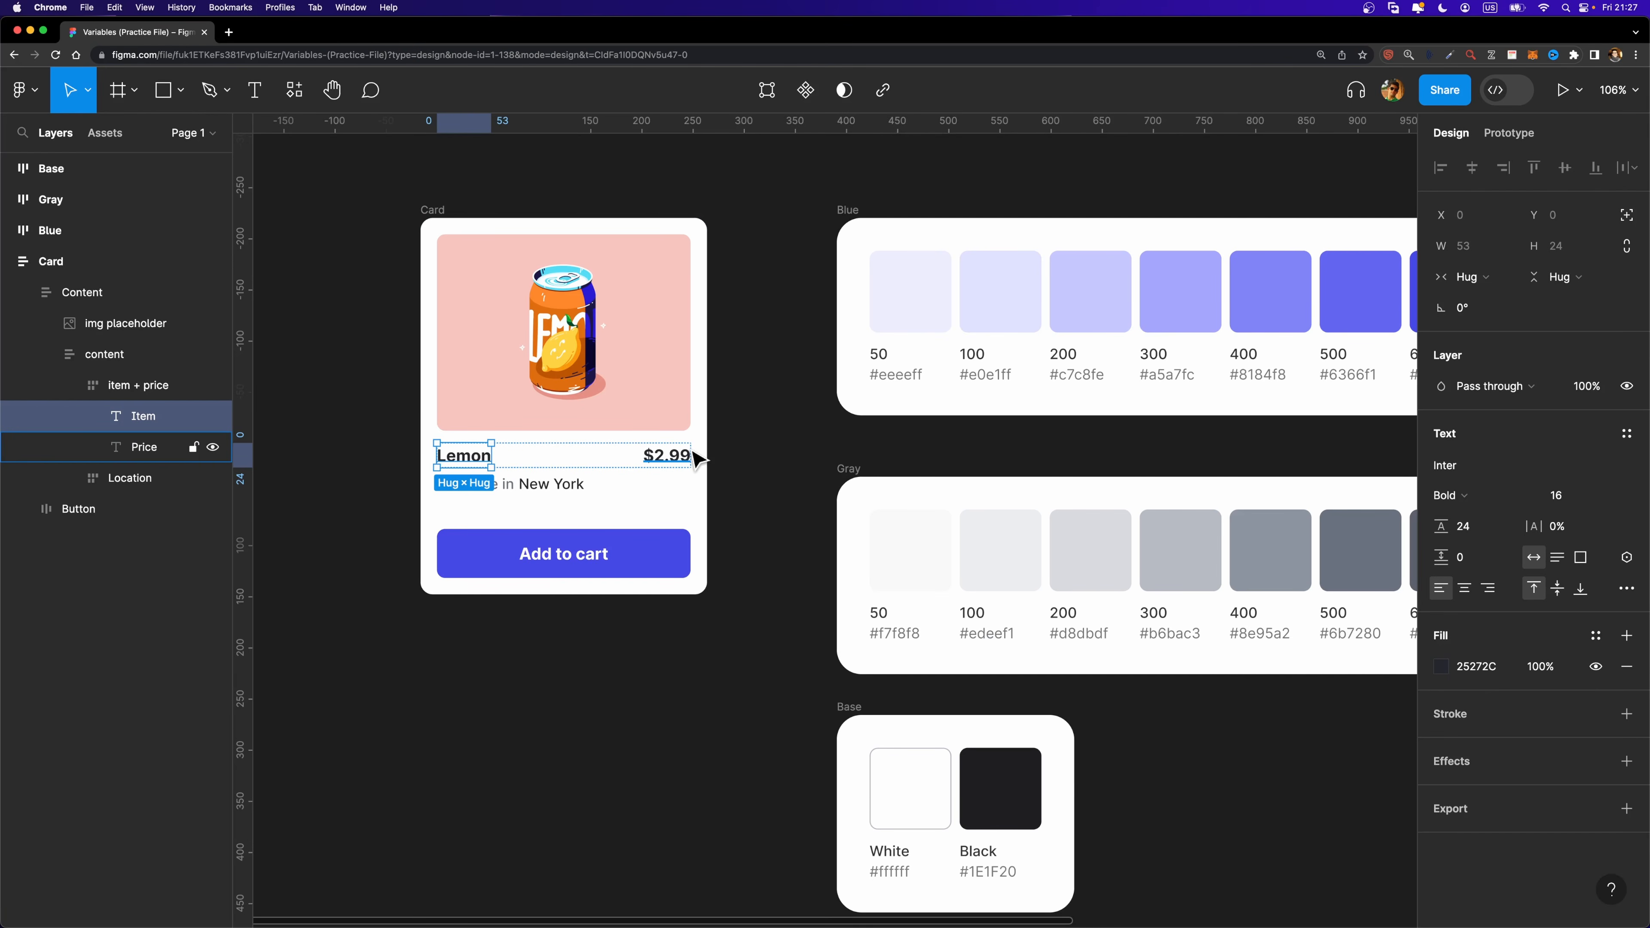
Open the page's local variables and rename the existing collection as Primitives.
{"action": "left_click", "coordinate": [722, 336]}
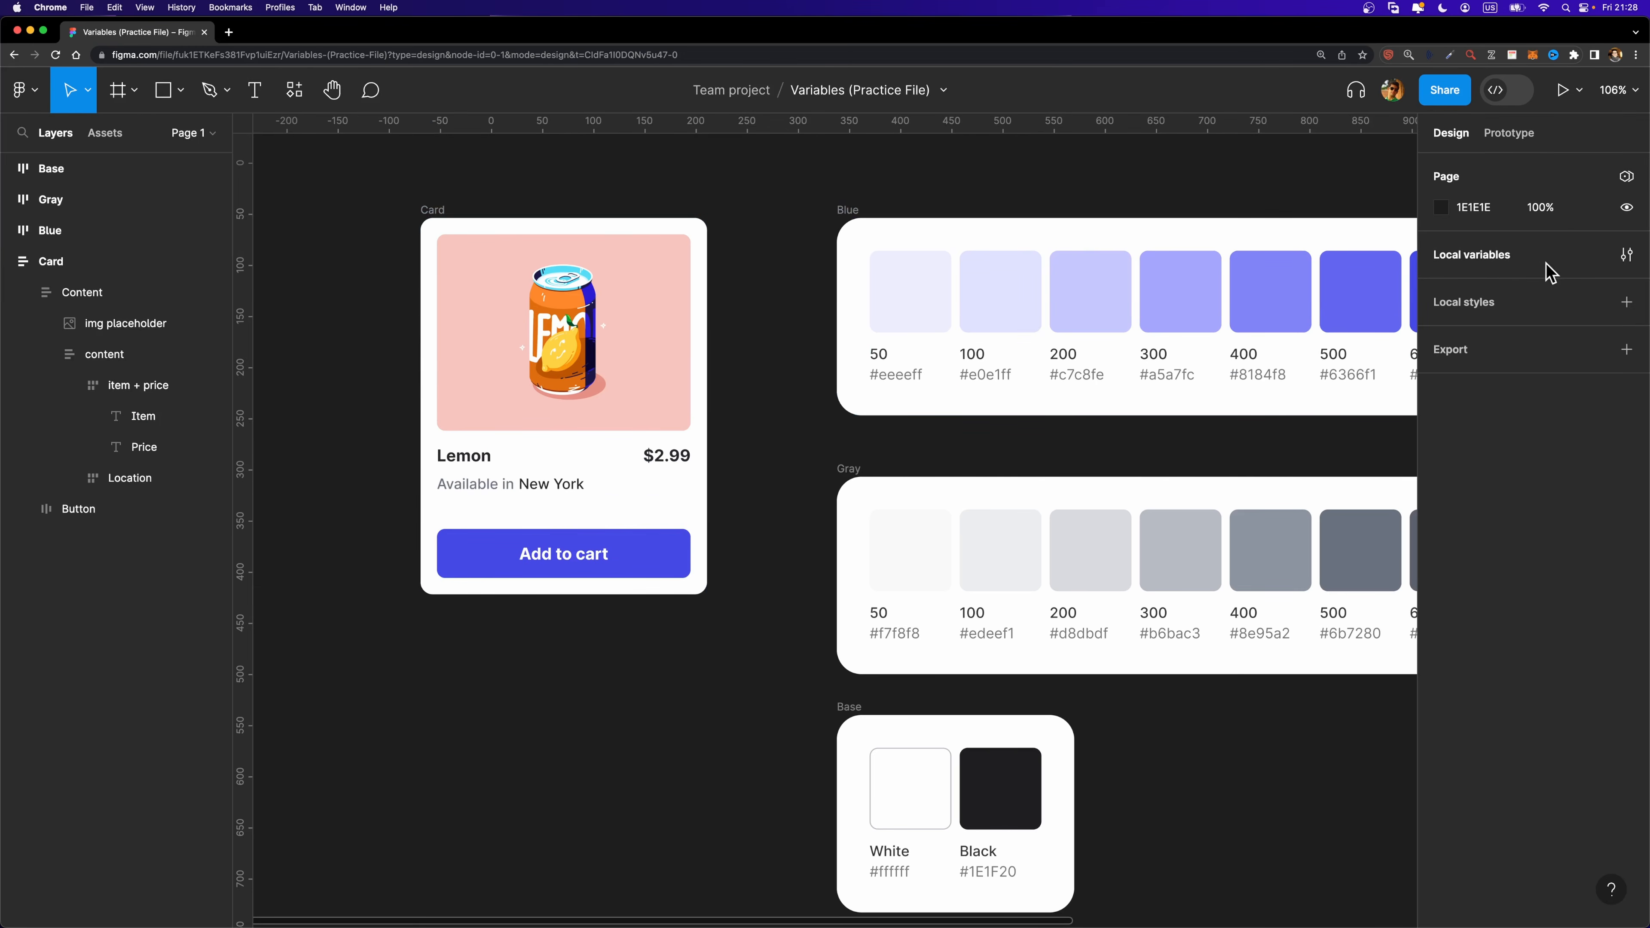
{"action": "left_click", "coordinate": [1625, 255]}
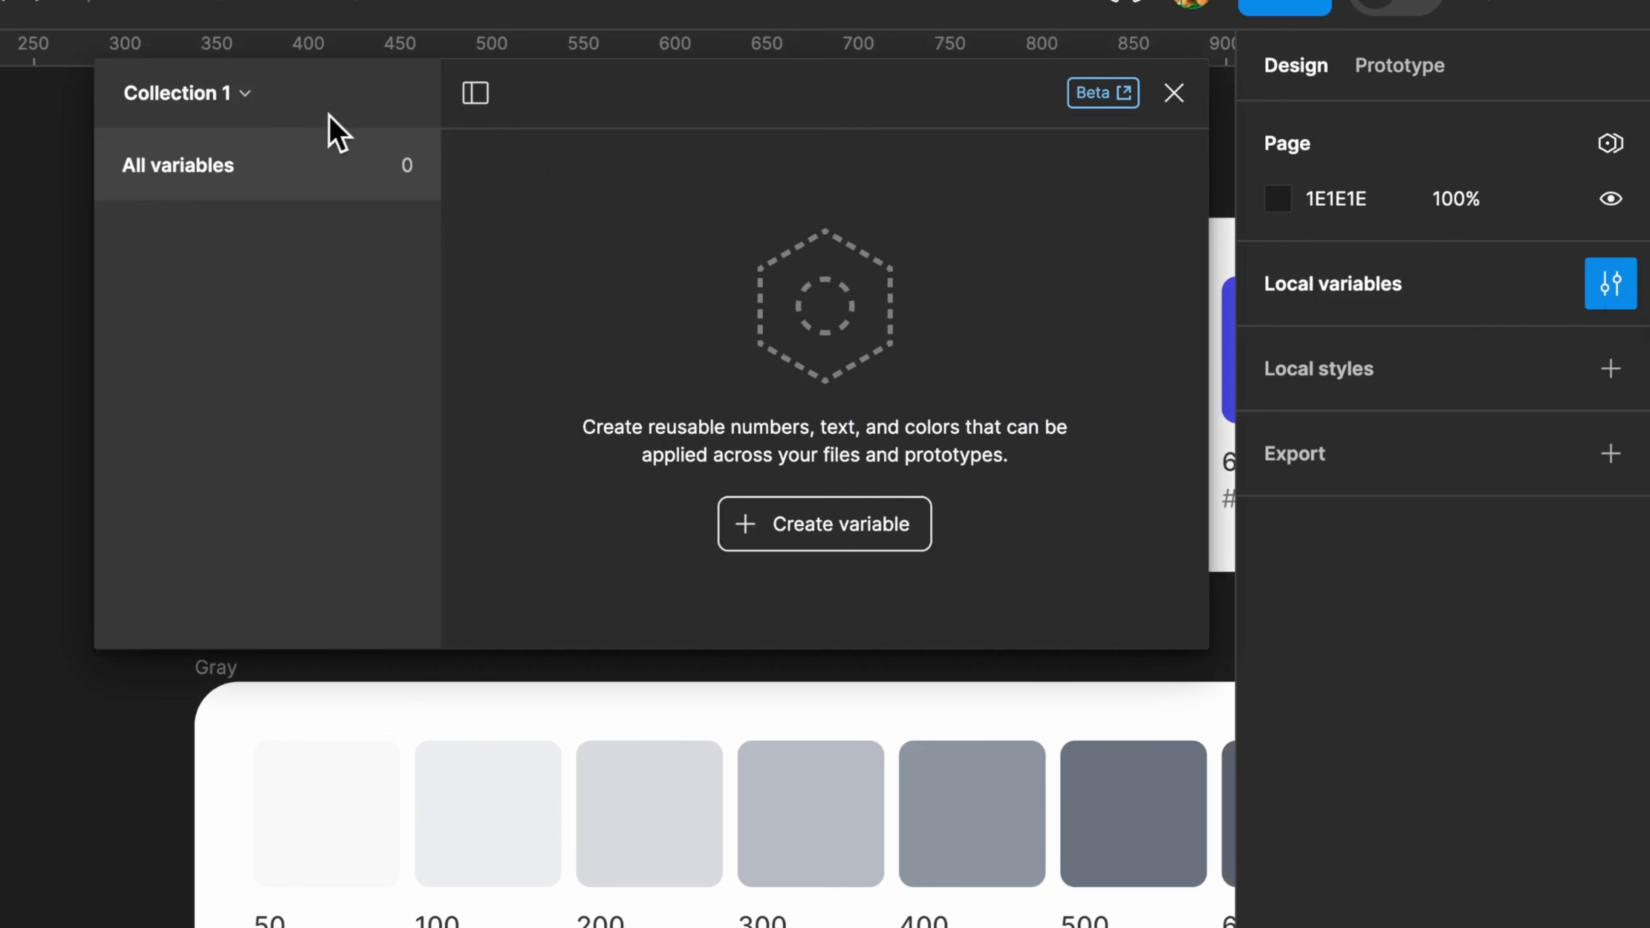
{"action": "left_click", "coordinate": [248, 97]}
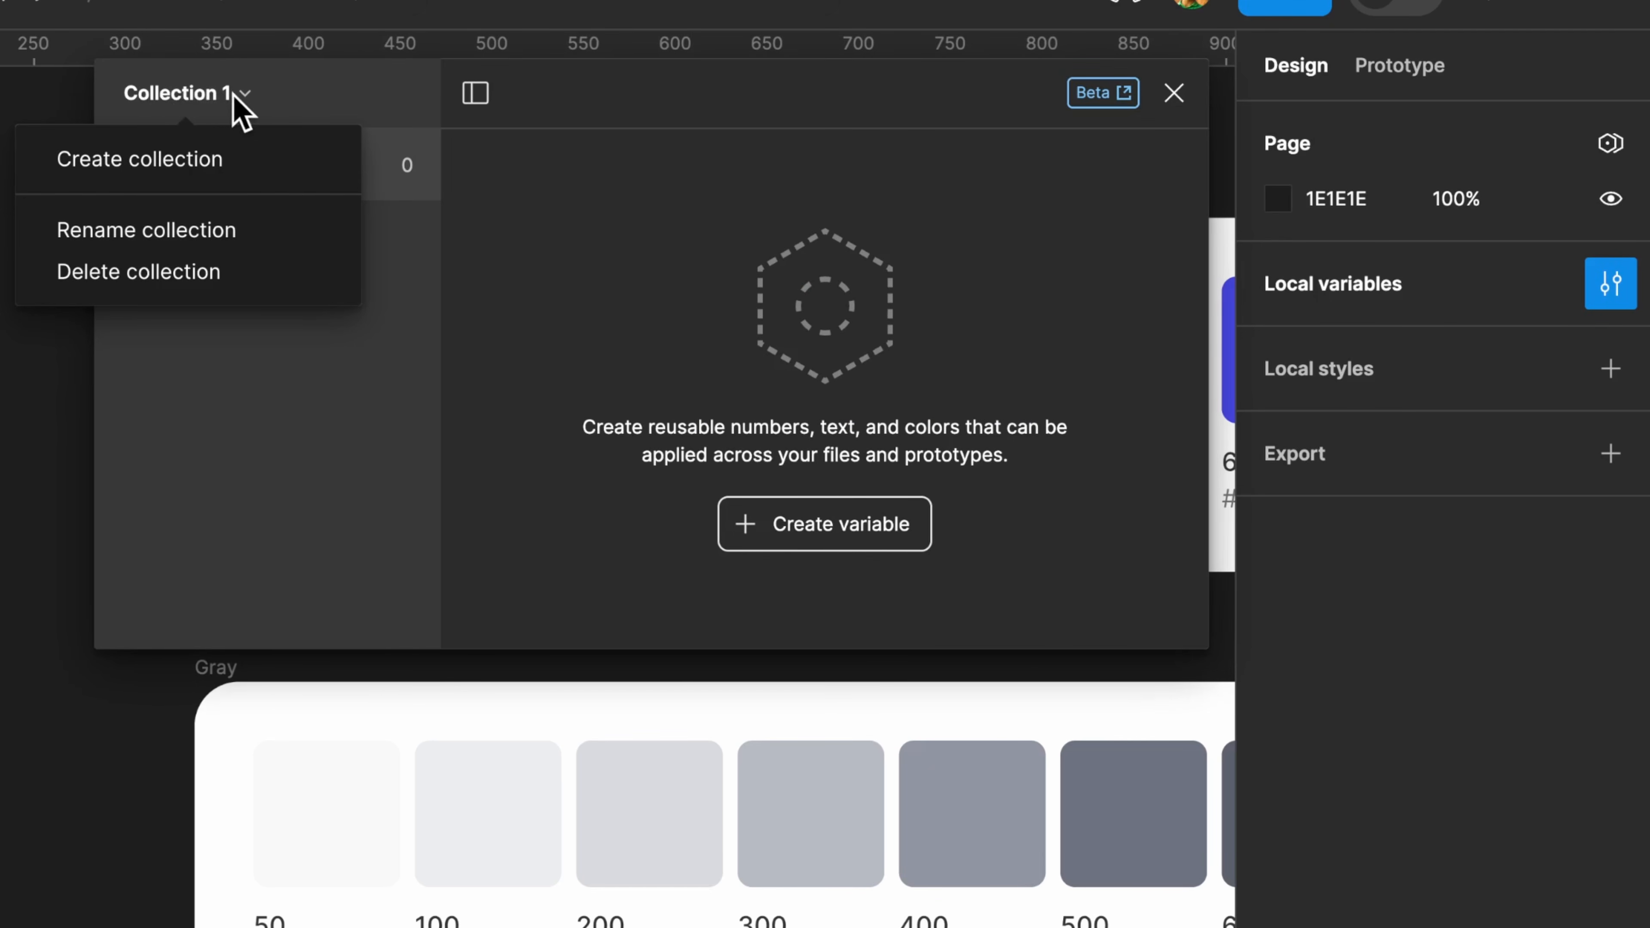
{"action": "left_click", "coordinate": [176, 234]}
{"action": "type", "text": "Pr"}
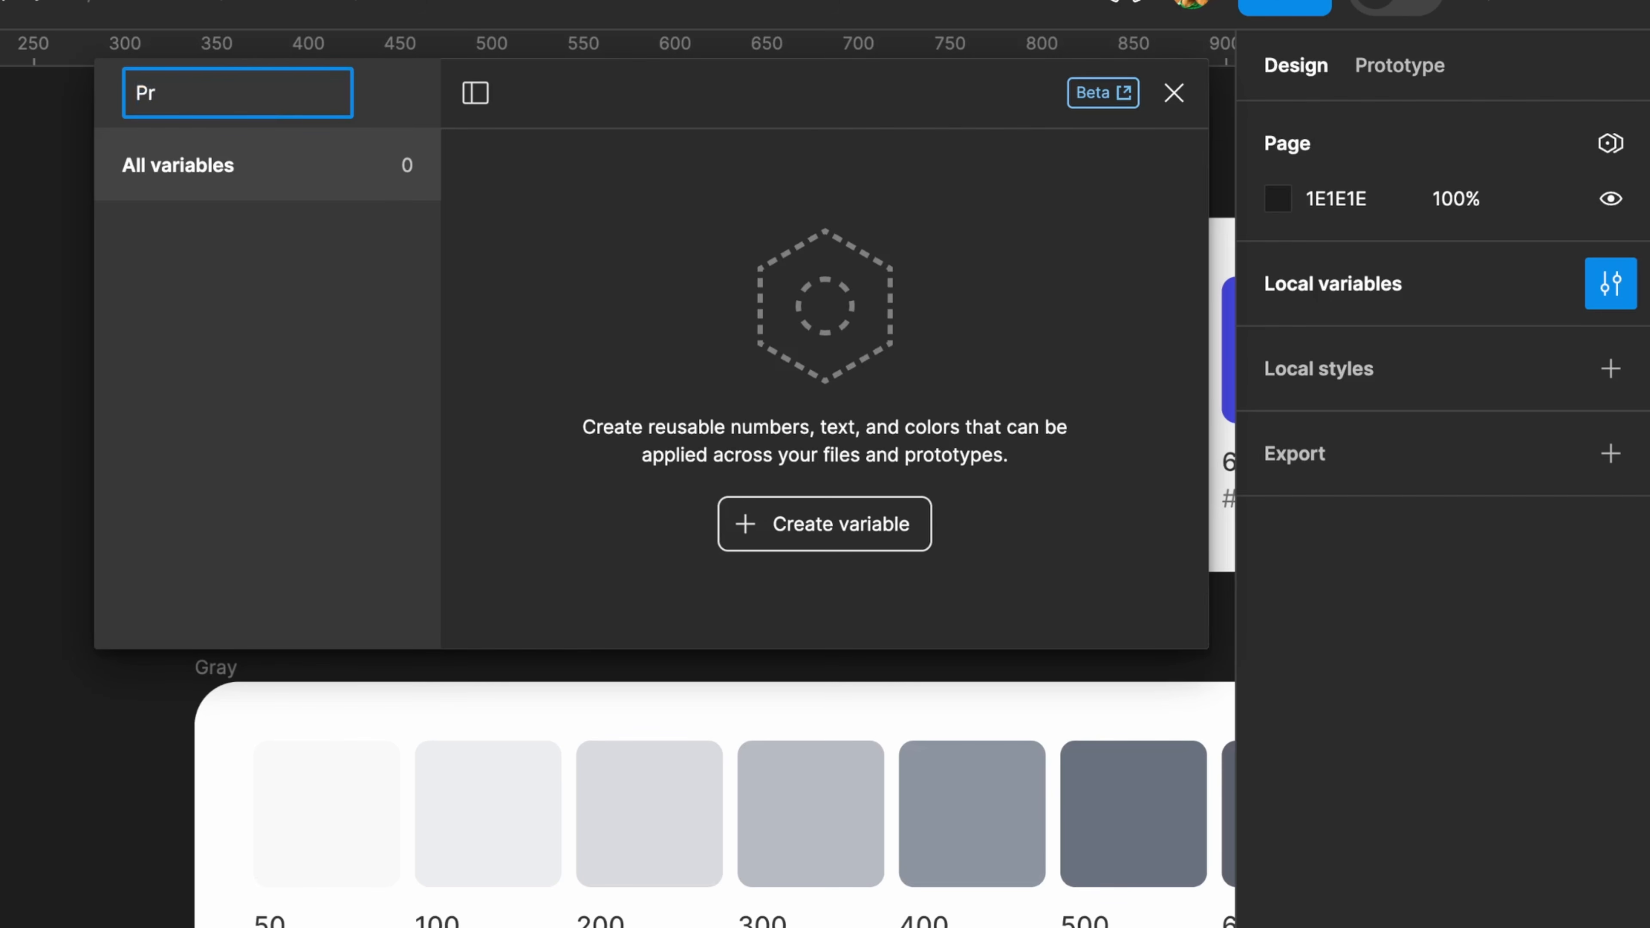
{"action": "type", "text": "imitives"}
{"action": "key", "text": "Return"}
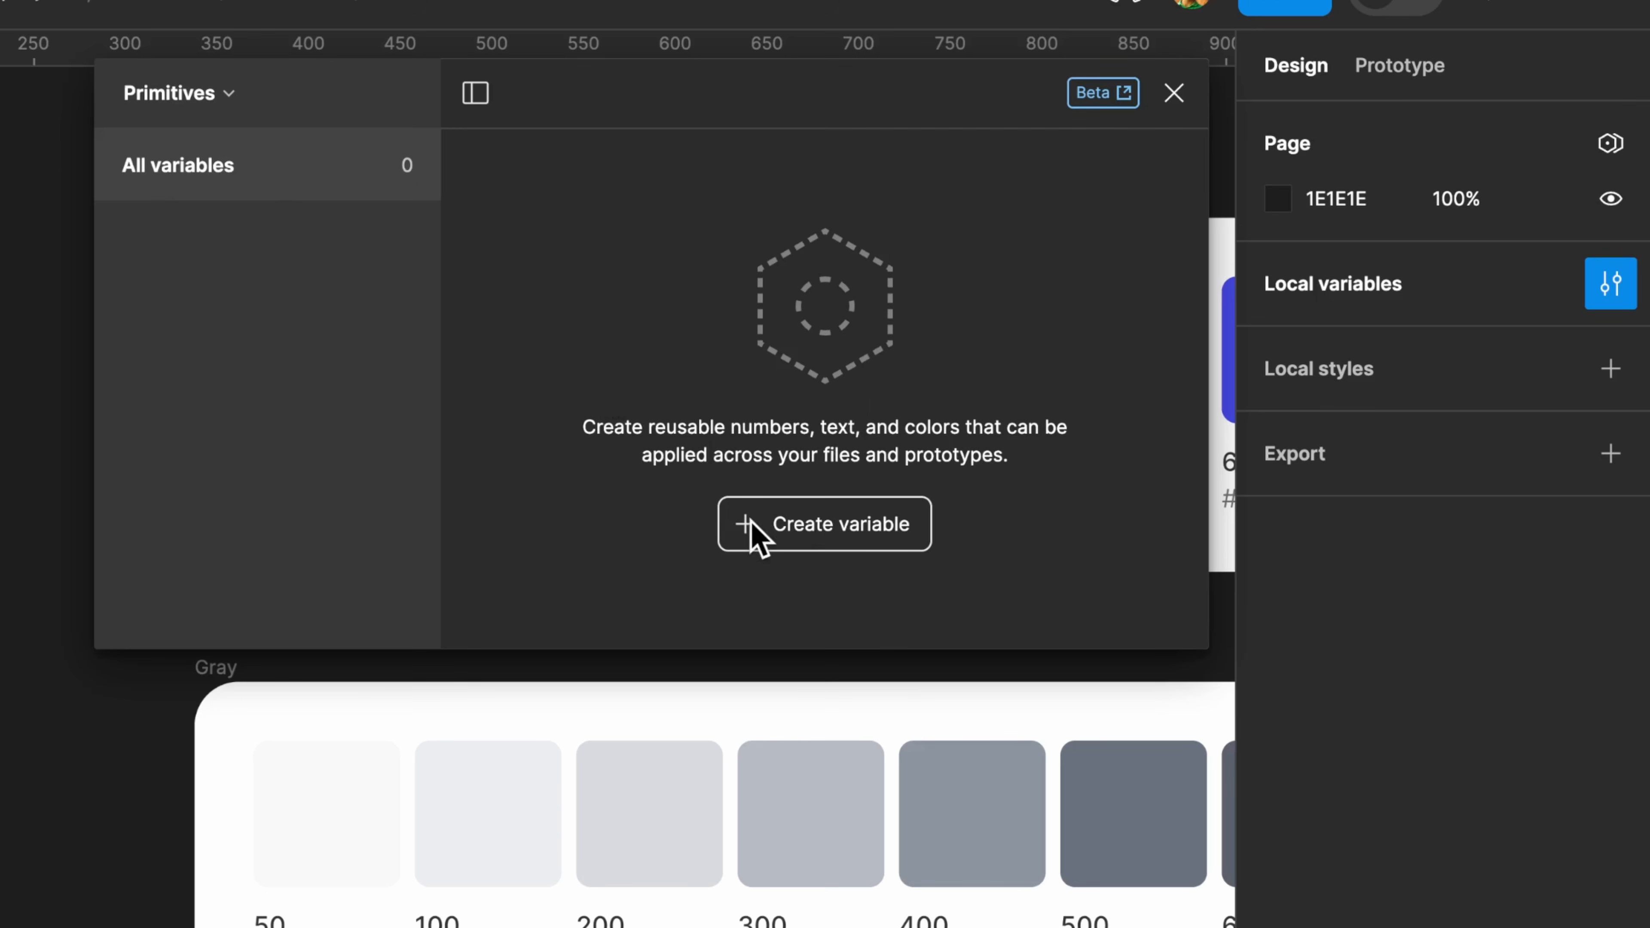
Create a color variable named Blue-50 in the Primitives collection.
{"action": "left_click", "coordinate": [830, 513]}
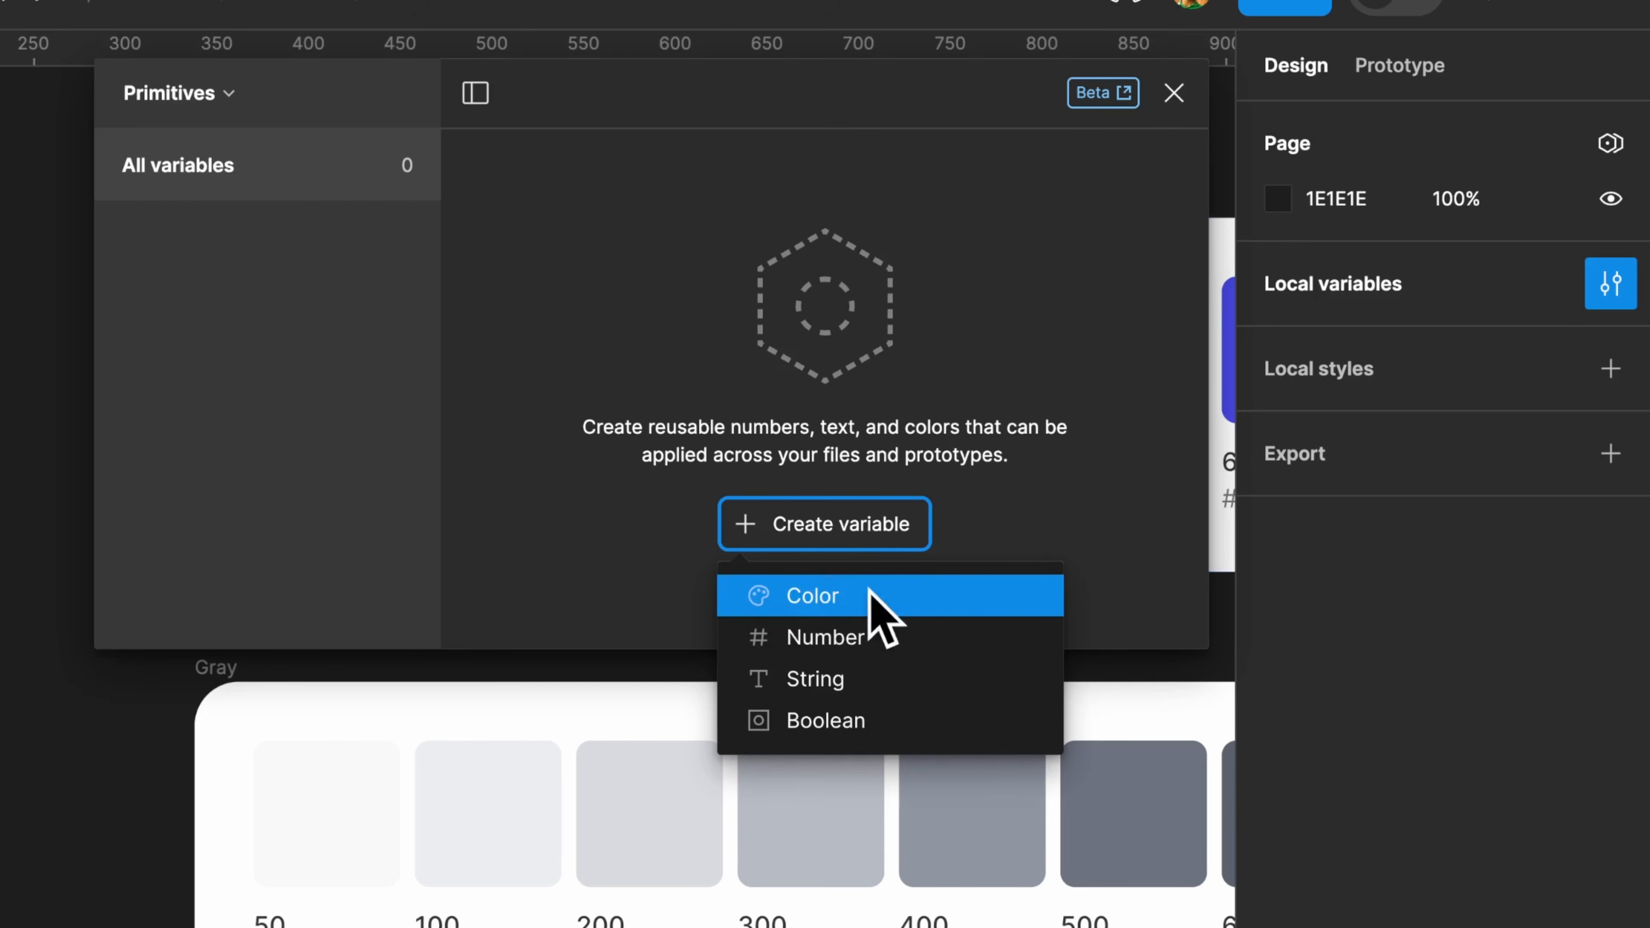
{"action": "left_click", "coordinate": [831, 597]}
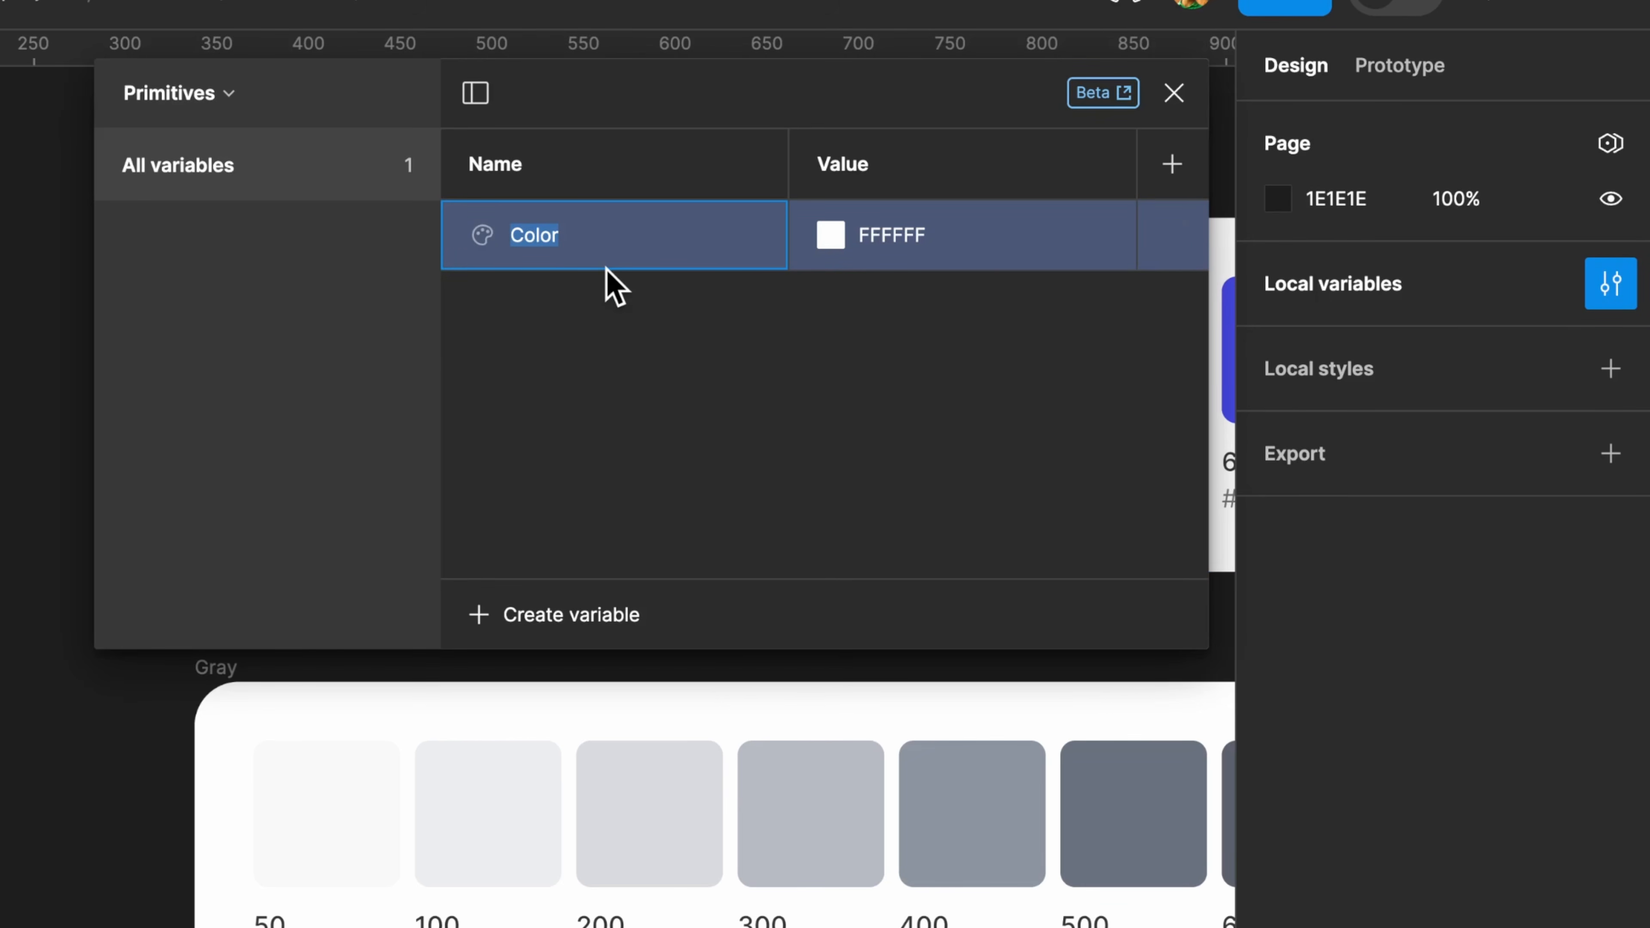
{"action": "type", "text": "Blue-50"}
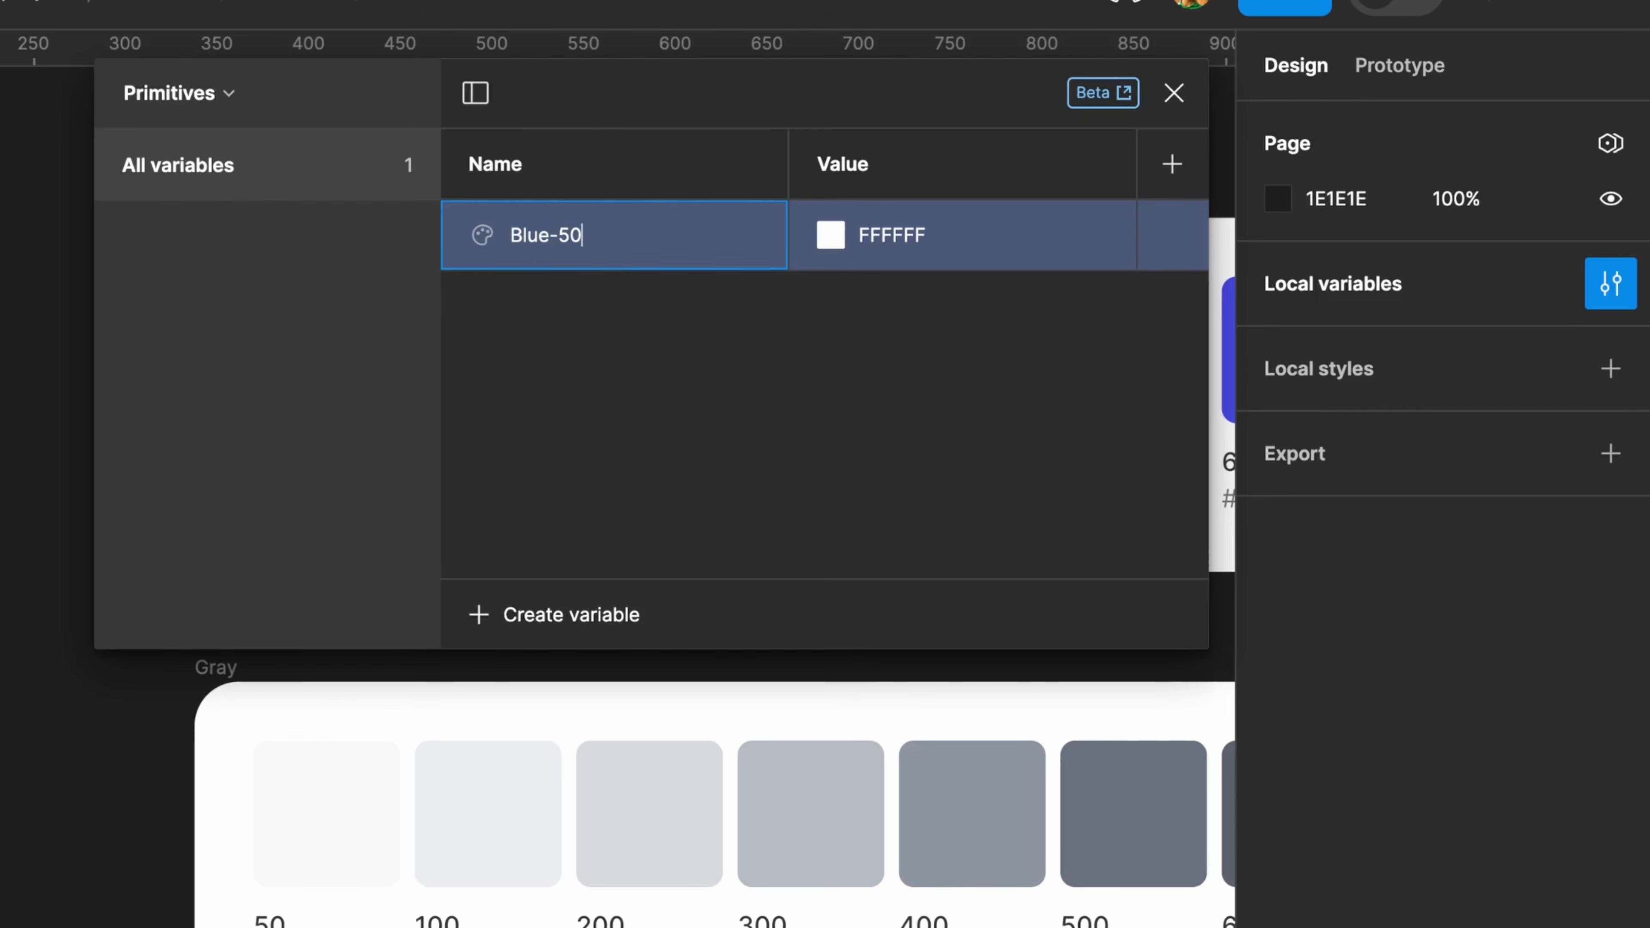
{"action": "key", "text": "Return"}
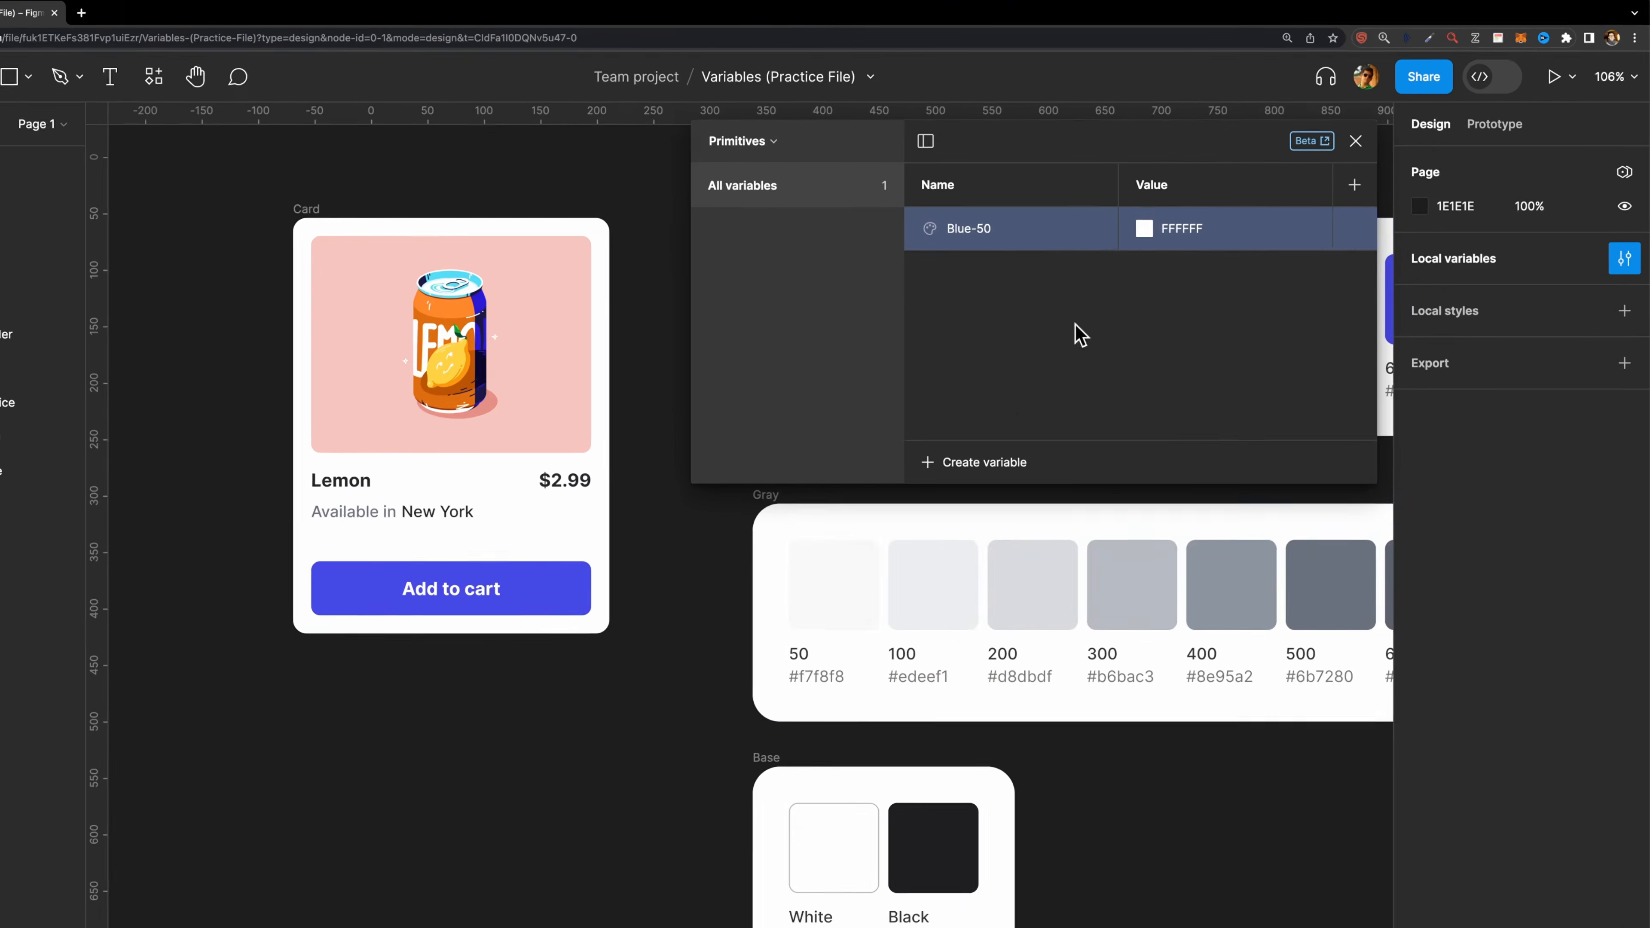
Set the Blue-50 variable's value to EEEEFF by sampling the 50 swatch of the Blue palette with the eyedropper.
{"action": "left_click", "coordinate": [447, 726]}
{"action": "scroll", "coordinate": [980, 501], "scroll_direction": "up", "scroll_amount": 5}
{"action": "scroll", "coordinate": [979, 501], "scroll_direction": "right", "scroll_amount": 7}
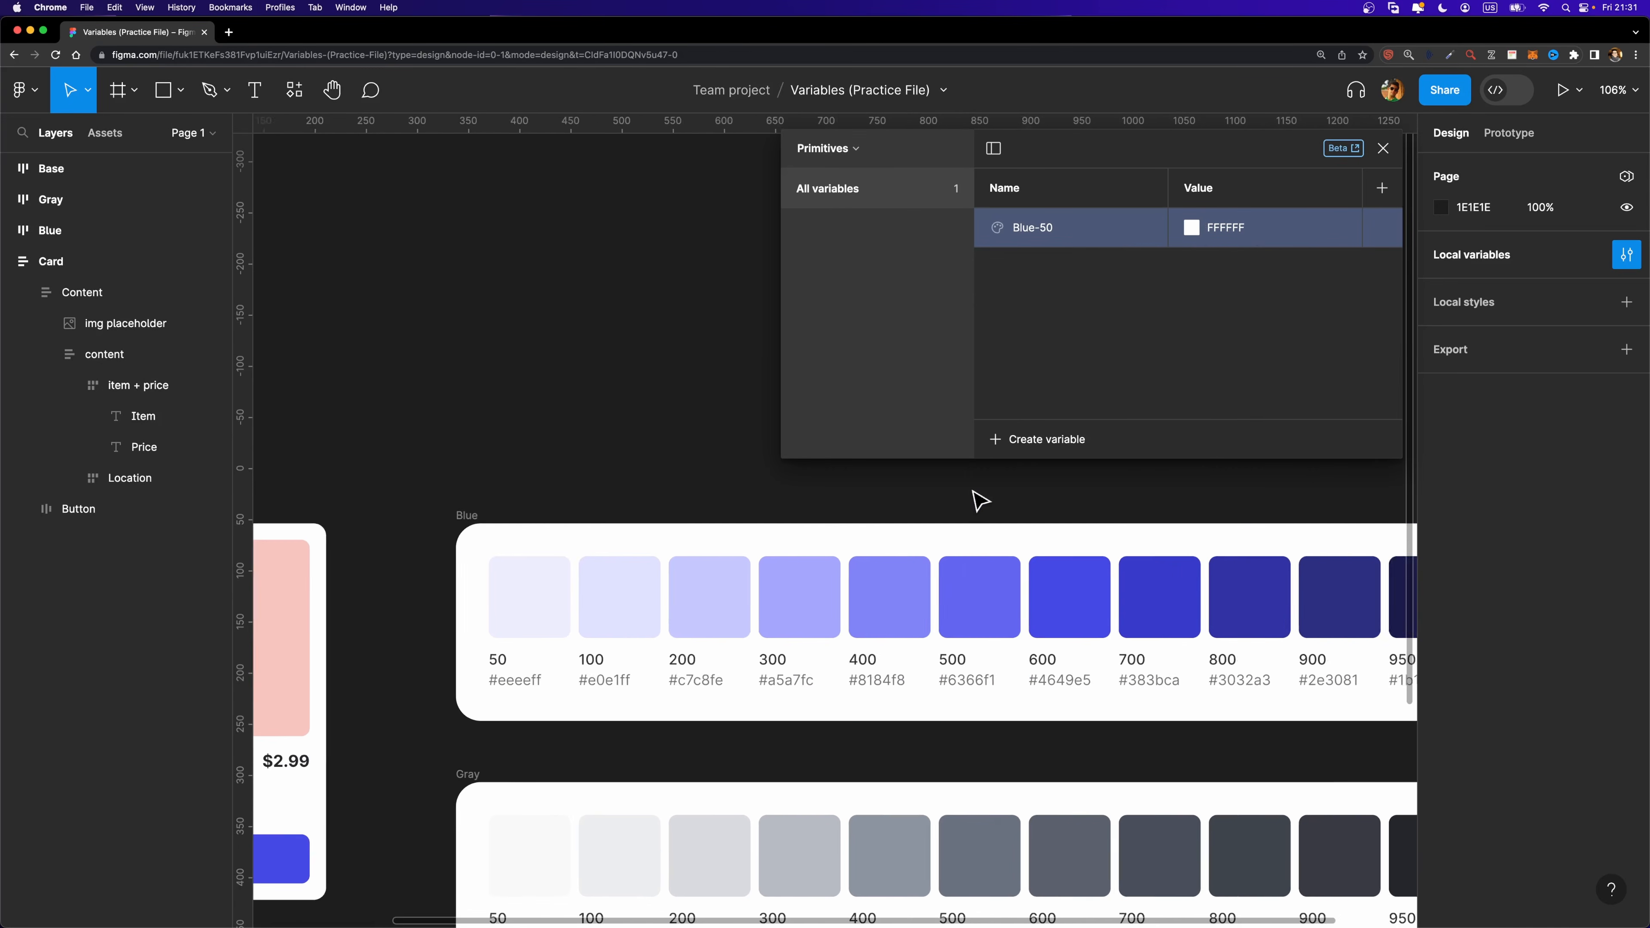
{"action": "left_click", "coordinate": [377, 517]}
{"action": "key", "text": "Escape"}
{"action": "left_click", "coordinate": [1192, 227]}
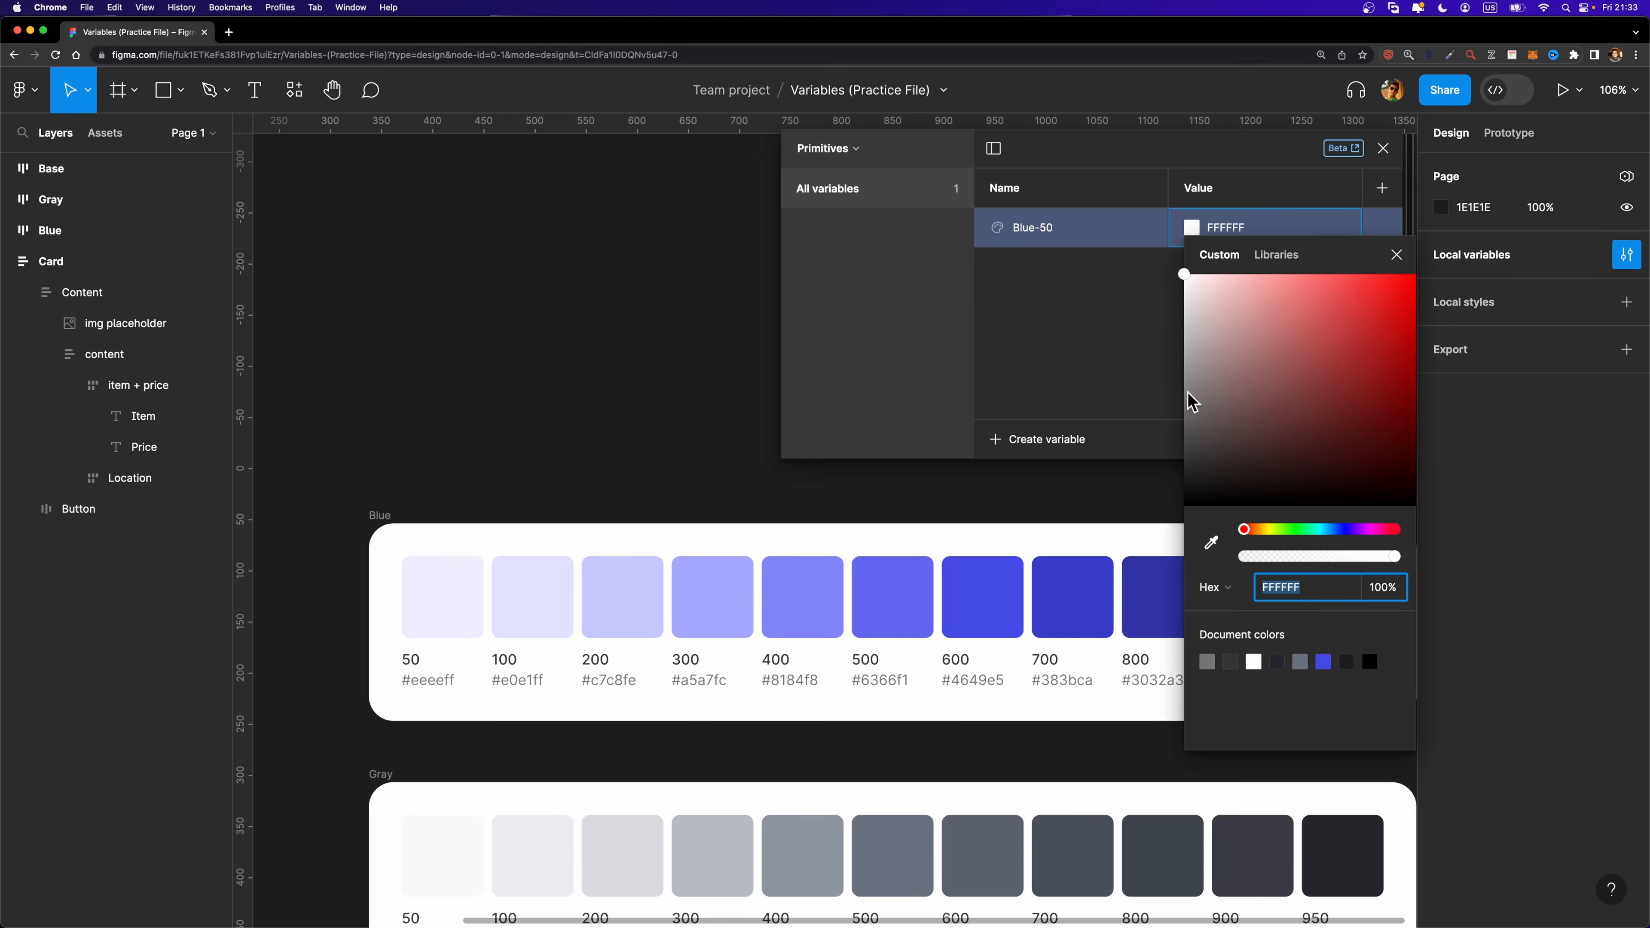
{"action": "left_click", "coordinate": [1209, 545]}
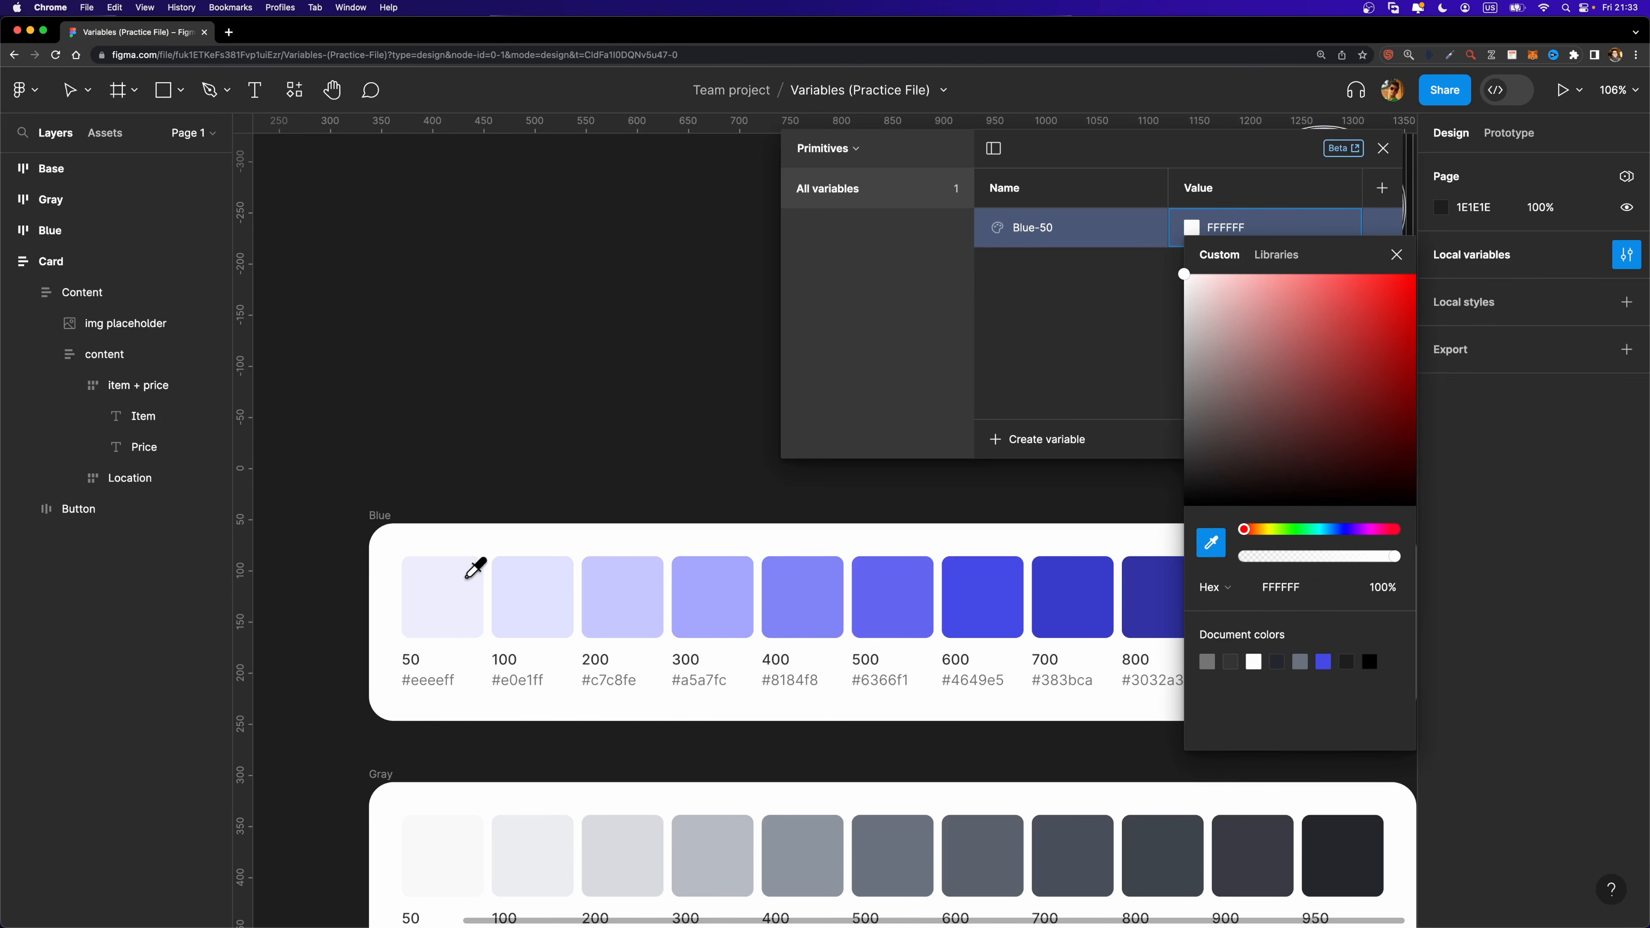
{"action": "left_click", "coordinate": [437, 577]}
{"action": "left_click", "coordinate": [1064, 347]}
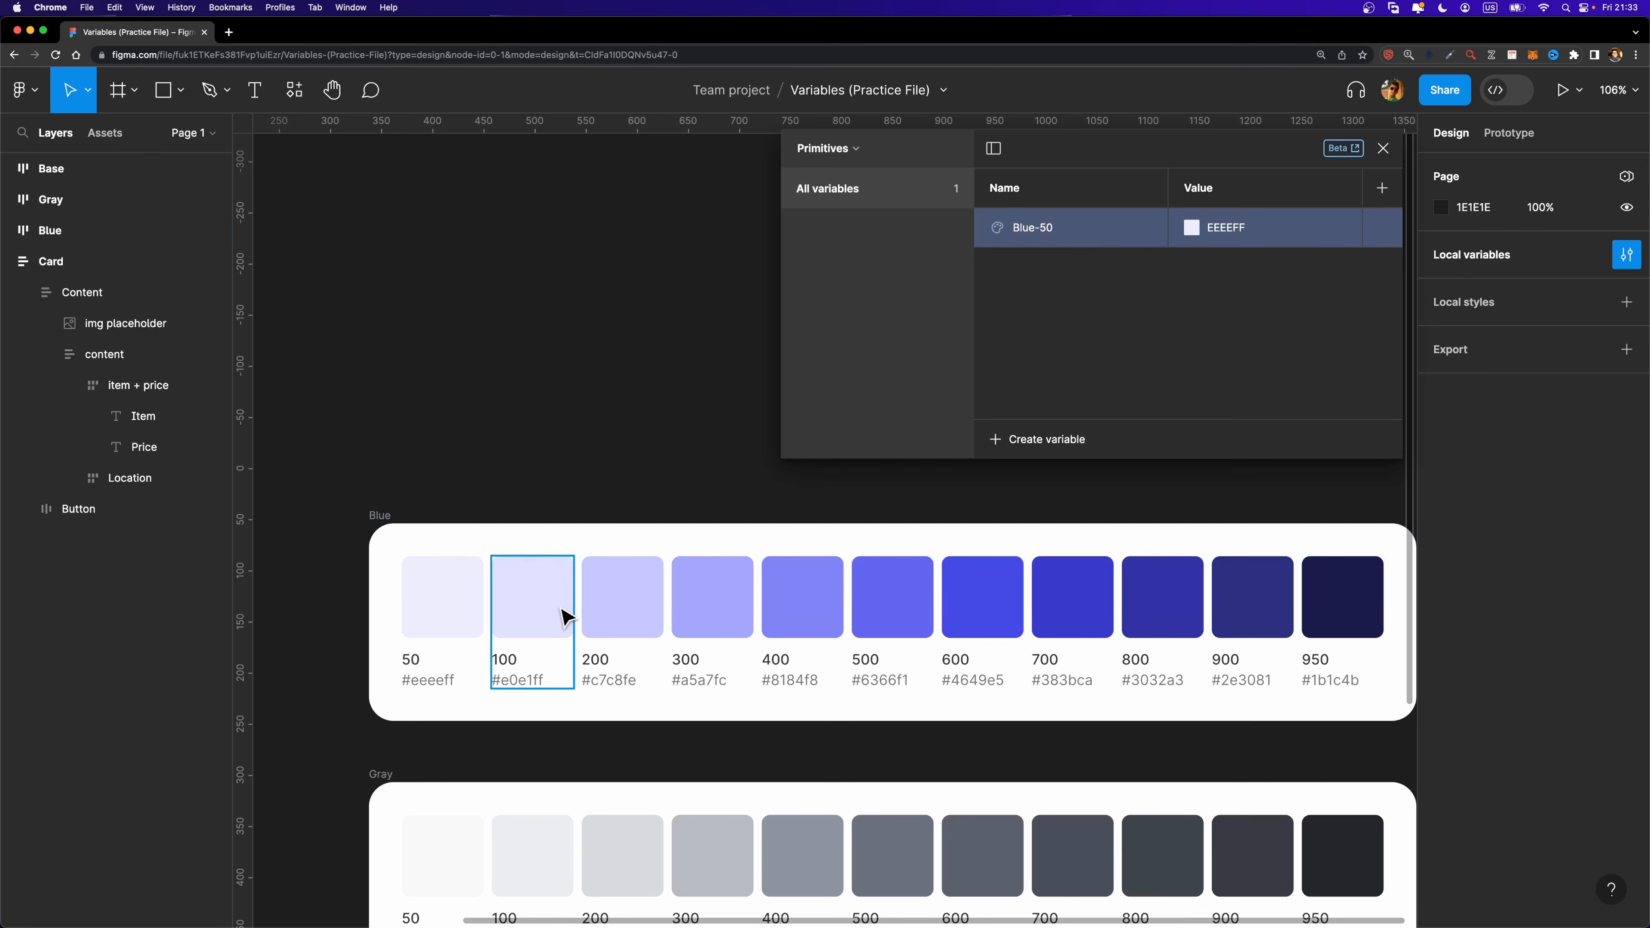
{"action": "left_click", "coordinate": [432, 561]}
{"action": "key", "text": "Escape"}
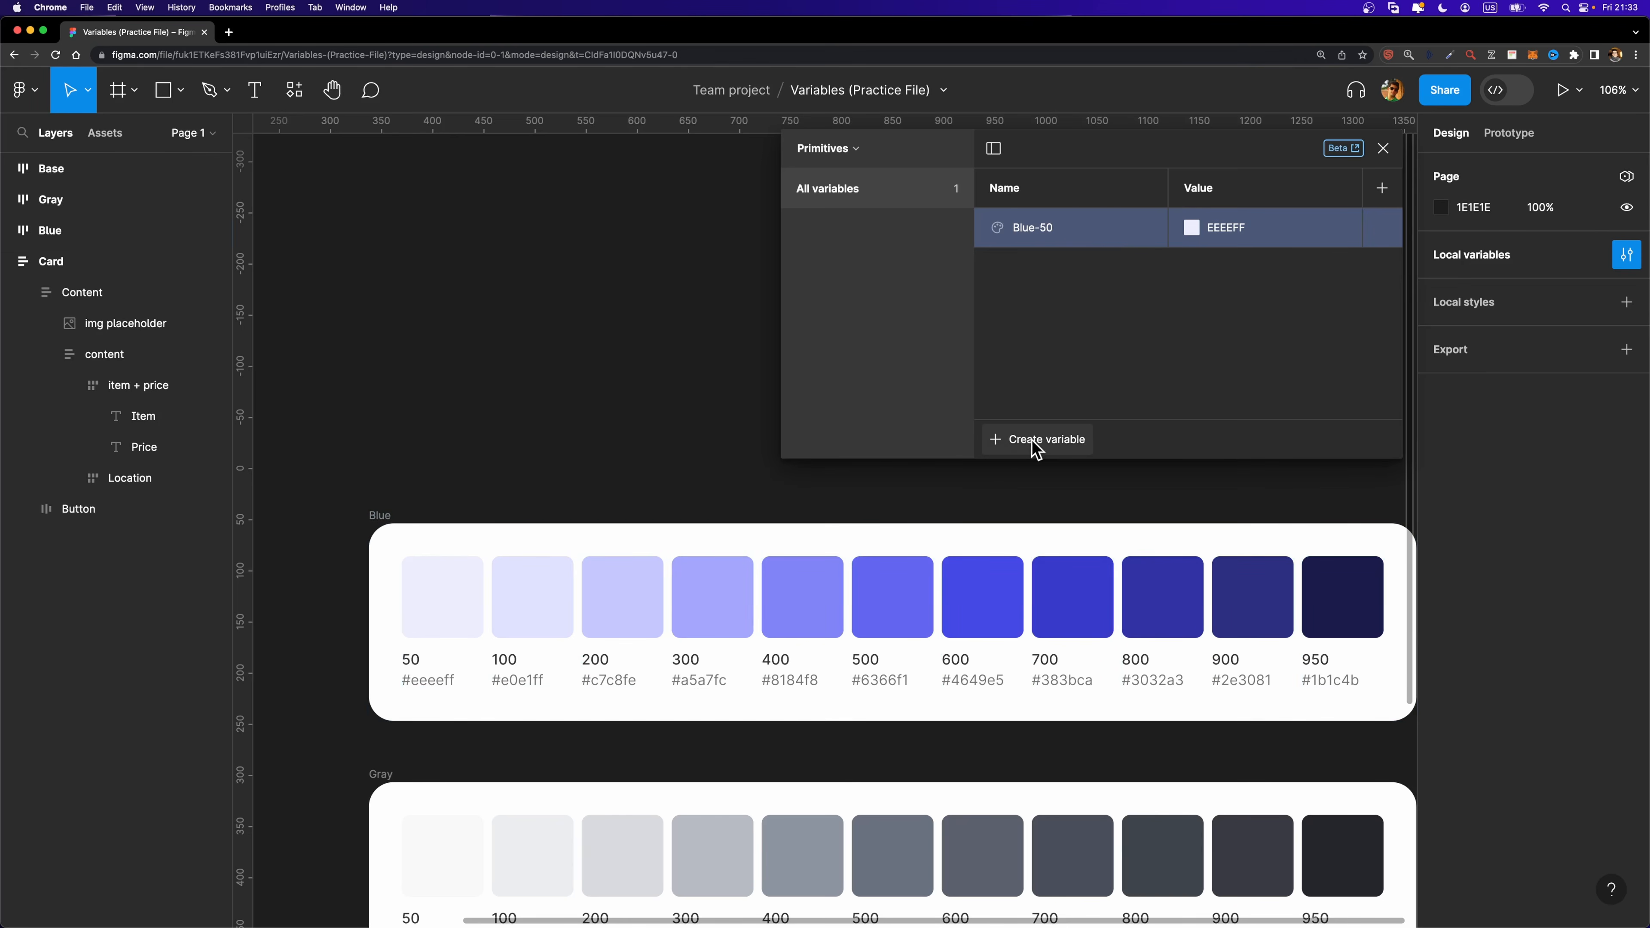
{"action": "left_click", "coordinate": [1010, 446]}
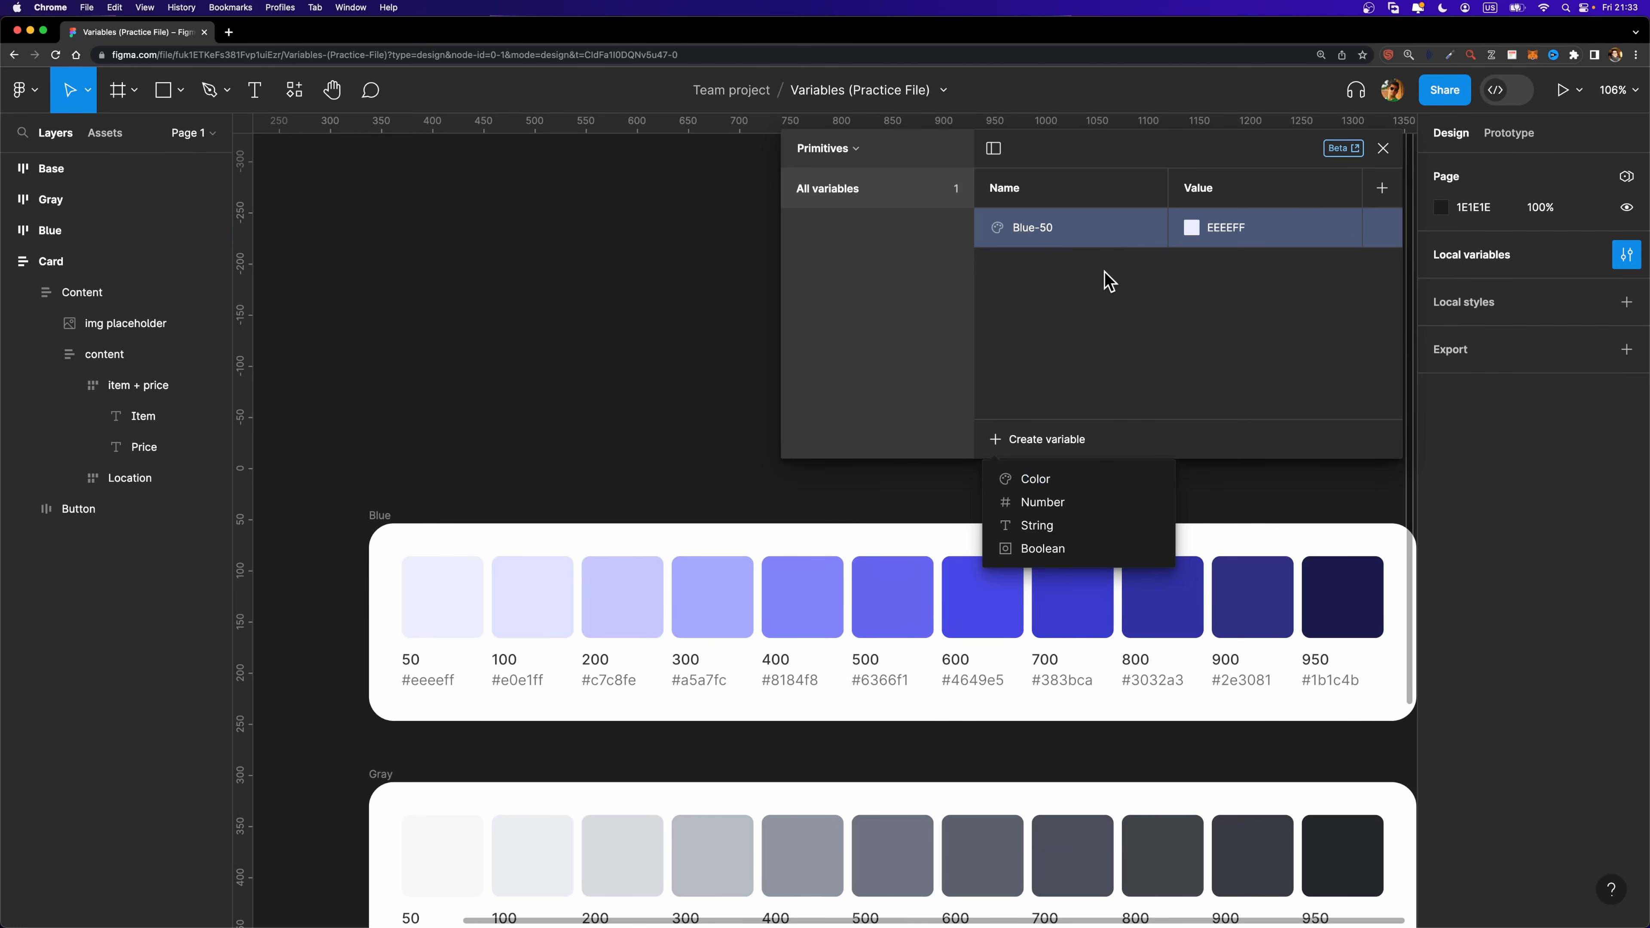
{"action": "left_click", "coordinate": [1138, 239]}
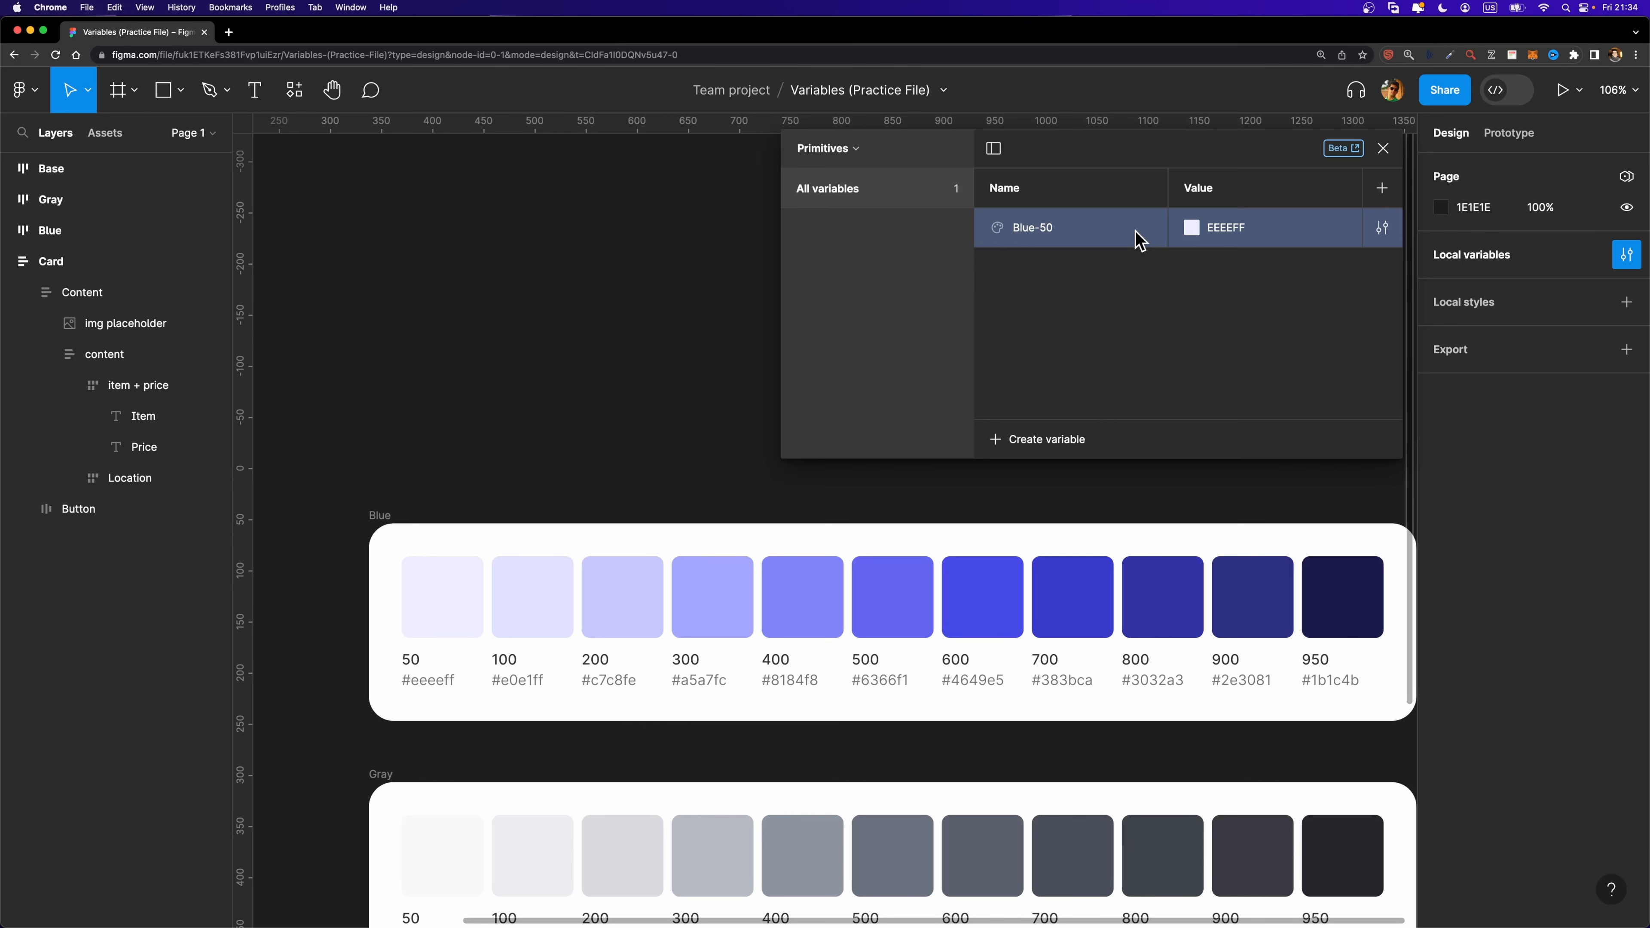
Add a second variable collection under its default name and switch back to the Primitives collection.
{"action": "left_click", "coordinate": [856, 148]}
{"action": "left_click", "coordinate": [842, 186]}
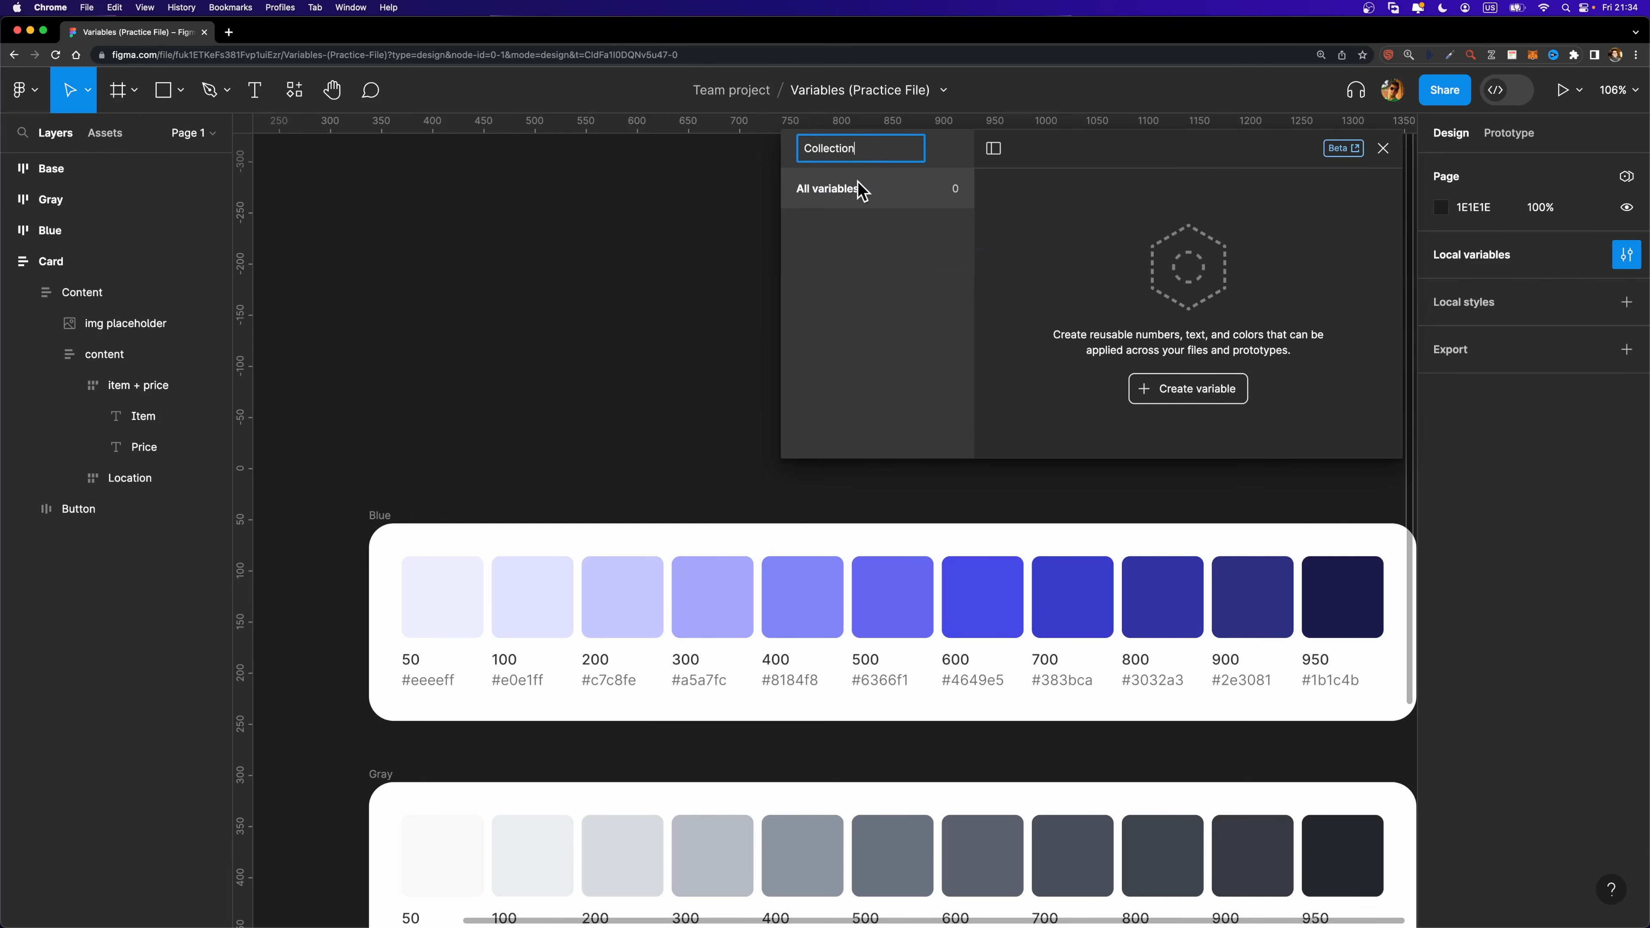
{"action": "left_click", "coordinate": [970, 160]}
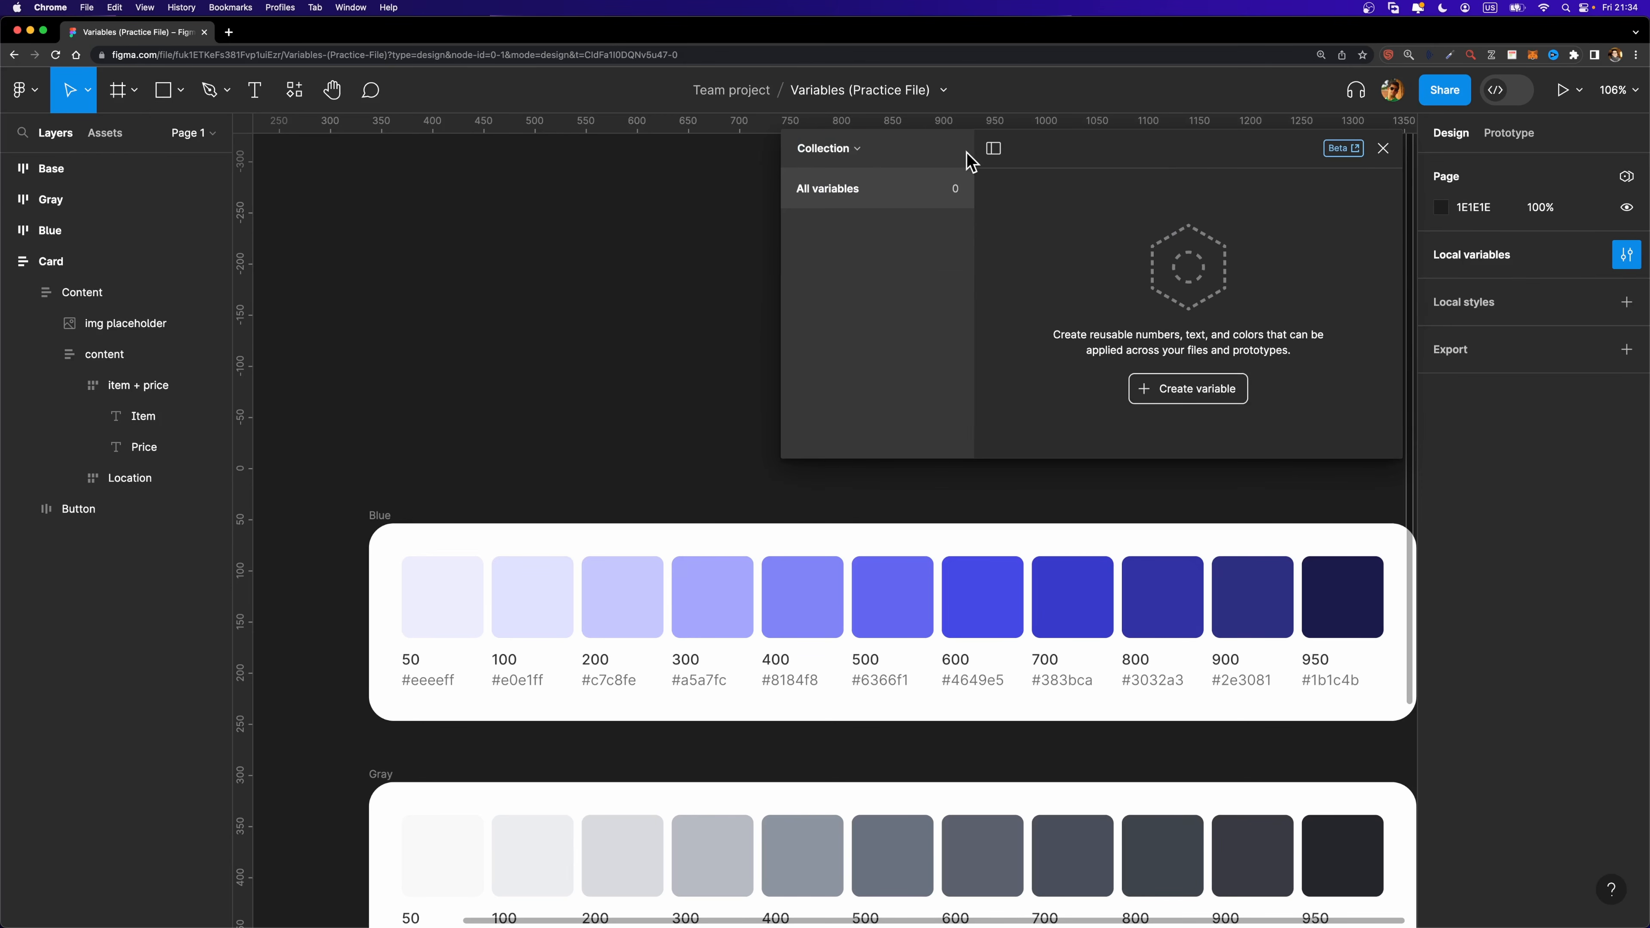
{"action": "left_click", "coordinate": [849, 154]}
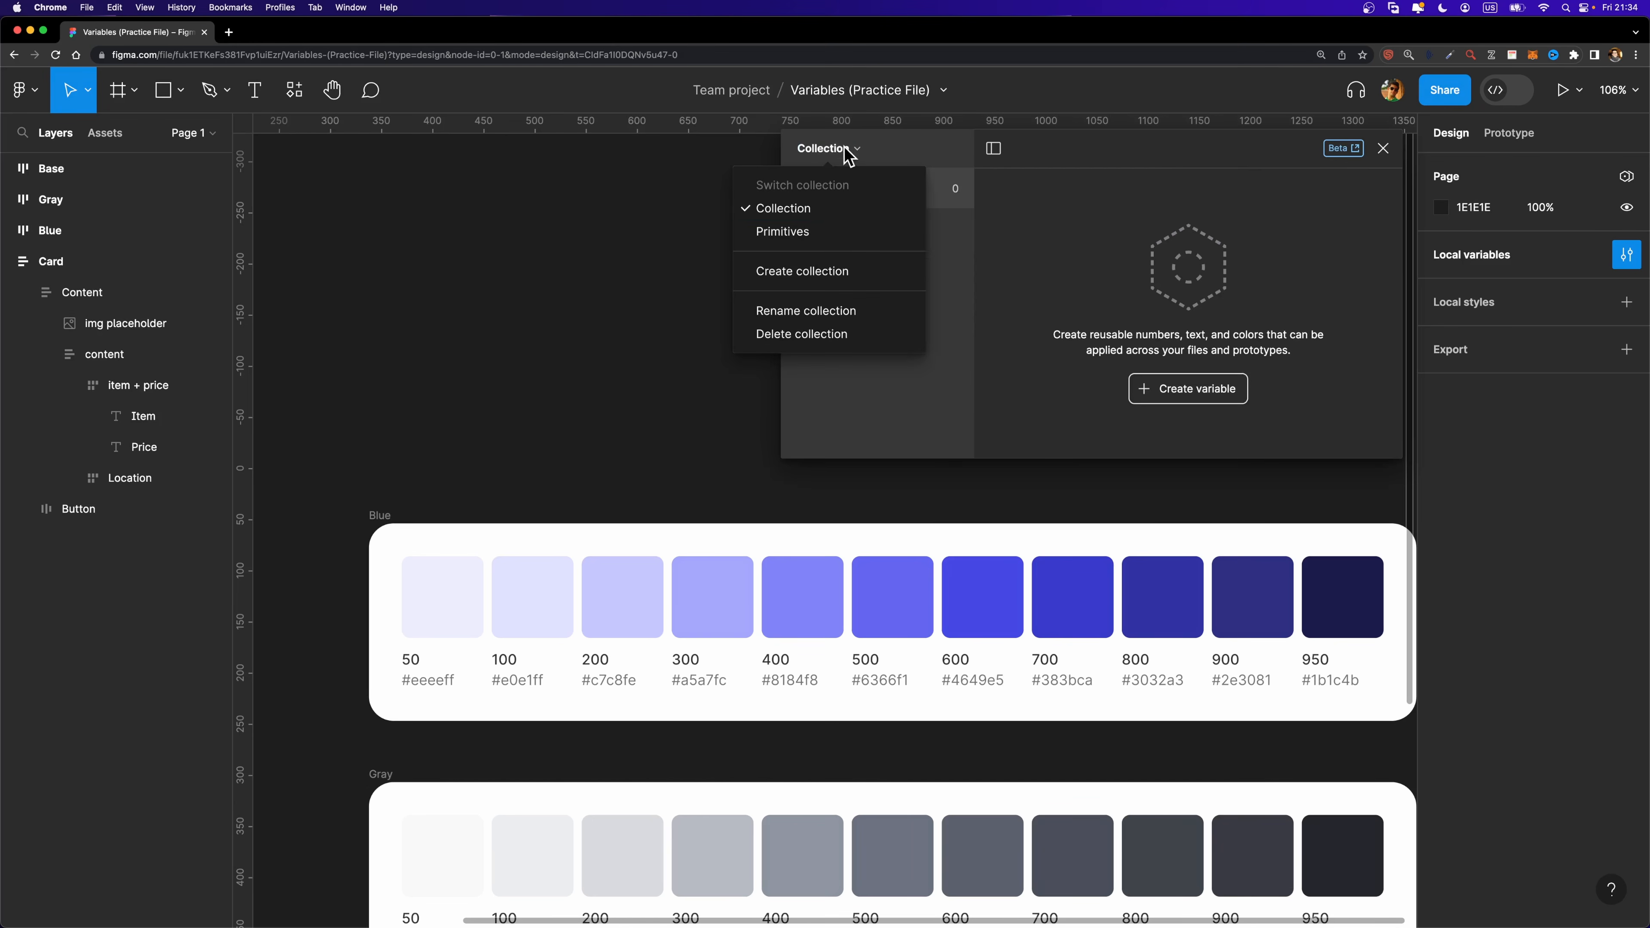
{"action": "left_click", "coordinate": [808, 235]}
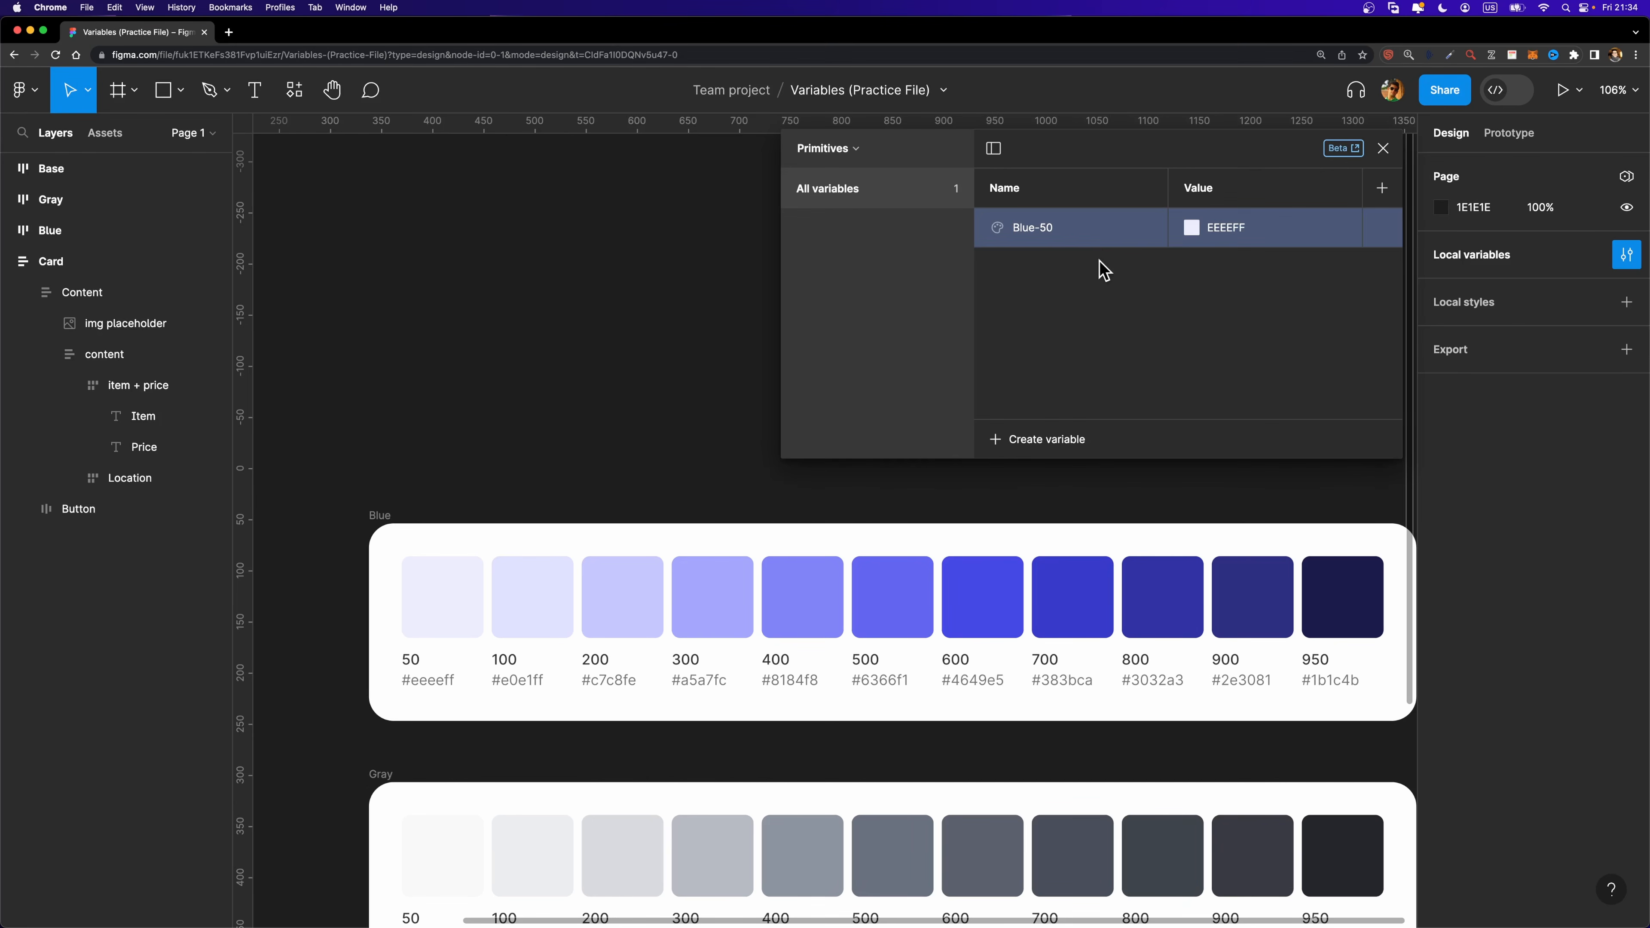
Duplicate the Blue-50 variable ten times to provide one variable for each shade of the Blue palette.
{"action": "key", "text": "super+d"}
{"action": "key", "text": "Return"}
{"action": "key", "text": "super+d"}
{"action": "key", "text": "super+d"}
{"action": "key", "text": "super+d"}
{"action": "key", "text": "super+d"}
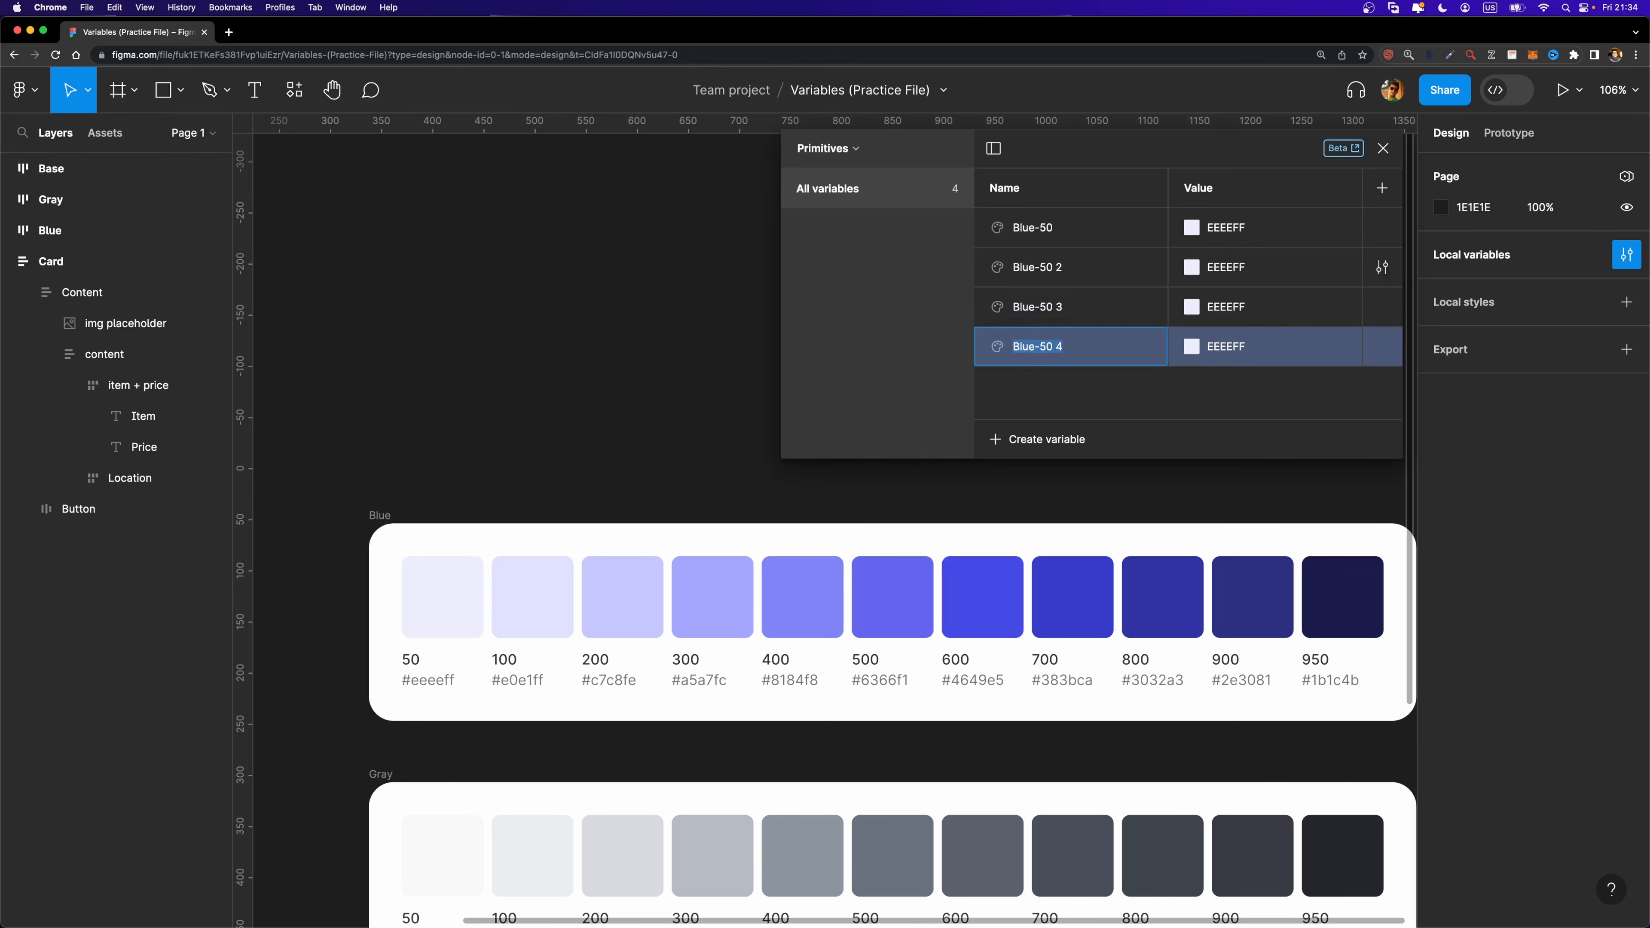
{"action": "key", "text": "super+d"}
{"action": "key", "text": "super+d"}
{"action": "key", "text": "super+d"}
{"action": "key", "text": "super+d"}
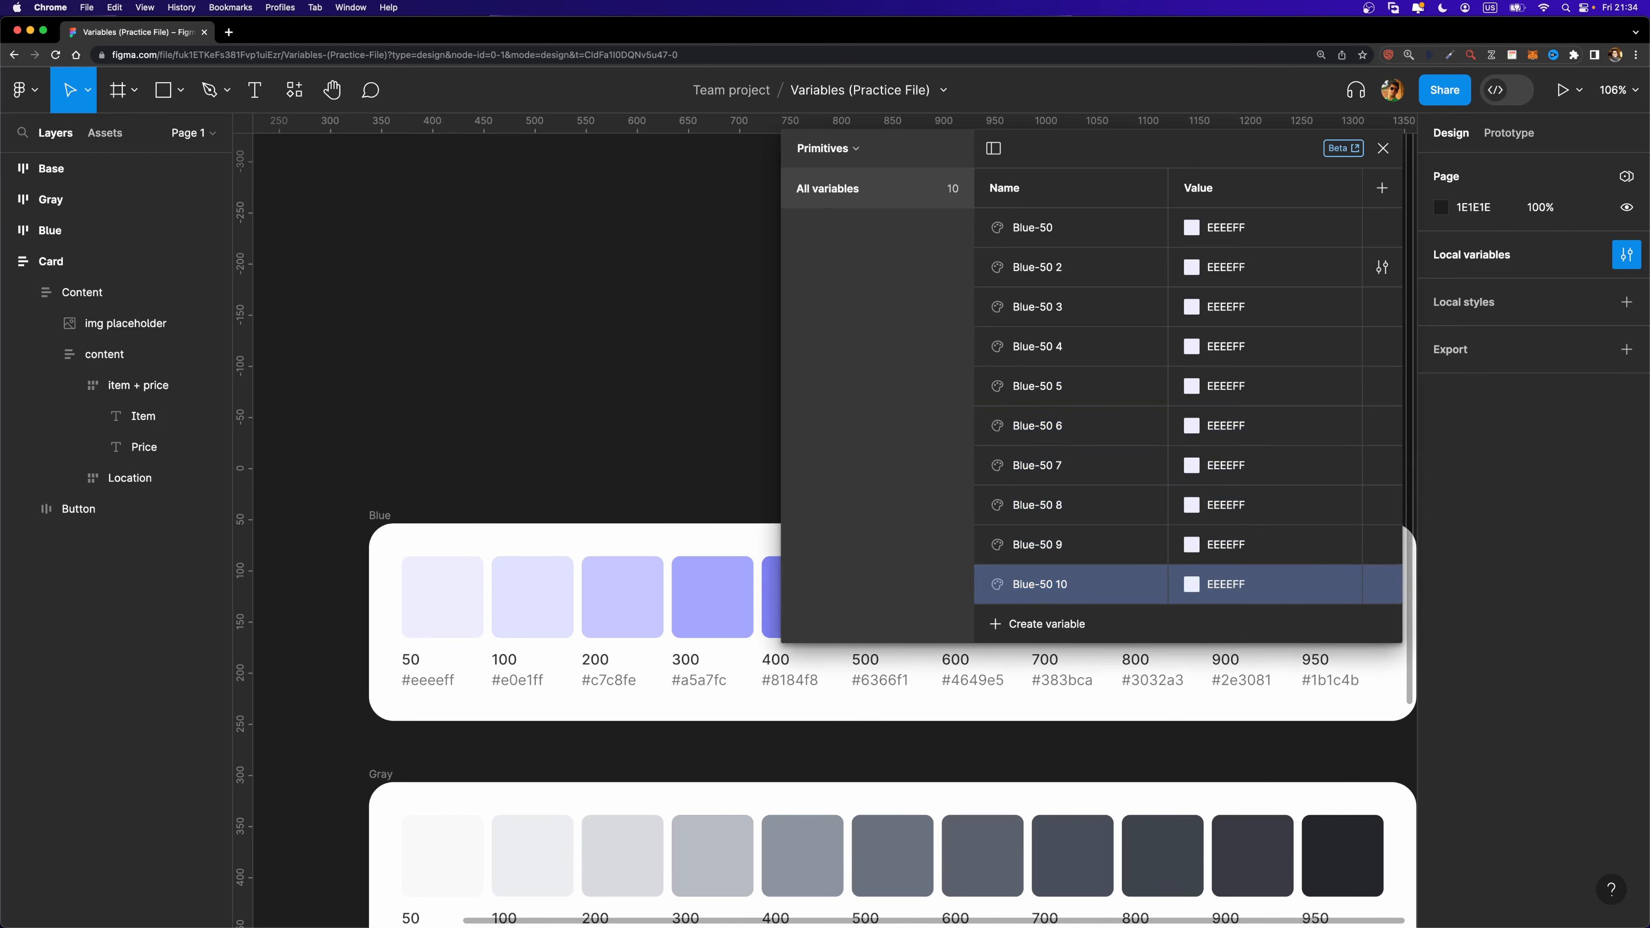
{"action": "key", "text": "super+d"}
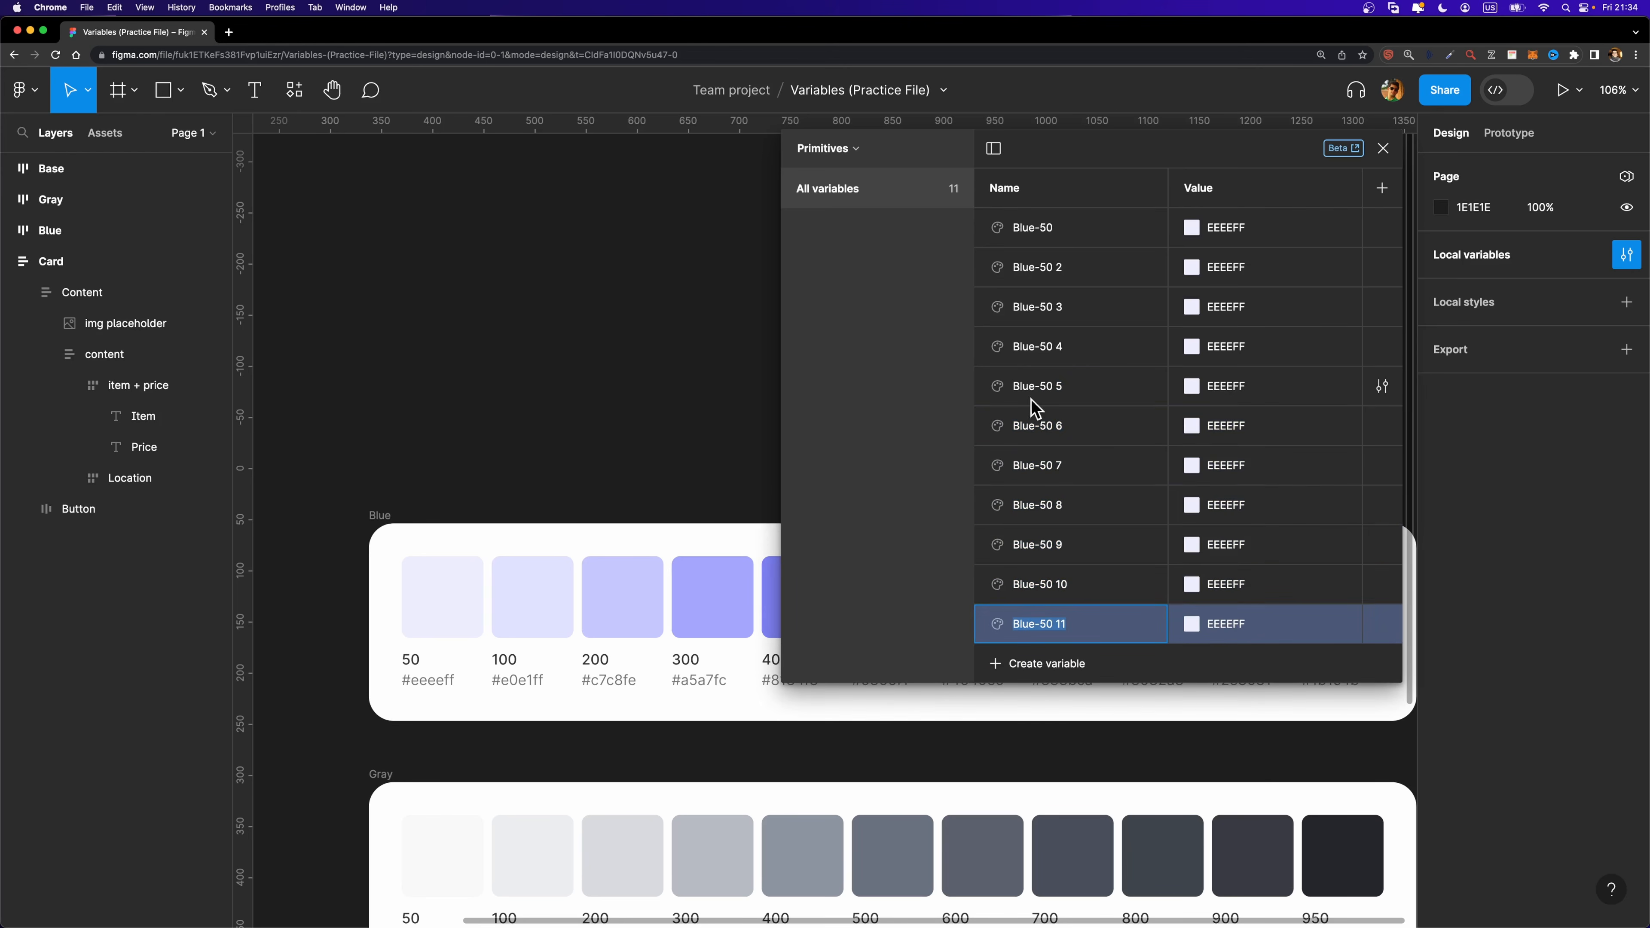
Rename the first duplicate, Blue-50 2, as Blue-100.
{"action": "scroll", "coordinate": [577, 428], "scroll_direction": "down", "scroll_amount": 3}
{"action": "scroll", "coordinate": [578, 428], "scroll_direction": "left", "scroll_amount": 5}
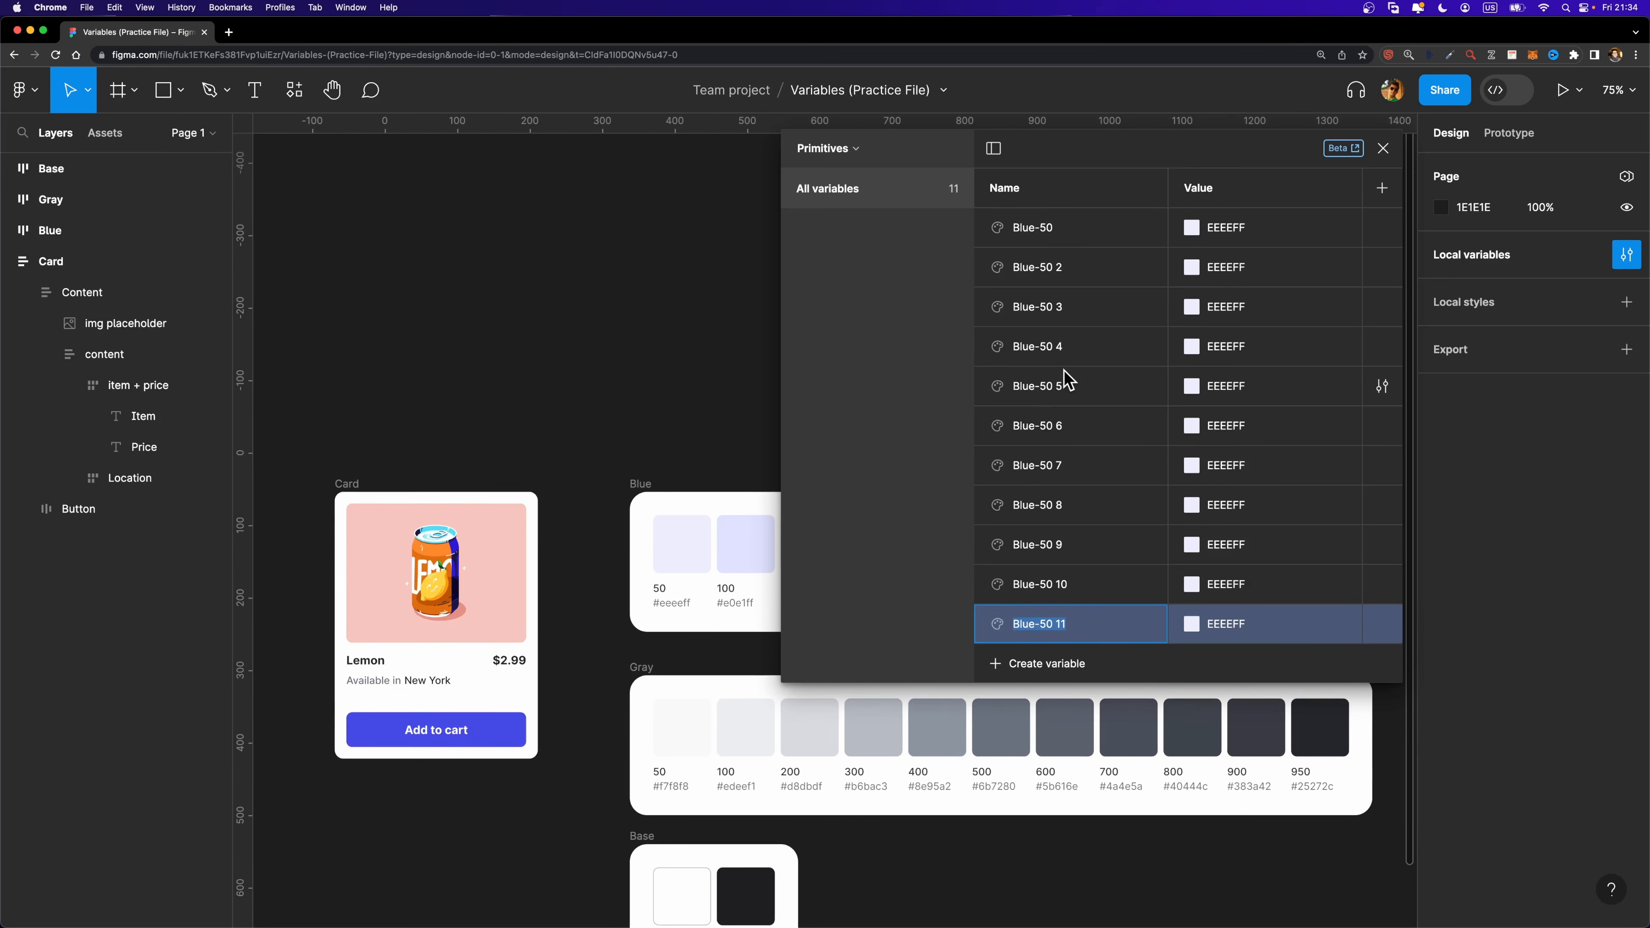
{"action": "double_click", "coordinate": [1067, 267]}
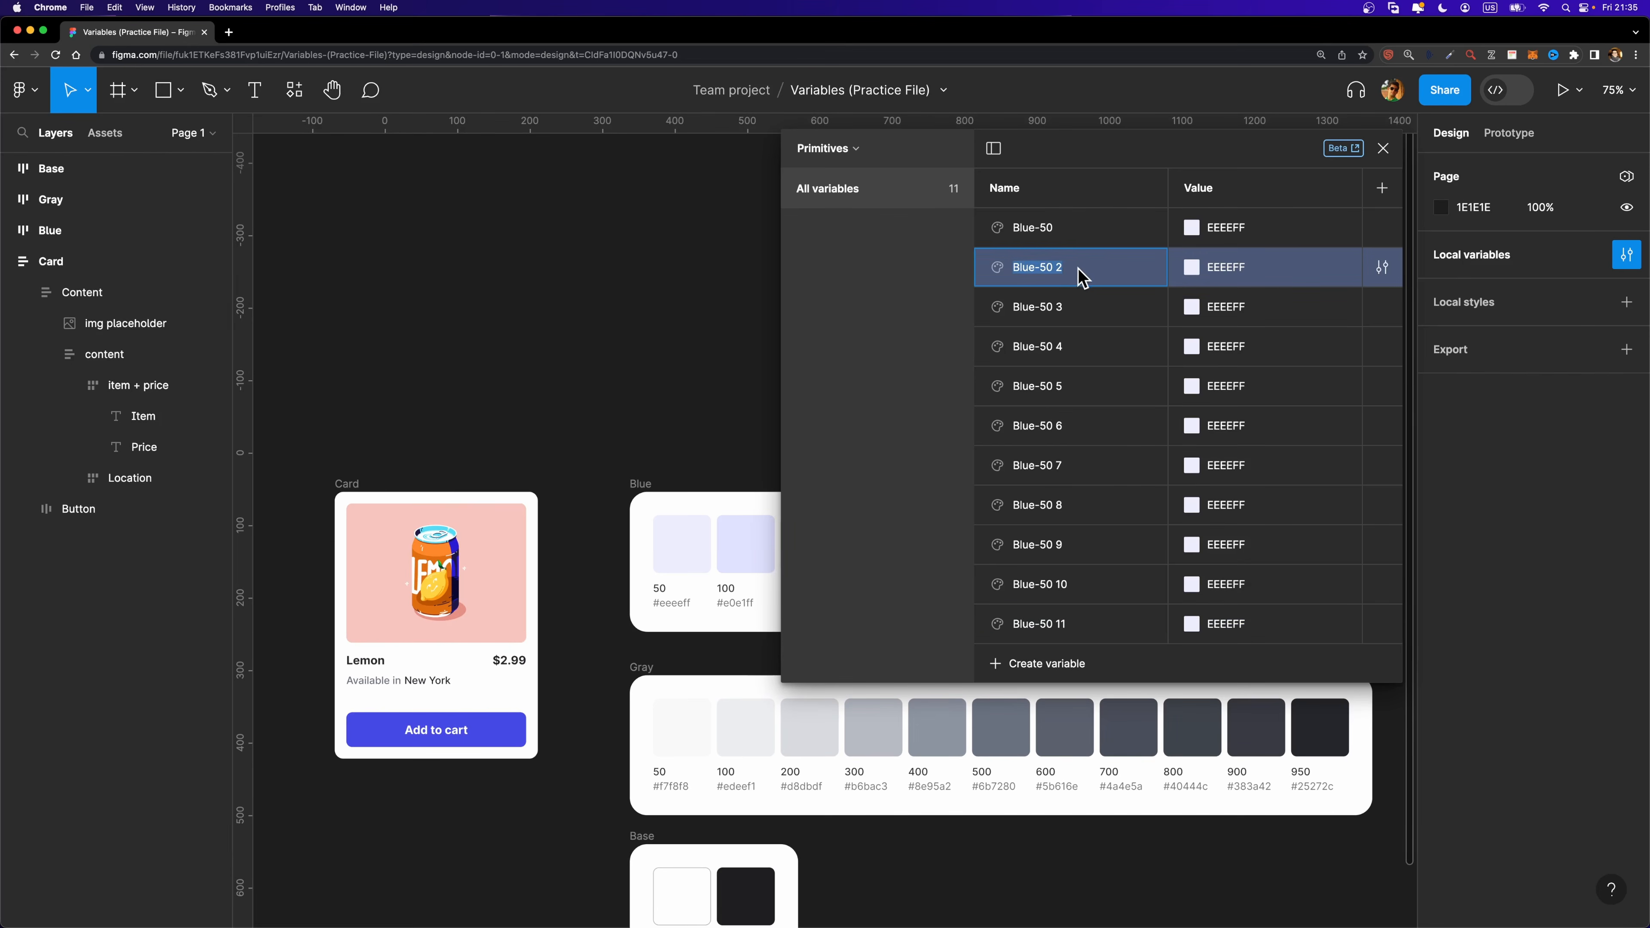
{"action": "left_click", "coordinate": [1079, 274]}
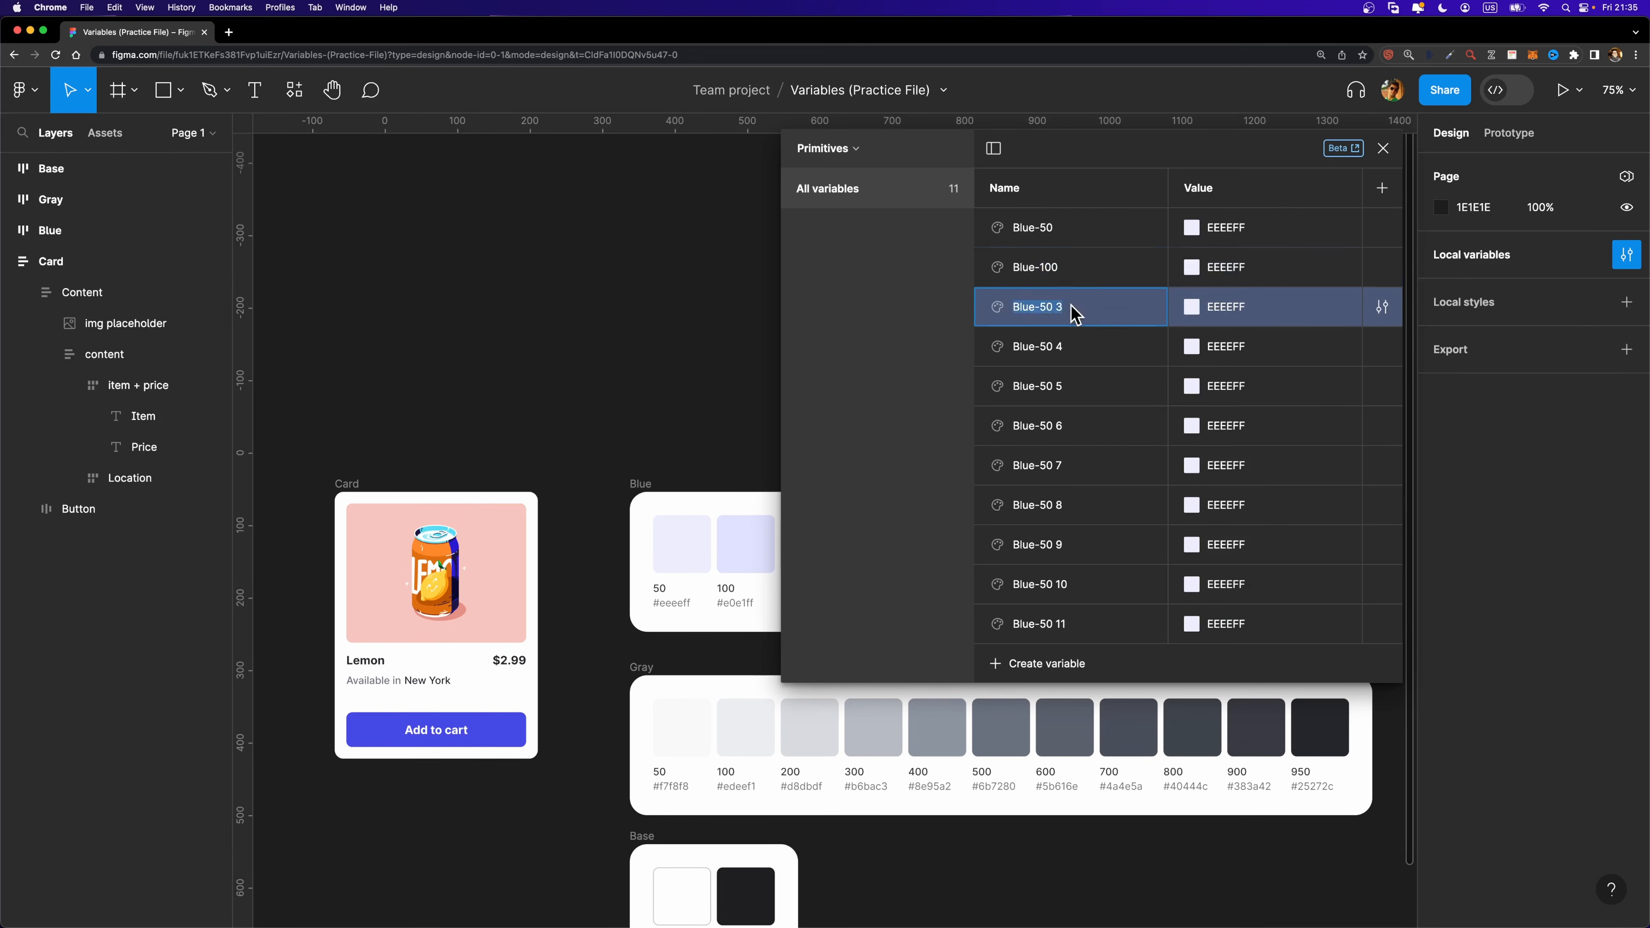
Rename the remaining nine Blue-50 duplicates as Blue-200, 300, 400, 500, 600, 700, 800, 900 and 950, keeping the Blue- prefix.
{"action": "key", "text": "Return"}
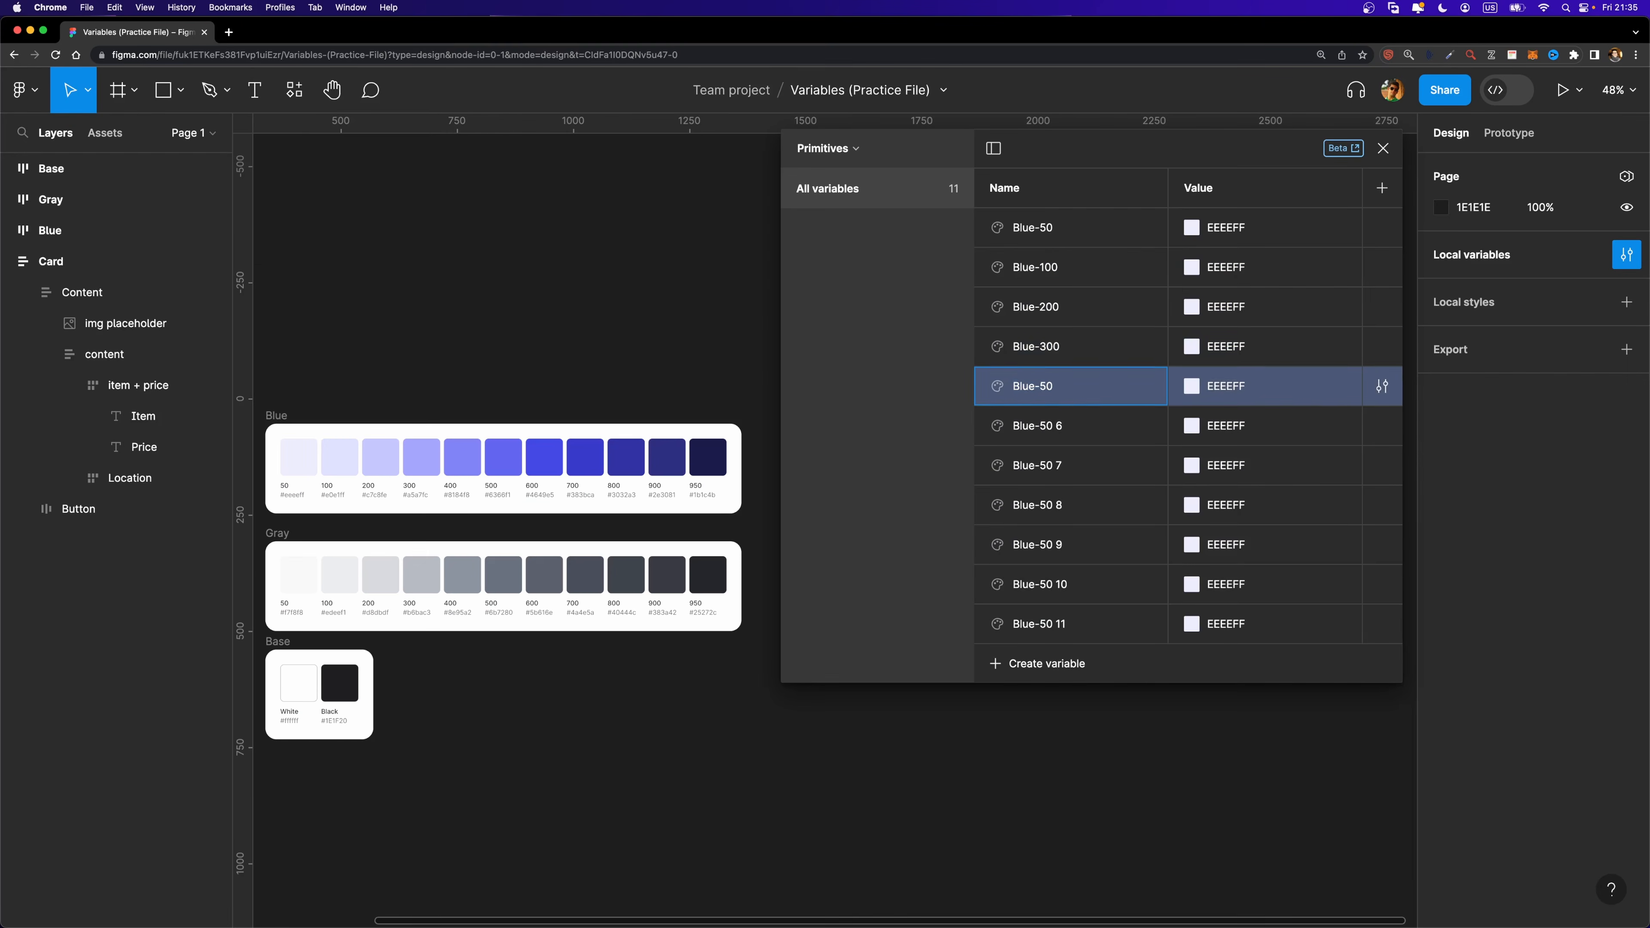
{"action": "type", "text": "500600700800900950"}
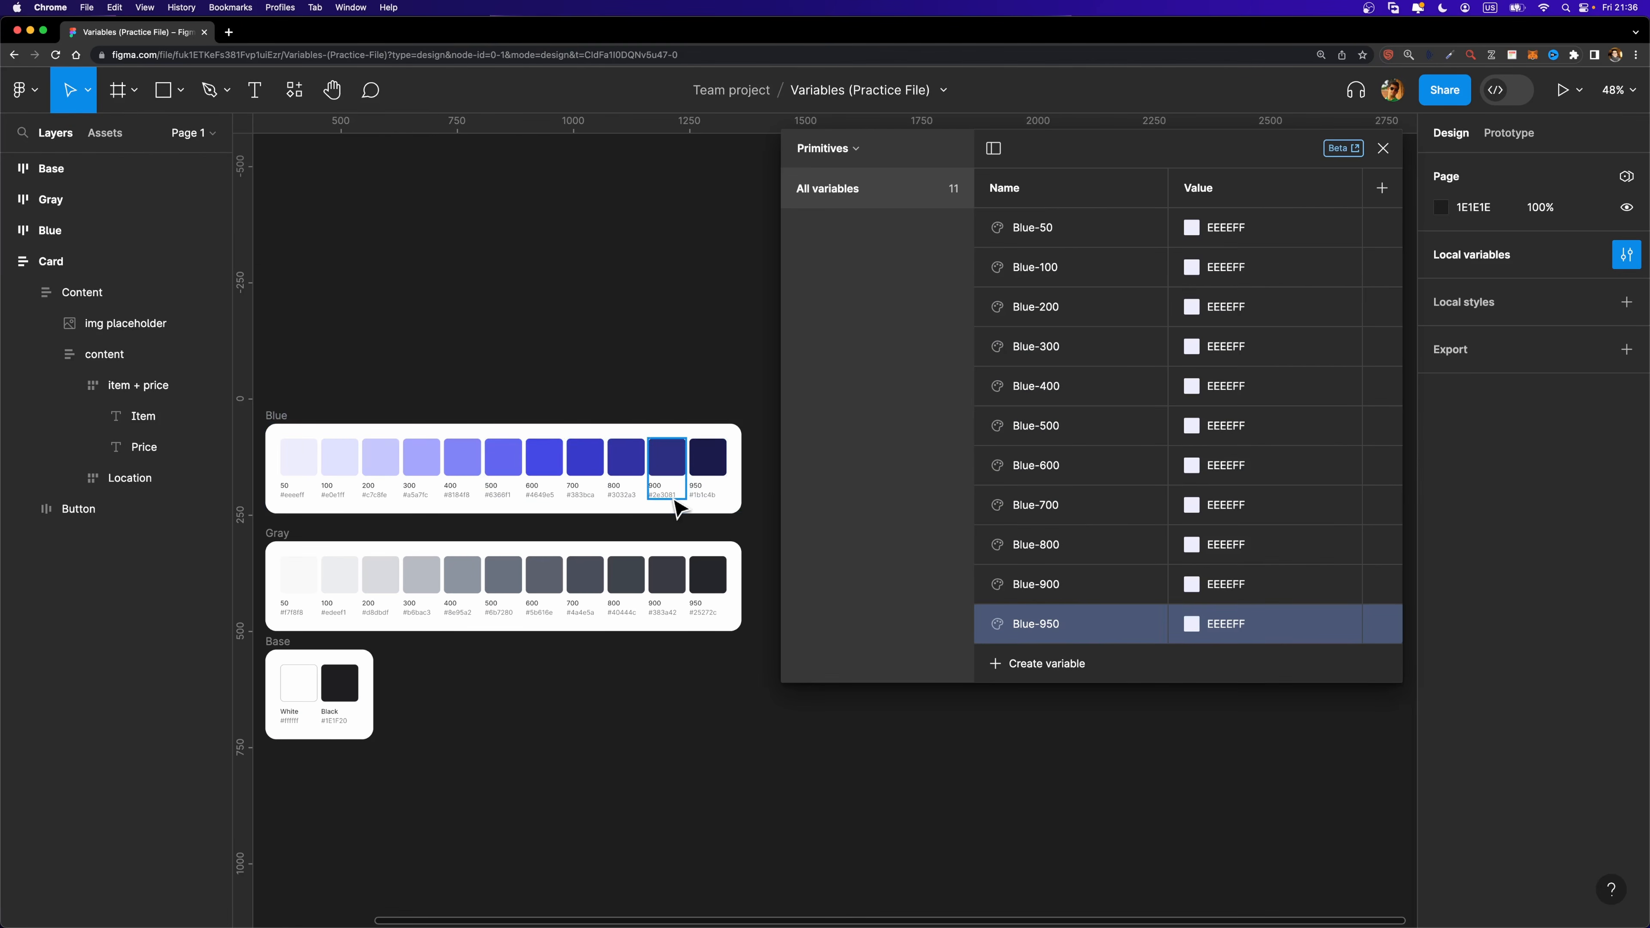
Set the Blue-100 variable's value to E0E1FF by sampling the 100 swatch of the Blue palette with the eyedropper.
{"action": "scroll", "coordinate": [673, 494], "scroll_direction": "left", "scroll_amount": 5}
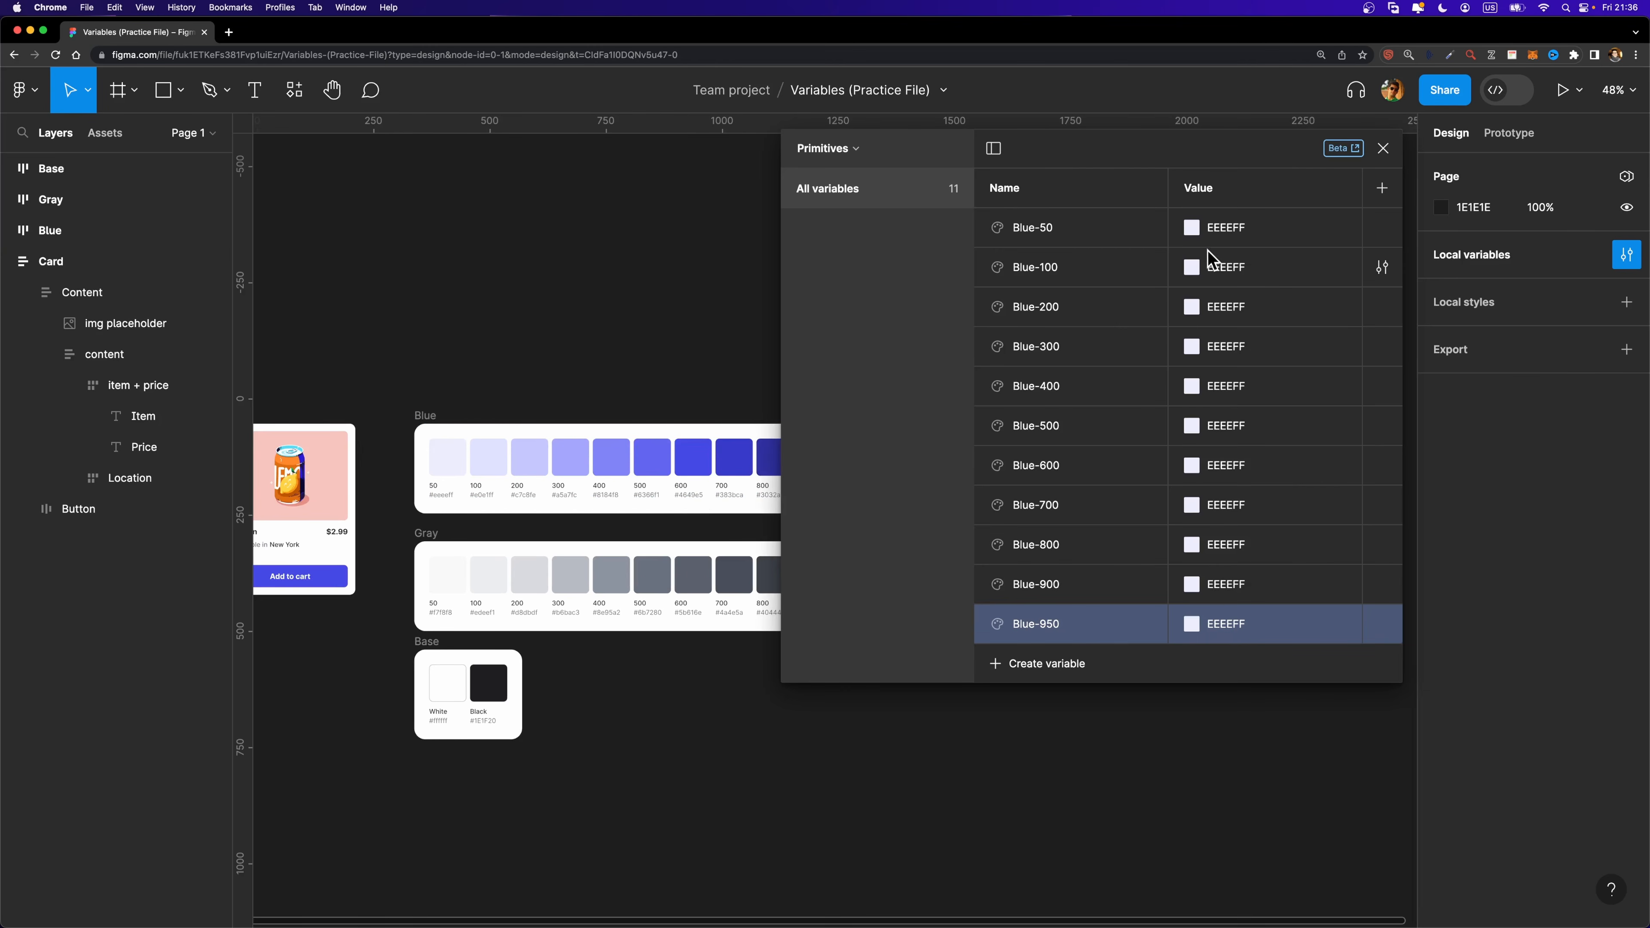
{"action": "left_click", "coordinate": [1190, 269]}
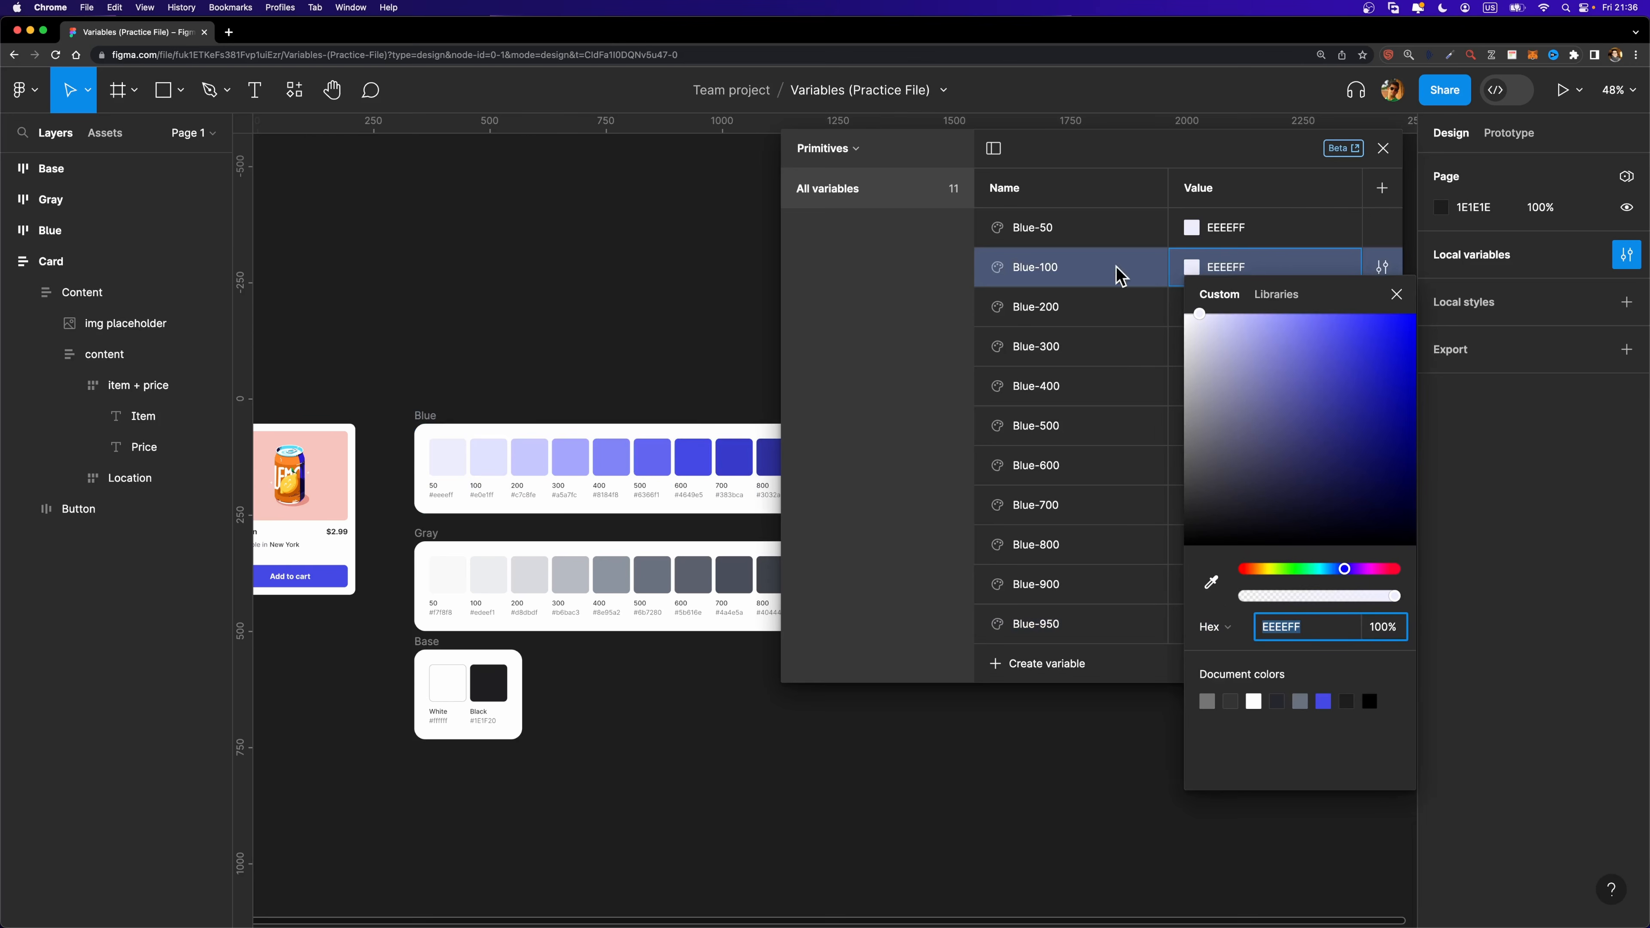
{"action": "left_click", "coordinate": [1212, 584]}
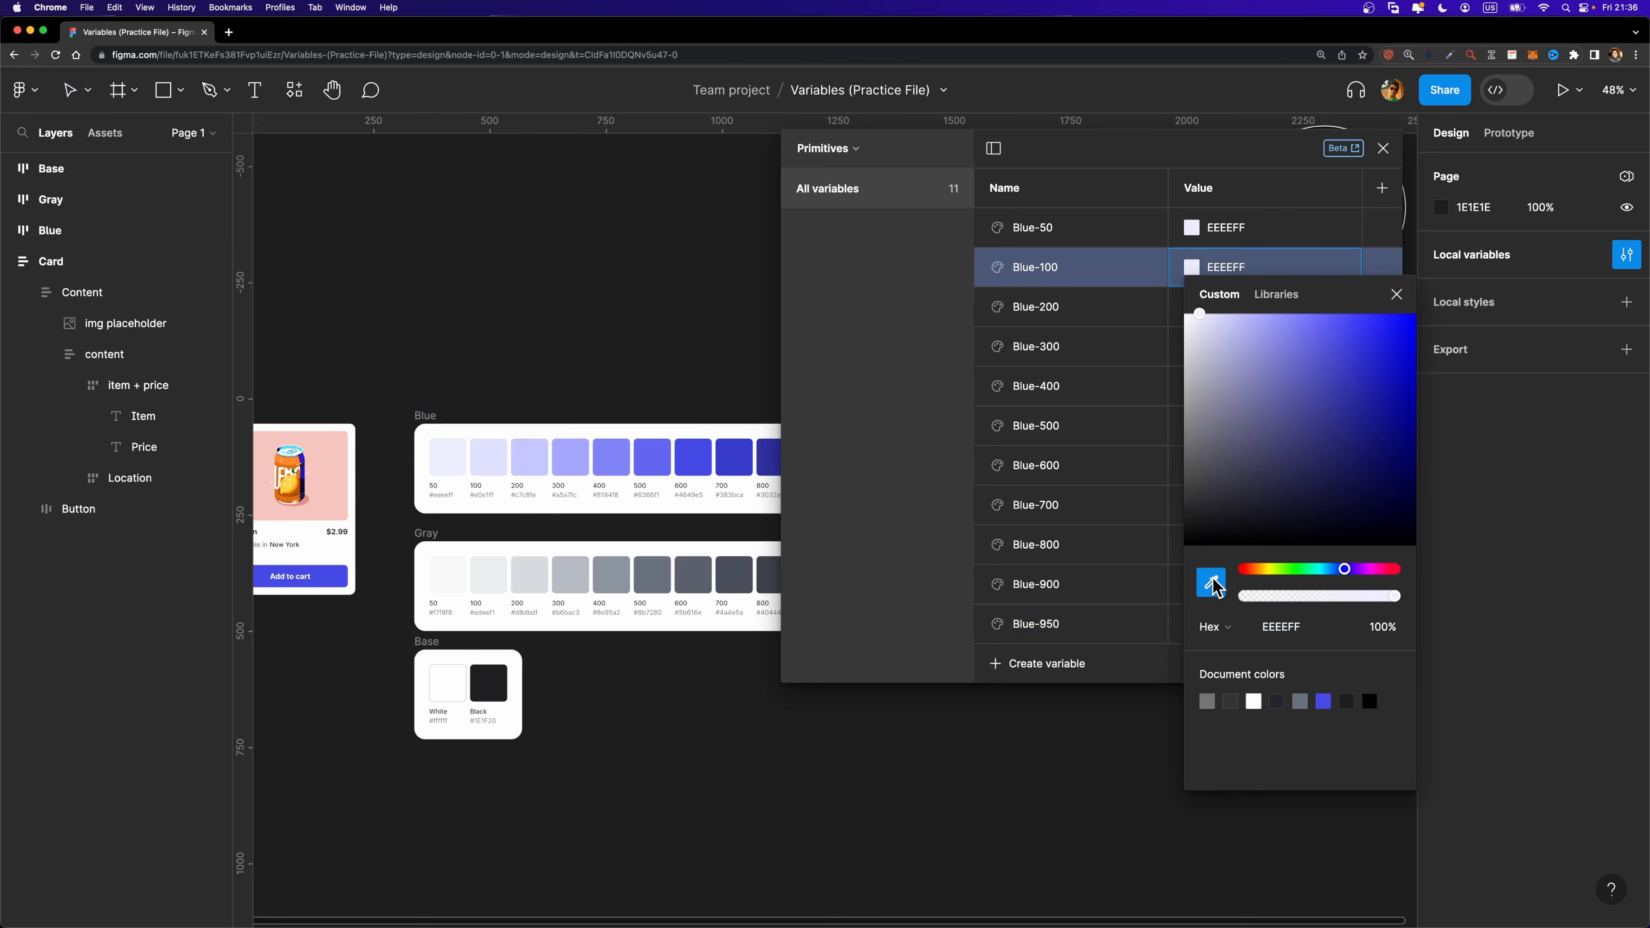
{"action": "left_click", "coordinate": [495, 455]}
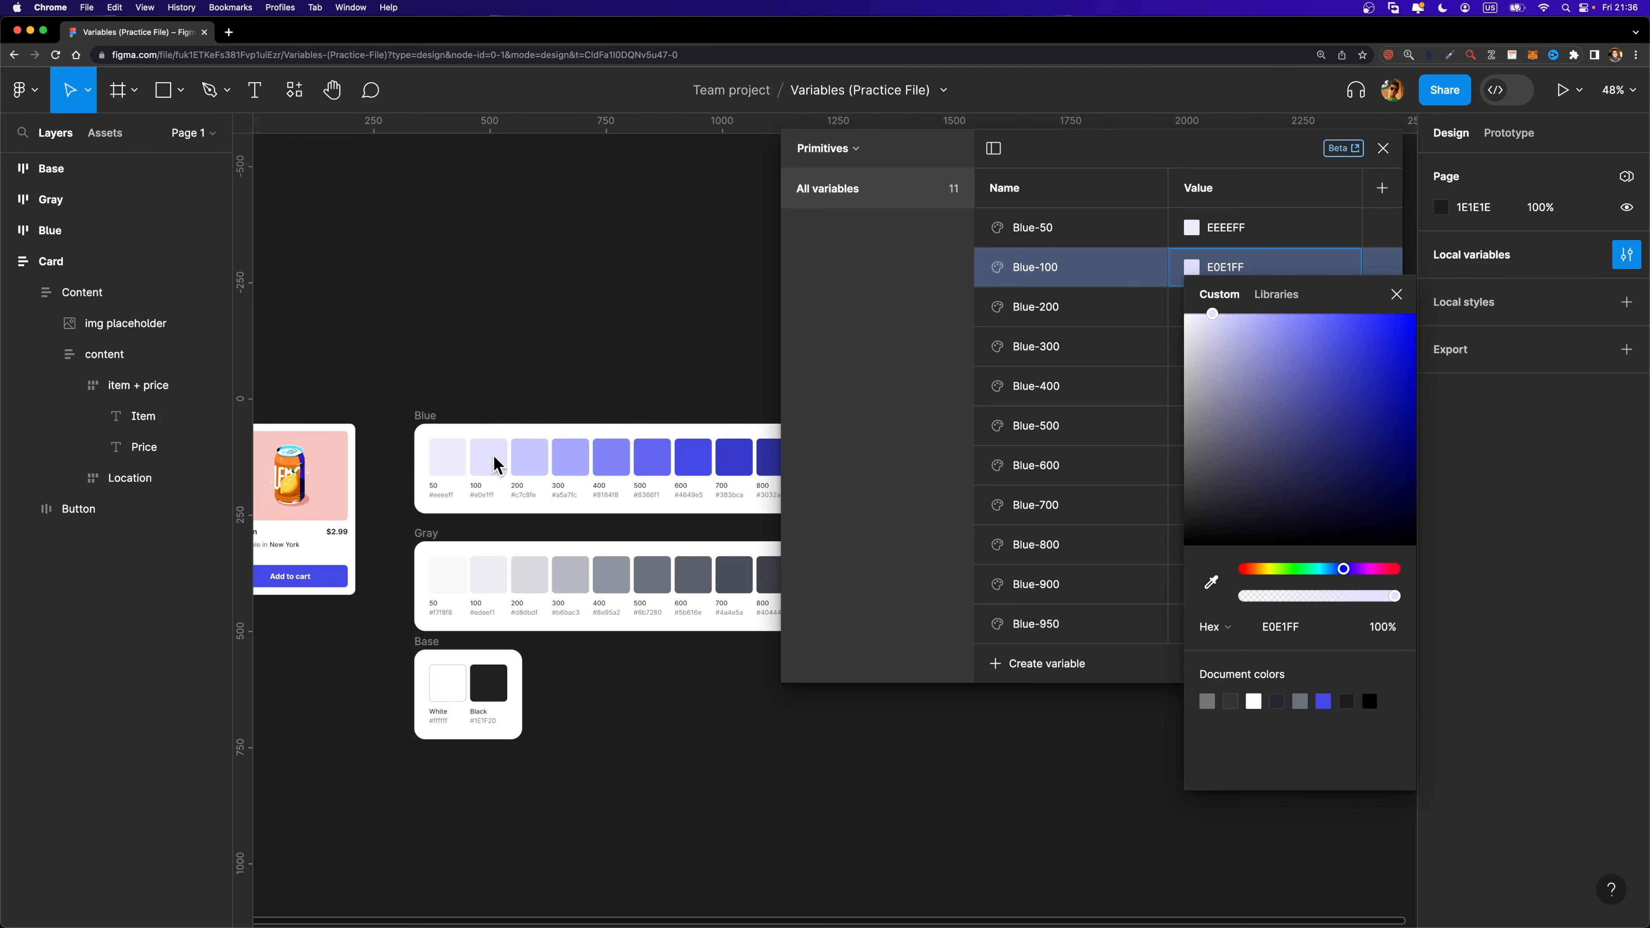
Set Blue-200 through Blue-950 to C7C8FE, A5A7FC, 8184F8, 6366F1, 4649E5, 383BCA, 3032A3, 2E3081 and 1B1C4B by sampling the matching Blue palette swatches.
{"action": "left_click", "coordinate": [1109, 311]}
{"action": "left_click", "coordinate": [1196, 307]}
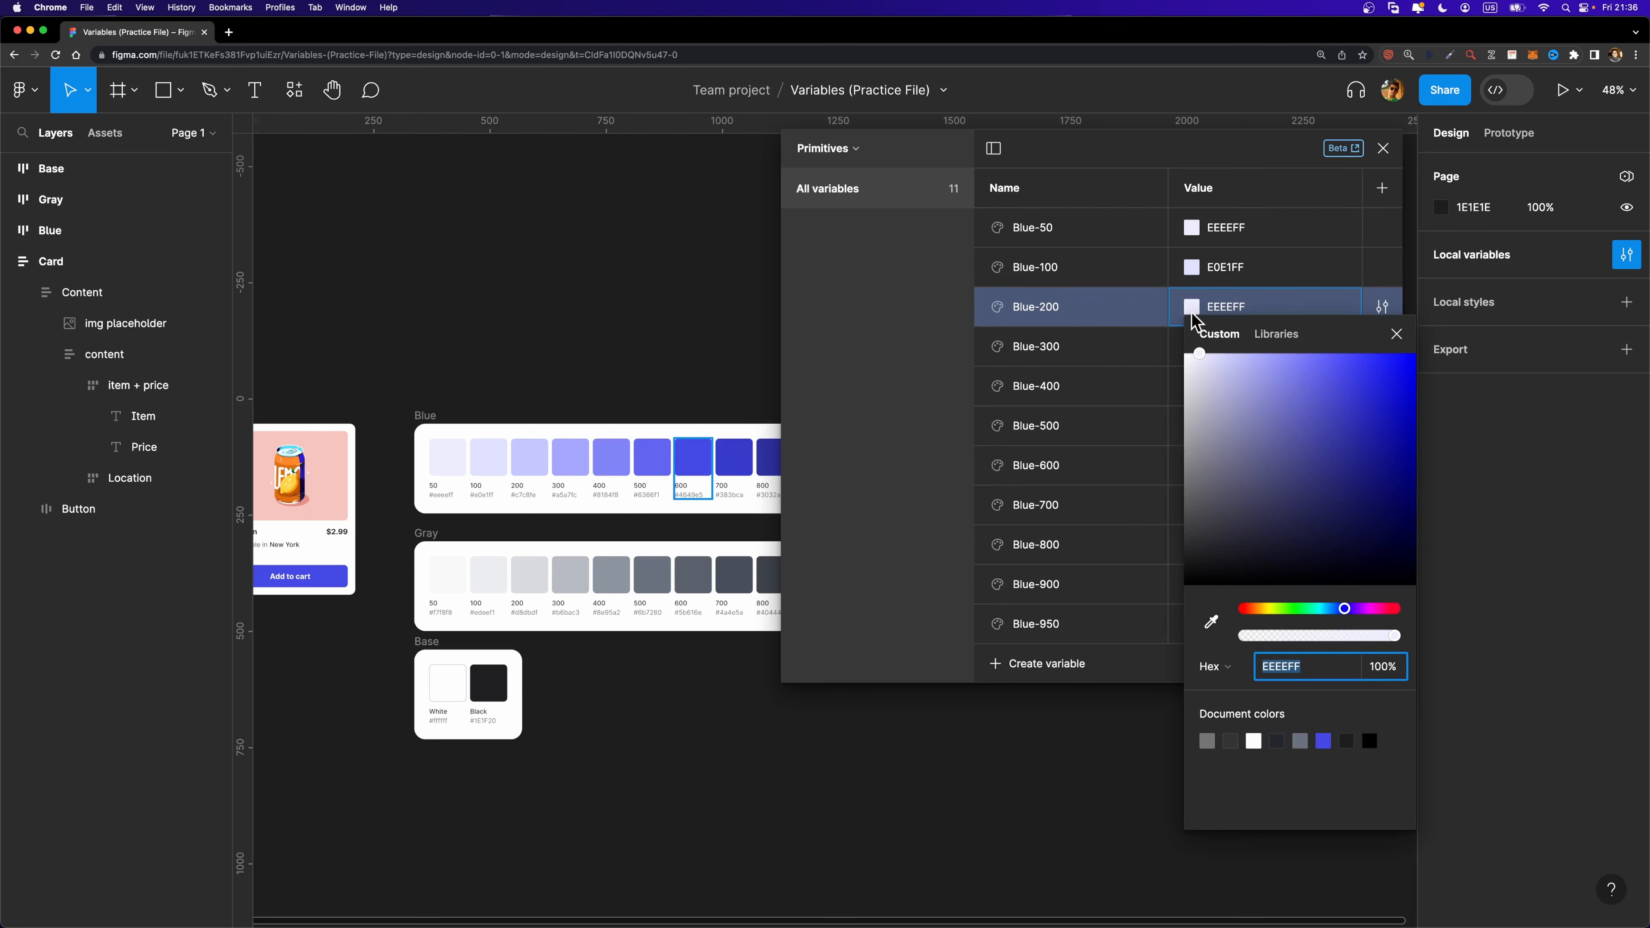
{"action": "left_click", "coordinate": [1213, 621]}
{"action": "left_click", "coordinate": [525, 454]}
{"action": "left_click", "coordinate": [569, 455]}
{"action": "left_click", "coordinate": [616, 454]}
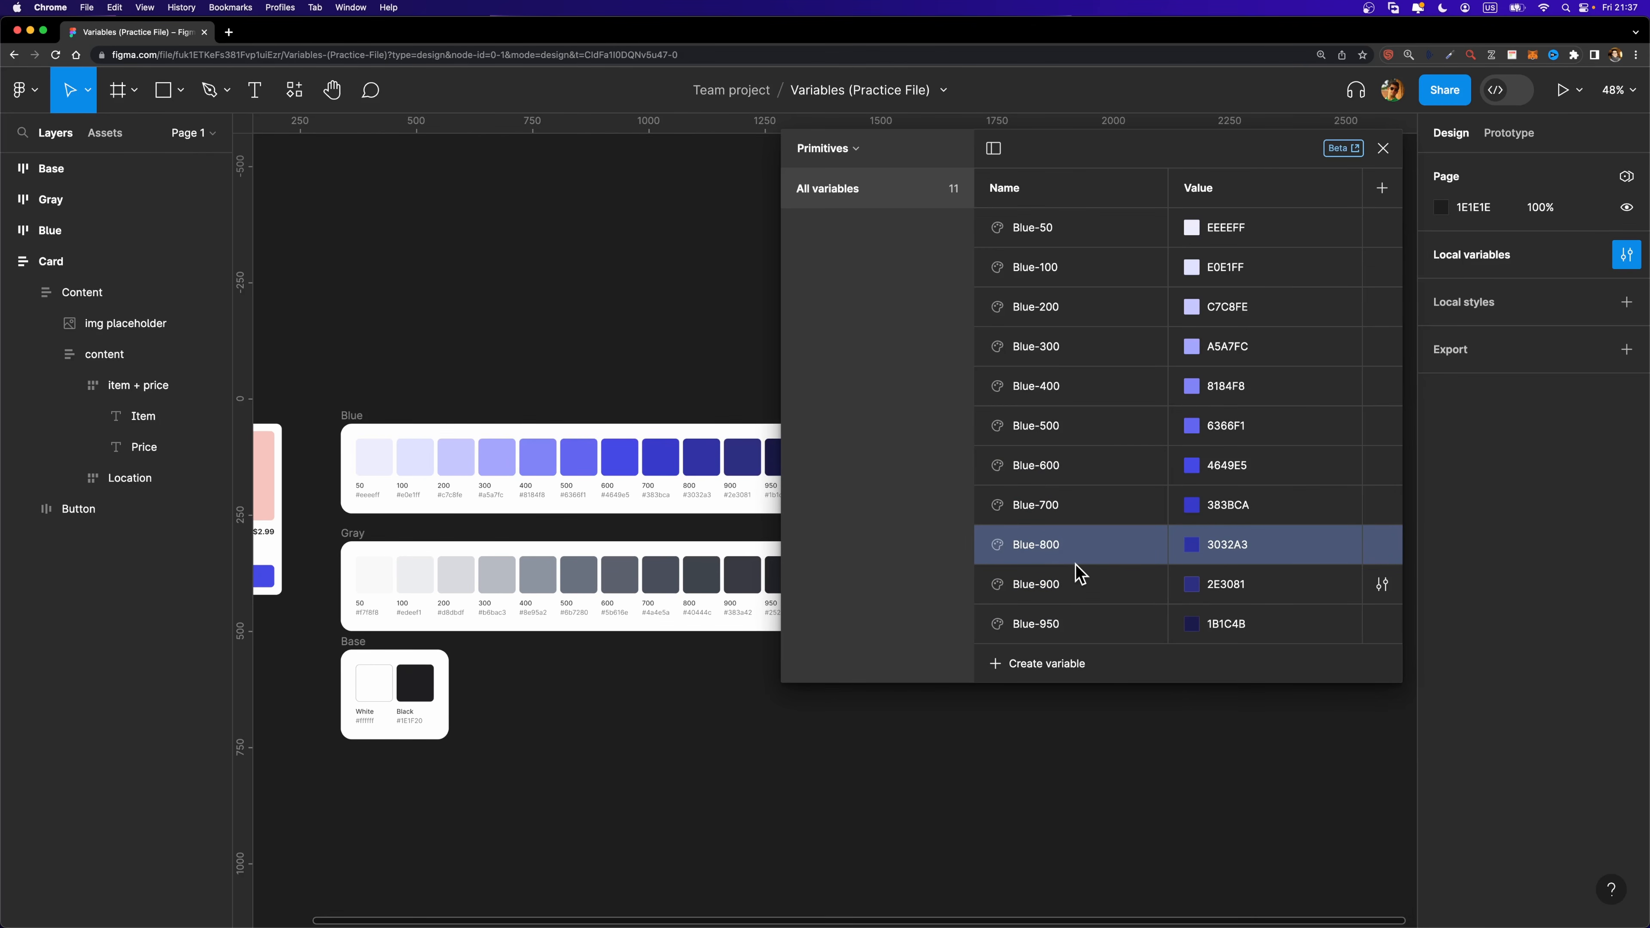
Group all variables from Blue-50 to Blue-950 into a new group named Color / Blue.
{"action": "left_click", "coordinate": [1049, 628]}
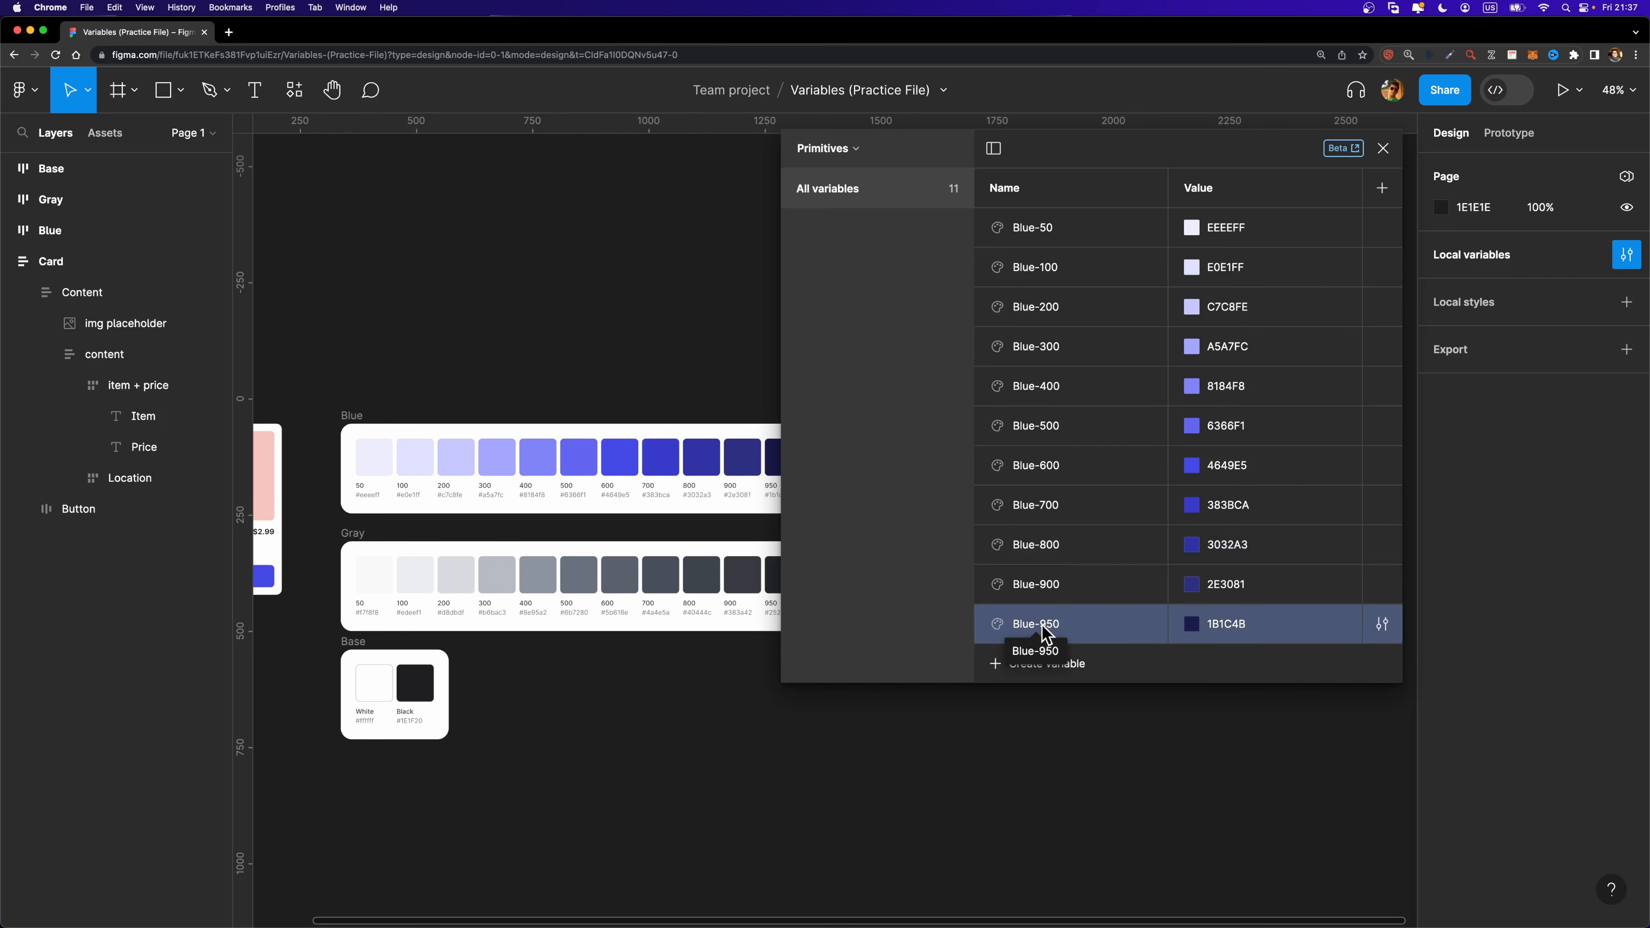
{"action": "left_click", "coordinate": [1058, 235], "text": "shift"}
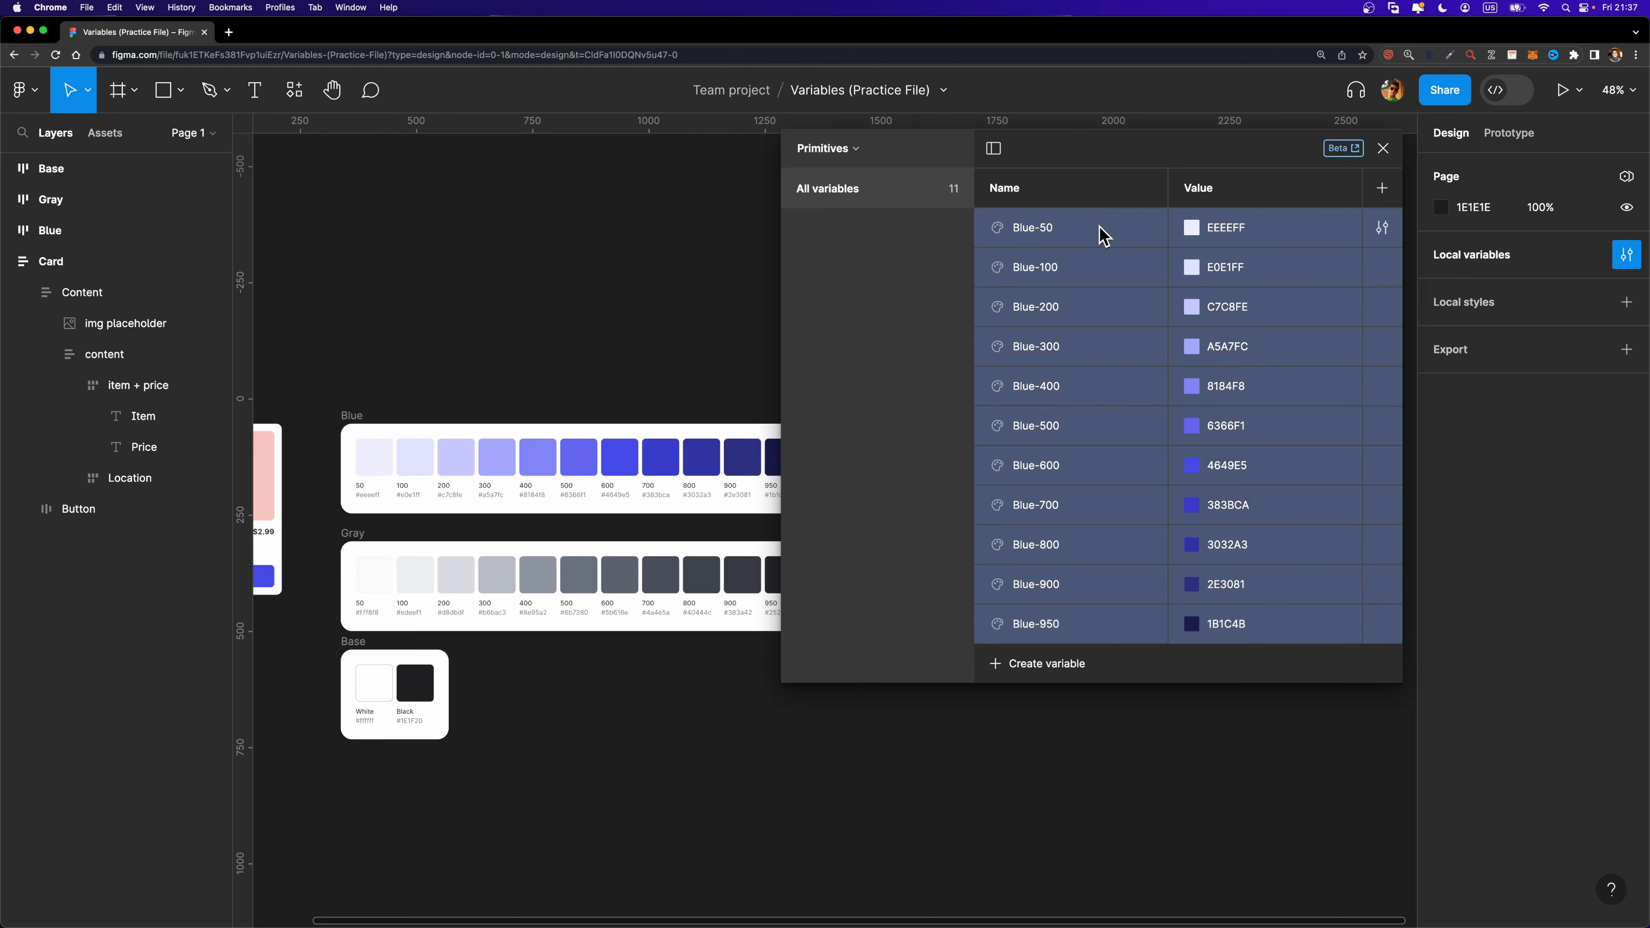
{"action": "right_click", "coordinate": [1084, 226]}
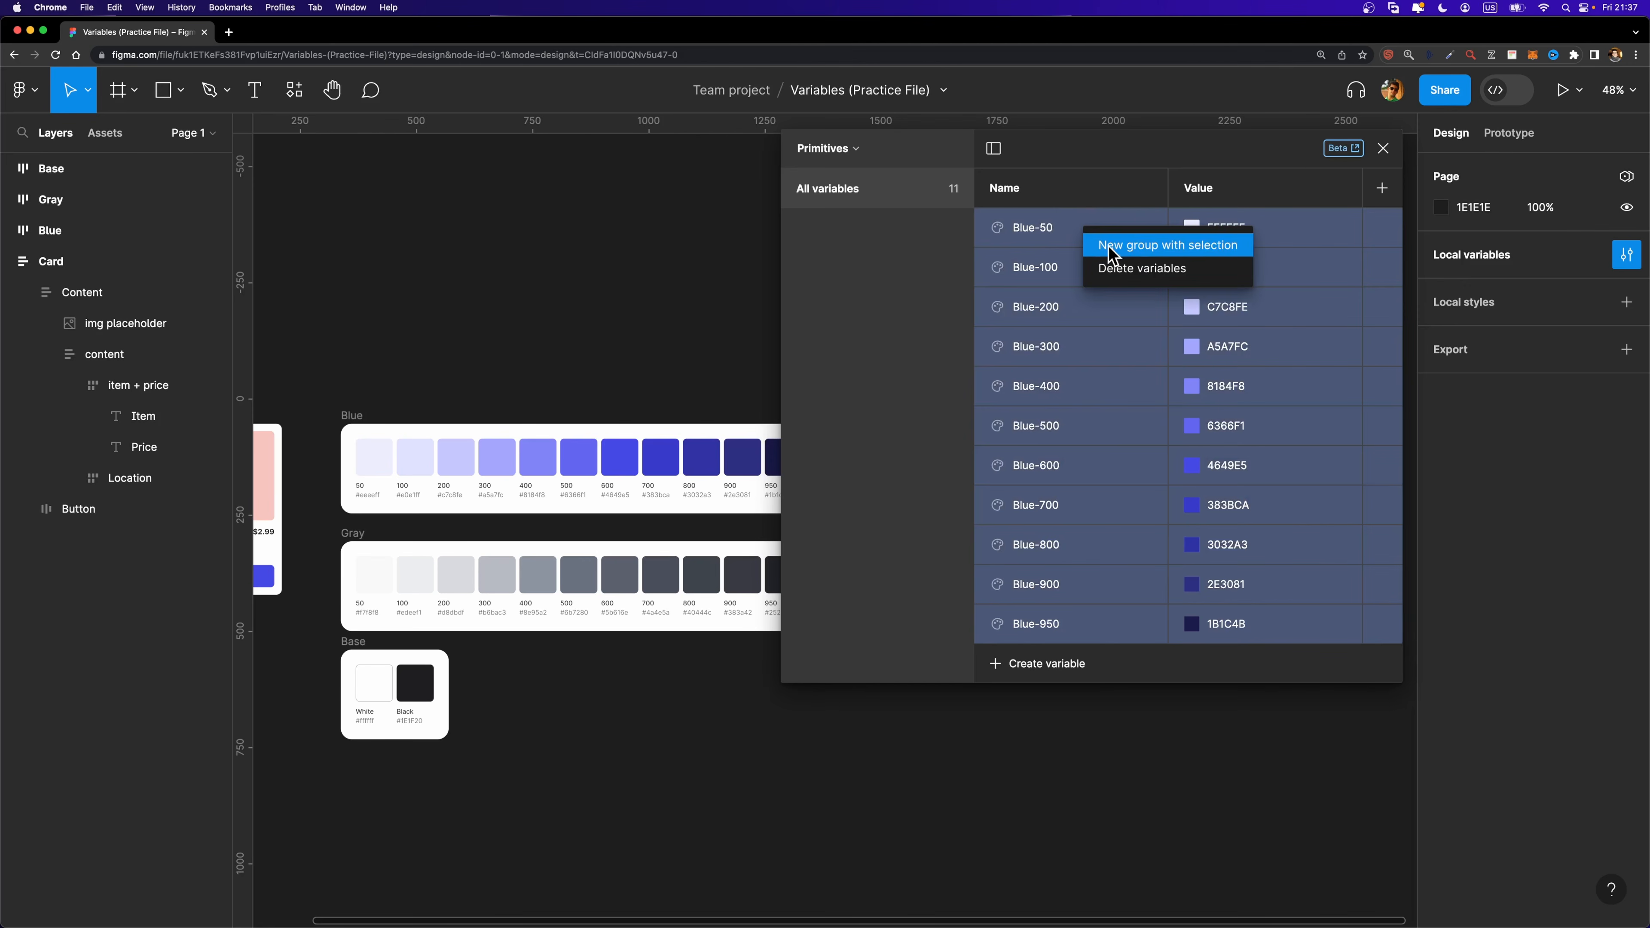
{"action": "left_click", "coordinate": [1212, 247]}
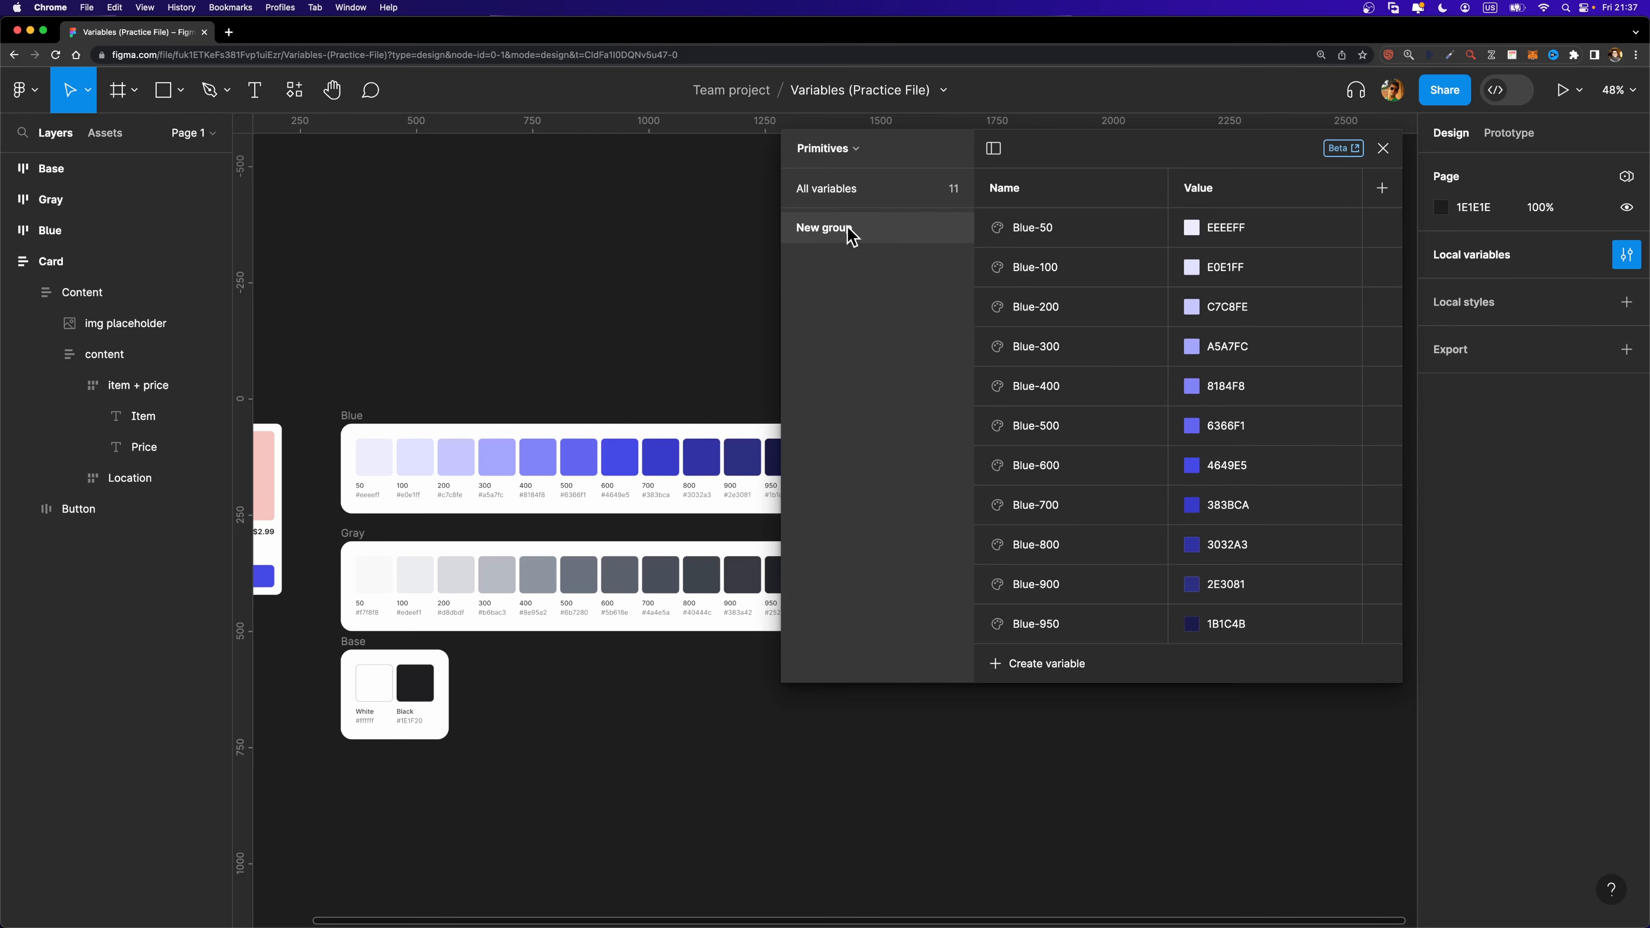
{"action": "double_click", "coordinate": [830, 235]}
{"action": "key", "text": "BackSpace"}
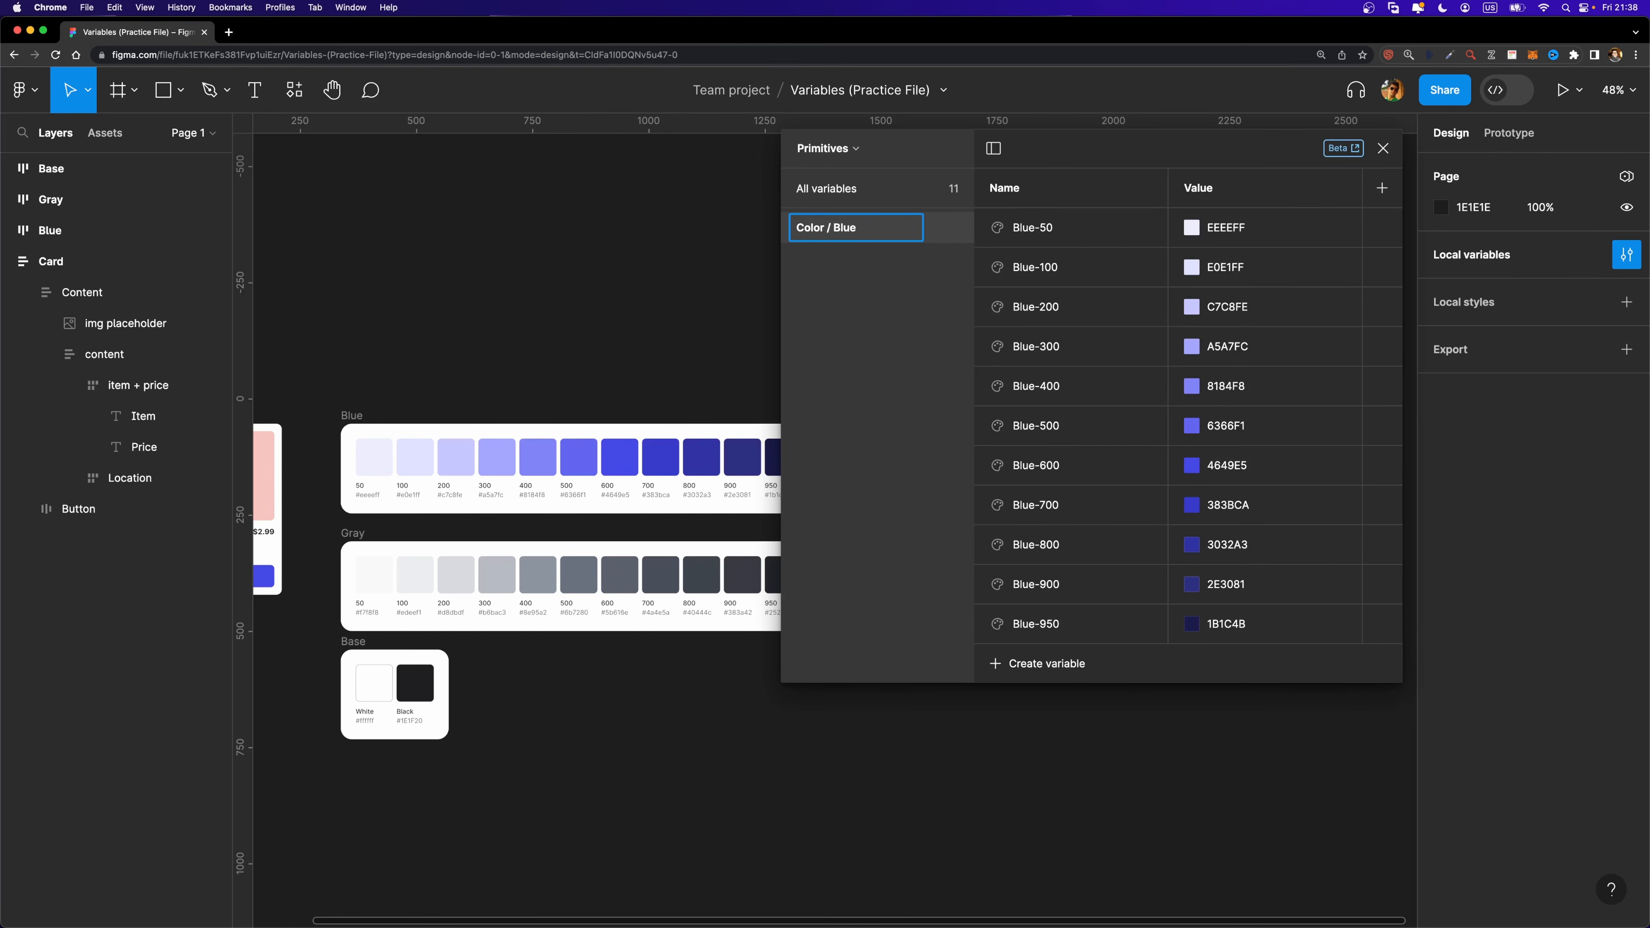
{"action": "key", "text": "Return"}
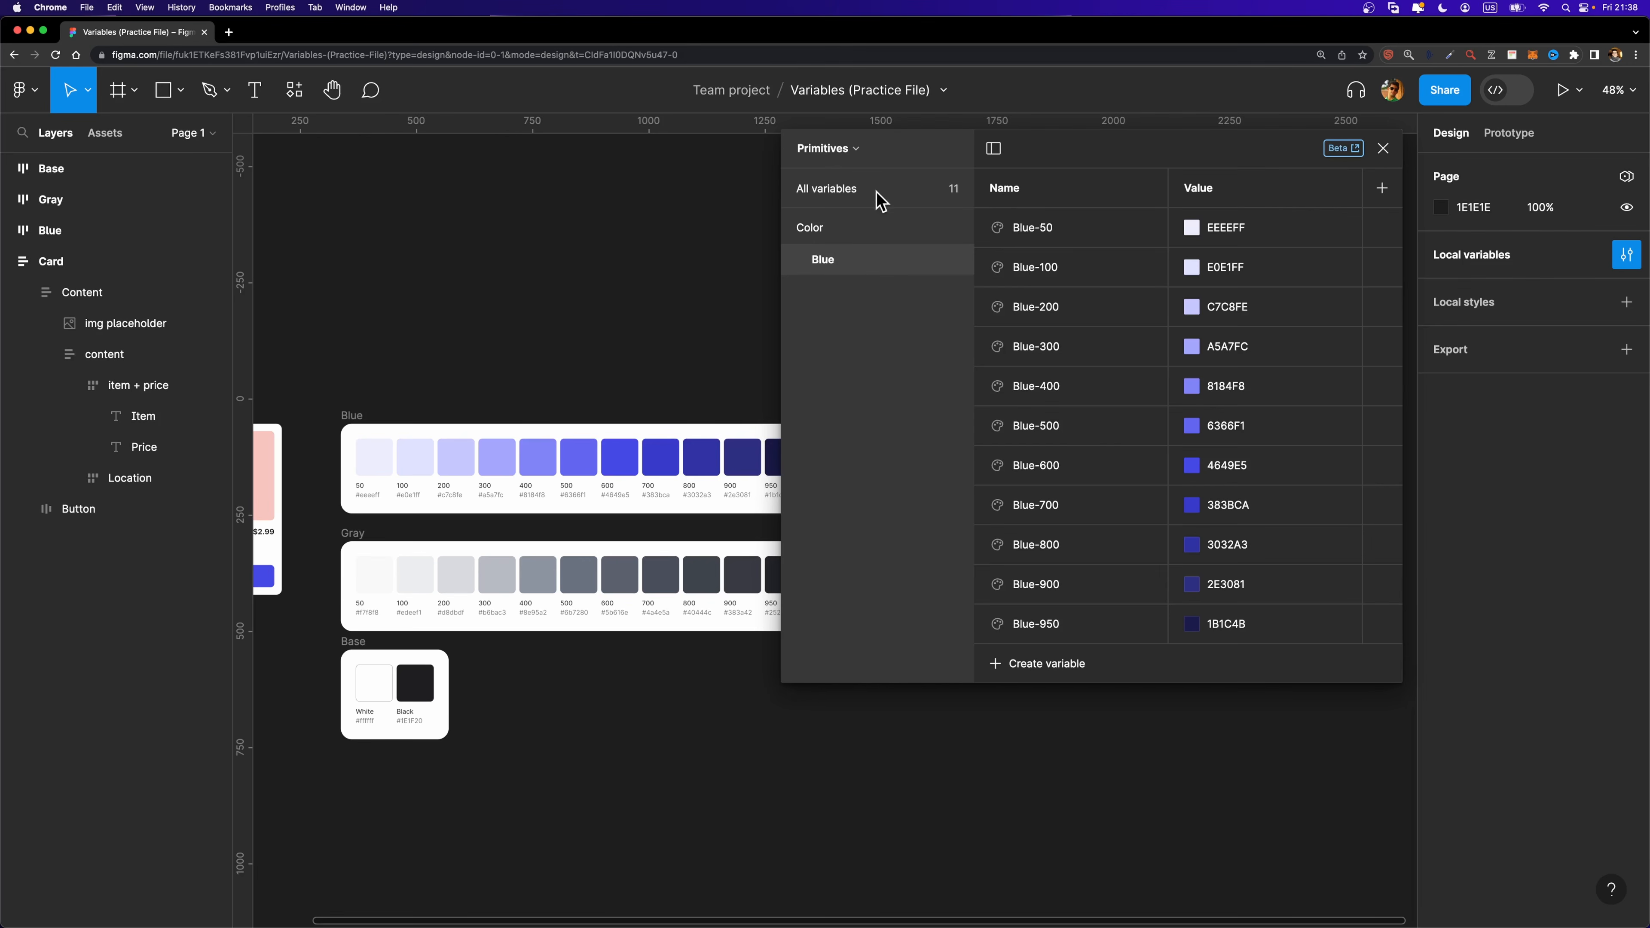
Create a color variable named Gray-50 from the list of all variables, outside the Blue group.
{"action": "left_click", "coordinate": [844, 198]}
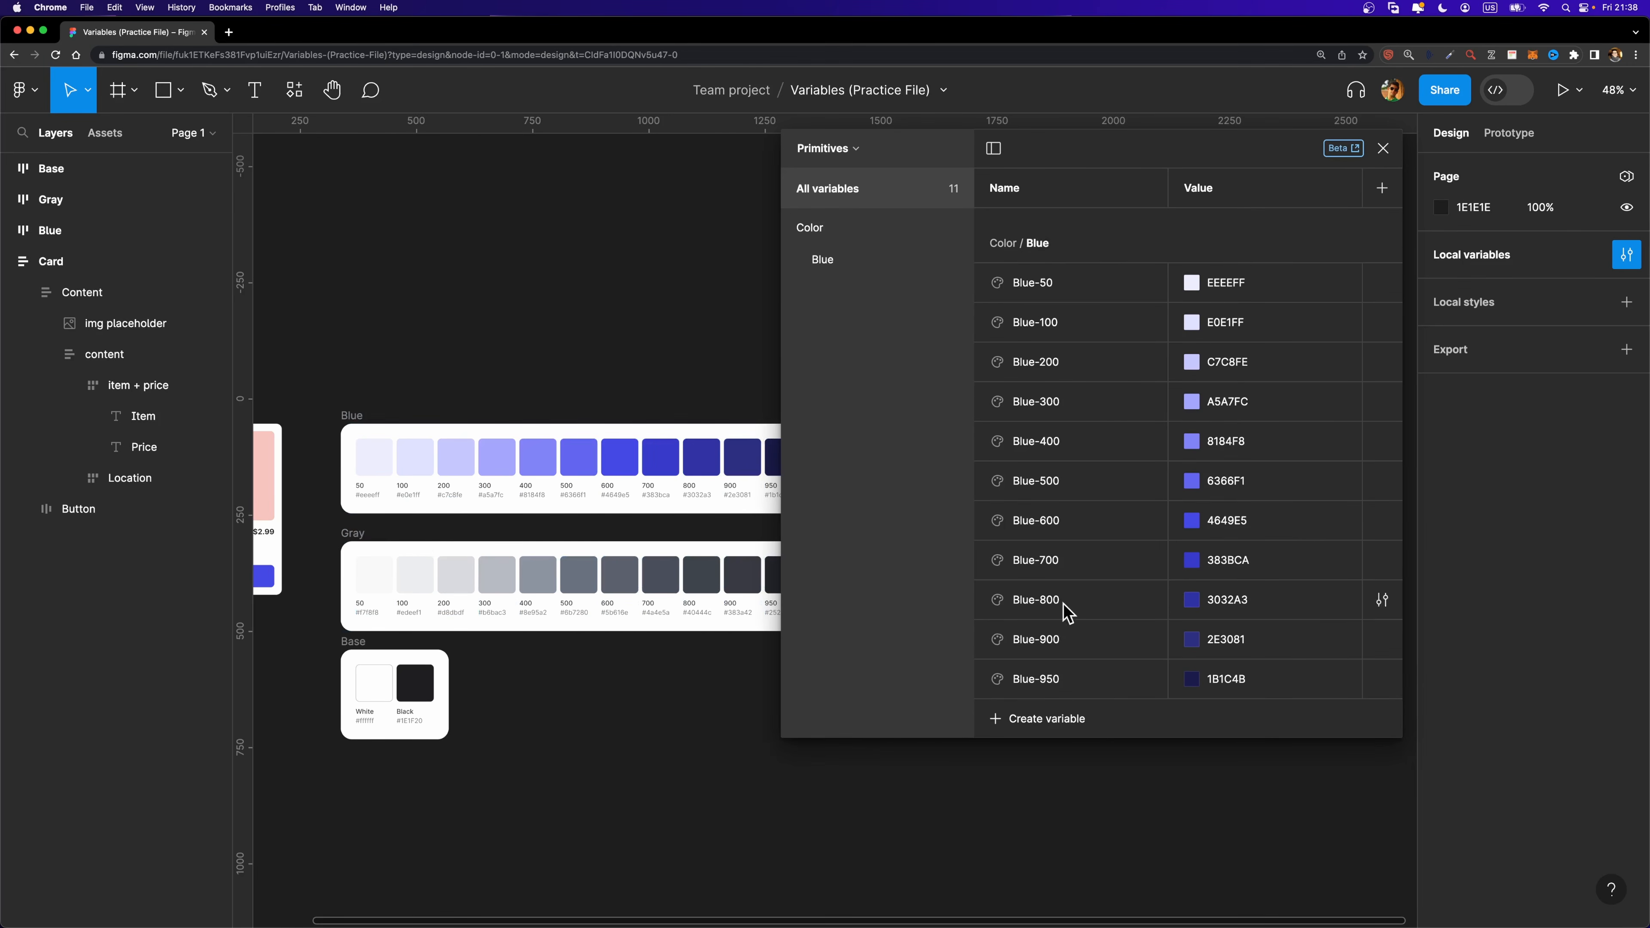
{"action": "left_click", "coordinate": [999, 720]}
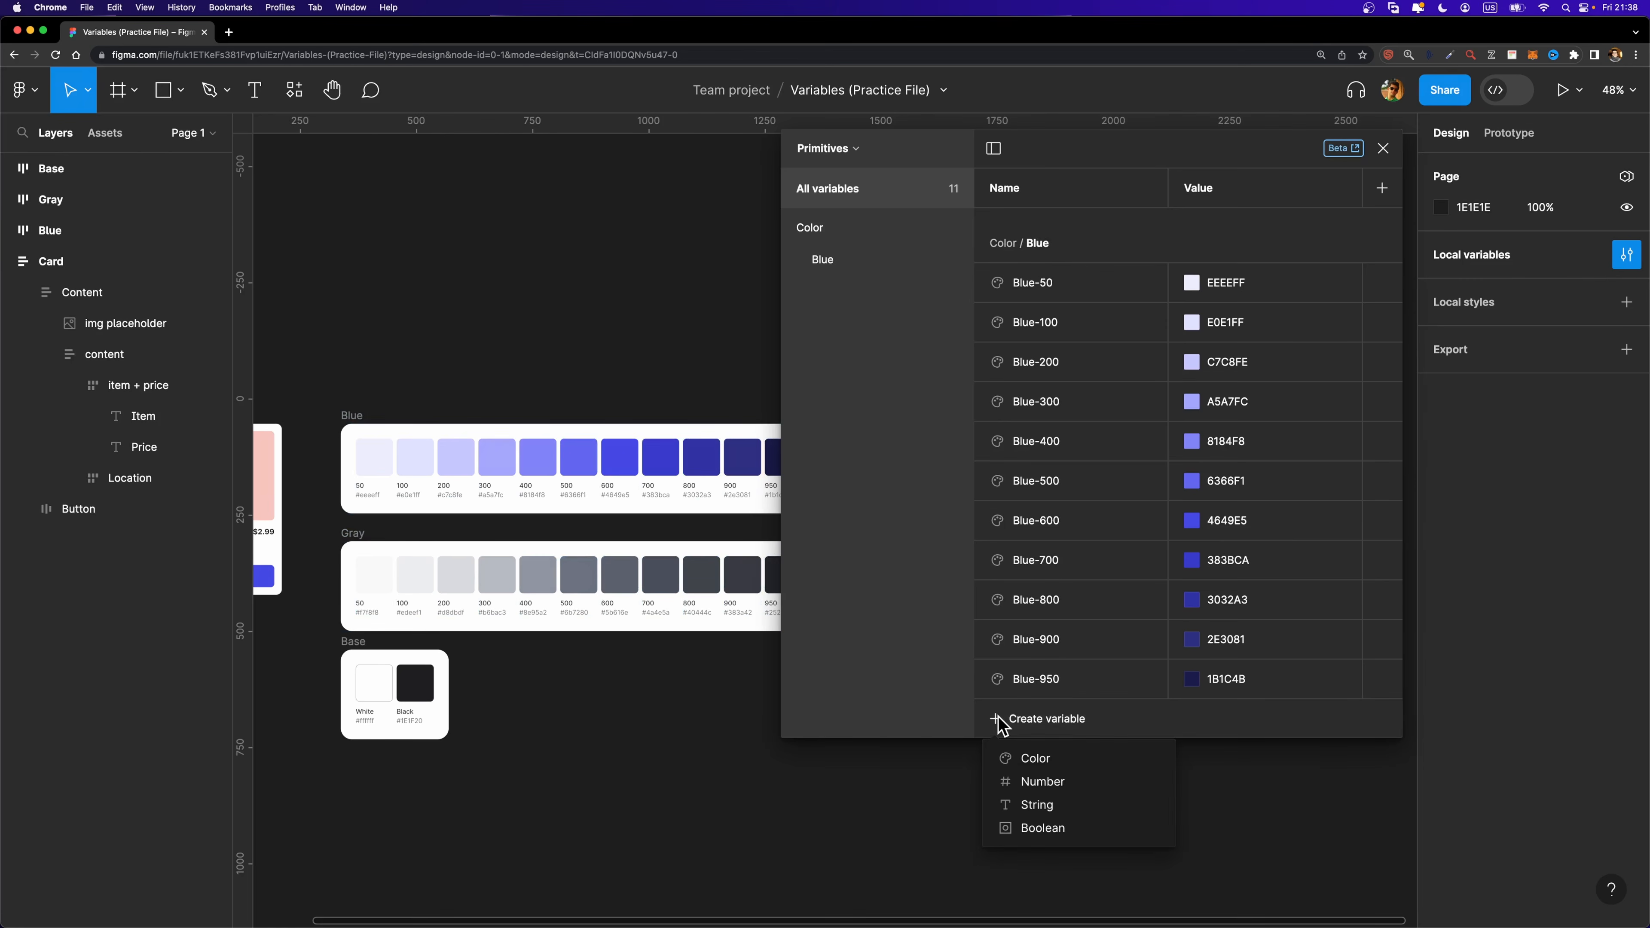
{"action": "left_click", "coordinate": [1033, 755]}
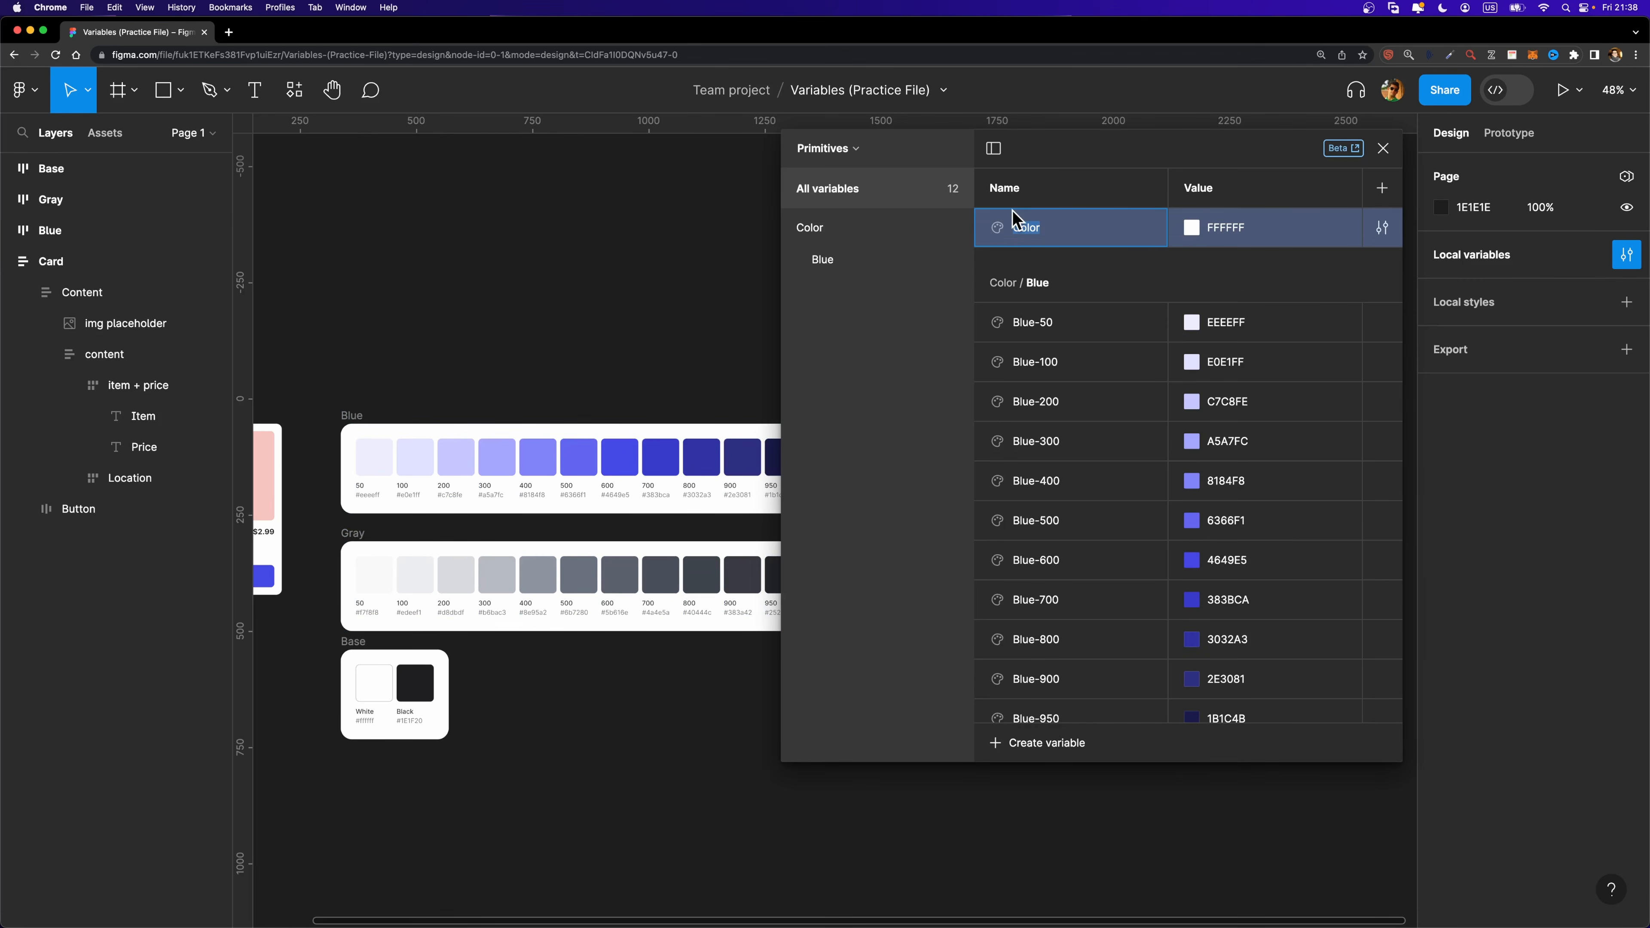
{"action": "type", "text": "G"}
{"action": "key", "text": "Return"}
Set the Gray-50 variable's value to F7F8F8 by sampling the 50 swatch of the Gray palette with the eyedropper.
{"action": "left_click", "coordinate": [1191, 228]}
{"action": "left_click", "coordinate": [1212, 544]}
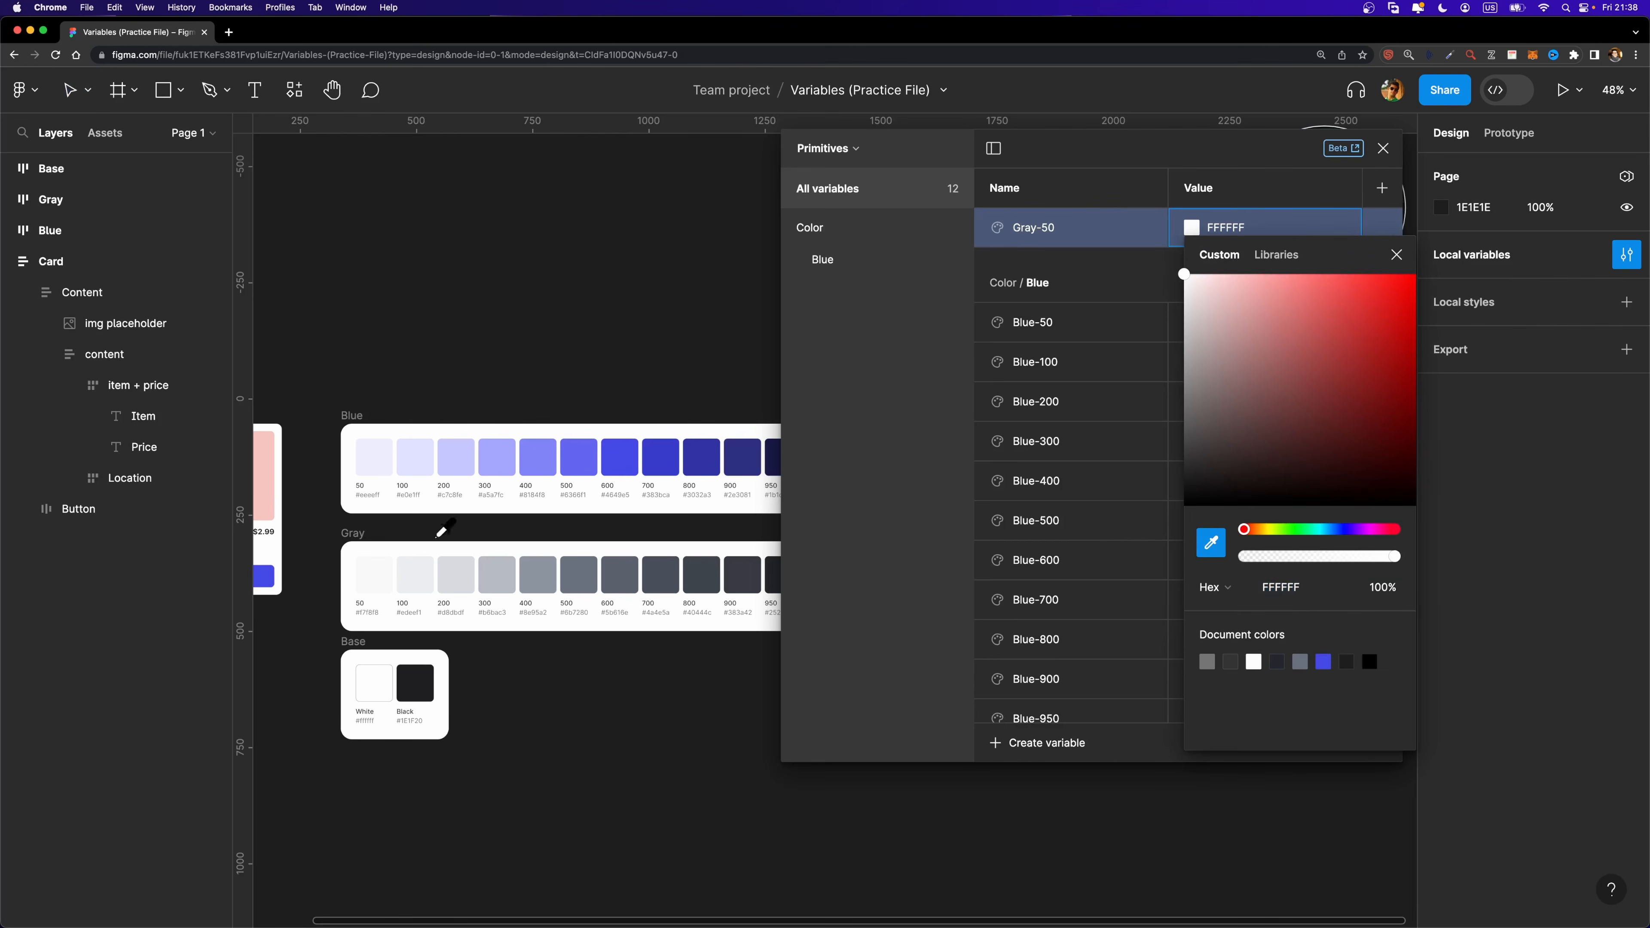
{"action": "left_click", "coordinate": [372, 573]}
{"action": "left_click", "coordinate": [1042, 273]}
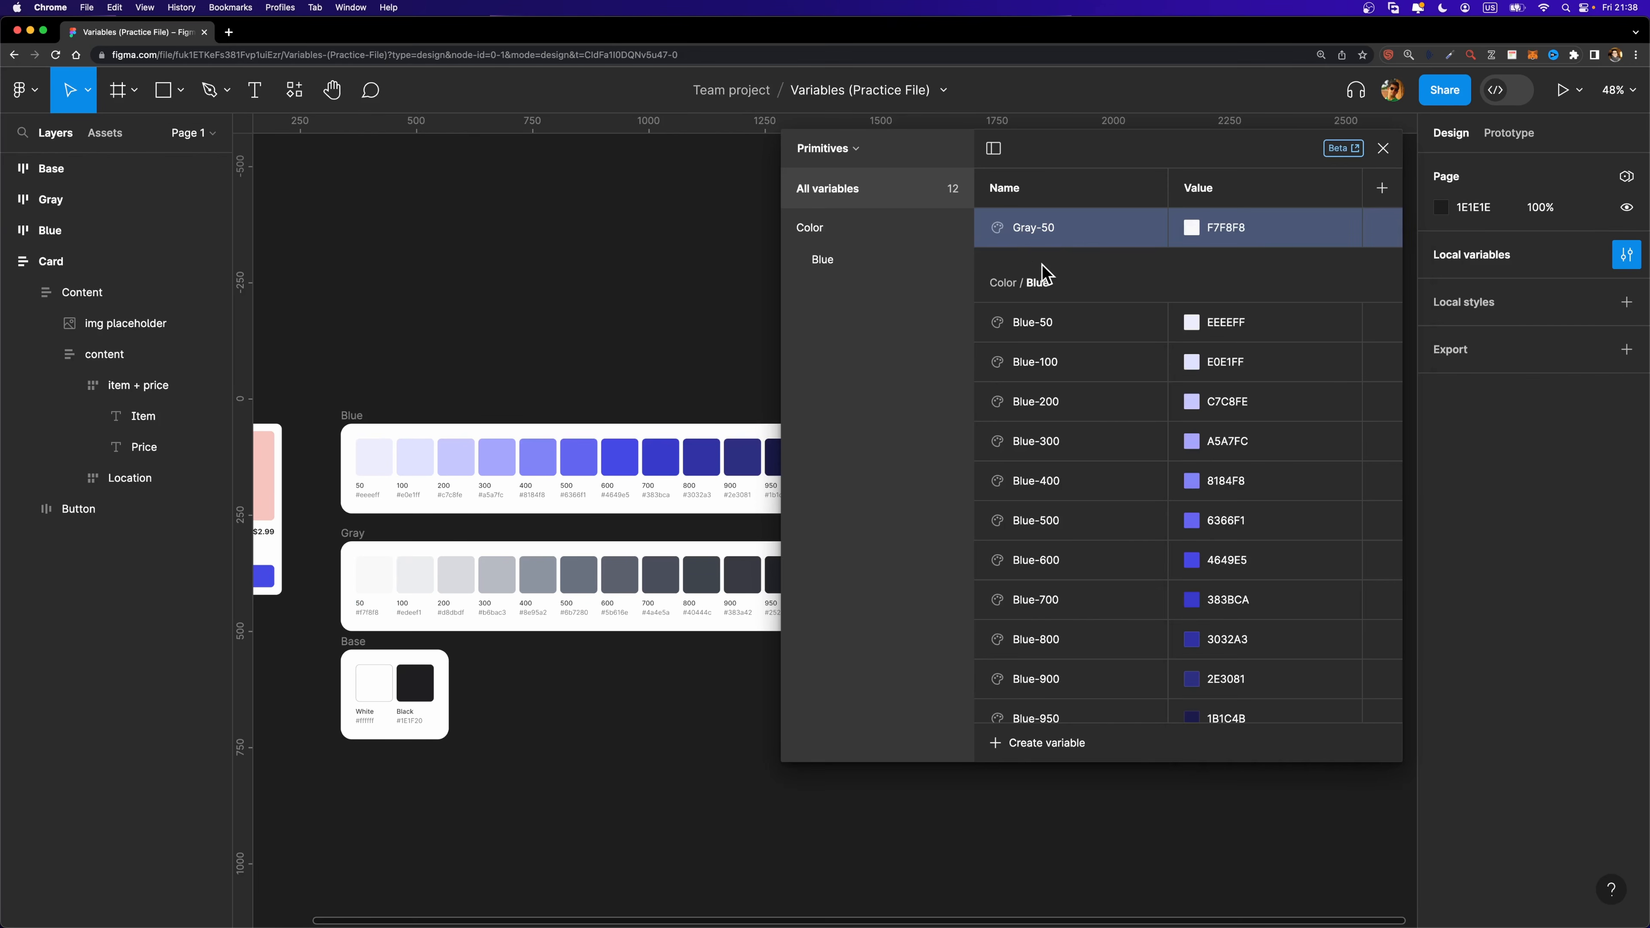
Duplicate the Gray-50 variable ten times to provide one variable for each shade of the Gray palette.
{"action": "key", "text": "super+d"}
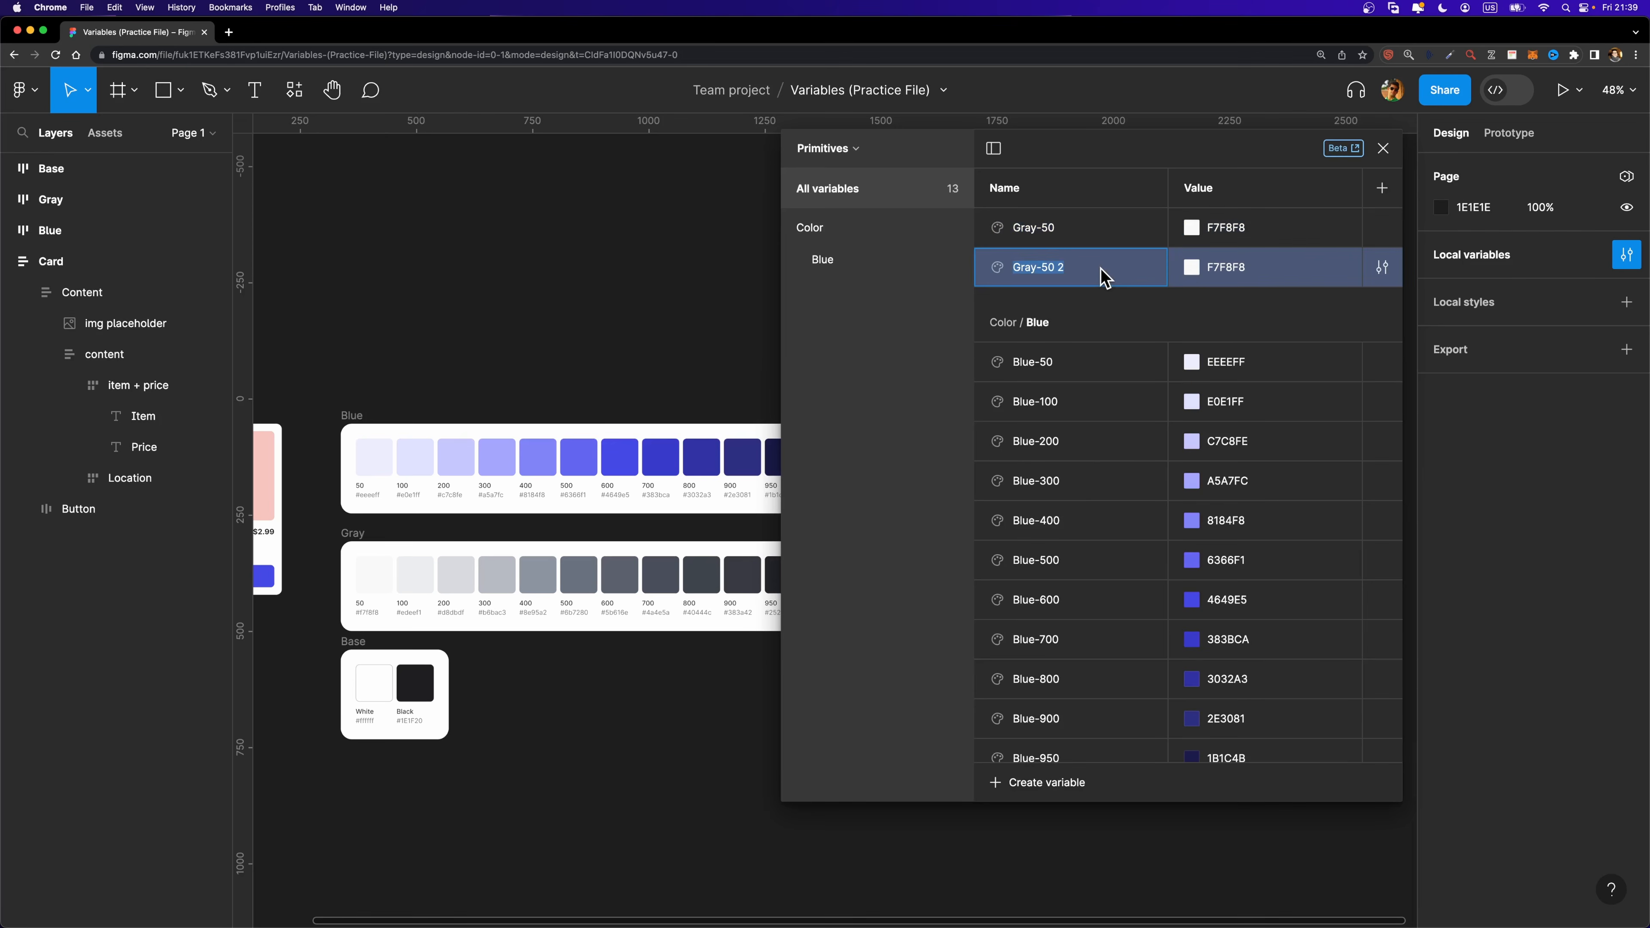
{"action": "key", "text": "super+d"}
{"action": "key", "text": "super+d"}
{"action": "key", "text": "super+d"}
{"action": "key", "text": "super+d"}
{"action": "key", "text": "super+d"}
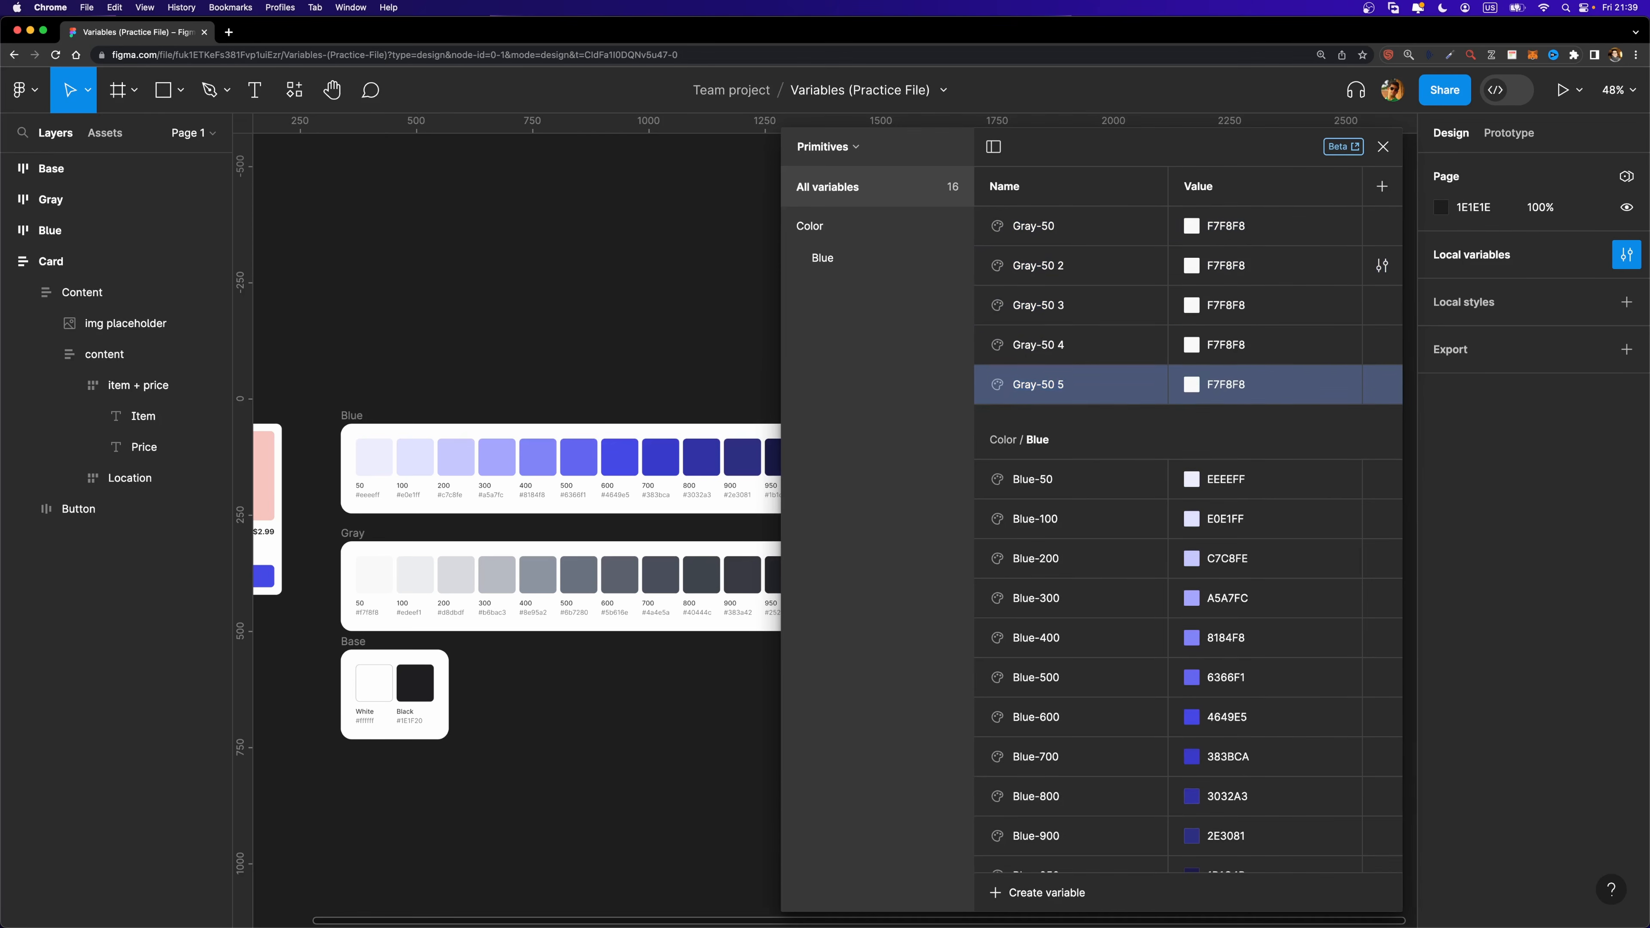
{"action": "key", "text": "super+d"}
{"action": "key", "text": "super+d"}
{"action": "key", "text": "super+d"}
{"action": "key", "text": "super+d"}
Rename the ten Gray-50 duplicates in order as Gray-100, 200, 300, 400, 500, 600, 700, 800, 900 and 950, keeping the Gray- prefix.
{"action": "double_click", "coordinate": [1075, 268]}
{"action": "type", "text": "Gray-100"}
{"action": "double_click", "coordinate": [1078, 305]}
{"action": "type", "text": "Gray-200"}
{"action": "double_click", "coordinate": [1080, 345]}
{"action": "type", "text": "Gray-300"}
{"action": "double_click", "coordinate": [1083, 387]}
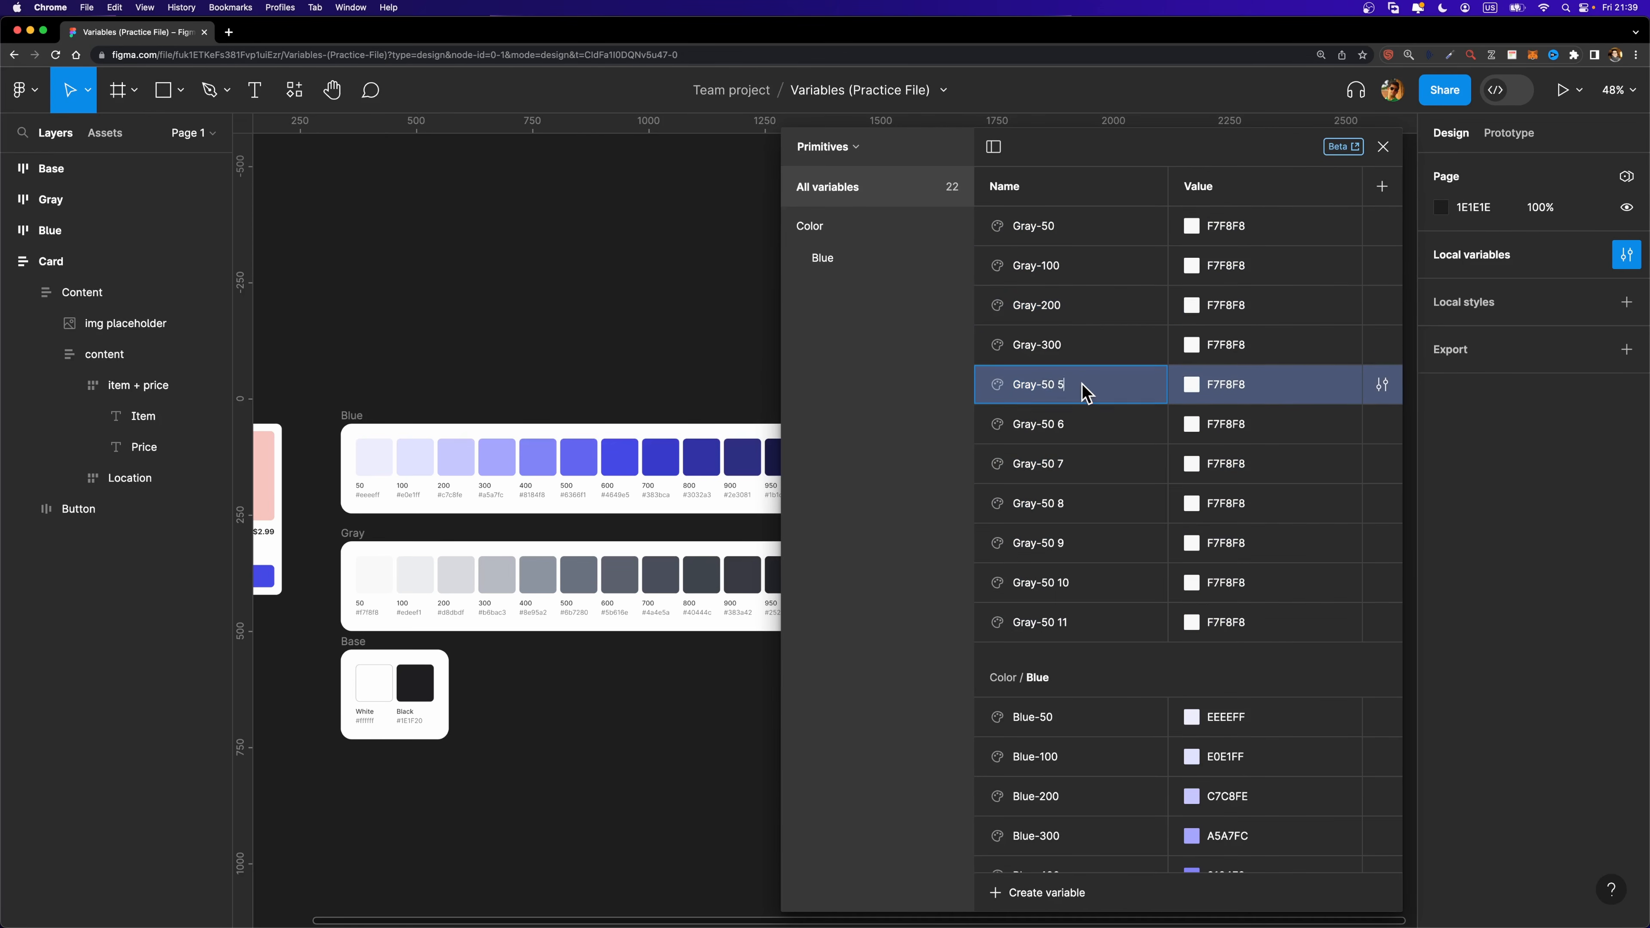
{"action": "double_click", "coordinate": [1073, 505]}
{"action": "type", "text": "Gray-700"}
{"action": "double_click", "coordinate": [1073, 545]}
{"action": "type", "text": "Gray-800"}
{"action": "double_click", "coordinate": [1073, 585]}
{"action": "type", "text": "Gray-900"}
{"action": "double_click", "coordinate": [1071, 628]}
{"action": "type", "text": "Gray-950"}
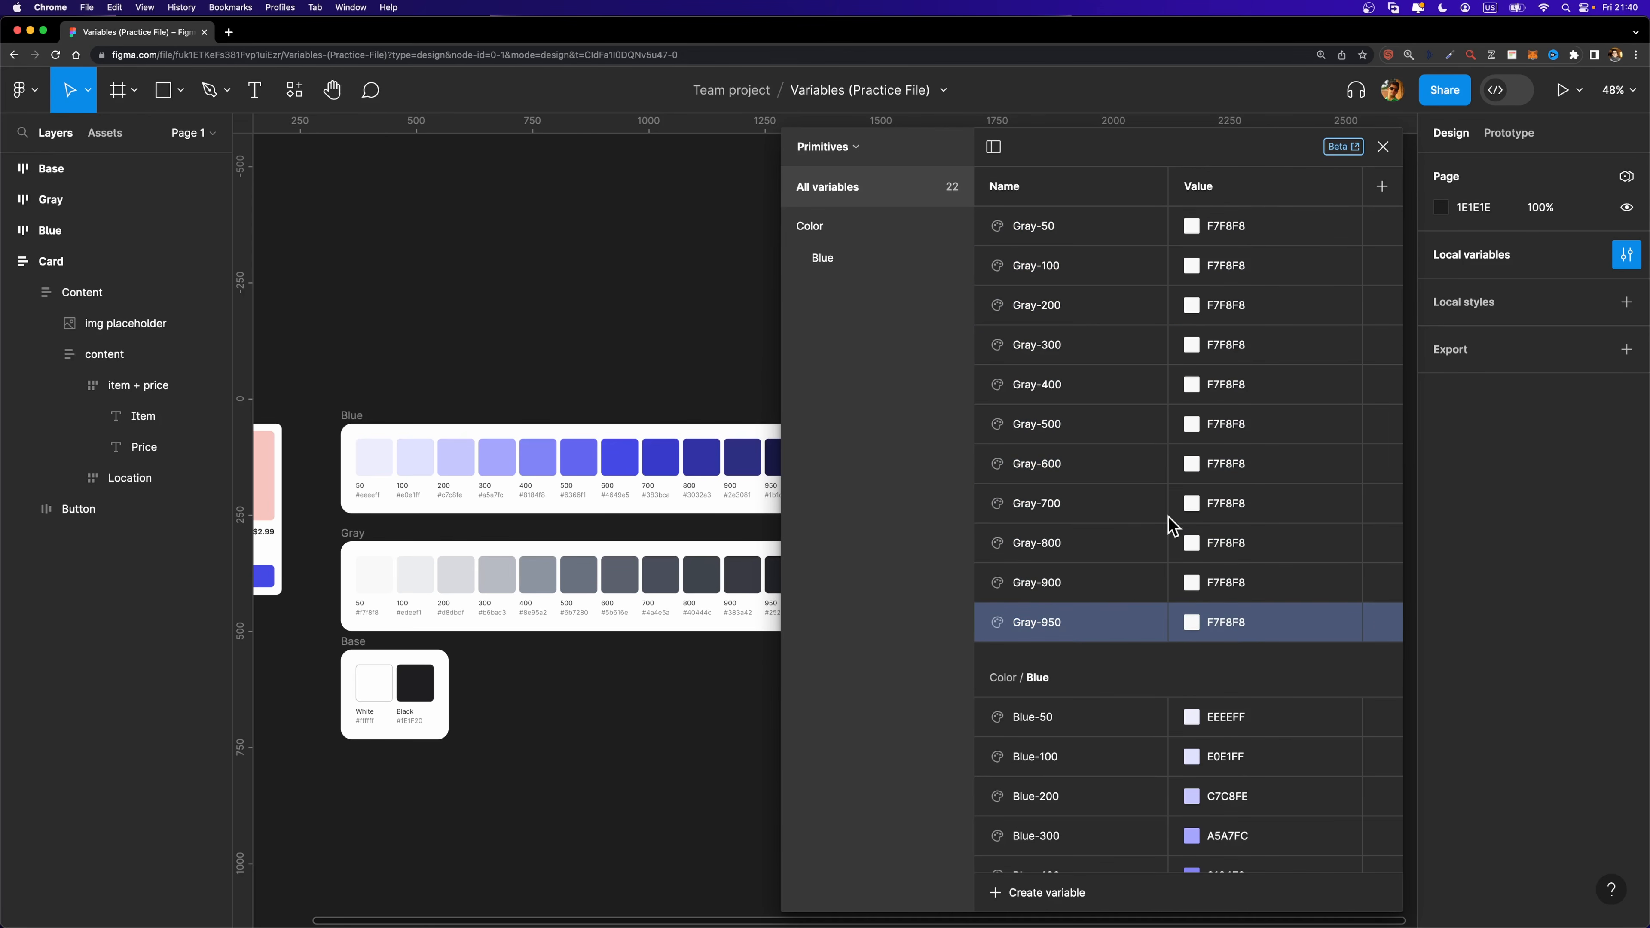
Set Gray-100 to EDEEF1 and Gray-200 to D8DBDF by sampling the 100 and 200 swatches of the Gray palette with the eyedropper.
{"action": "left_click", "coordinate": [1190, 266]}
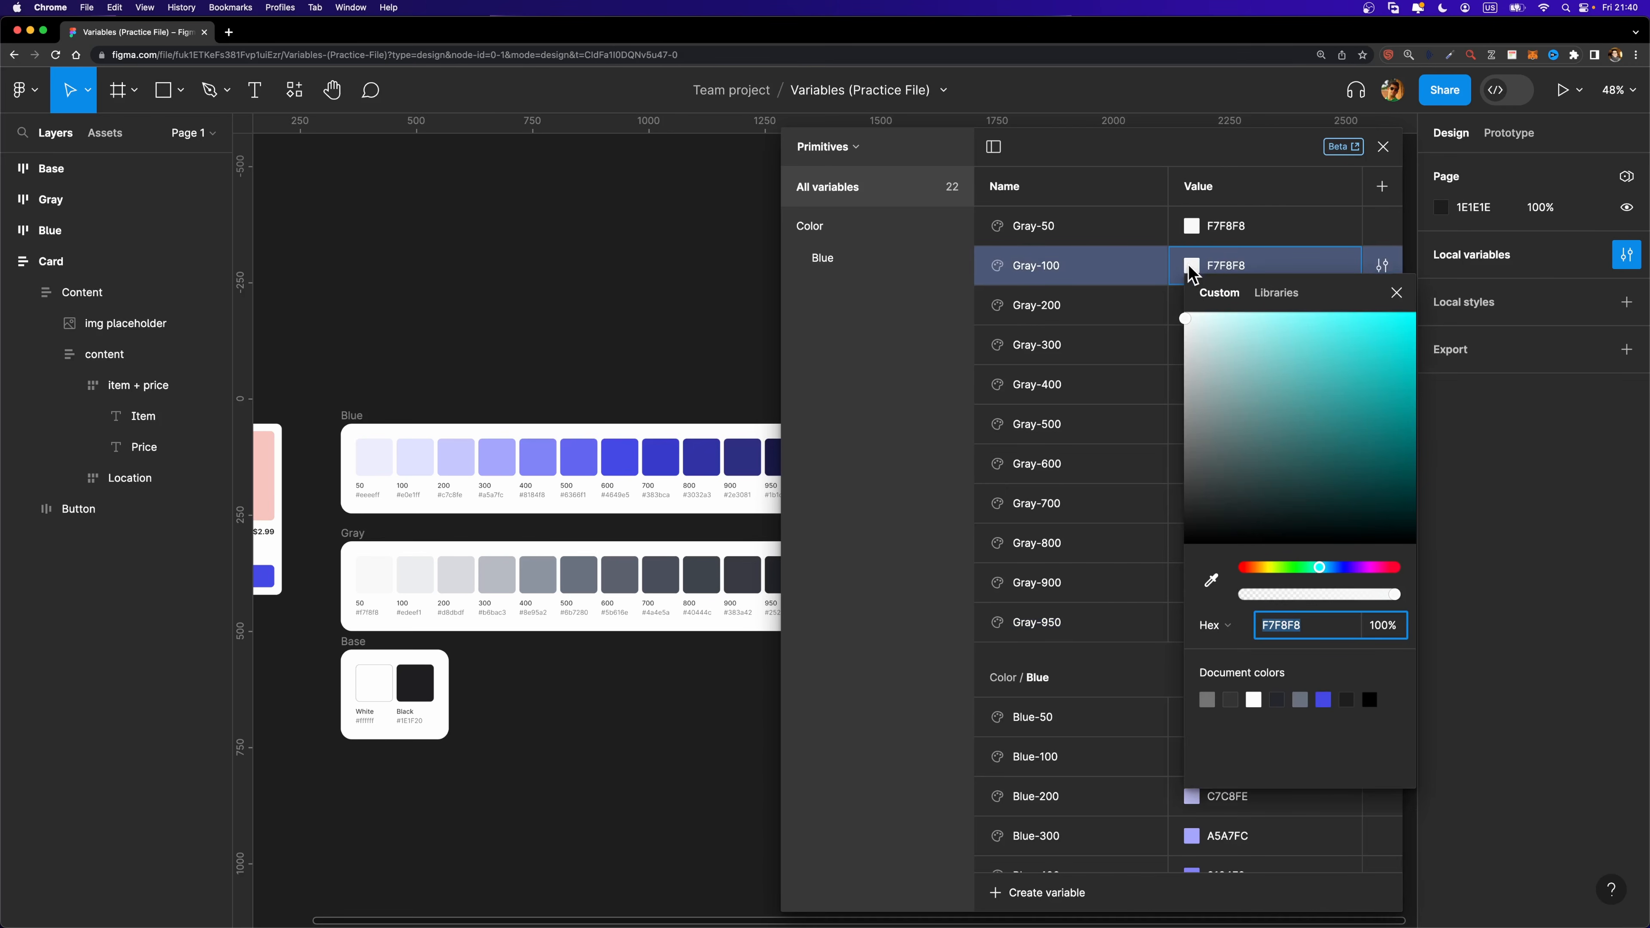
{"action": "left_click", "coordinate": [1211, 579]}
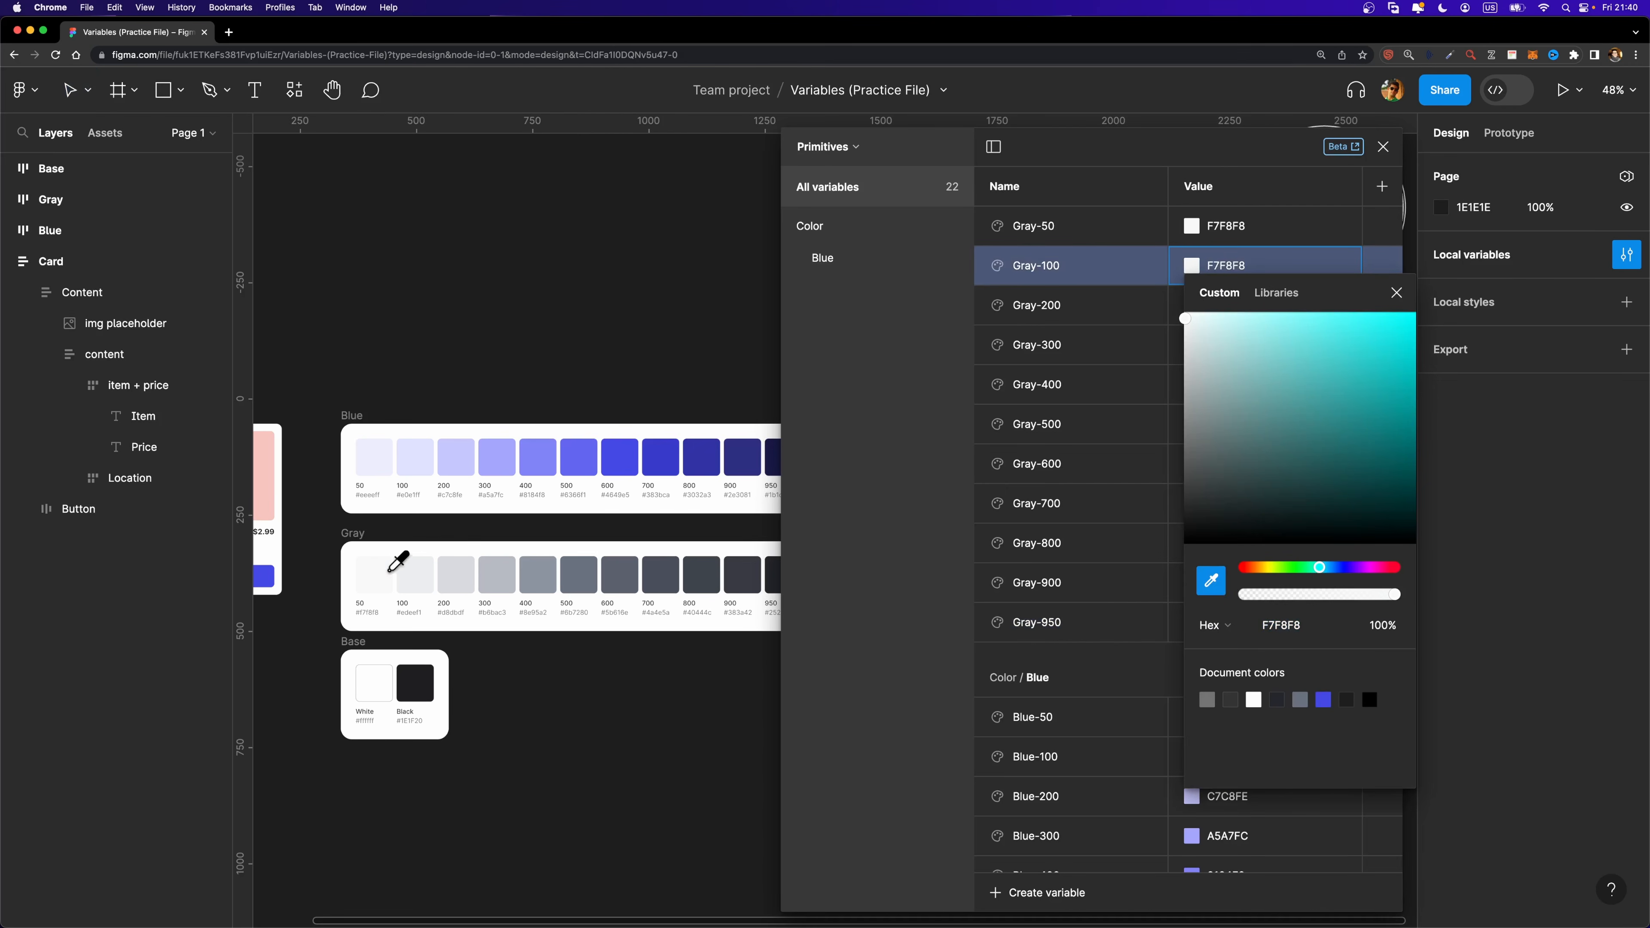
{"action": "left_click", "coordinate": [417, 572]}
{"action": "left_click", "coordinate": [1178, 306]}
{"action": "left_click", "coordinate": [1210, 619]}
{"action": "left_click", "coordinate": [456, 573]}
Set Gray-300 through Gray-950 to B6BAC3, 8E95A2, 6B7280, 5B616E, 4A4E5A, 40444C, 383A42 and 25272C by sampling the matching Gray palette swatches.
{"action": "left_click", "coordinate": [1179, 345]}
{"action": "left_click", "coordinate": [1211, 660]}
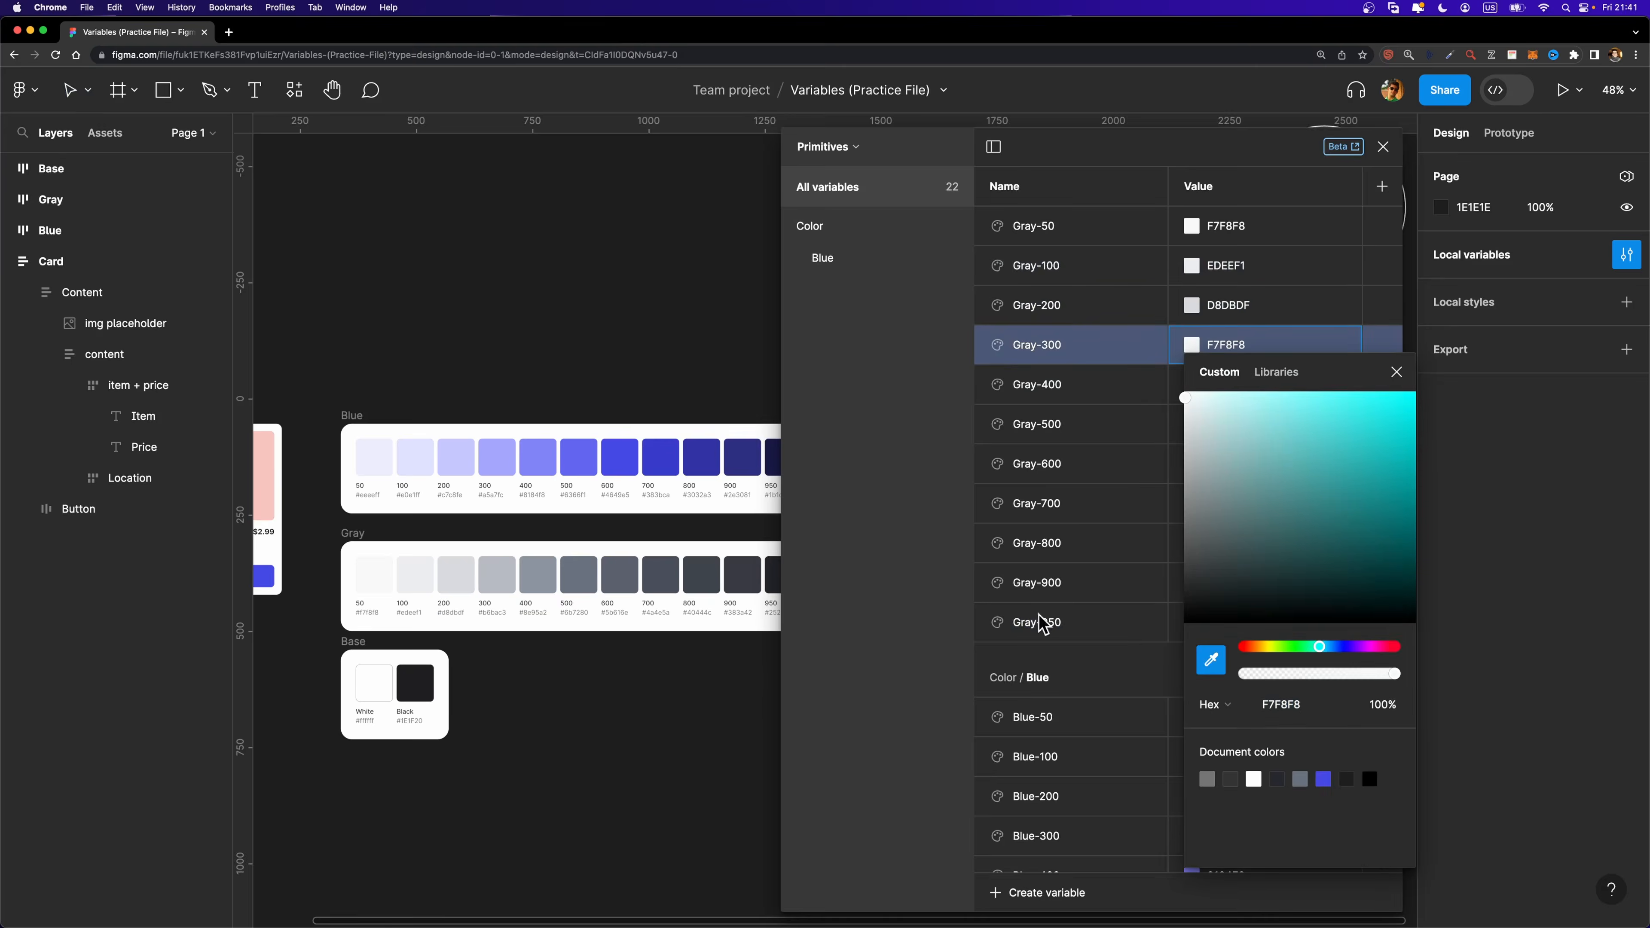
{"action": "left_click", "coordinate": [497, 573]}
{"action": "left_click", "coordinate": [1179, 385]}
{"action": "left_click", "coordinate": [1211, 699]}
Group all variables from Gray-50 to Gray-950 into a new group named Color / Gray.
{"action": "left_click", "coordinate": [1125, 630]}
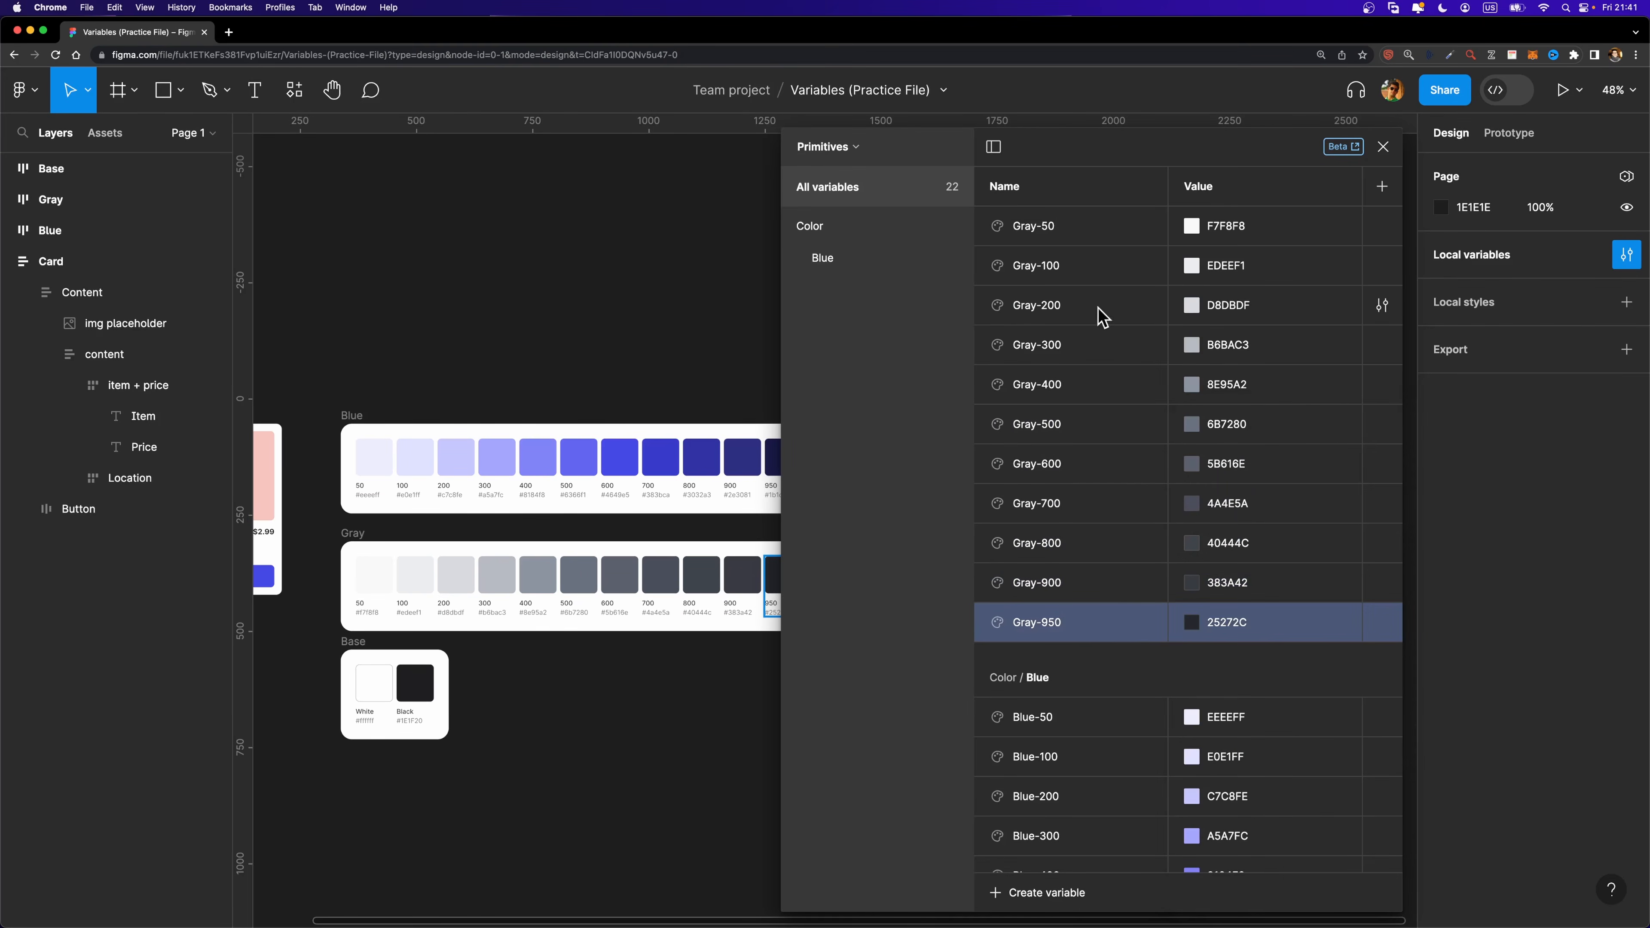
{"action": "left_click", "coordinate": [1064, 228], "text": "shift"}
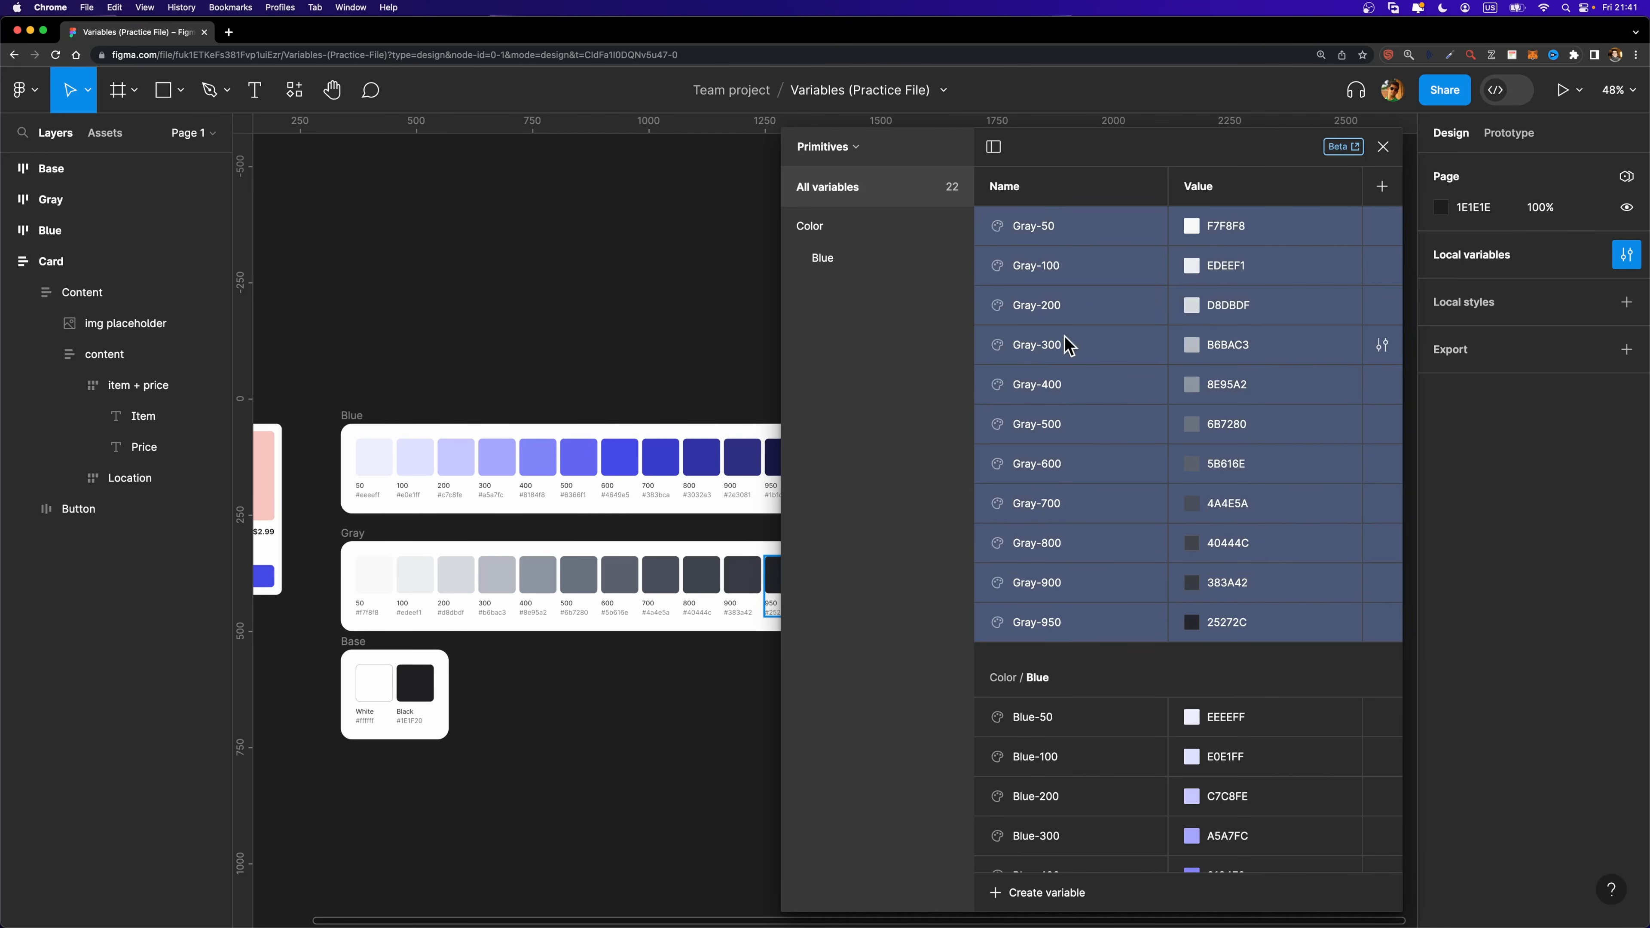
{"action": "right_click", "coordinate": [1064, 227]}
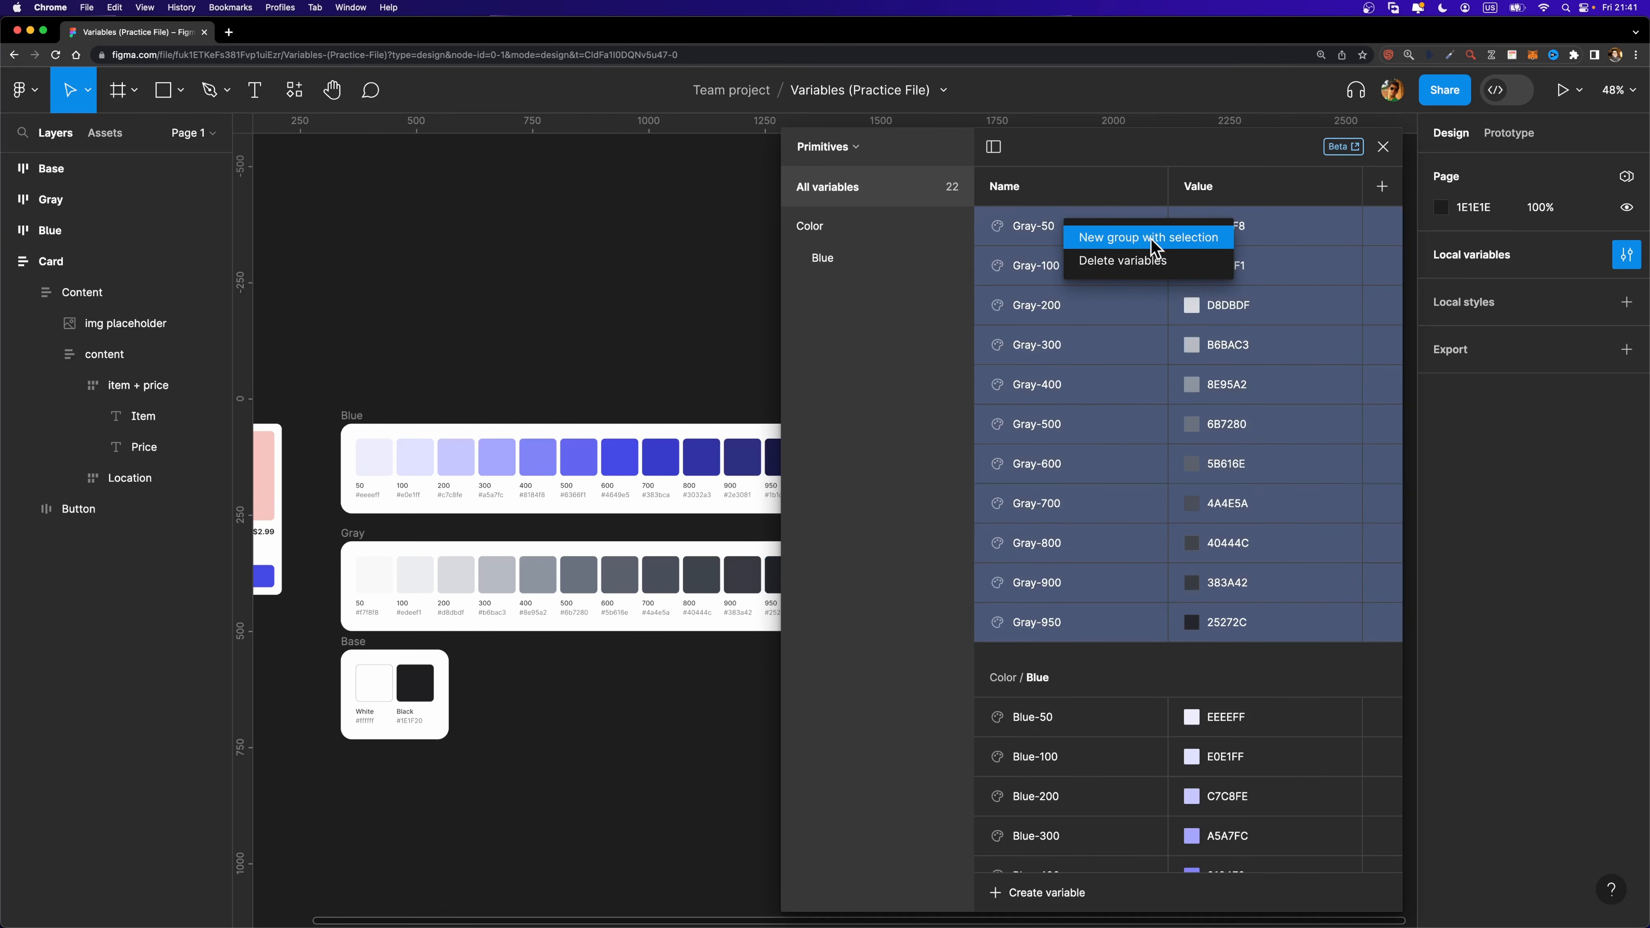
{"action": "left_click", "coordinate": [1178, 238]}
{"action": "double_click", "coordinate": [838, 290]}
{"action": "type", "text": "Color /"}
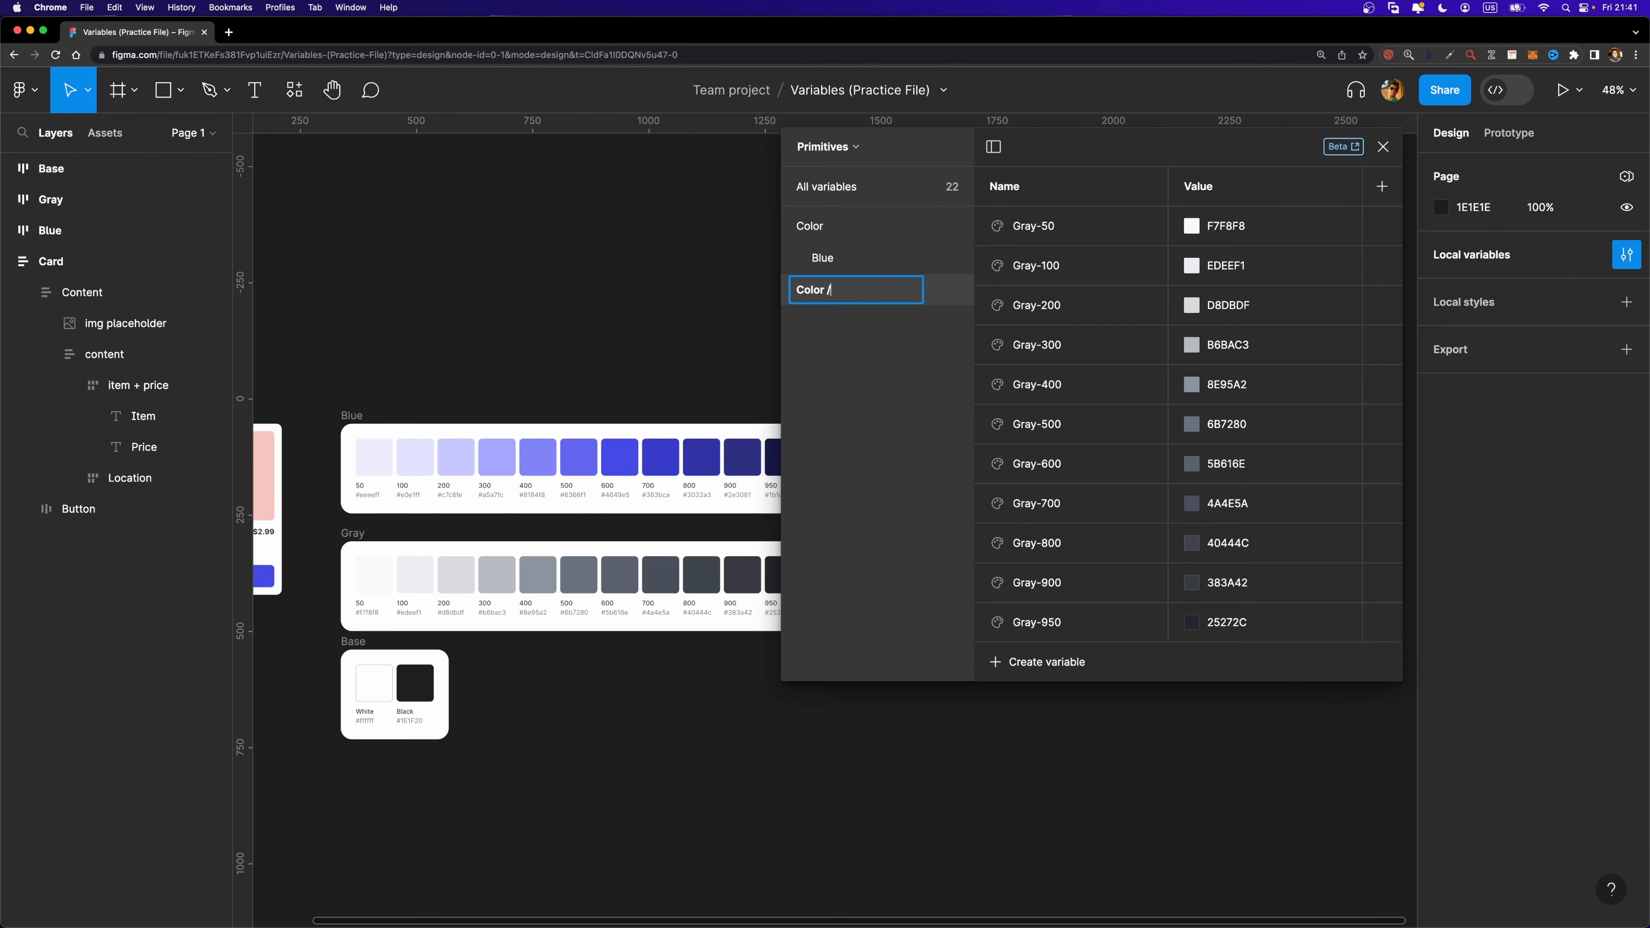
{"action": "type", "text": " Gray"}
{"action": "key", "text": "Return"}
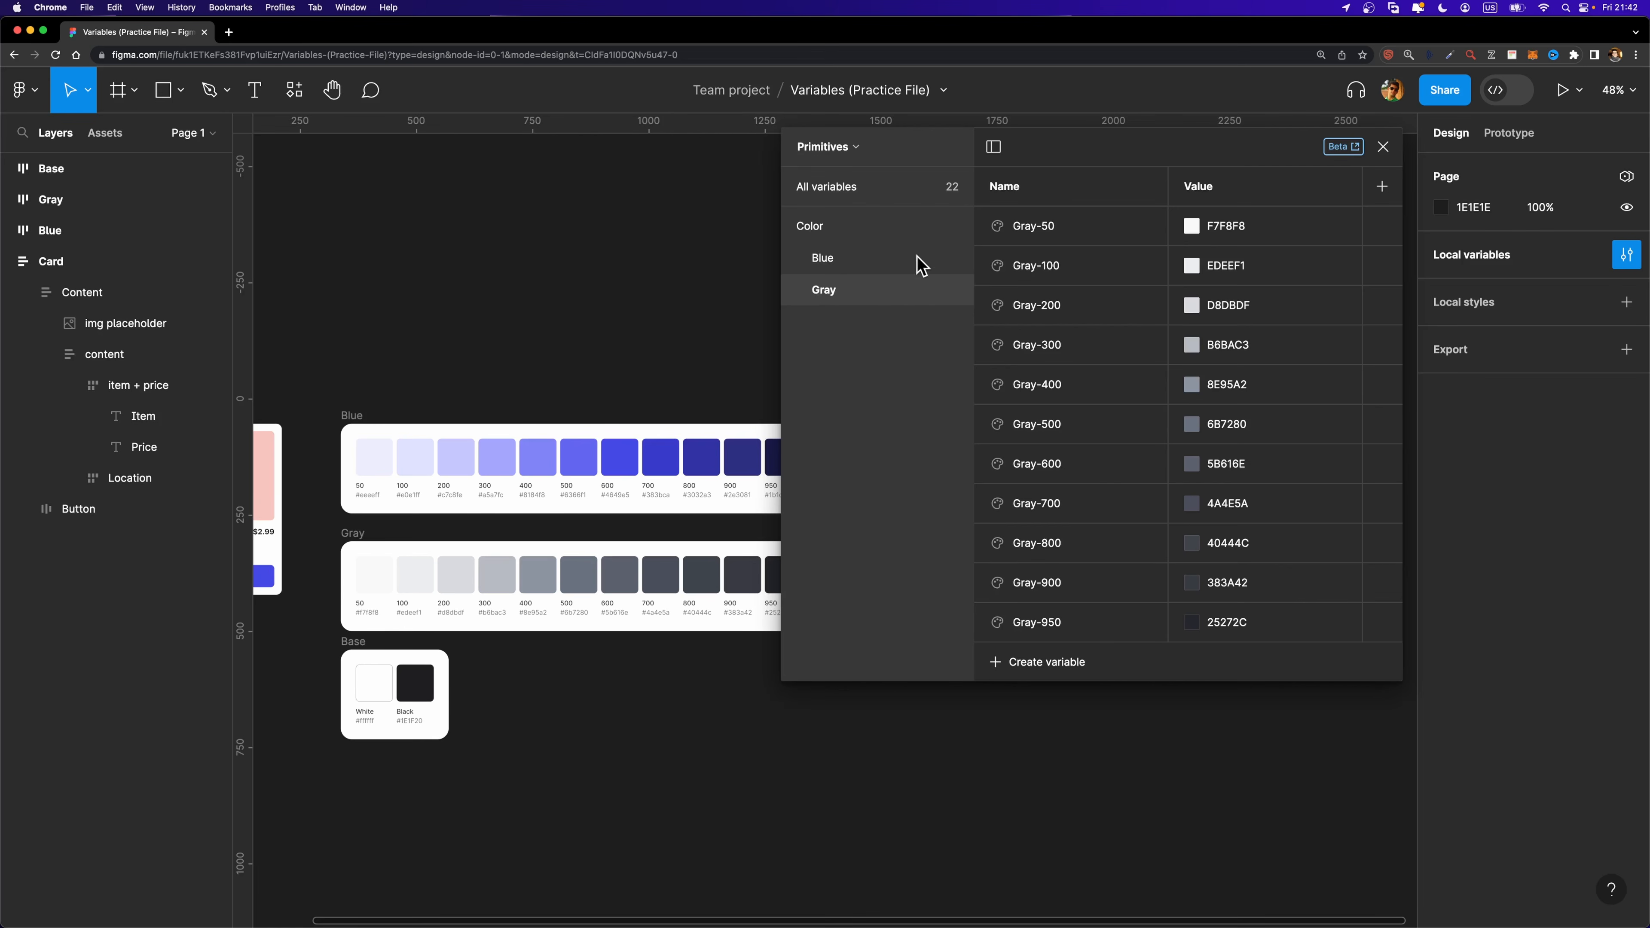
Create a color variable named White with the value FFFFFF in the Primitives collection.
{"action": "left_click", "coordinate": [352, 693]}
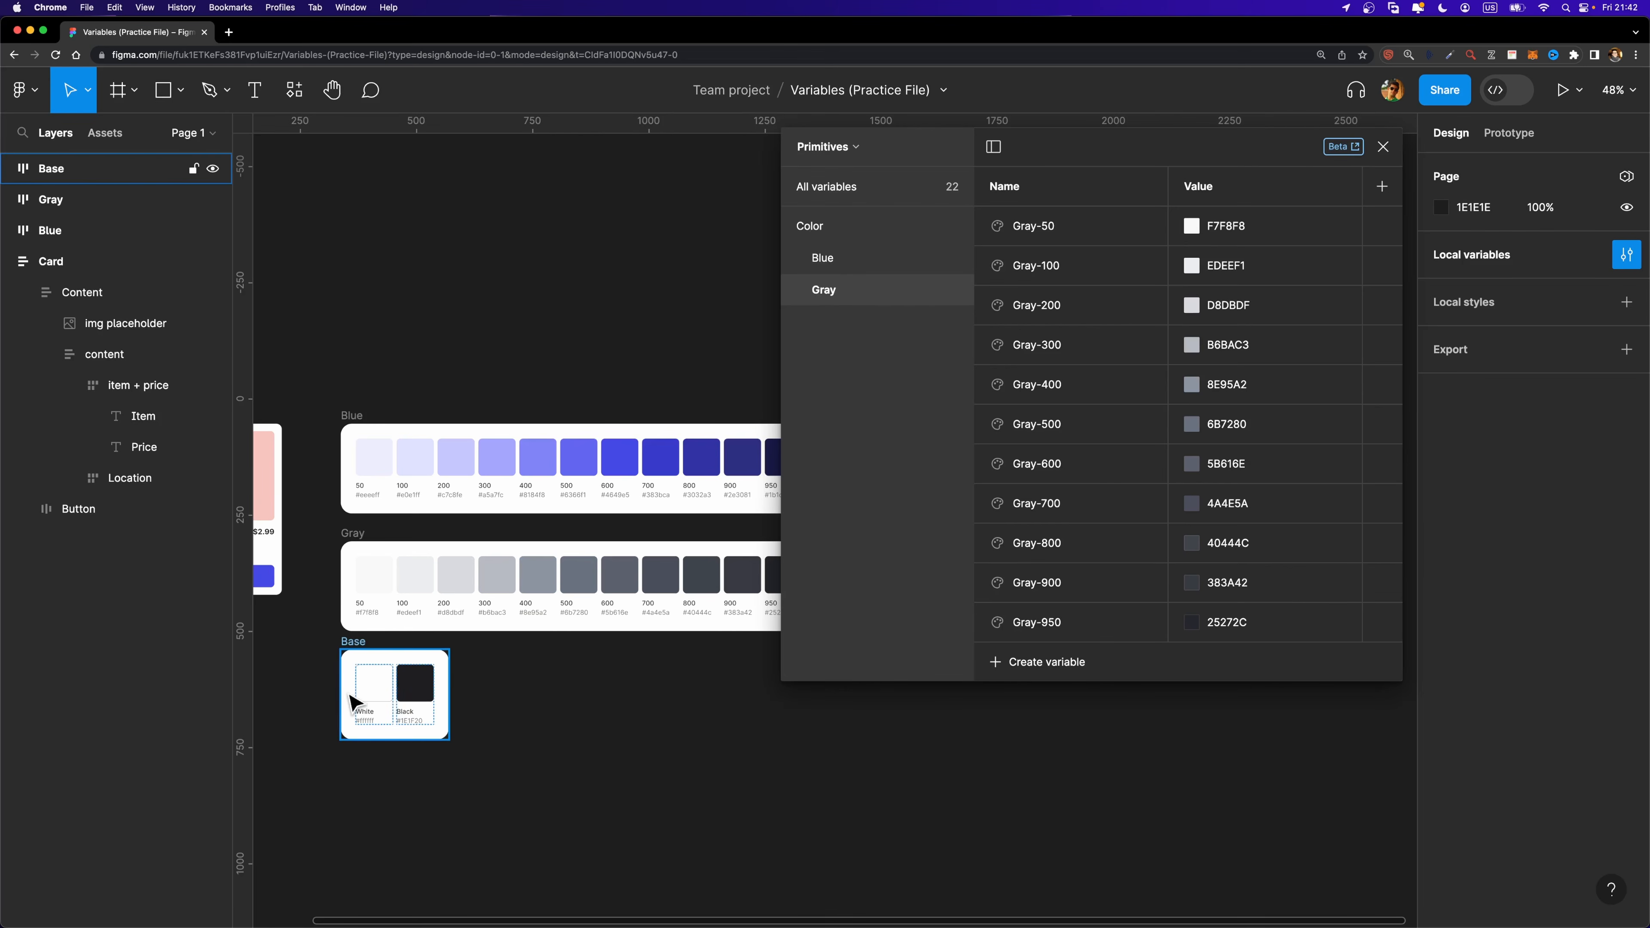
{"action": "scroll", "coordinate": [353, 698], "scroll_direction": "up", "scroll_amount": 5}
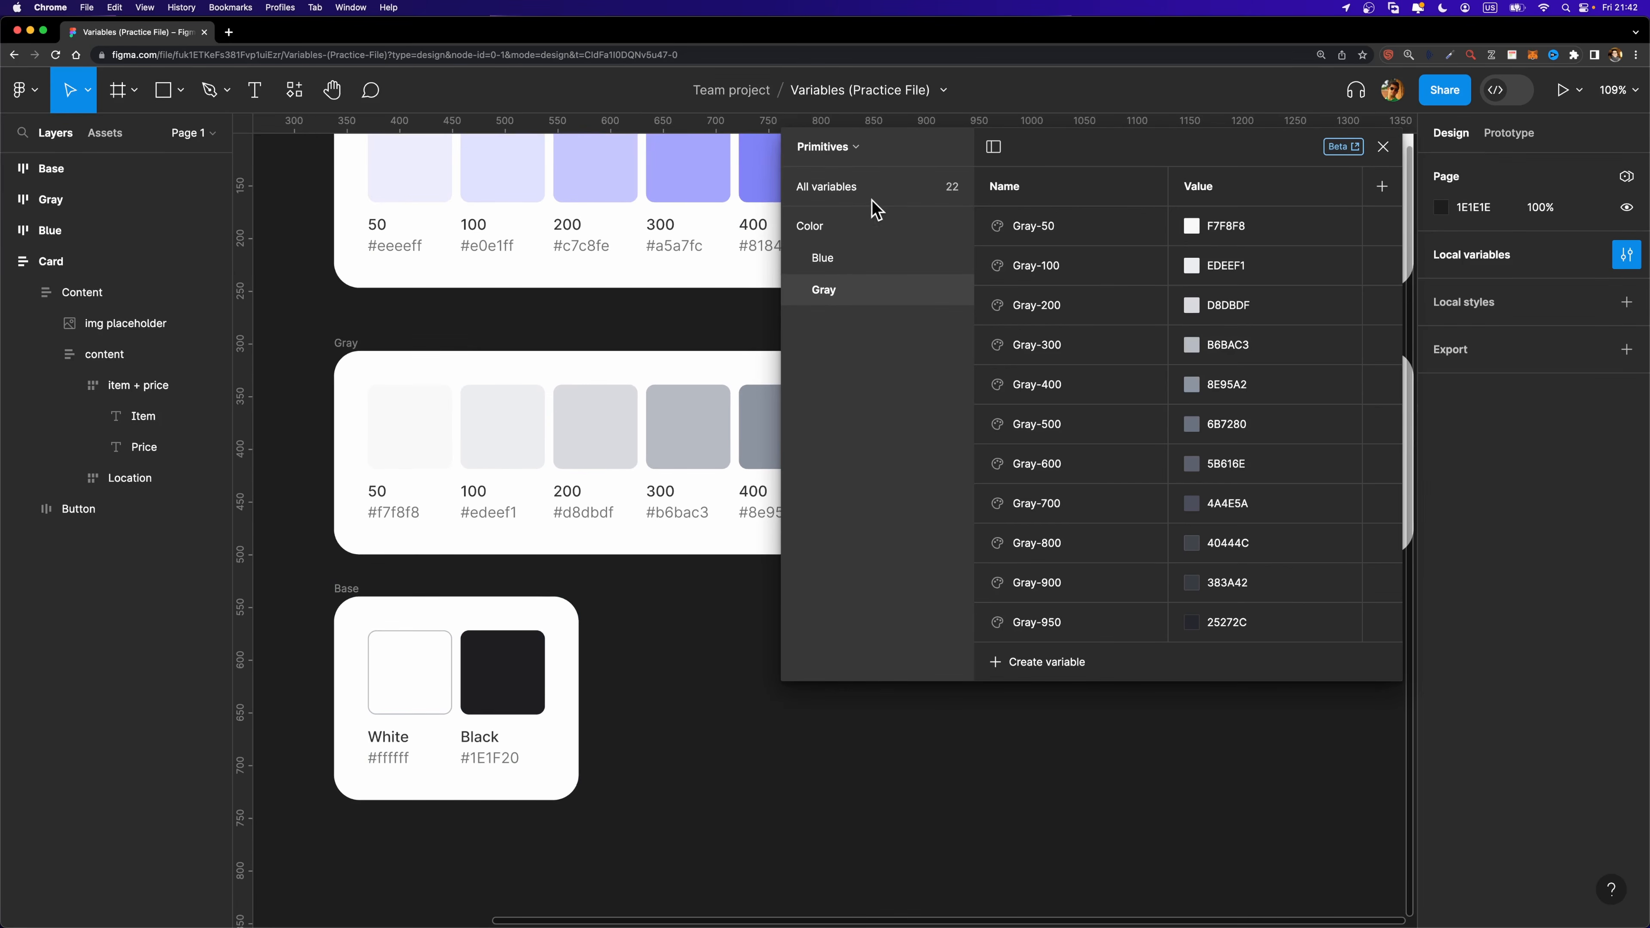
{"action": "left_click", "coordinate": [832, 194]}
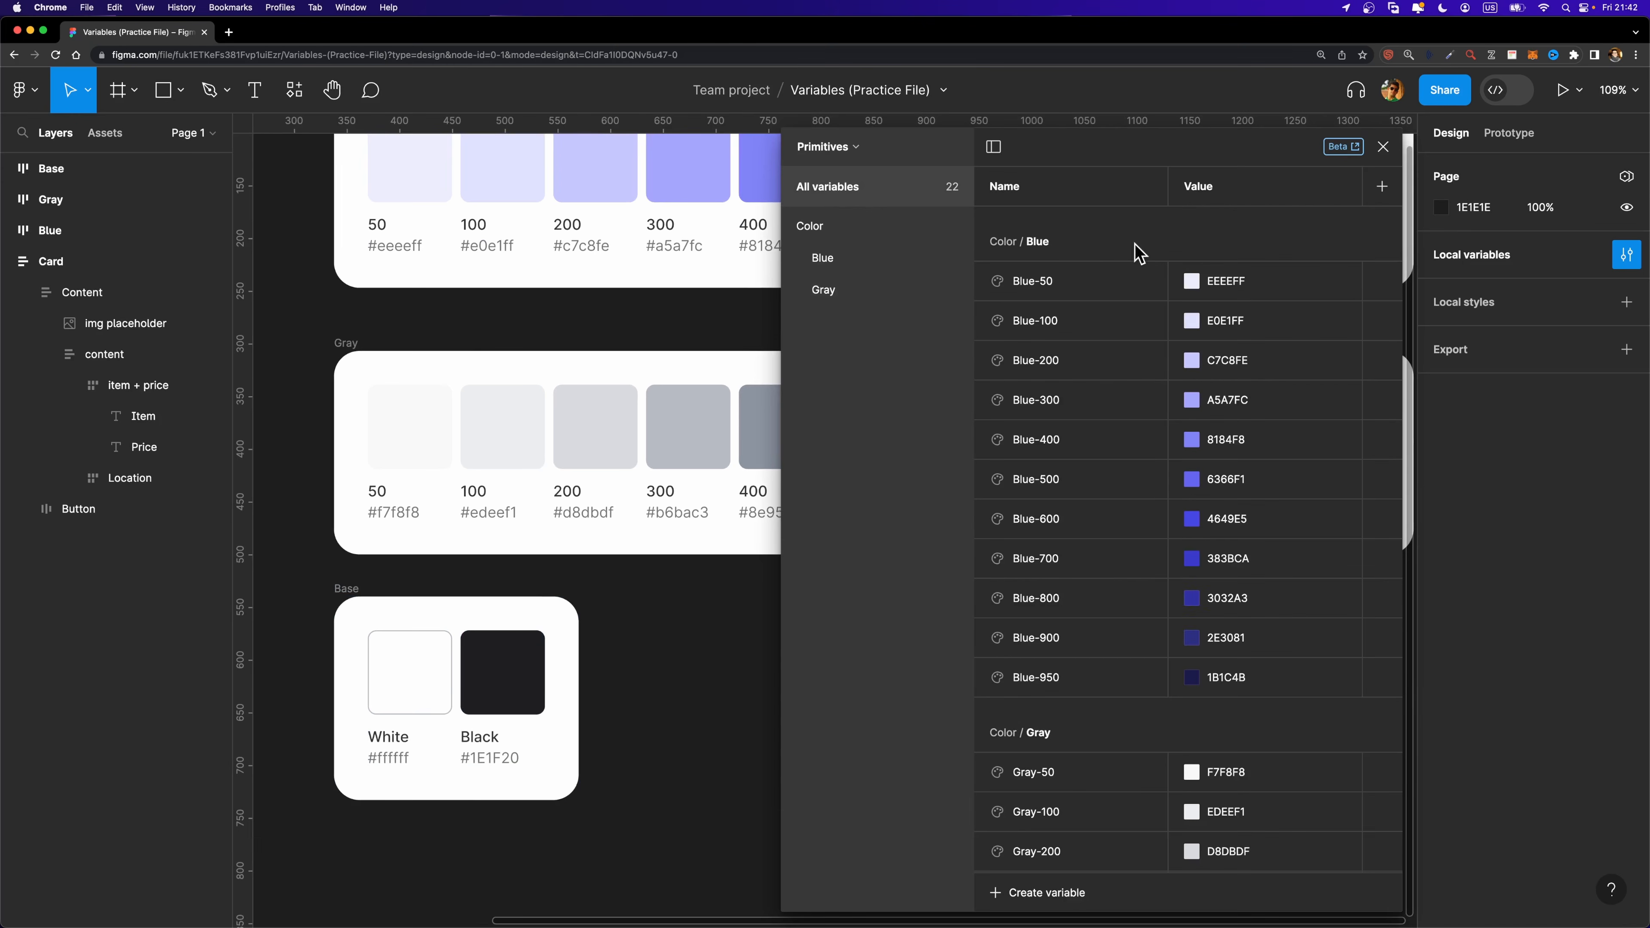
{"action": "left_click", "coordinate": [1017, 892]}
{"action": "left_click", "coordinate": [1026, 831]}
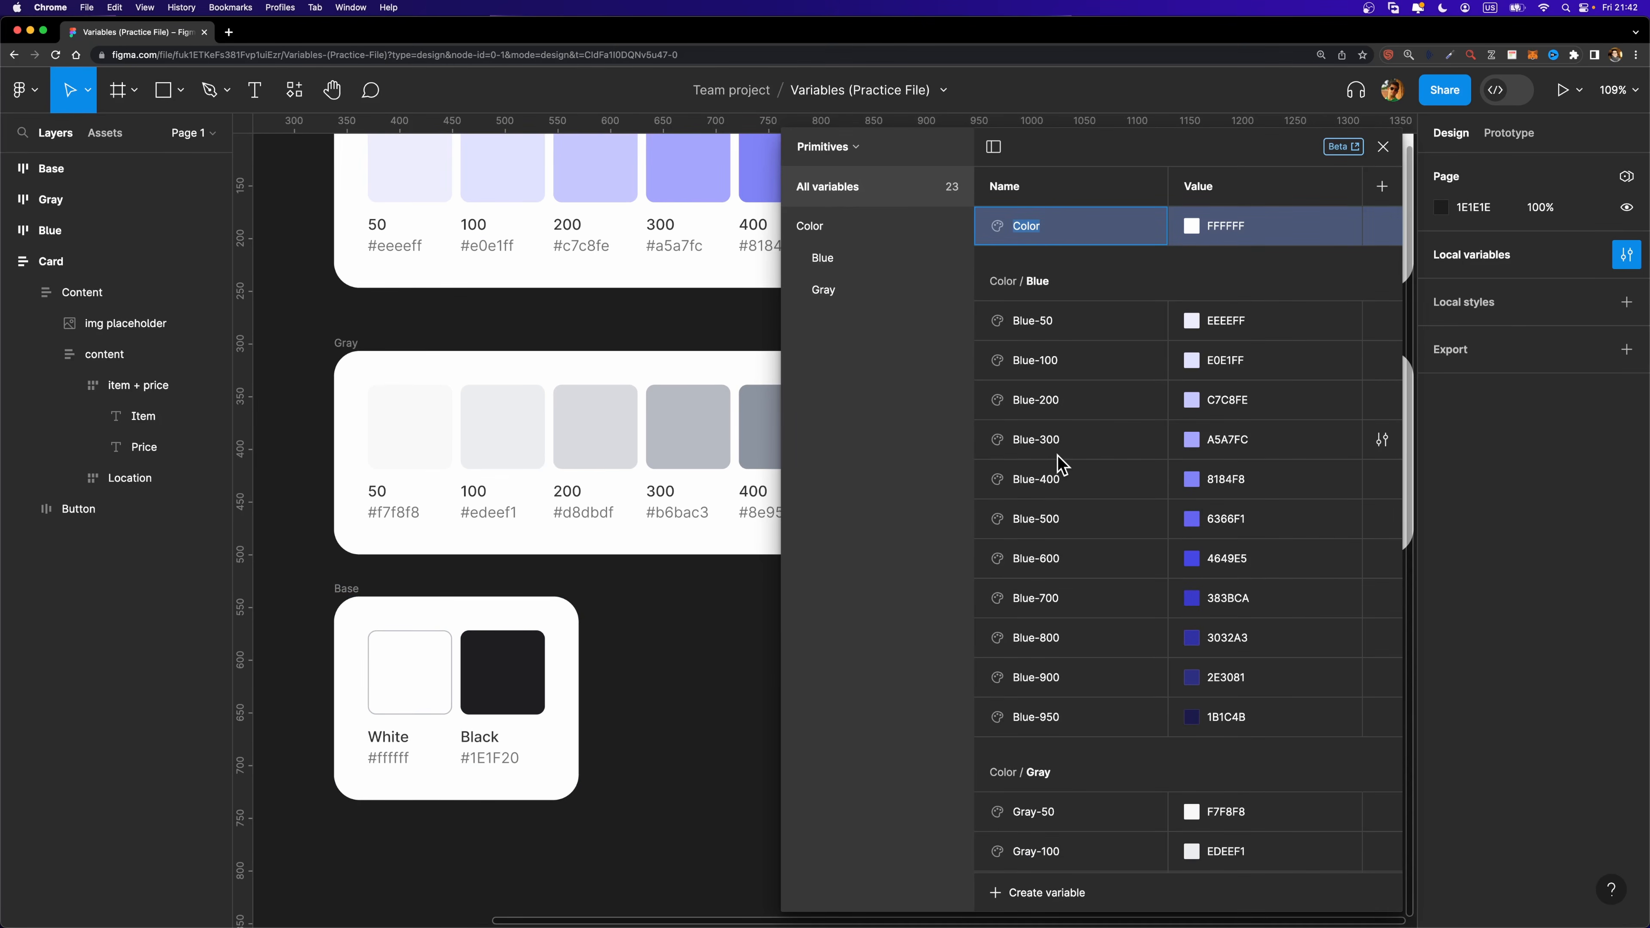
{"action": "type", "text": "White"}
{"action": "key", "text": "Return"}
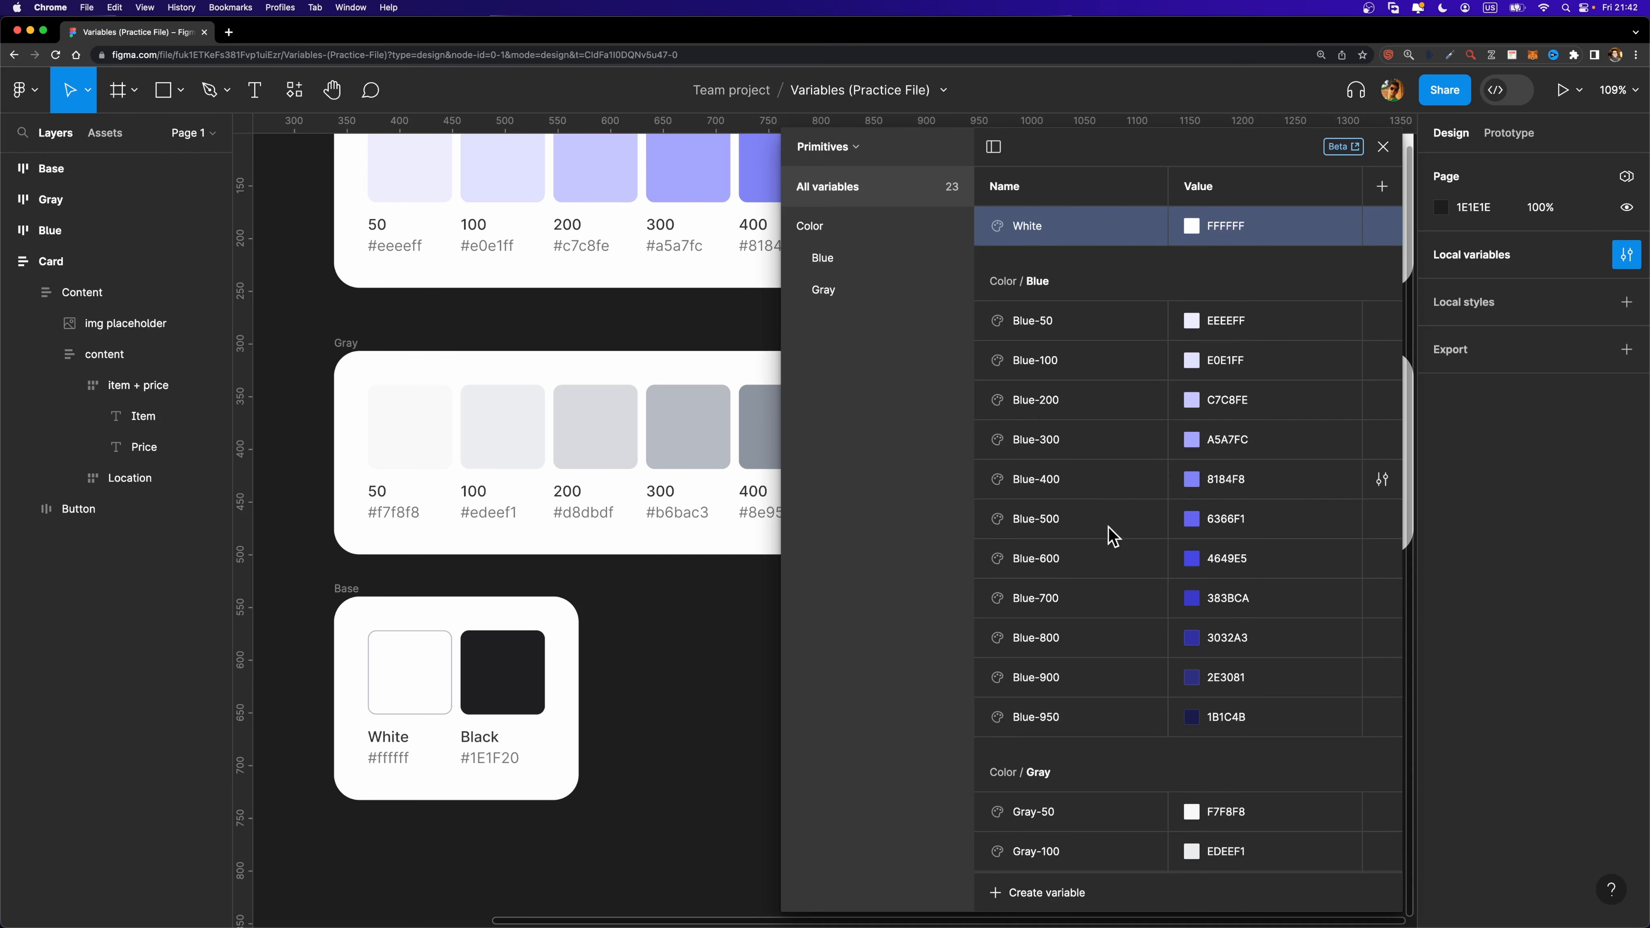
Create a color variable named Black and set it to 1E1F20 by sampling the Base palette's black swatch with the eyedropper.
{"action": "left_click", "coordinate": [1014, 901]}
{"action": "left_click", "coordinate": [1034, 833]}
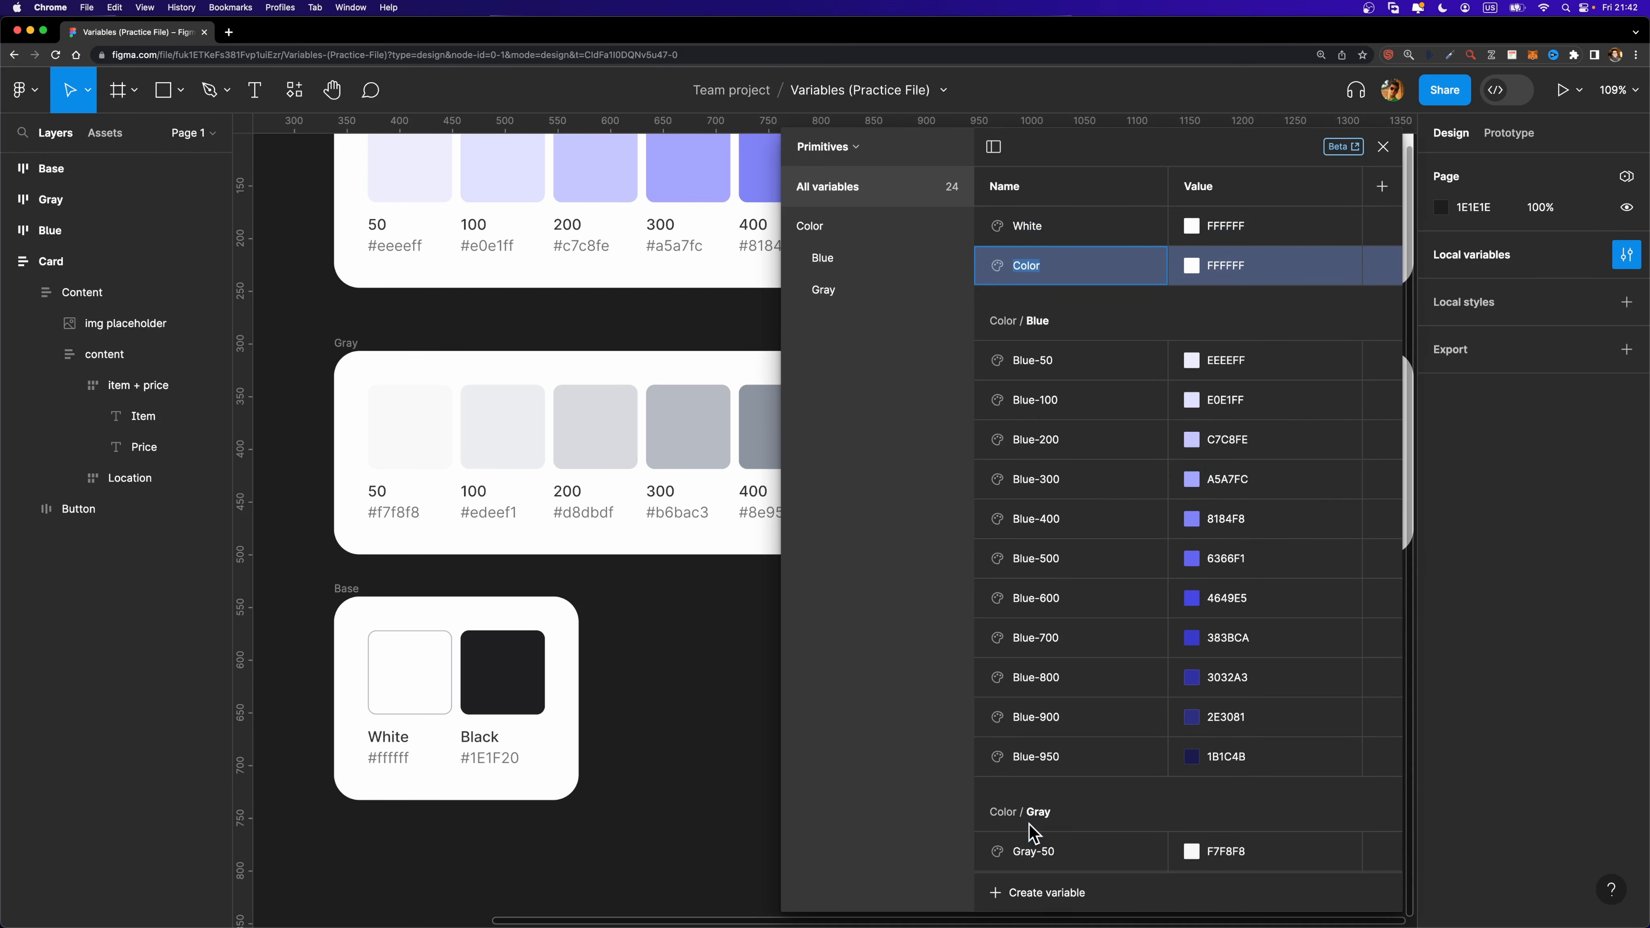
{"action": "type", "text": "Black"}
{"action": "left_click", "coordinate": [1194, 268]}
{"action": "left_click", "coordinate": [1211, 580]}
{"action": "left_click", "coordinate": [494, 669]}
{"action": "left_click", "coordinate": [1085, 300]}
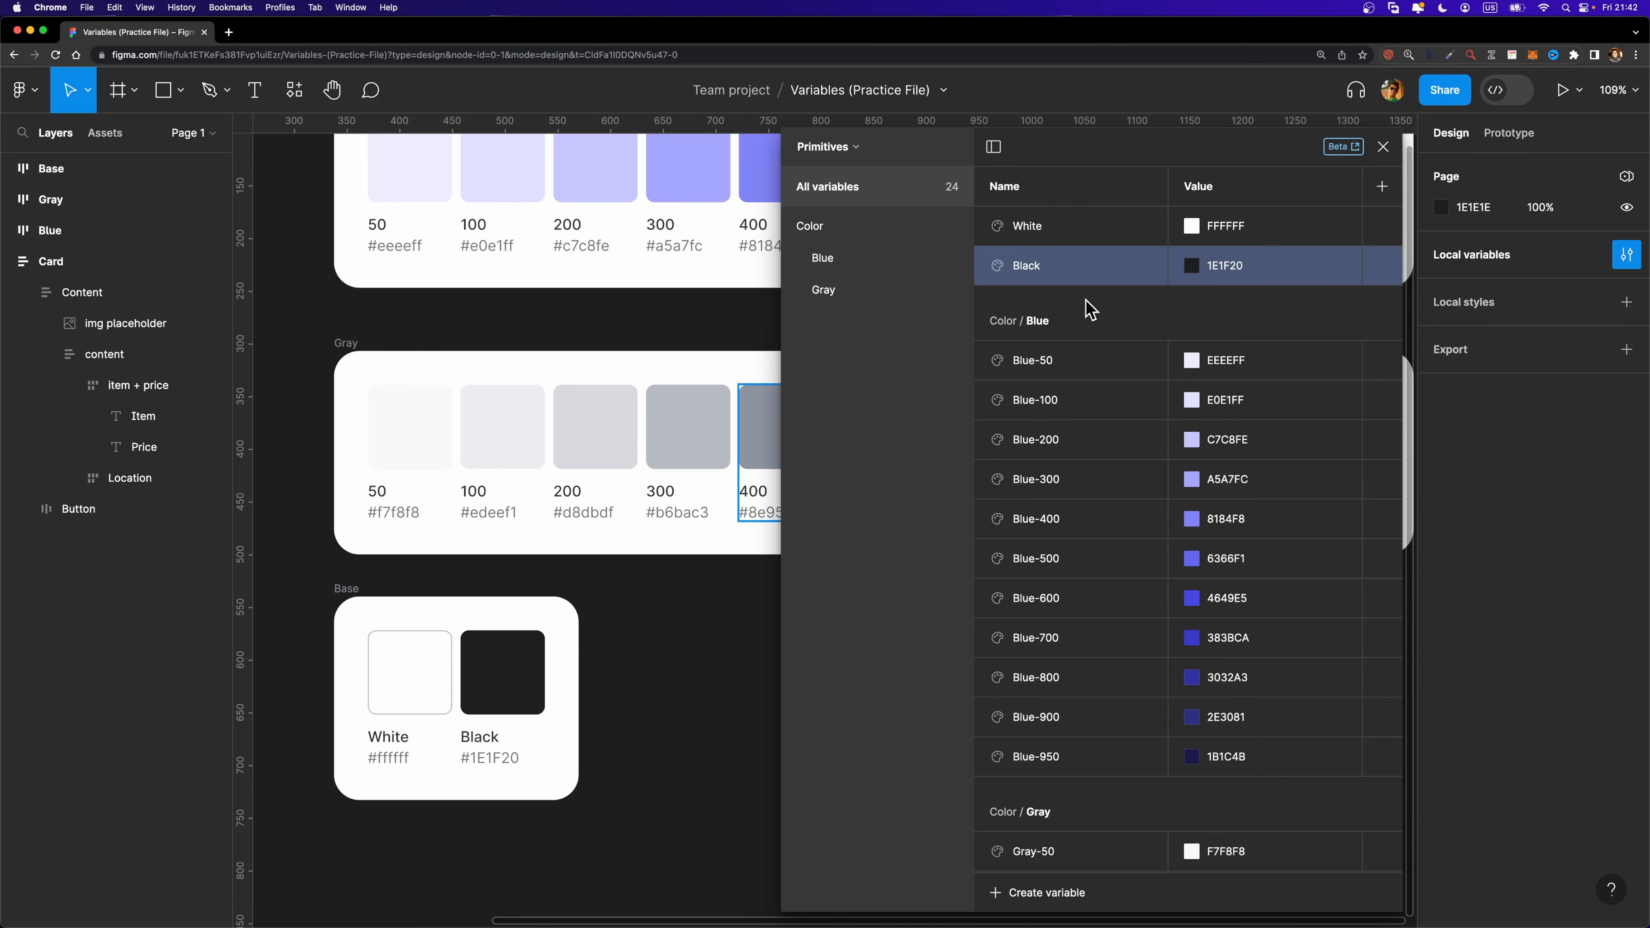
Group the White and Black variables into a new group named Color / Base.
{"action": "left_click", "coordinate": [1073, 228], "text": "shift"}
{"action": "right_click", "coordinate": [1073, 229]}
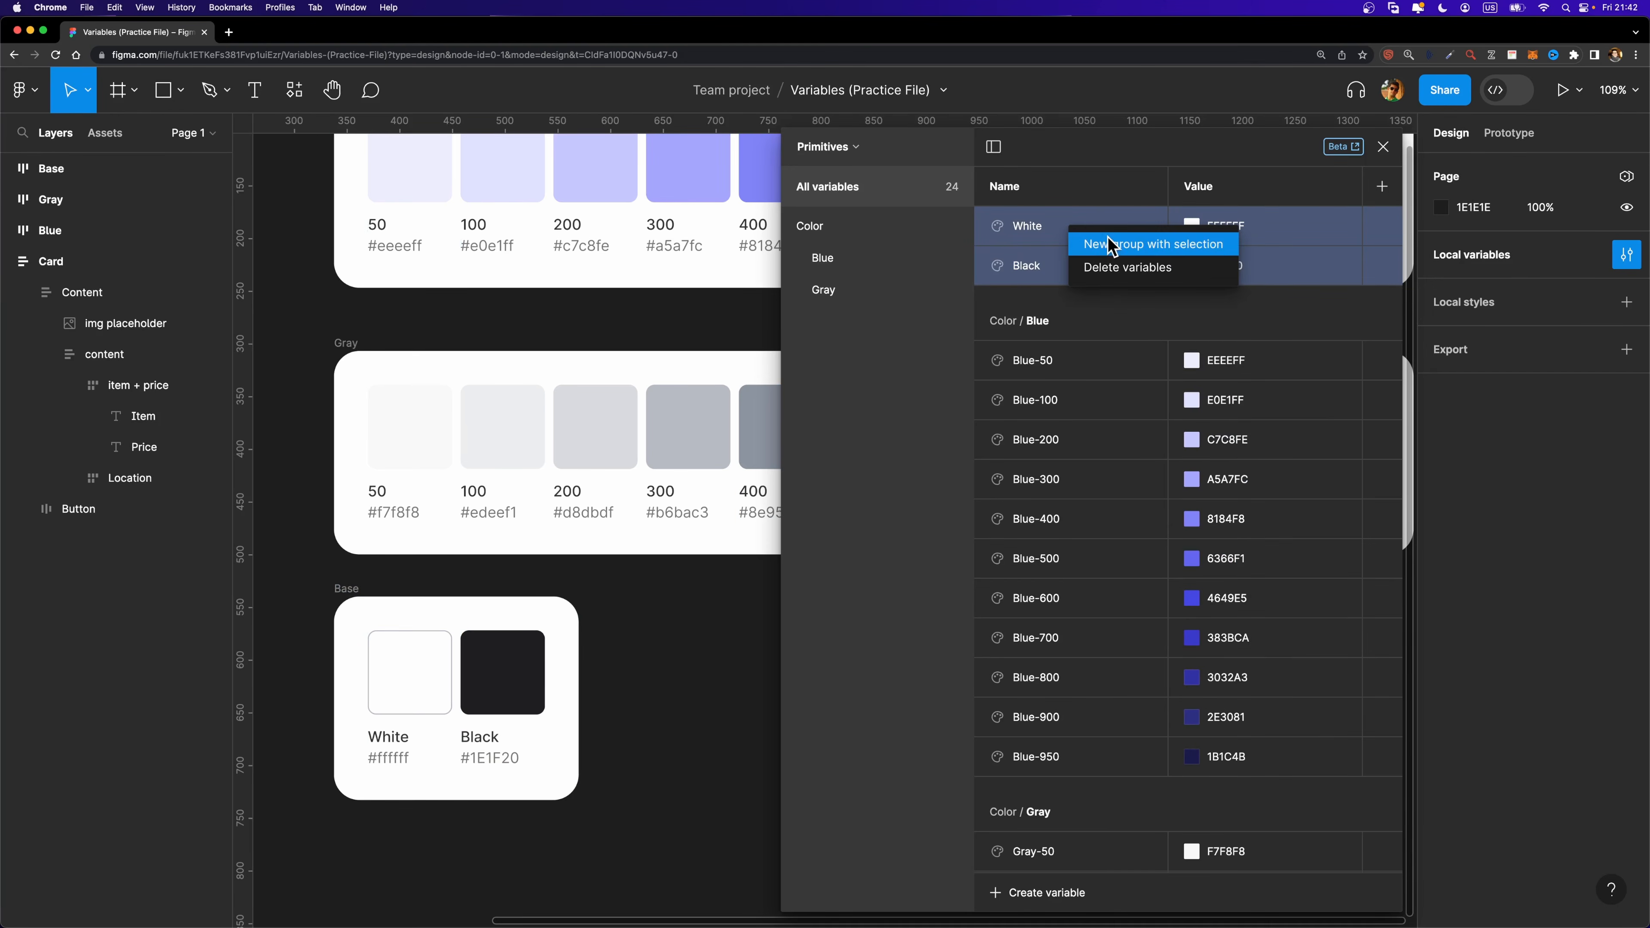
{"action": "left_click", "coordinate": [1112, 243]}
{"action": "double_click", "coordinate": [844, 340]}
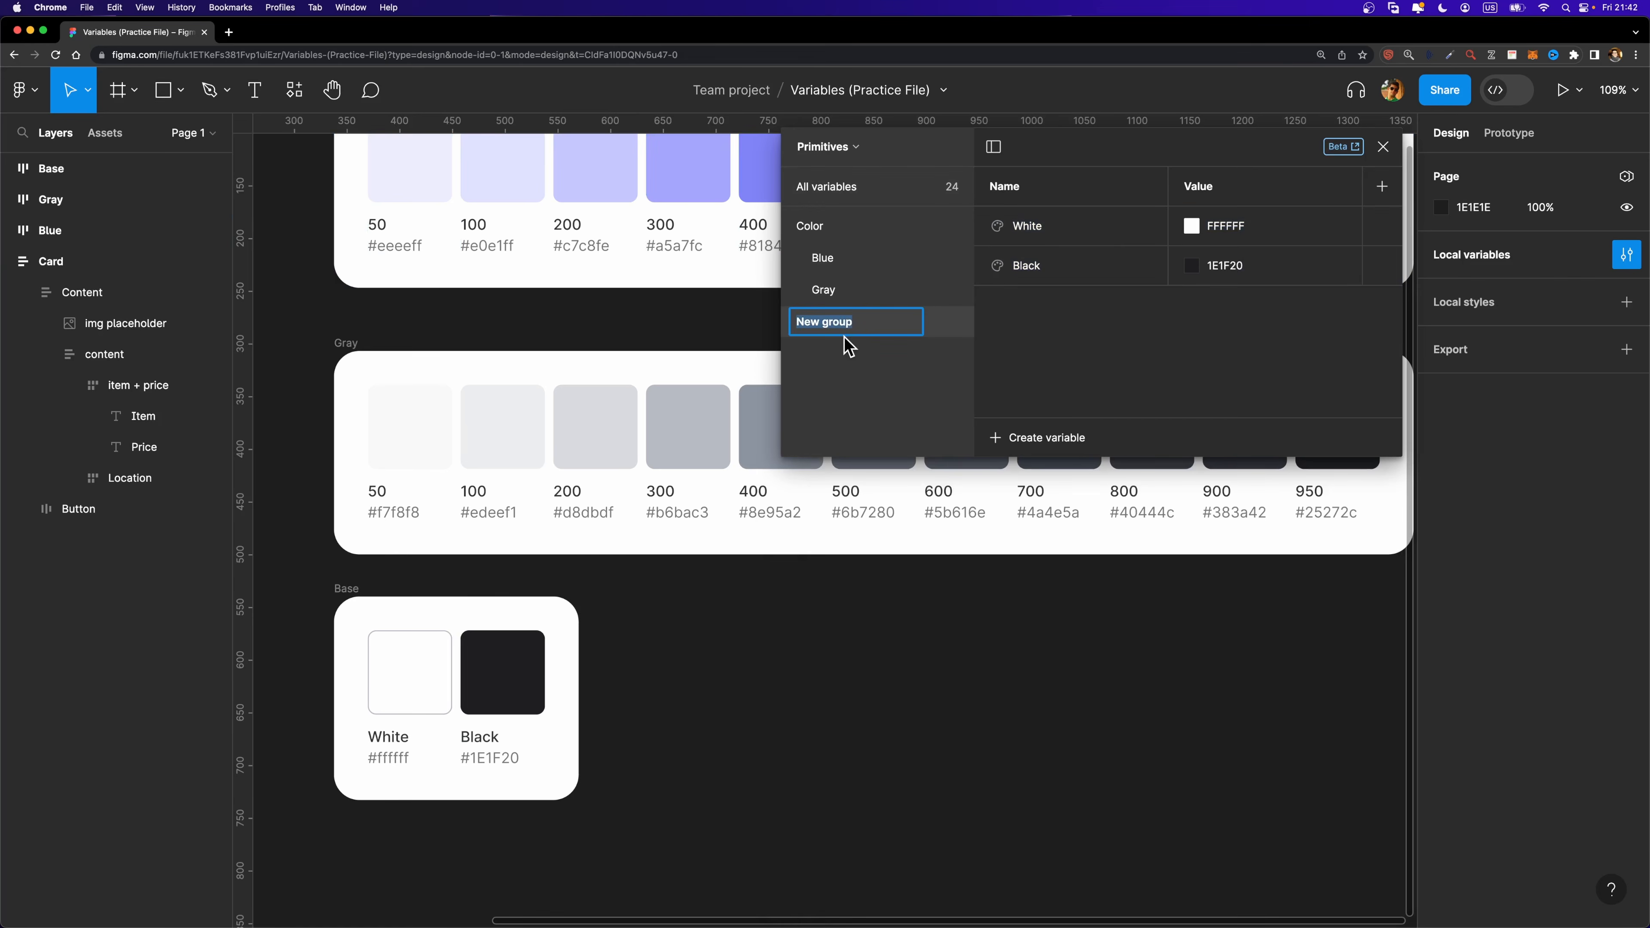
{"action": "type", "text": "Co"}
{"action": "key", "text": "Return"}
{"action": "left_click", "coordinate": [844, 231]}
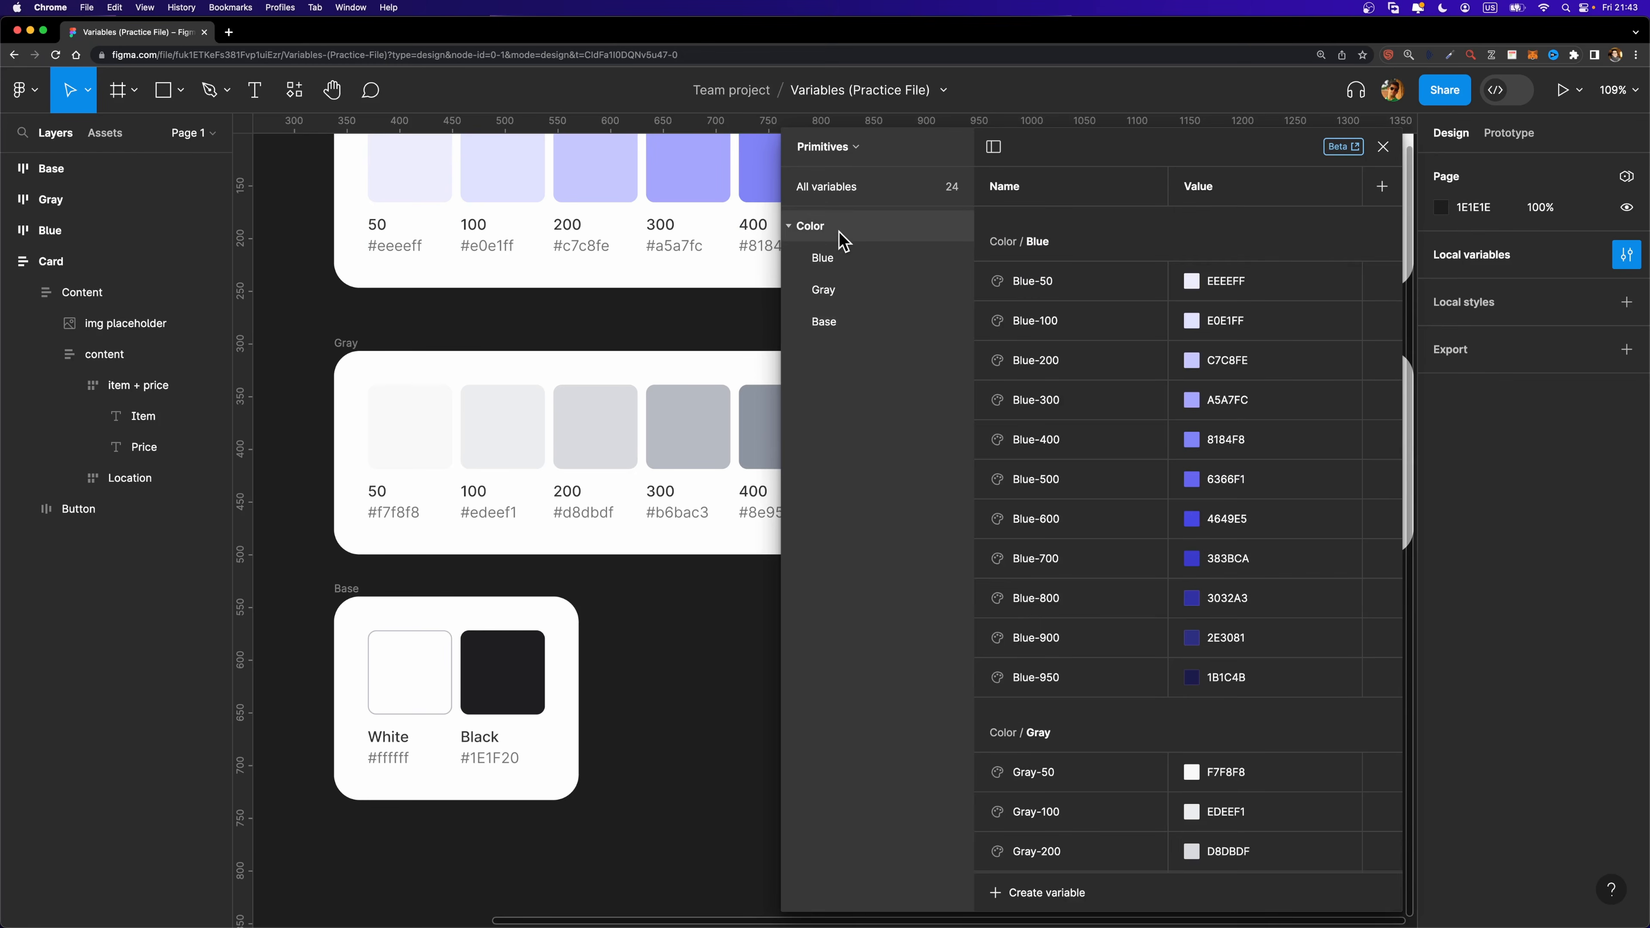
{"action": "left_click", "coordinate": [840, 260]}
{"action": "left_click", "coordinate": [839, 297]}
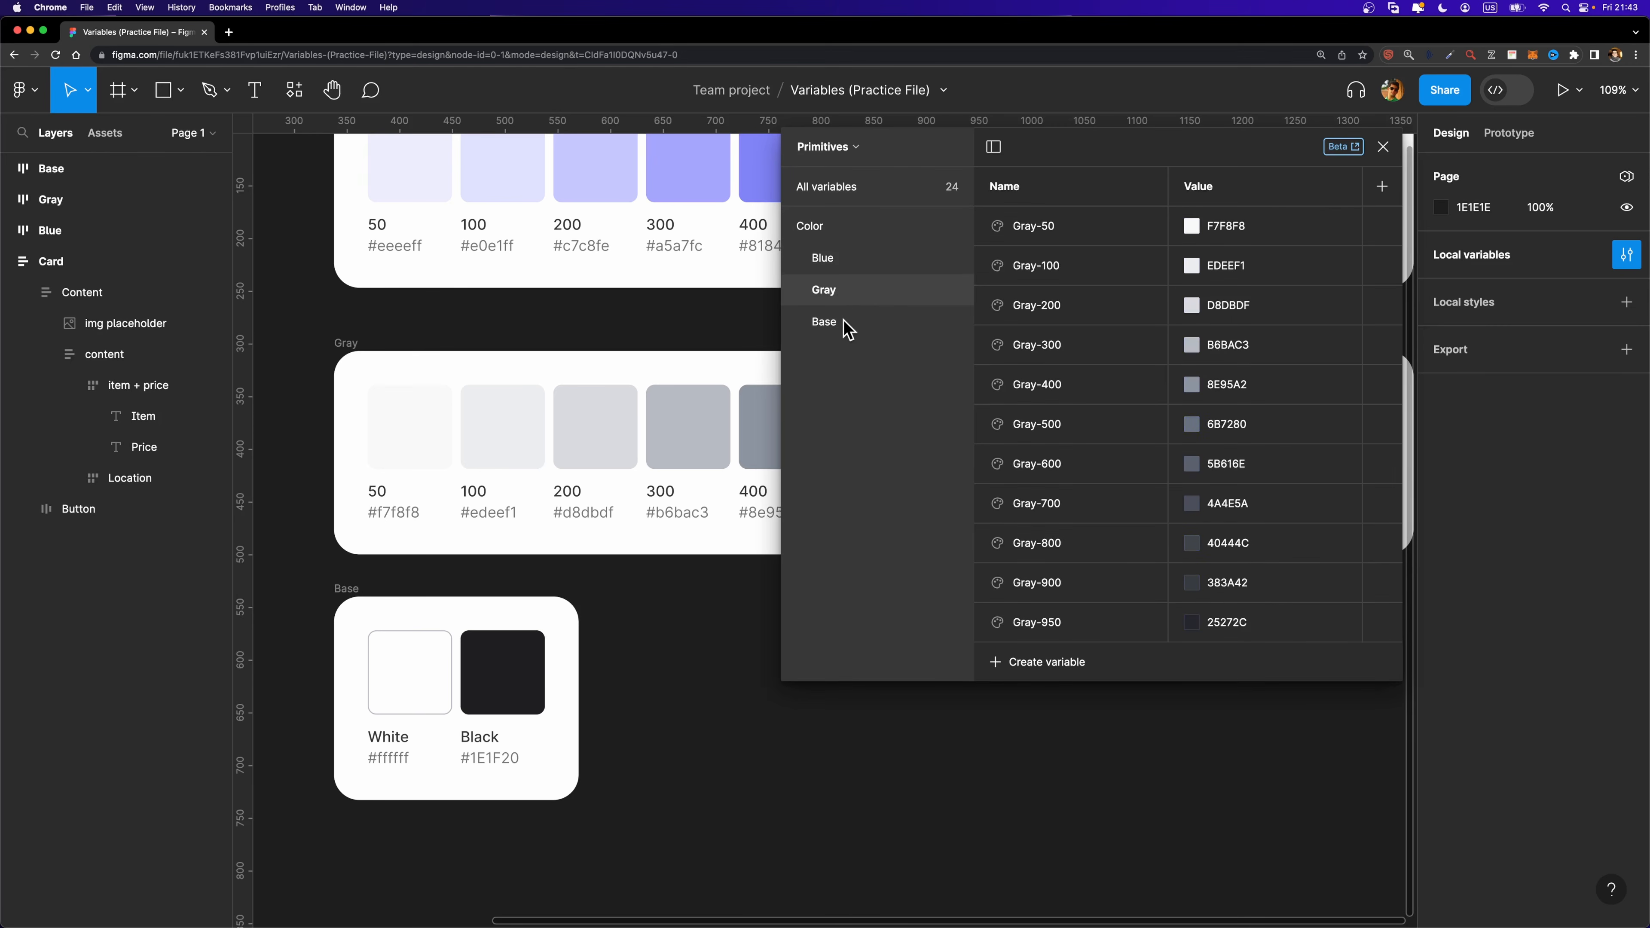
{"action": "left_click", "coordinate": [839, 323]}
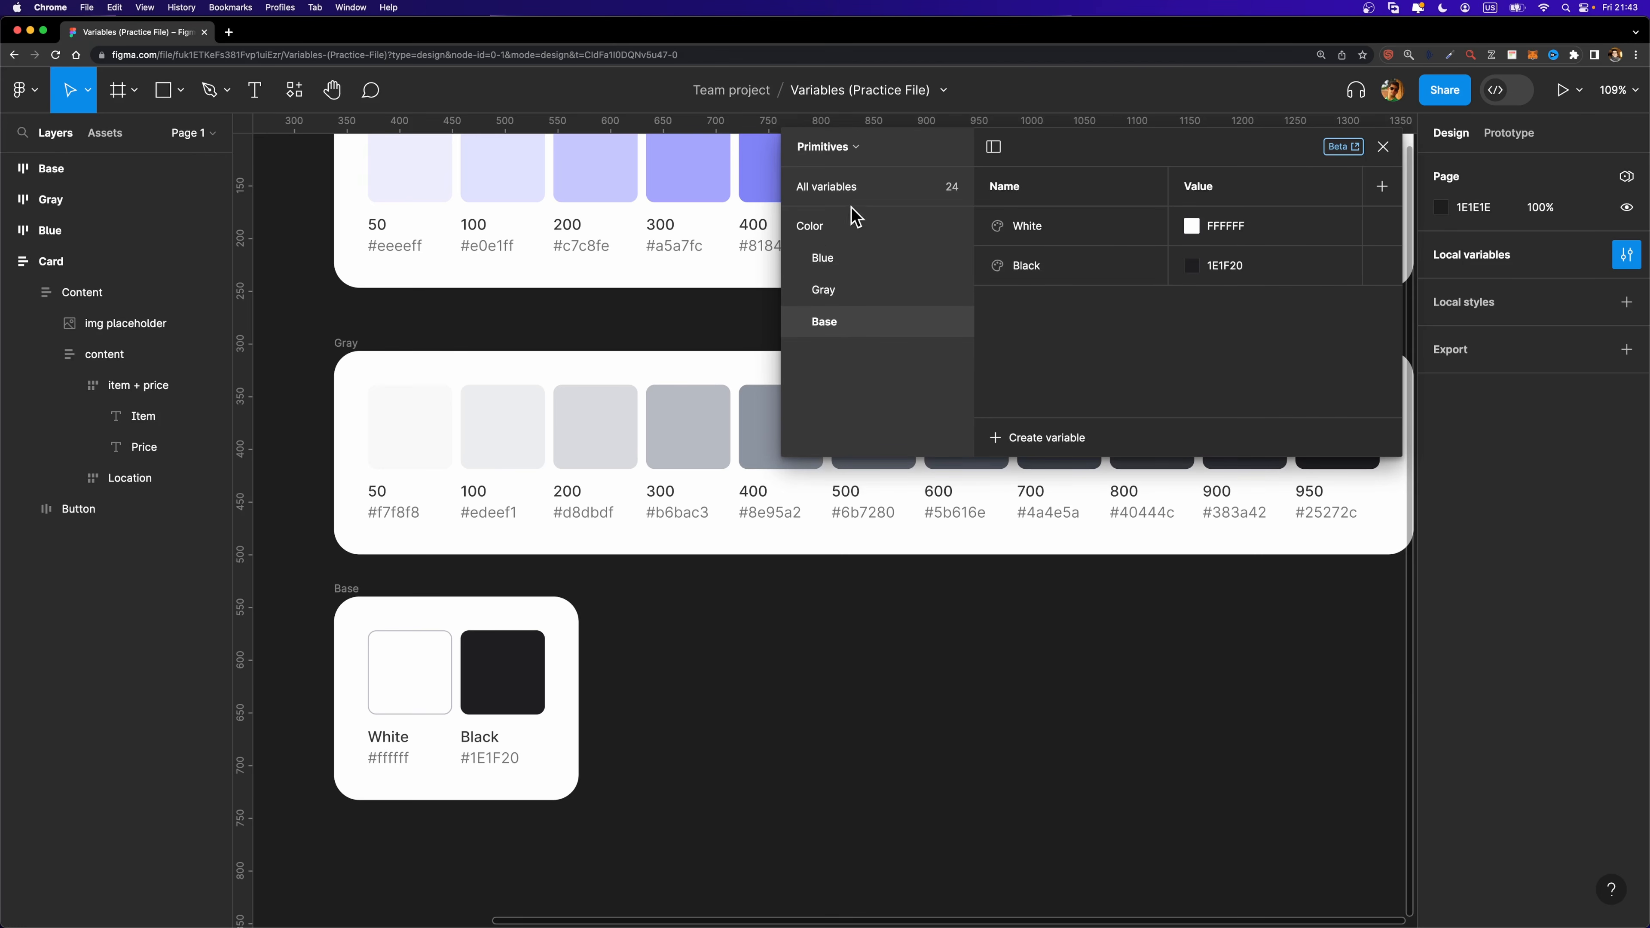
Create a number variable named 0 in the Primitives collection, outside the Color group.
{"action": "left_click", "coordinate": [821, 194]}
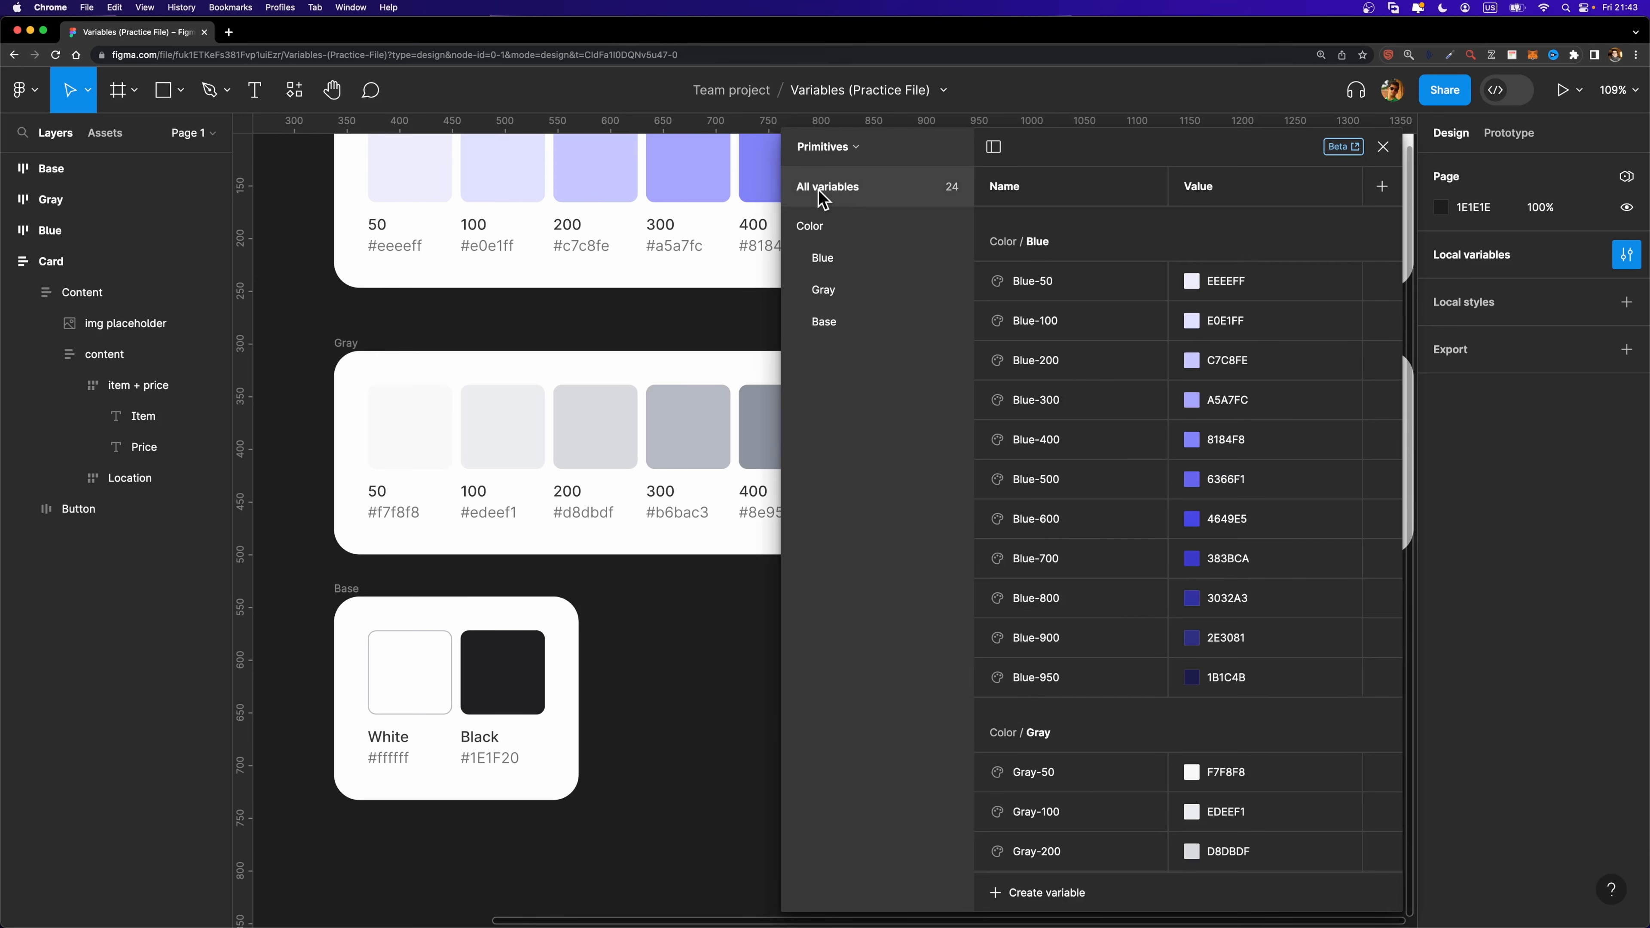
{"action": "left_click", "coordinate": [1046, 894]}
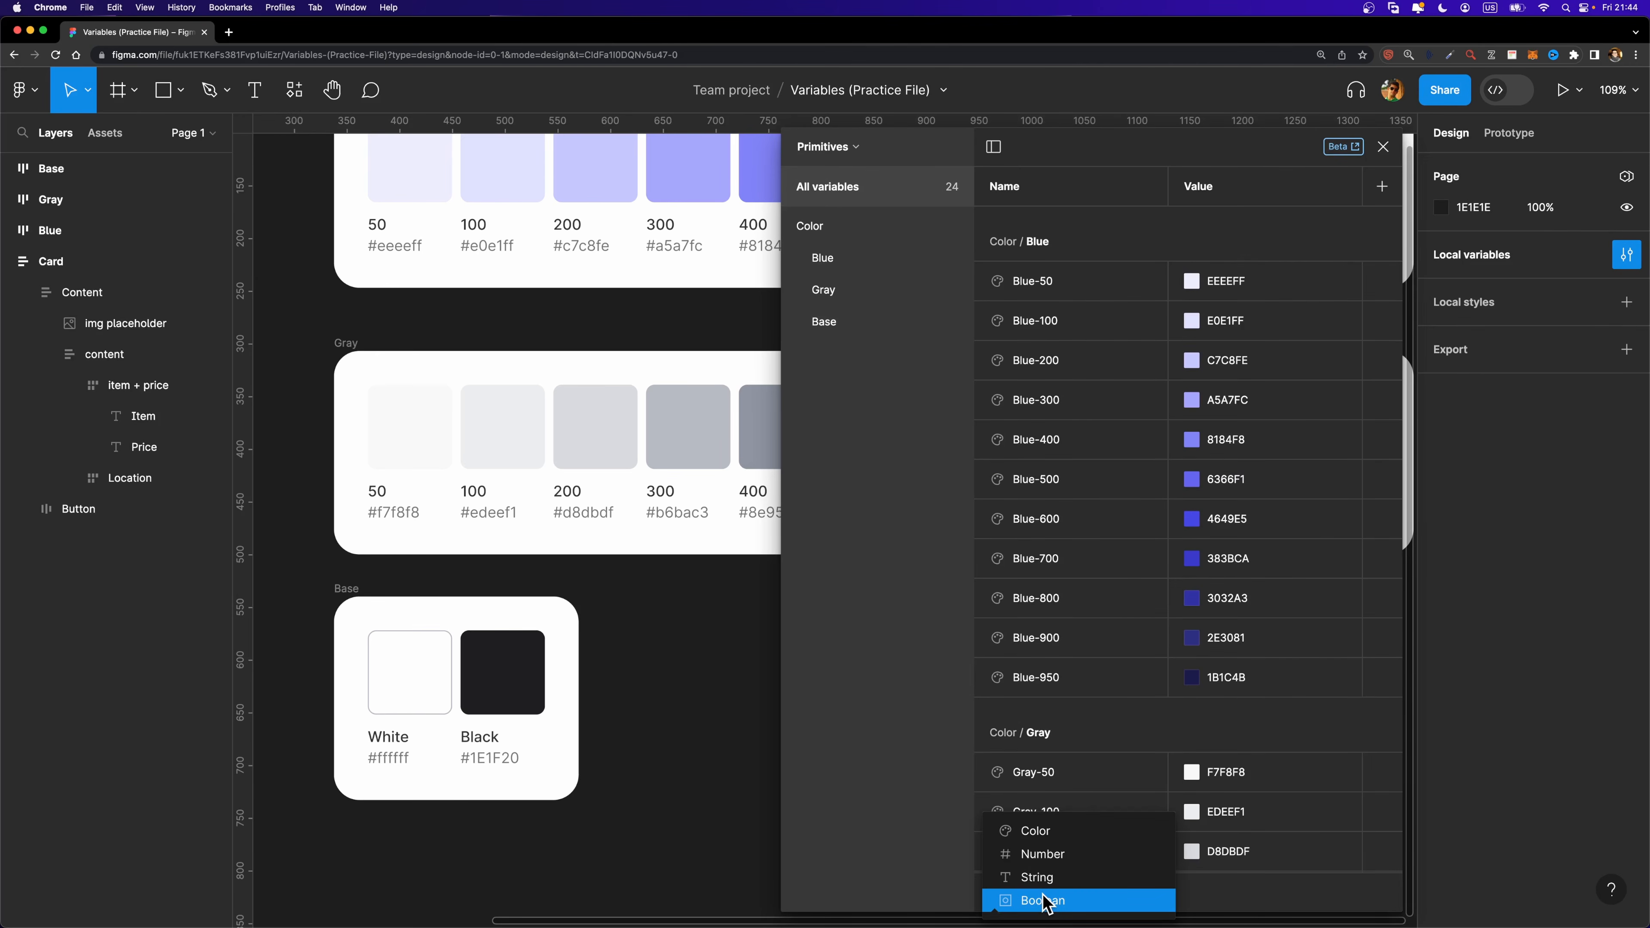
{"action": "left_click", "coordinate": [1057, 854]}
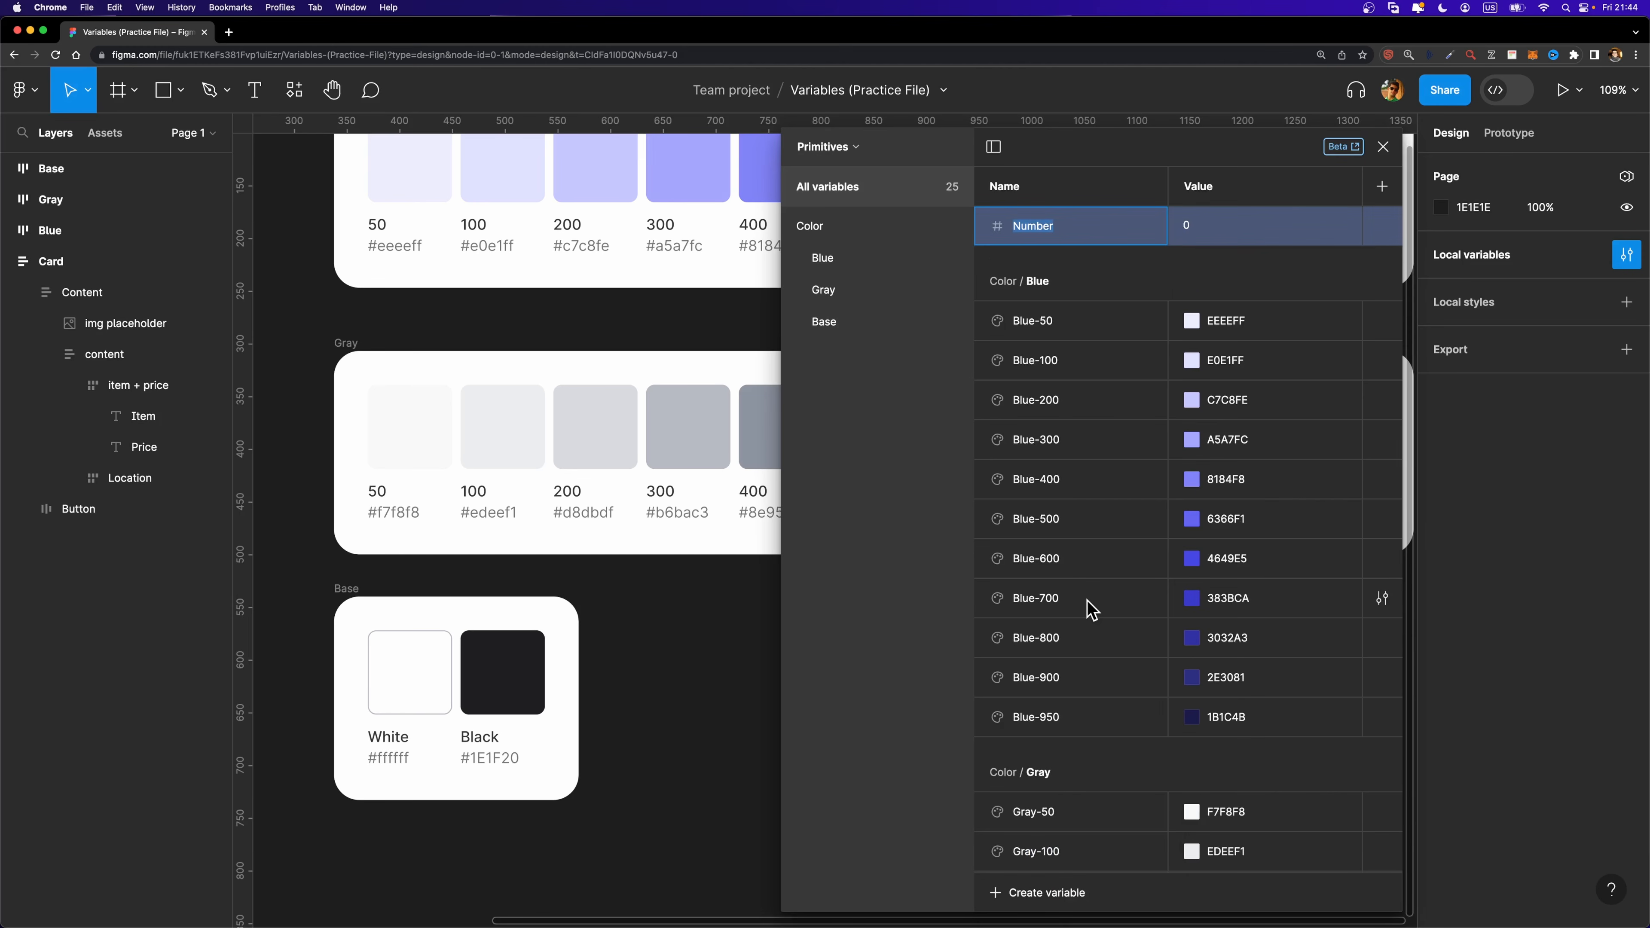
{"action": "type", "text": "0"}
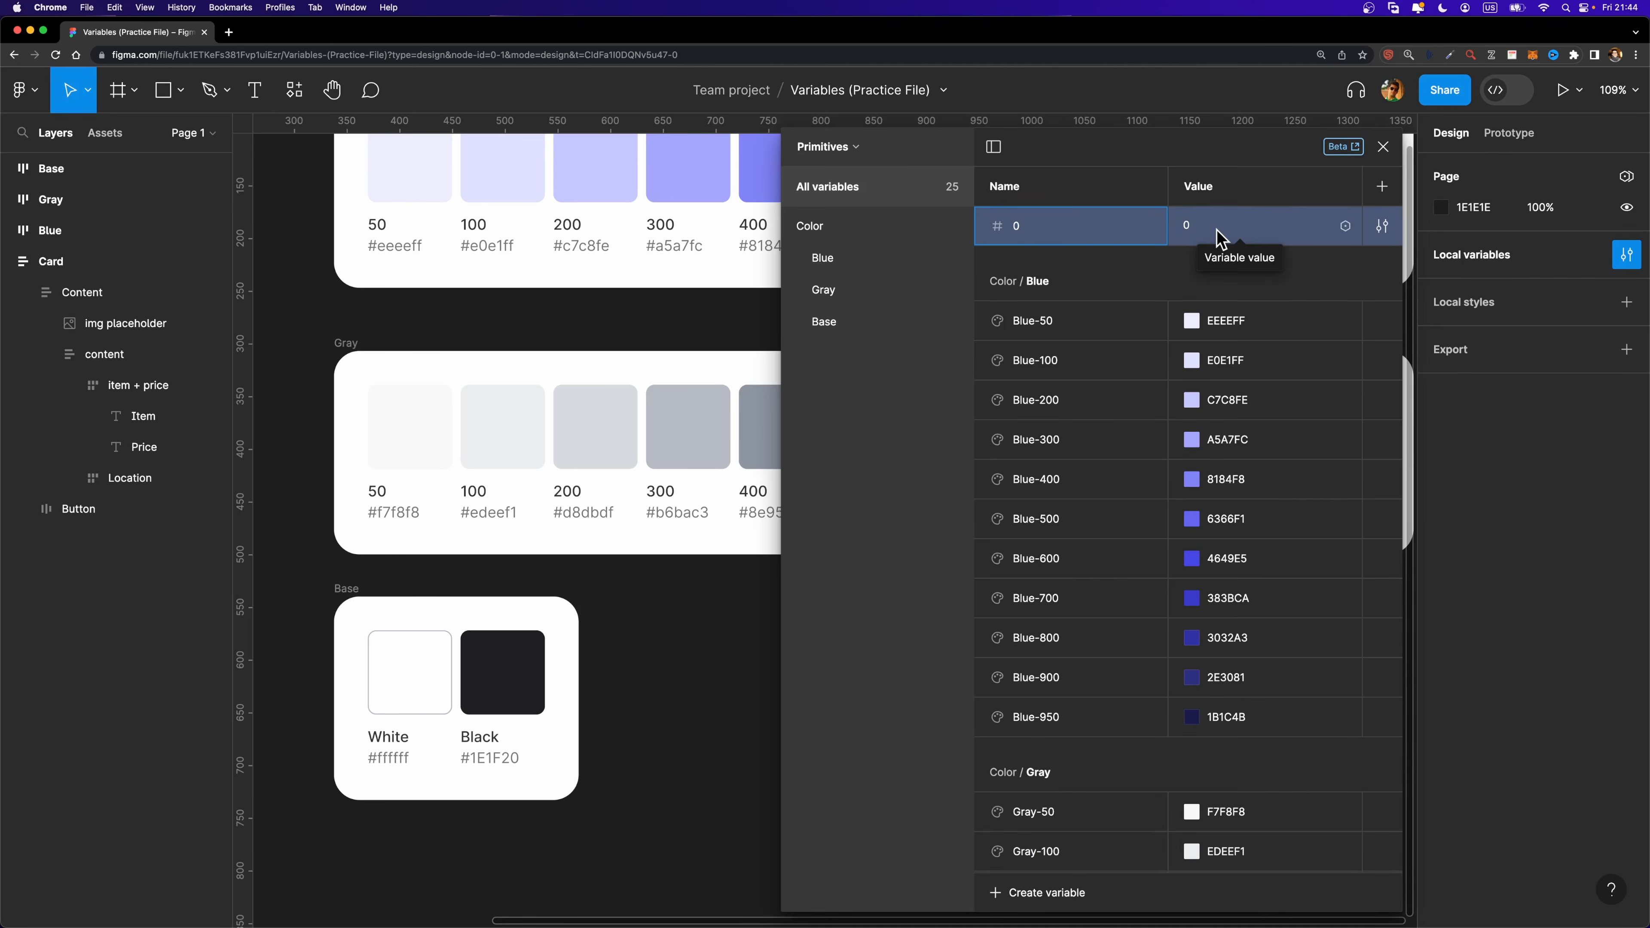
{"action": "key", "text": "Return"}
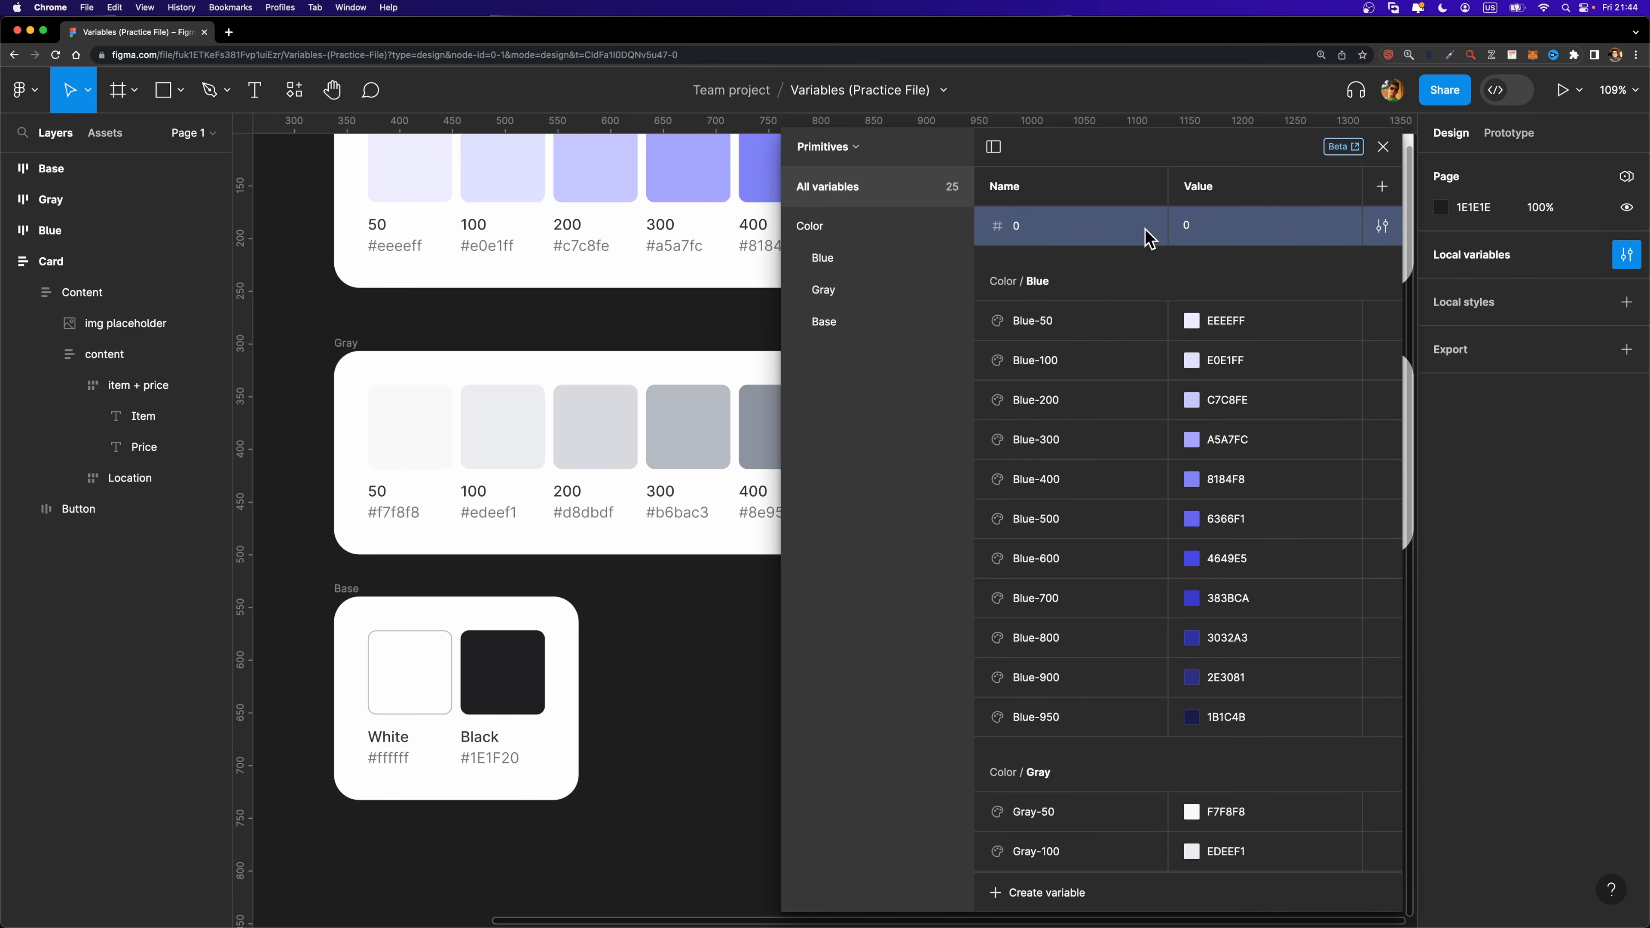
Duplicate the number variable 0 six times.
{"action": "key", "text": "super+d"}
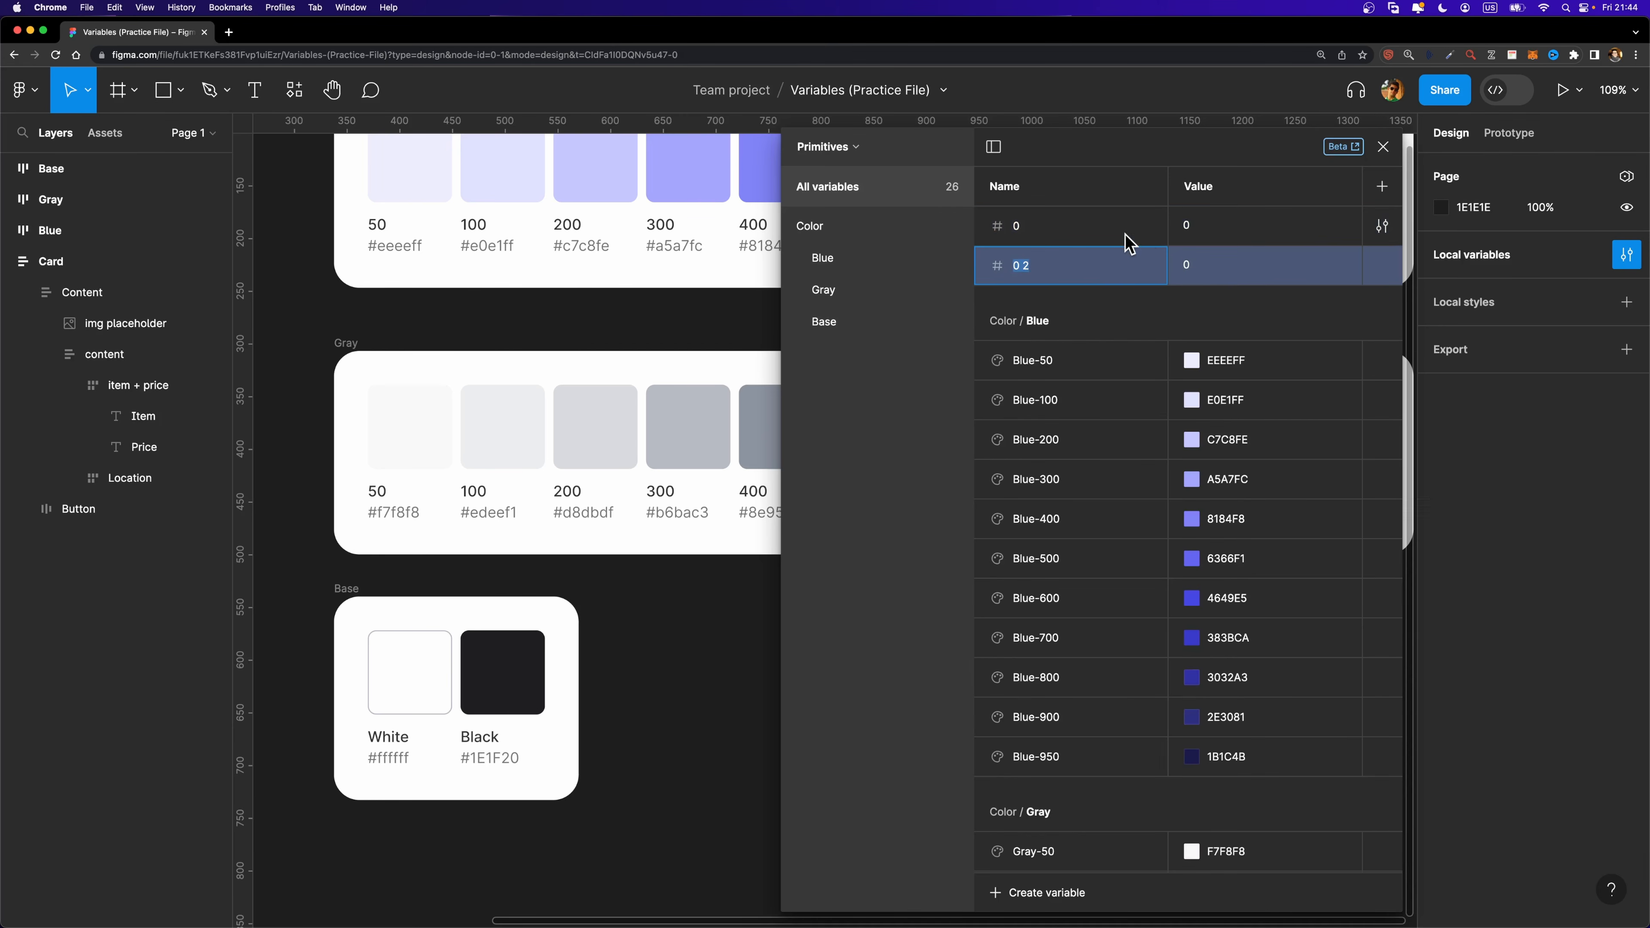
{"action": "key", "text": "super+d"}
{"action": "key", "text": "super+d"}
{"action": "key", "text": "super+d"}
{"action": "key", "text": "super+d"}
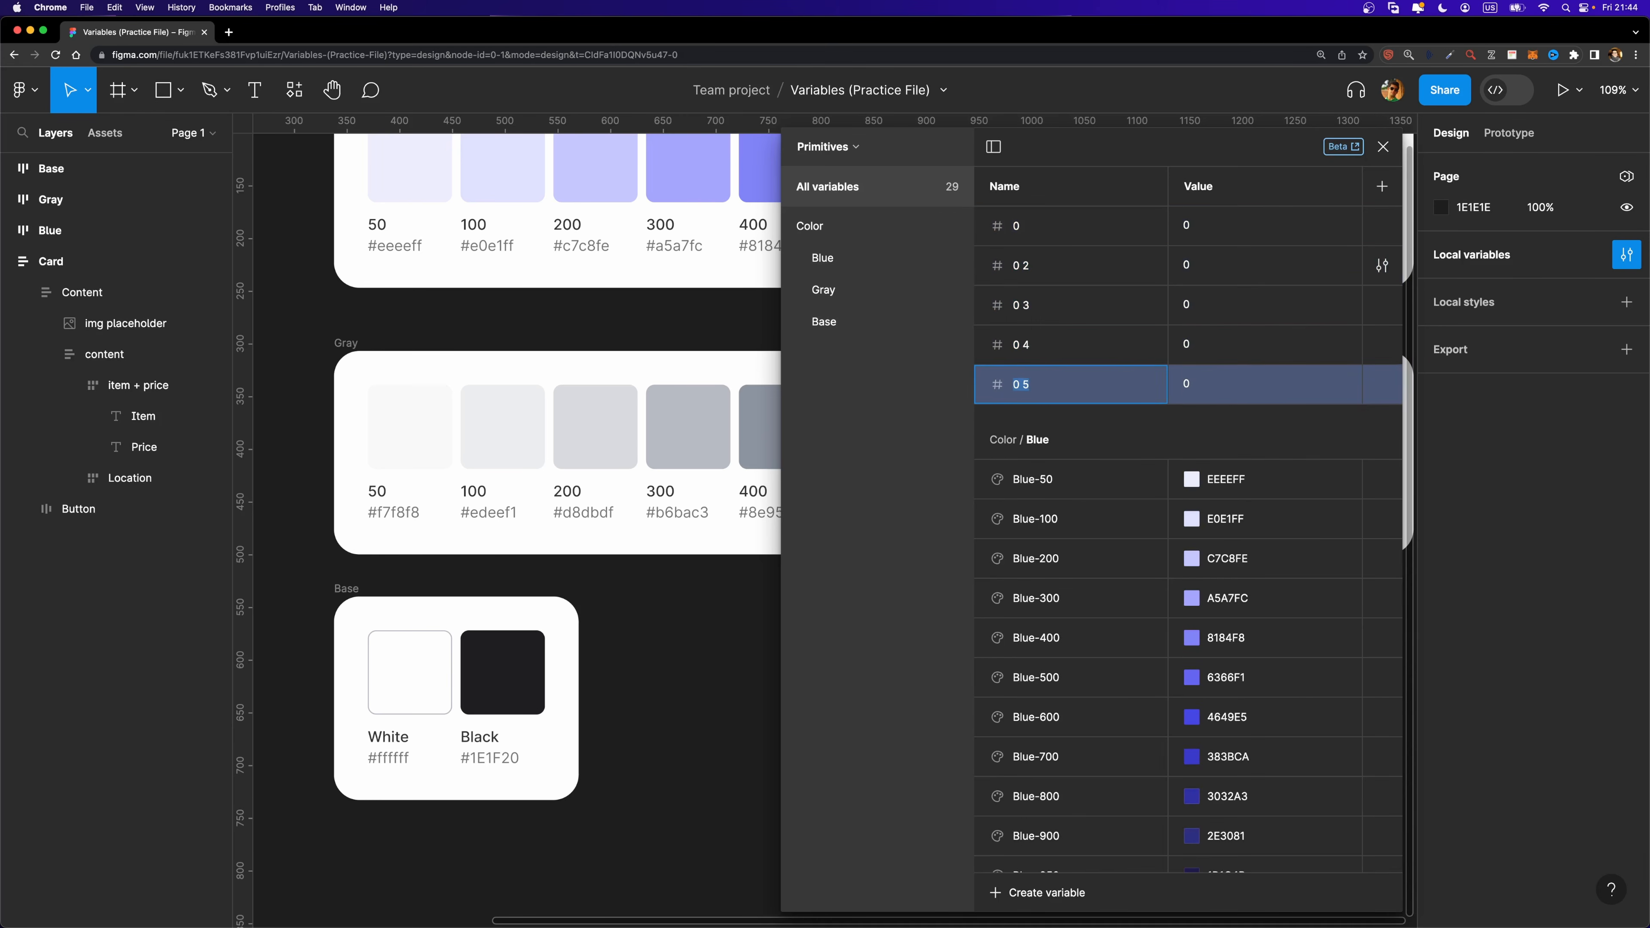
{"action": "key", "text": "super+d"}
Rename the six duplicated number variables in order as 1, 2, 3, 4, 5 and 6.
{"action": "double_click", "coordinate": [1049, 266]}
{"action": "type", "text": "1"}
{"action": "double_click", "coordinate": [1047, 317]}
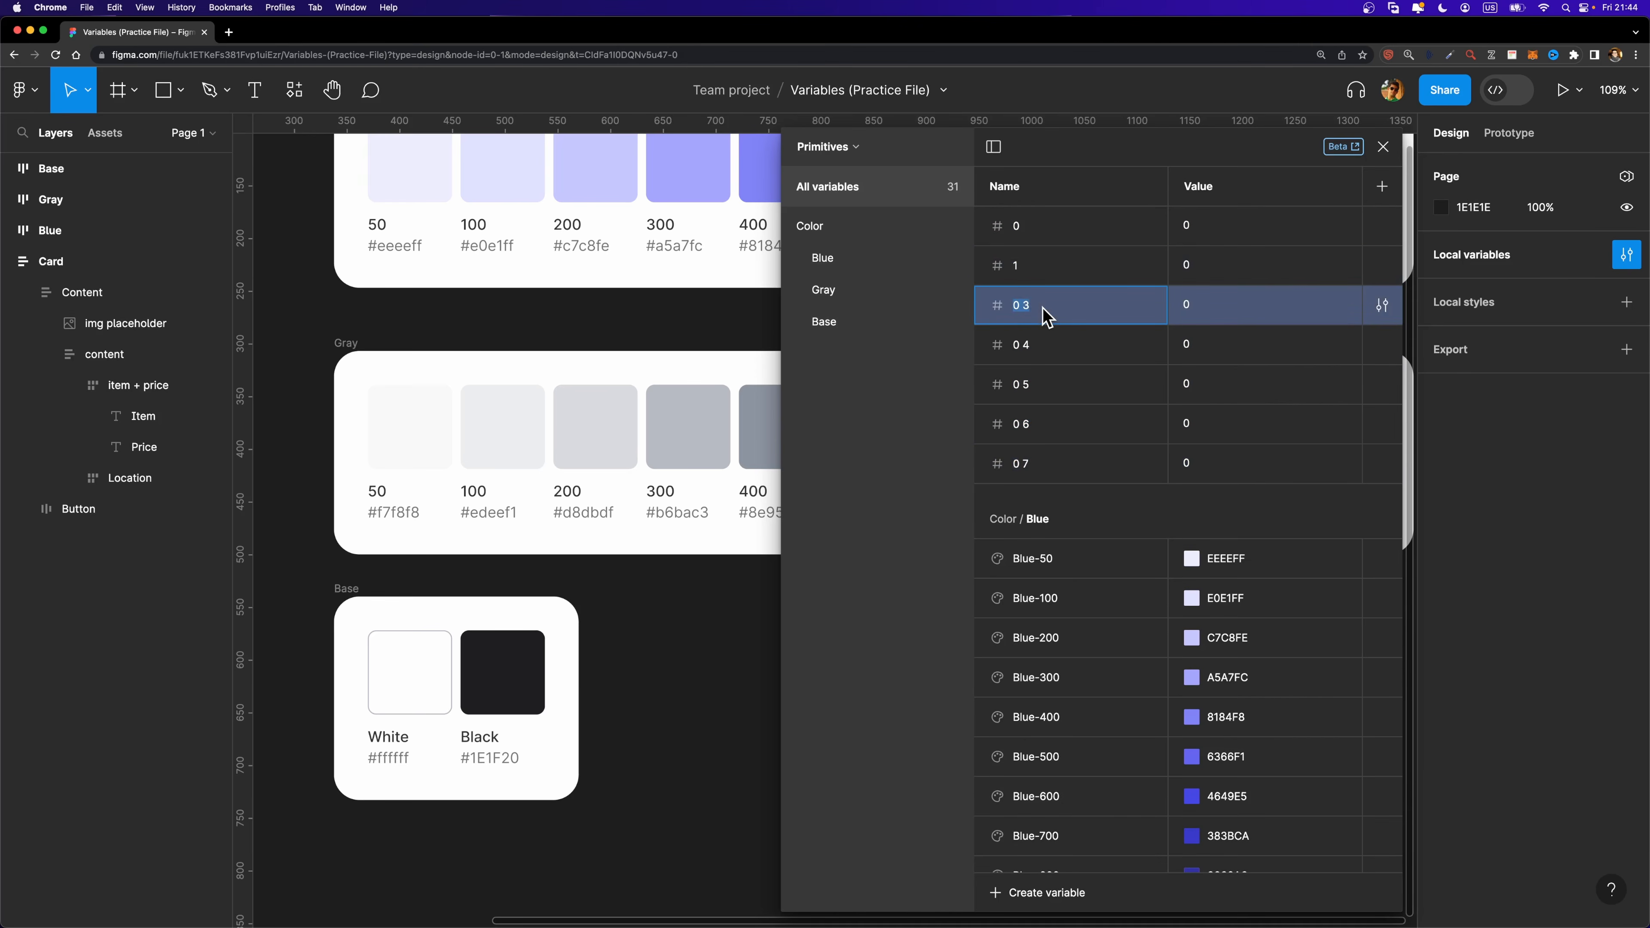
{"action": "type", "text": "2"}
{"action": "double_click", "coordinate": [1049, 348]}
{"action": "type", "text": "3"}
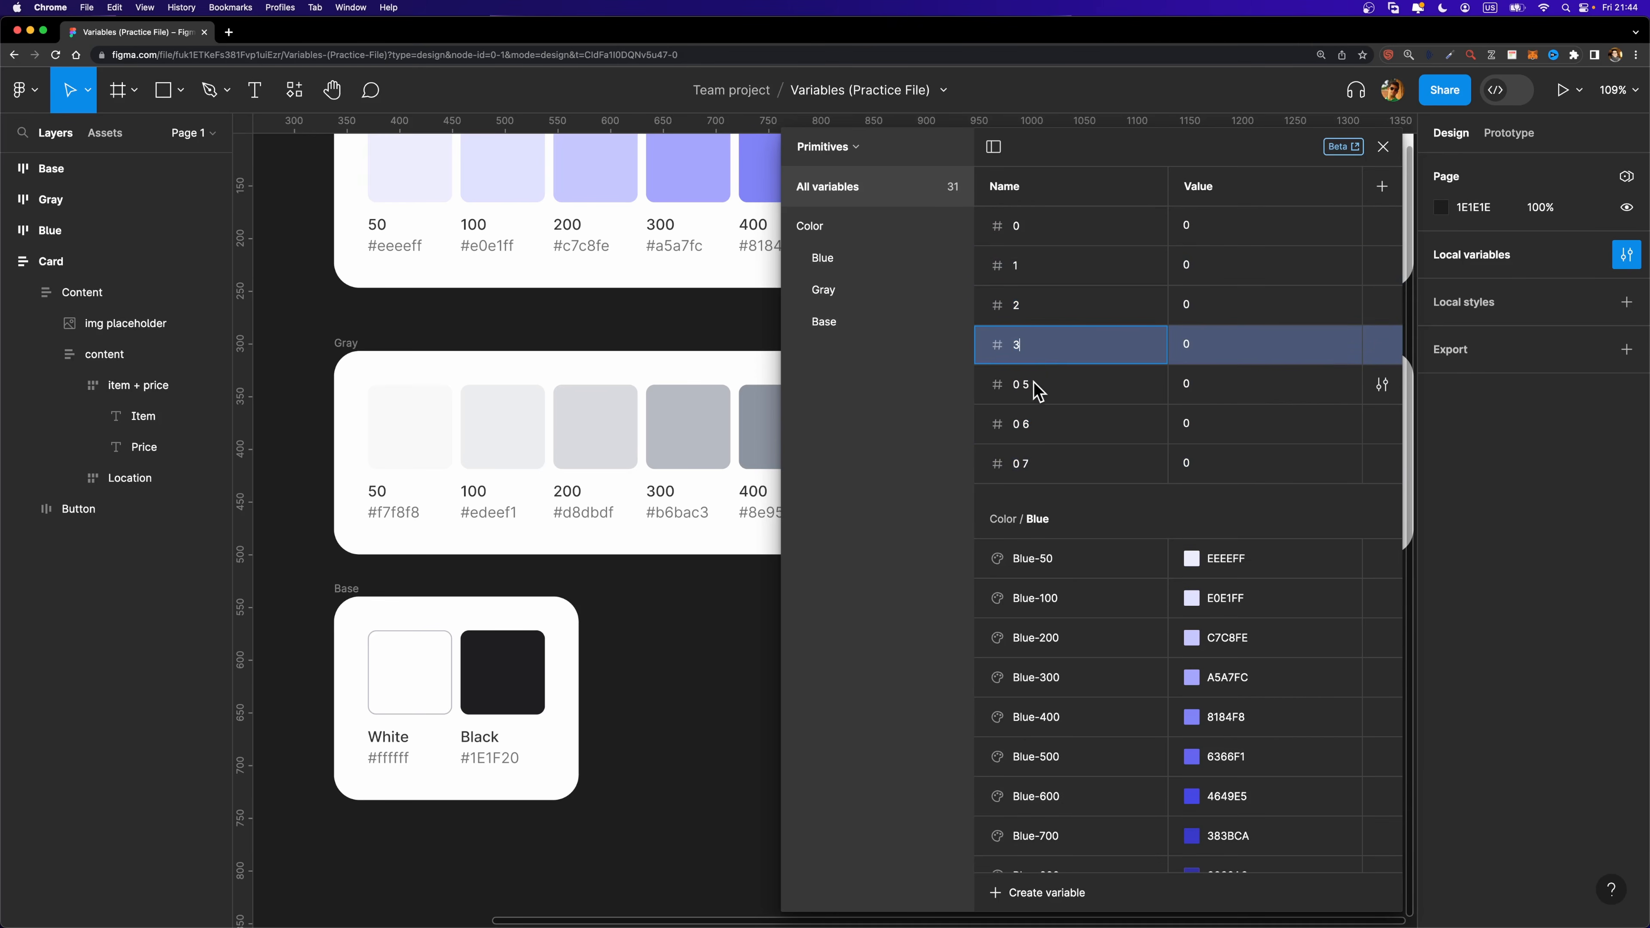
{"action": "double_click", "coordinate": [1038, 390]}
{"action": "type", "text": "4"}
{"action": "double_click", "coordinate": [1046, 426]}
{"action": "type", "text": "5"}
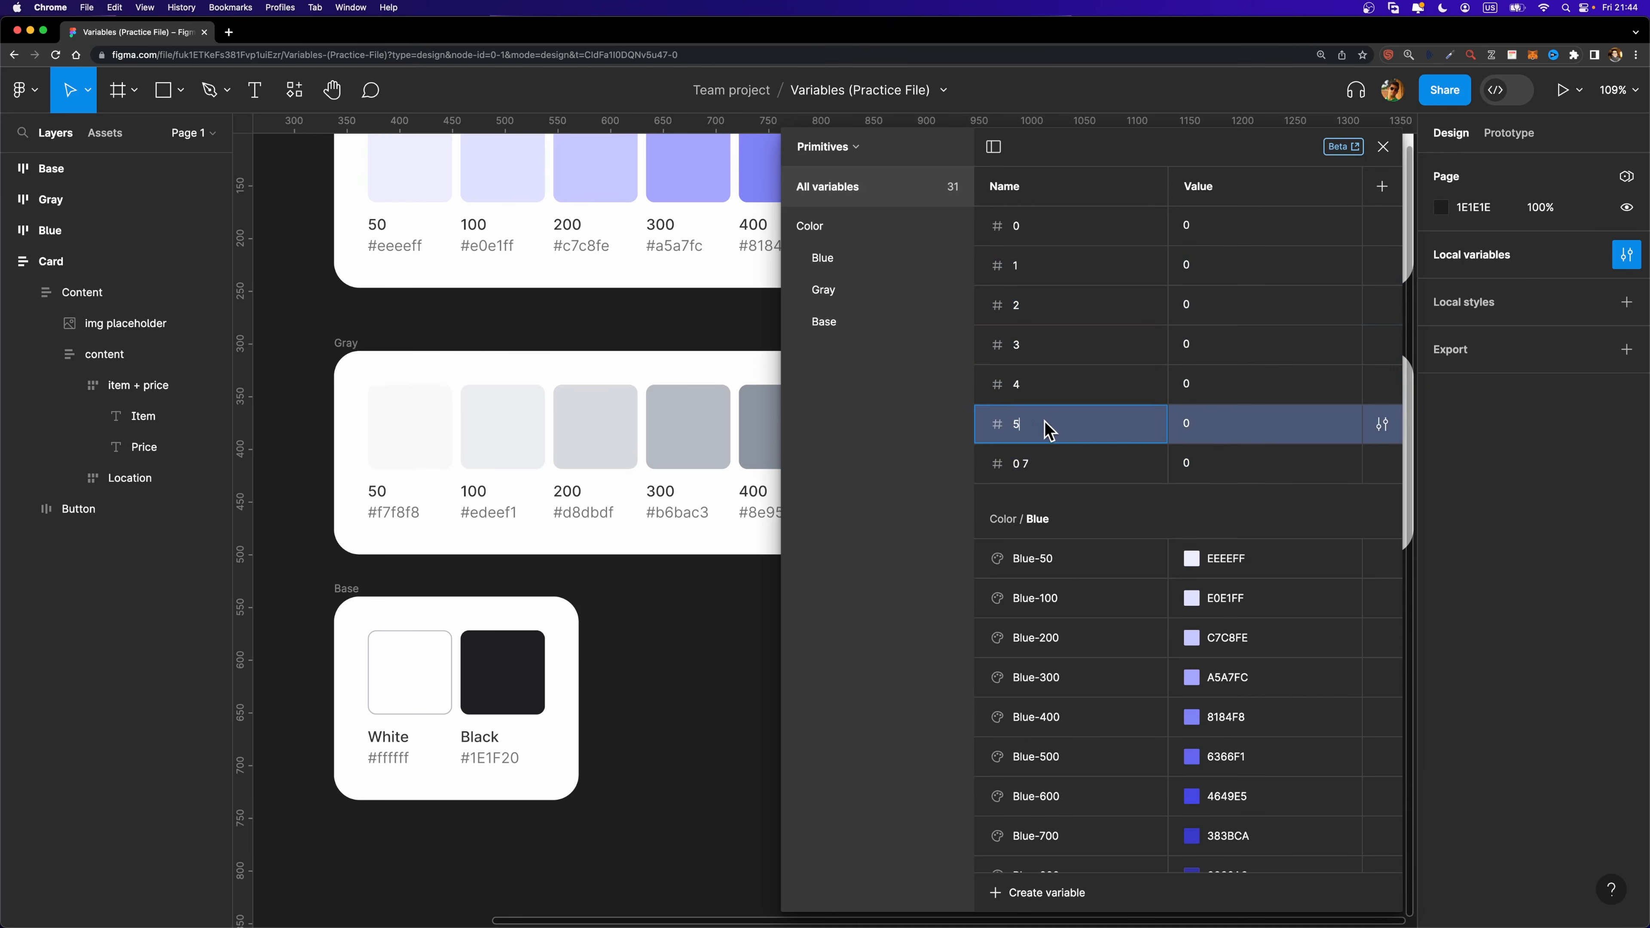
{"action": "double_click", "coordinate": [1041, 464]}
{"action": "type", "text": "6"}
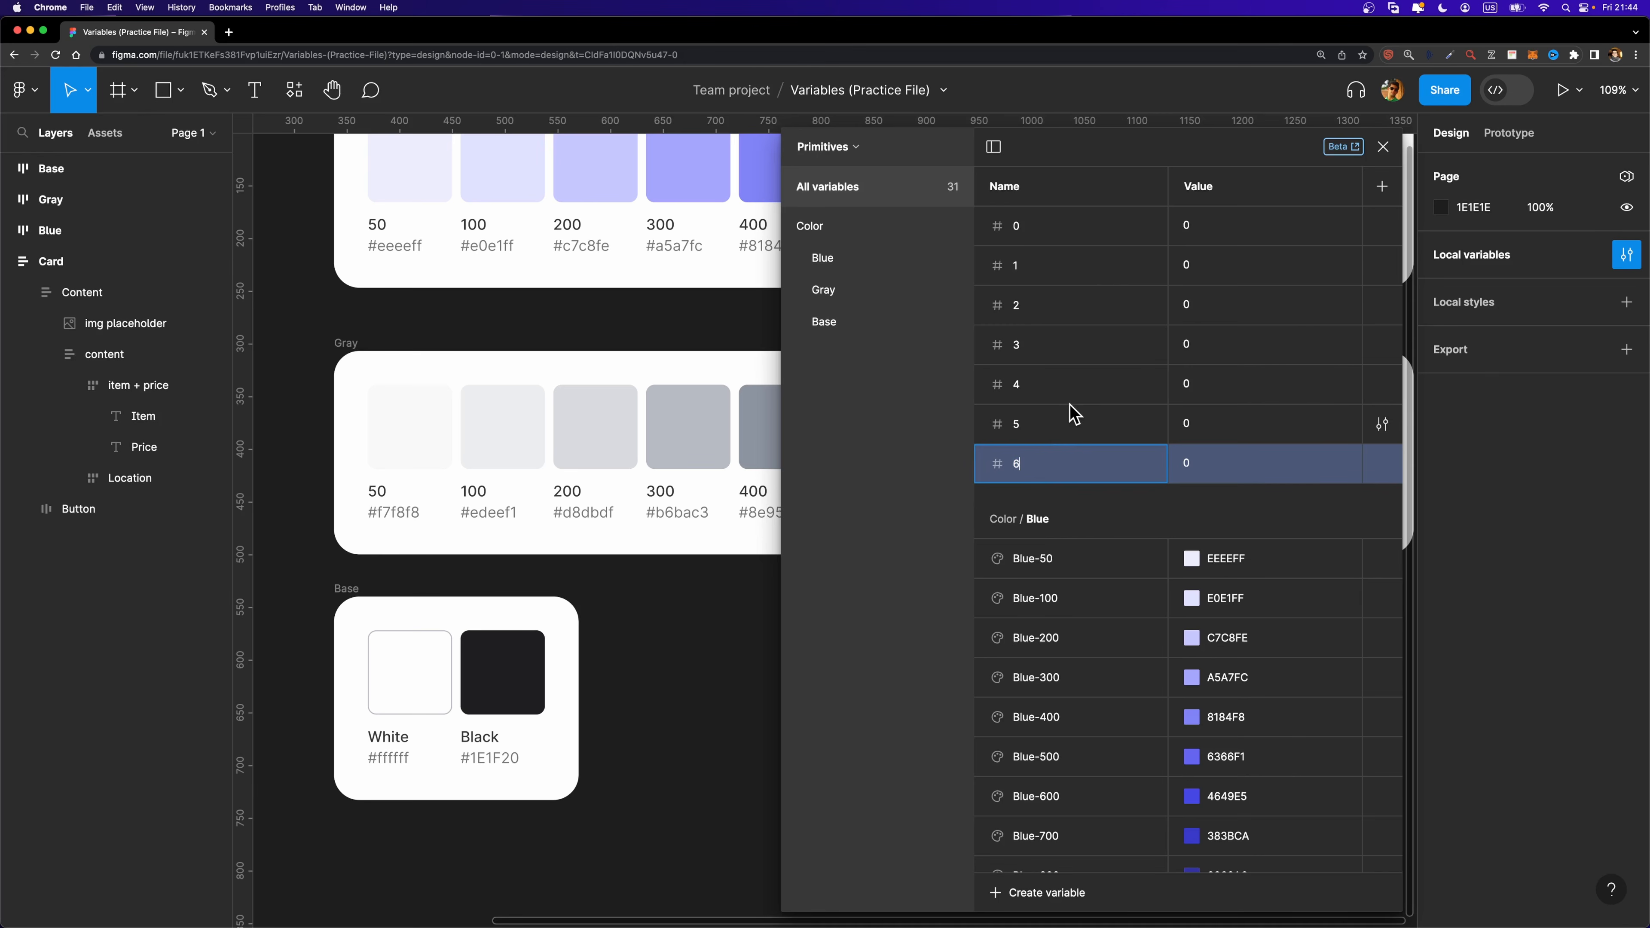
Set the values of number variables 1 through 6 to 4, 8, 12, 16, 20 and 24.
{"action": "left_click", "coordinate": [1098, 273]}
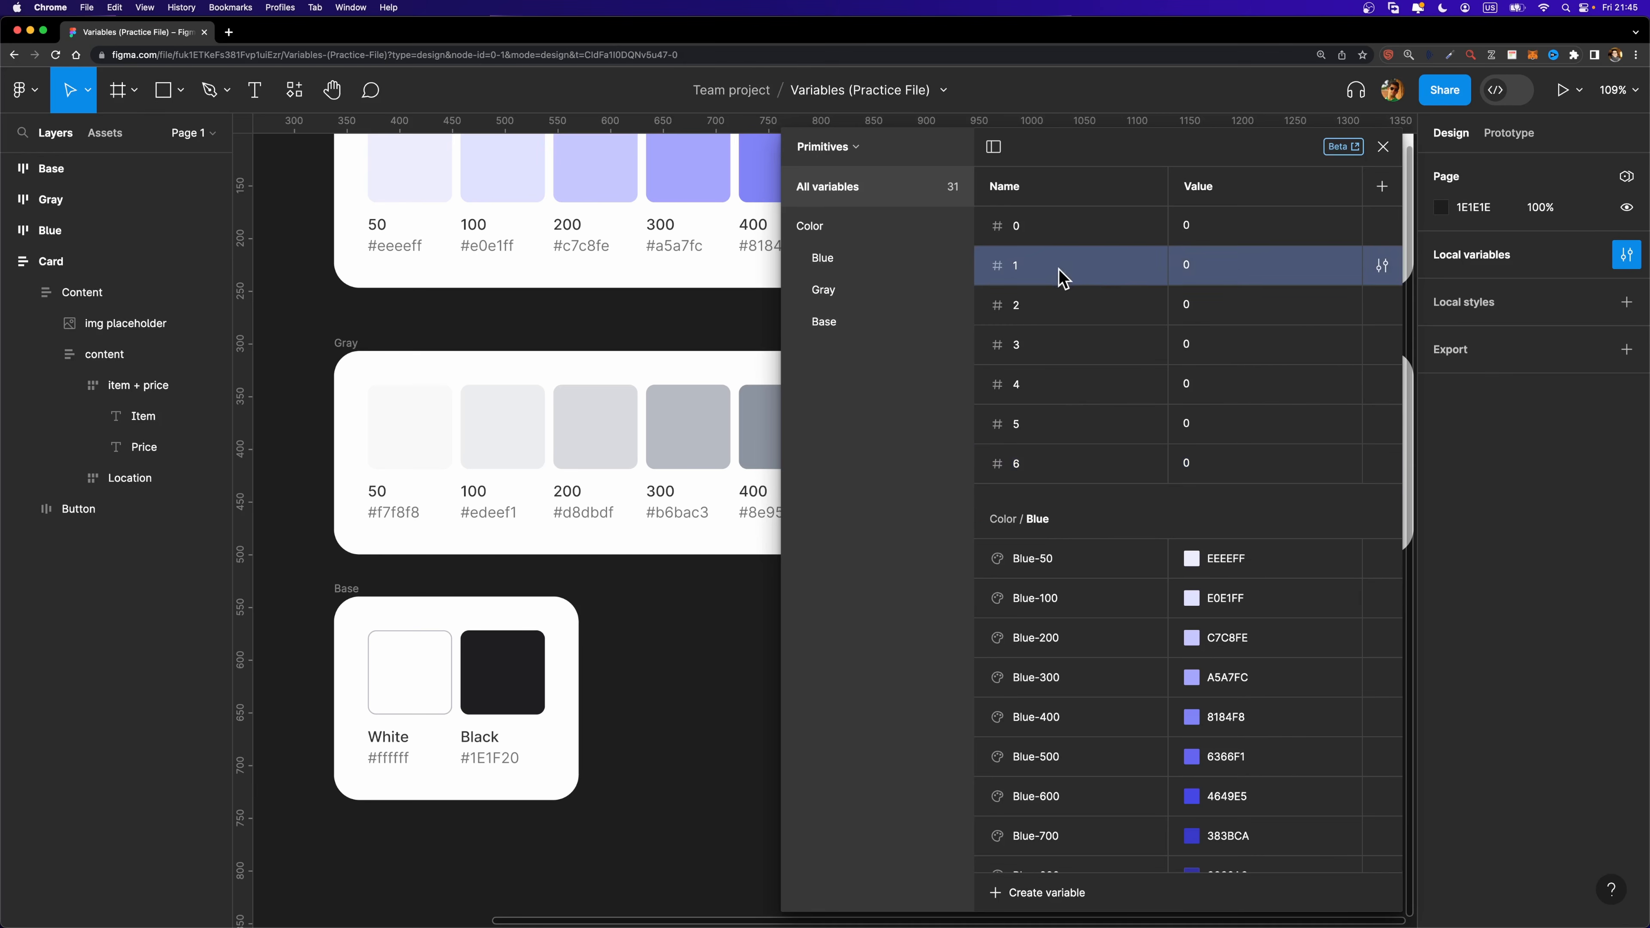
{"action": "left_click", "coordinate": [1204, 270]}
{"action": "type", "text": "4"}
{"action": "left_click", "coordinate": [1203, 310]}
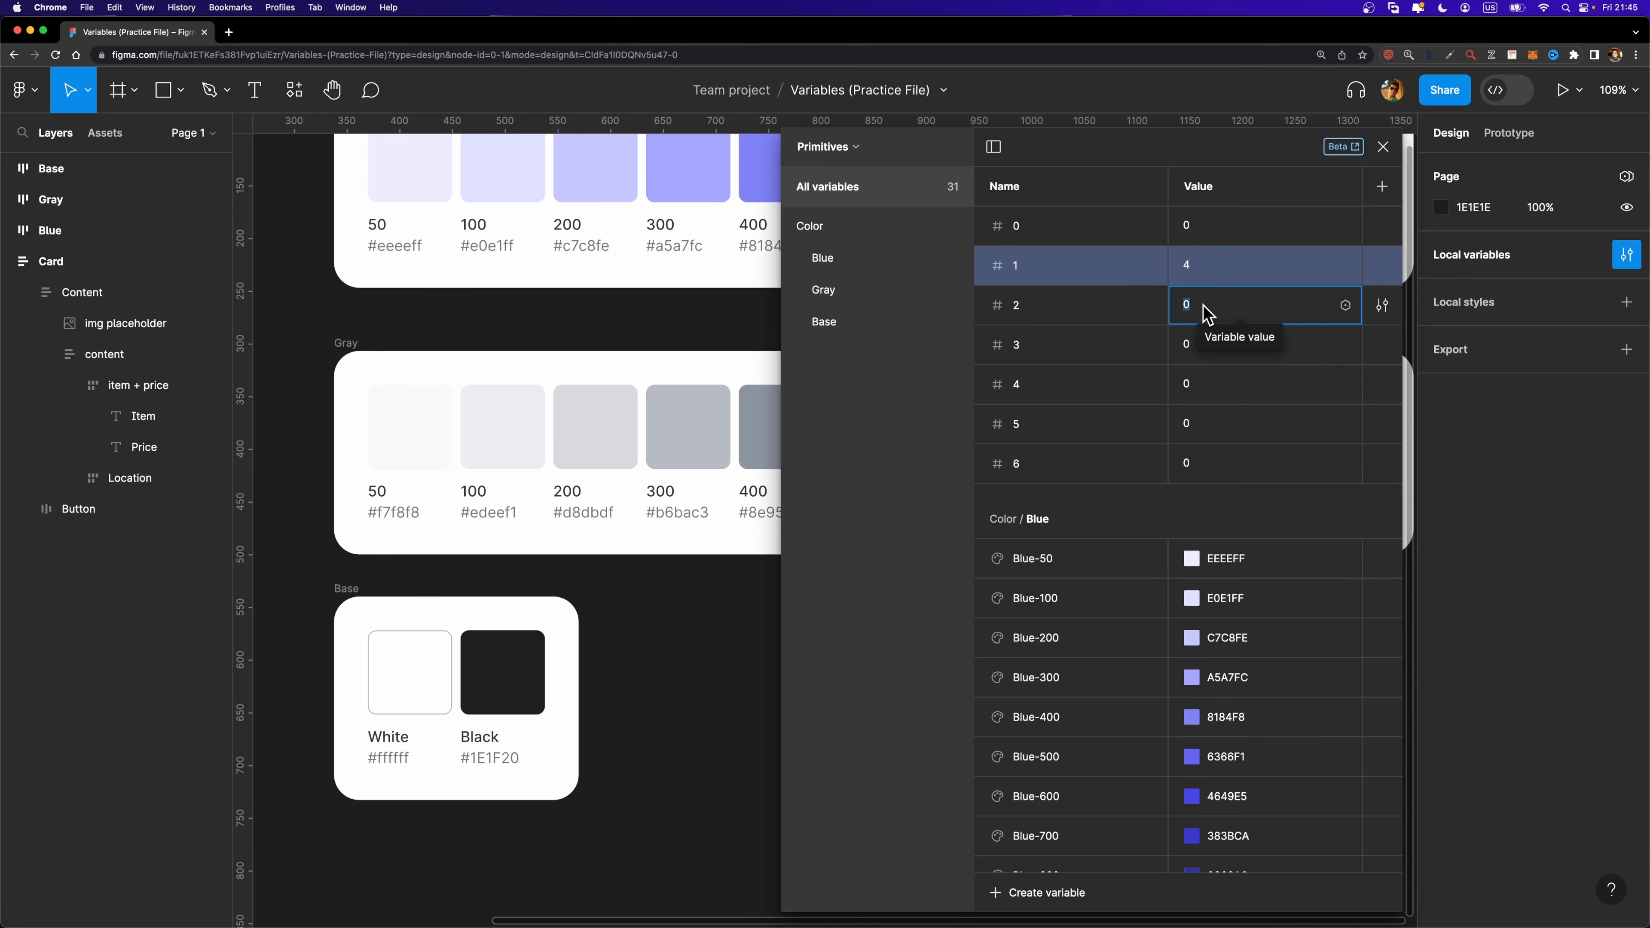
{"action": "type", "text": "8"}
{"action": "left_click", "coordinate": [1214, 346]}
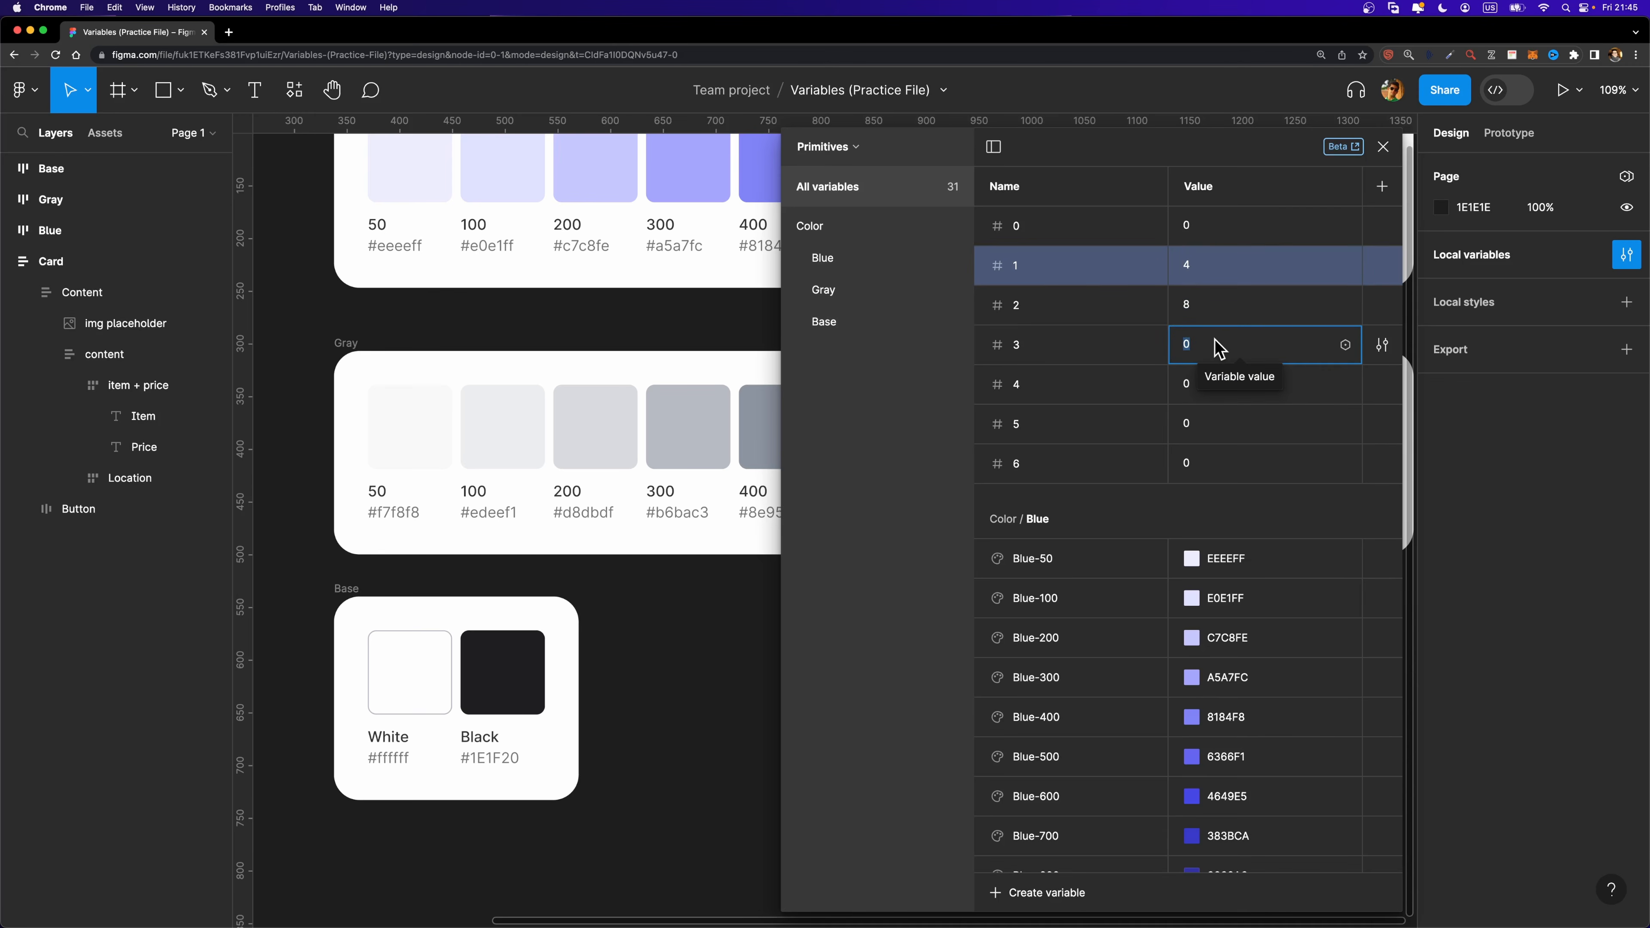
{"action": "type", "text": "12"}
{"action": "left_click", "coordinate": [1209, 391]}
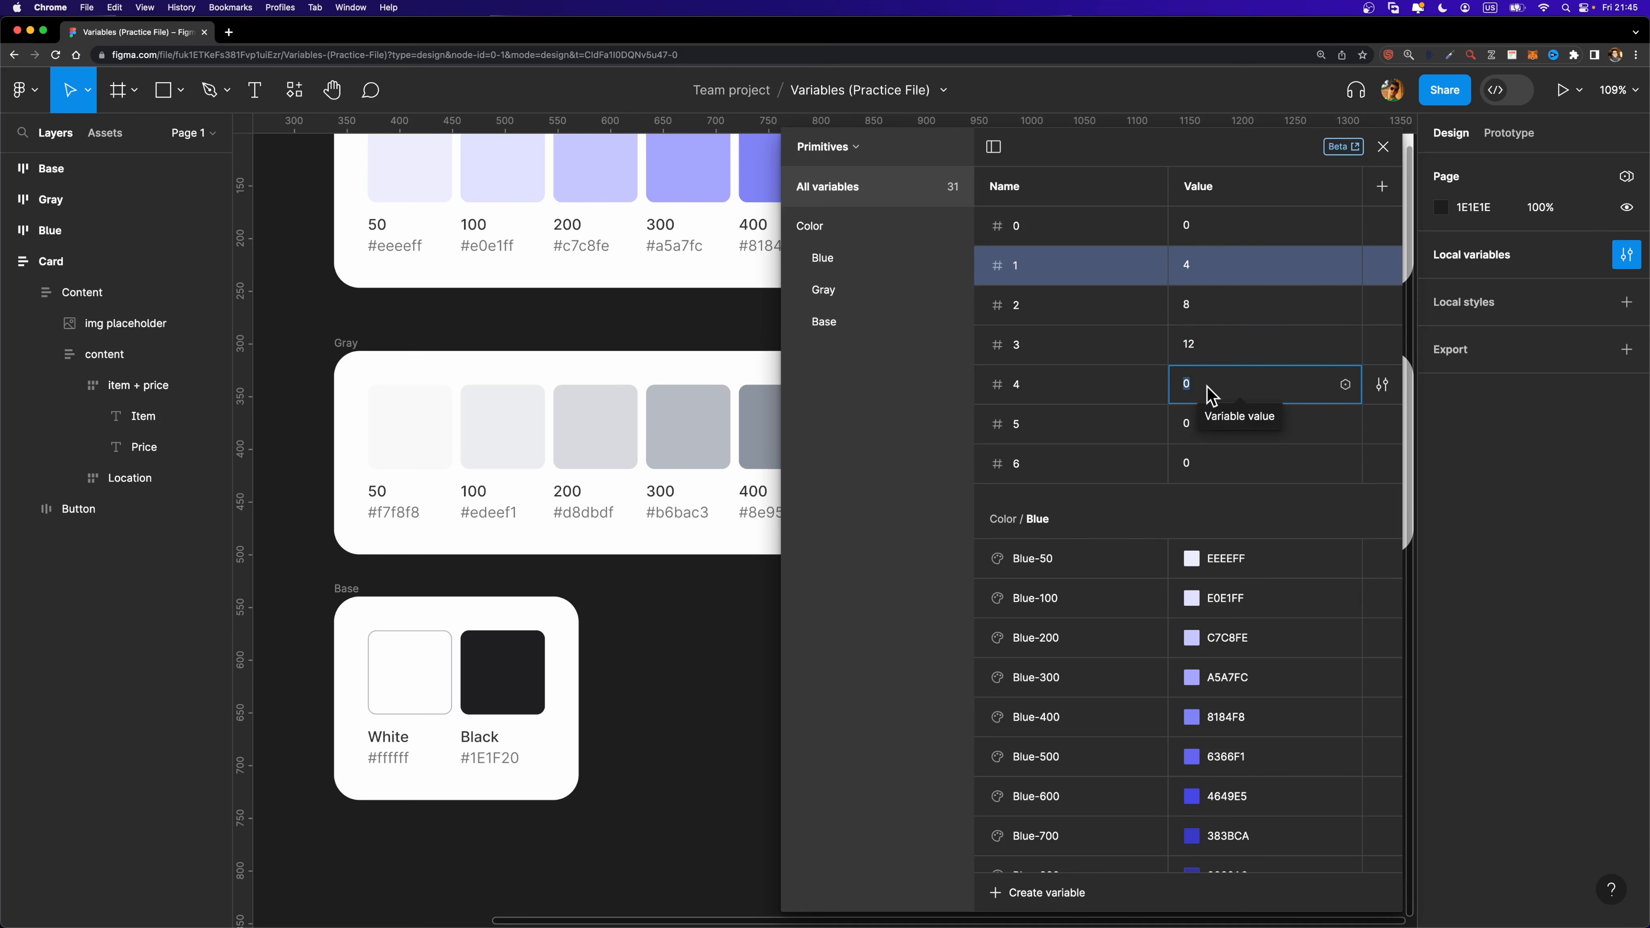
{"action": "type", "text": "16"}
{"action": "left_click", "coordinate": [1212, 429]}
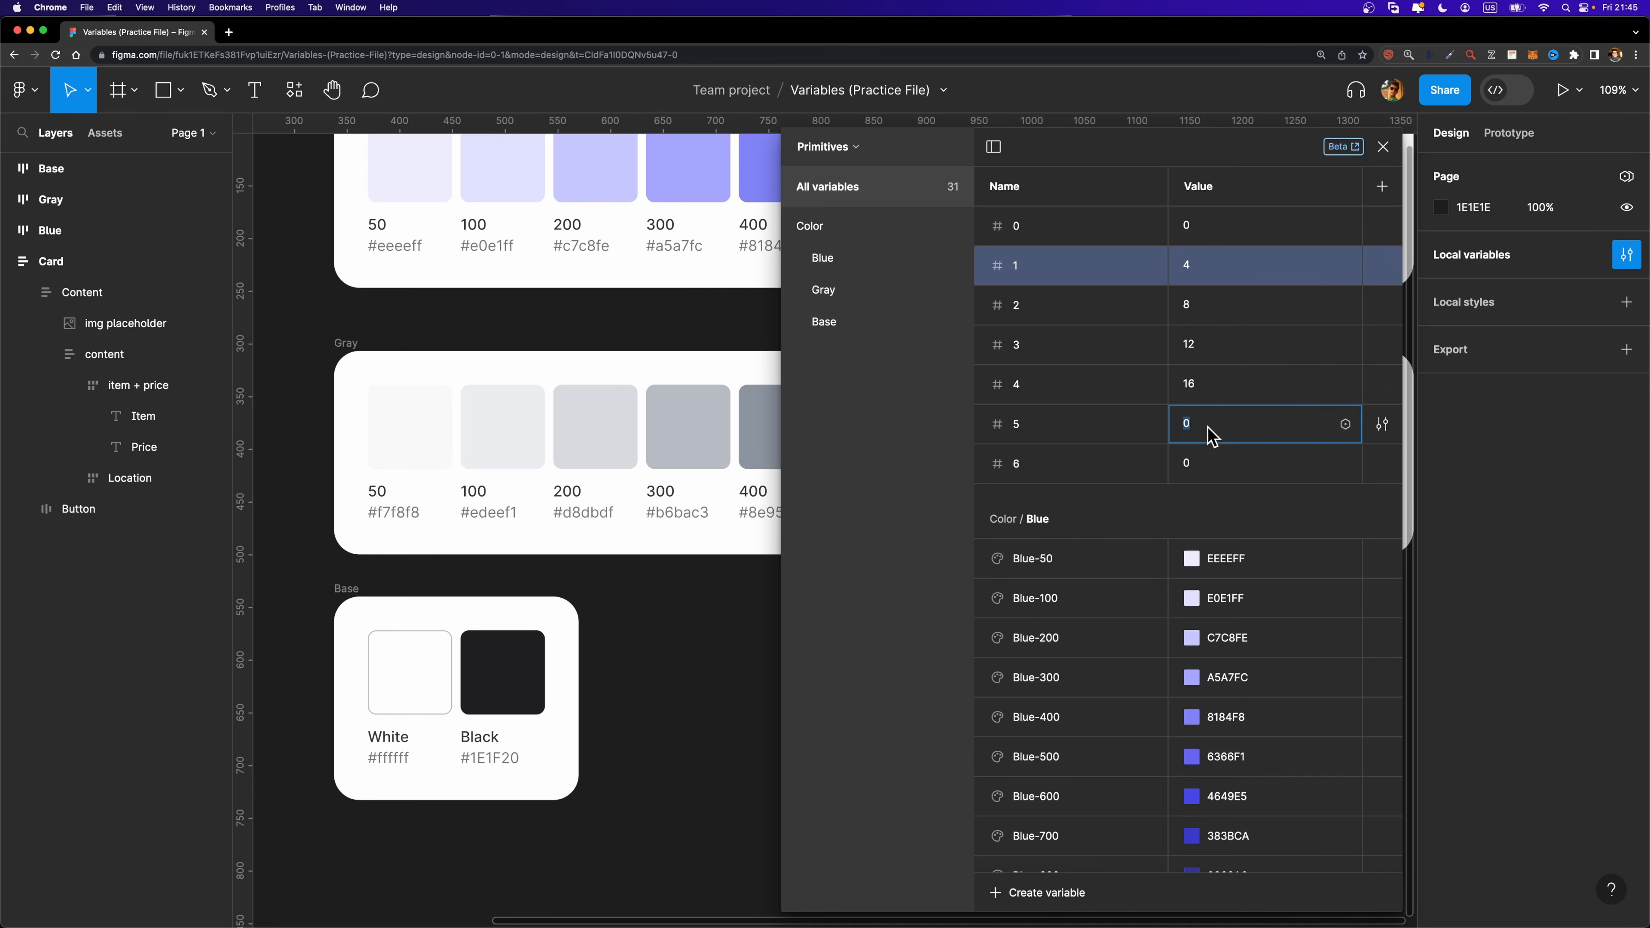
{"action": "type", "text": "20"}
{"action": "left_click", "coordinate": [1200, 462]}
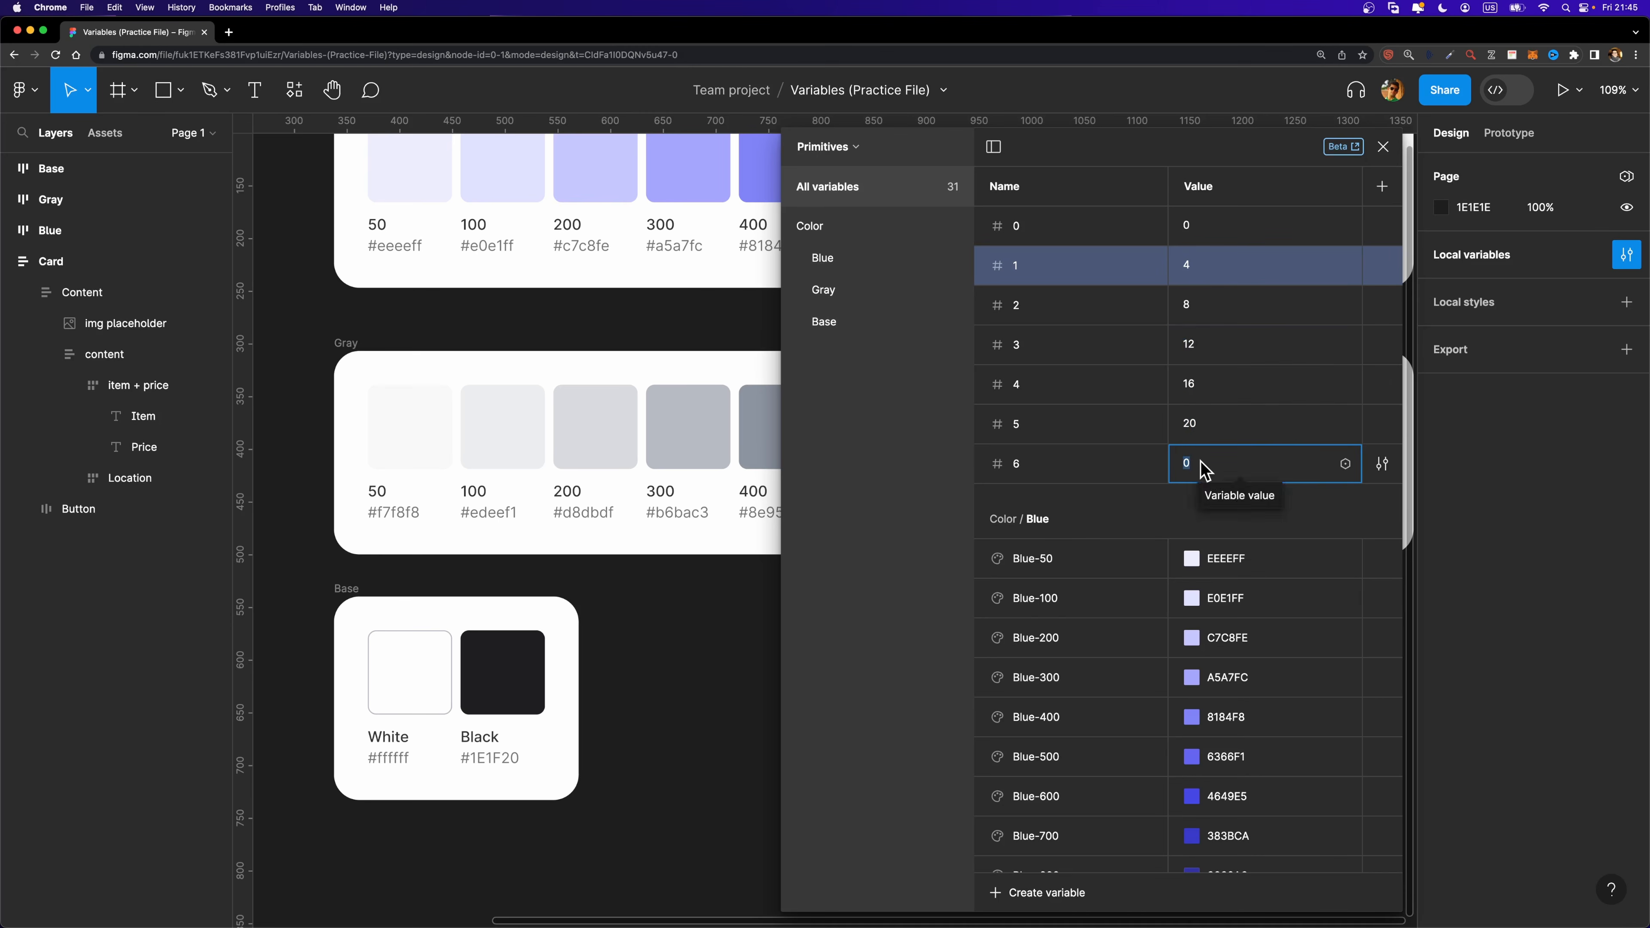
{"action": "type", "text": "24"}
Group the number variables 0 through 6 into a new group named Spacing.
{"action": "left_click", "coordinate": [1071, 467]}
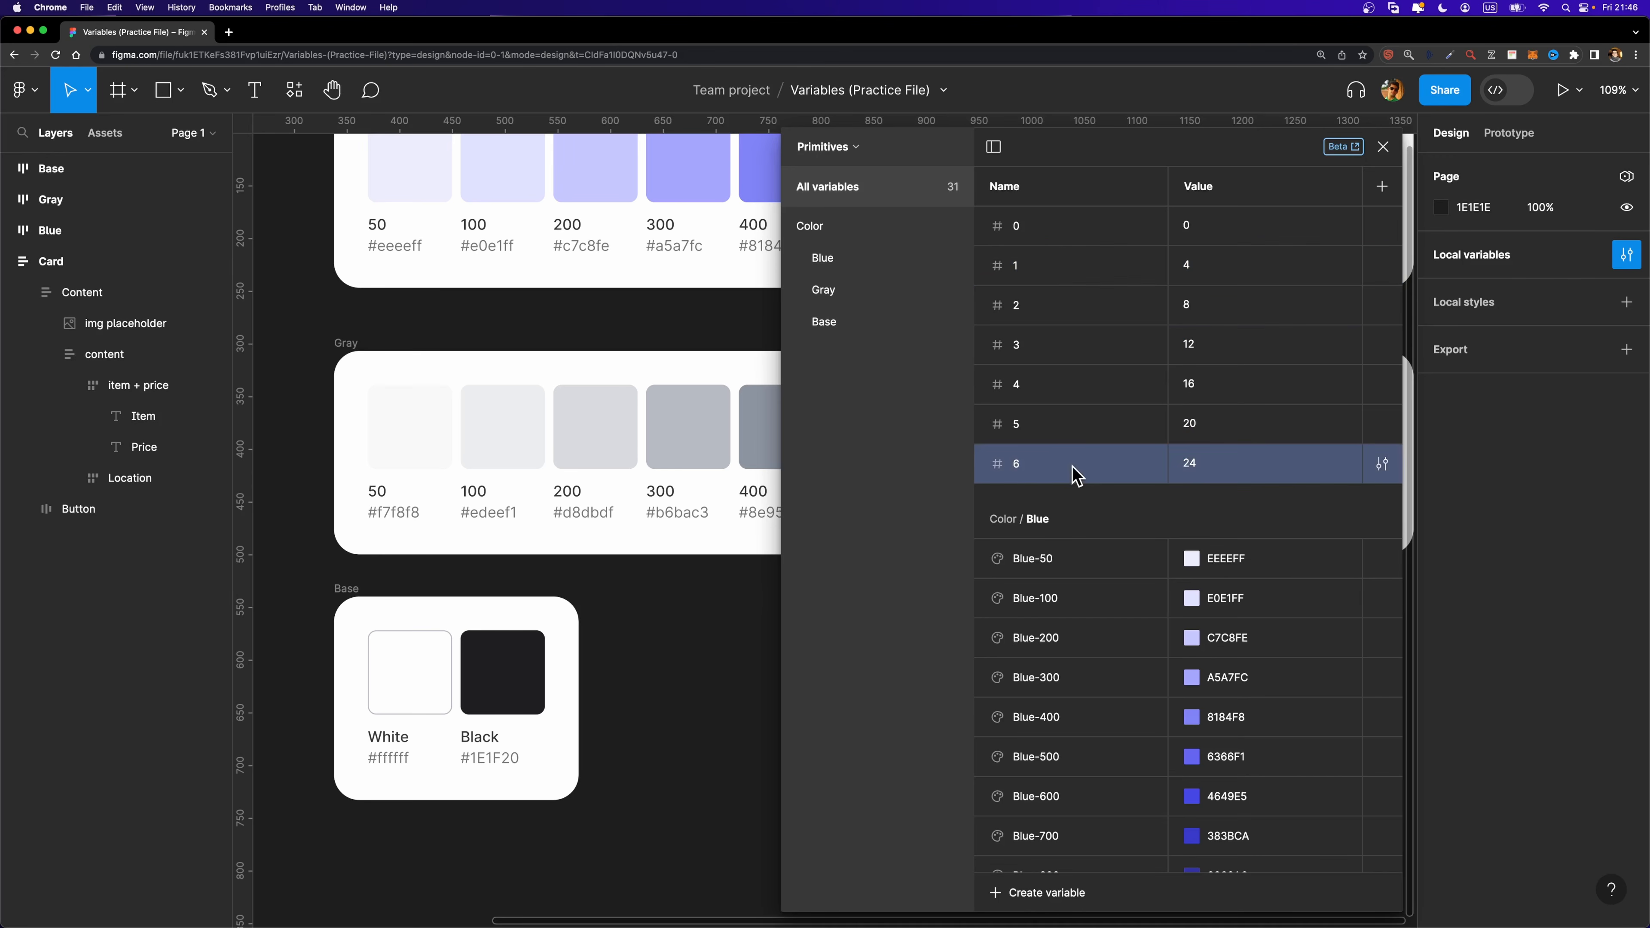
{"action": "left_click", "coordinate": [1055, 231], "text": "shift"}
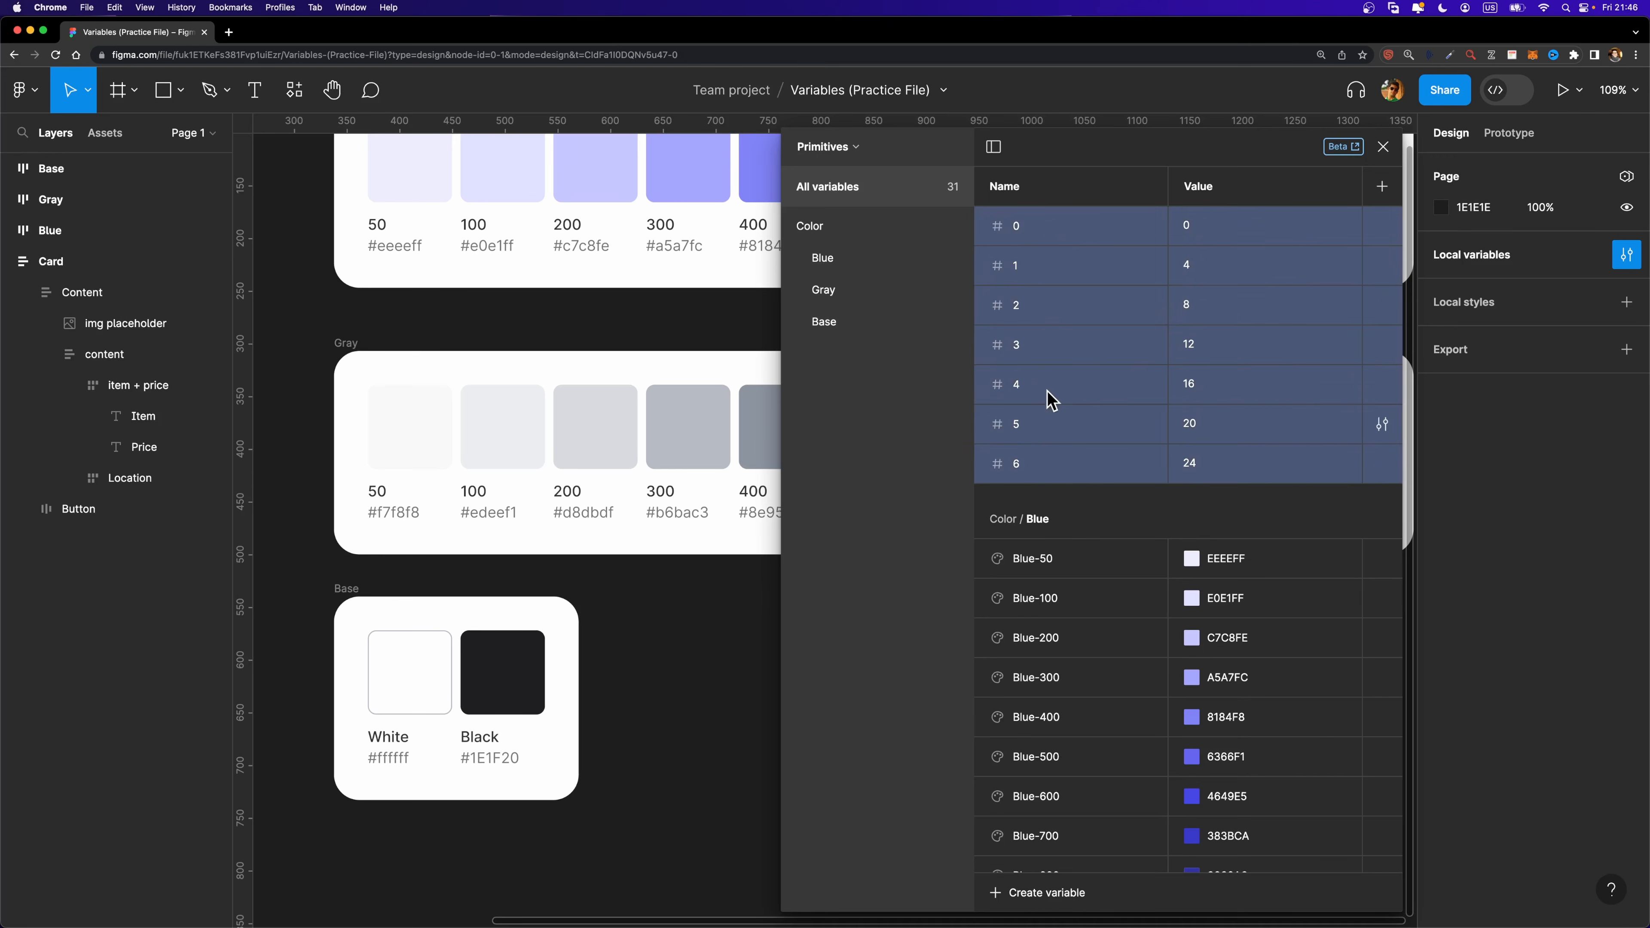
{"action": "right_click", "coordinate": [1049, 315]}
{"action": "left_click", "coordinate": [1072, 328]}
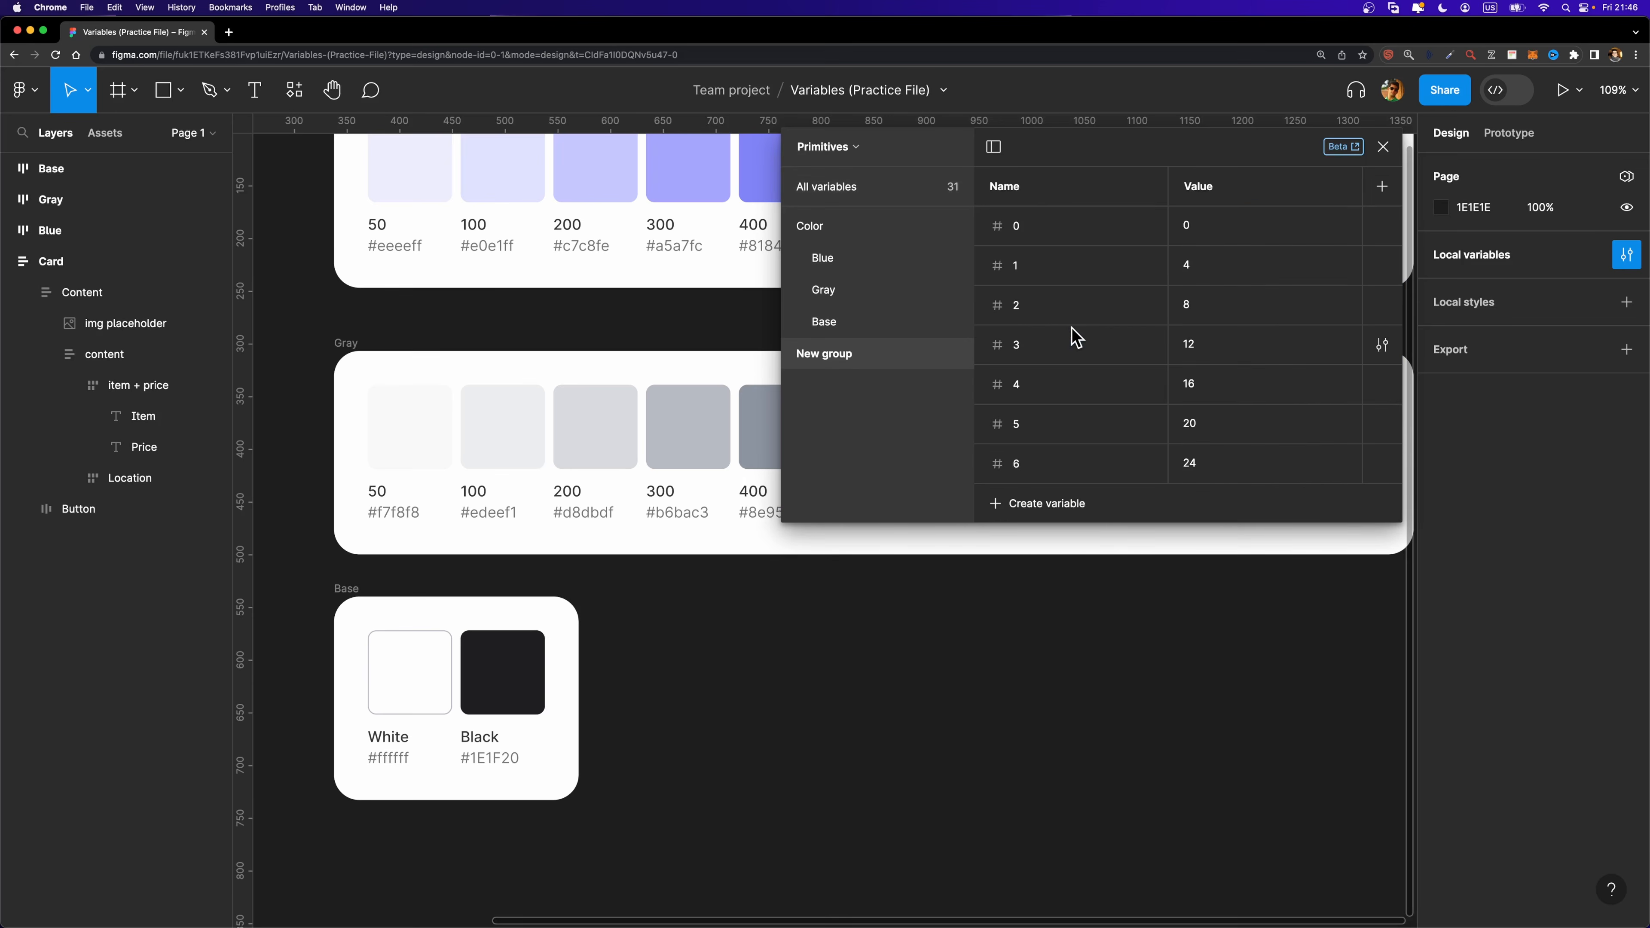
{"action": "double_click", "coordinate": [843, 356]}
{"action": "type", "text": "Spacing"}
{"action": "key", "text": "Return"}
Examine the properties of the card's Add to cart button and close the variables window.
{"action": "left_click", "coordinate": [791, 227]}
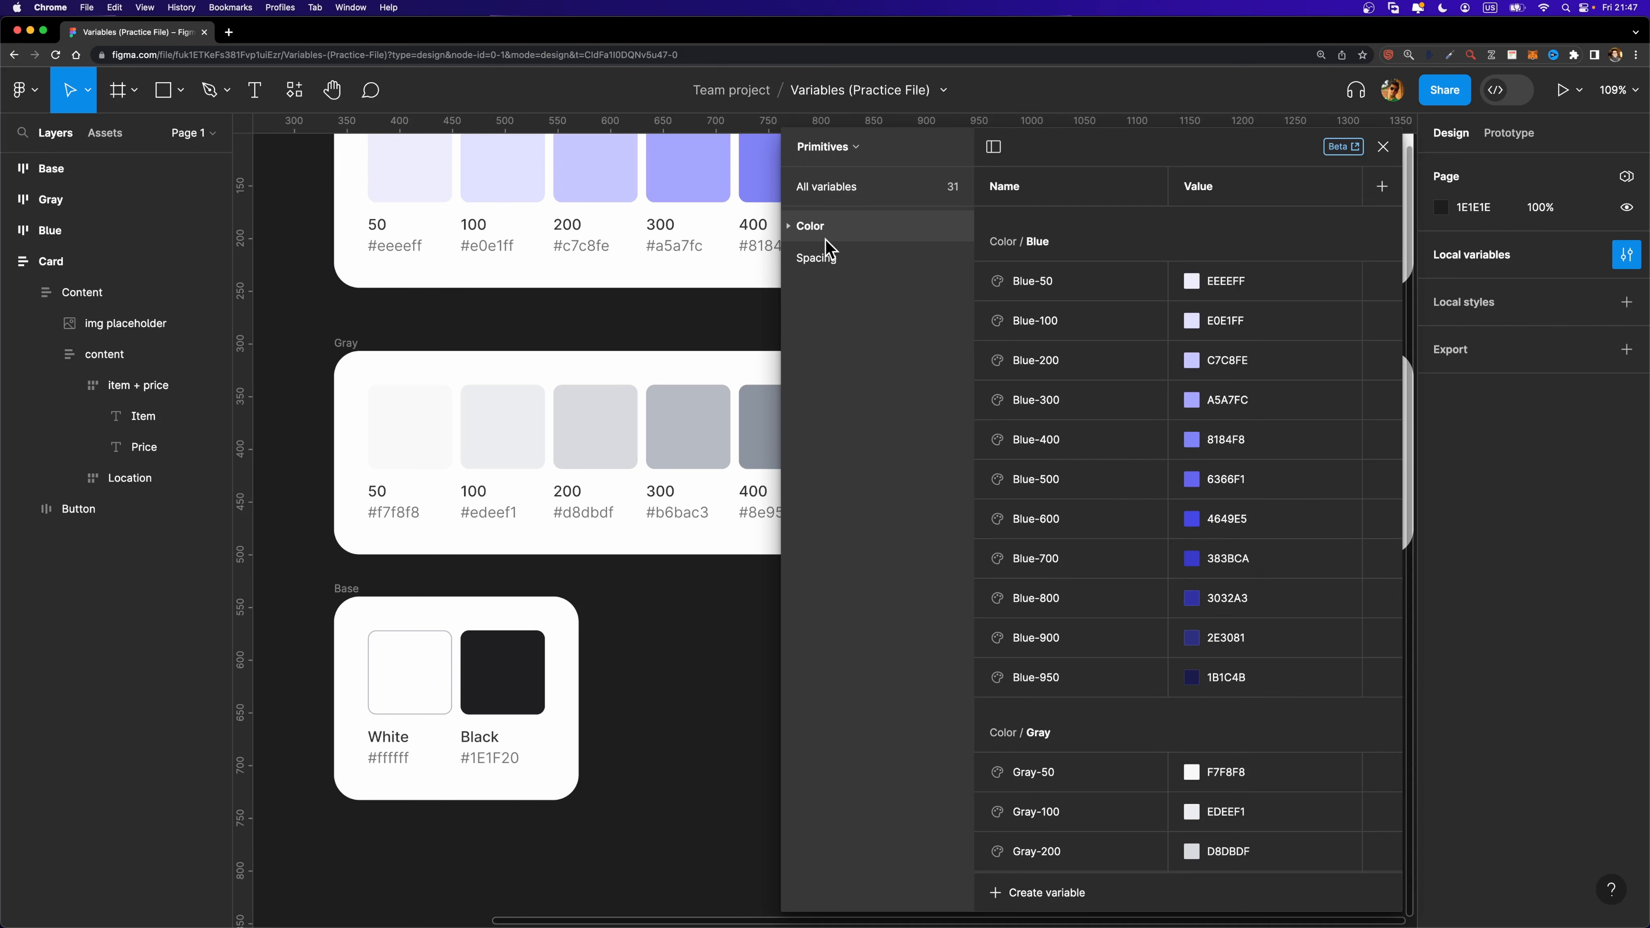
{"action": "scroll", "coordinate": [644, 324], "scroll_direction": "down", "scroll_amount": 5}
{"action": "scroll", "coordinate": [643, 323], "scroll_direction": "down", "scroll_amount": 1}
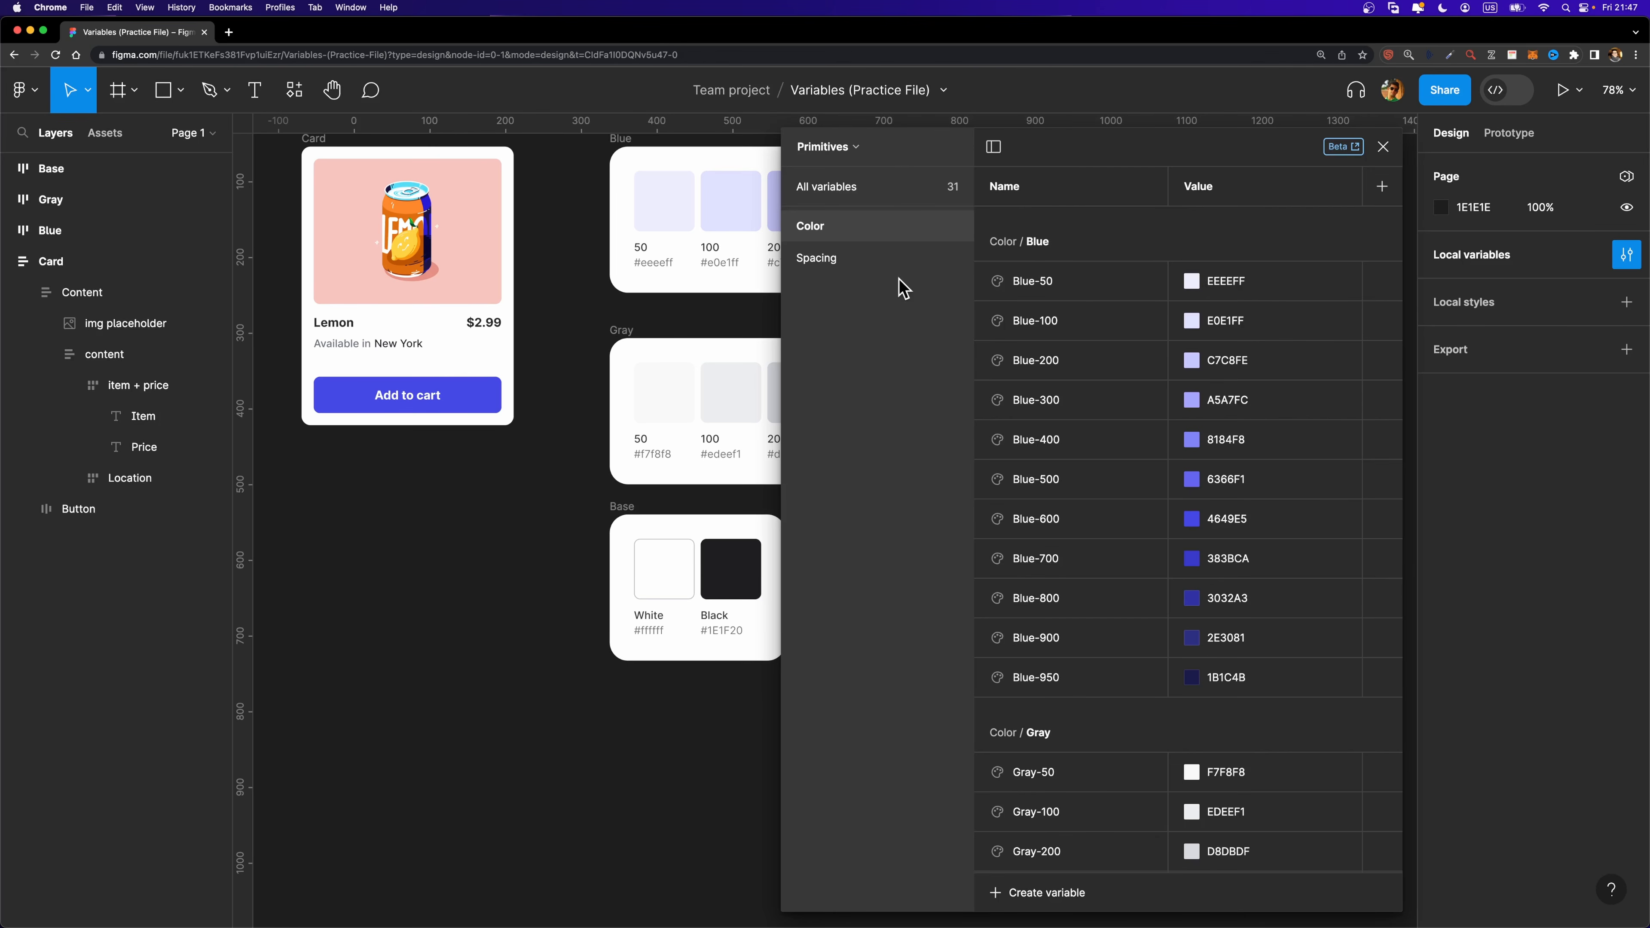
{"action": "scroll", "coordinate": [377, 429], "scroll_direction": "left", "scroll_amount": 5}
{"action": "left_click", "coordinate": [585, 403]}
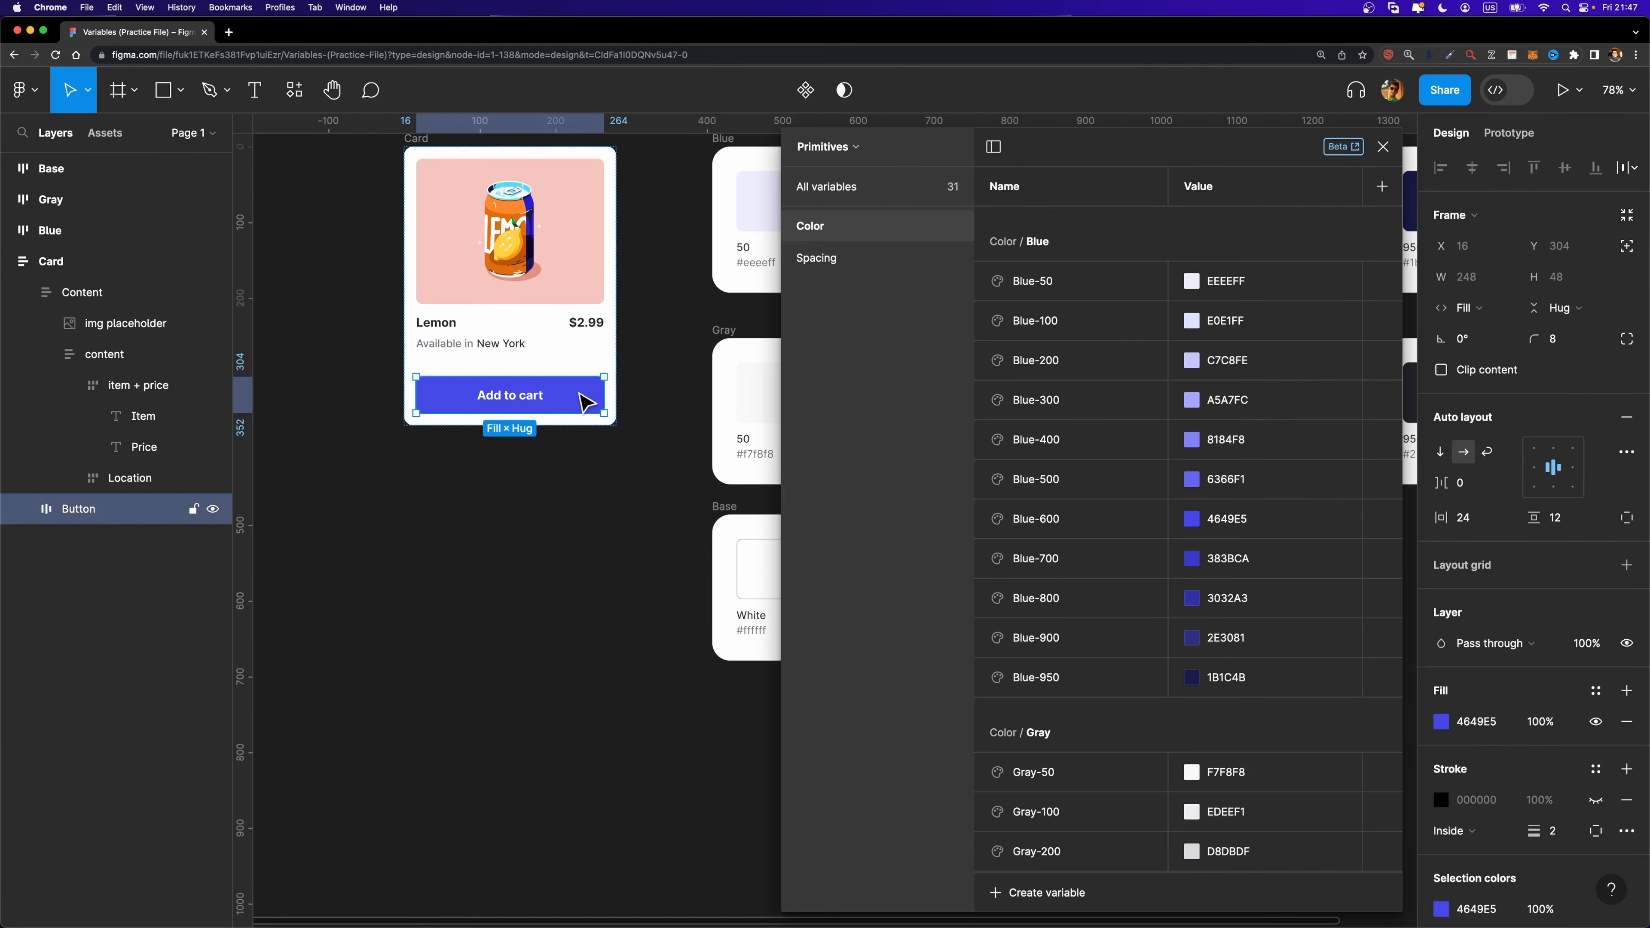
{"action": "left_click", "coordinate": [1384, 148]}
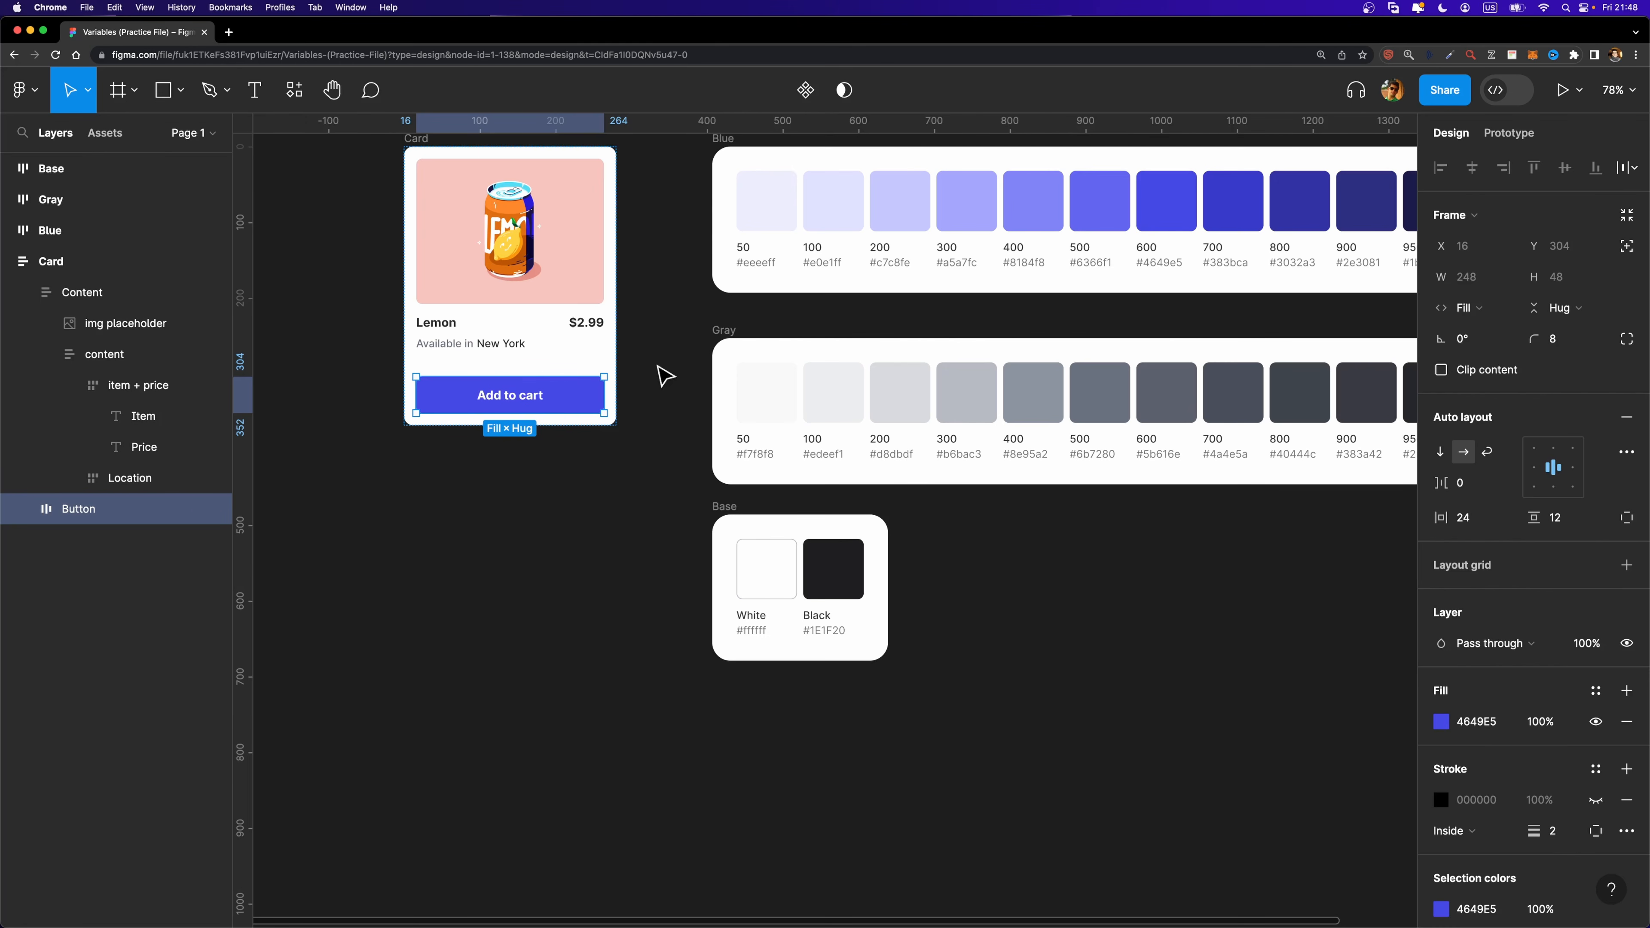
{"action": "left_click", "coordinate": [656, 267]}
Open the local variables, switch to the empty collection named Collection, and rename it Tokens.
{"action": "left_click", "coordinate": [1629, 259]}
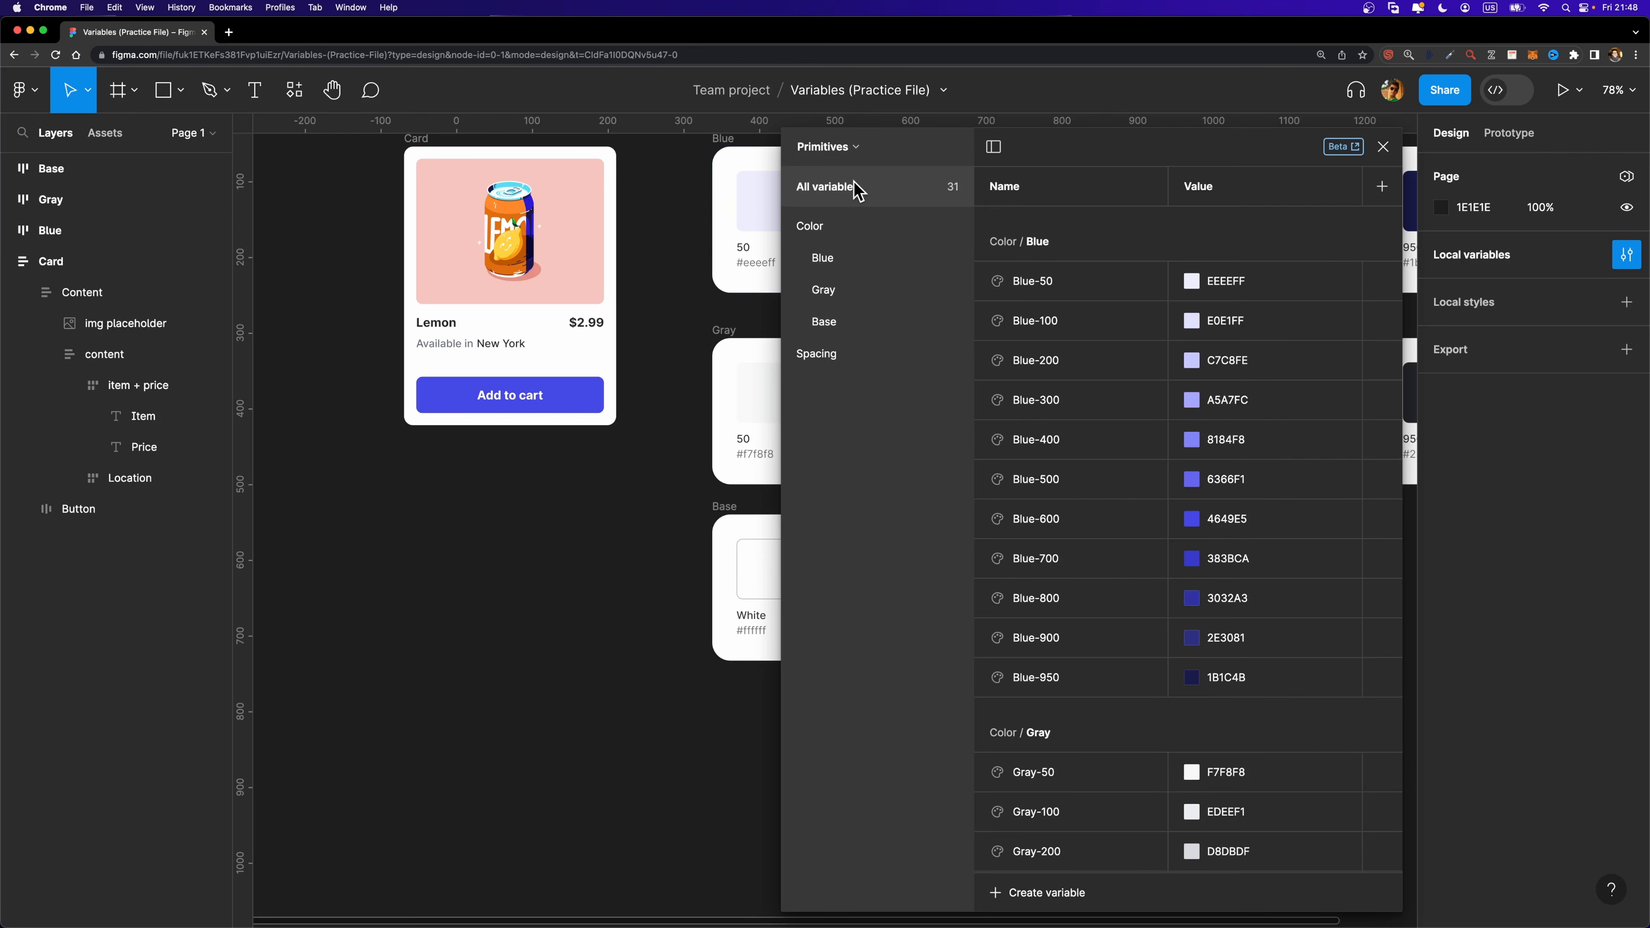
{"action": "left_click", "coordinate": [864, 147]}
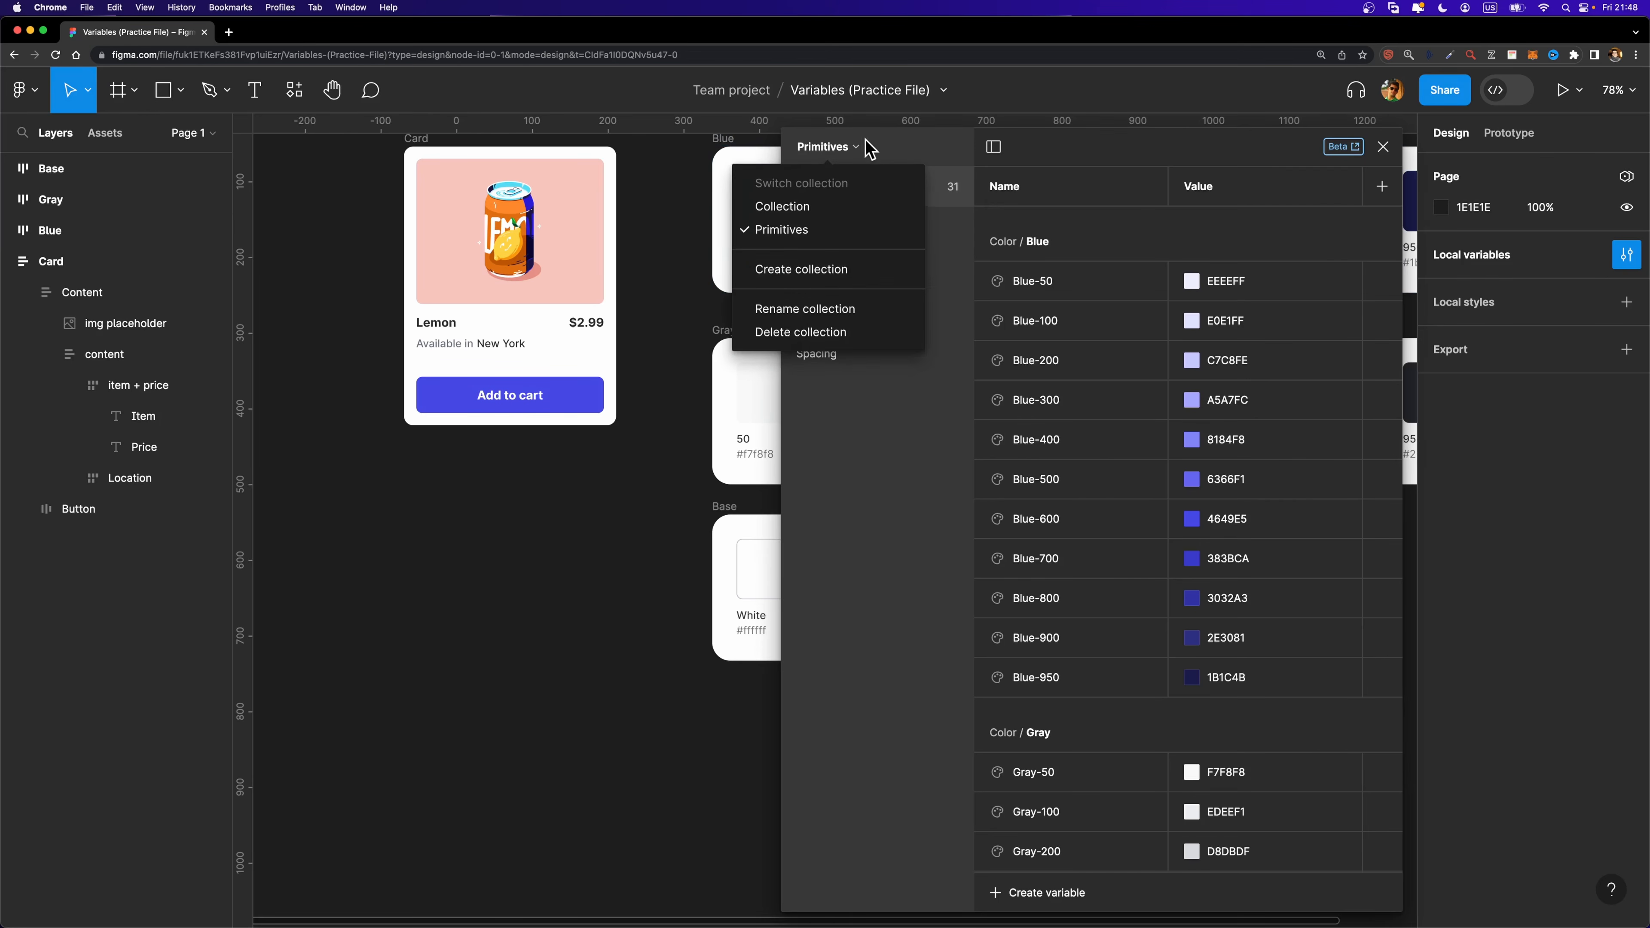
{"action": "left_click", "coordinate": [811, 208]}
{"action": "left_click", "coordinate": [845, 151]}
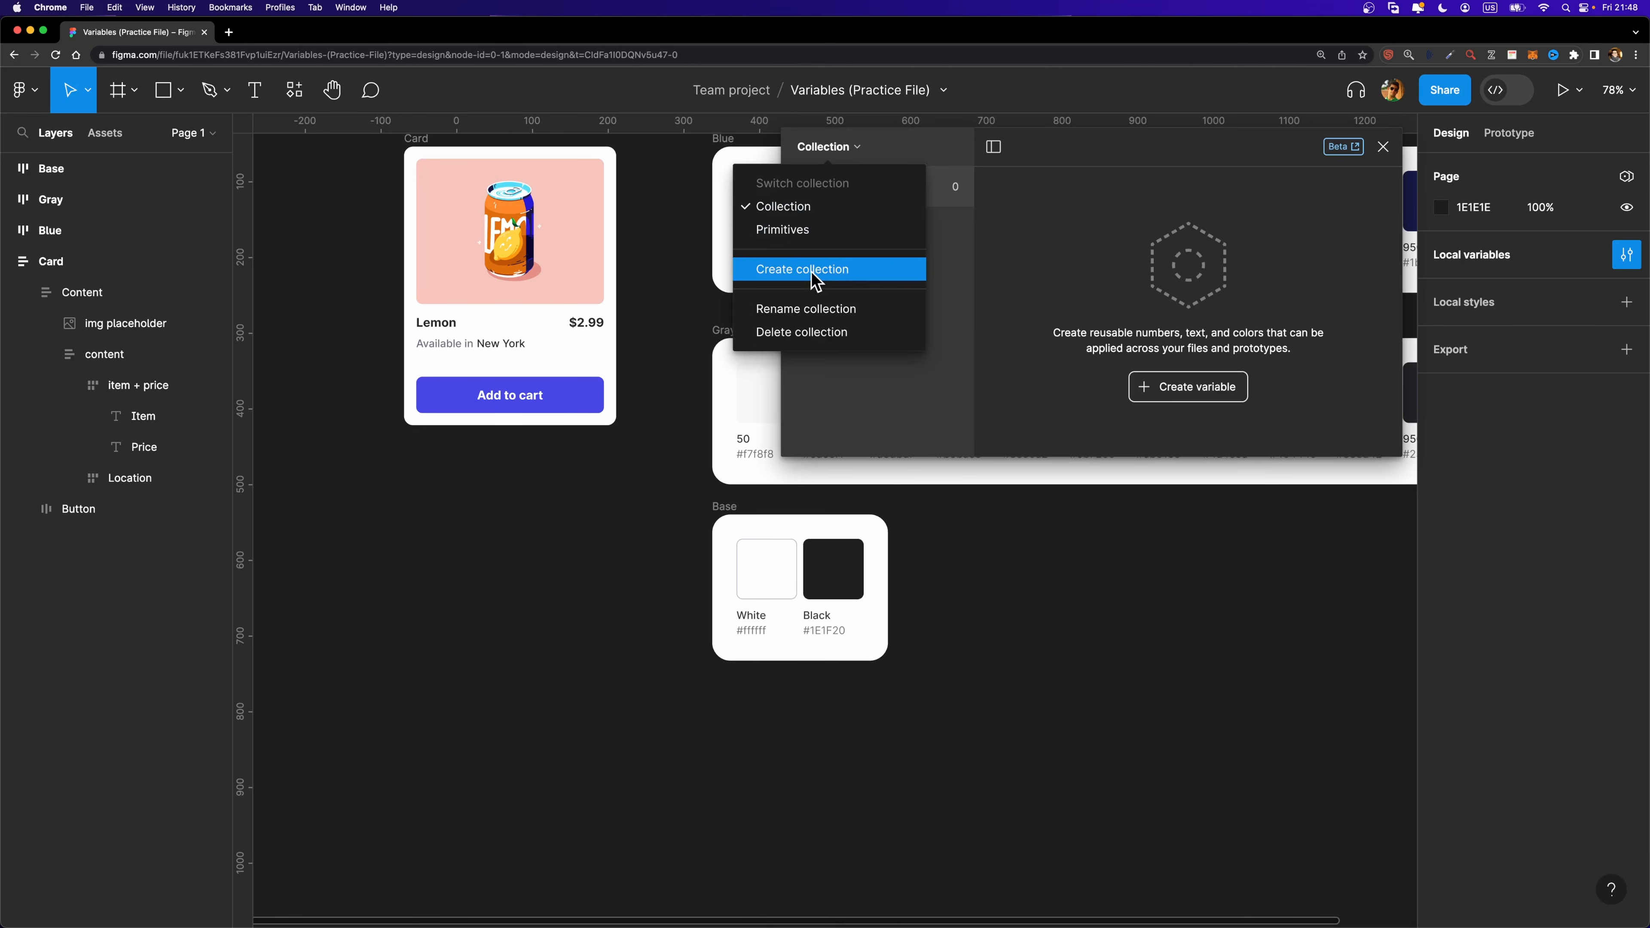
{"action": "left_click", "coordinate": [810, 310]}
{"action": "type", "text": "Tokens"}
{"action": "key", "text": "Return"}
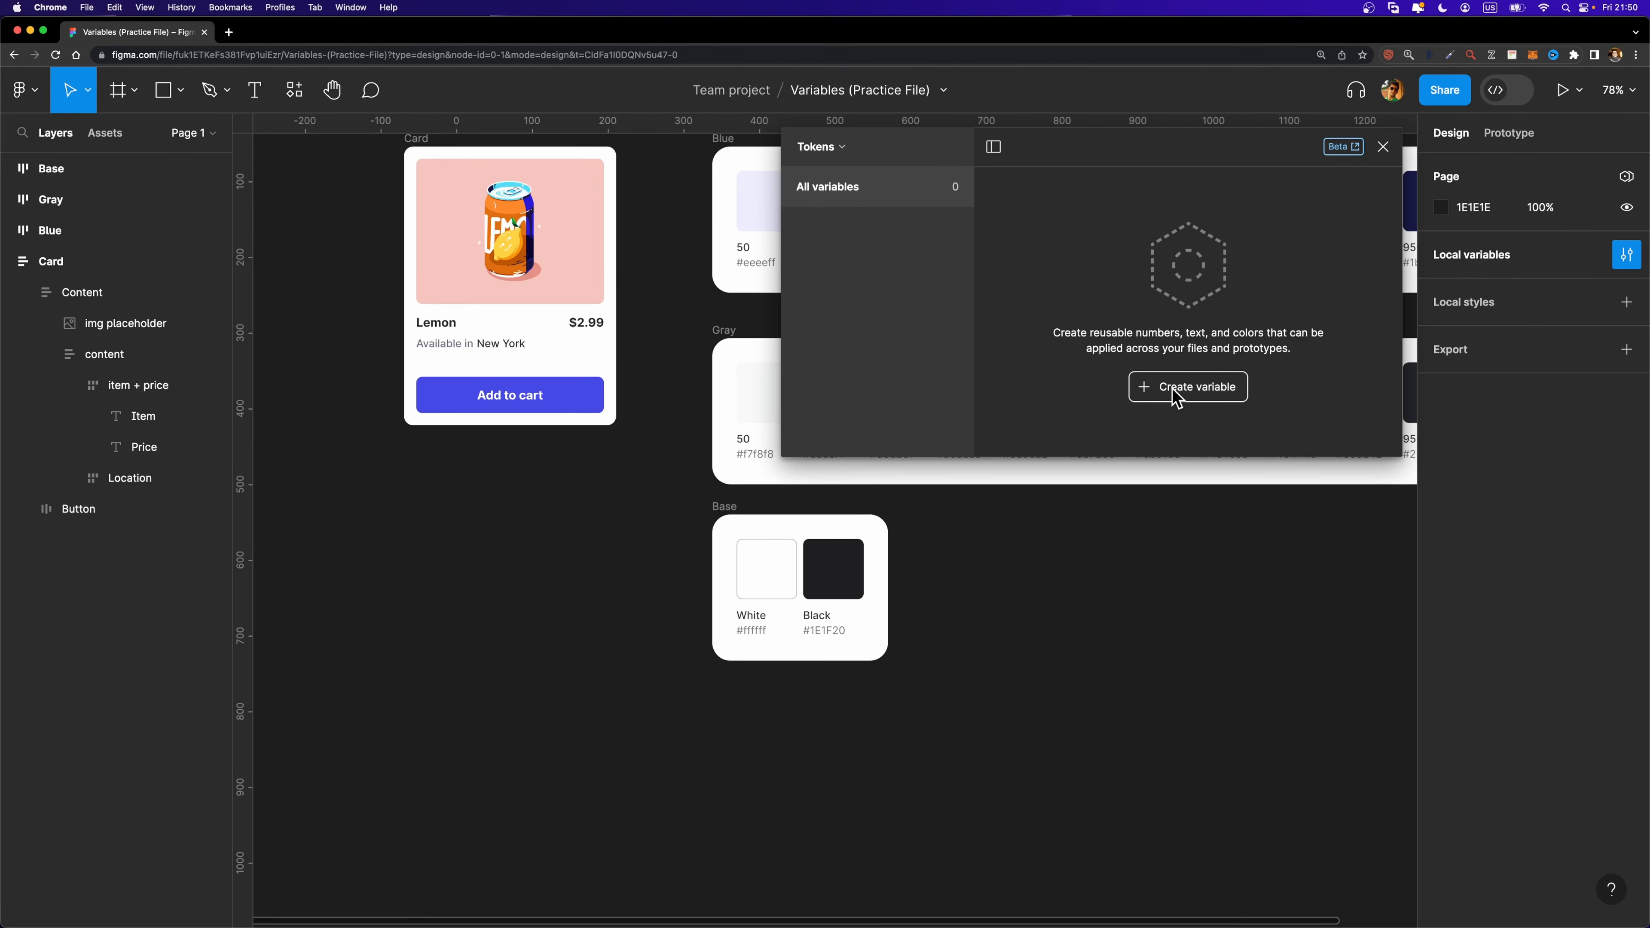
Create a color variable named surface-primary in the Tokens collection.
{"action": "left_click", "coordinate": [1185, 393]}
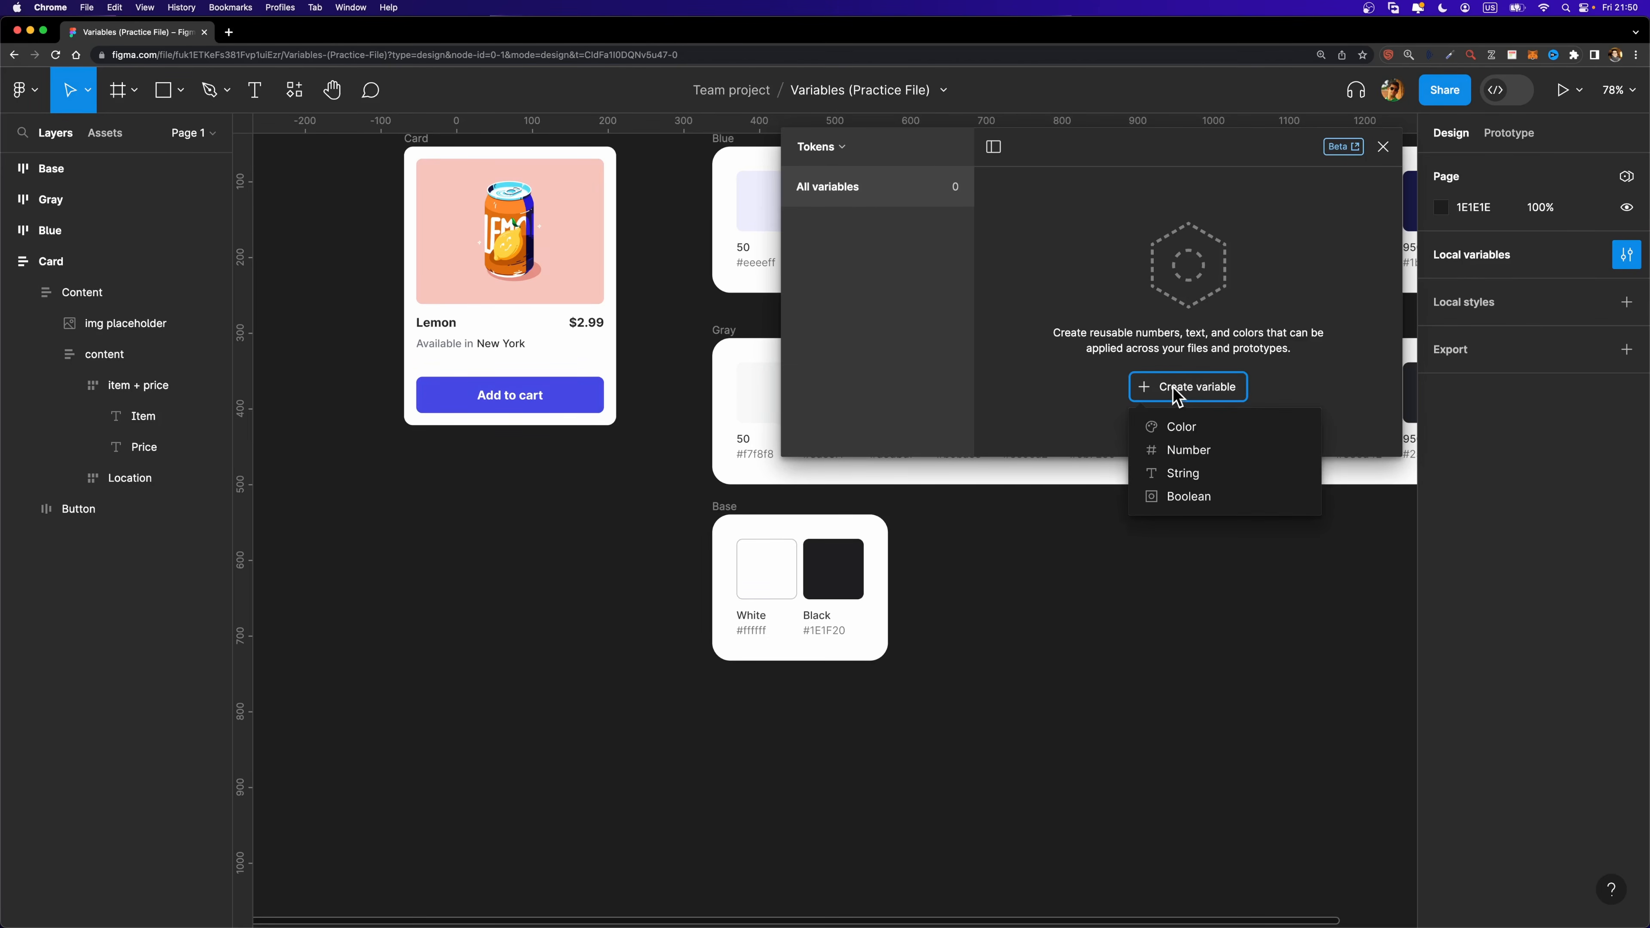
{"action": "left_click", "coordinate": [1171, 428]}
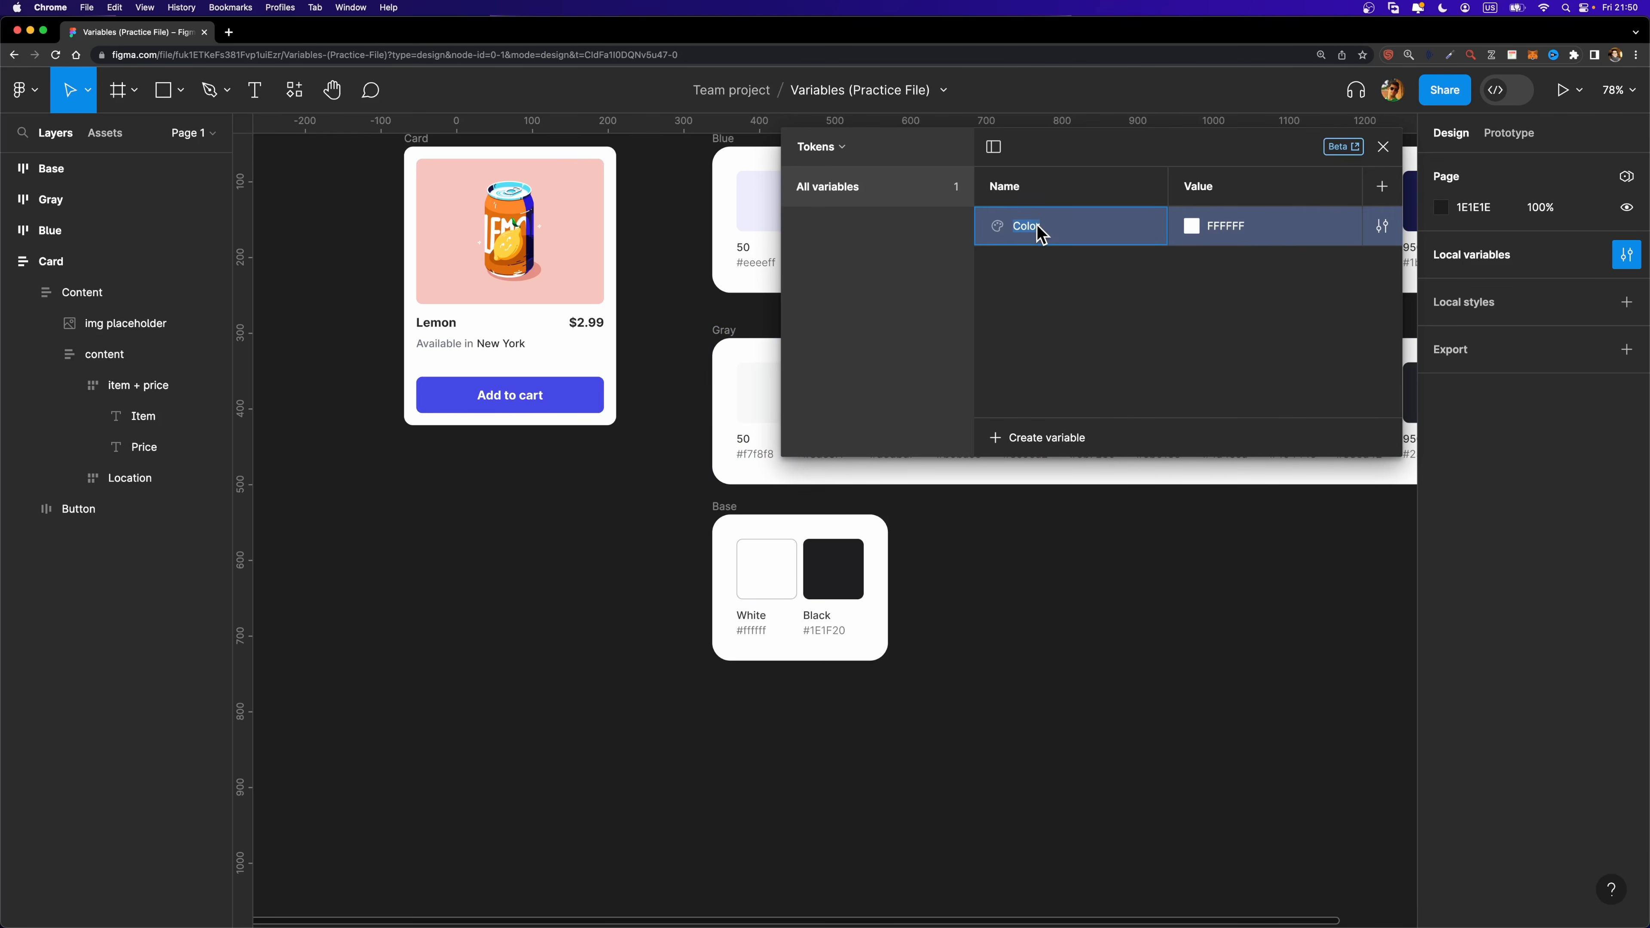
{"action": "type", "text": "surface-primary"}
{"action": "key", "text": "Return"}
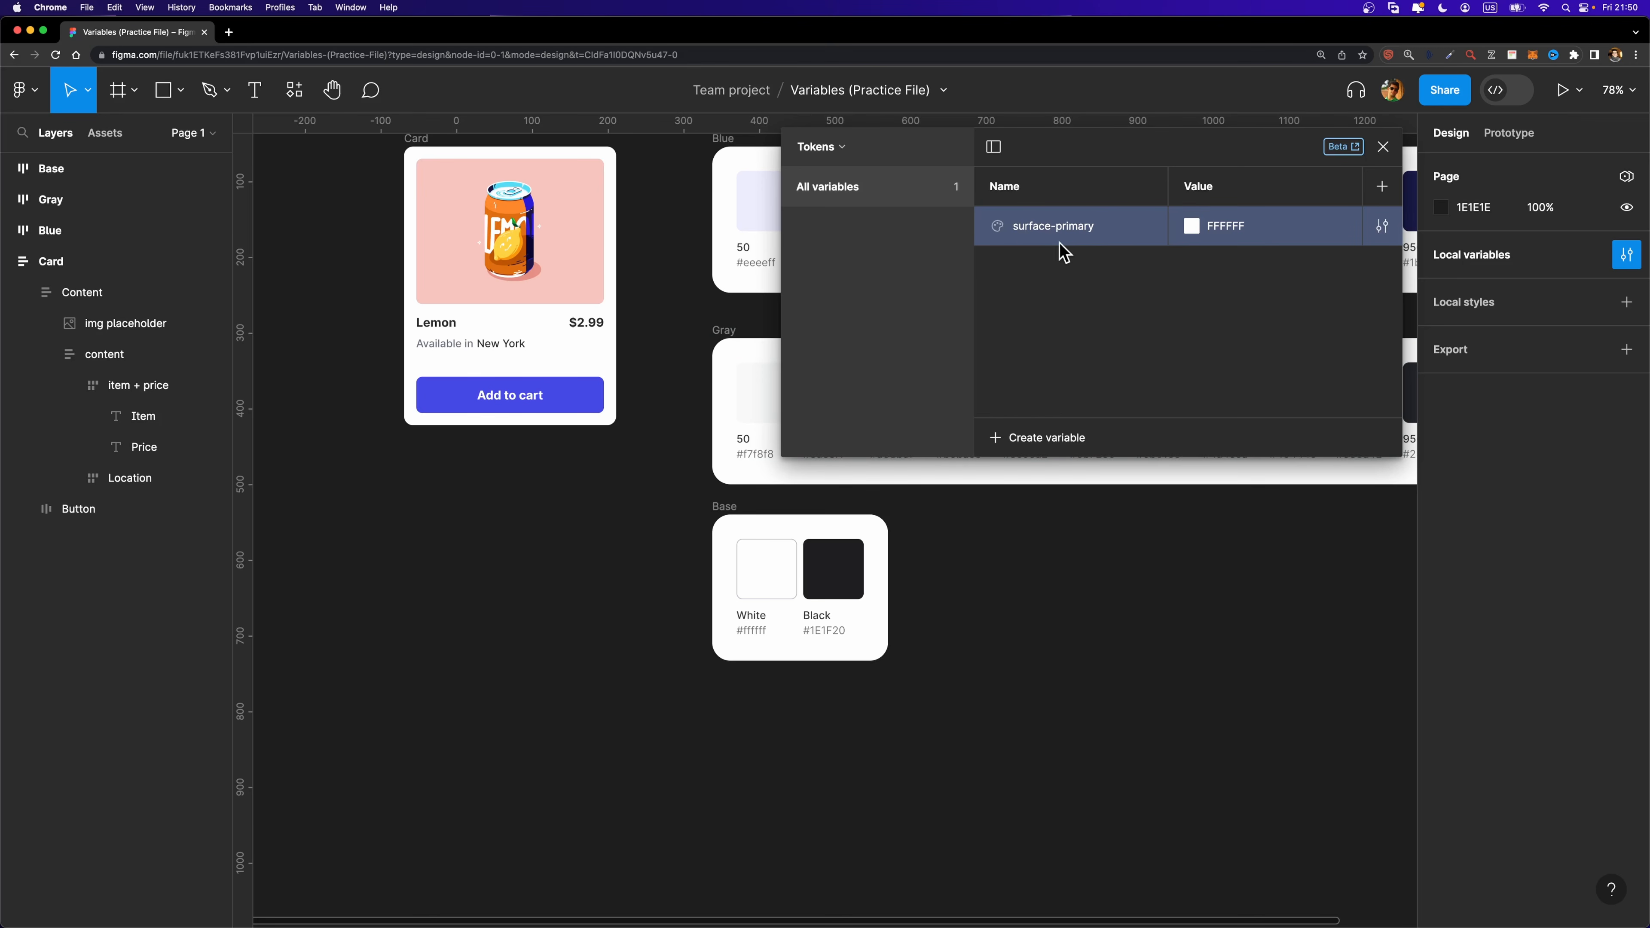
Select the Card frame on the canvas and examine its fill and the available variable collections.
{"action": "left_click", "coordinate": [404, 139]}
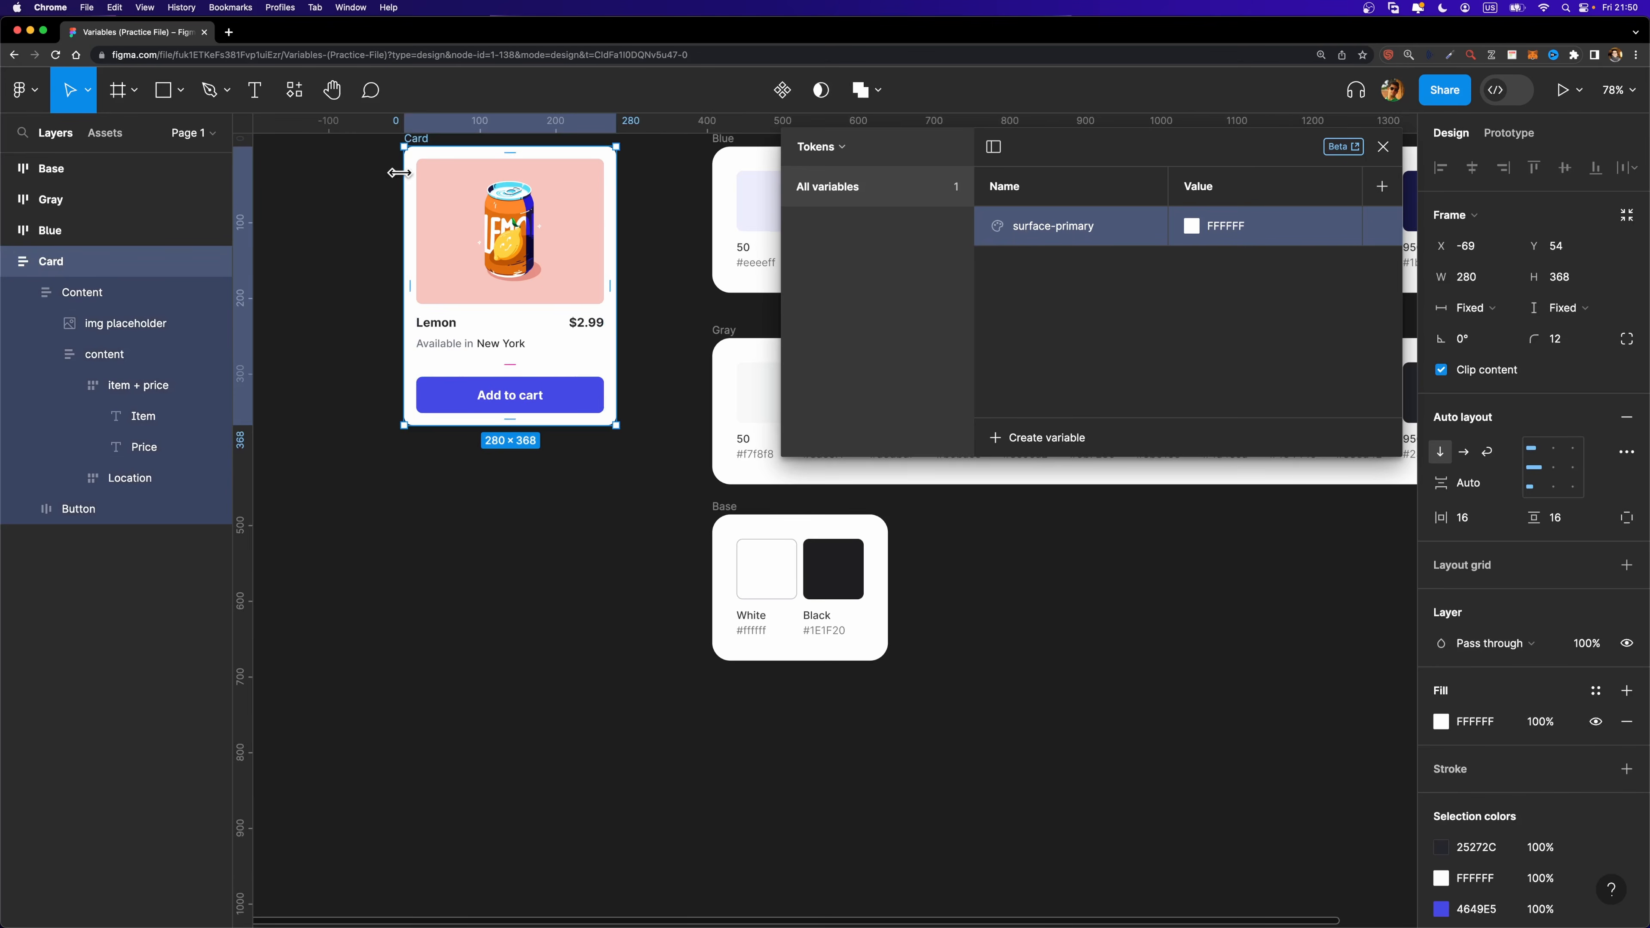
{"action": "scroll", "coordinate": [398, 172], "scroll_direction": "up", "scroll_amount": 3}
{"action": "scroll", "coordinate": [394, 214], "scroll_direction": "up", "scroll_amount": 3}
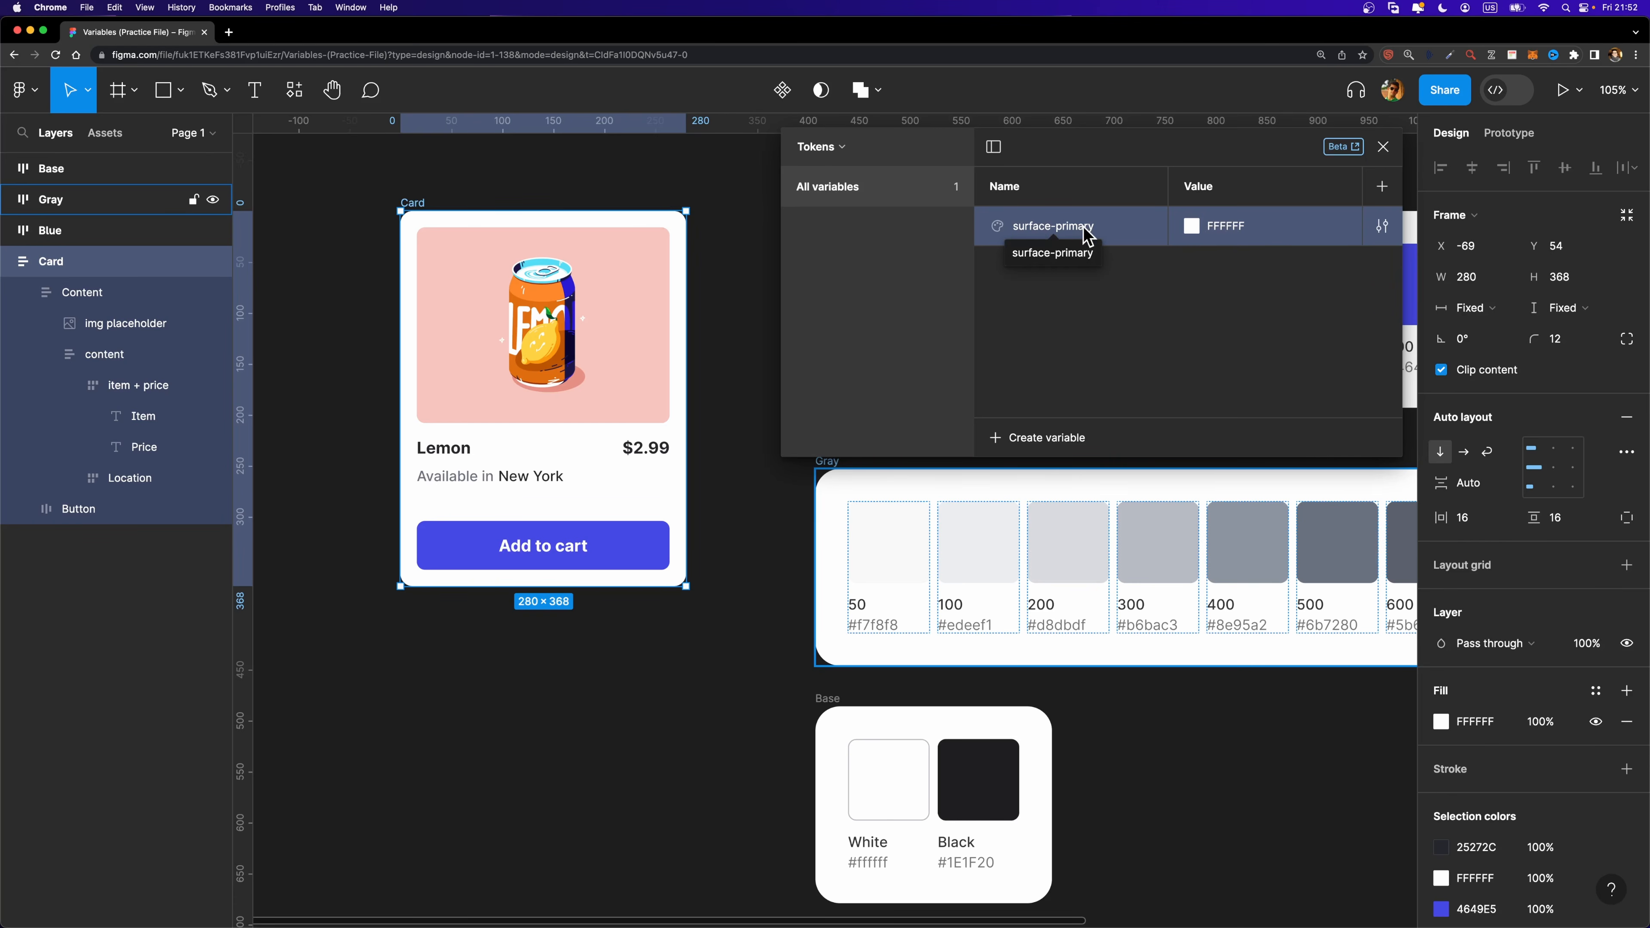
{"action": "left_click", "coordinate": [840, 150]}
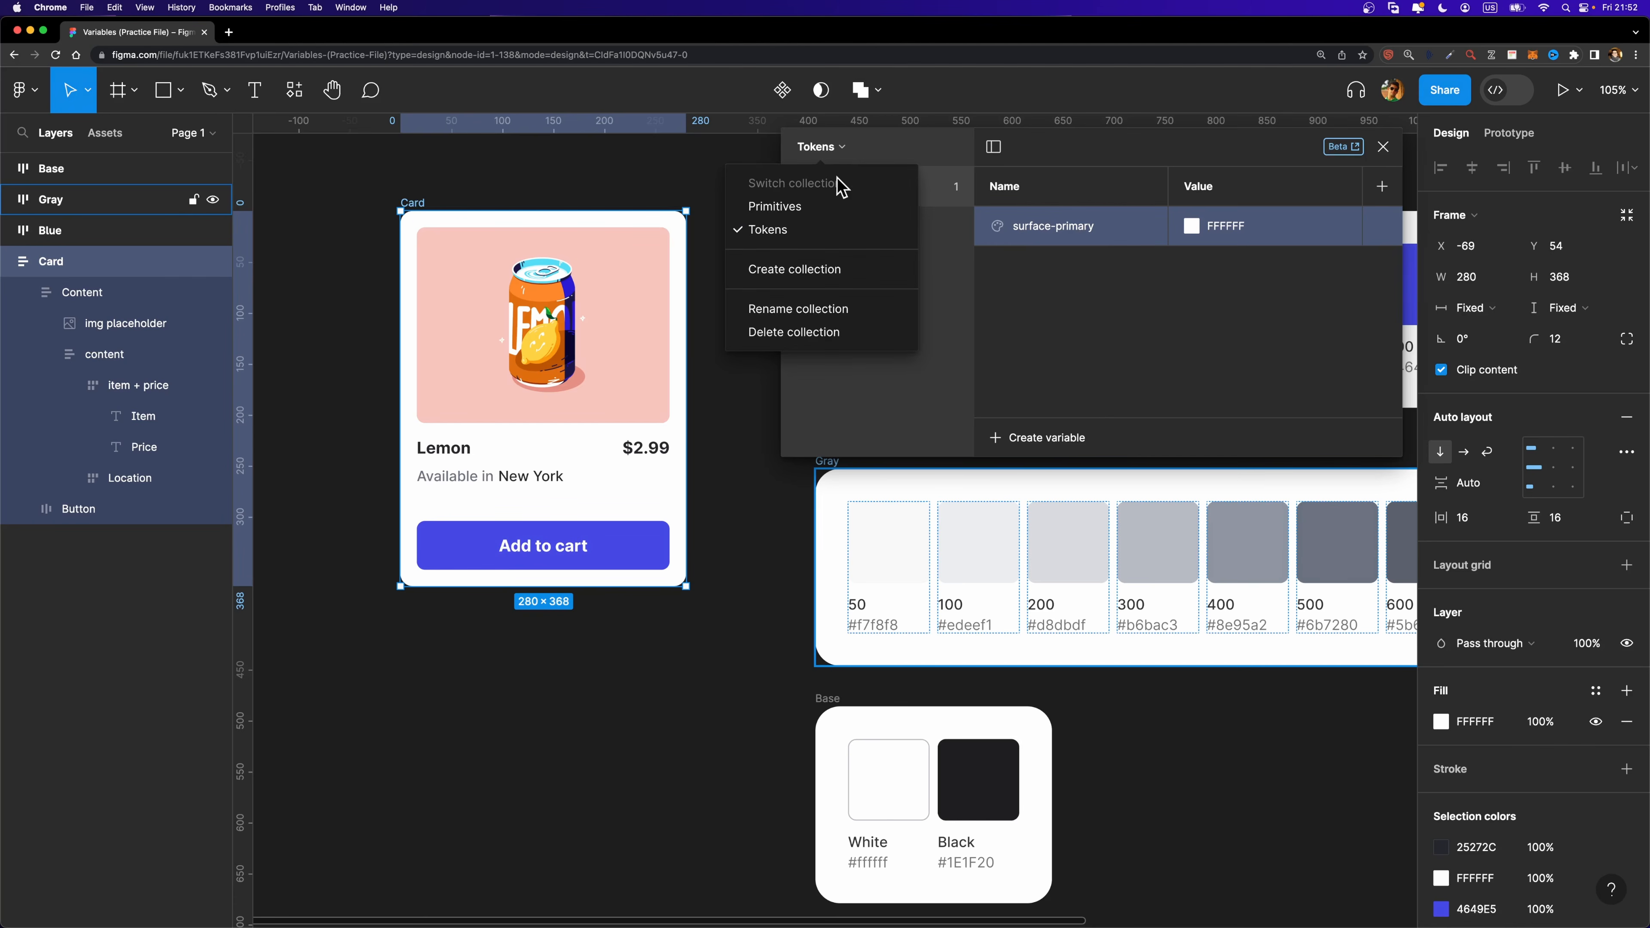
{"action": "left_click", "coordinate": [961, 228]}
Link the surface-primary value to the White primitive from the libraries, and detach that link again.
{"action": "left_click", "coordinate": [1193, 226]}
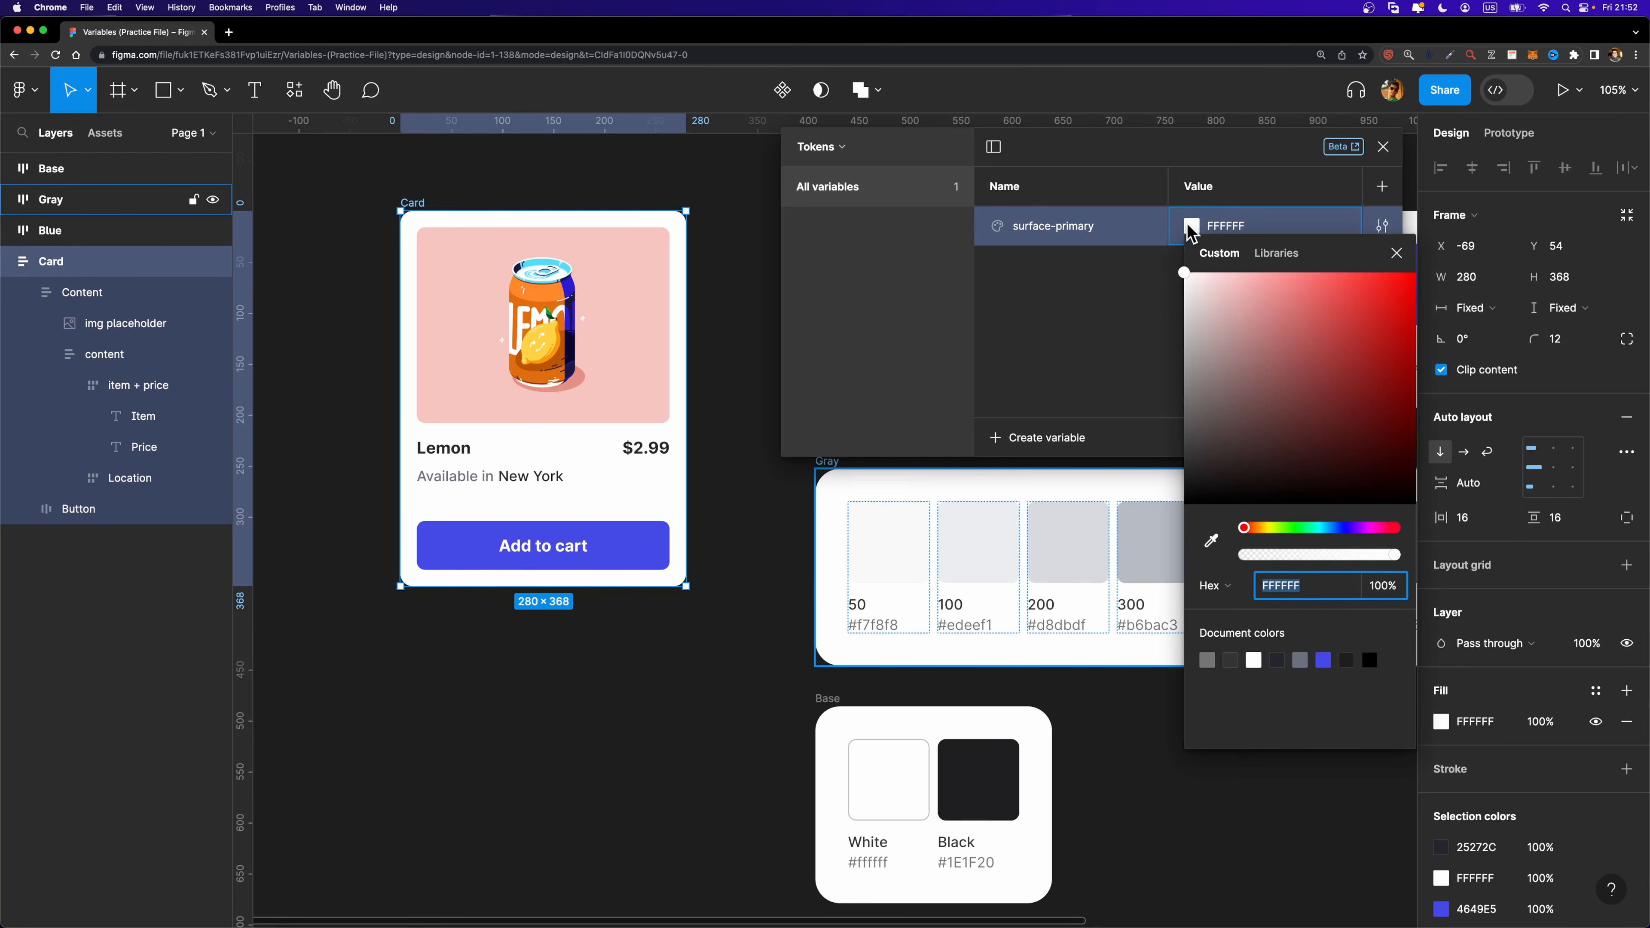
{"action": "left_click", "coordinate": [1277, 254]}
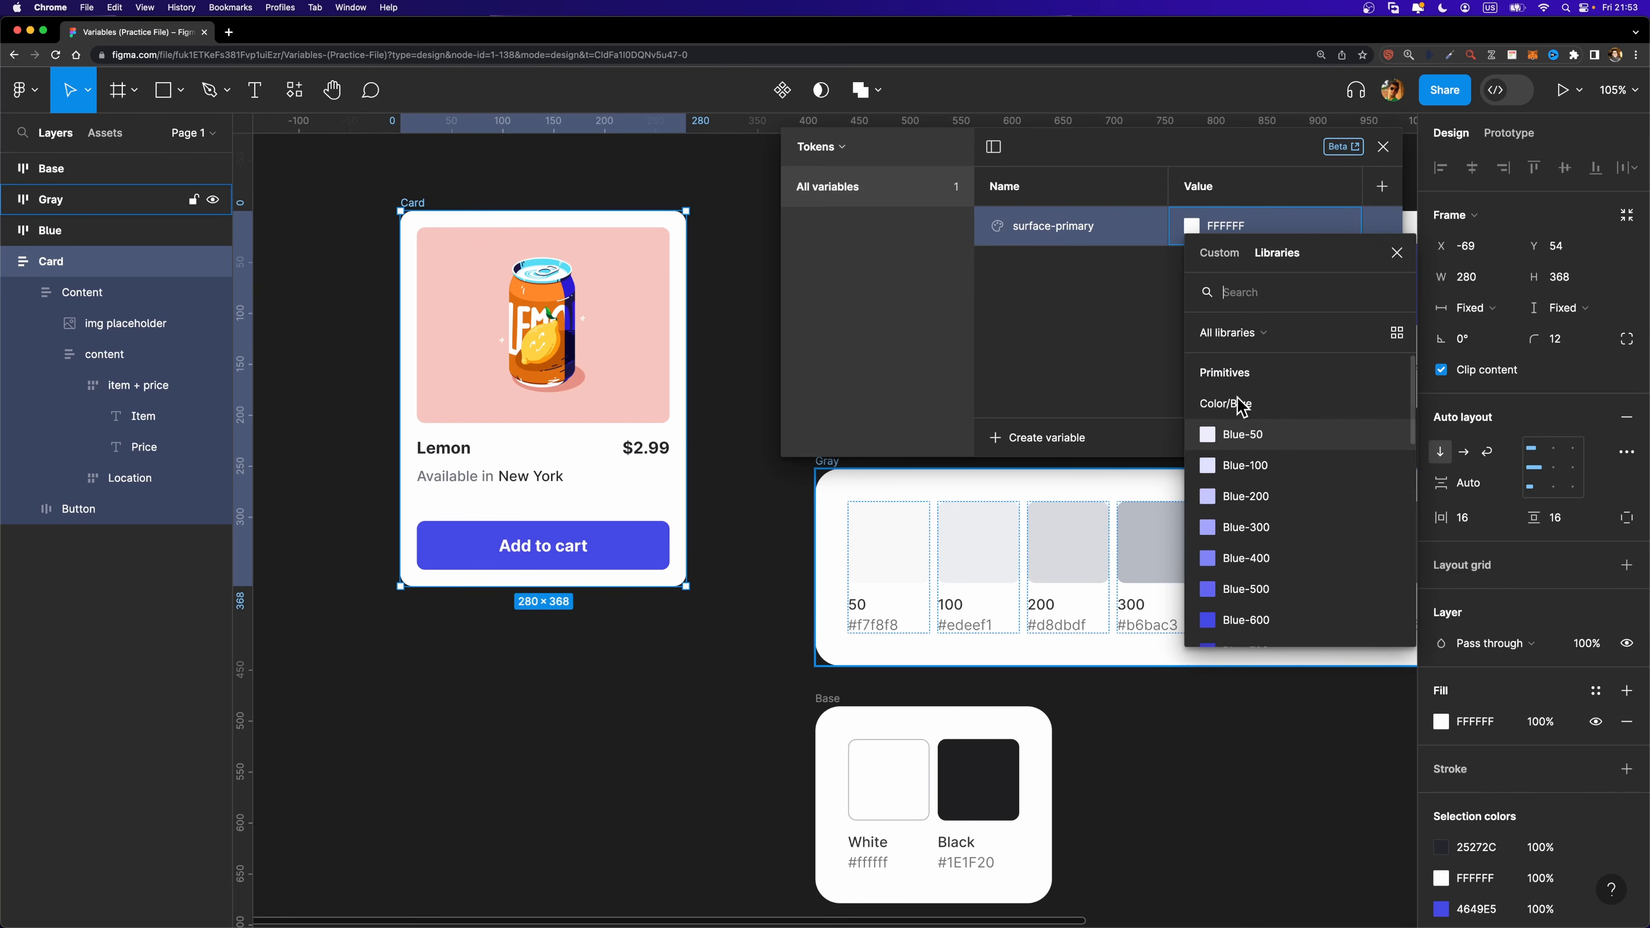
{"action": "scroll", "coordinate": [1254, 413], "scroll_direction": "down", "scroll_amount": 4}
{"action": "scroll", "coordinate": [1244, 497], "scroll_direction": "down", "scroll_amount": 6}
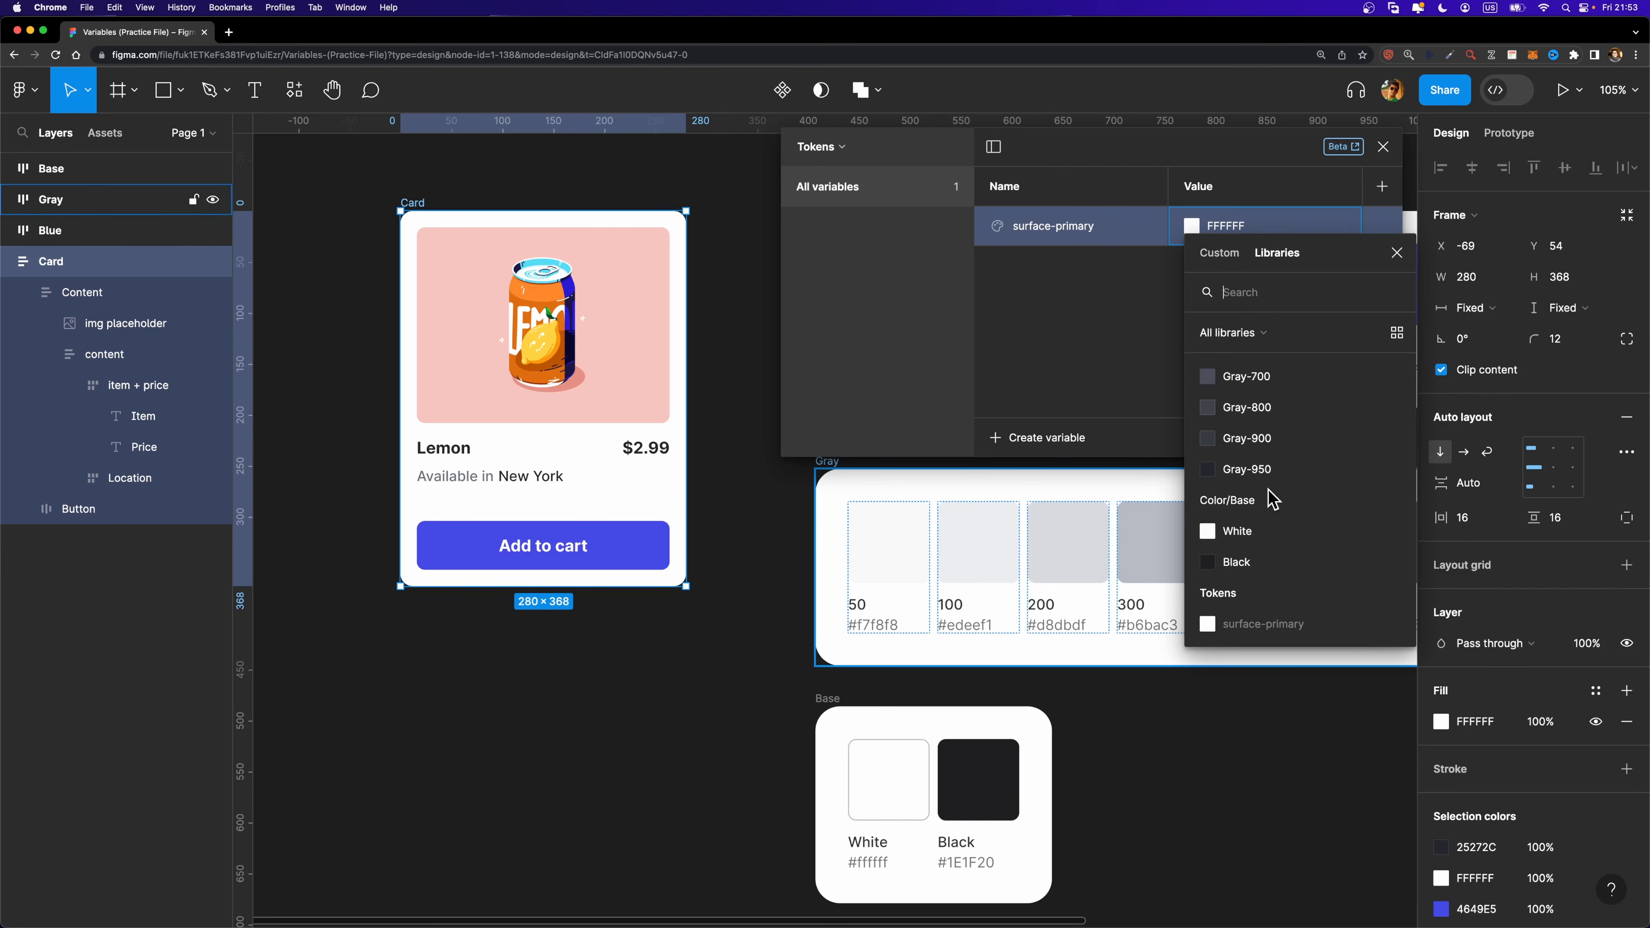
{"action": "scroll", "coordinate": [1266, 494], "scroll_direction": "up", "scroll_amount": 10}
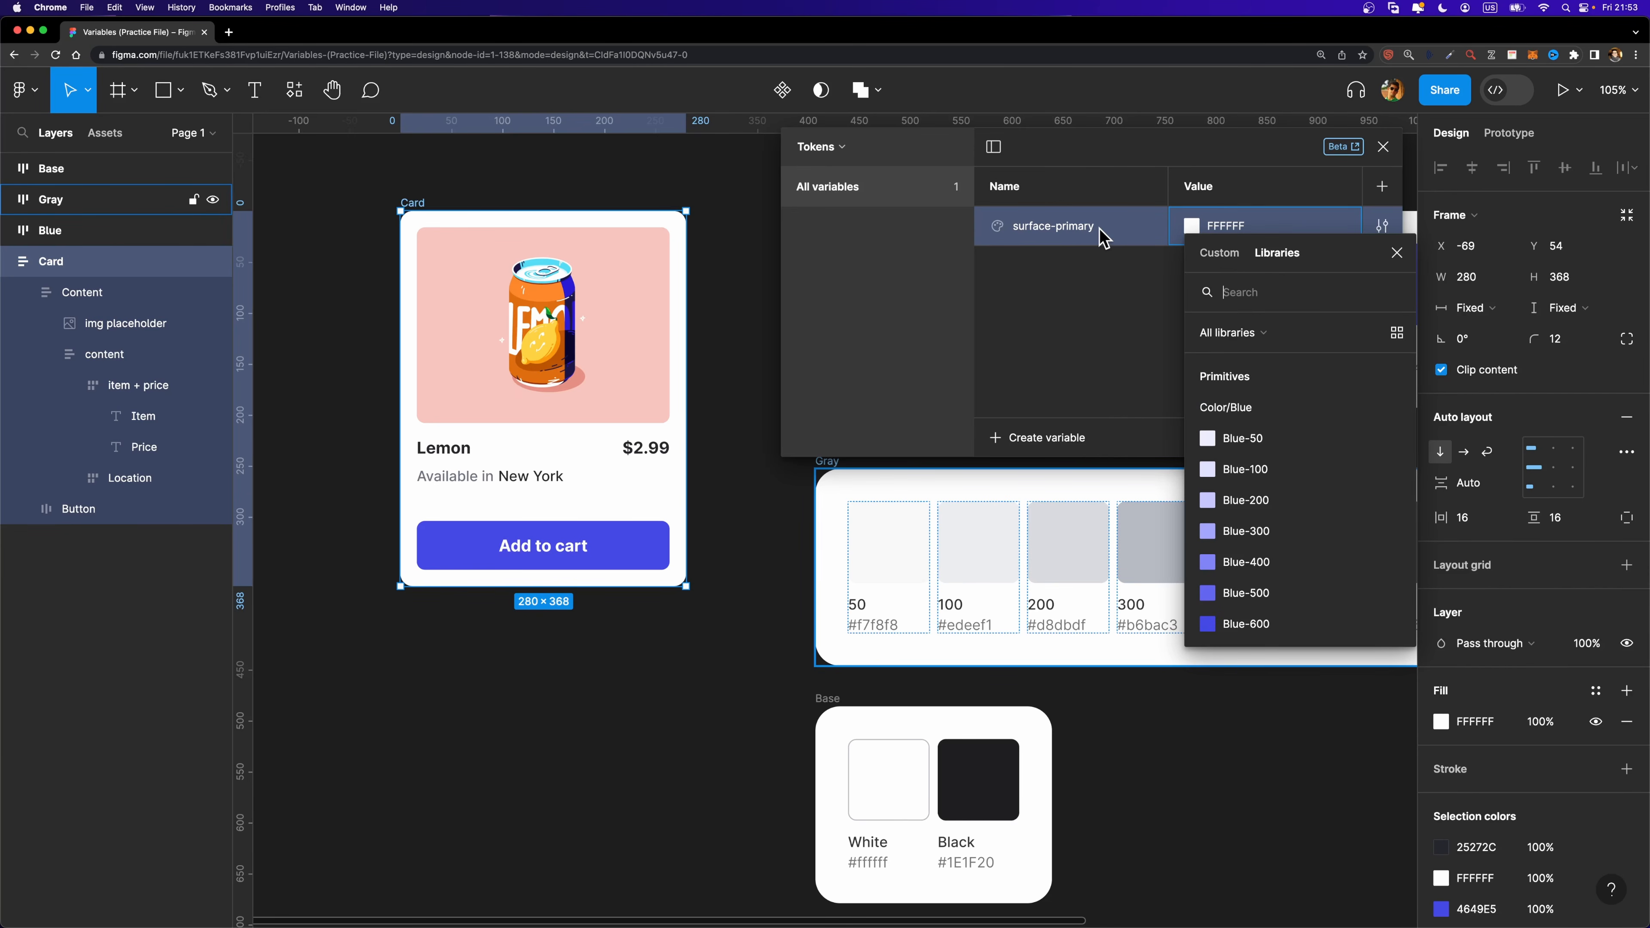
{"action": "scroll", "coordinate": [1228, 448], "scroll_direction": "down", "scroll_amount": 10}
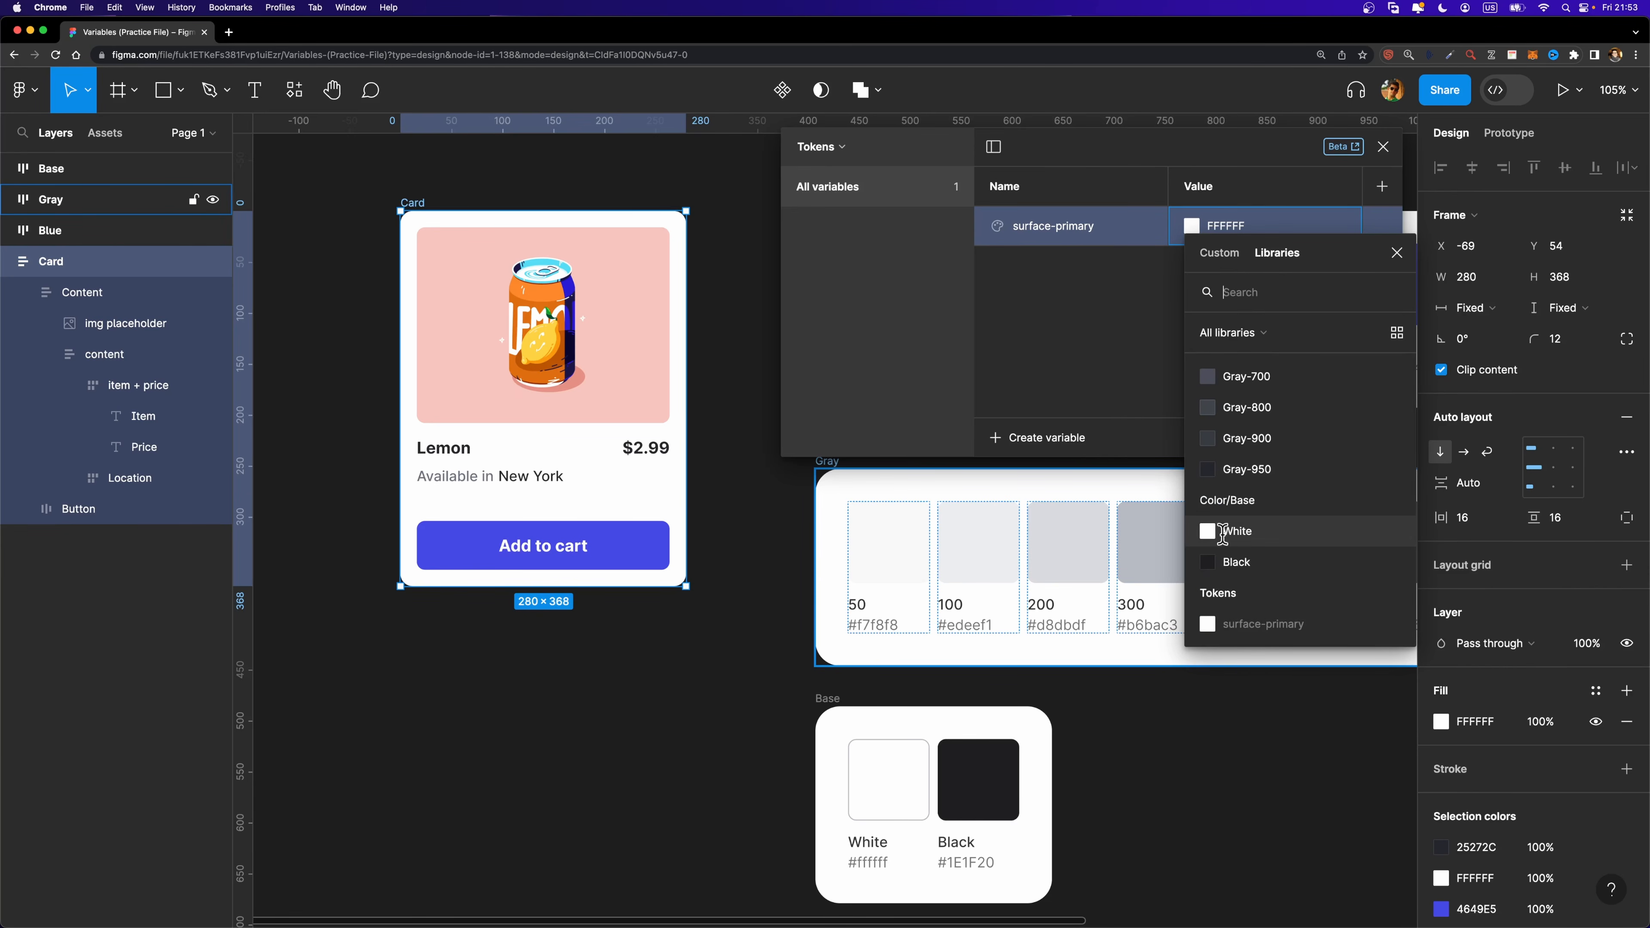
{"action": "left_click", "coordinate": [1270, 547]}
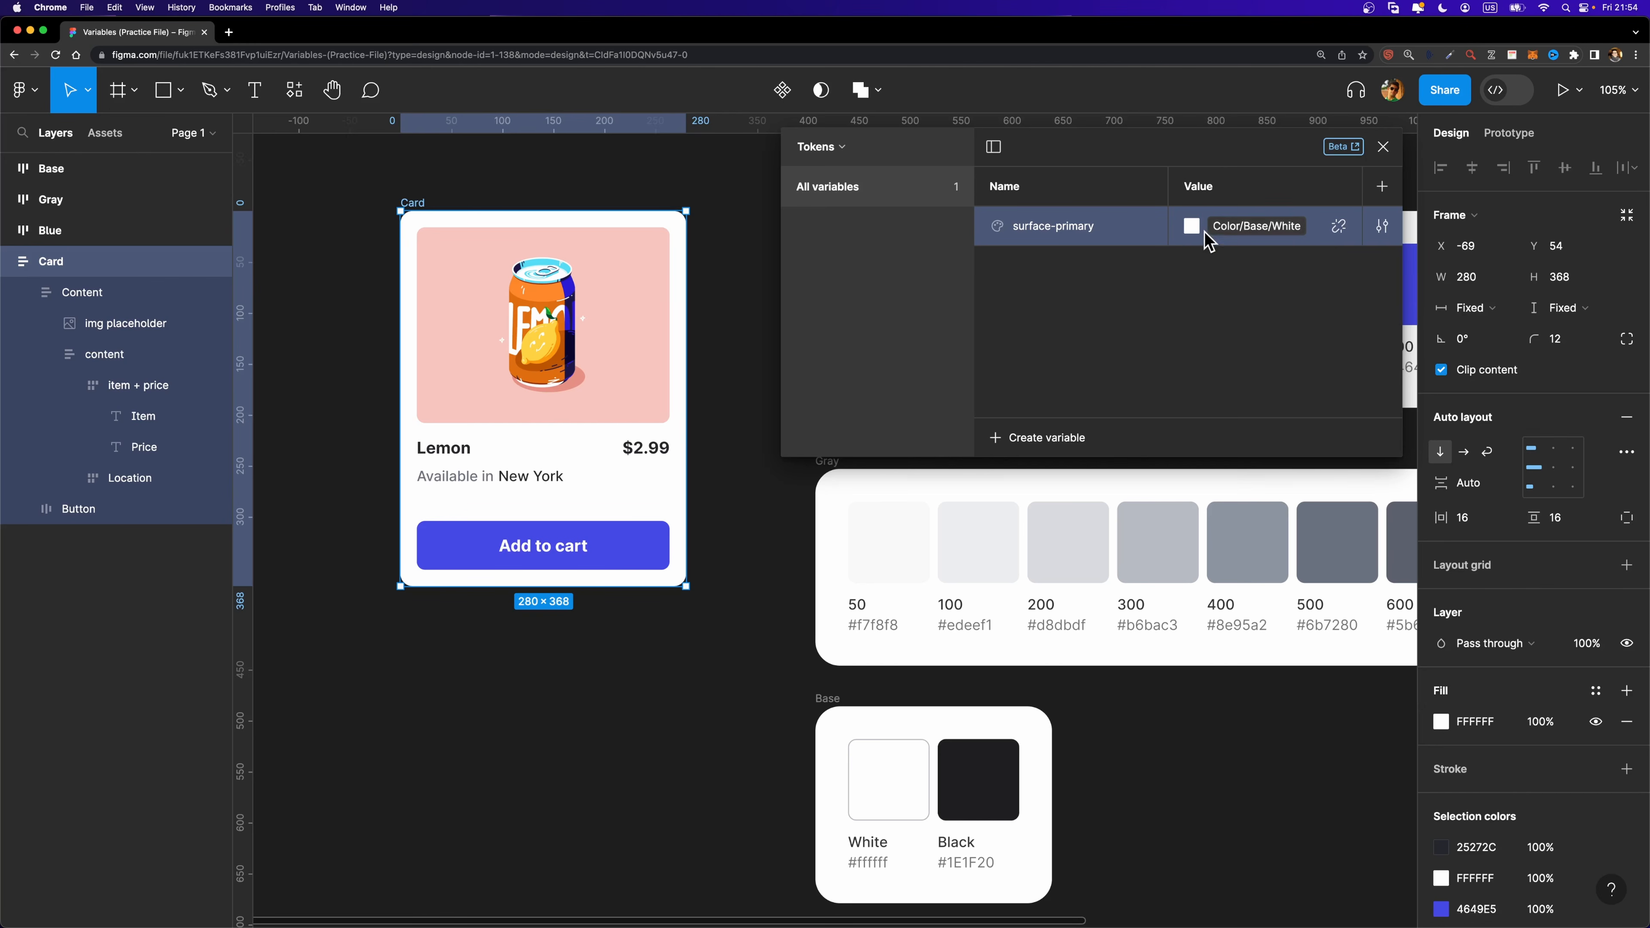
{"action": "left_click", "coordinate": [1337, 227]}
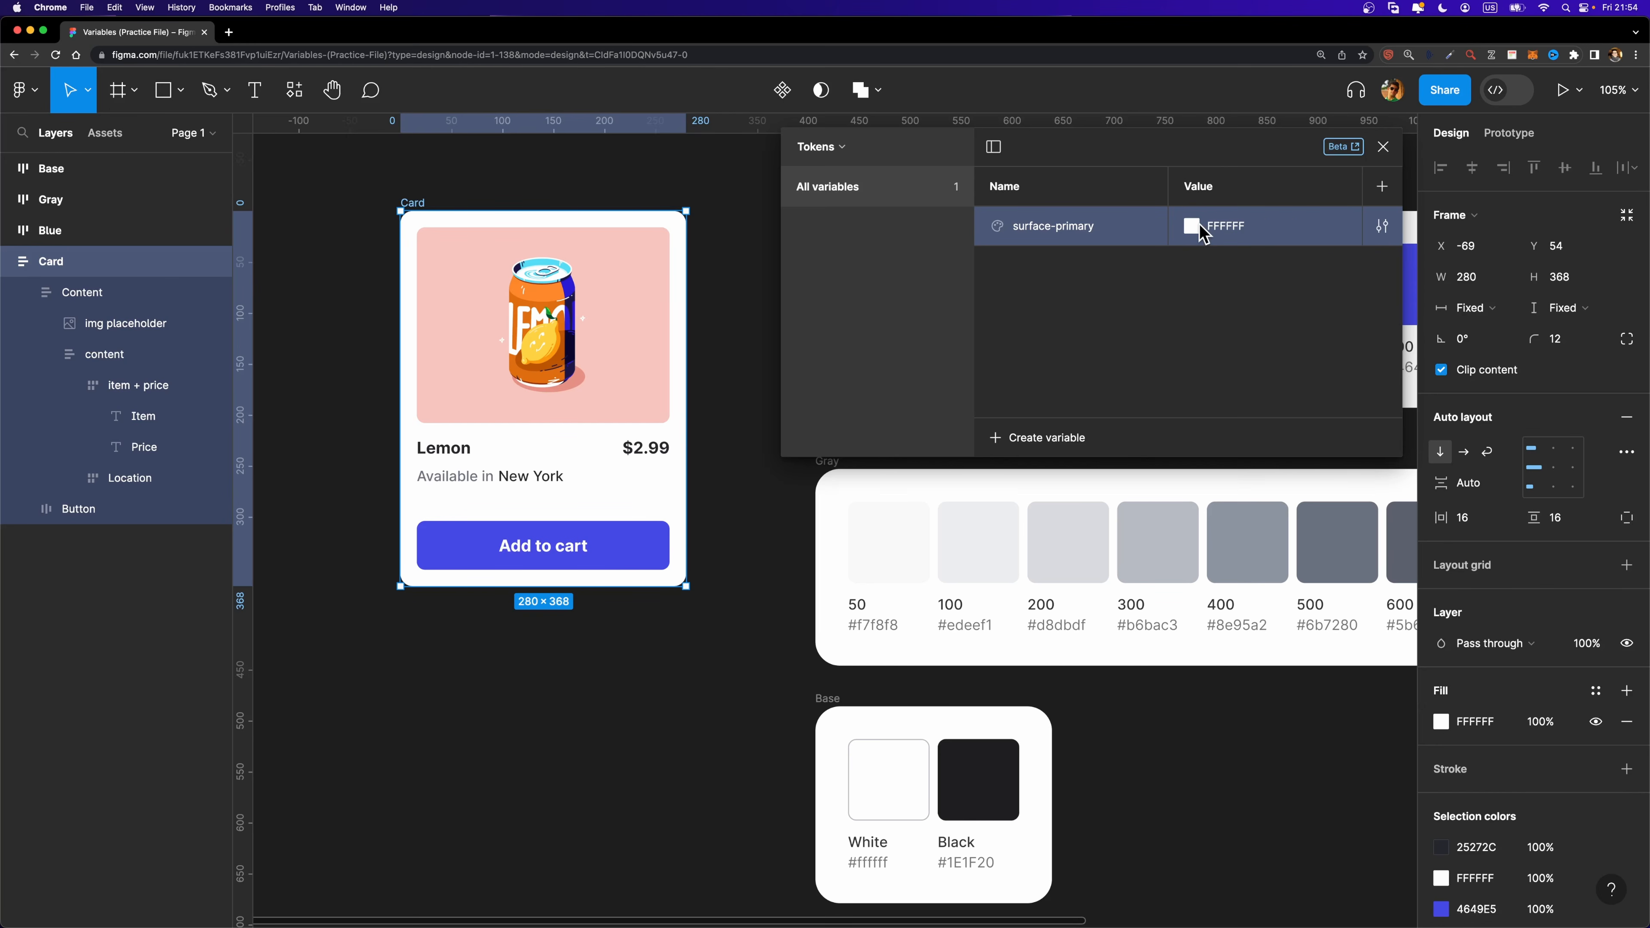
Create an alias for the surface-primary value that points to White in the Color/Base group.
{"action": "right_click", "coordinate": [1228, 226]}
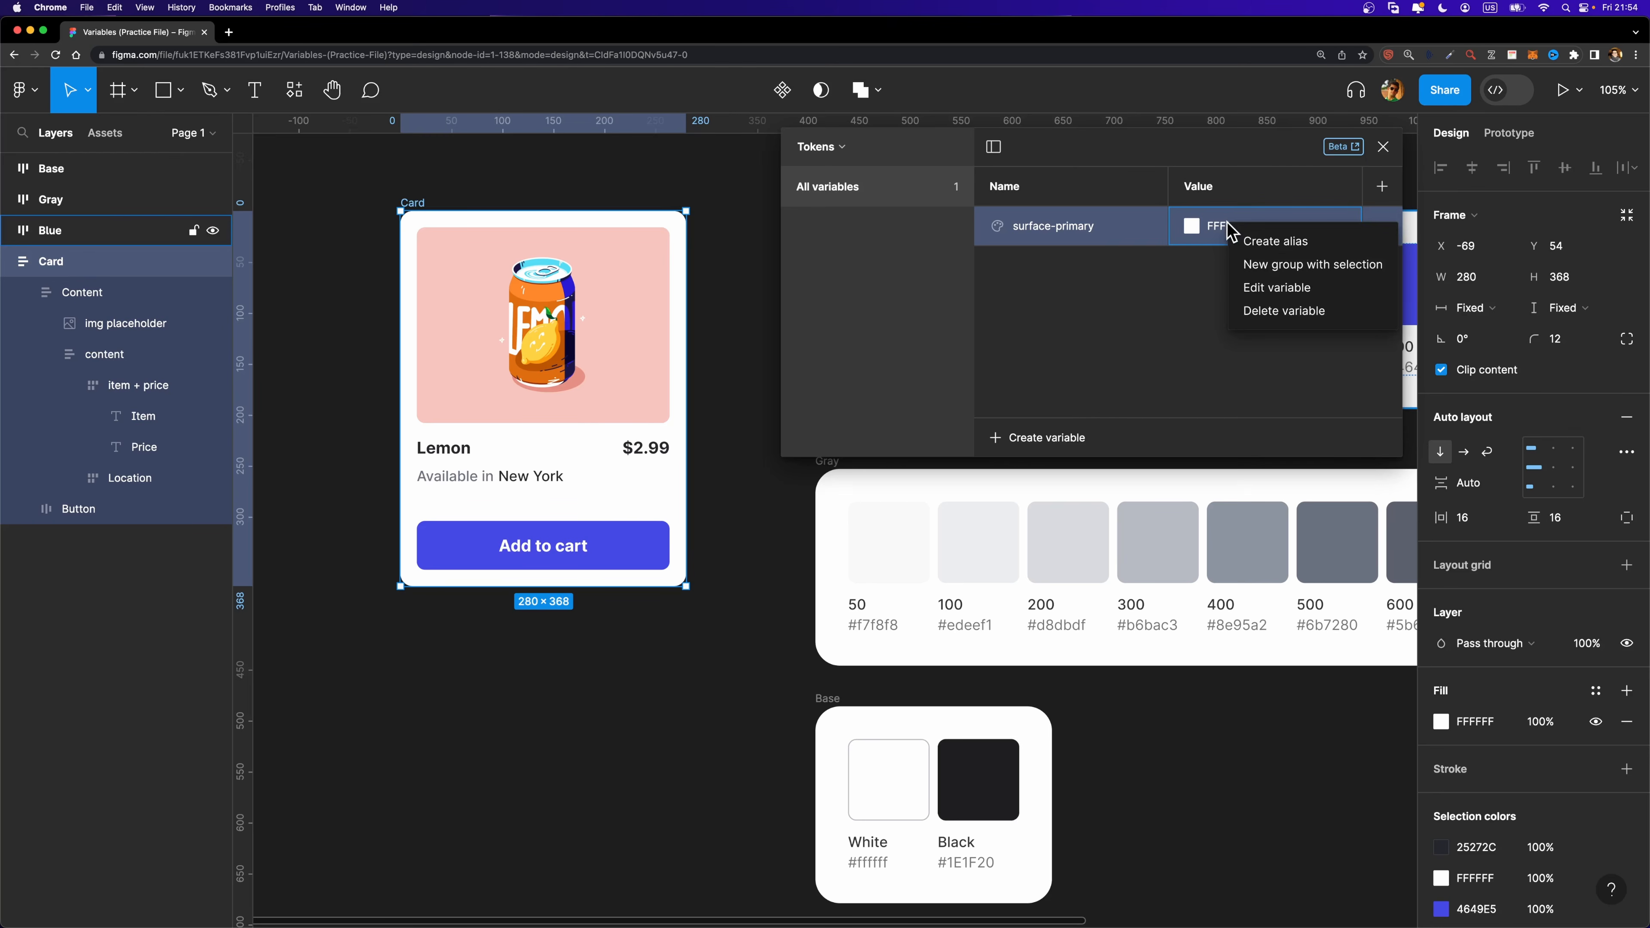
{"action": "left_click", "coordinate": [1270, 246]}
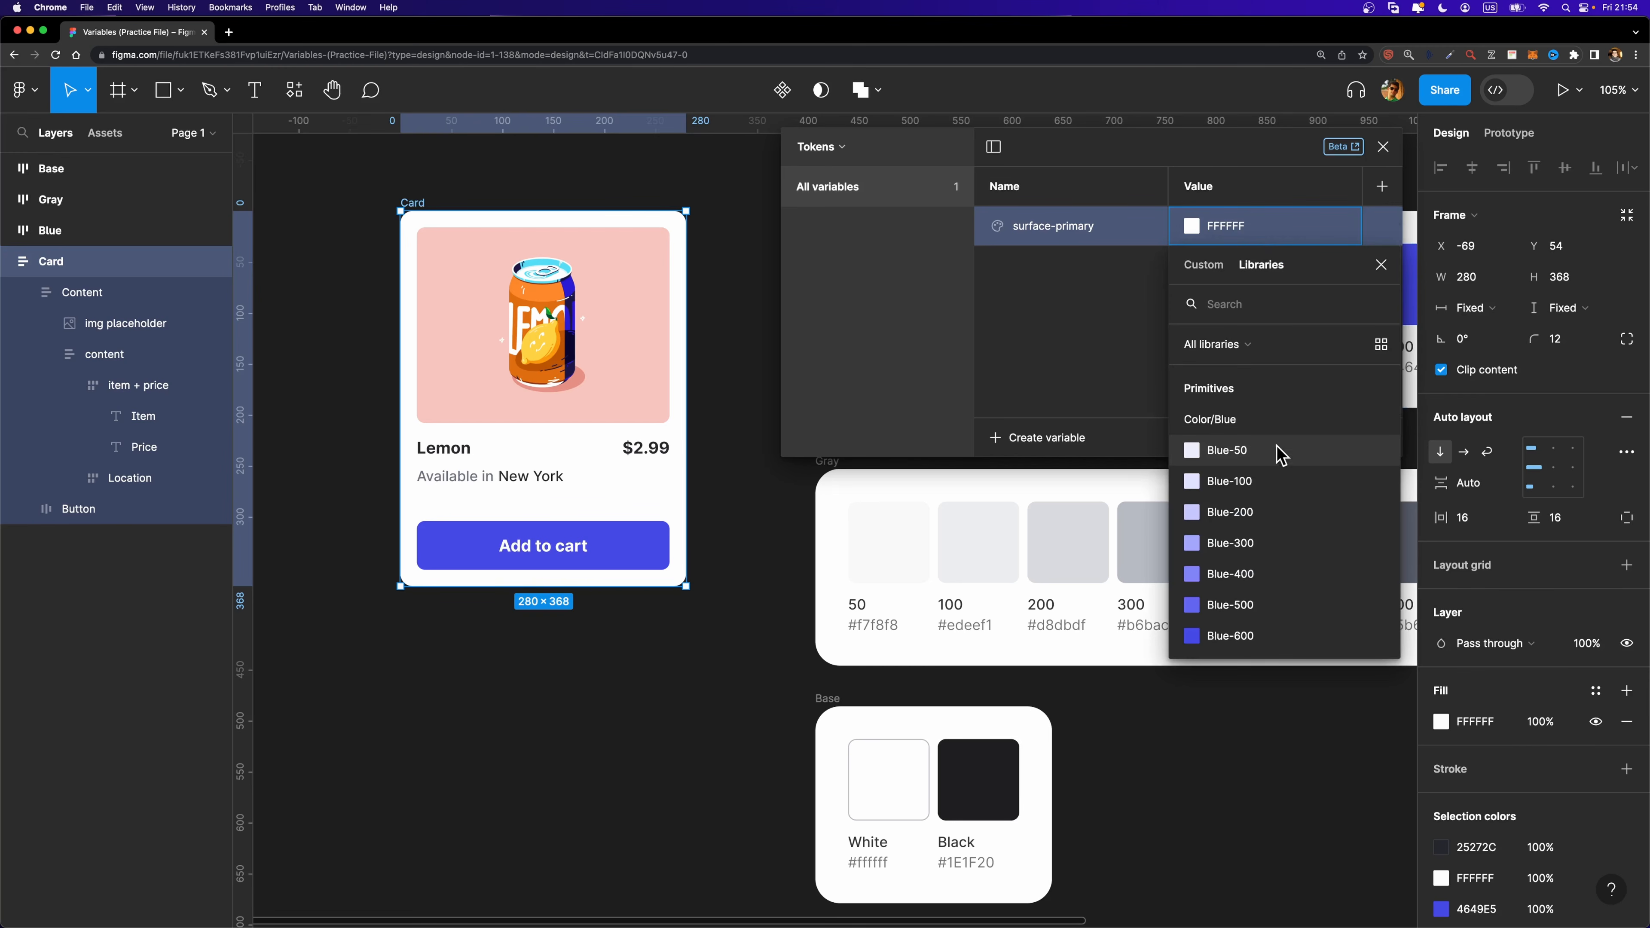
{"action": "scroll", "coordinate": [1276, 455], "scroll_direction": "down", "scroll_amount": 10}
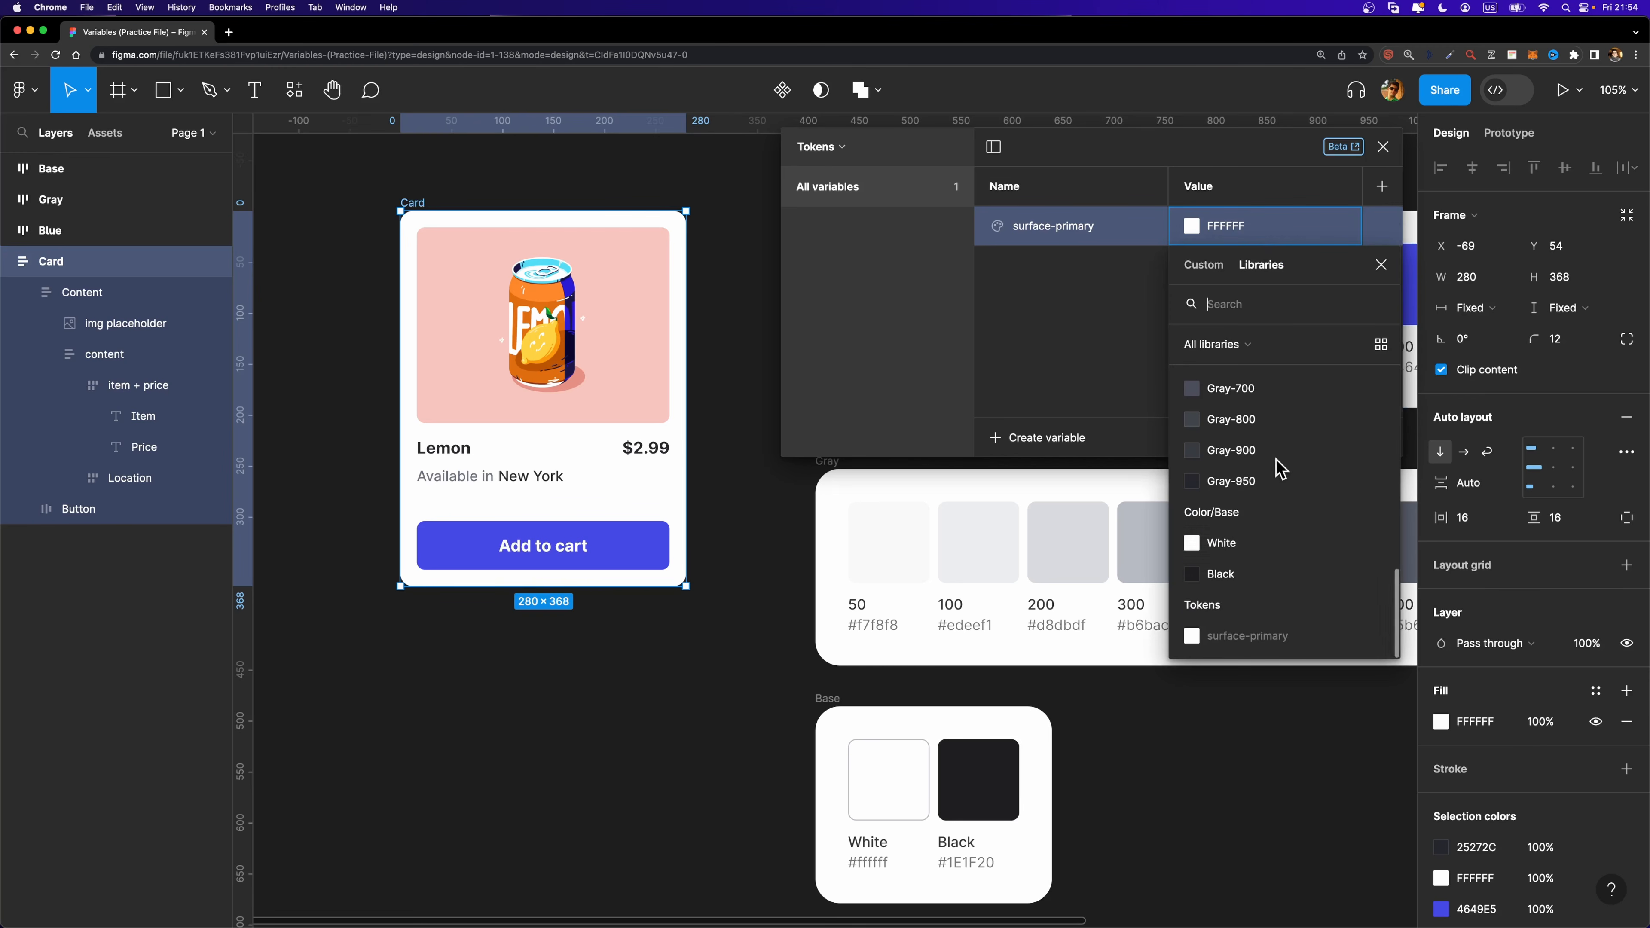
{"action": "left_click", "coordinate": [1229, 563]}
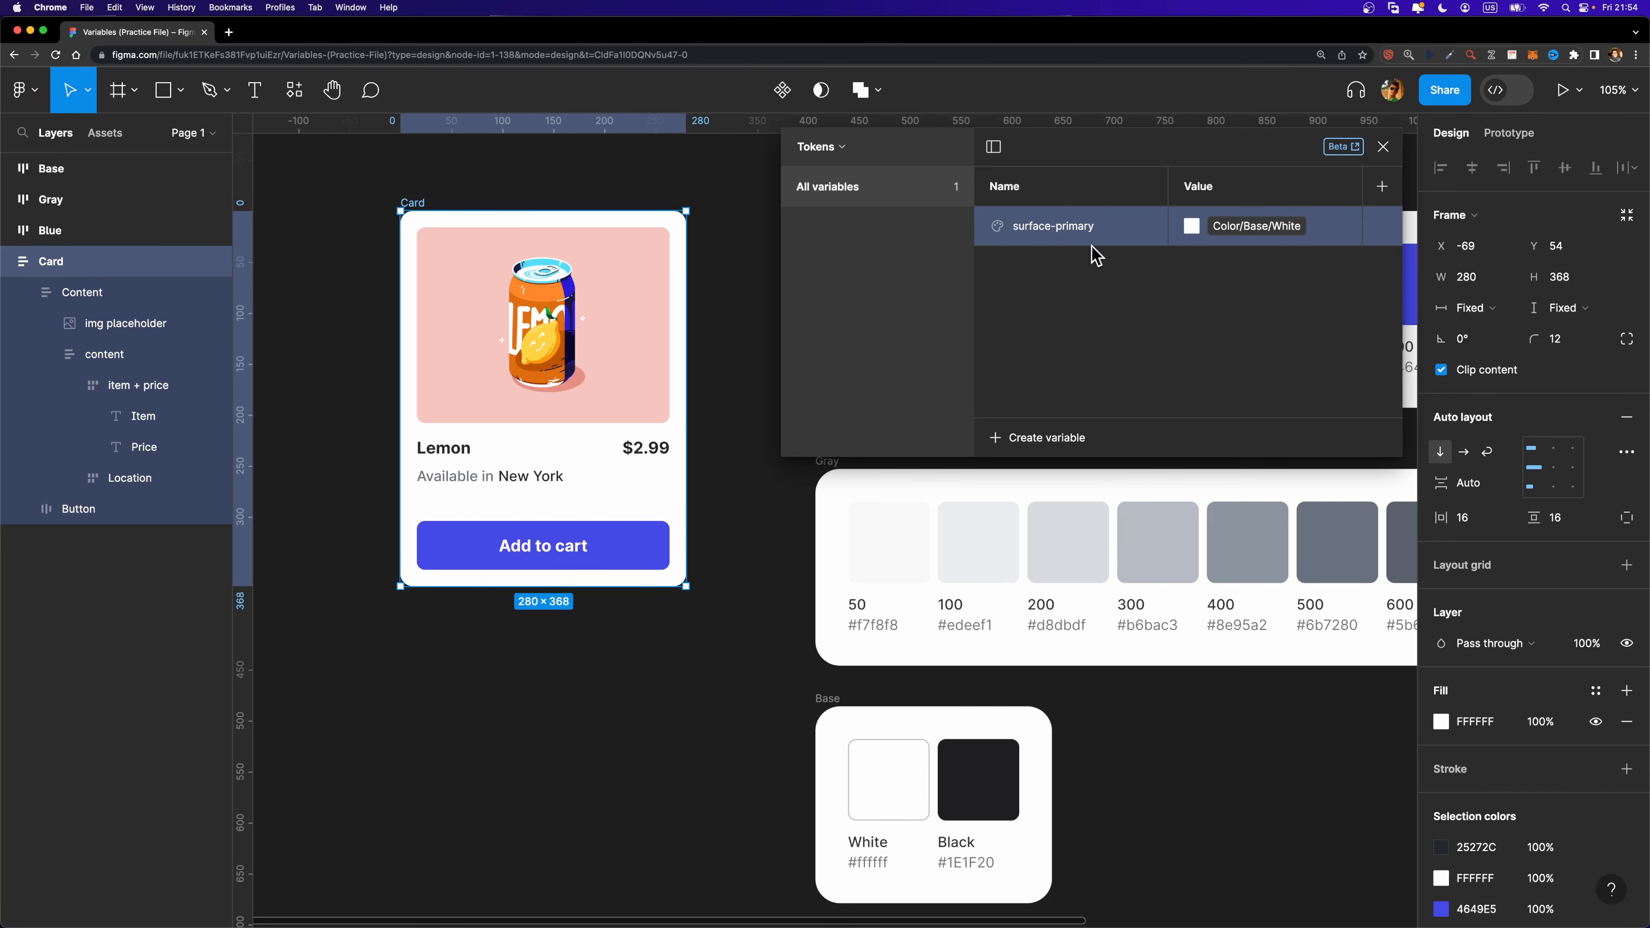
Create a second color variable in the Tokens collection named button-background-primary.
{"action": "left_click", "coordinate": [1021, 442]}
{"action": "left_click", "coordinate": [1058, 481]}
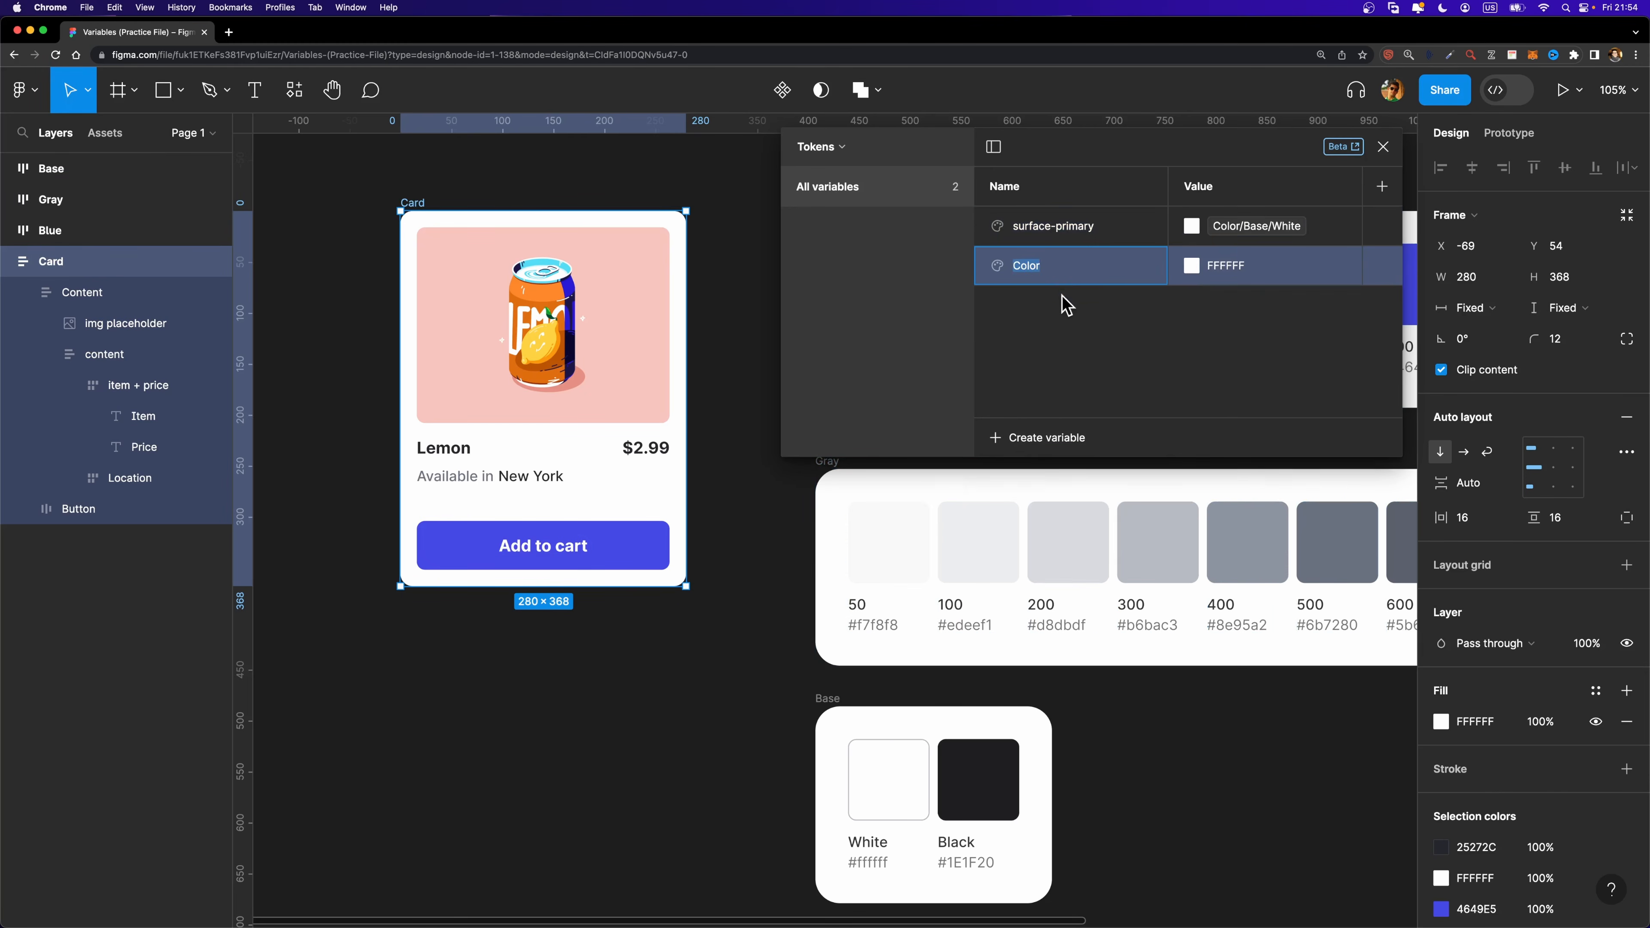
{"action": "type", "text": "button-background-primary"}
{"action": "key", "text": "Return"}
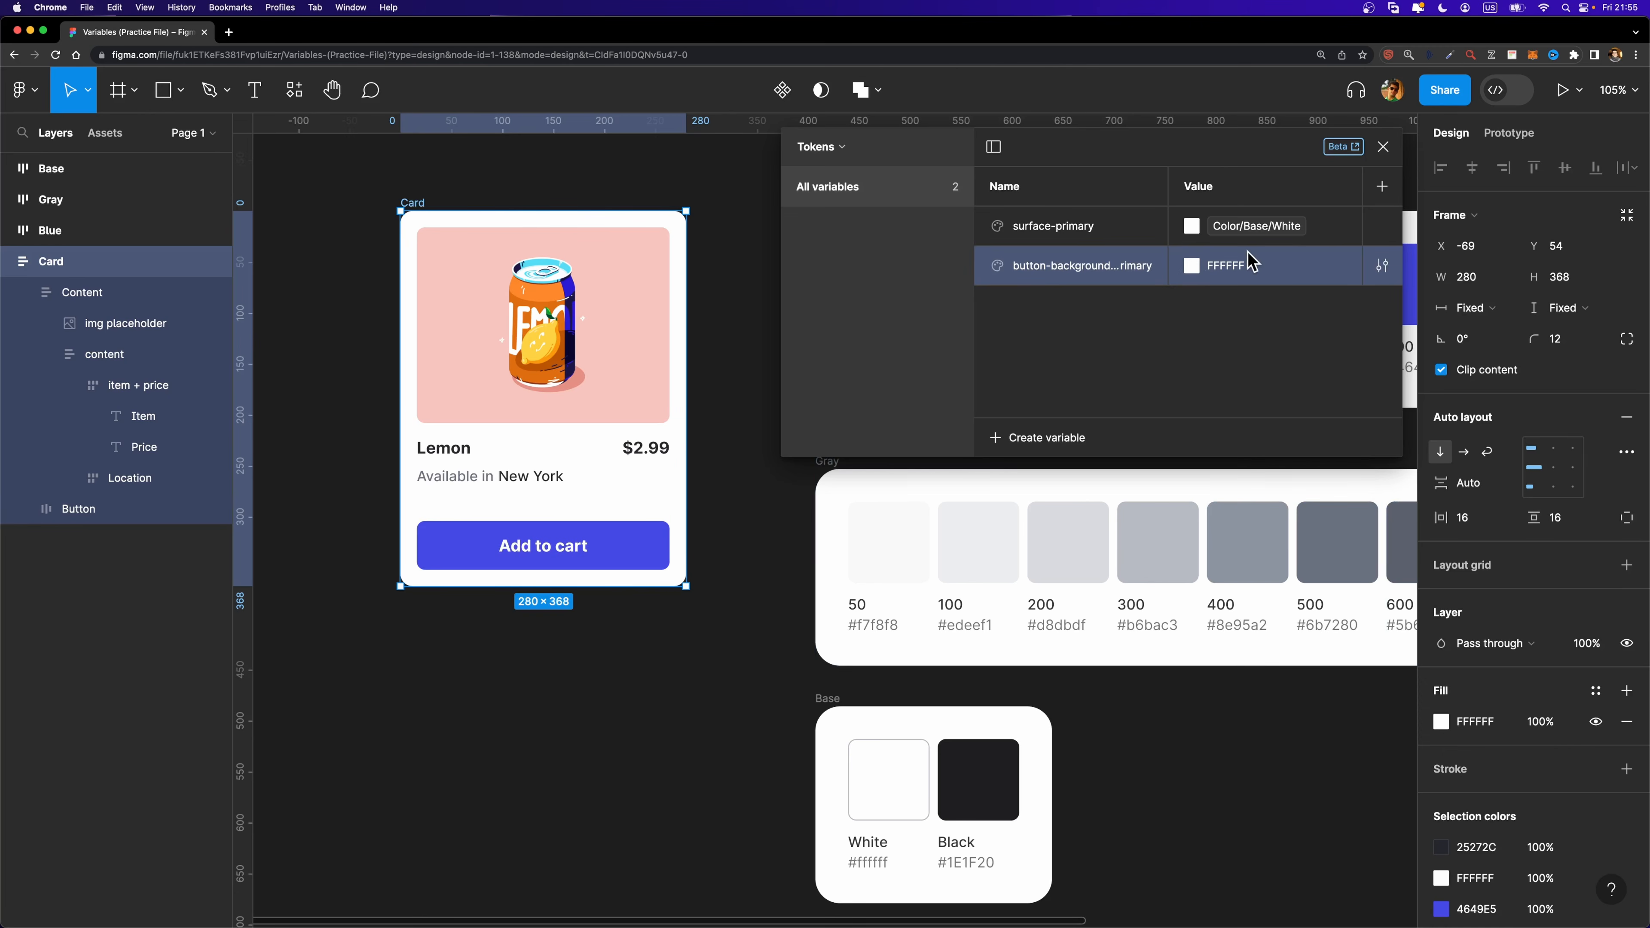
Link the button-background-primary value to the Blue-600 primitive from the libraries.
{"action": "left_click", "coordinate": [1192, 266]}
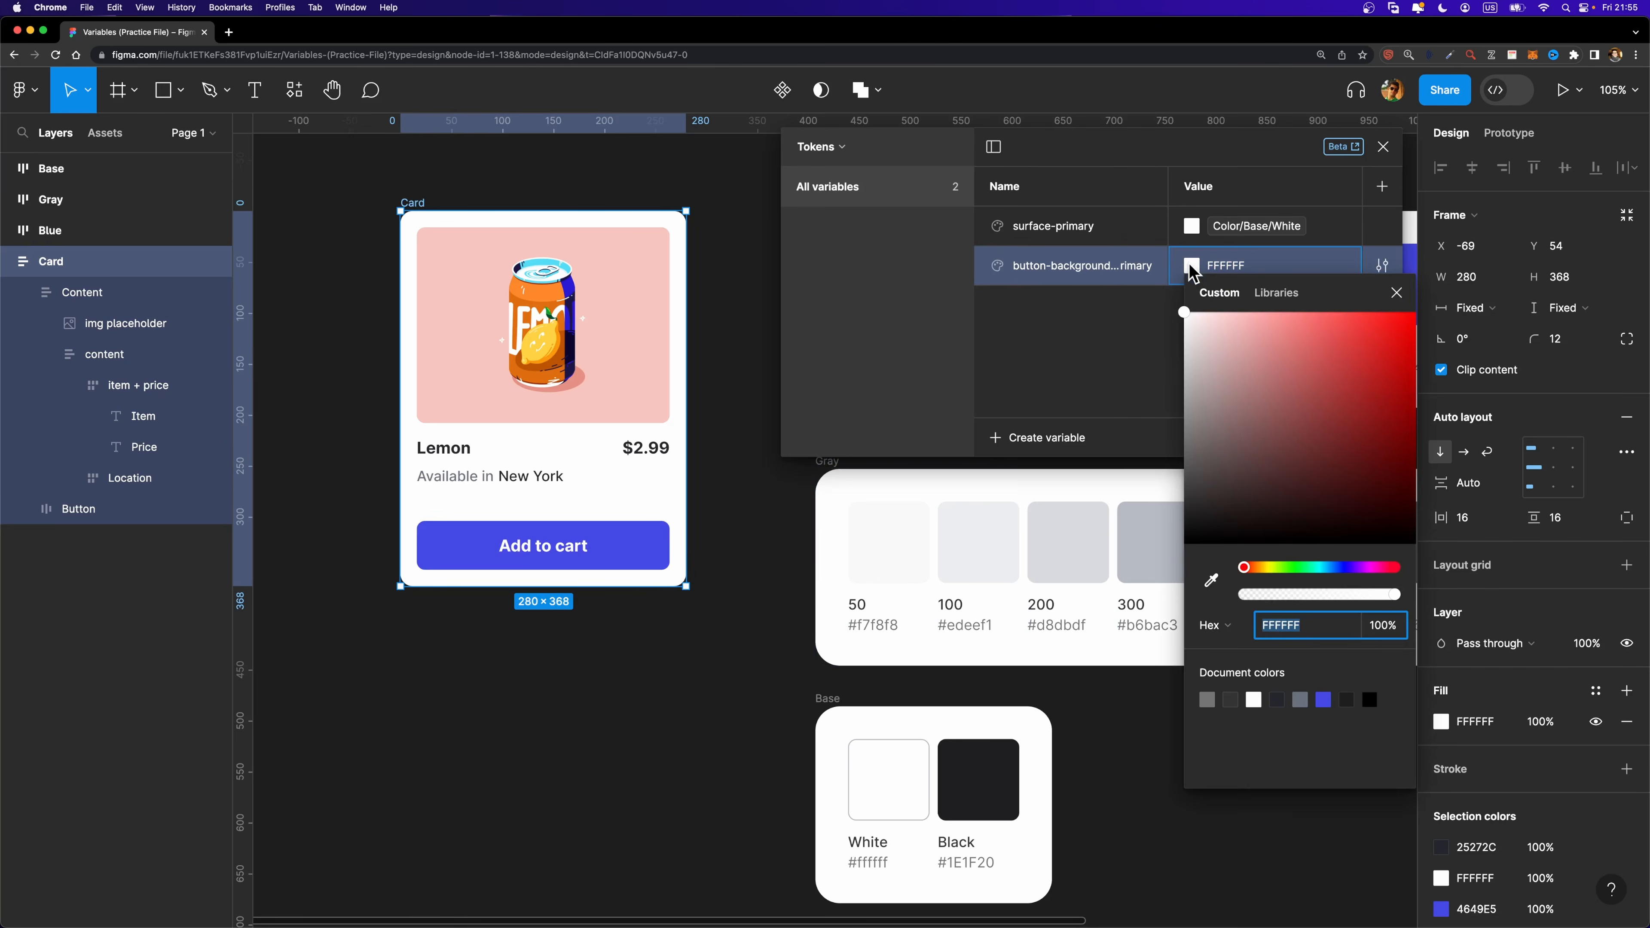
{"action": "left_click", "coordinate": [1277, 294]}
{"action": "scroll", "coordinate": [1273, 537], "scroll_direction": "down", "scroll_amount": 10}
{"action": "scroll", "coordinate": [1273, 537], "scroll_direction": "up", "scroll_amount": 10}
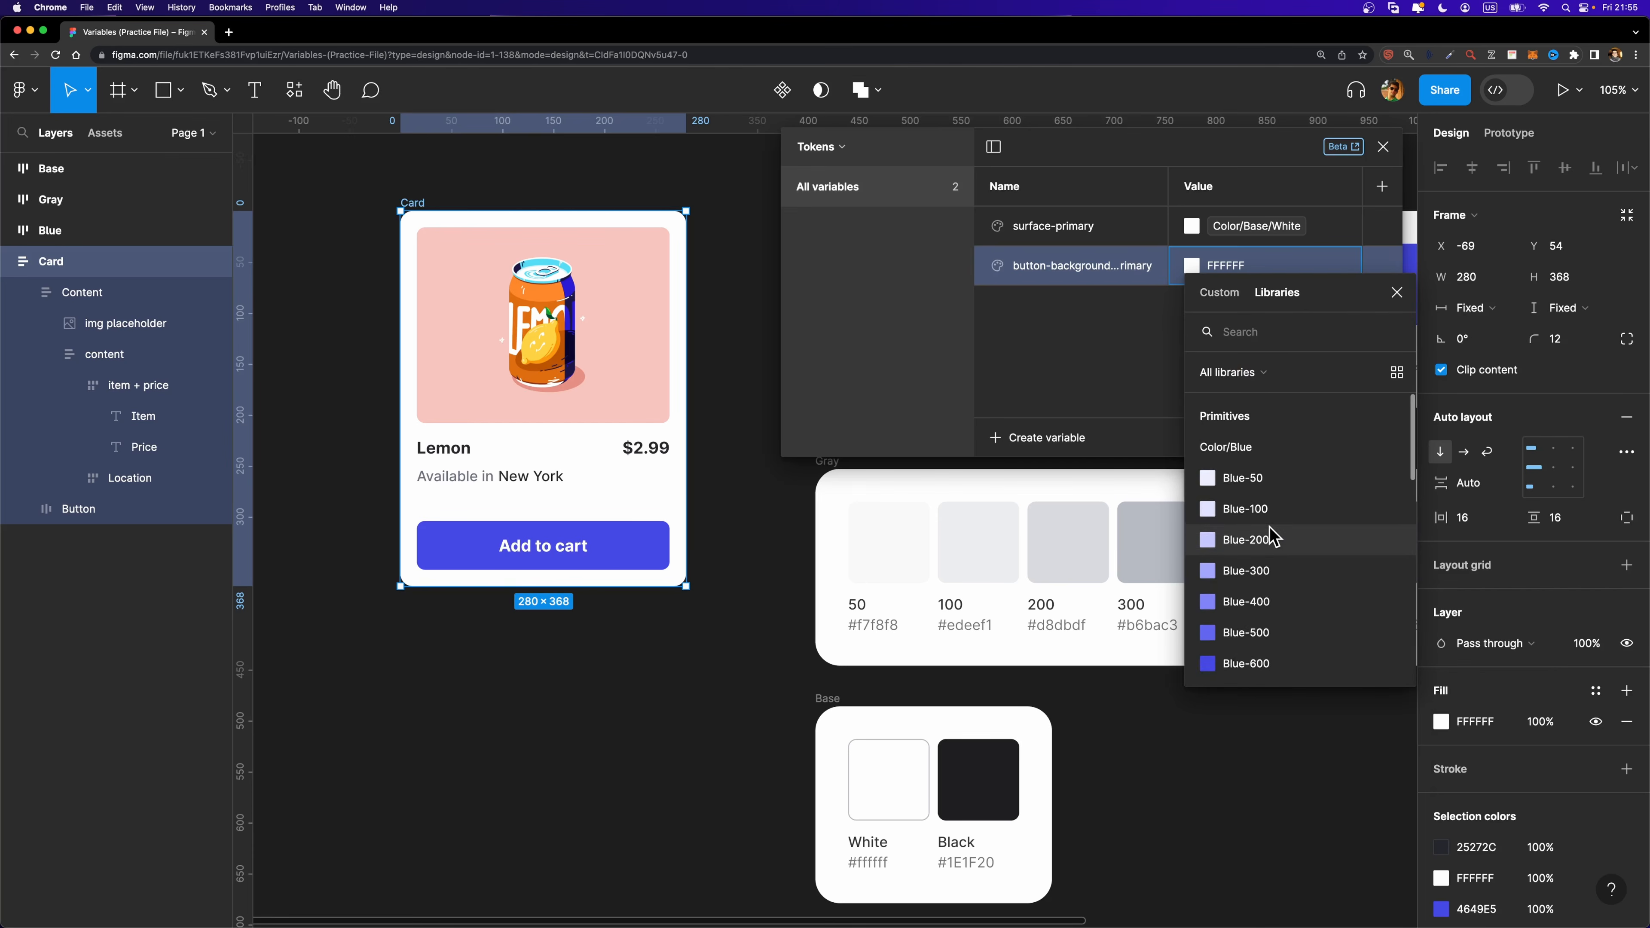
{"action": "scroll", "coordinate": [1260, 585], "scroll_direction": "down", "scroll_amount": 1}
{"action": "left_click", "coordinate": [1248, 617]}
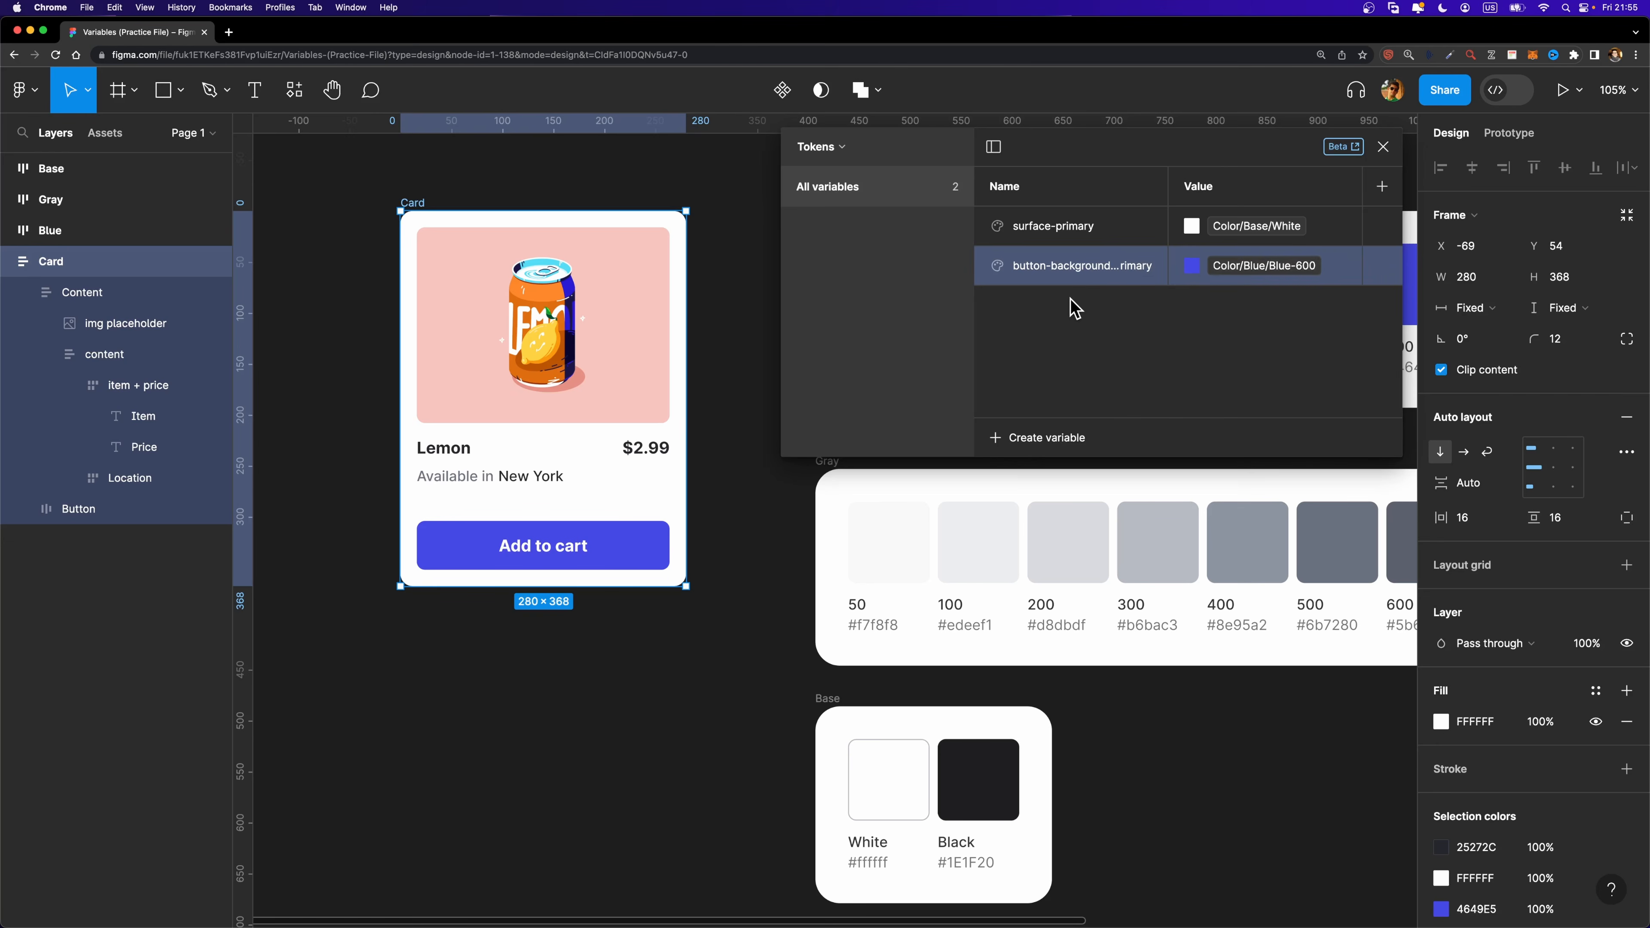
Create a third color variable in the Tokens collection named button-label-primary.
{"action": "left_click", "coordinate": [1049, 437]}
{"action": "left_click", "coordinate": [1050, 466]}
{"action": "type", "text": "bu"}
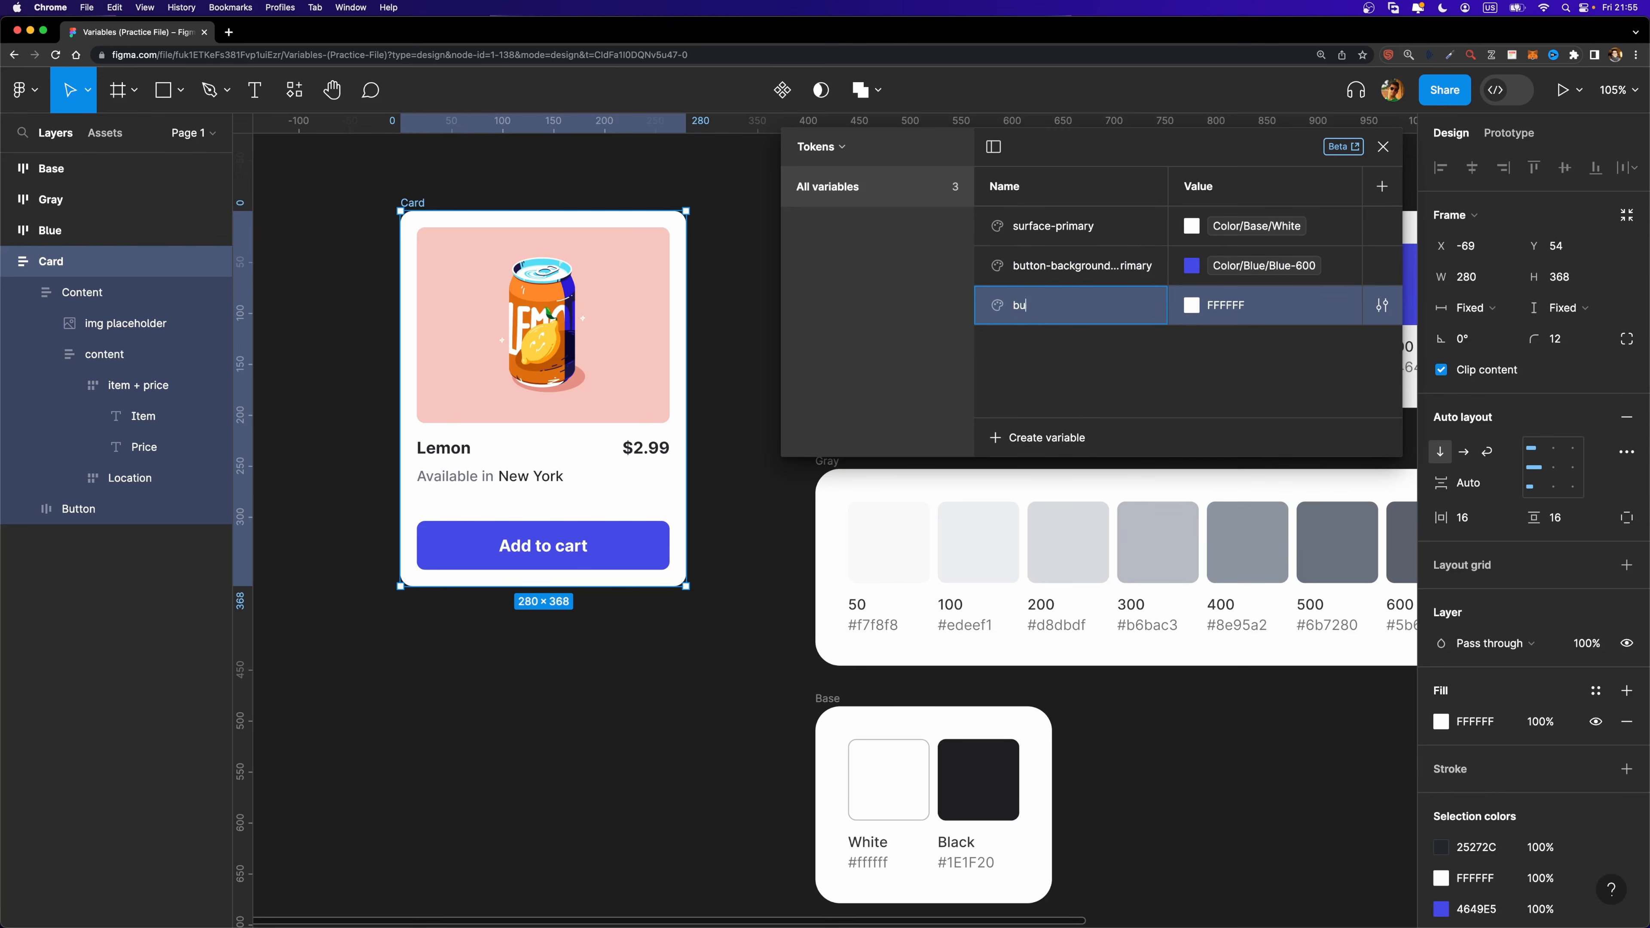
{"action": "type", "text": "tton-label-primary"}
{"action": "key", "text": "Return"}
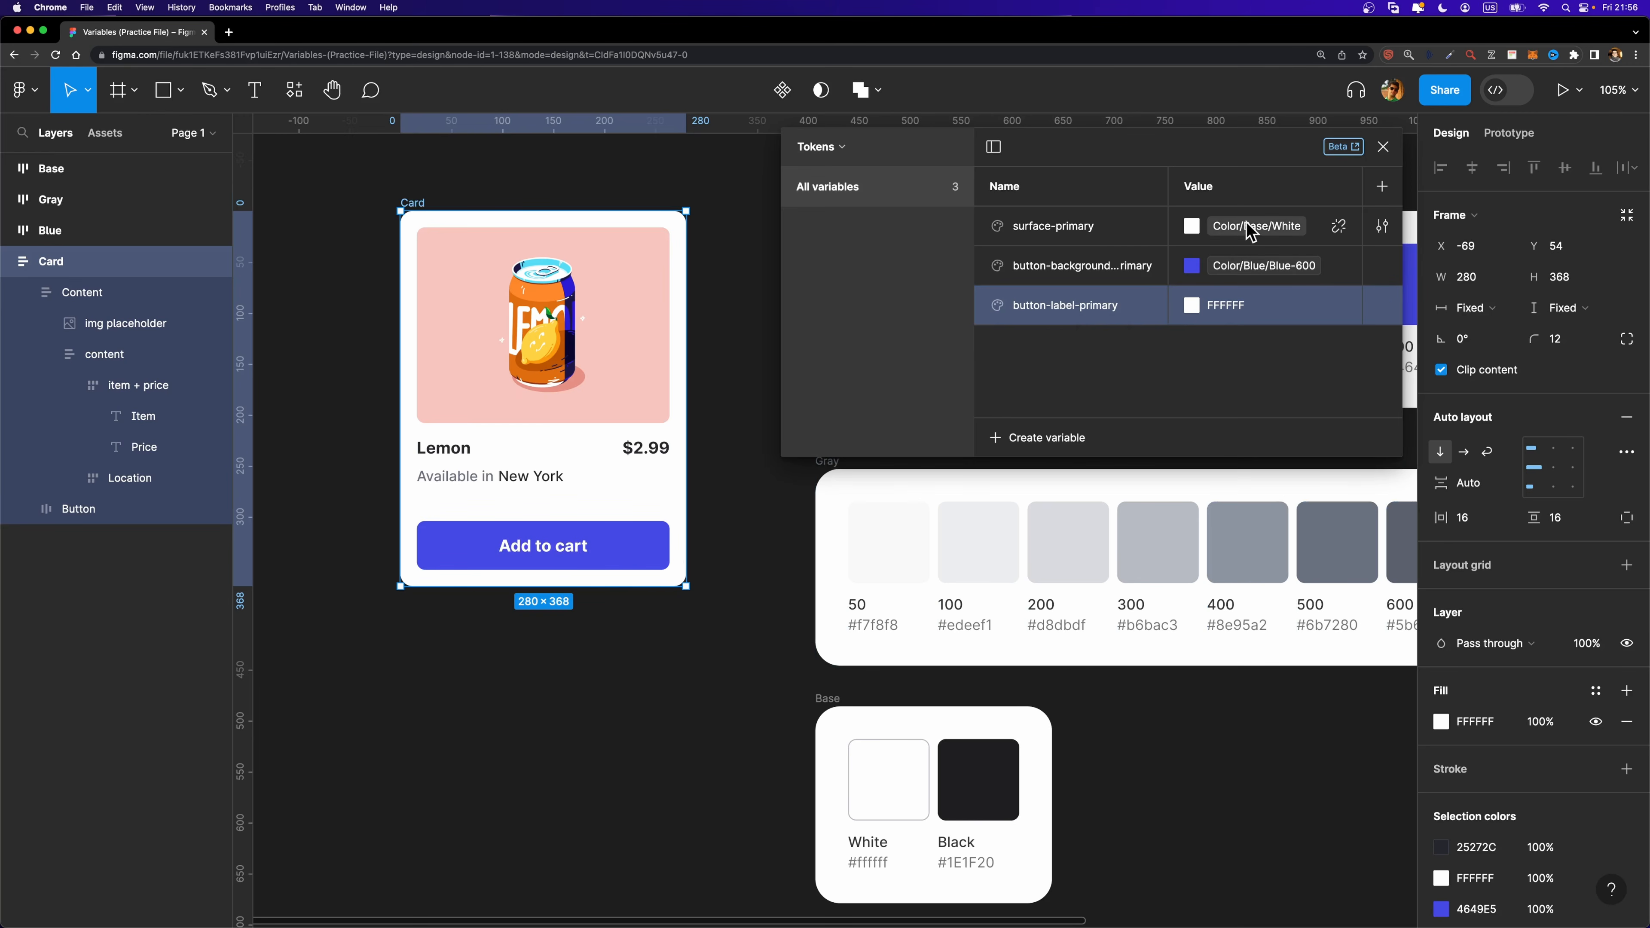
Link the button-label-primary value to the White primitive in the Color/Base group.
{"action": "left_click", "coordinate": [1197, 309]}
{"action": "left_click", "coordinate": [1276, 332]}
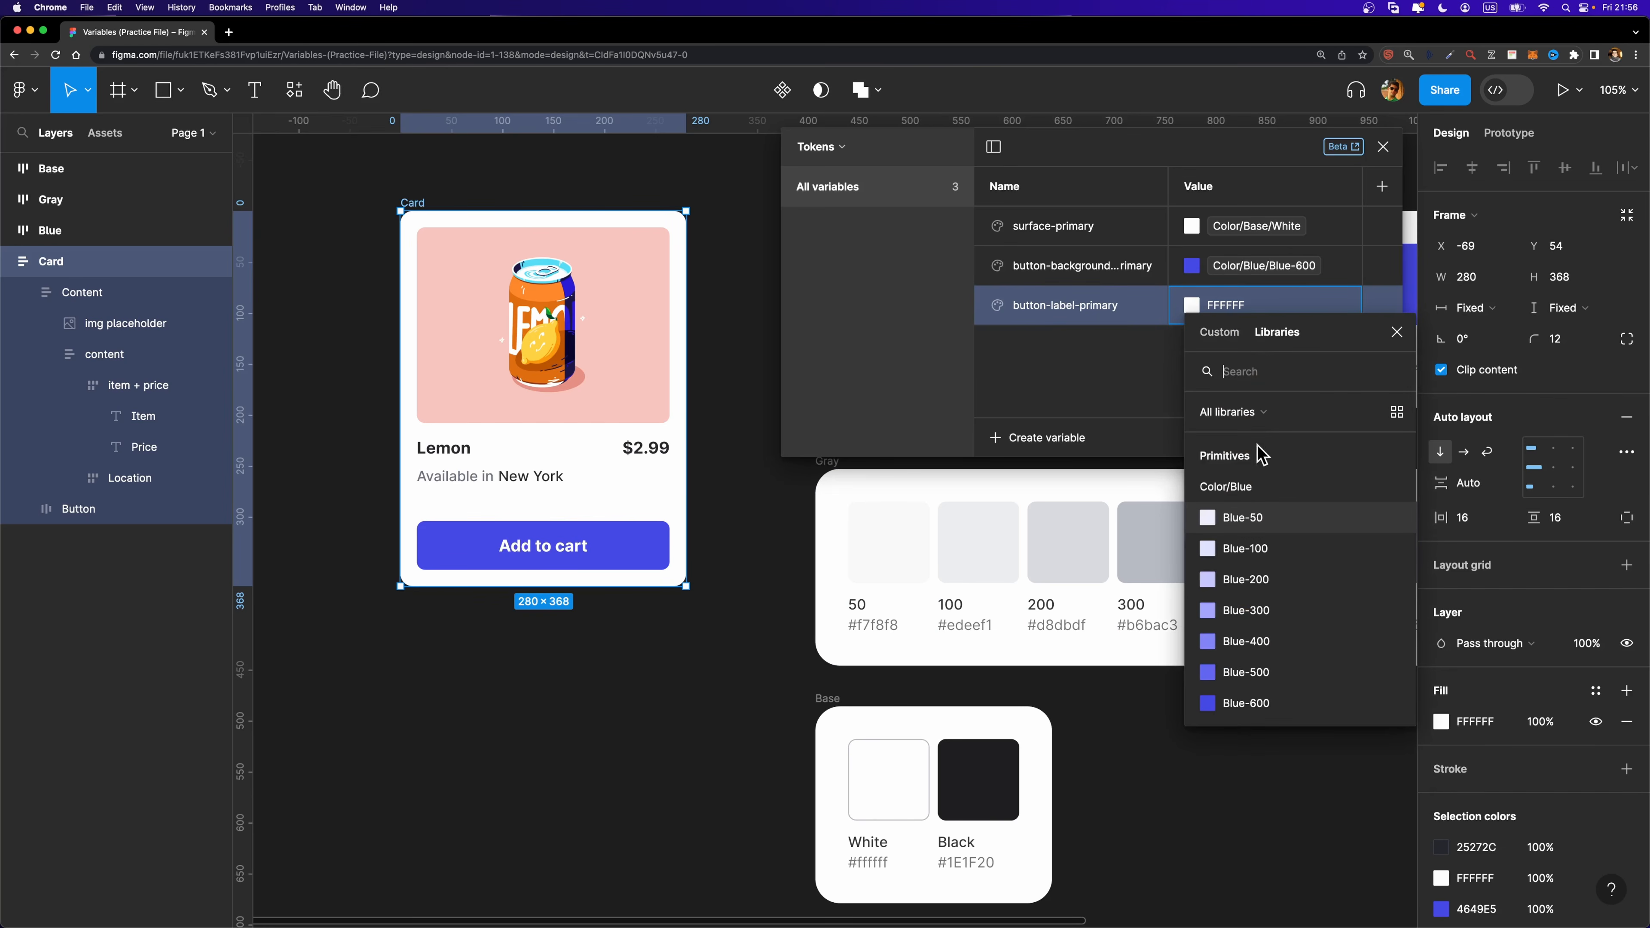
{"action": "scroll", "coordinate": [1249, 531], "scroll_direction": "down", "scroll_amount": 10}
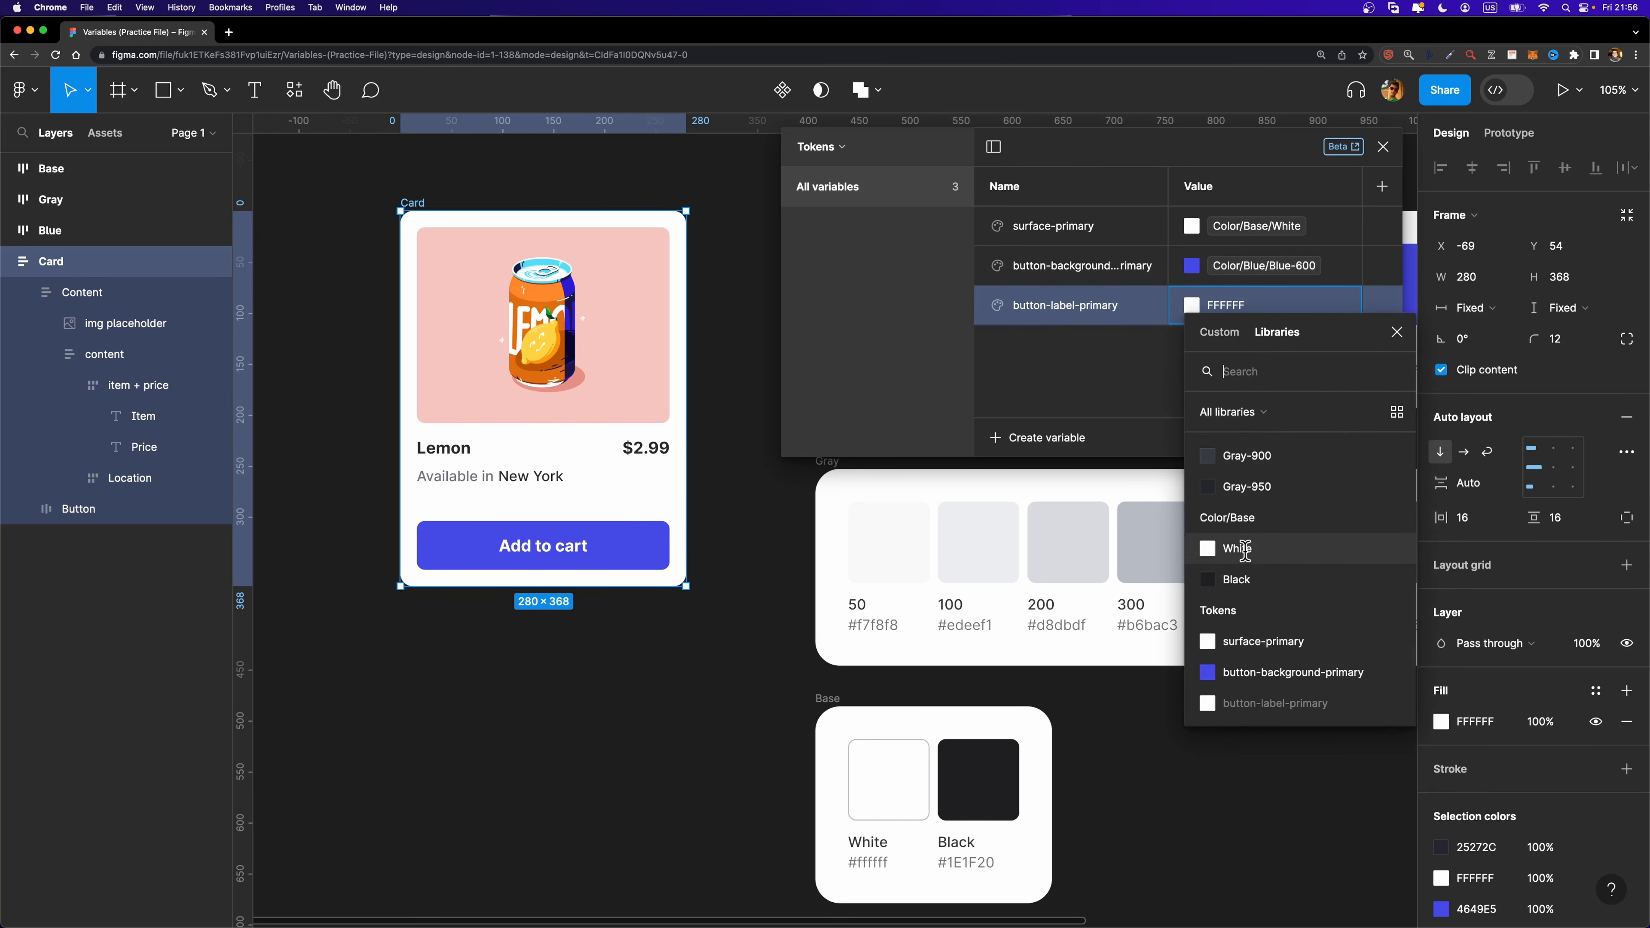
{"action": "left_click", "coordinate": [1265, 561]}
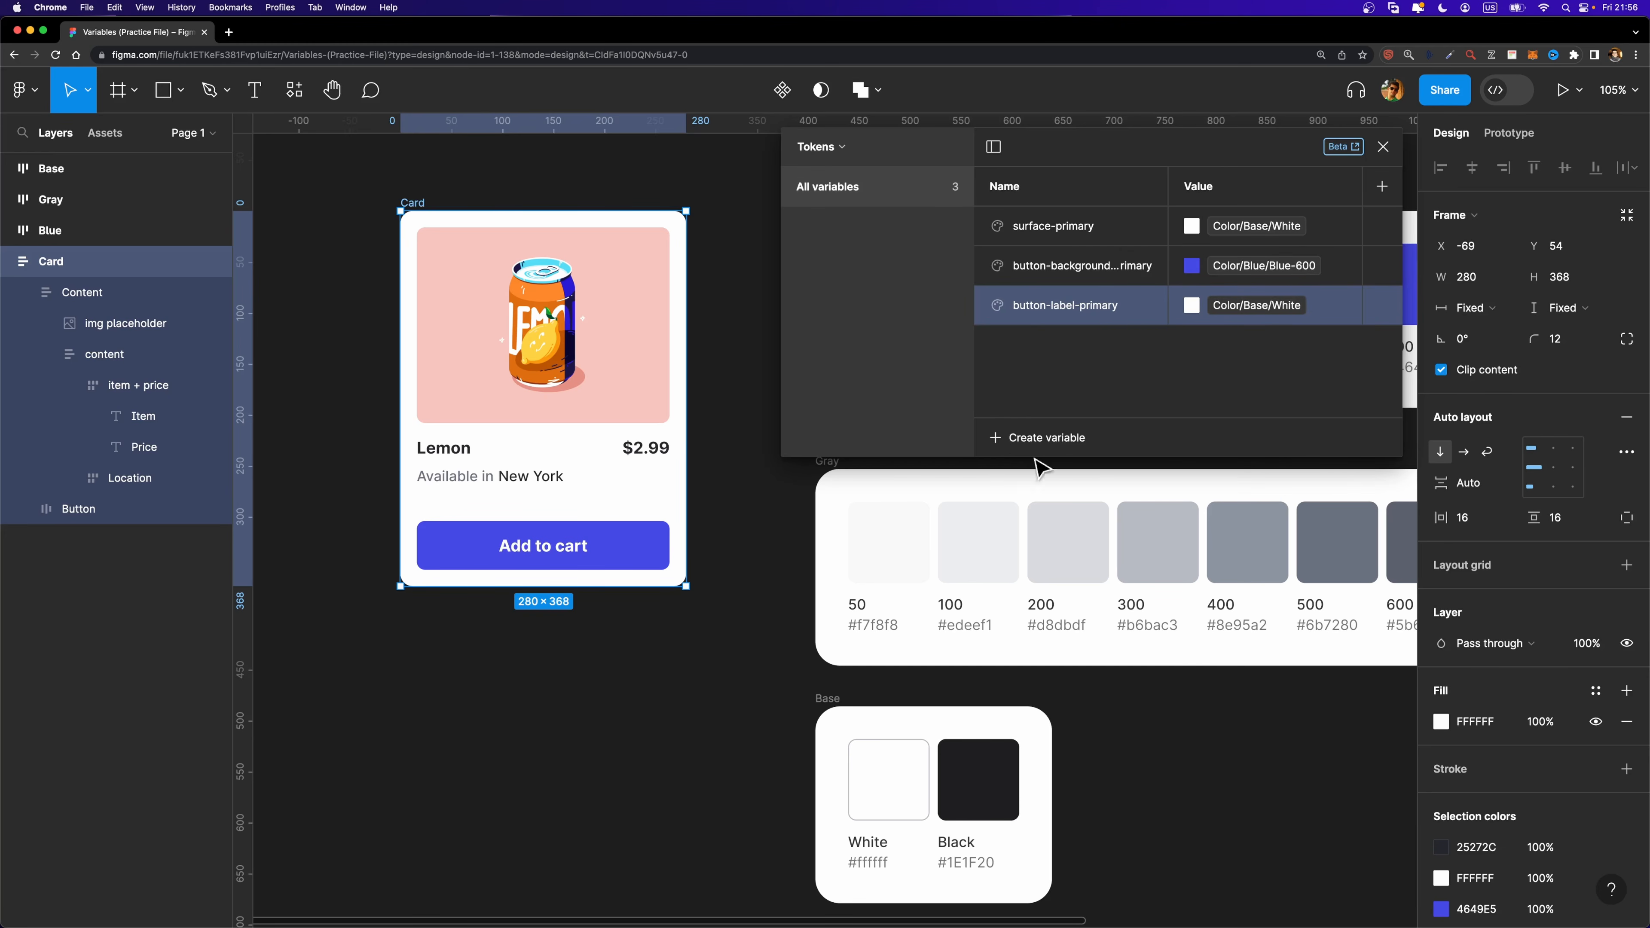
Create a fourth color variable in the Tokens collection named text-primary.
{"action": "left_click", "coordinate": [1008, 436]}
{"action": "left_click", "coordinate": [1029, 476]}
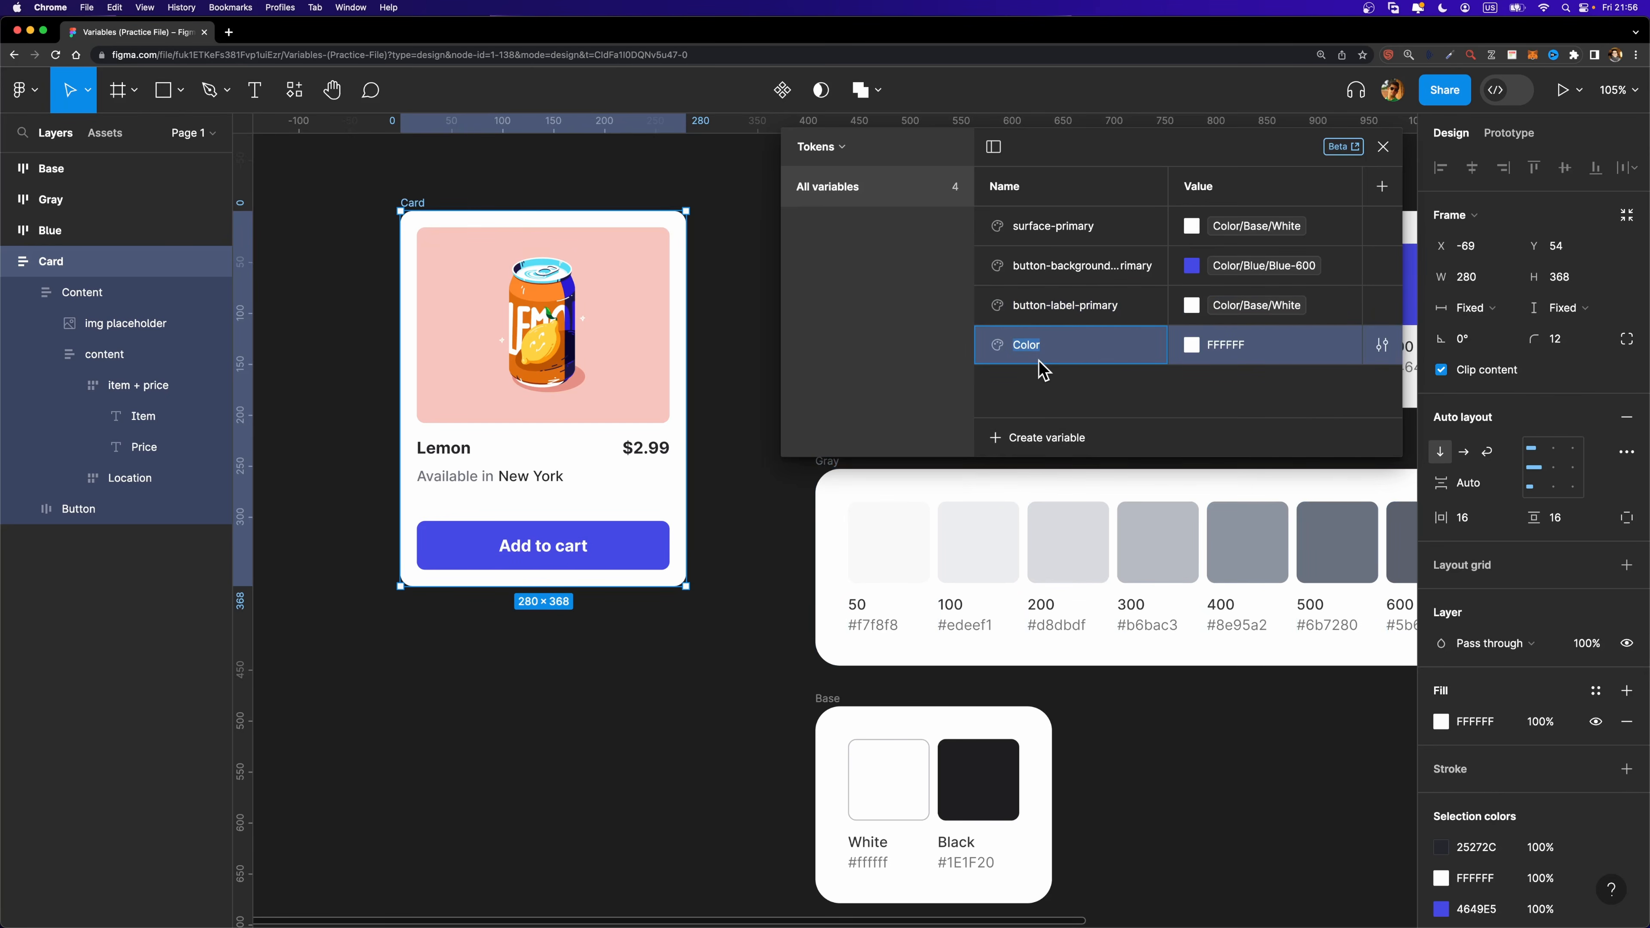
{"action": "type", "text": "text-"}
{"action": "key", "text": "Return"}
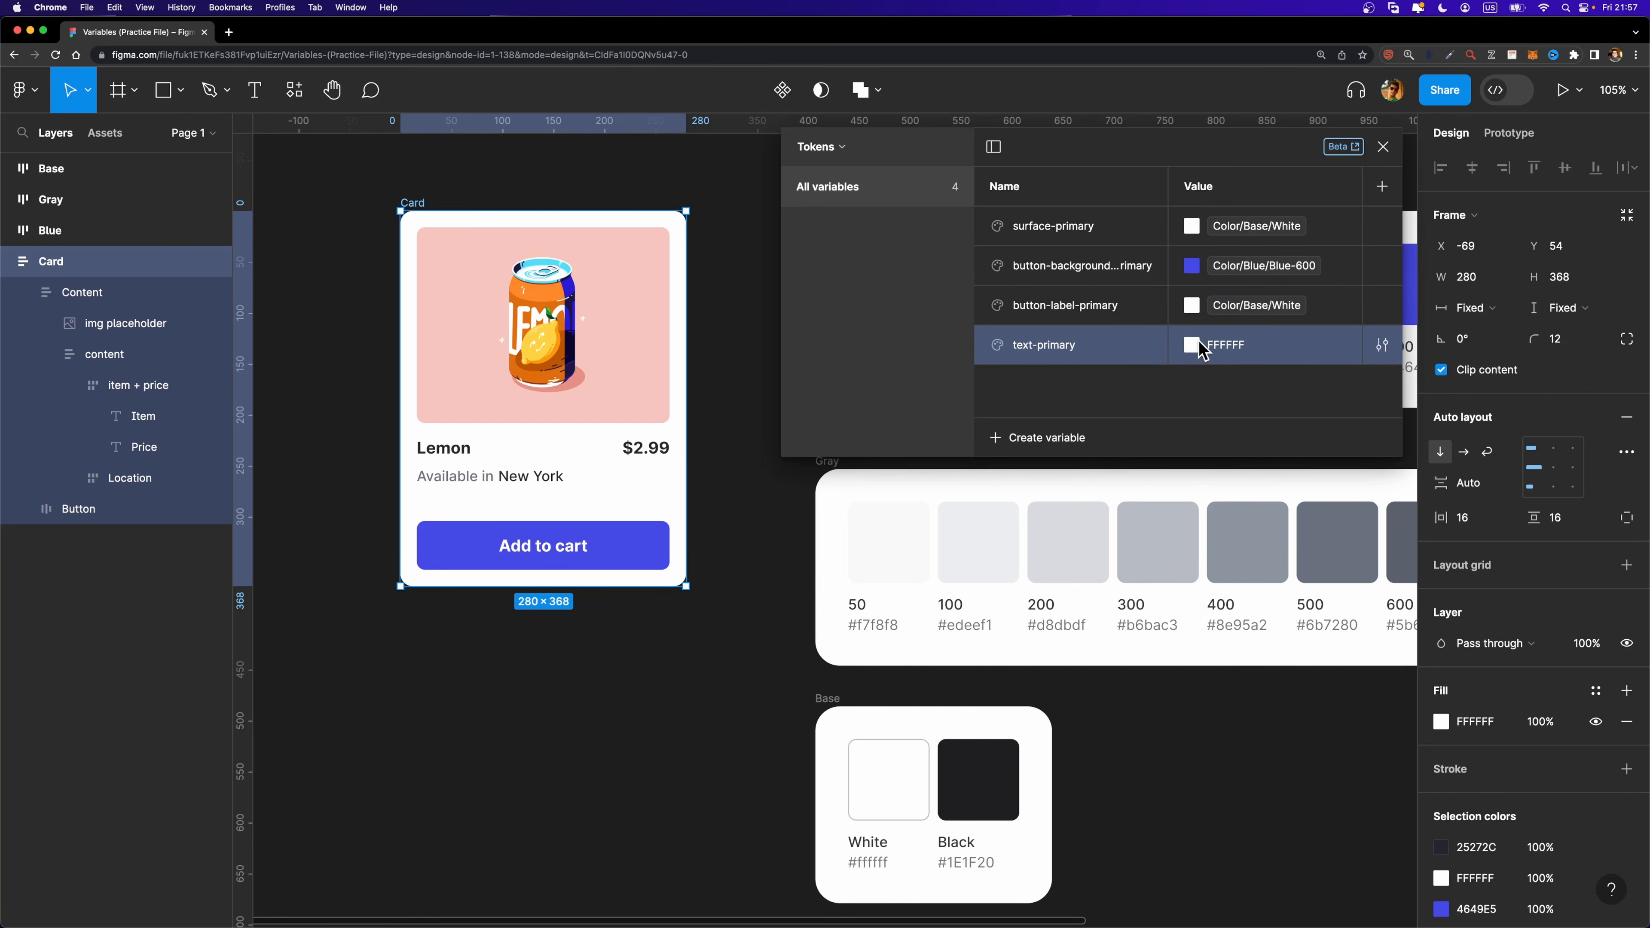
Link the text-primary value to the Gray-950 primitive in the Color/Gray group.
{"action": "left_click", "coordinate": [1191, 344]}
{"action": "left_click", "coordinate": [1276, 371]}
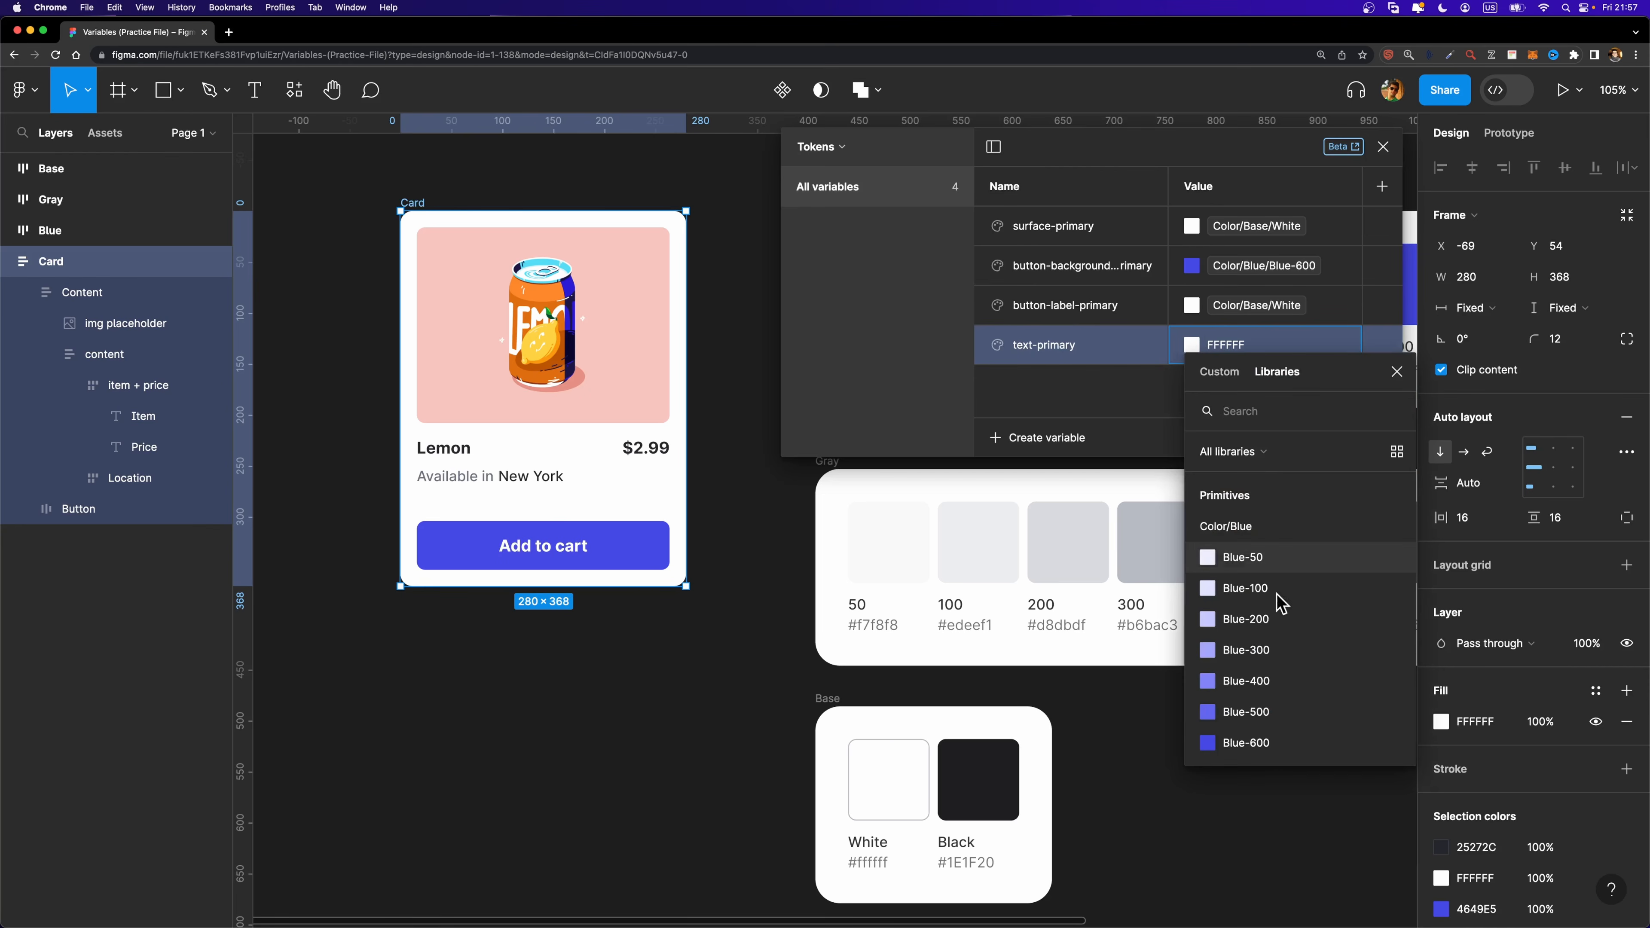
{"action": "scroll", "coordinate": [1283, 611], "scroll_direction": "down", "scroll_amount": 10}
{"action": "scroll", "coordinate": [1283, 611], "scroll_direction": "up", "scroll_amount": 2}
{"action": "left_click", "coordinate": [1276, 575]}
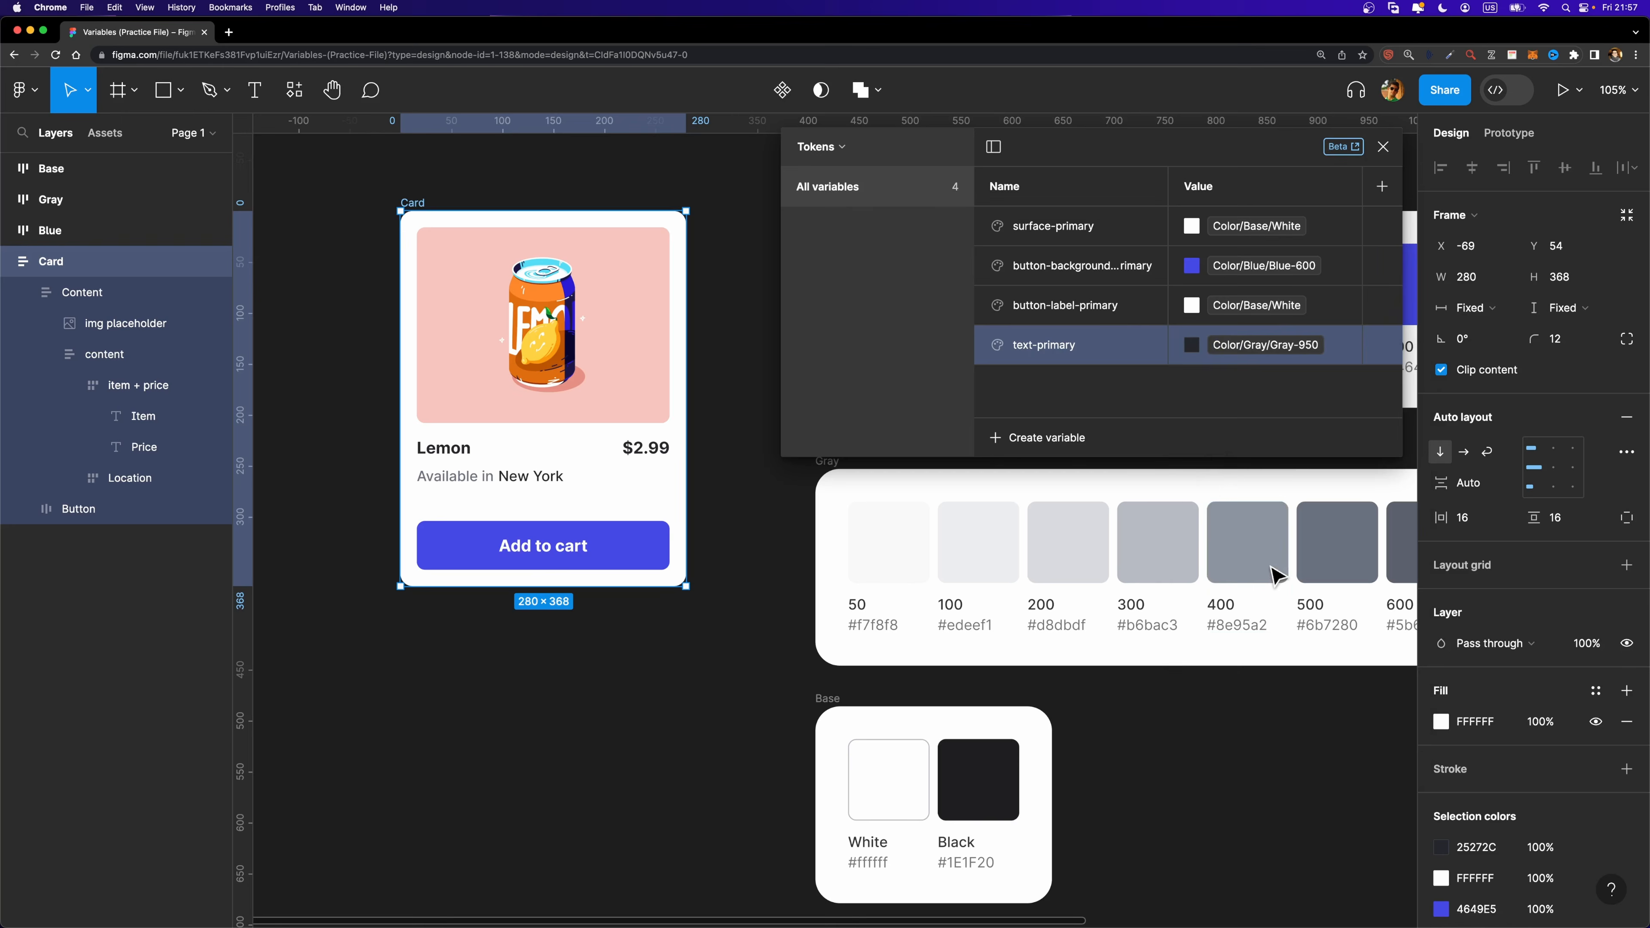
{"action": "scroll", "coordinate": [1273, 576], "scroll_direction": "right", "scroll_amount": 10}
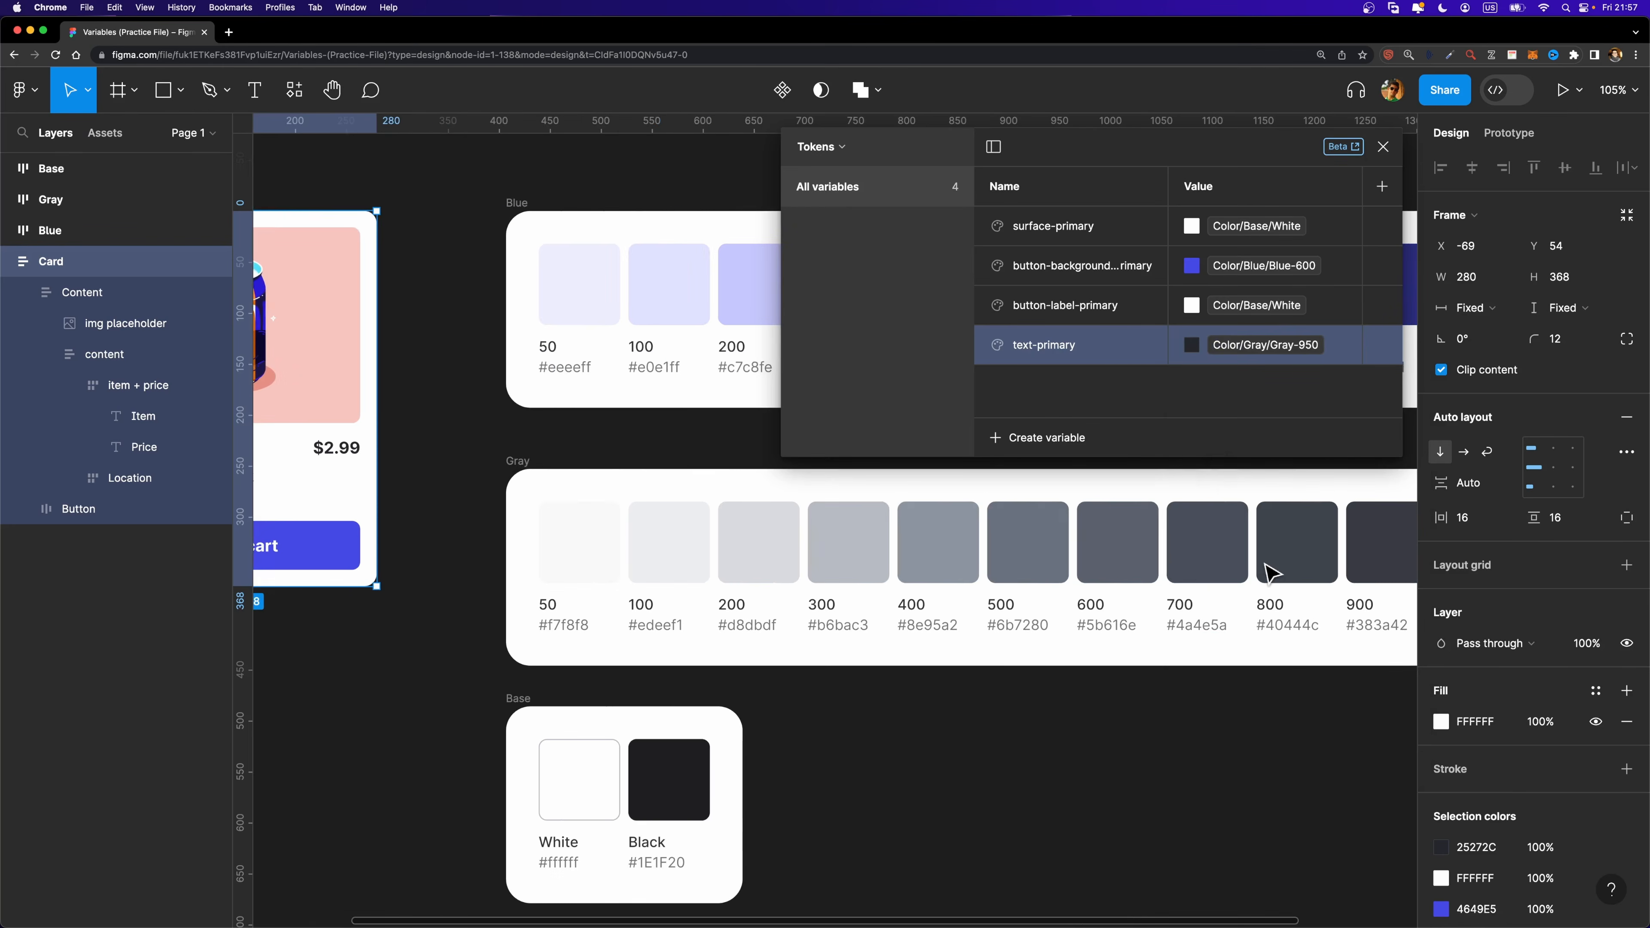
{"action": "scroll", "coordinate": [1218, 569], "scroll_direction": "left", "scroll_amount": 10}
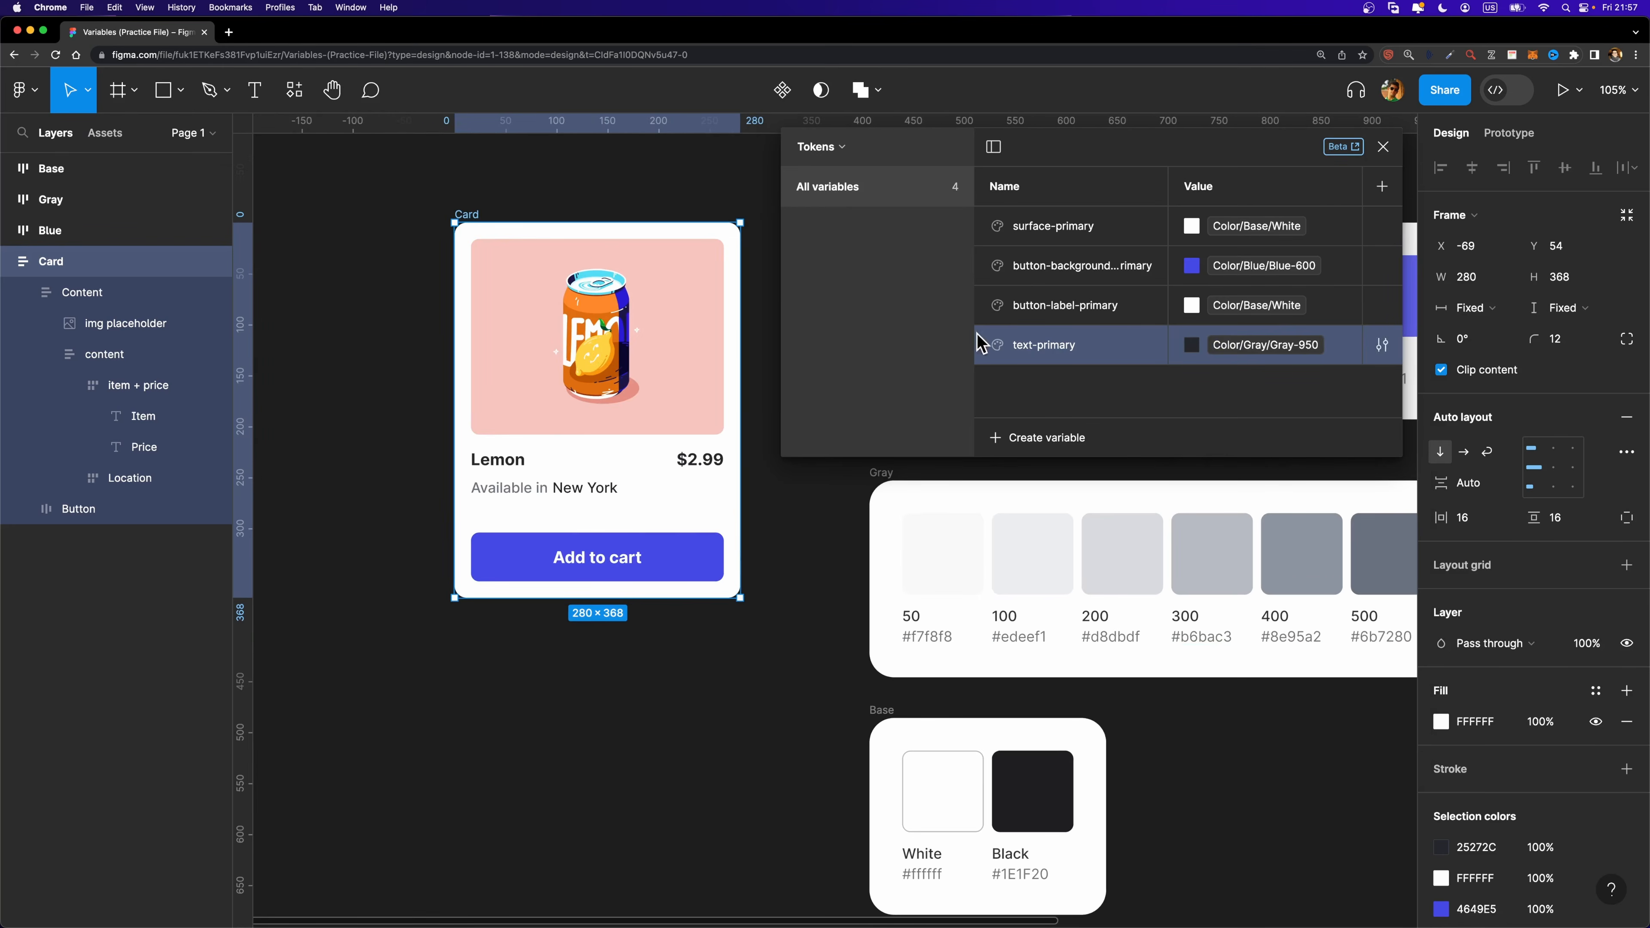
Create a fifth color variable in the Tokens collection named text-secondary.
{"action": "left_click", "coordinate": [1012, 439]}
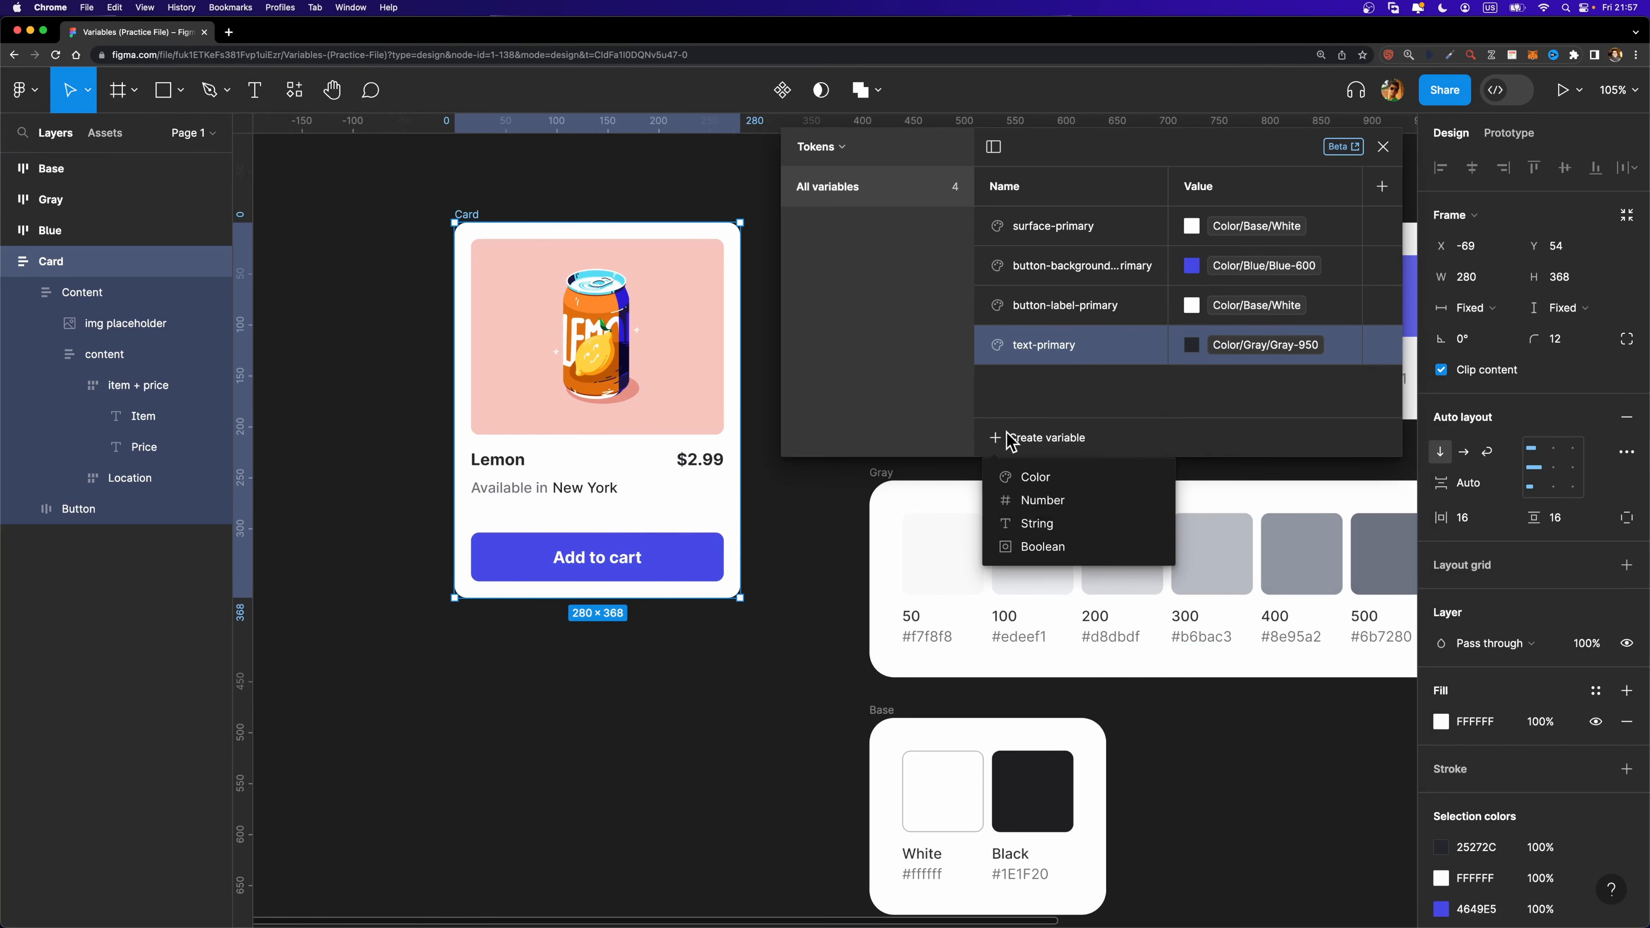
{"action": "left_click", "coordinate": [1024, 479]}
{"action": "type", "text": "t"}
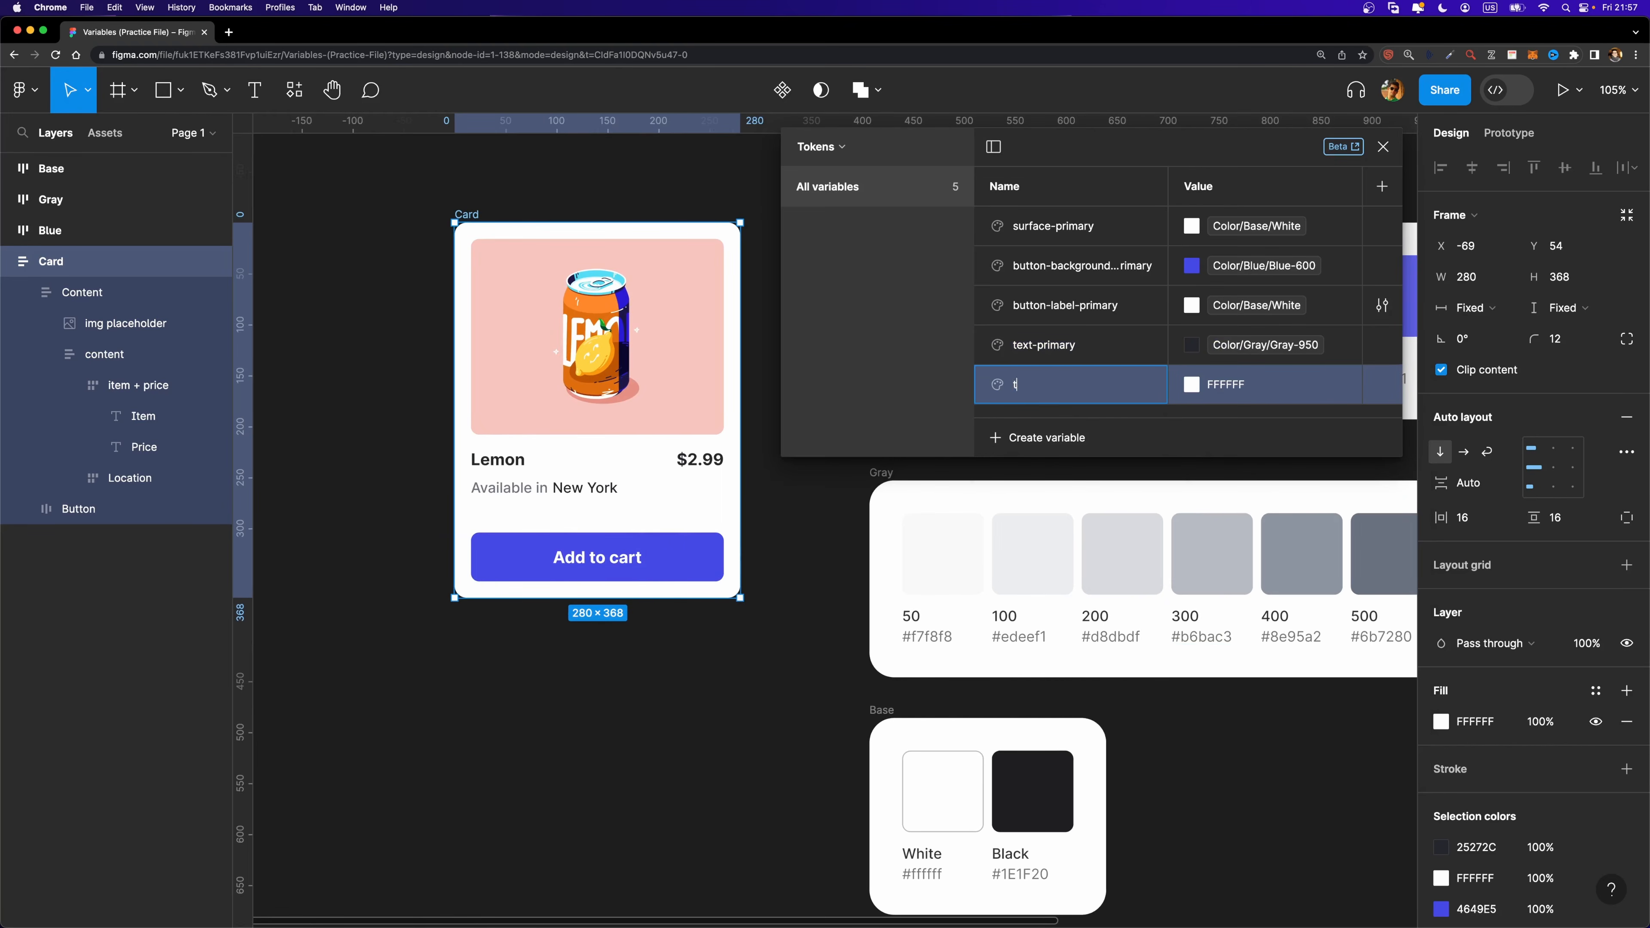
{"action": "type", "text": "ext-secondary"}
Link the text-secondary value to the Gray-500 primitive in the Color/Gray group.
{"action": "left_click", "coordinate": [1197, 395]}
{"action": "left_click", "coordinate": [1275, 411]}
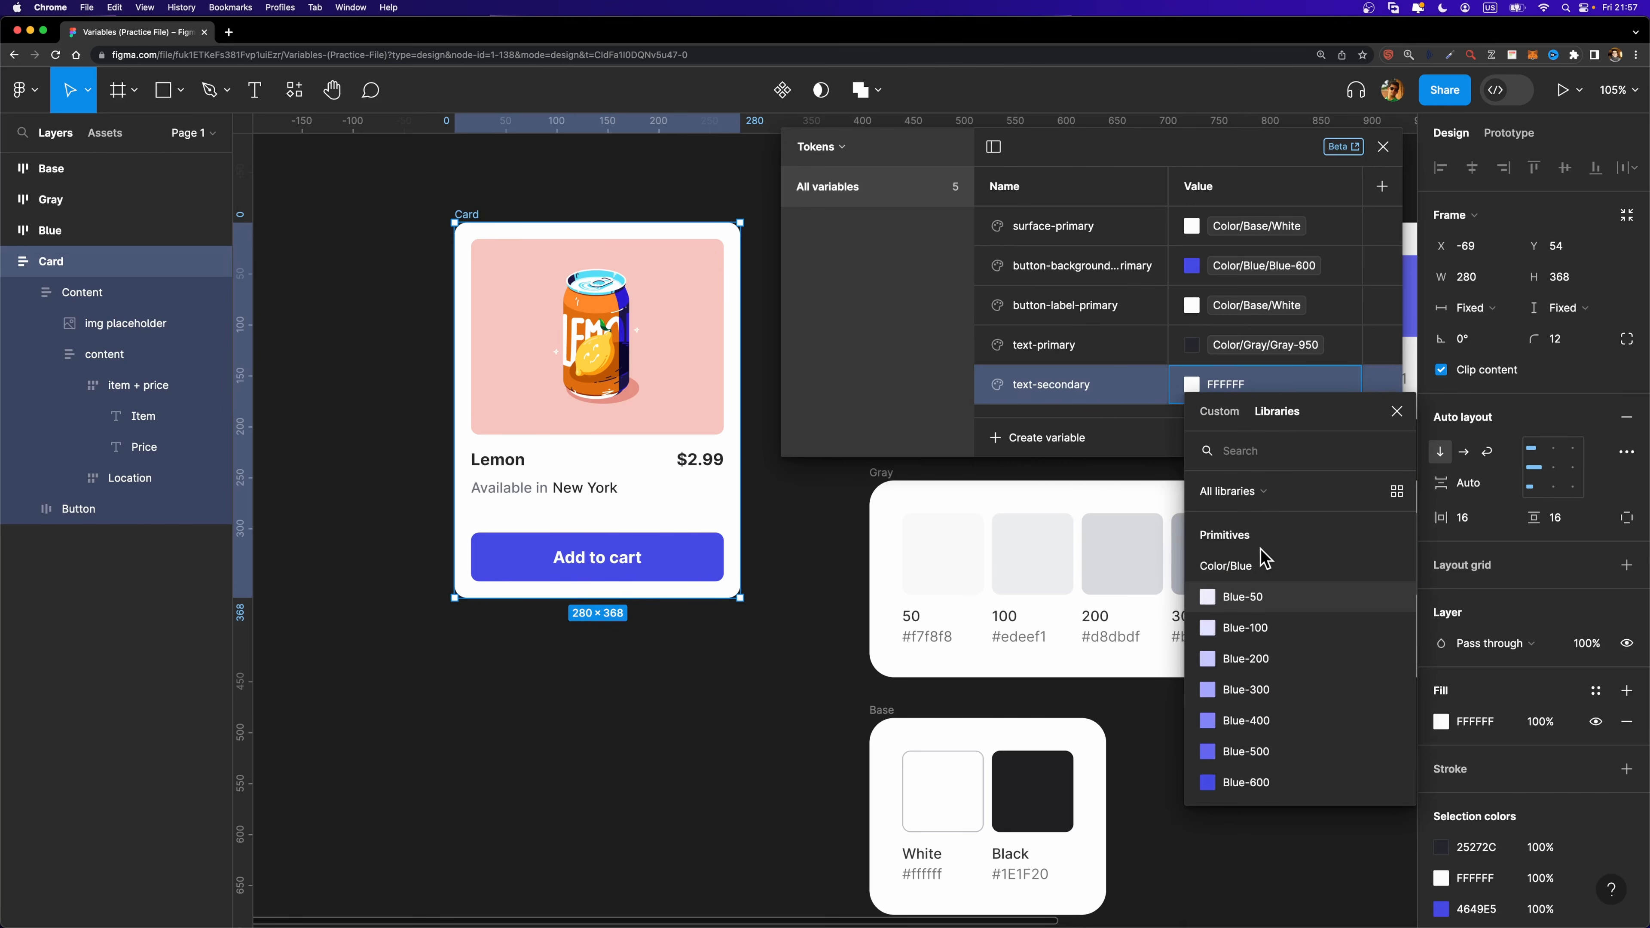
{"action": "scroll", "coordinate": [1268, 625], "scroll_direction": "down", "scroll_amount": 10}
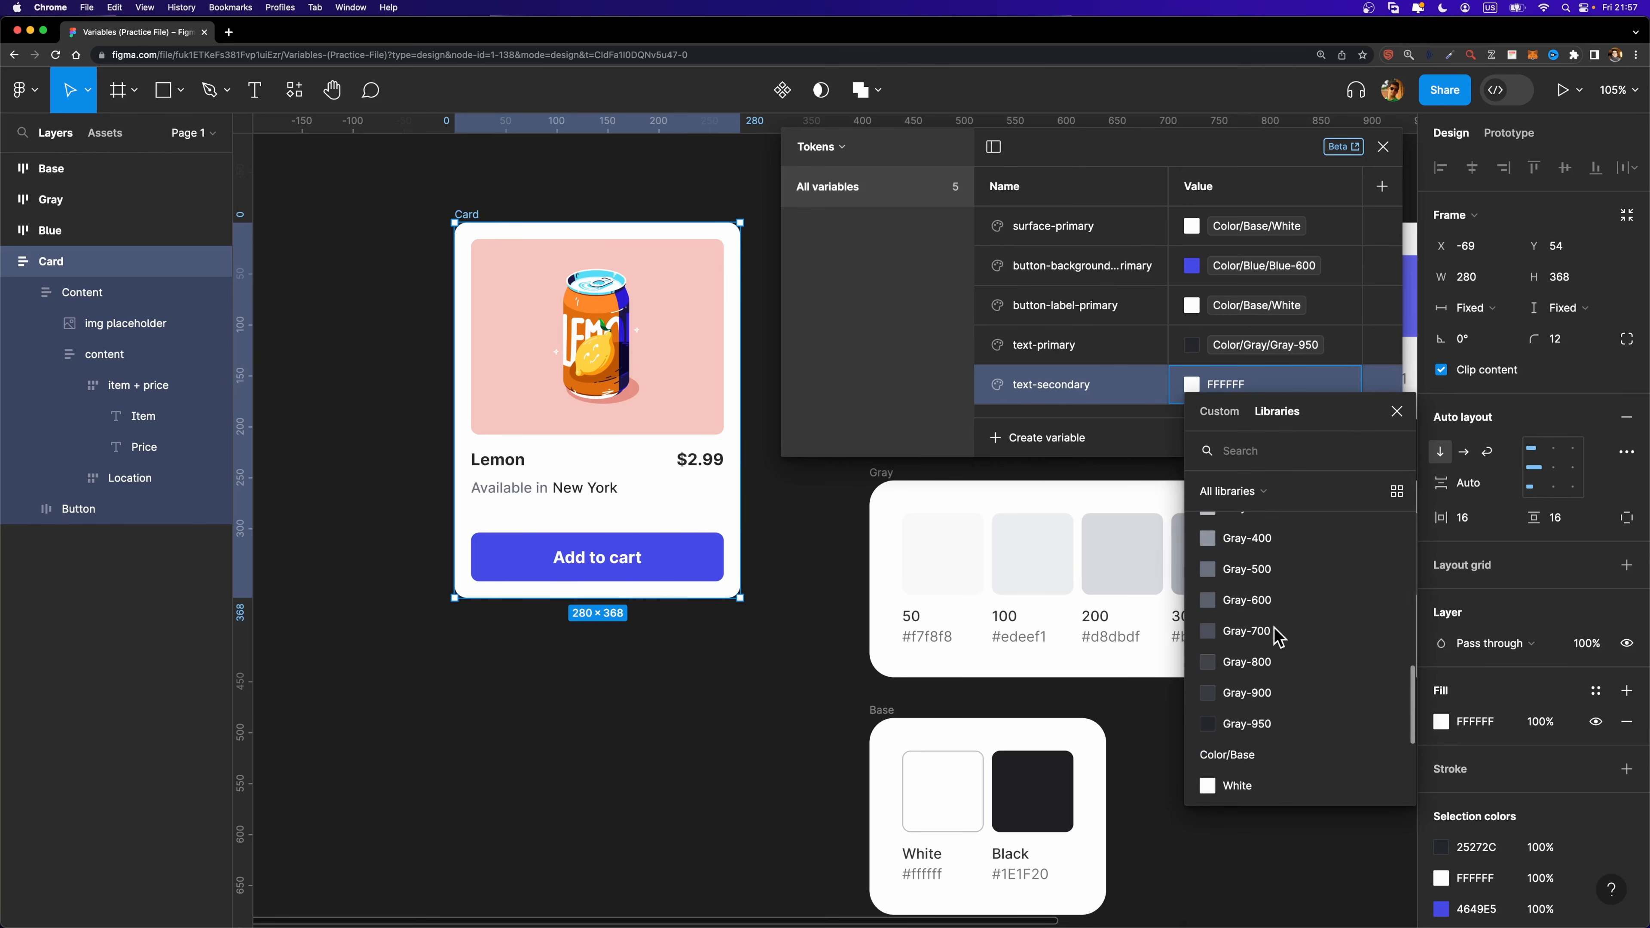
{"action": "left_click", "coordinate": [1262, 567]}
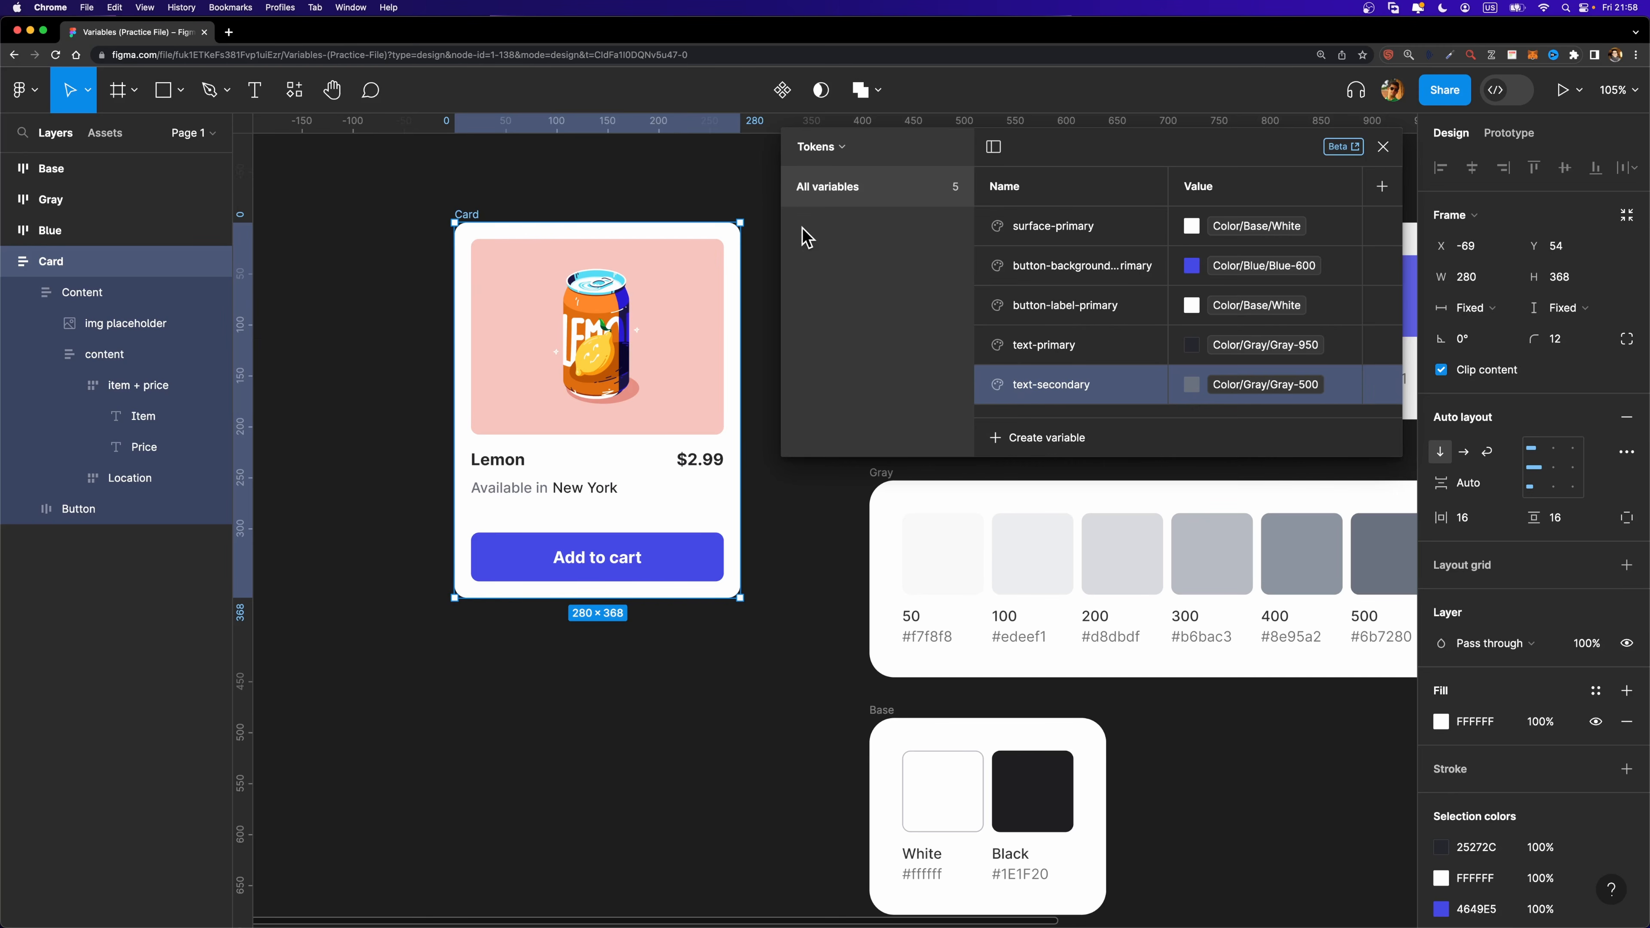
Group all the color variables in the Tokens collection, from surface-primary to text-secondary, into a new group named Color.
{"action": "left_click", "coordinate": [1056, 237], "text": "shift"}
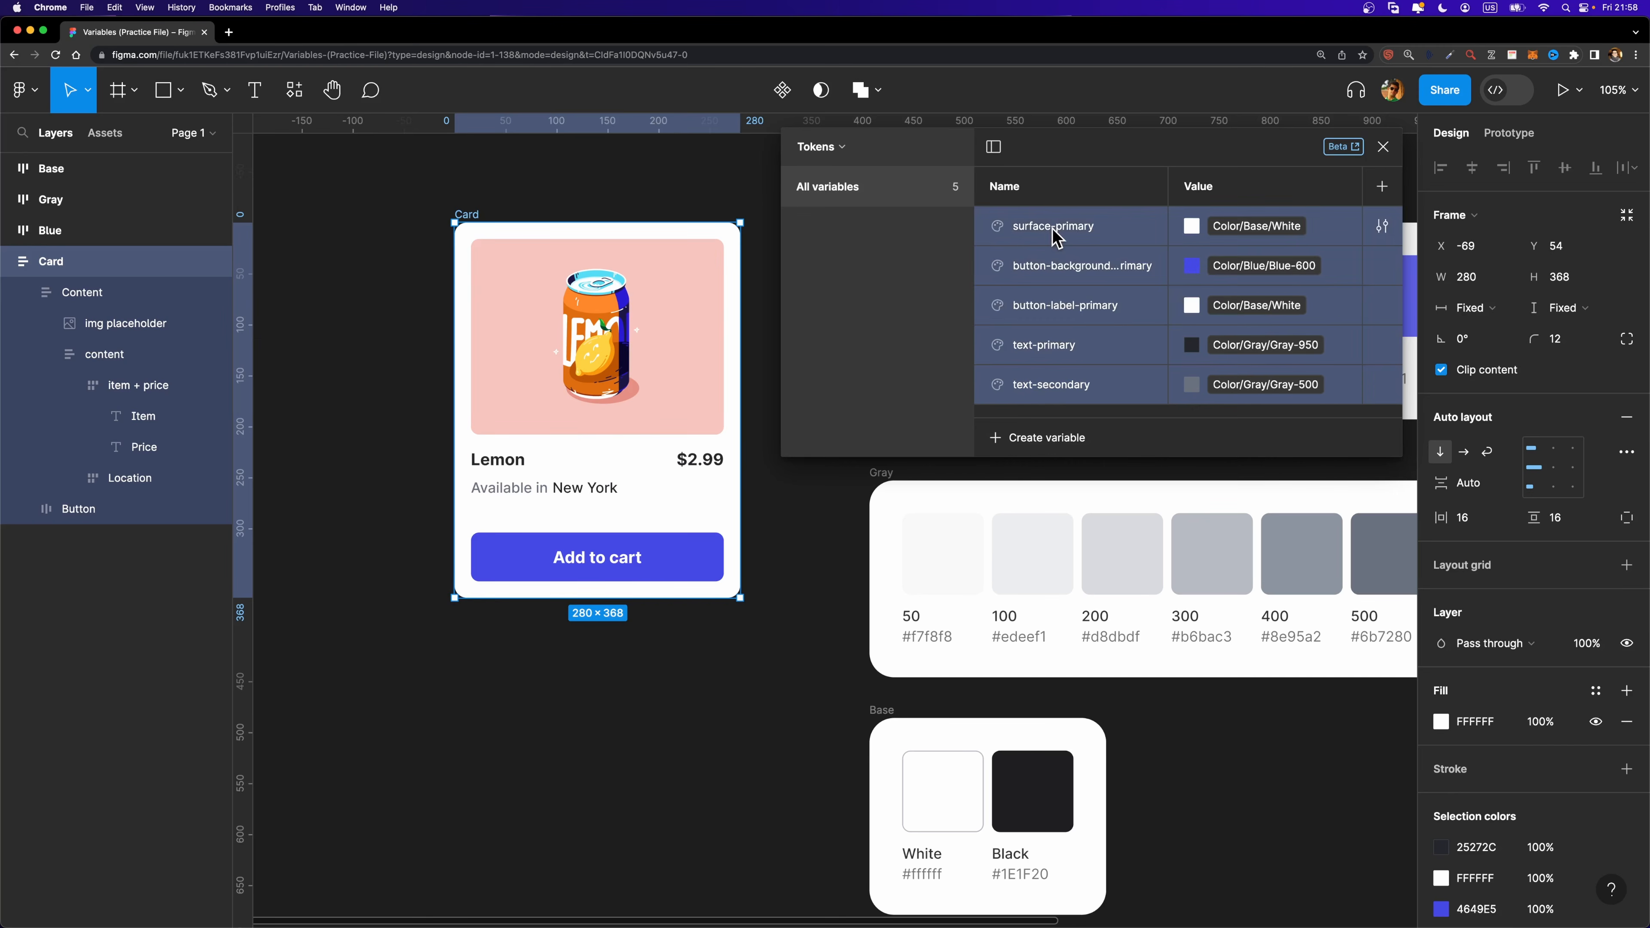
{"action": "right_click", "coordinate": [1055, 237]}
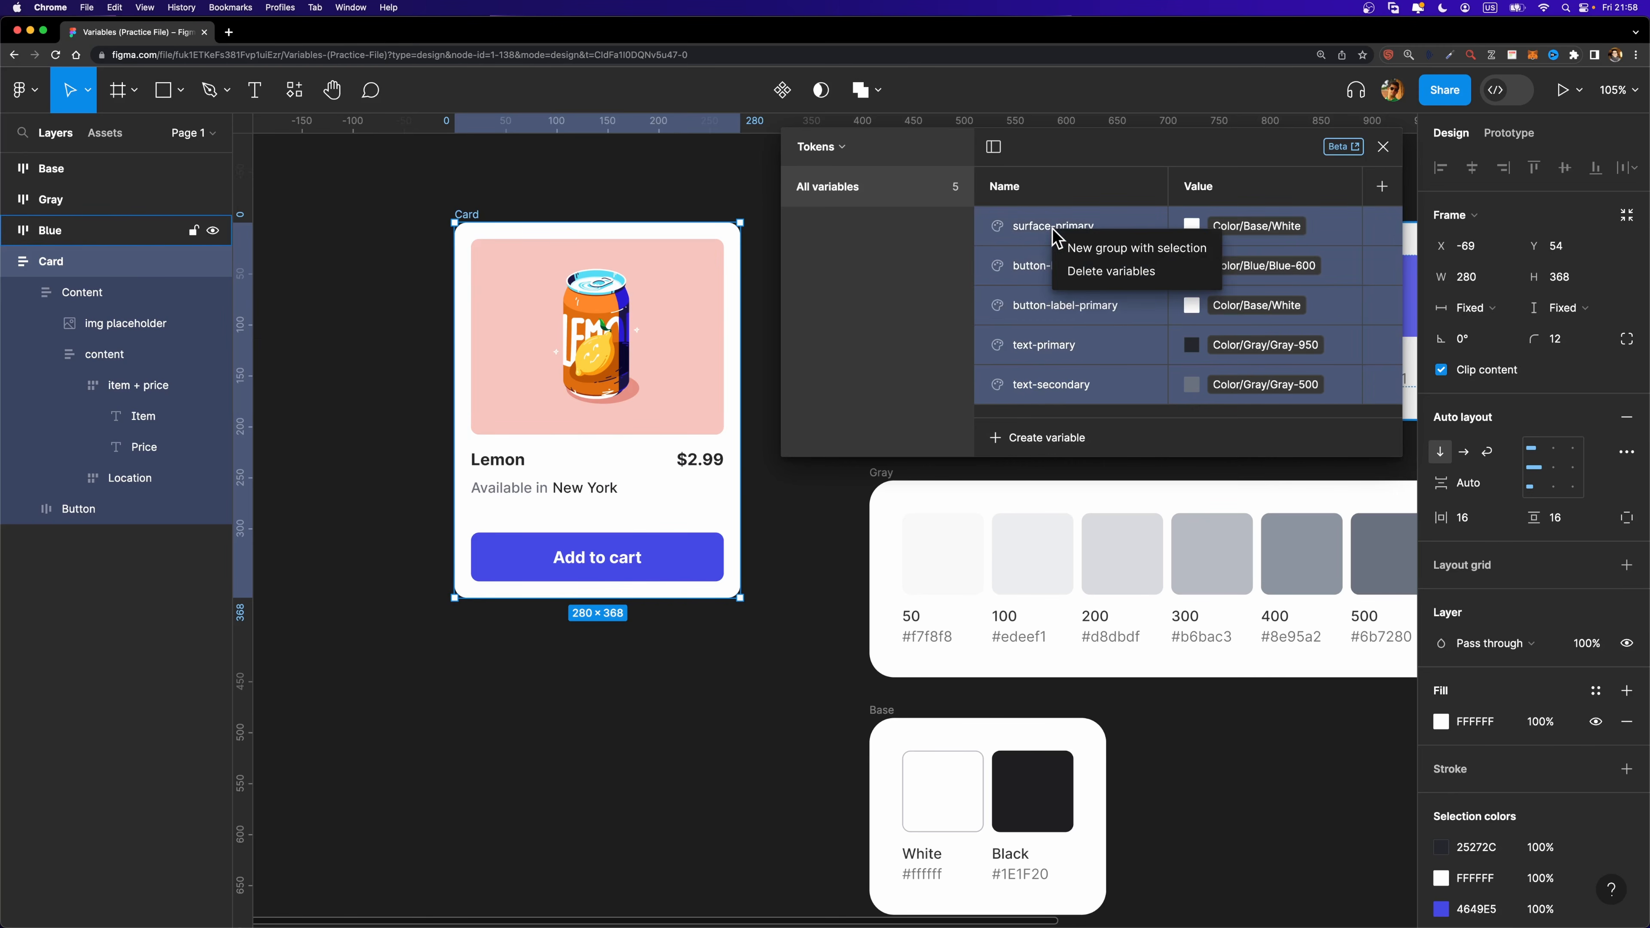
{"action": "left_click", "coordinate": [1073, 248]}
{"action": "type", "text": "Color"}
{"action": "key", "text": "Return"}
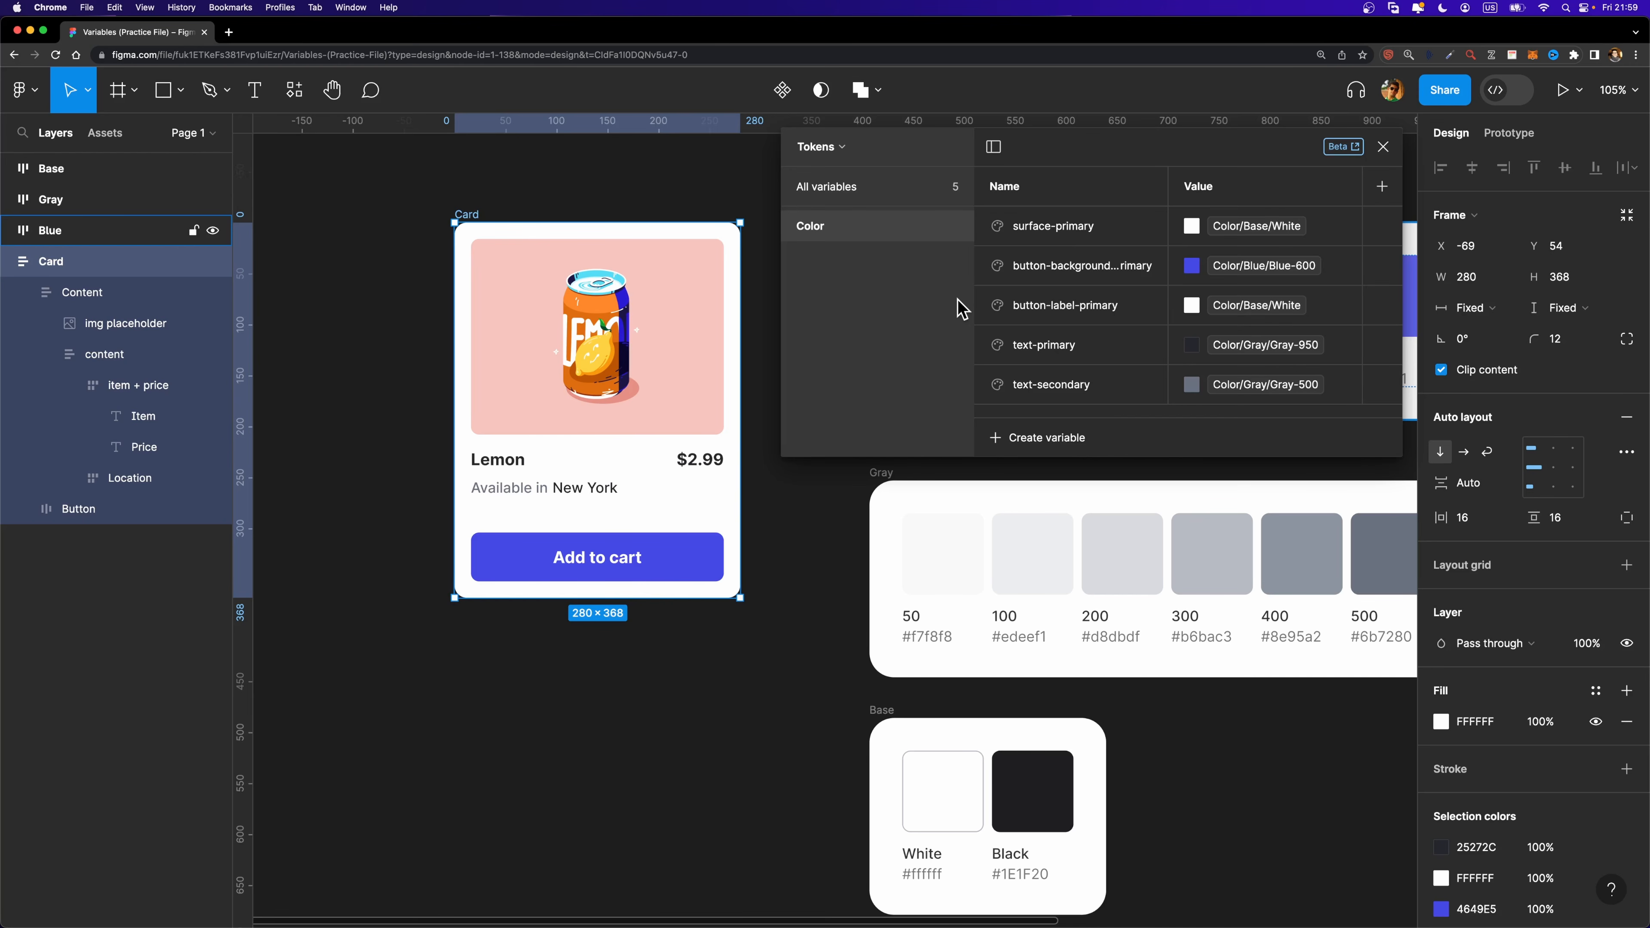
Create an ungrouped number variable named spacing-none in the Tokens collection and link its value to the Spacing/0 primitive.
{"action": "left_click", "coordinate": [852, 185]}
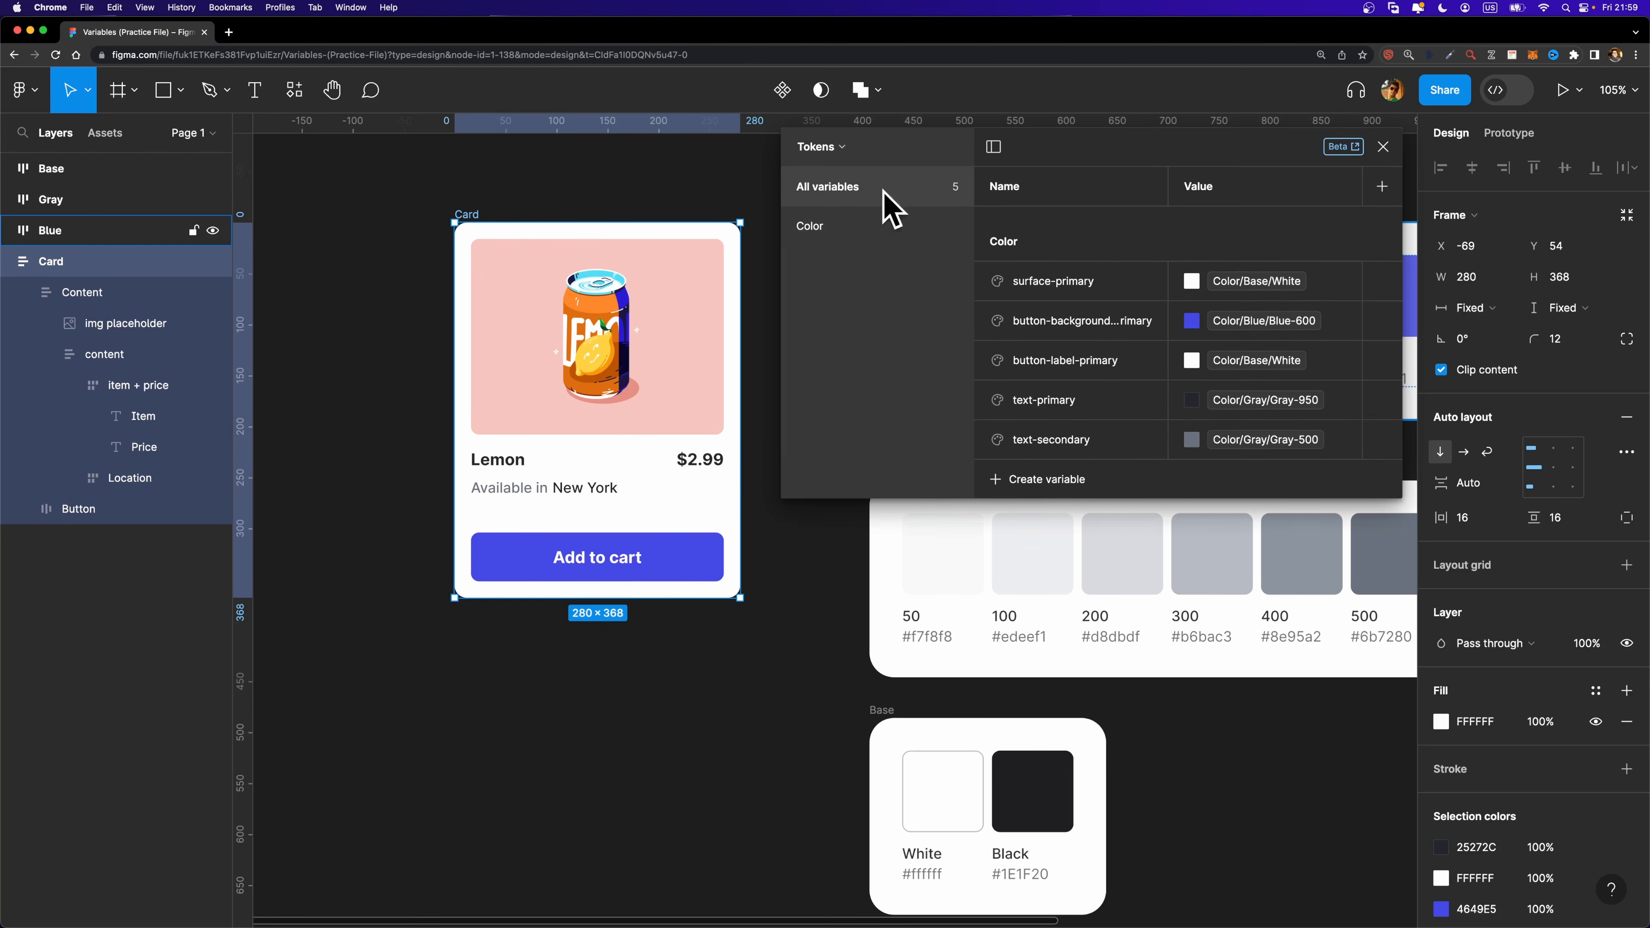
{"action": "left_click", "coordinate": [1014, 487]}
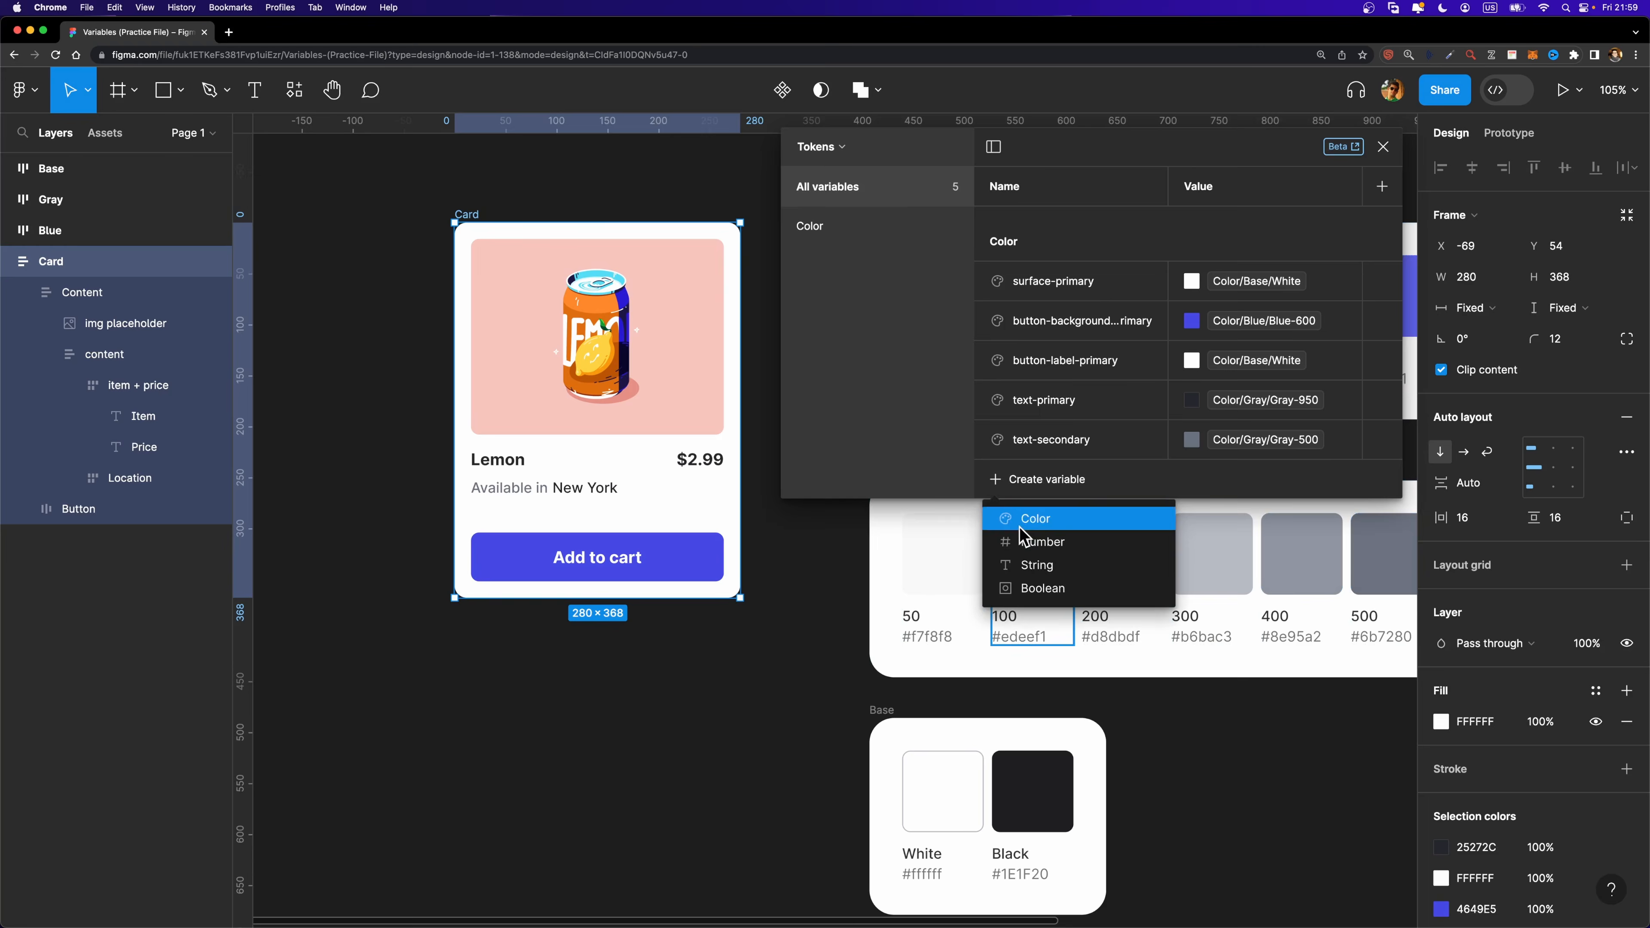
{"action": "left_click", "coordinate": [1043, 543]}
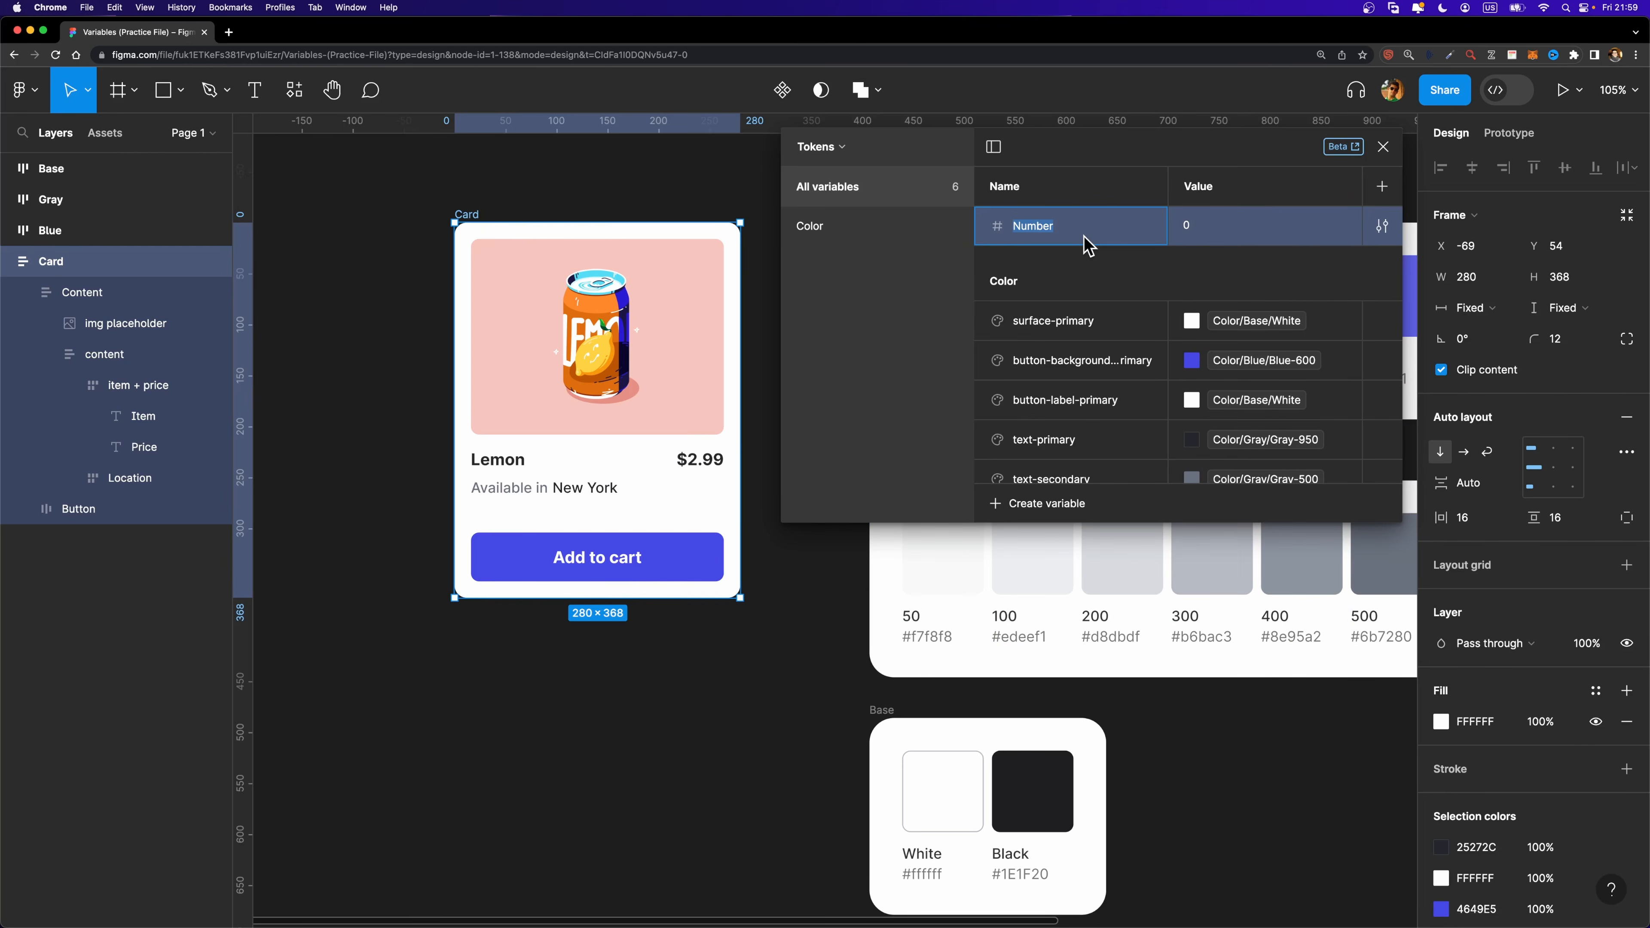
{"action": "type", "text": "spacing-none"}
{"action": "key", "text": "Return"}
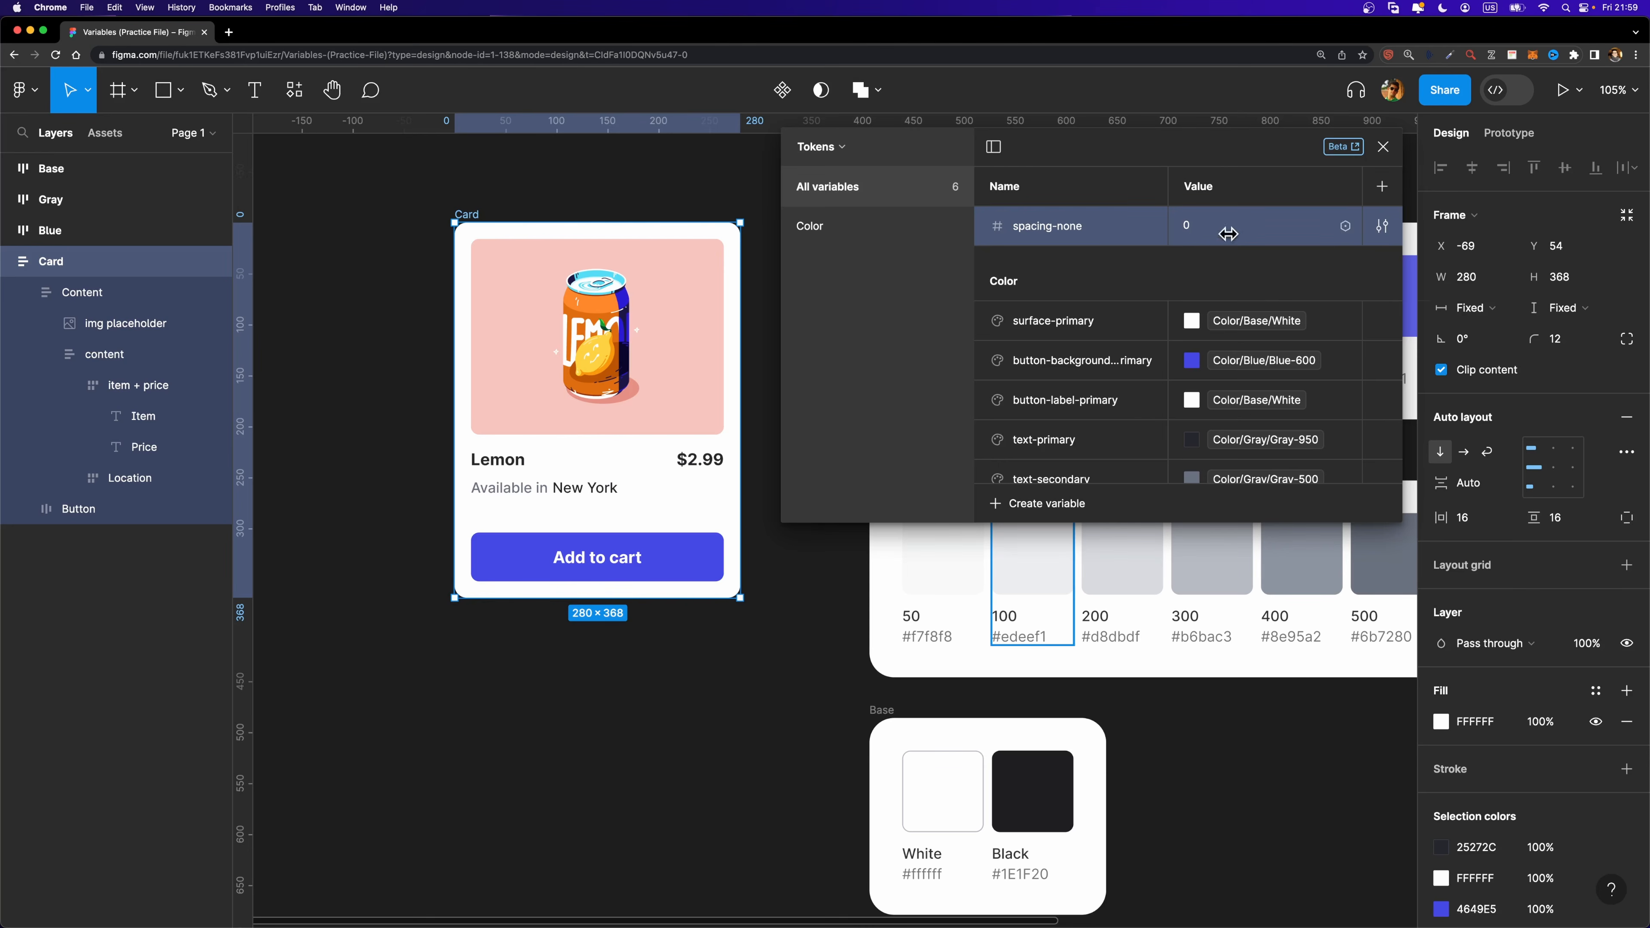
{"action": "left_click", "coordinate": [1345, 226]}
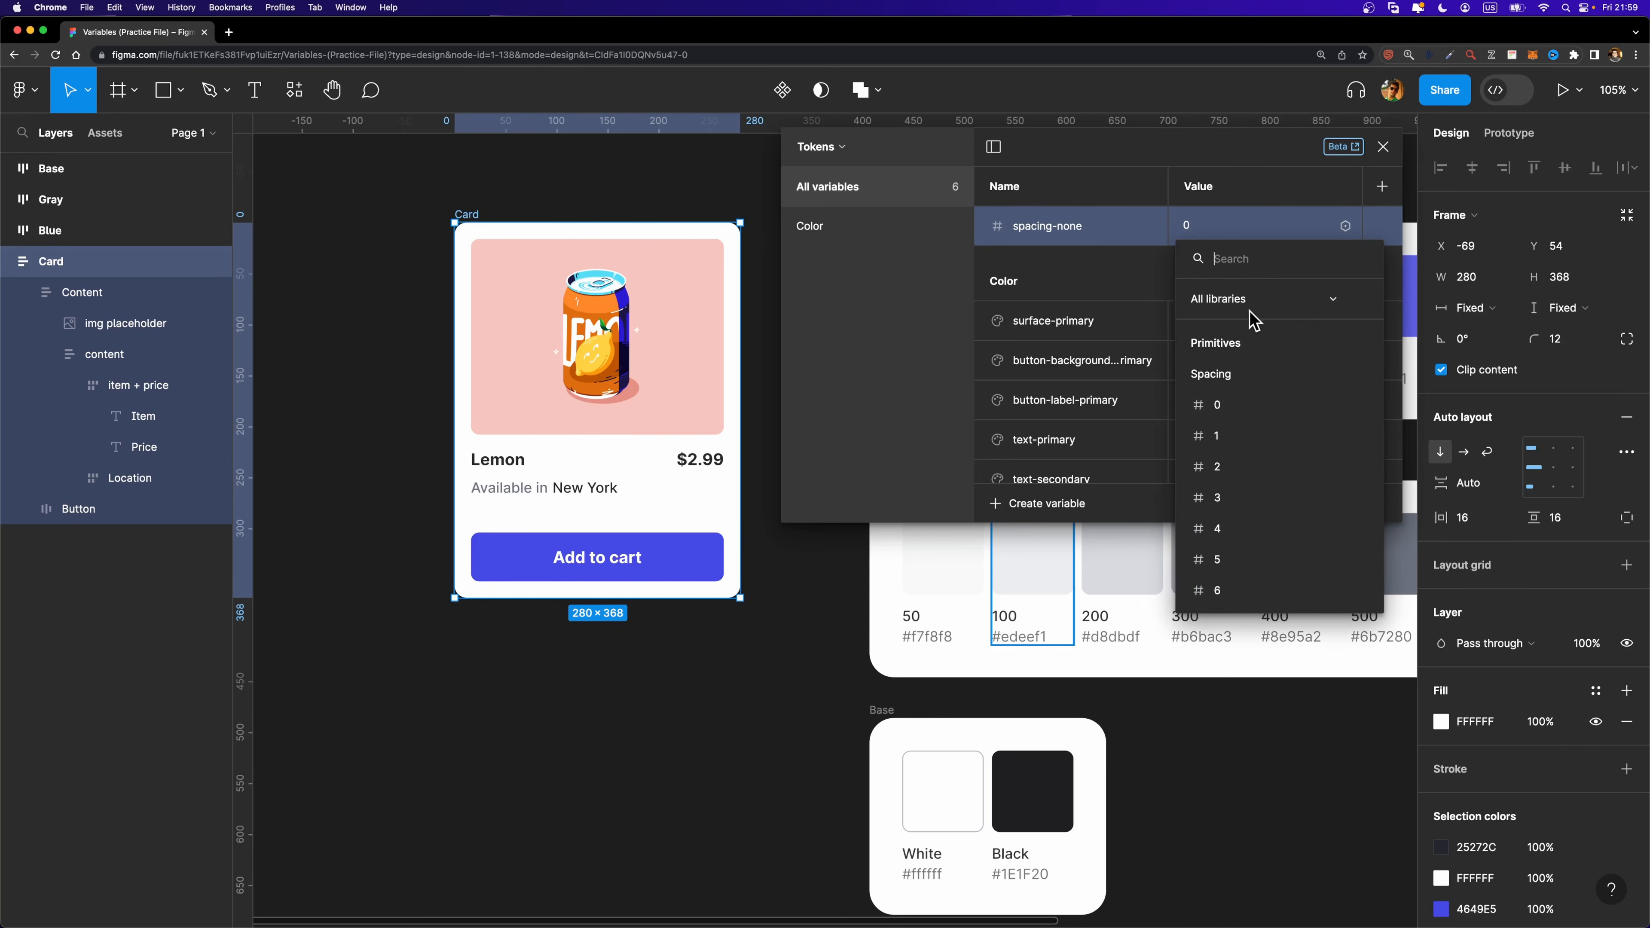
{"action": "scroll", "coordinate": [1252, 413], "scroll_direction": "down", "scroll_amount": 1}
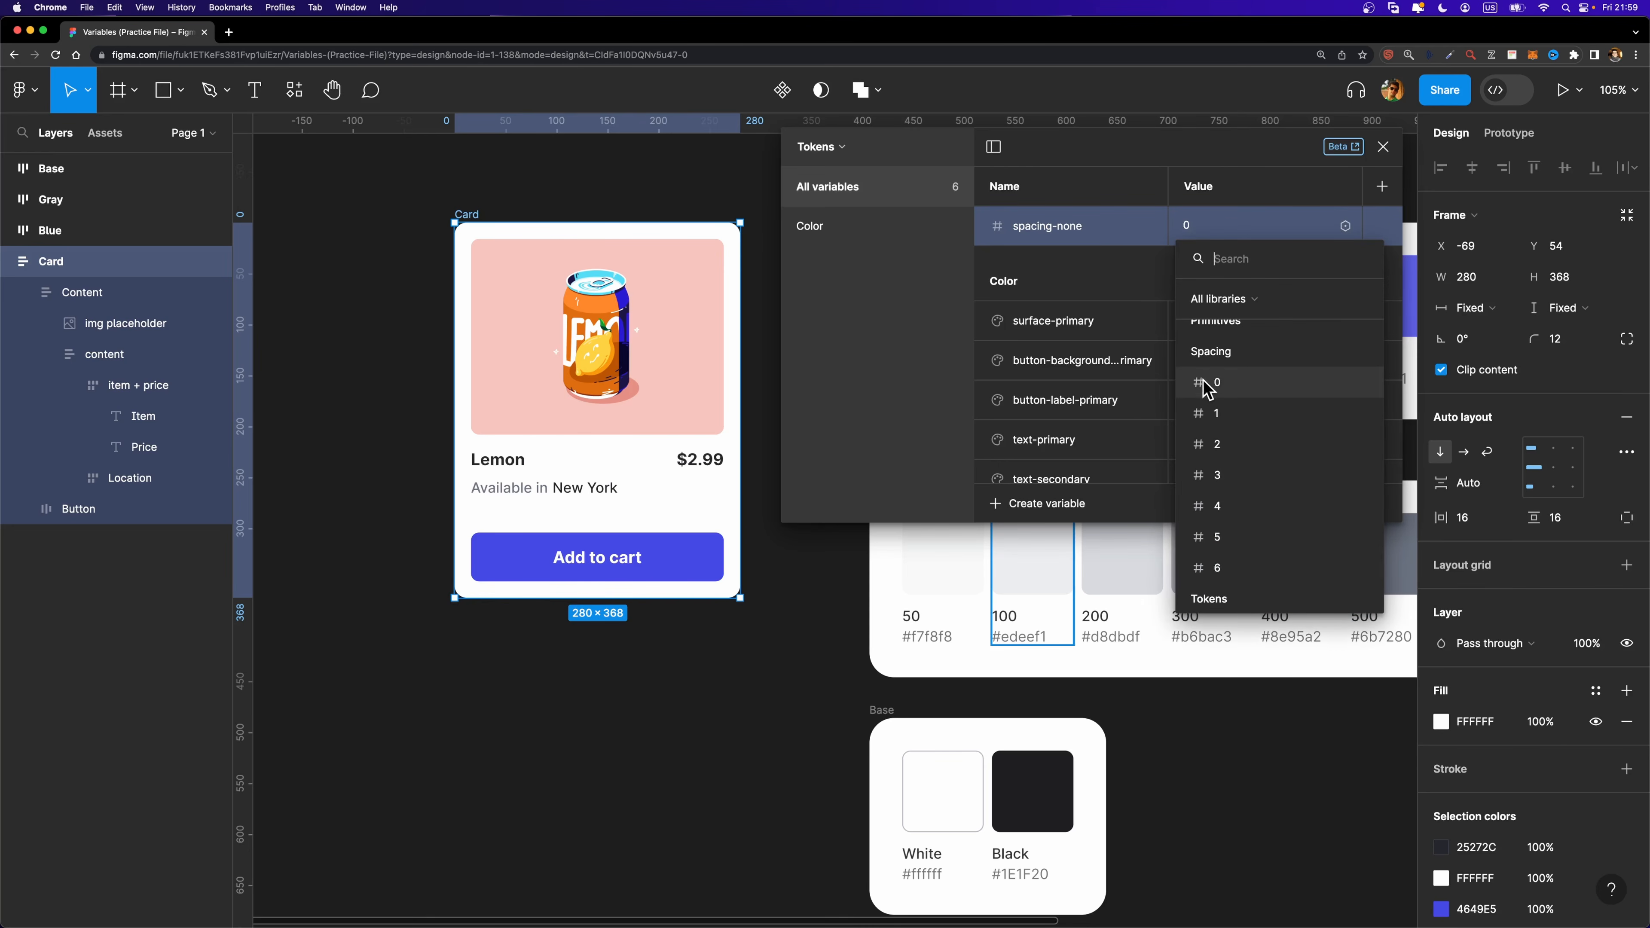
{"action": "left_click", "coordinate": [1251, 388]}
Create a number variable named spacing-xxs in the Tokens collection and link its value to the Spacing/1 primitive.
{"action": "left_click", "coordinate": [1036, 505]}
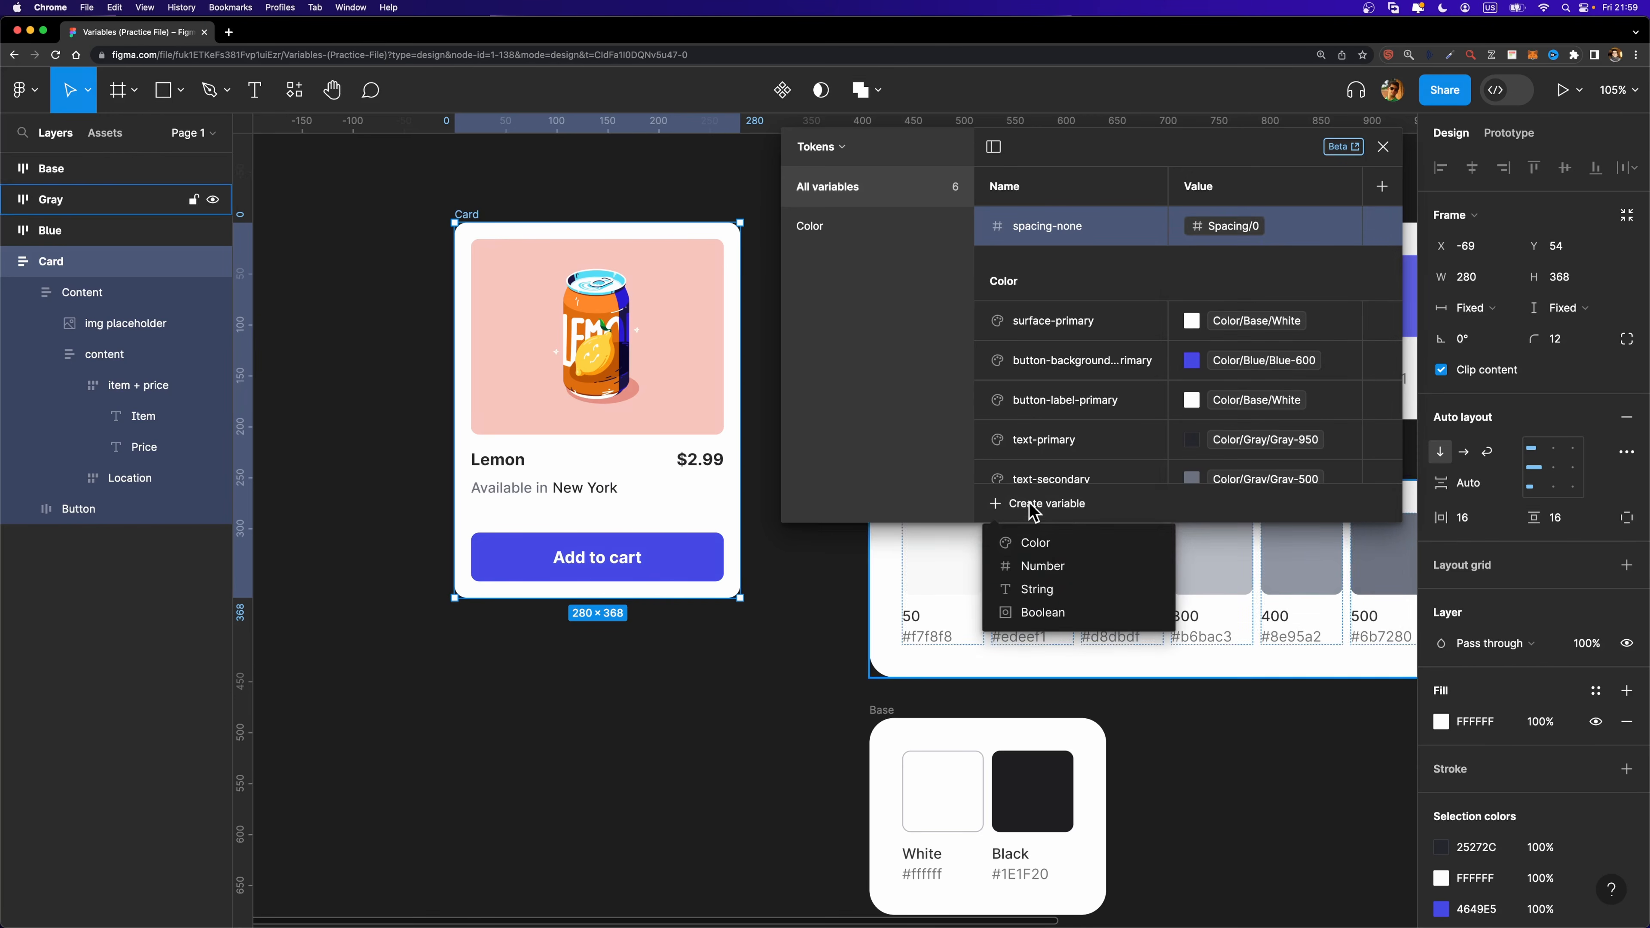
{"action": "left_click", "coordinate": [1041, 565]}
{"action": "type", "text": "spacing"}
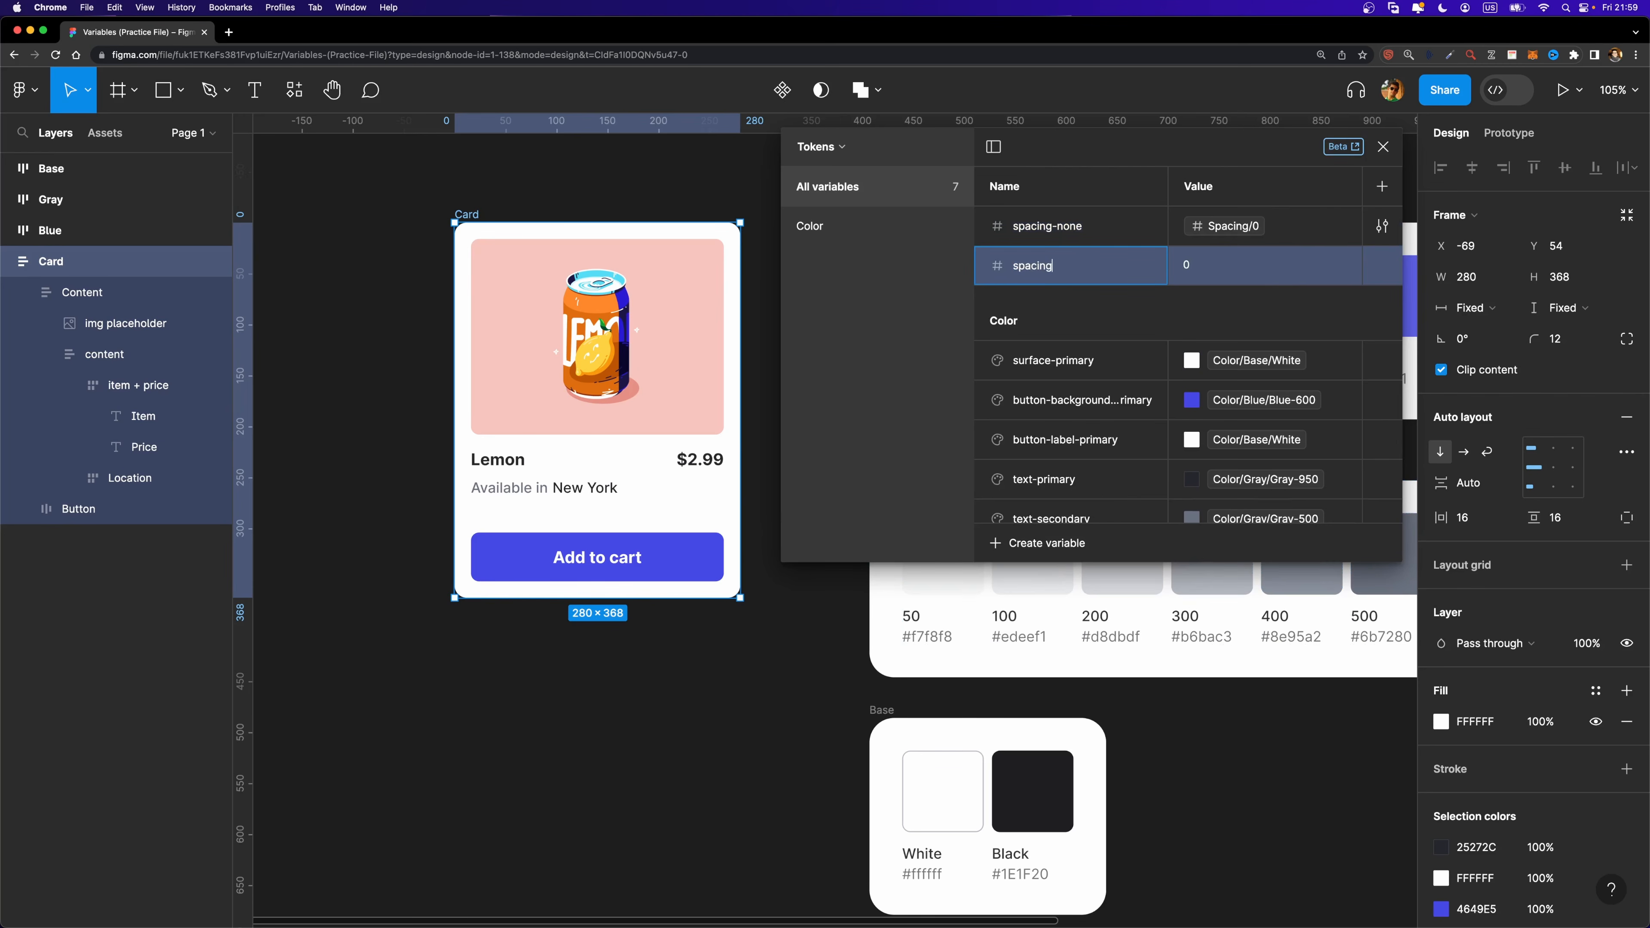
{"action": "type", "text": "-xxs"}
{"action": "key", "text": "Return"}
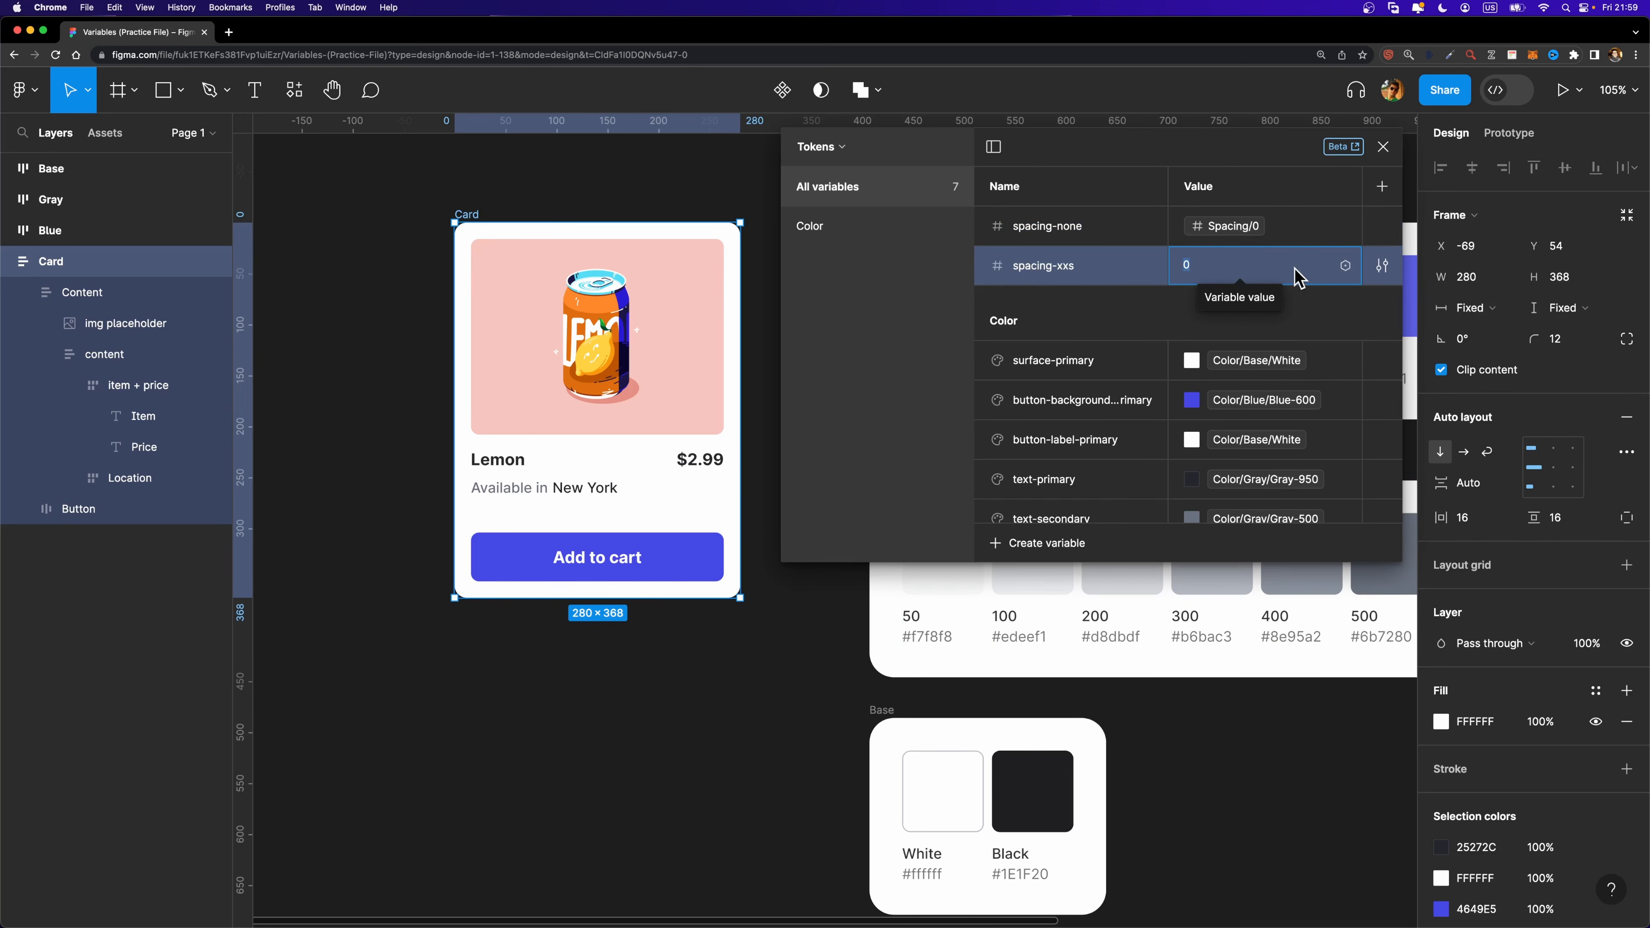
{"action": "left_click", "coordinate": [1344, 266]}
{"action": "left_click", "coordinate": [1214, 475]}
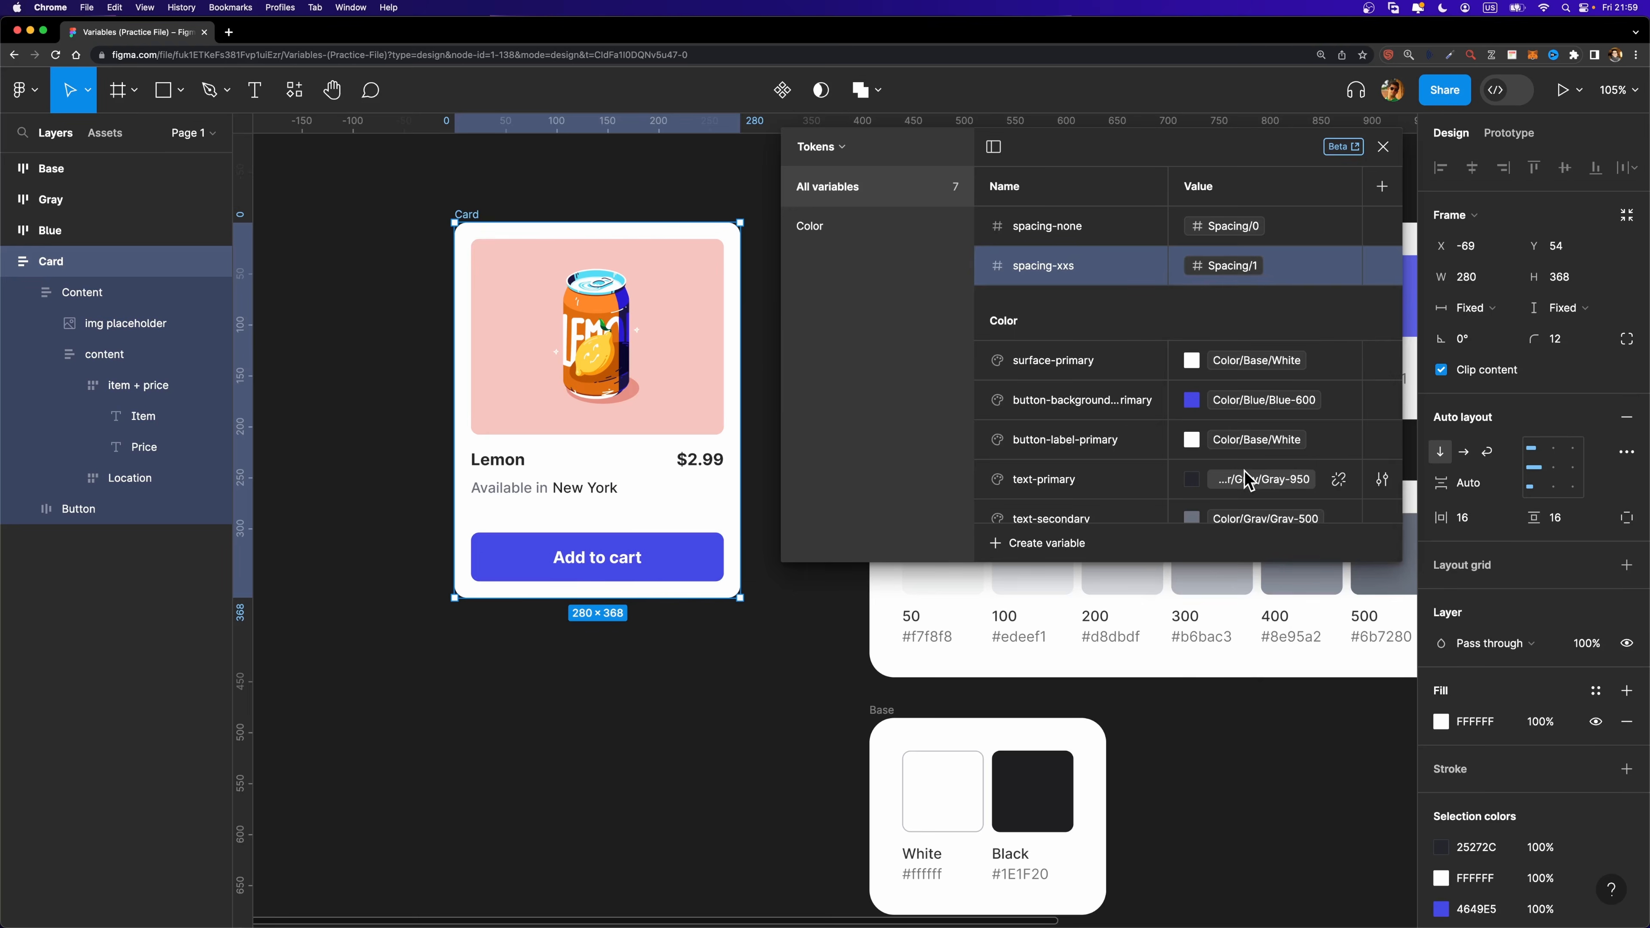
Create a number variable named spacing-xs in the Tokens collection and link its value to the Spacing/2 primitive.
{"action": "left_click", "coordinate": [1010, 543]}
{"action": "left_click", "coordinate": [1042, 604]}
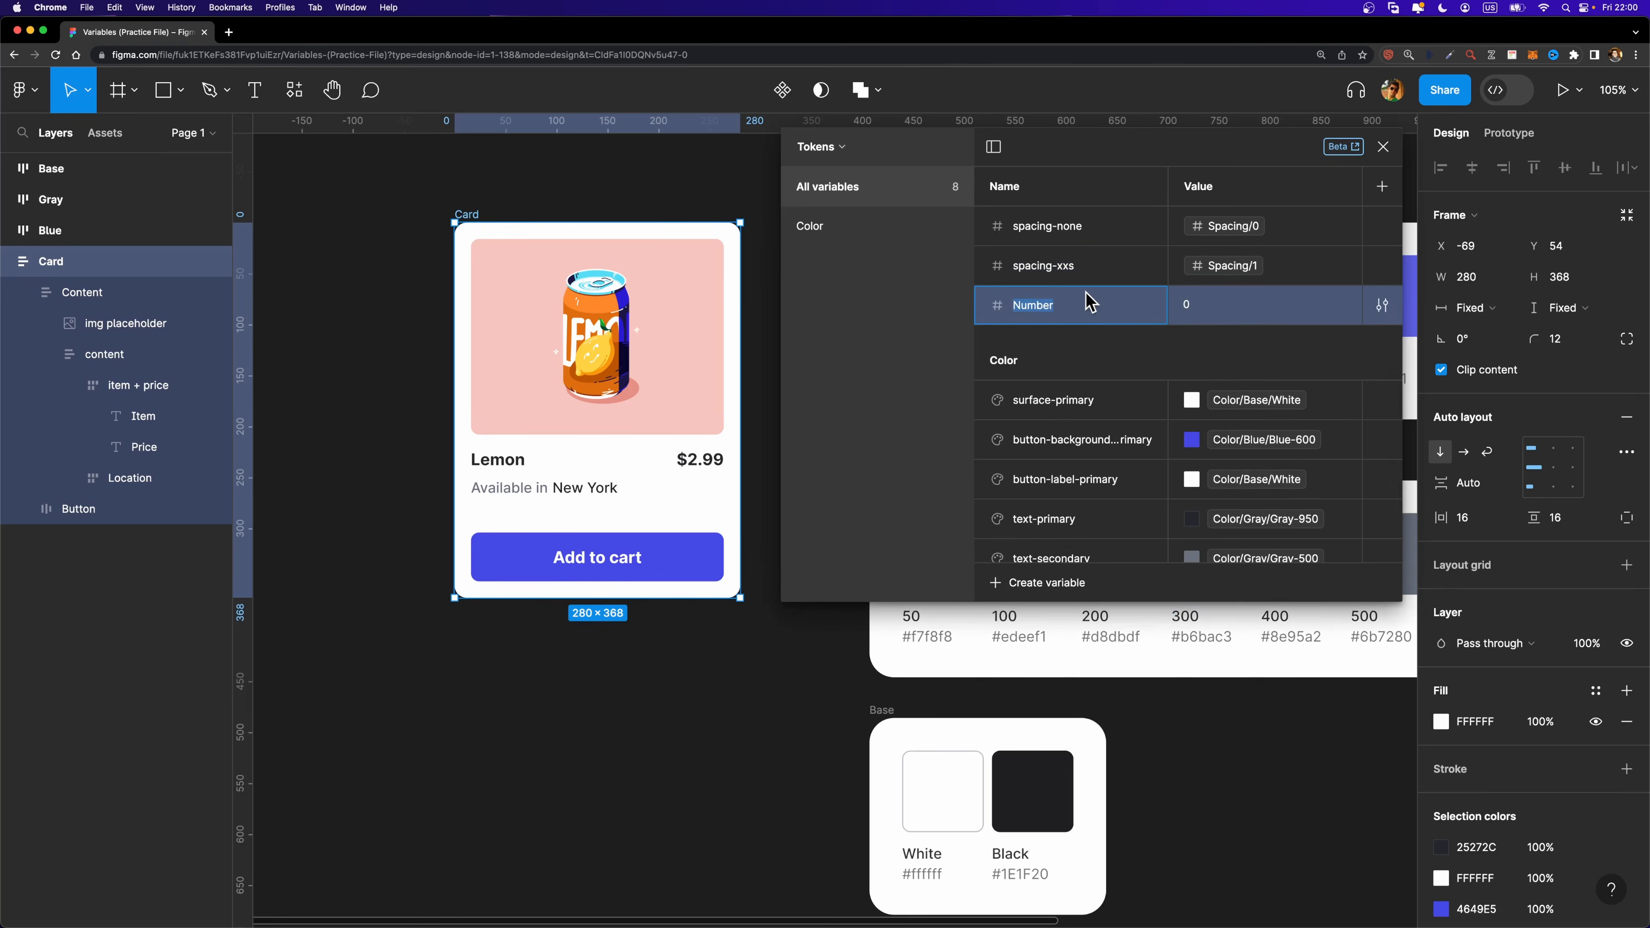
{"action": "type", "text": "spacing-xs"}
{"action": "key", "text": "Return"}
{"action": "left_click", "coordinate": [1345, 308]}
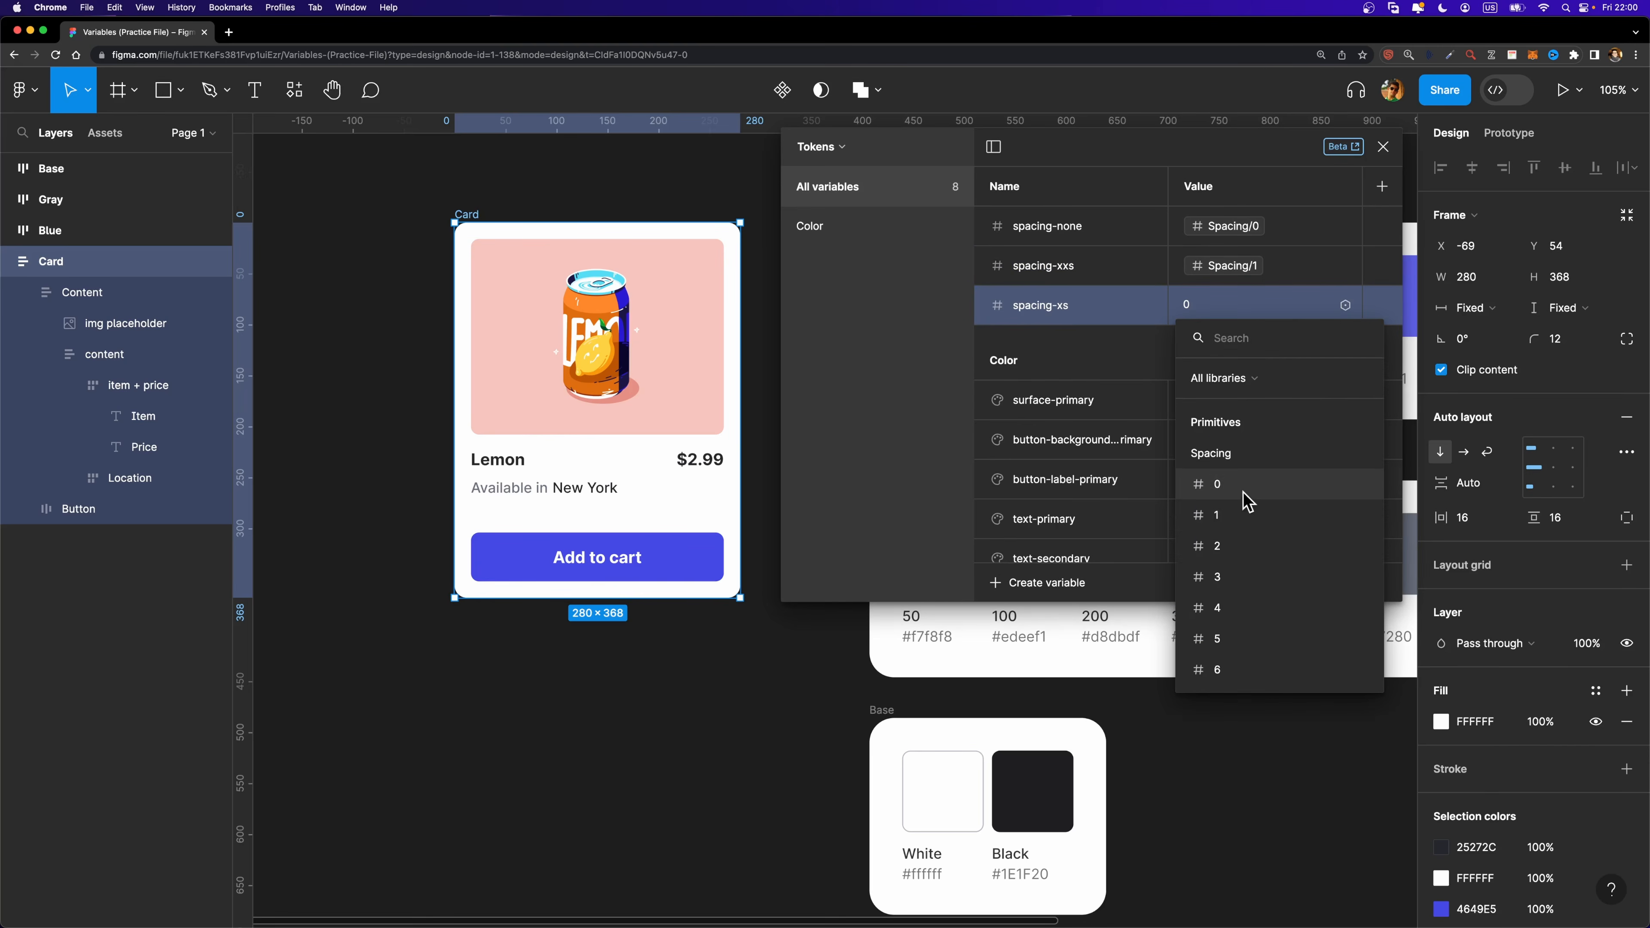
{"action": "left_click", "coordinate": [1242, 548]}
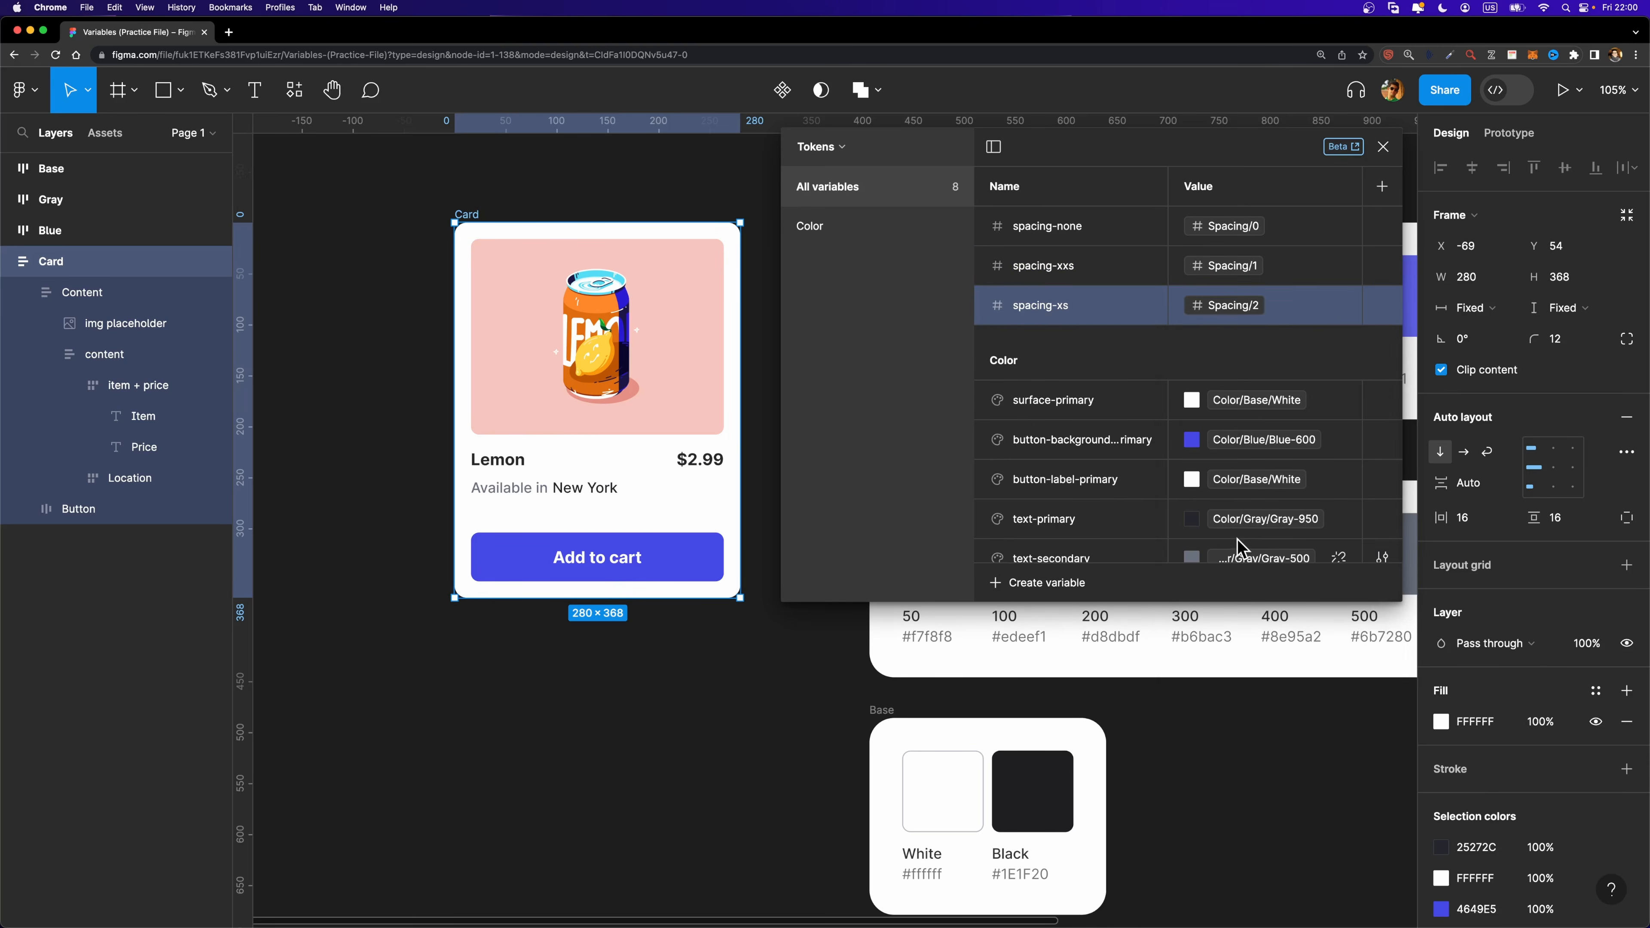
Create a number variable named spacing-sm in the Tokens collection and link its value to the Spacing/3 primitive.
{"action": "left_click", "coordinate": [1040, 584]}
{"action": "left_click", "coordinate": [1045, 647]}
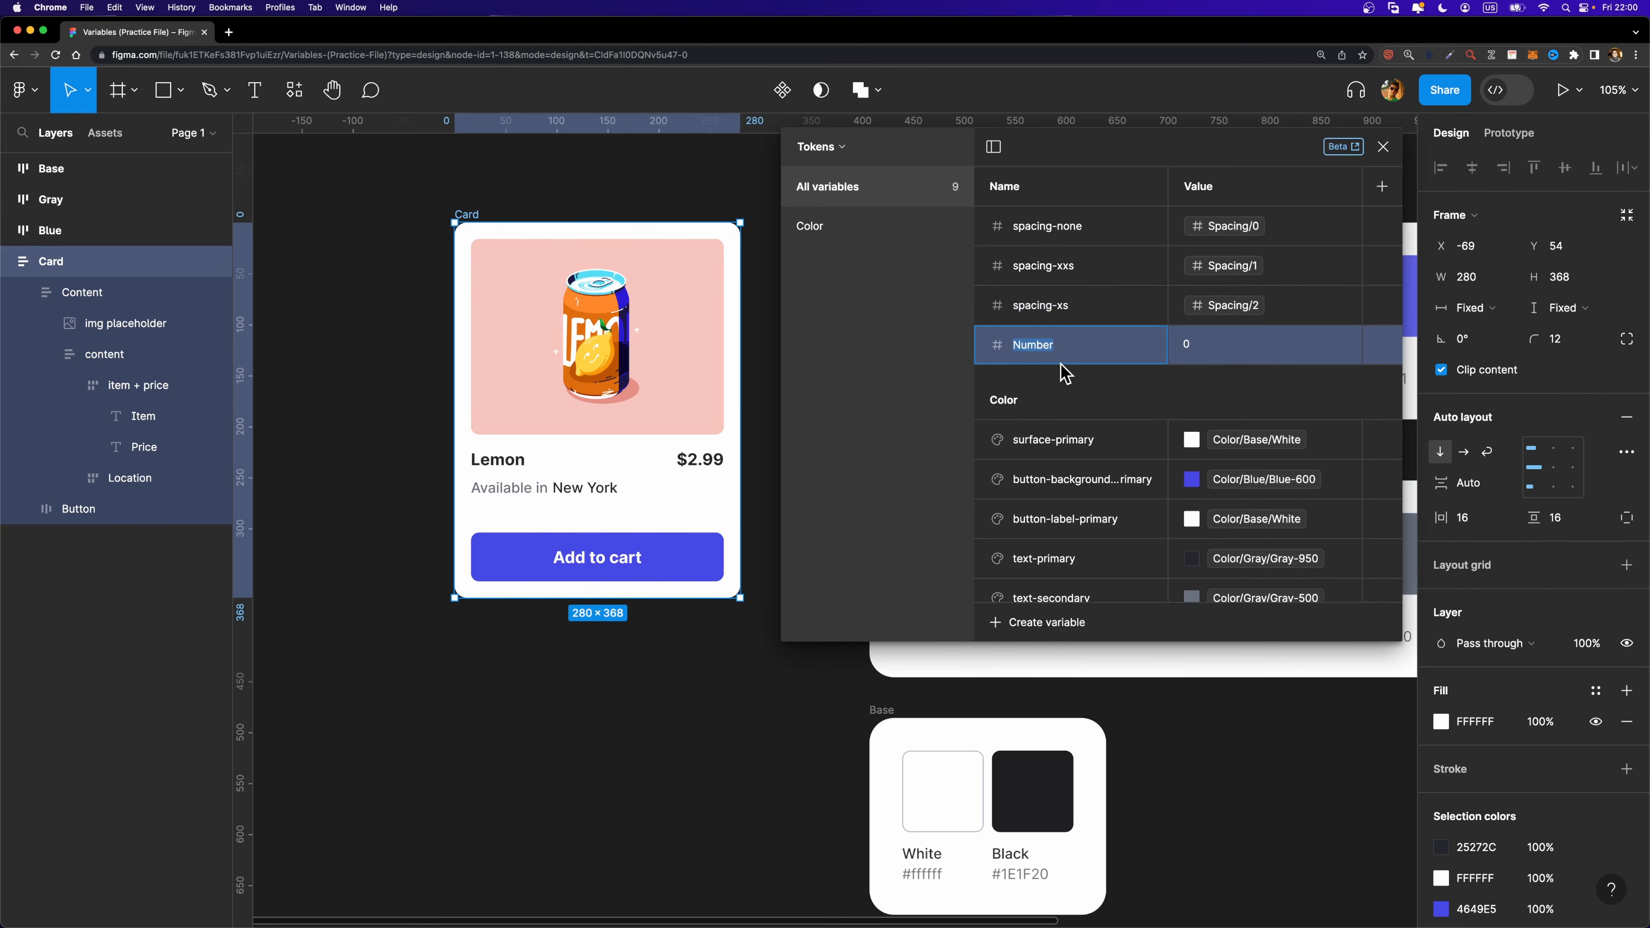
{"action": "type", "text": "spacing-sm"}
{"action": "key", "text": "Return"}
{"action": "left_click", "coordinate": [1344, 345]}
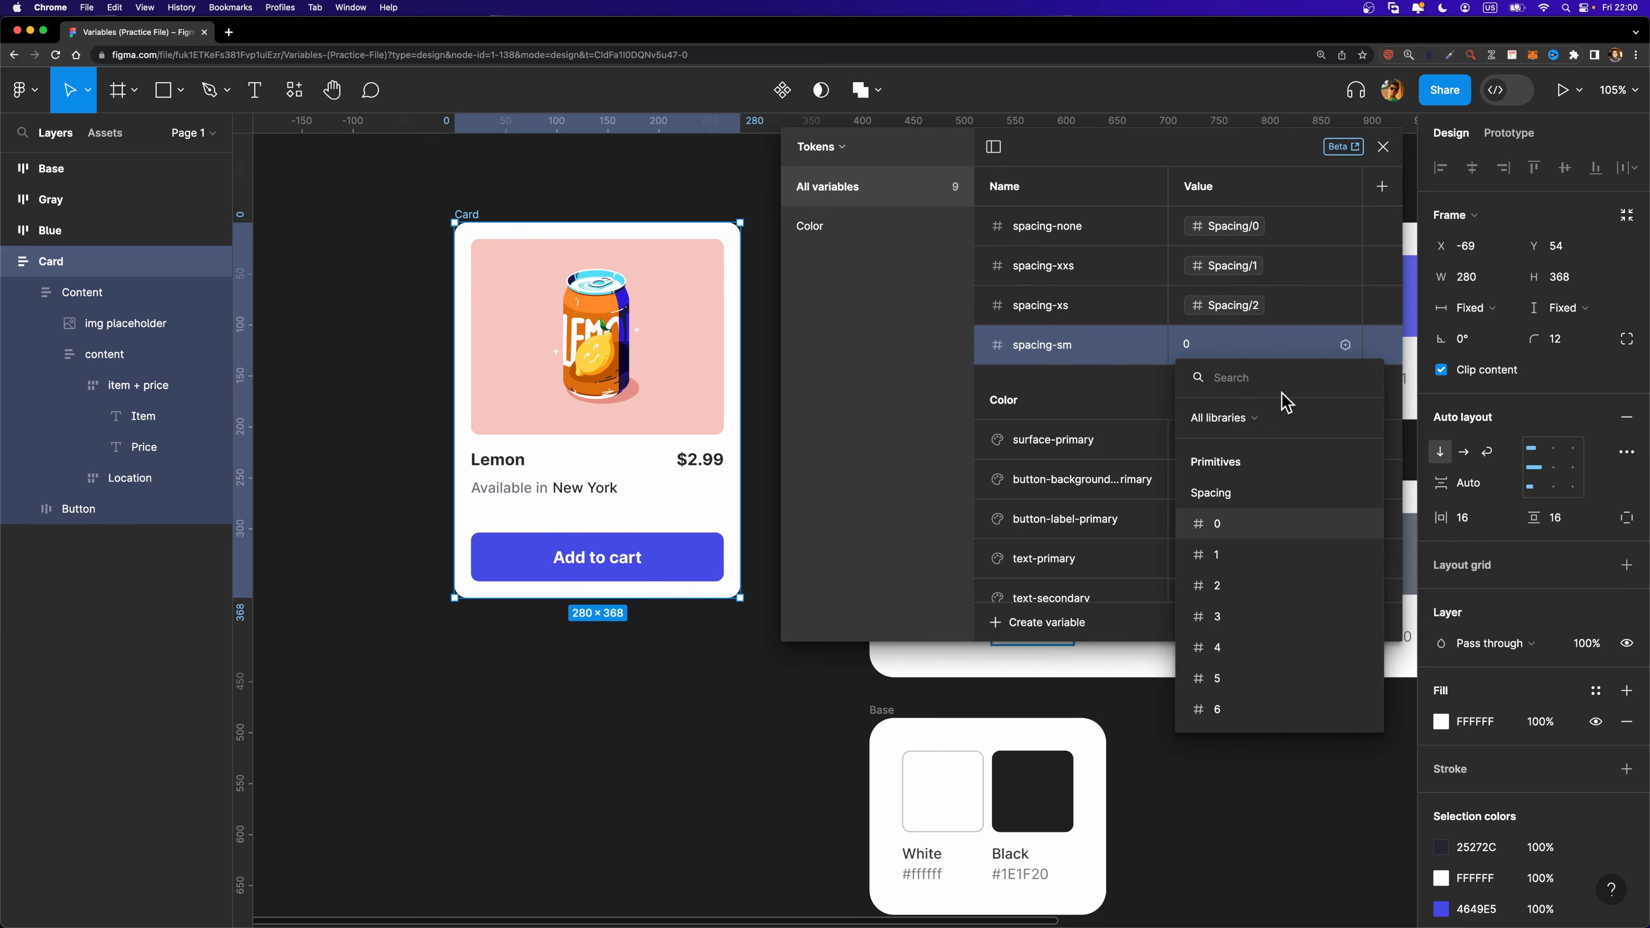
{"action": "left_click", "coordinate": [1226, 616]}
Create a number variable named spacing-md in the Tokens collection and link its value to the Spacing/4 primitive.
{"action": "left_click", "coordinate": [1051, 625]}
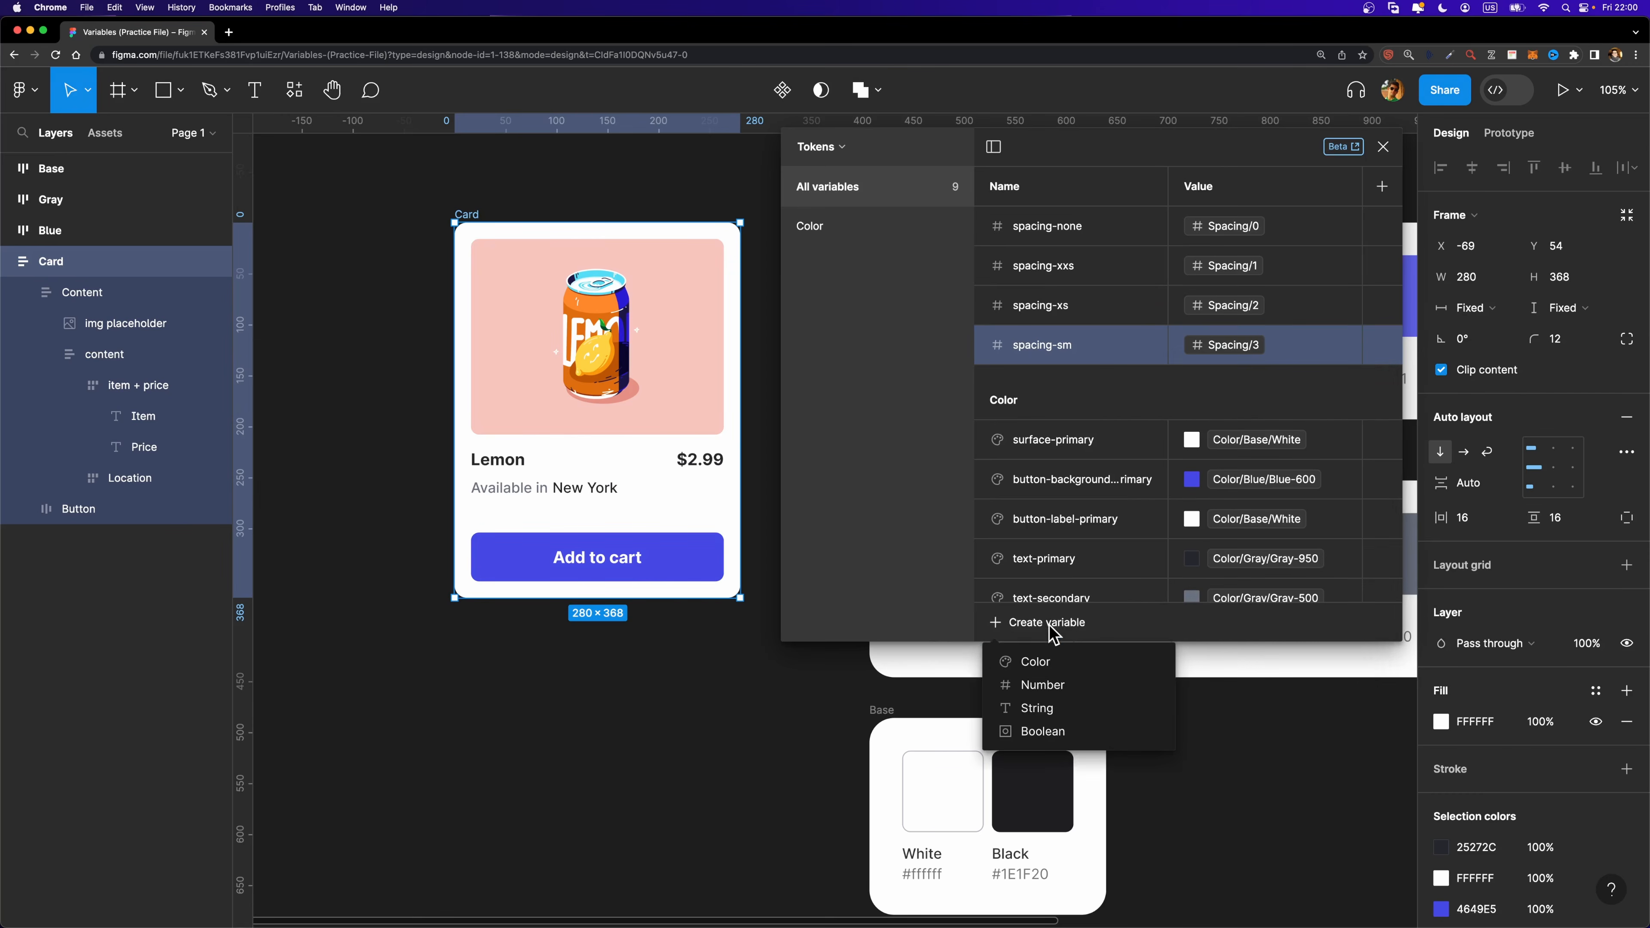
{"action": "left_click", "coordinate": [1046, 685]}
{"action": "type", "text": "spa"}
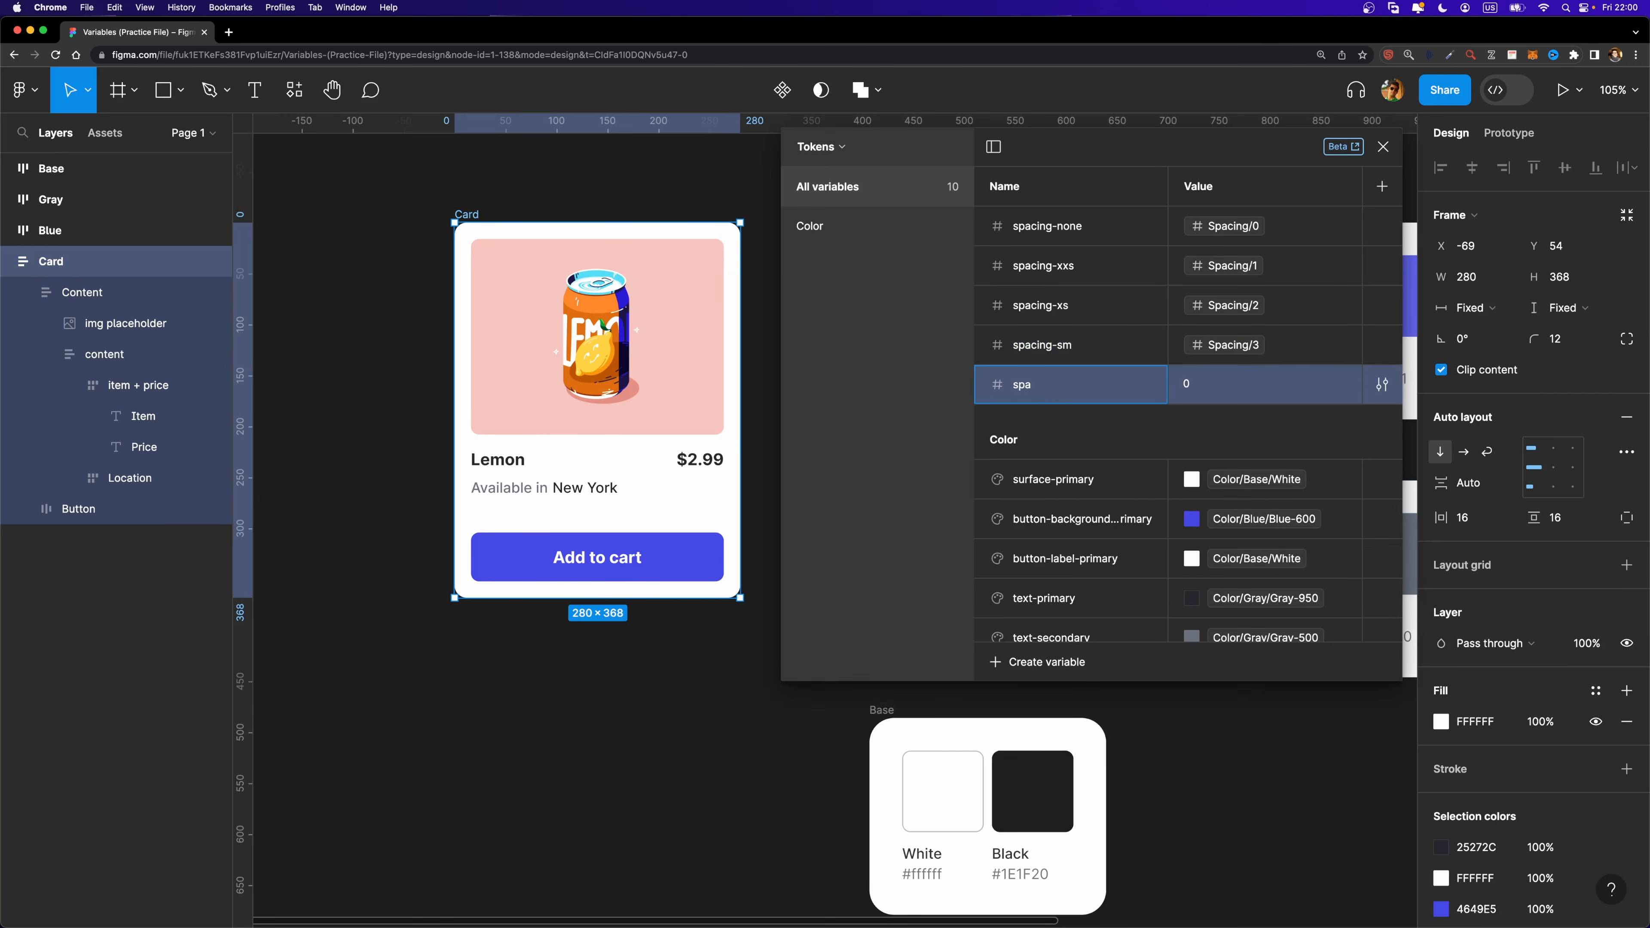
{"action": "type", "text": "cing-md"}
{"action": "key", "text": "Return"}
{"action": "left_click", "coordinate": [1343, 384]}
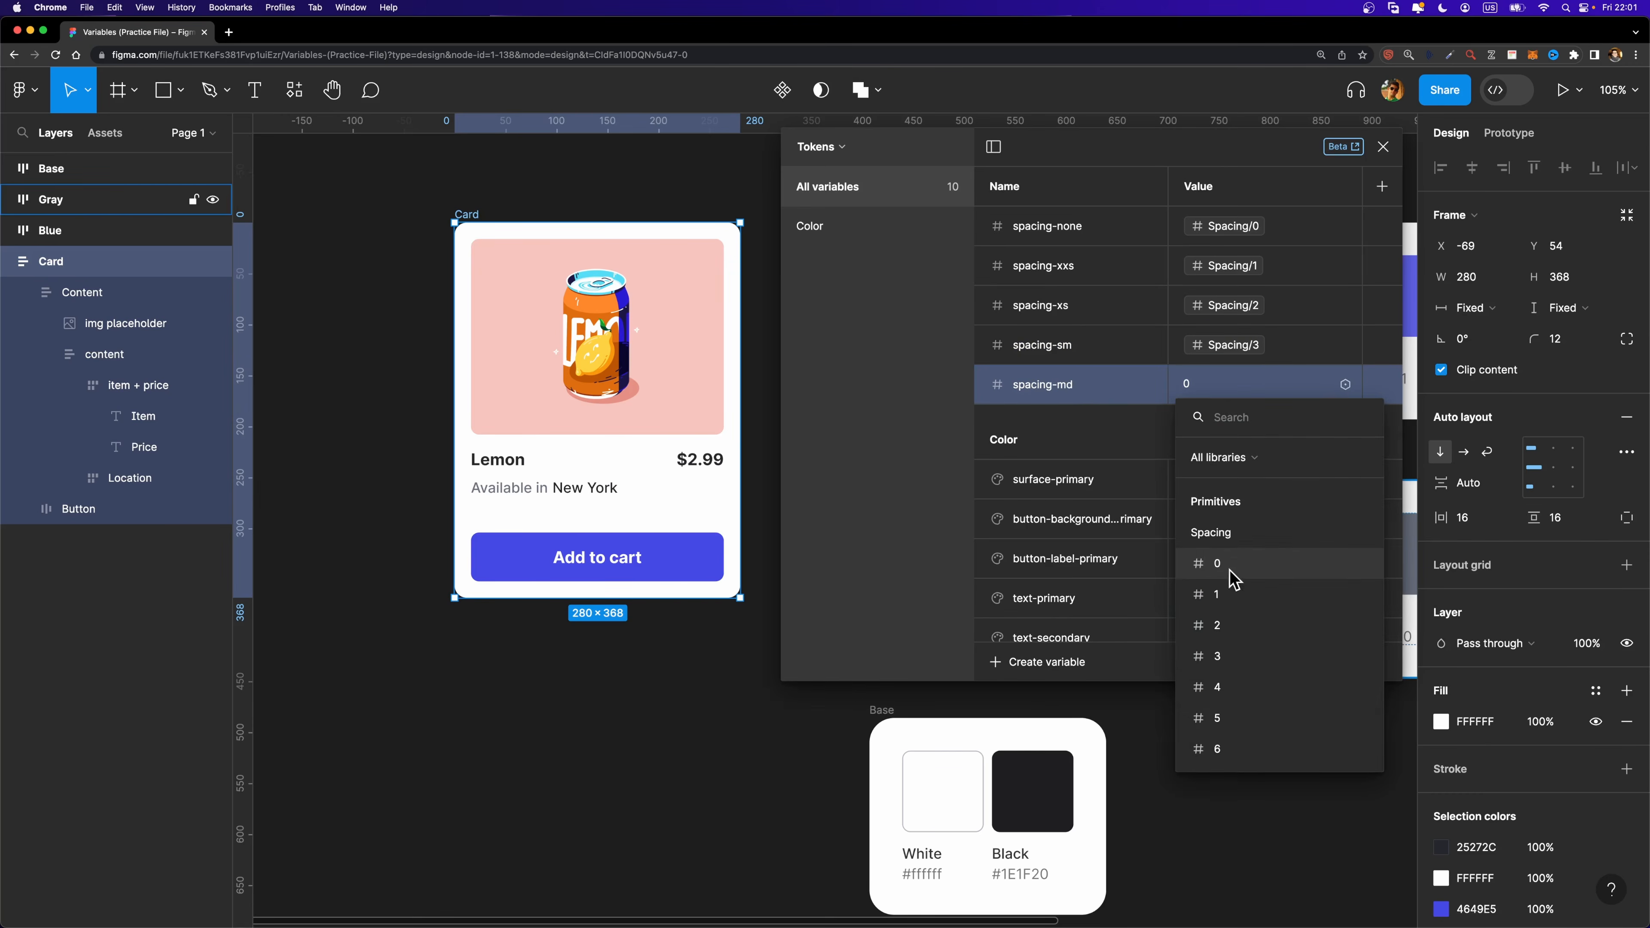
{"action": "left_click", "coordinate": [1237, 689]}
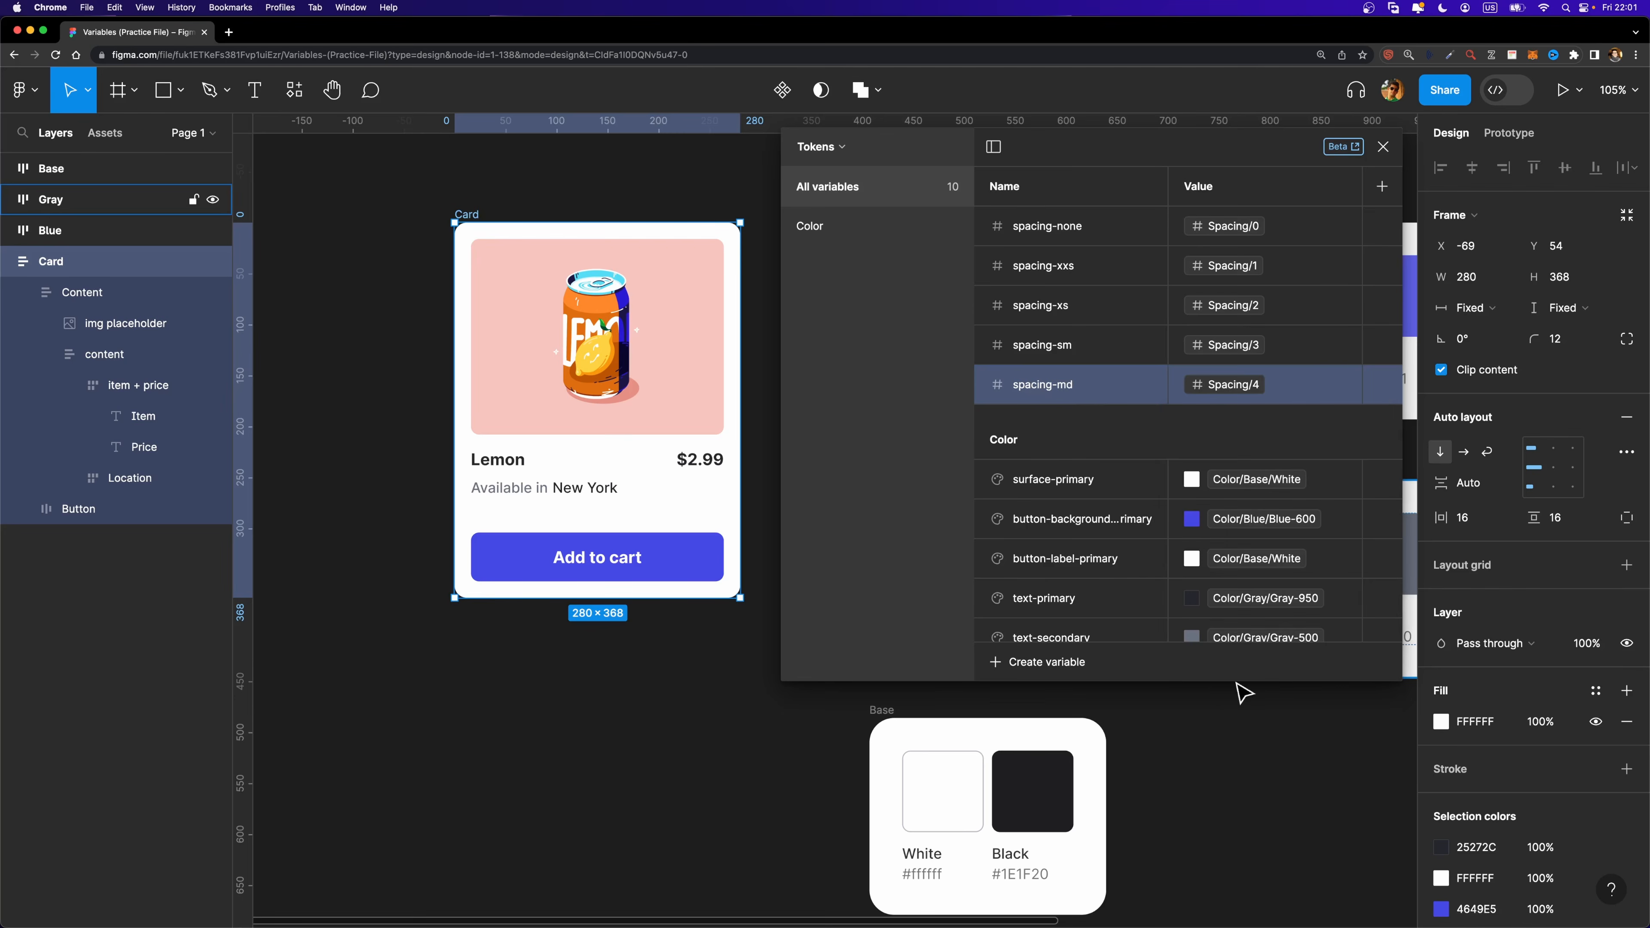
Create a number variable named spacing-lg in the Tokens collection.
{"action": "left_click", "coordinate": [1032, 662]}
{"action": "left_click", "coordinate": [1036, 725]}
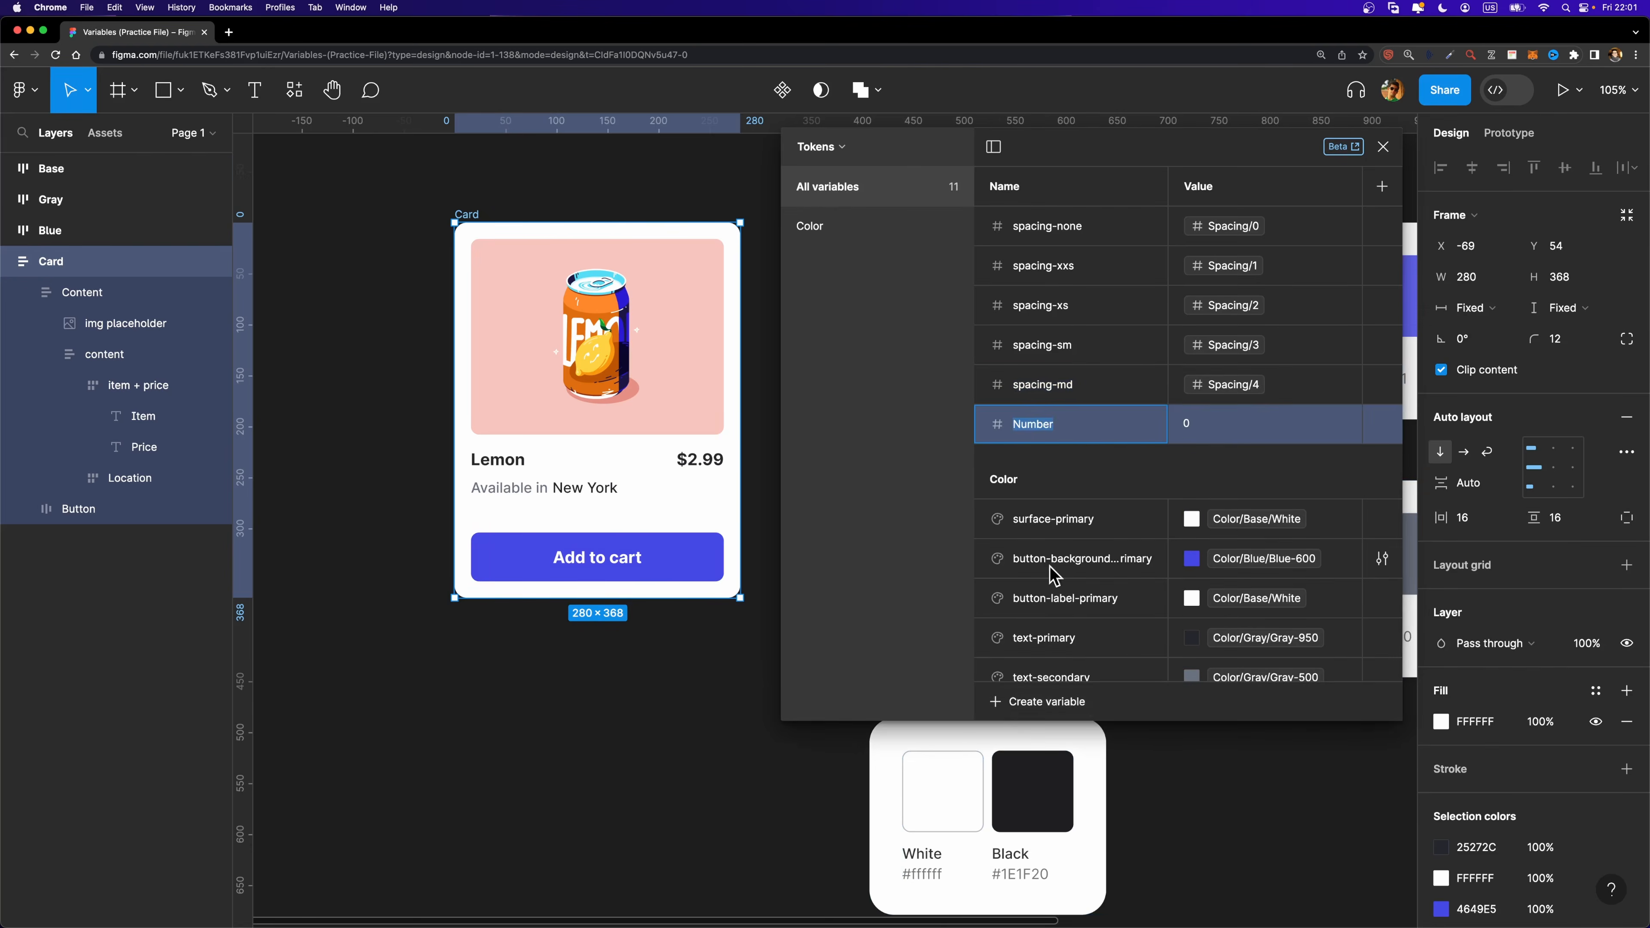
{"action": "type", "text": "spacing-lg"}
{"action": "key", "text": "Return"}
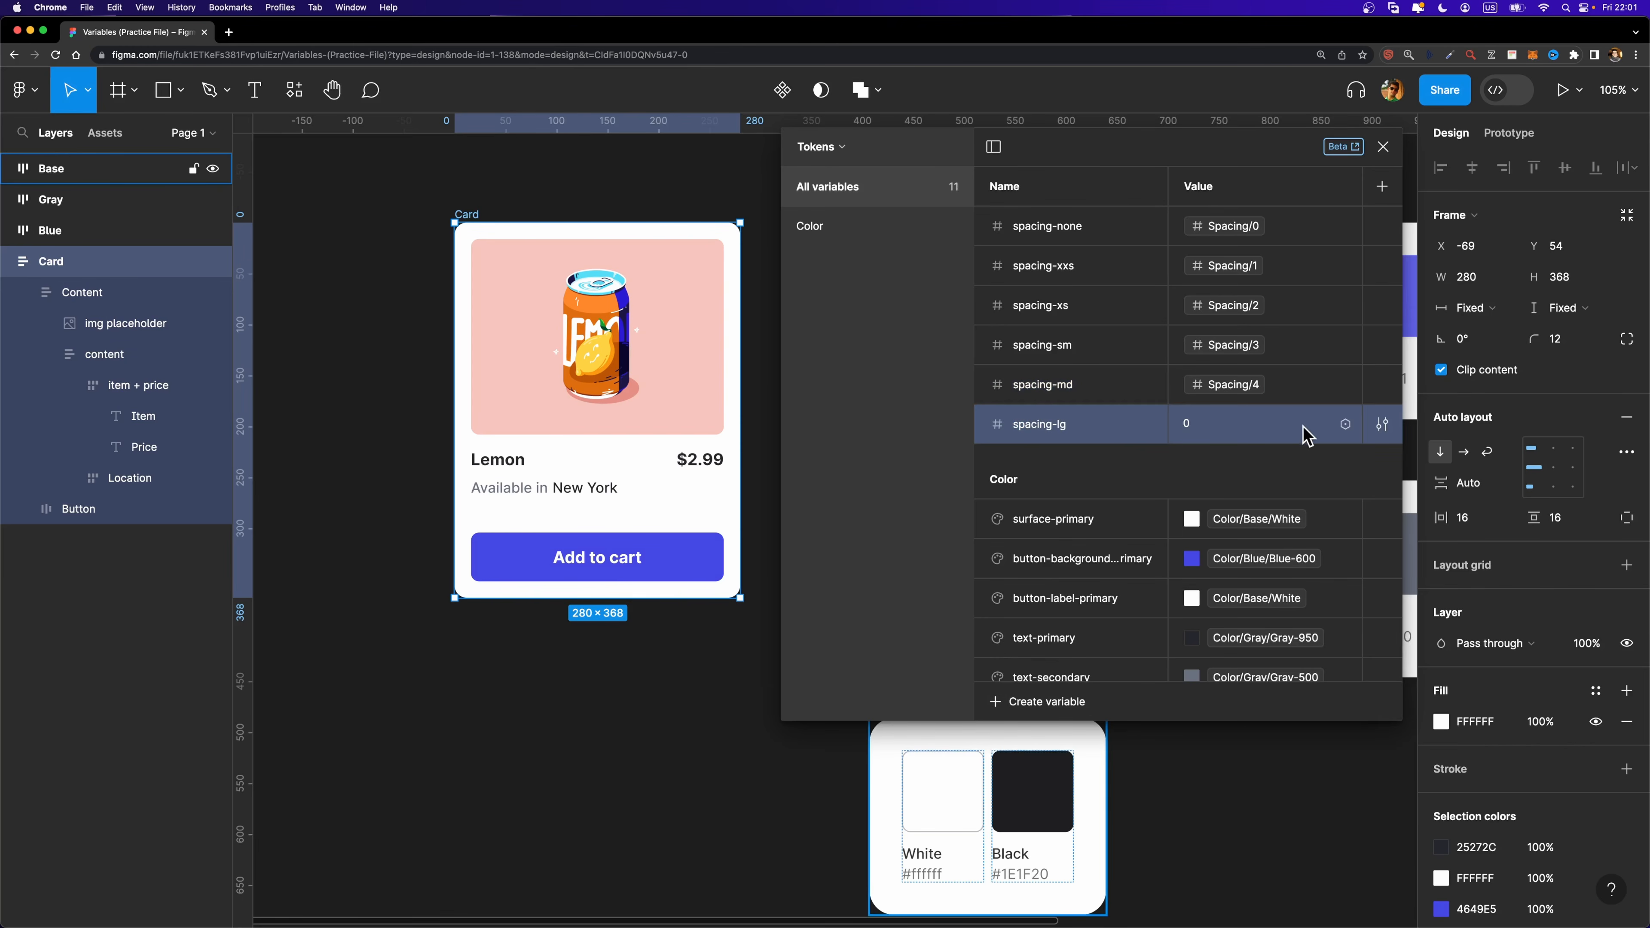
Link the value of the spacing-lg token to the Spacing/5 primitive.
{"action": "left_click", "coordinate": [1344, 423]}
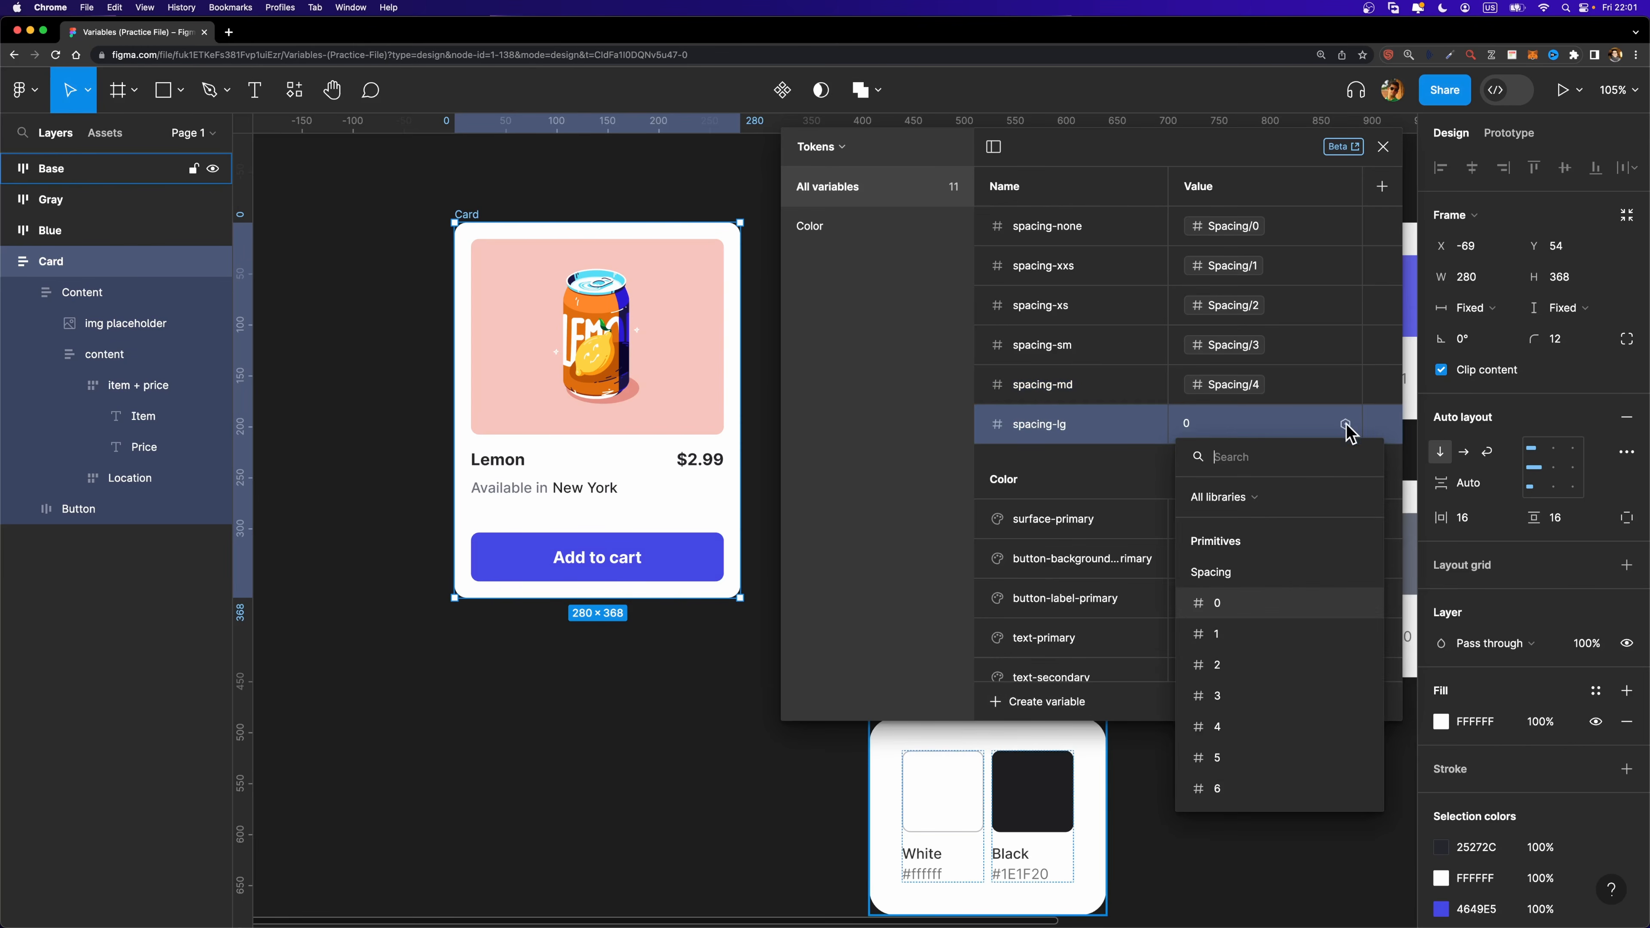
{"action": "left_click", "coordinate": [1219, 757]}
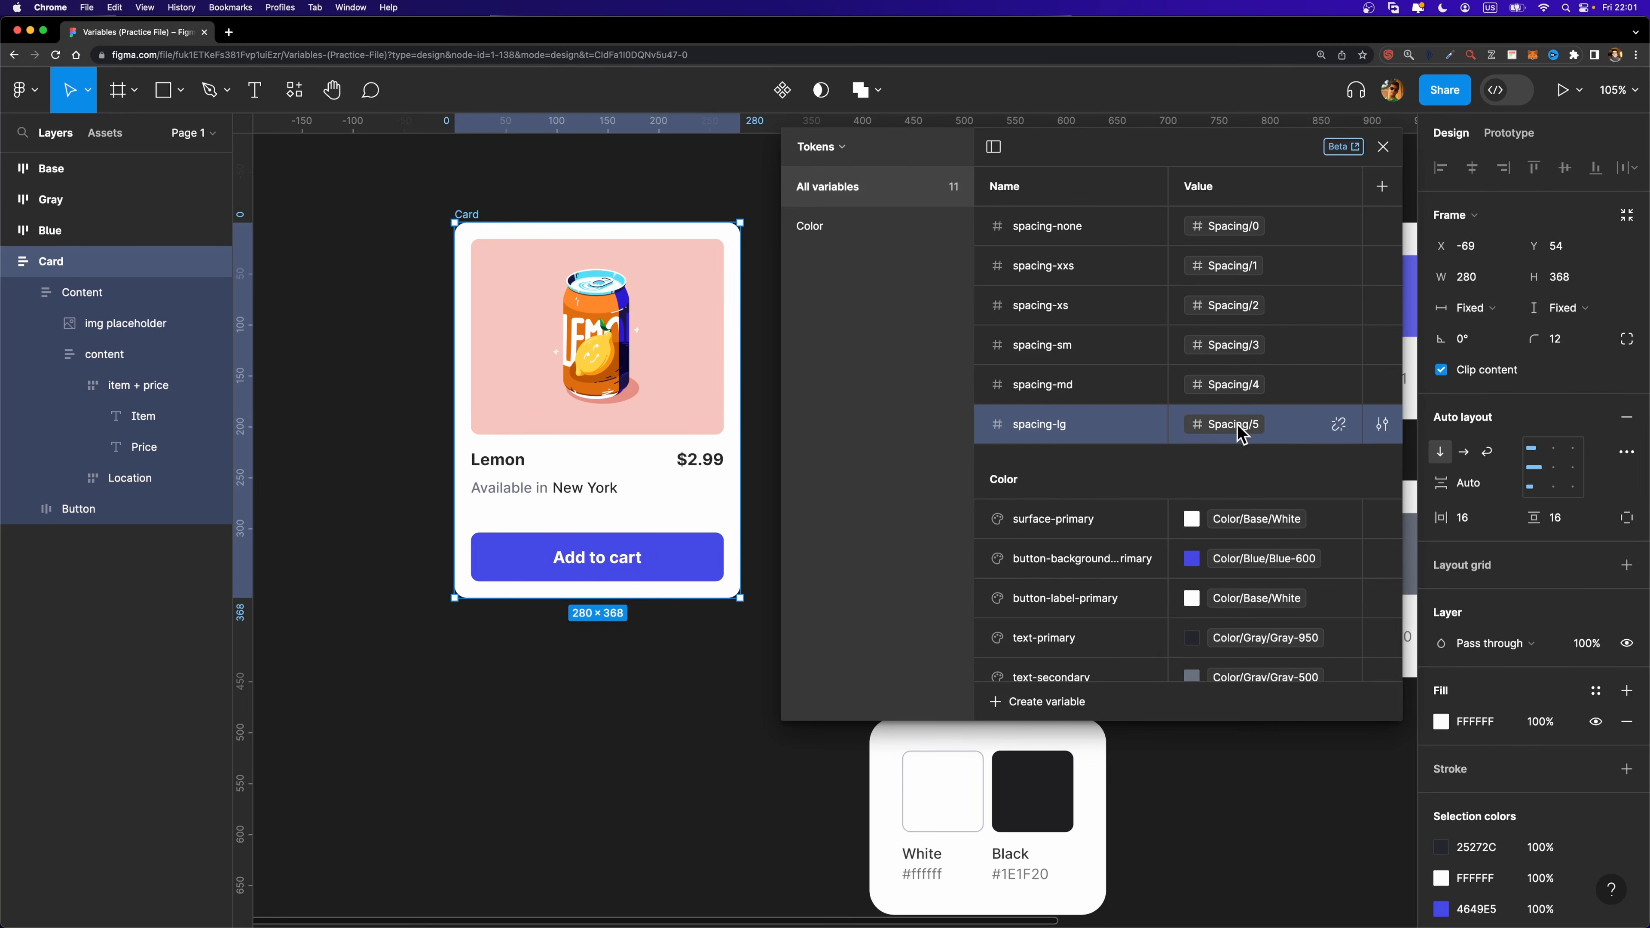
{"action": "left_click", "coordinate": [1251, 430]}
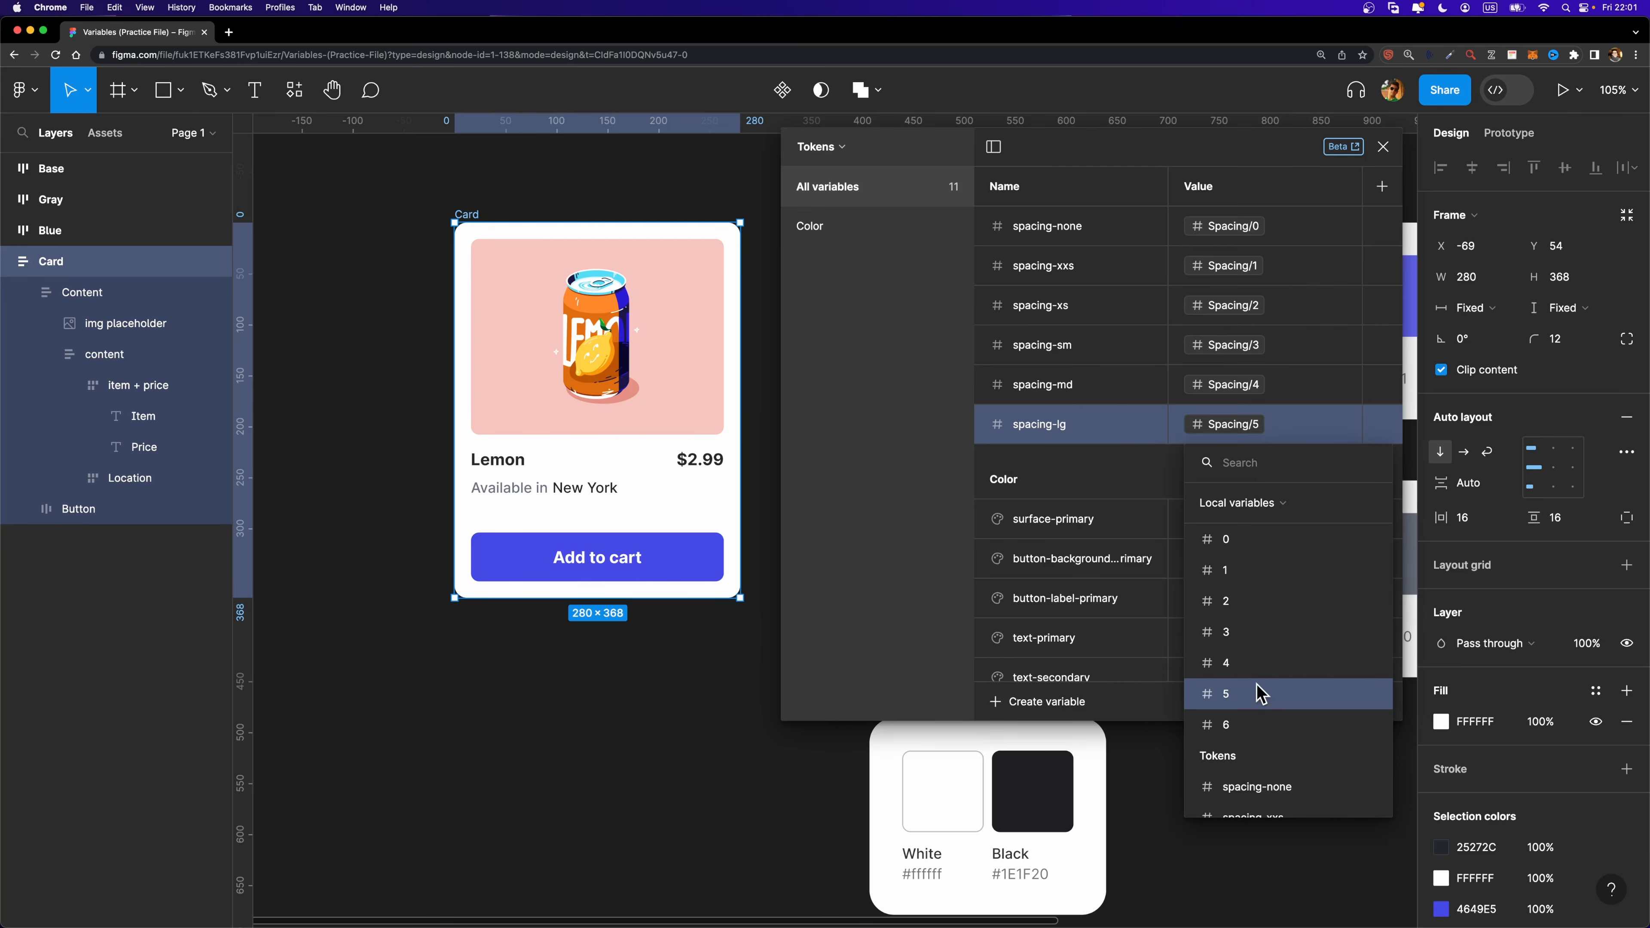
{"action": "left_click", "coordinate": [1188, 426]}
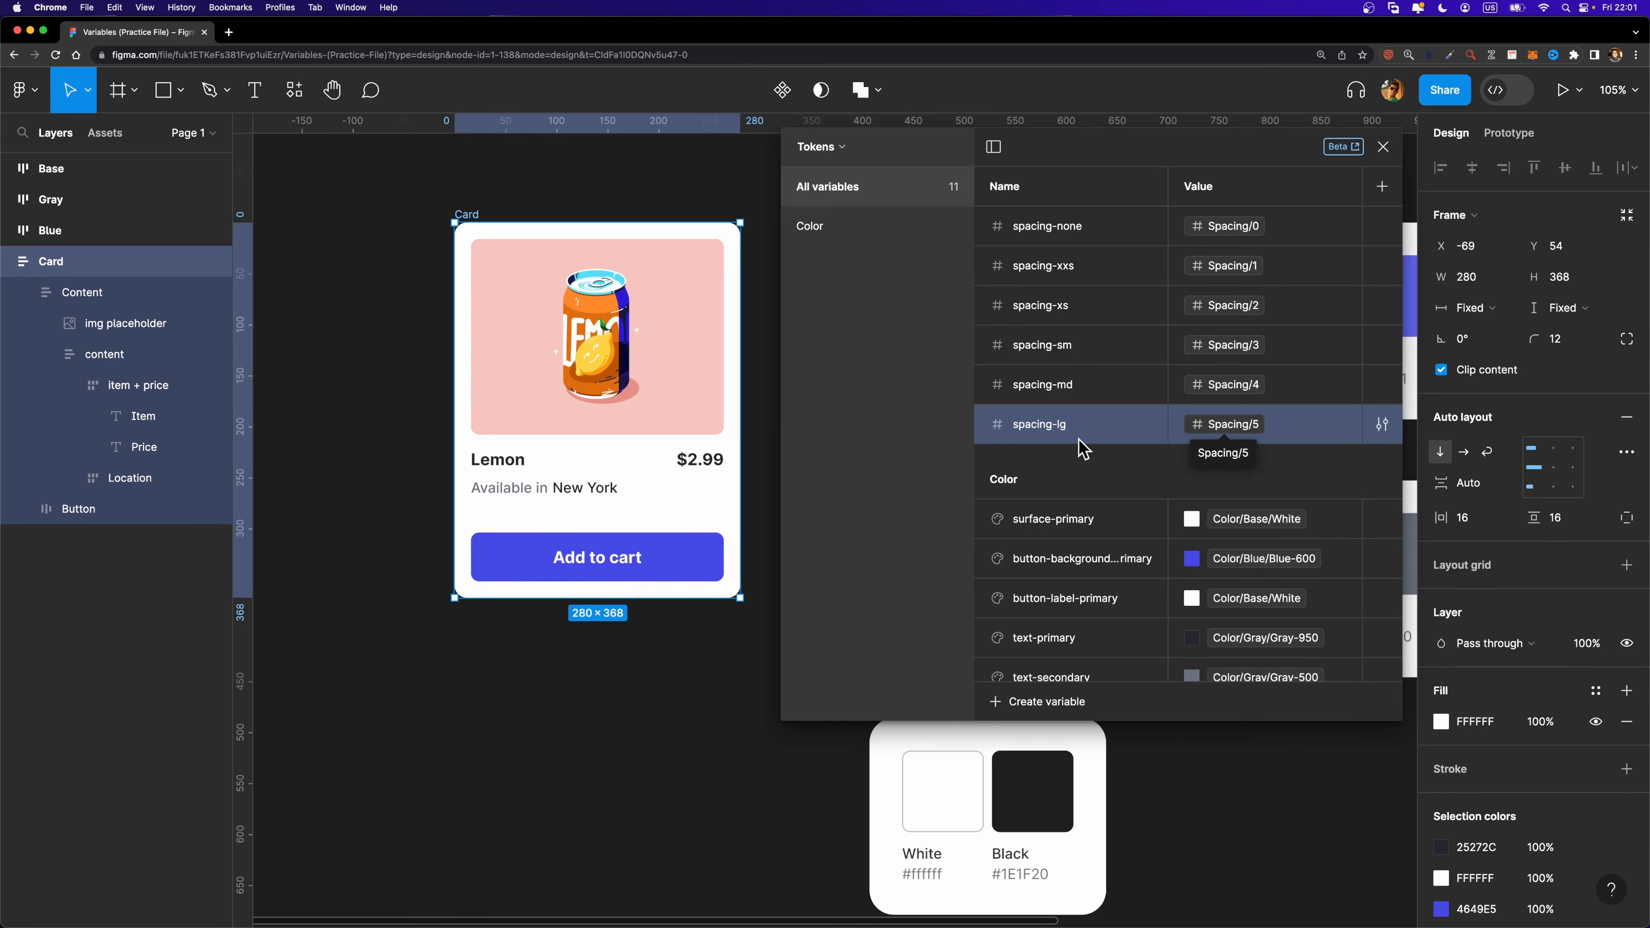
Create a number variable named spacing-xl in the Tokens collection and link its value to the Spacing/6 primitive.
{"action": "left_click", "coordinate": [1012, 706]}
{"action": "left_click", "coordinate": [1034, 766]}
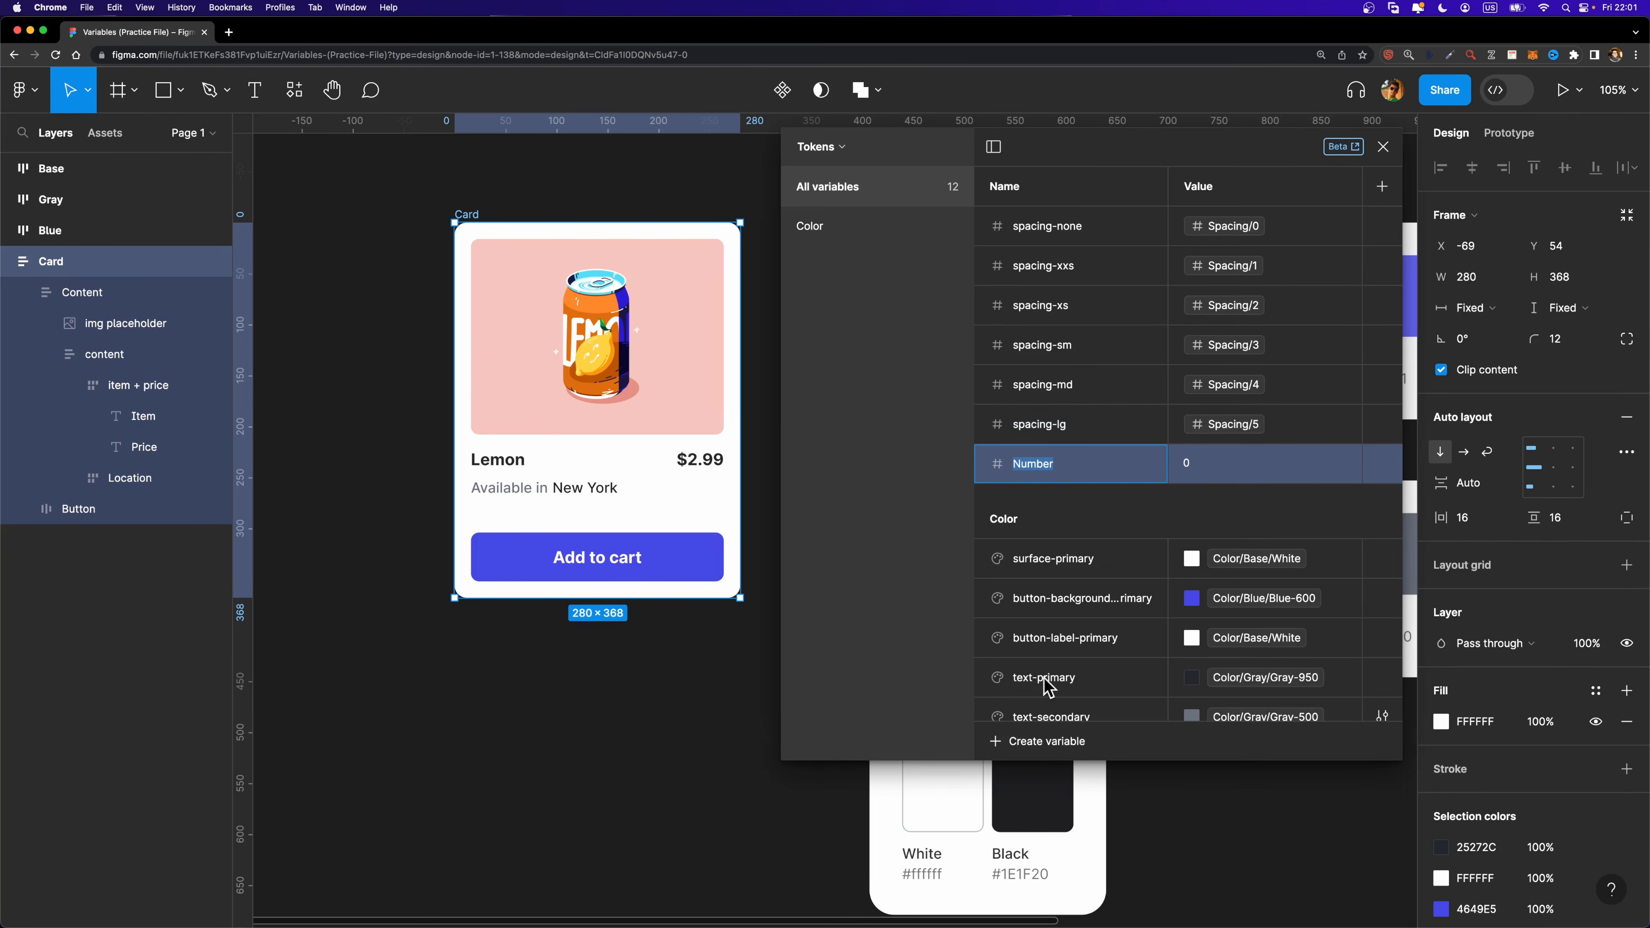
{"action": "type", "text": "s"}
{"action": "key", "text": "Return"}
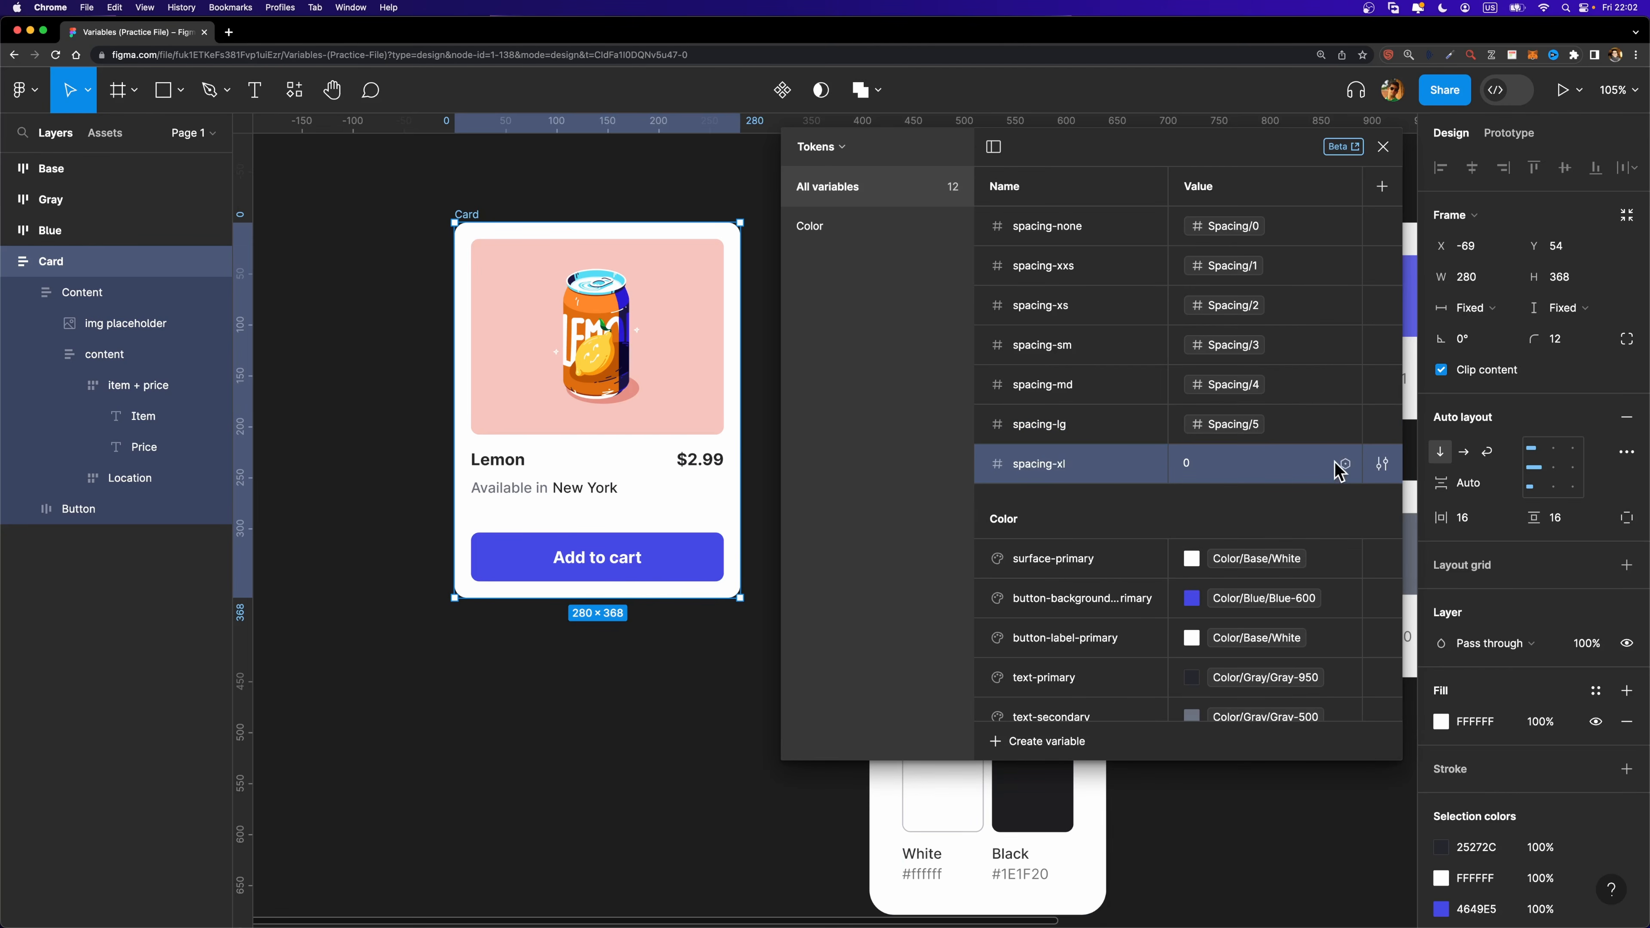
{"action": "left_click", "coordinate": [1343, 463]}
{"action": "scroll", "coordinate": [1260, 767], "scroll_direction": "down", "scroll_amount": 2}
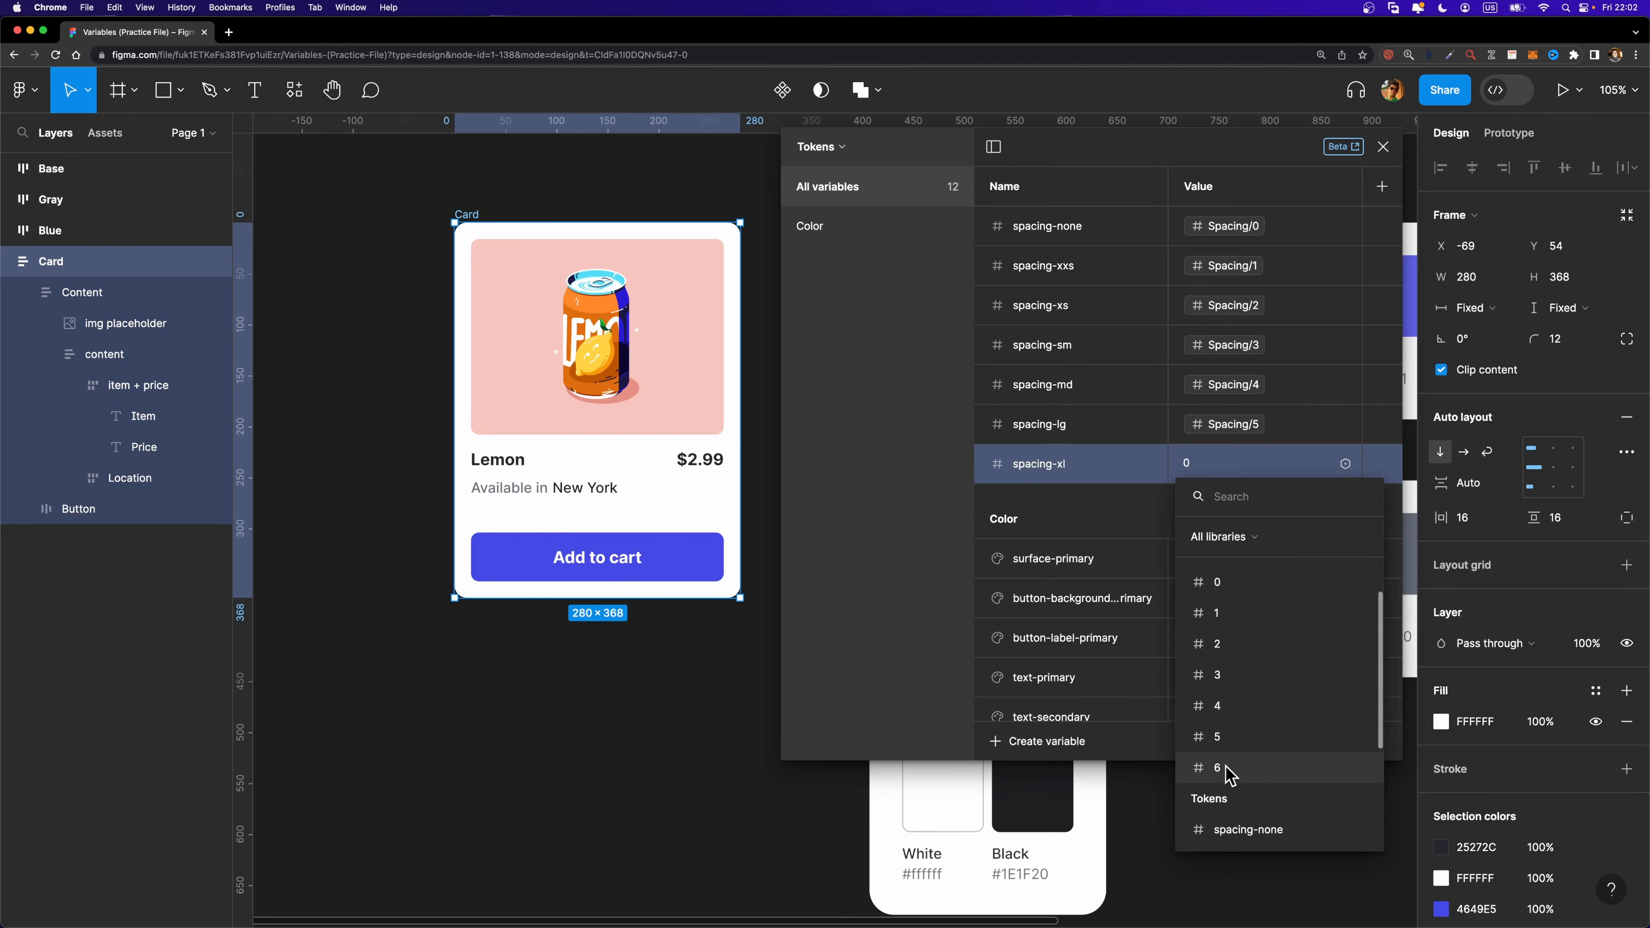
{"action": "left_click", "coordinate": [1226, 770]}
Group the tokens from spacing-none through spacing-xl under the name Spacing System and close the variables window.
{"action": "left_click", "coordinate": [1077, 236], "text": "shift"}
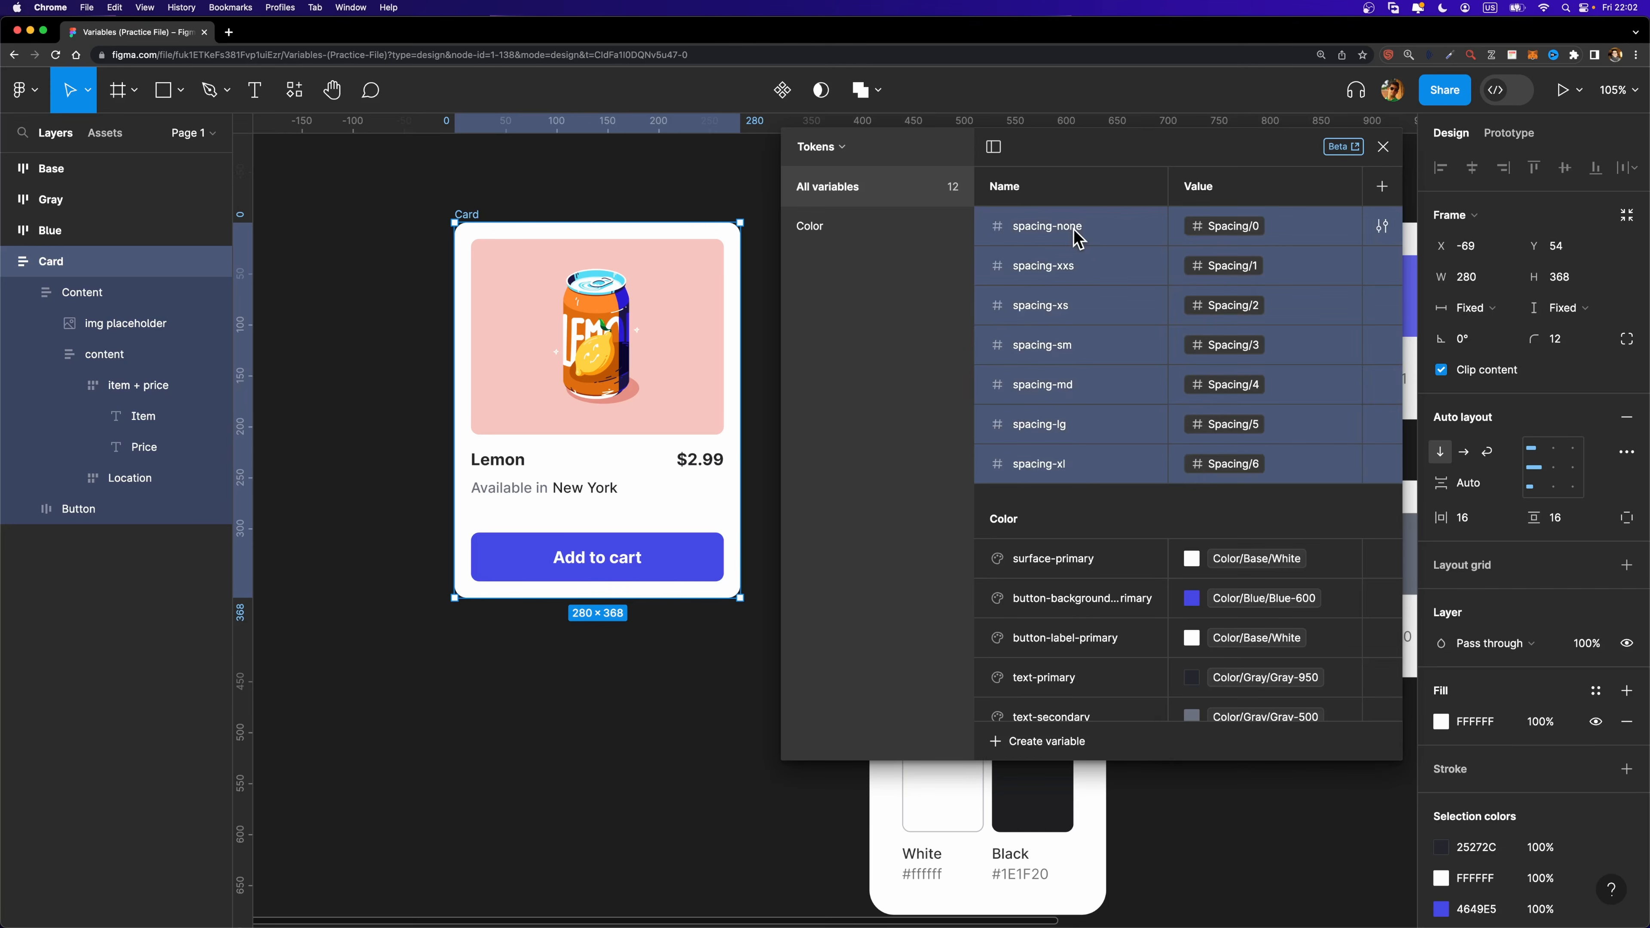
{"action": "right_click", "coordinate": [1077, 235]}
{"action": "left_click", "coordinate": [1098, 248]}
{"action": "double_click", "coordinate": [820, 260]}
{"action": "type", "text": "Spacing System"}
{"action": "key", "text": "Return"}
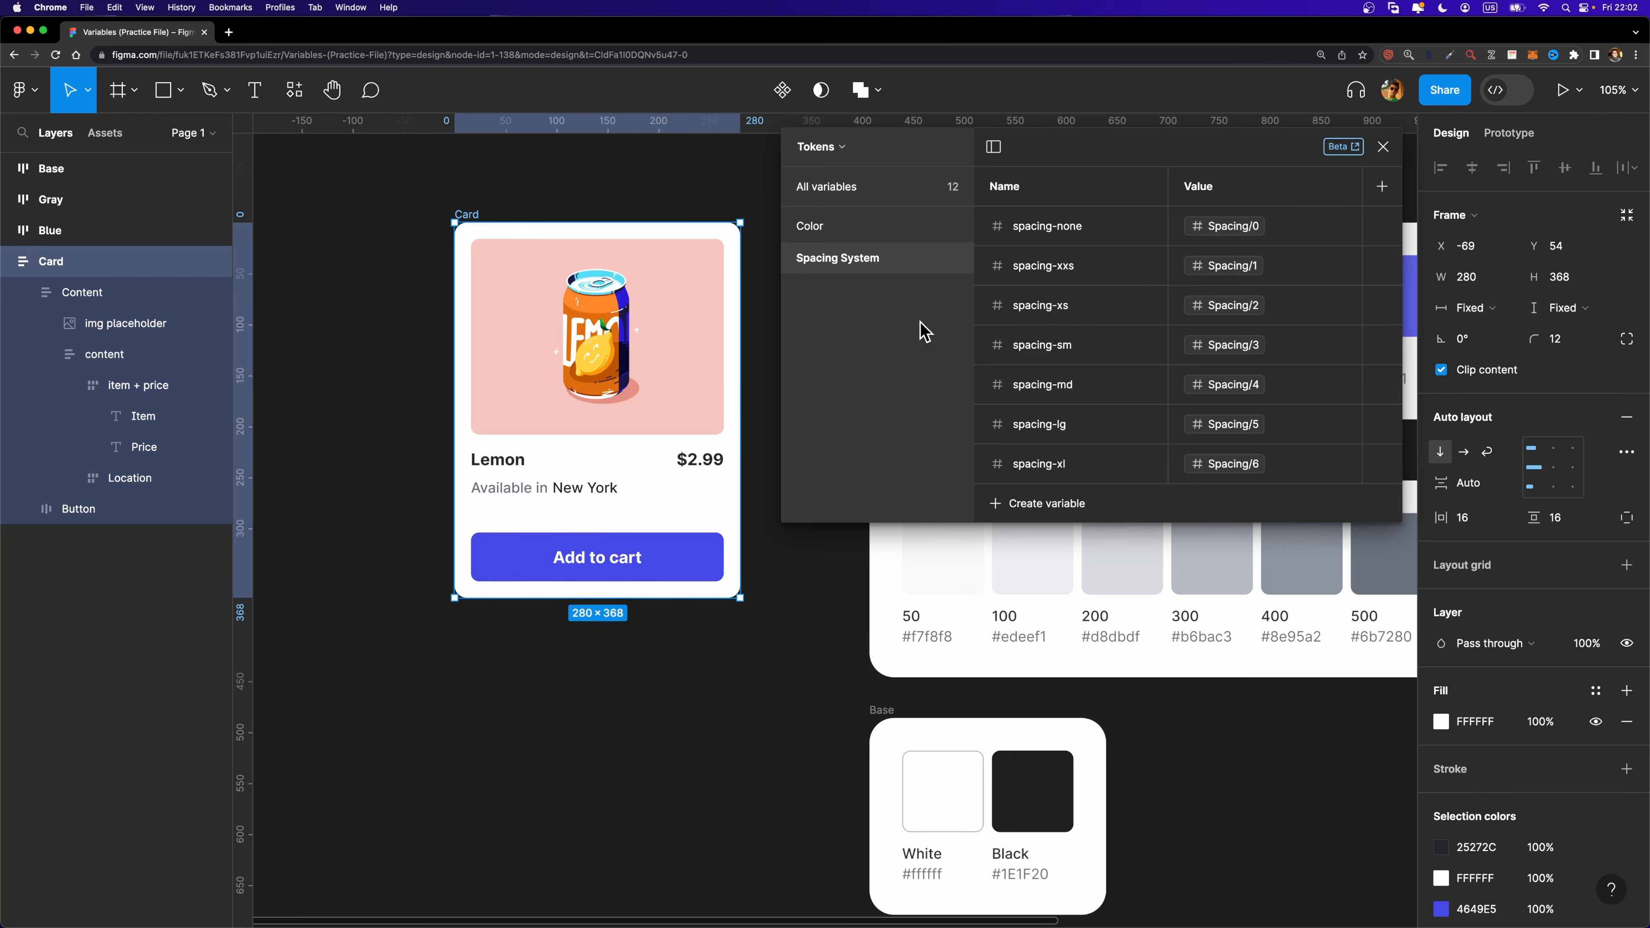
{"action": "left_click", "coordinate": [1383, 146]}
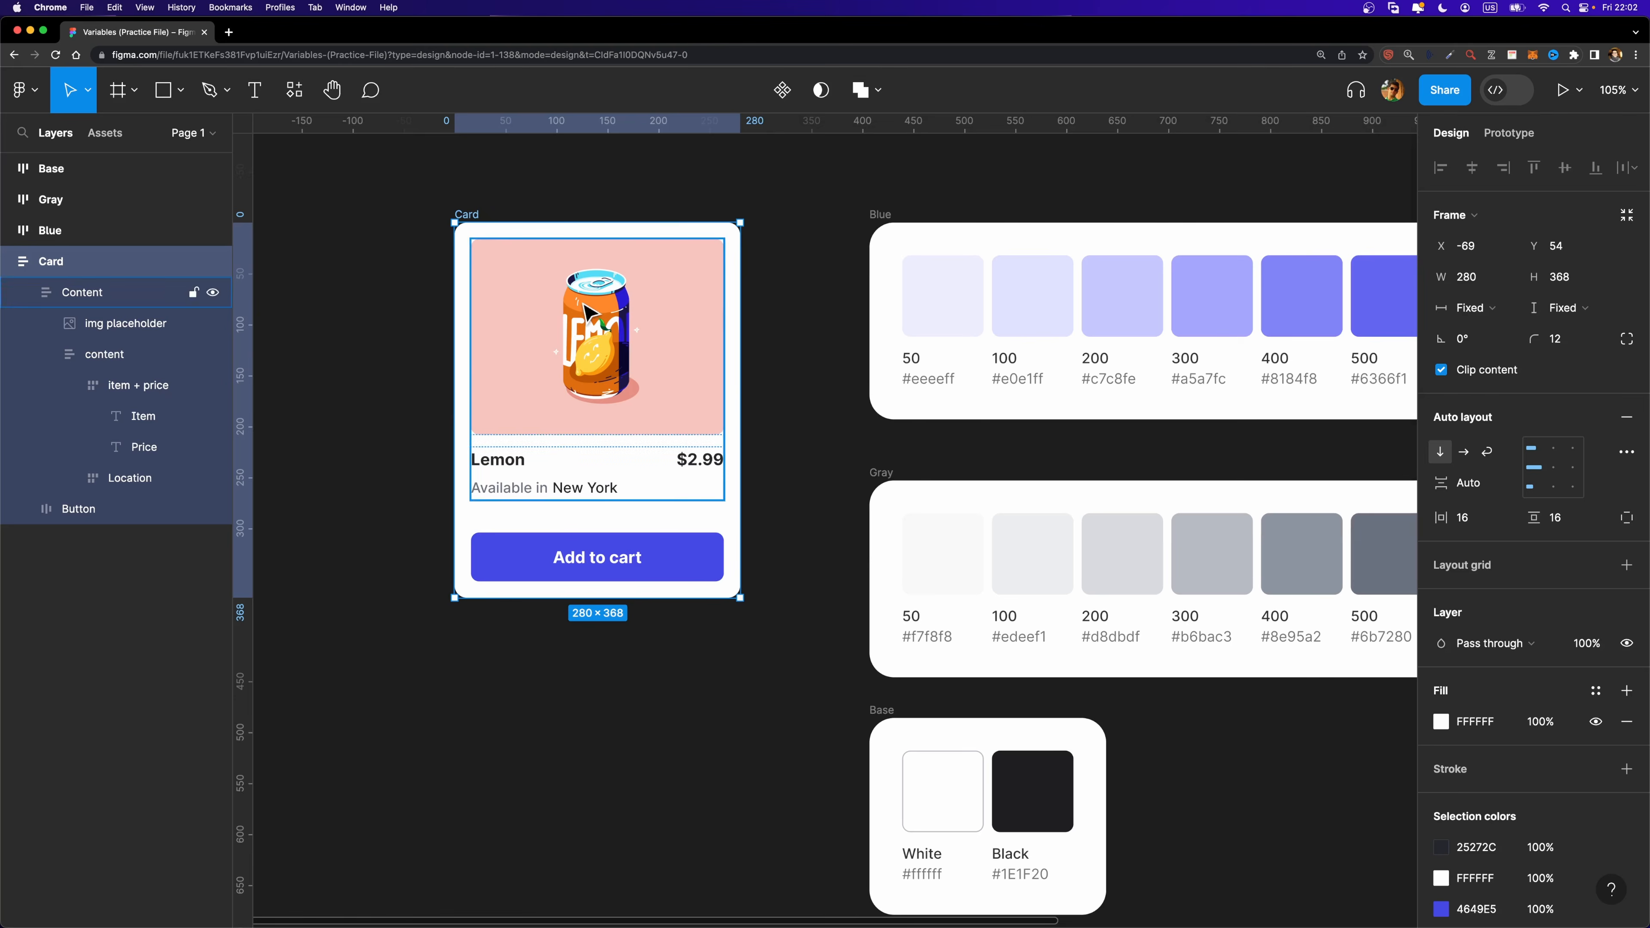
Apply the surface-primary color token to the fill of the Card frame.
{"action": "scroll", "coordinate": [584, 308], "scroll_direction": "left", "scroll_amount": 3}
{"action": "left_click", "coordinate": [19, 293]}
{"action": "left_click", "coordinate": [25, 293]}
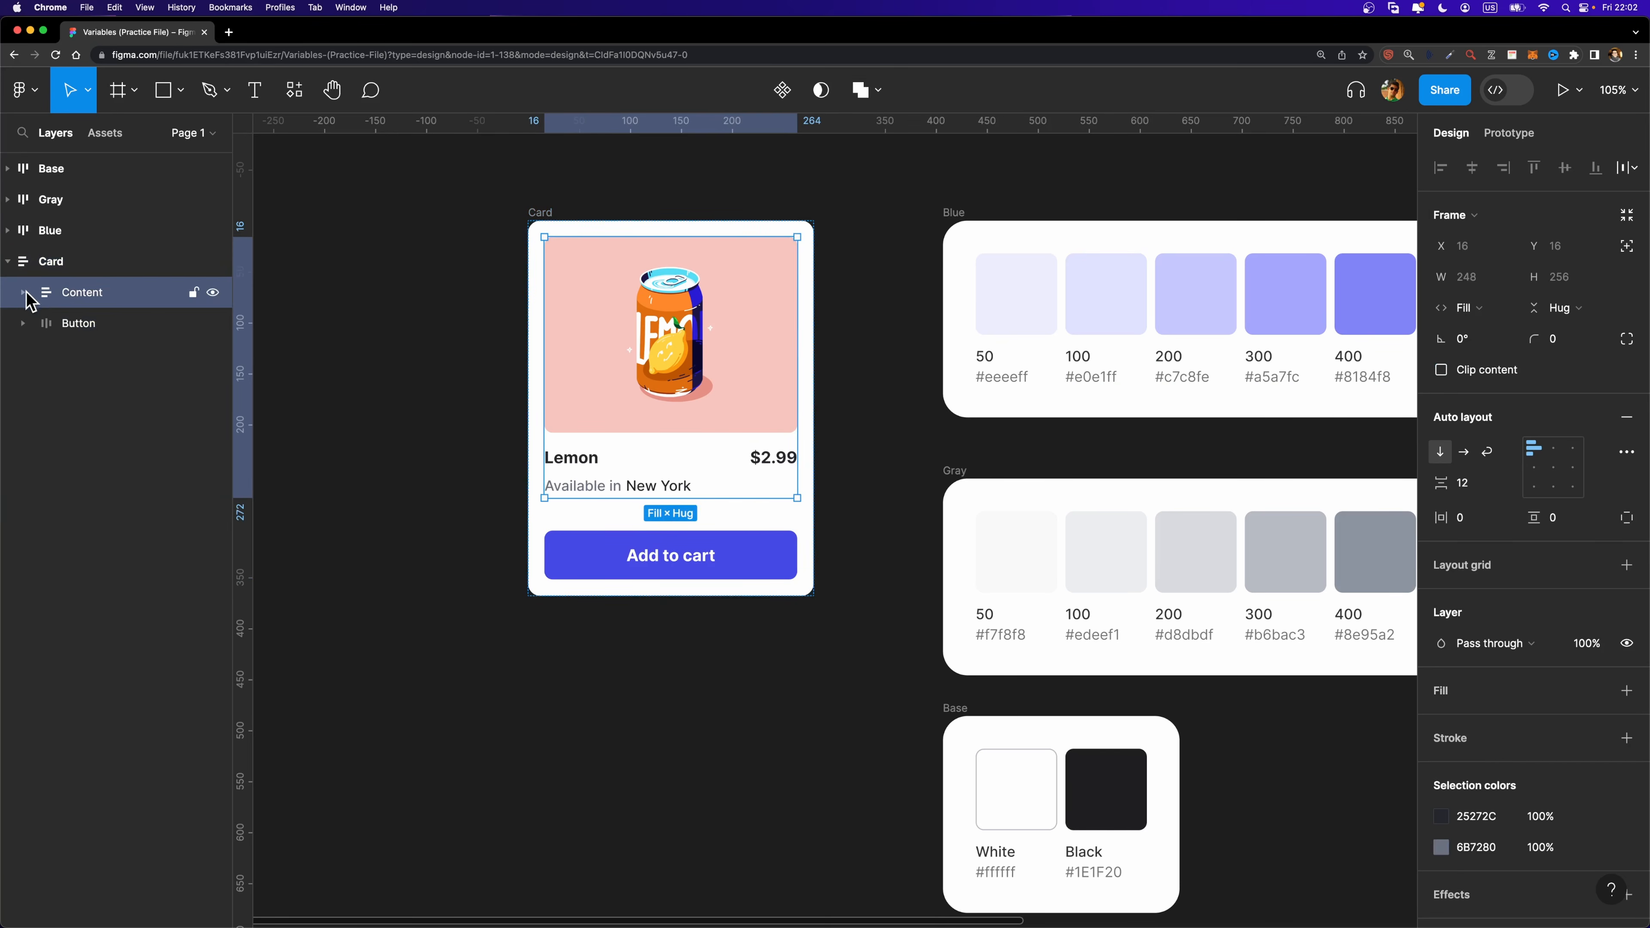
{"action": "left_click", "coordinate": [65, 265]}
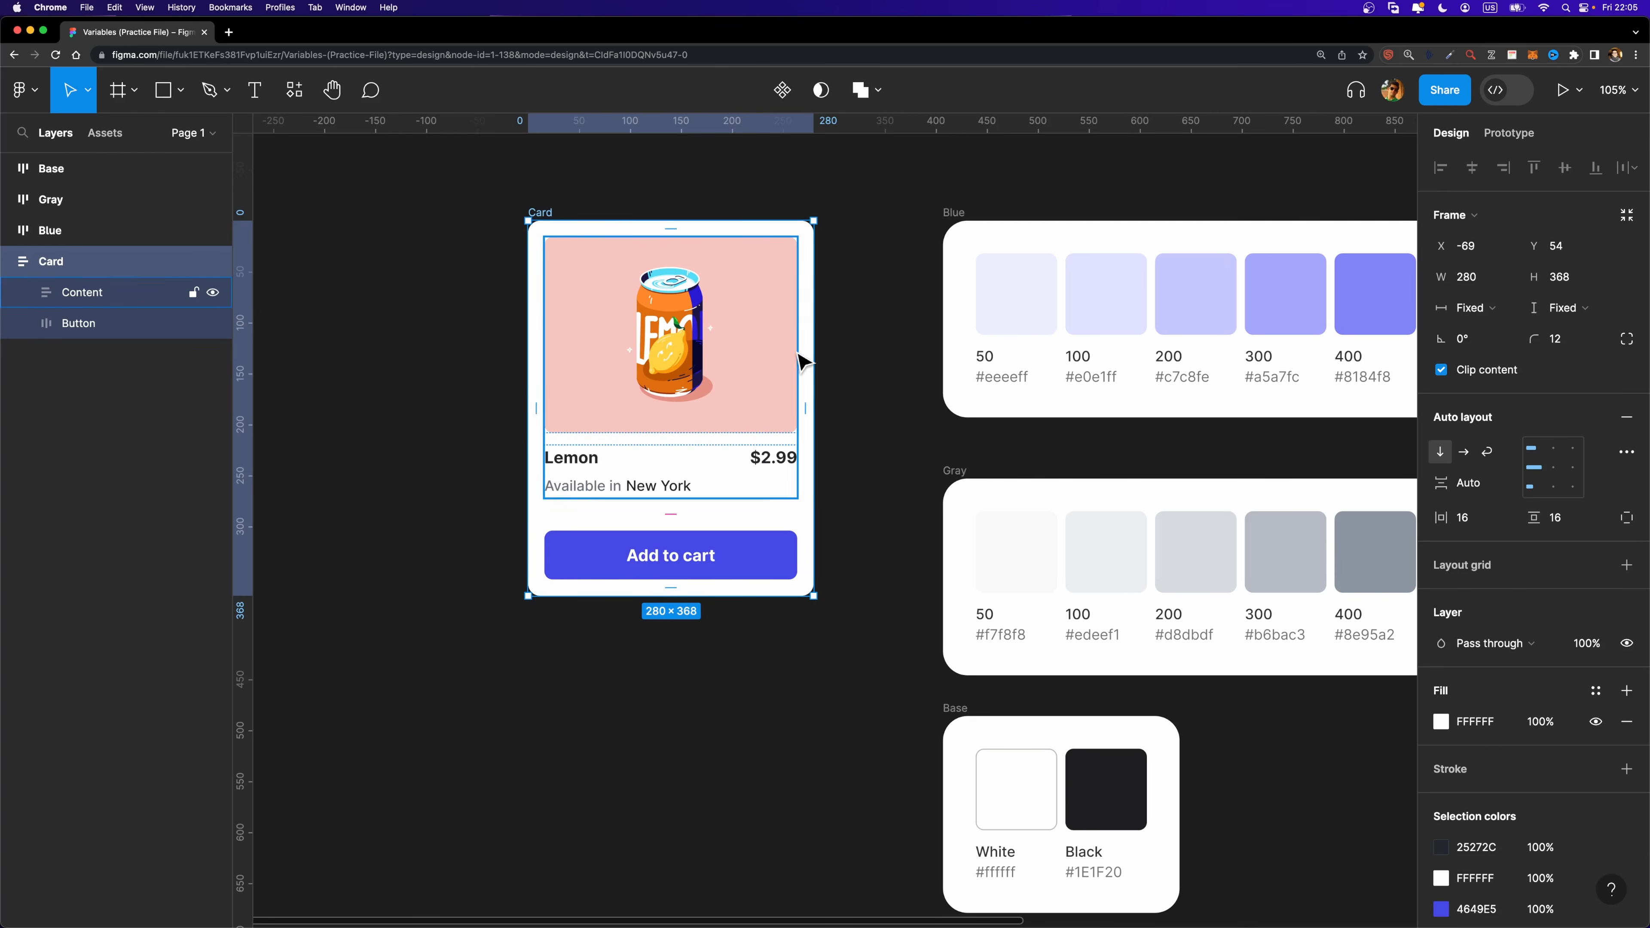
{"action": "scroll", "coordinate": [1590, 674], "scroll_direction": "down", "scroll_amount": 3}
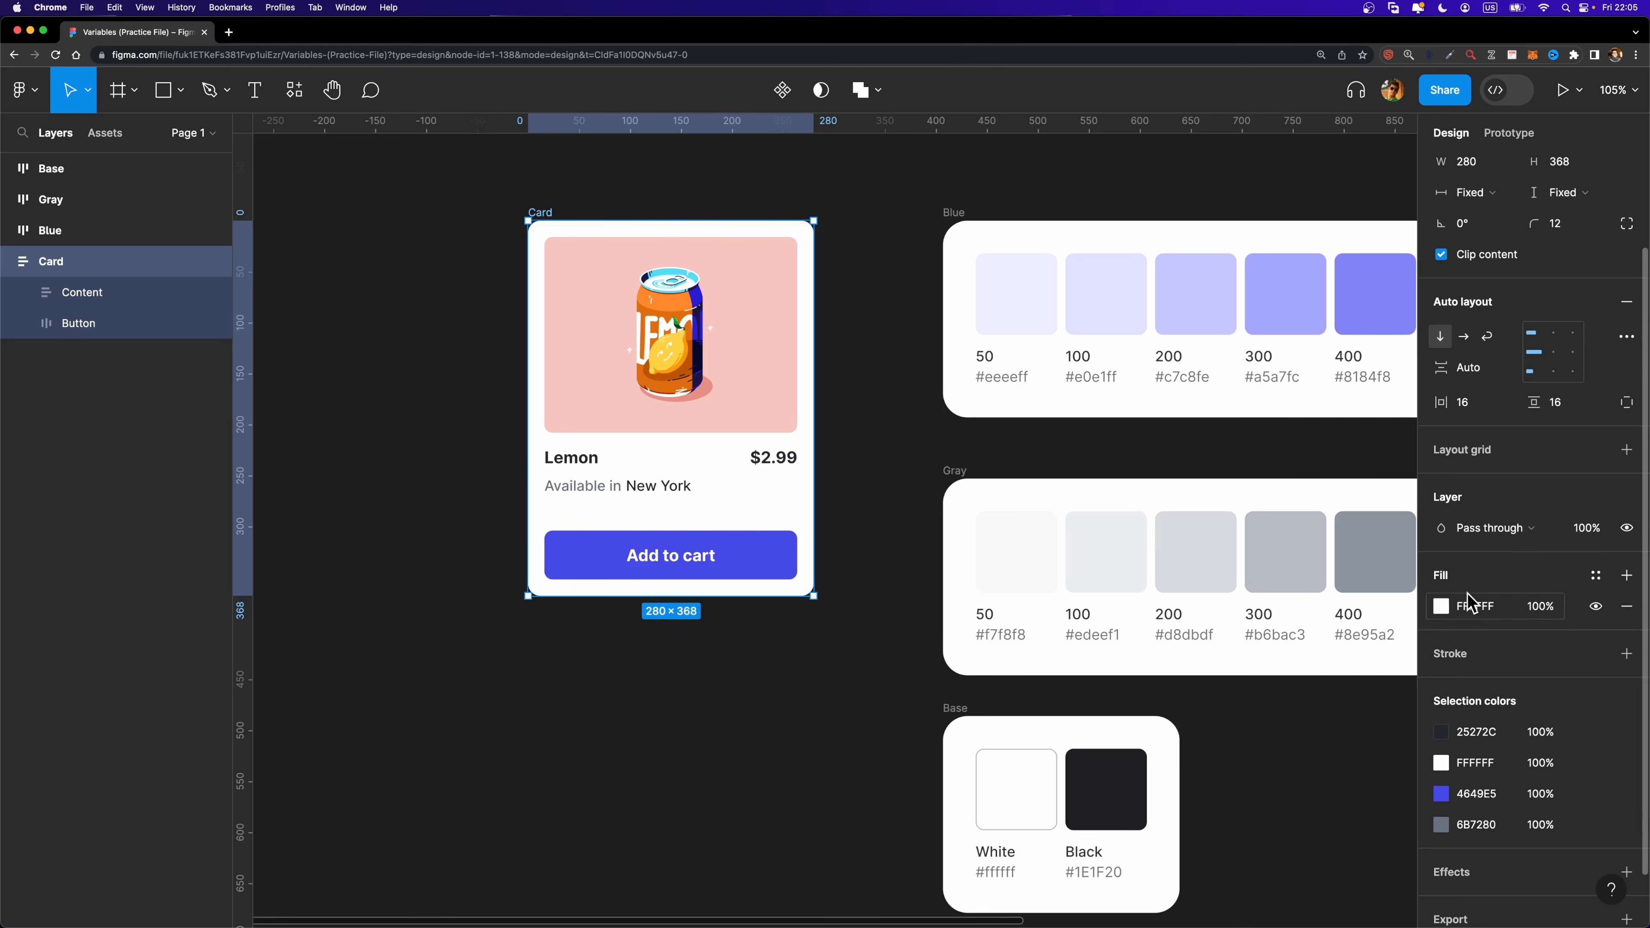
{"action": "left_click", "coordinate": [1596, 576]}
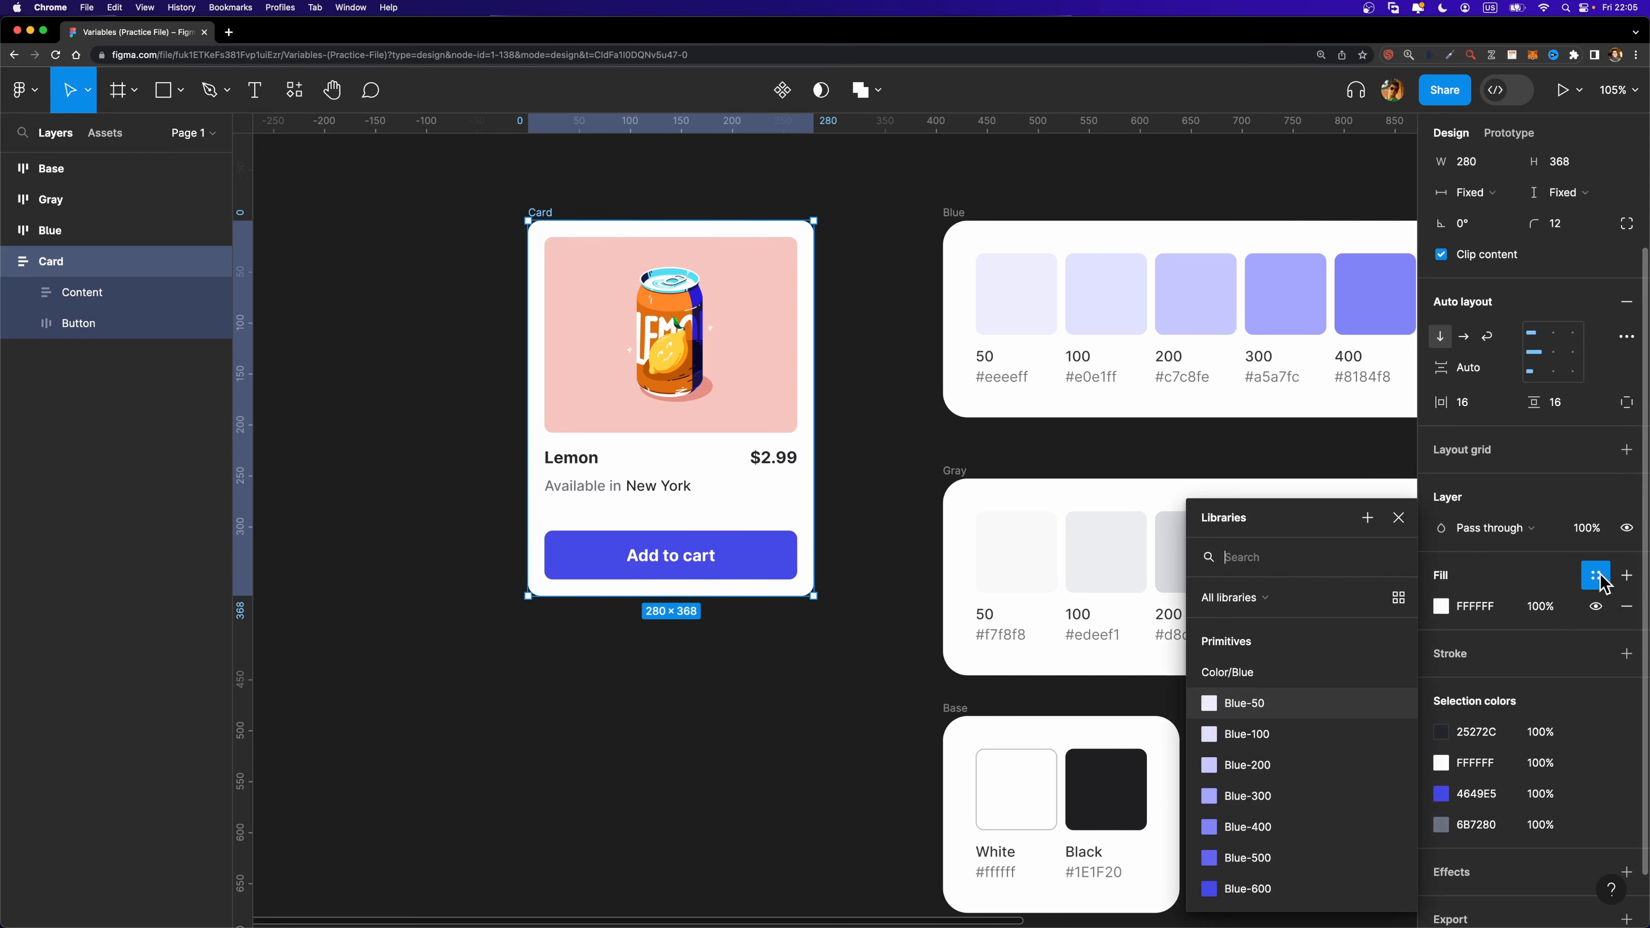
{"action": "left_click_drag", "start_coordinate": [1310, 530], "coordinate": [1322, 413]}
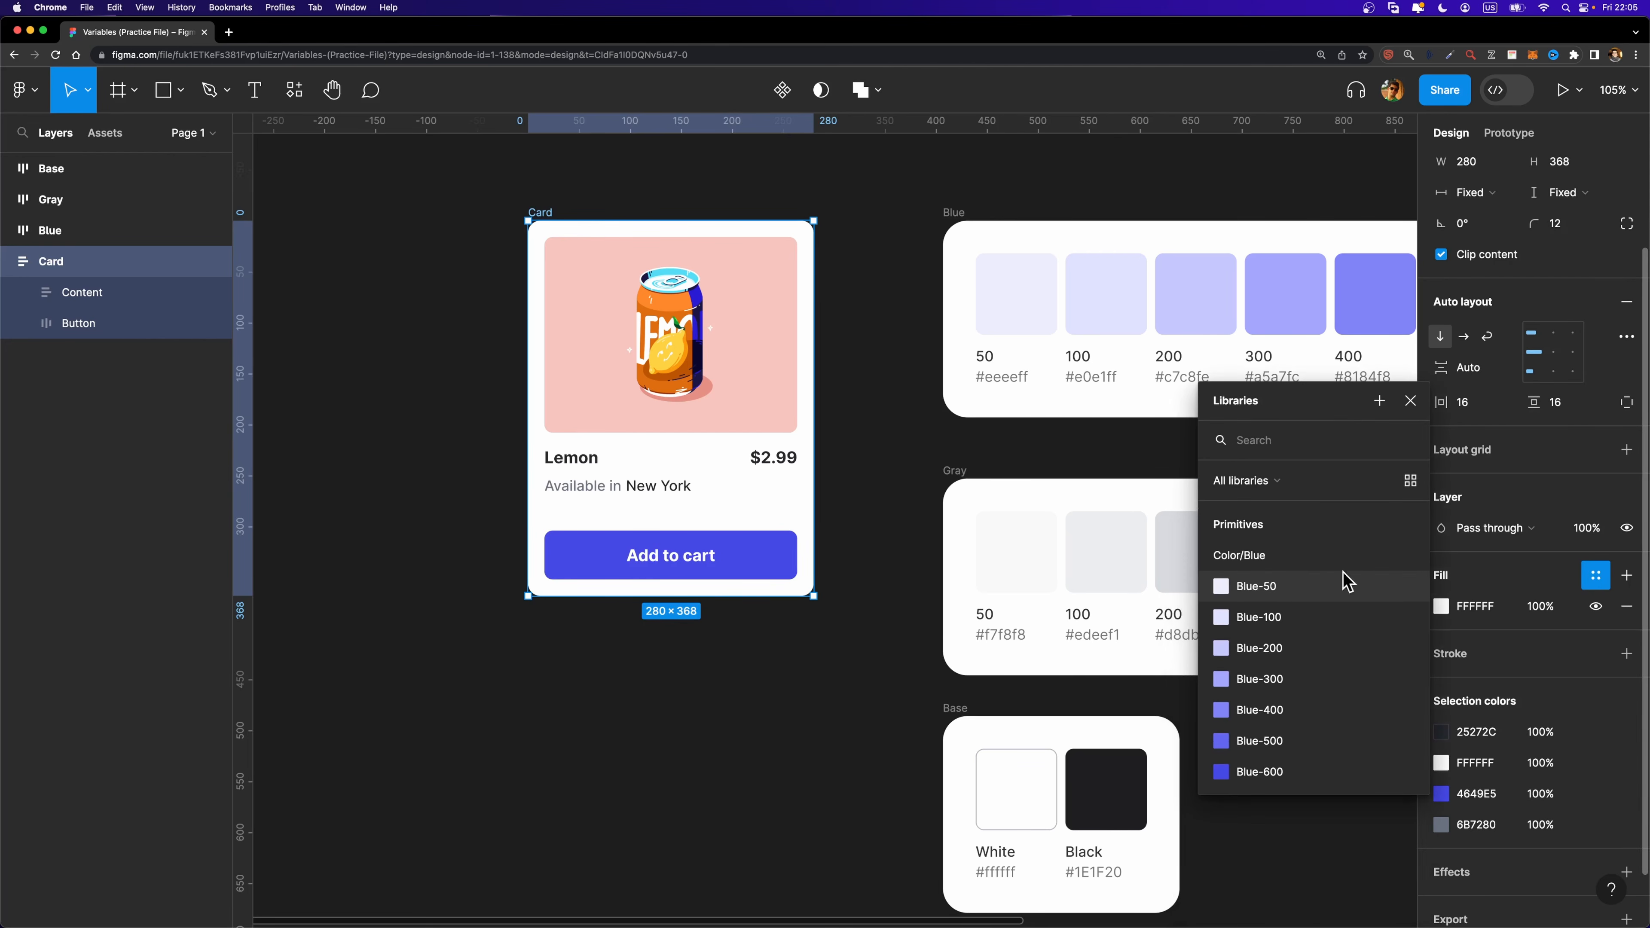
{"action": "scroll", "coordinate": [1321, 569], "scroll_direction": "down", "scroll_amount": 2}
{"action": "scroll", "coordinate": [1319, 564], "scroll_direction": "up", "scroll_amount": 2}
{"action": "scroll", "coordinate": [1283, 551], "scroll_direction": "down", "scroll_amount": 10}
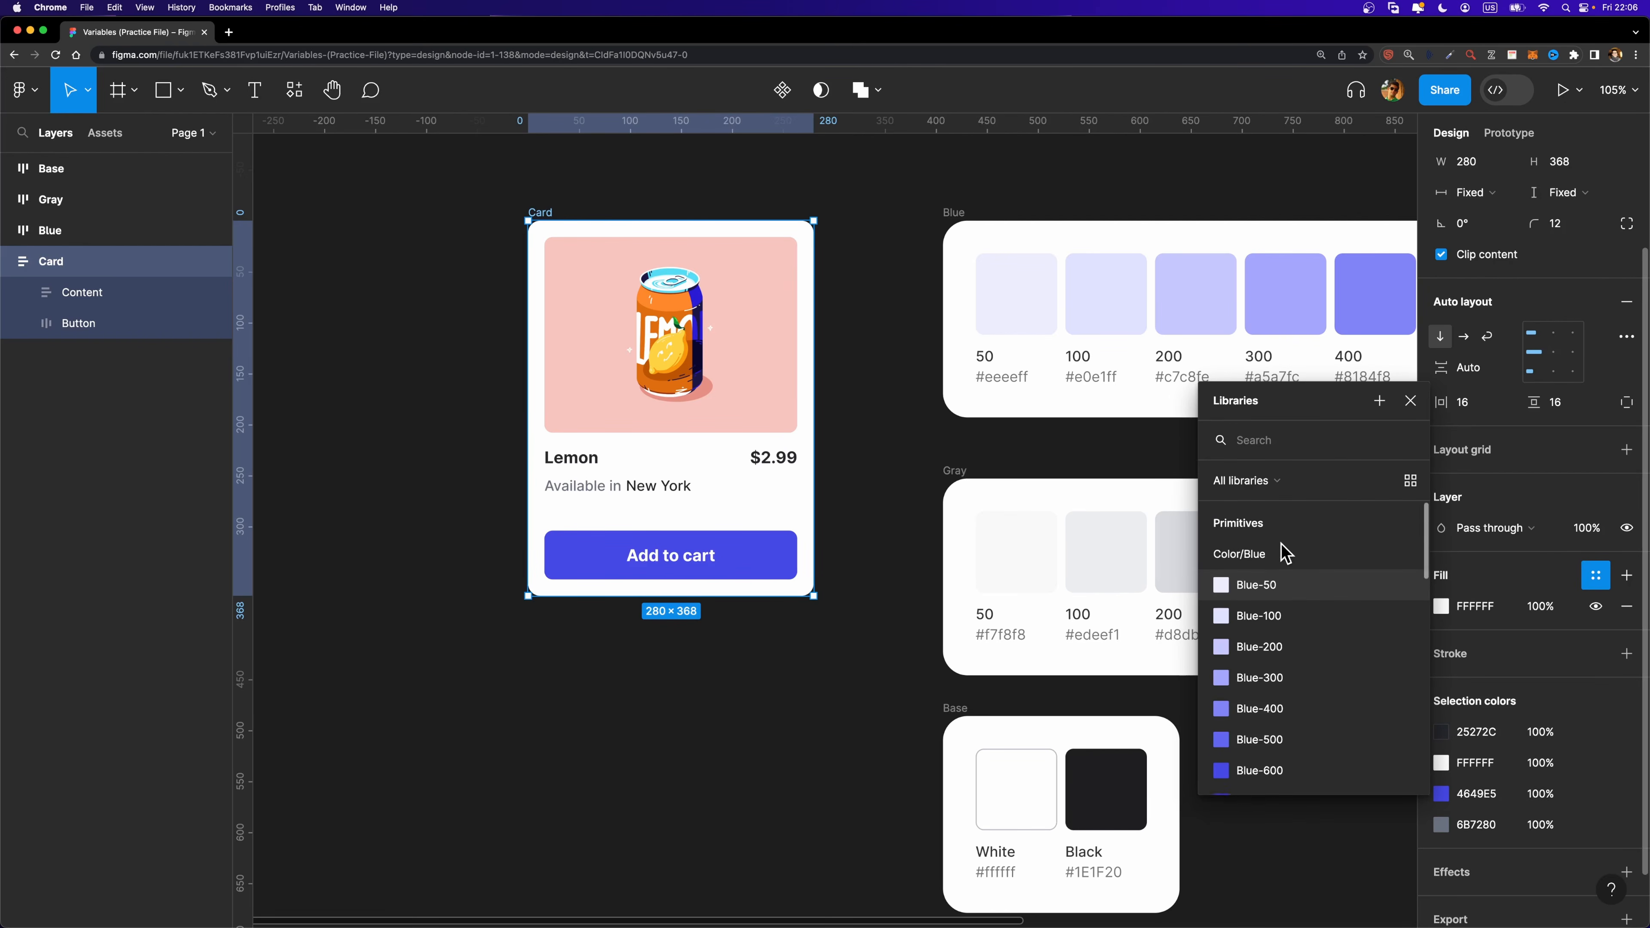
{"action": "scroll", "coordinate": [1285, 552], "scroll_direction": "down", "scroll_amount": 4}
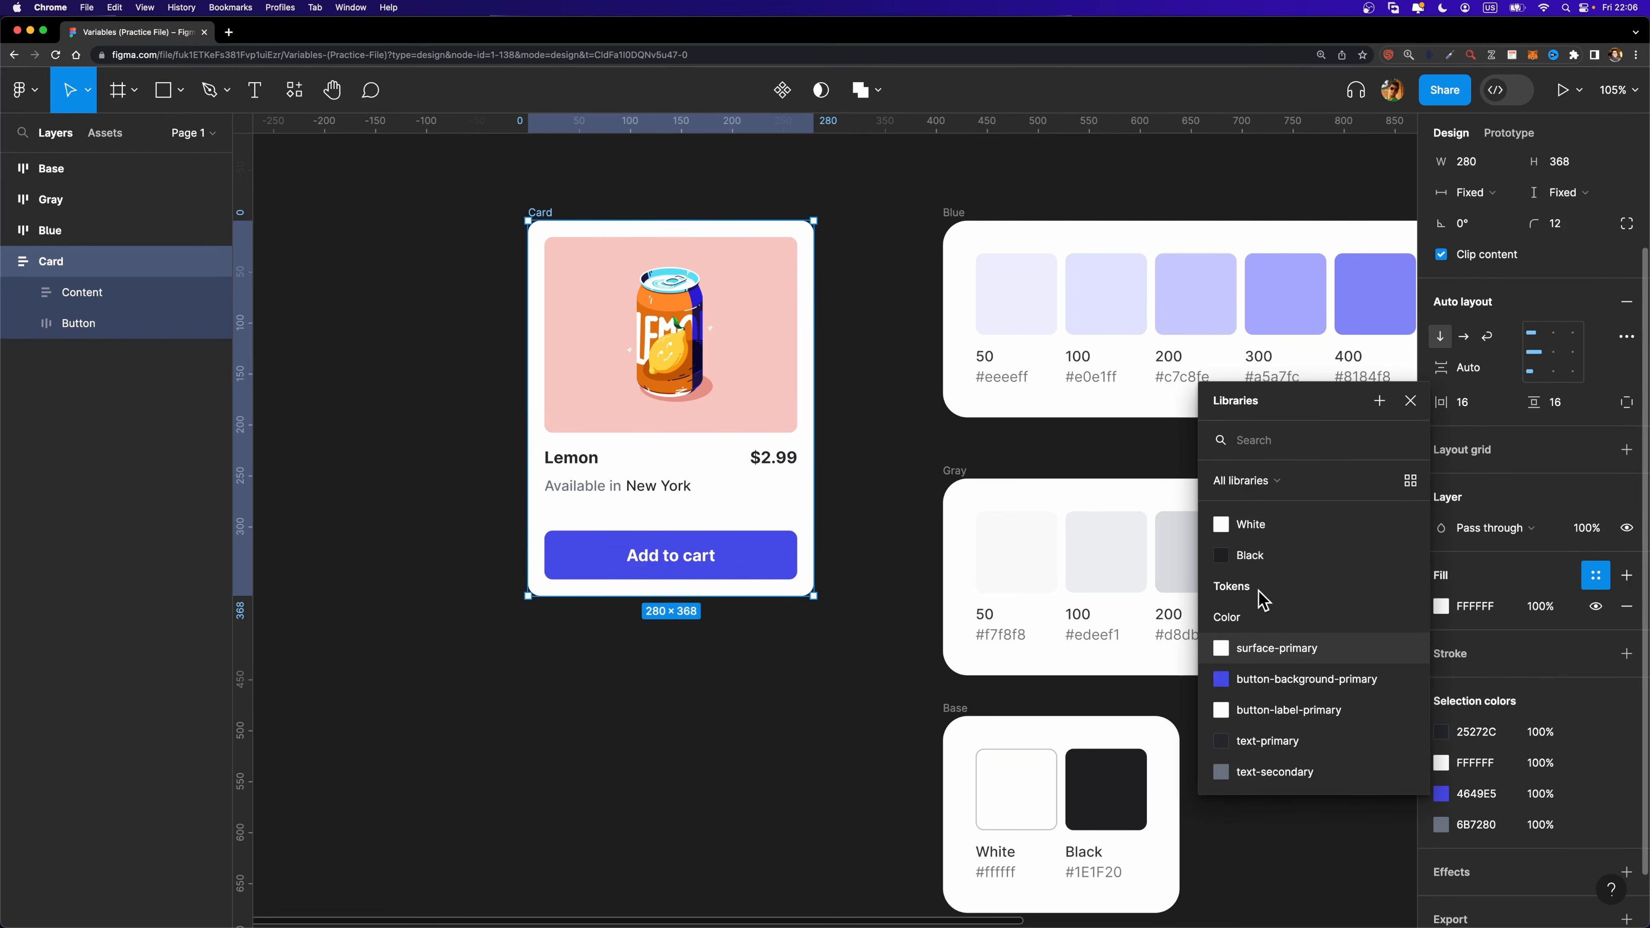
{"action": "left_click", "coordinate": [1284, 653]}
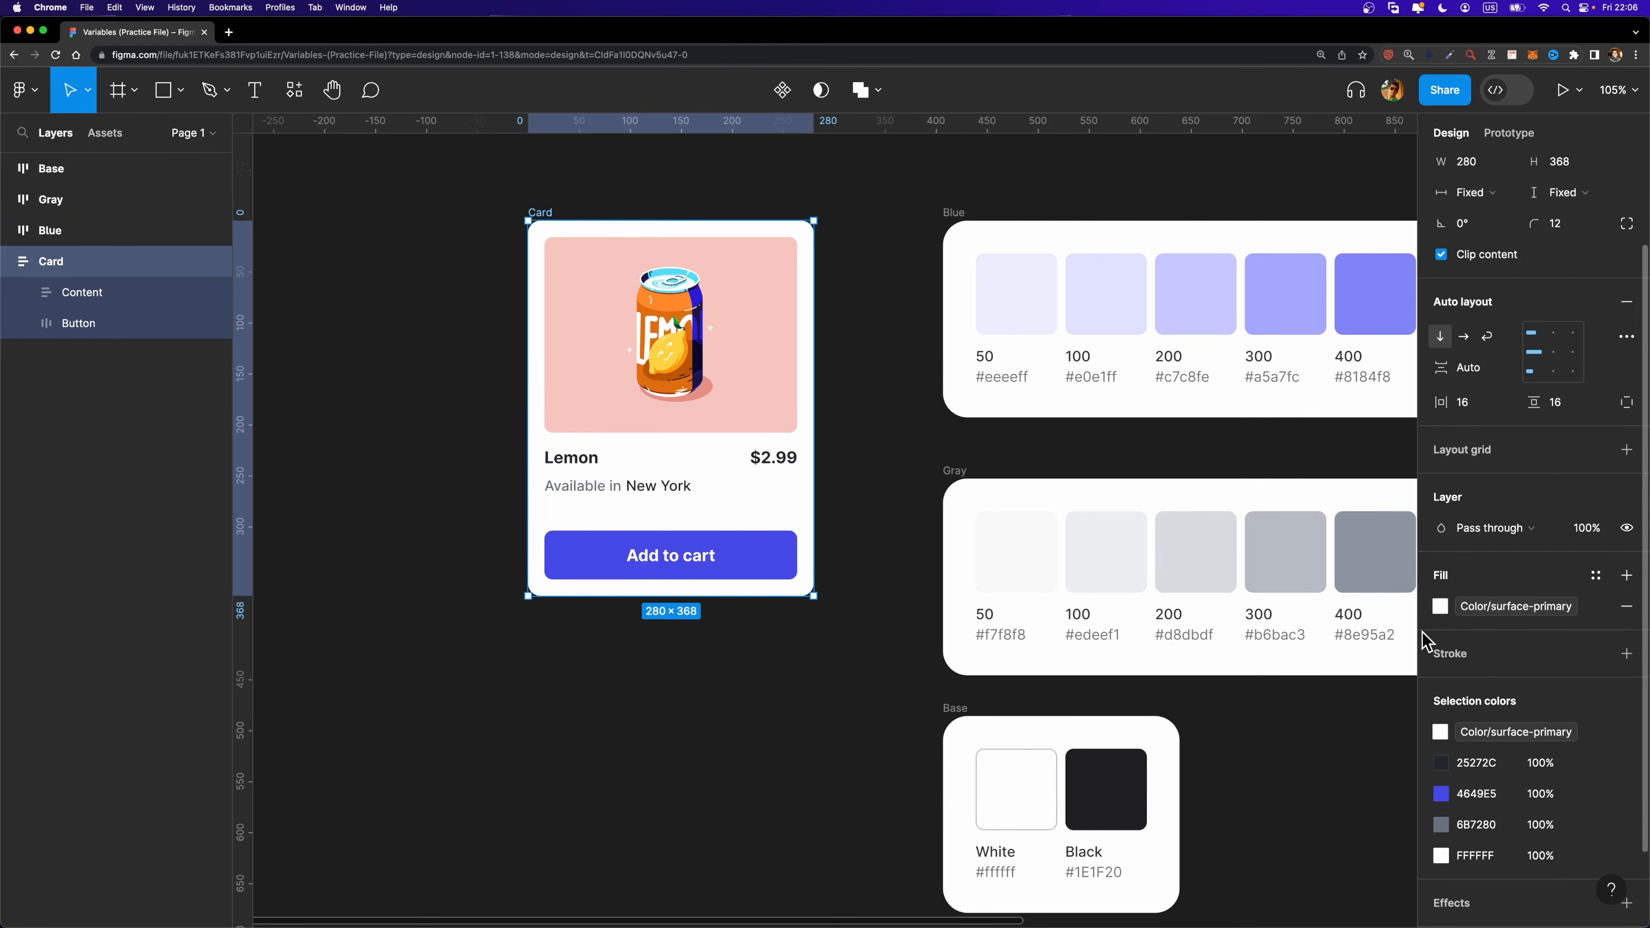
Apply the text-primary color token to the fills of the card's "Lemon" item name and "$2.99" price text.
{"action": "scroll", "coordinate": [572, 450], "scroll_direction": "up", "scroll_amount": 5}
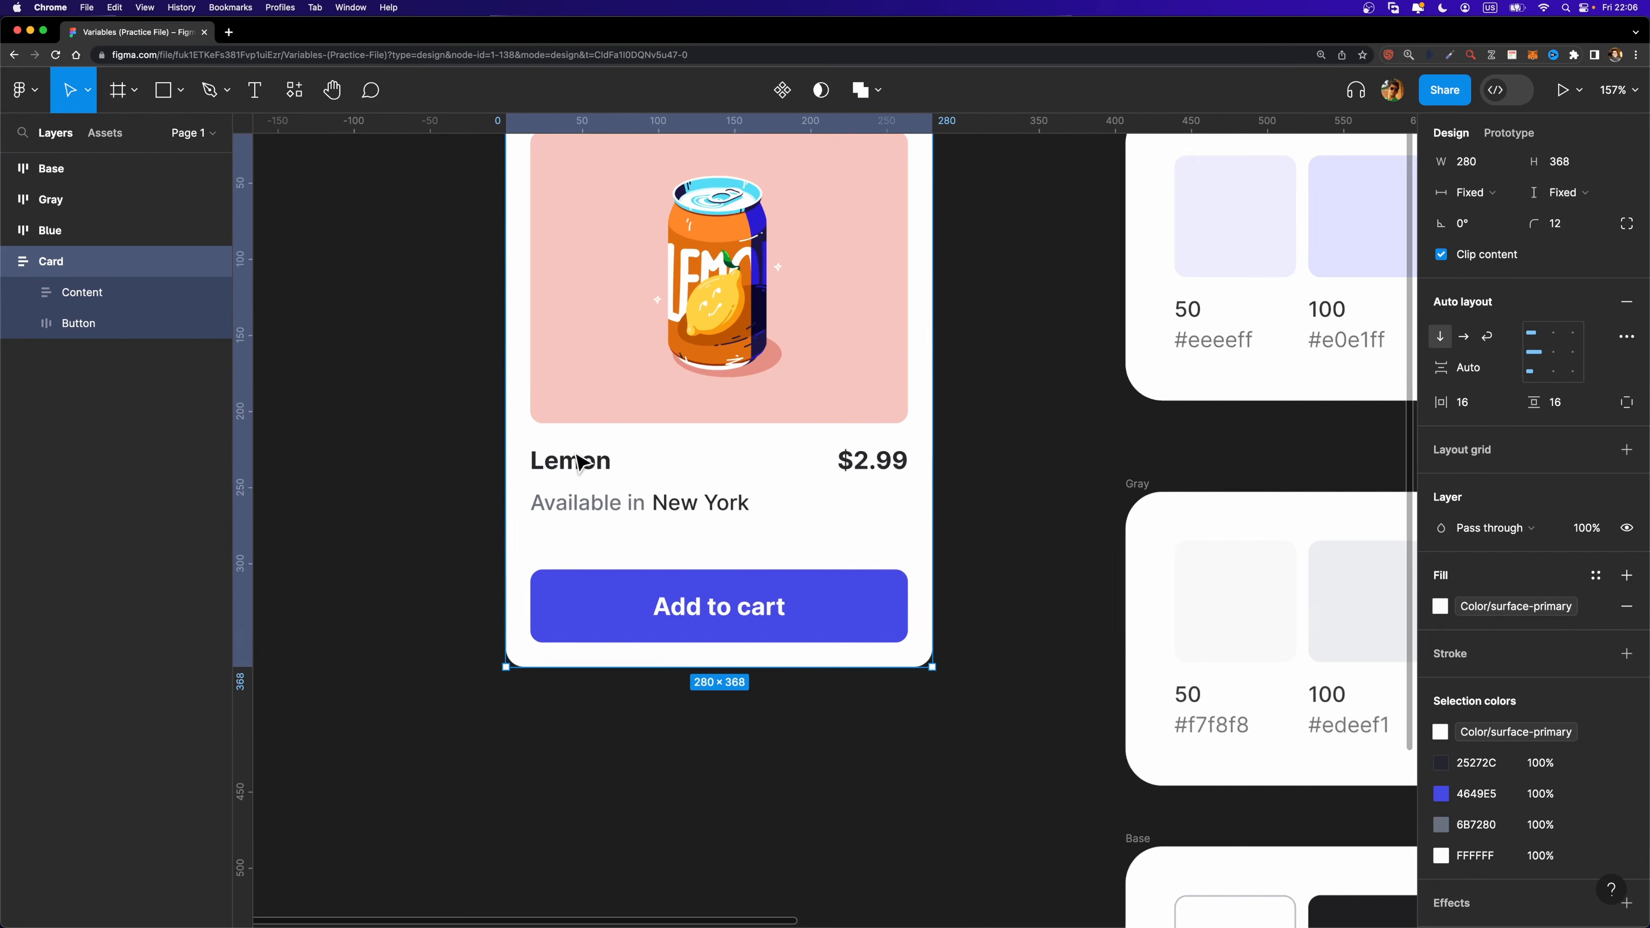
{"action": "left_click", "coordinate": [597, 461], "text": "super"}
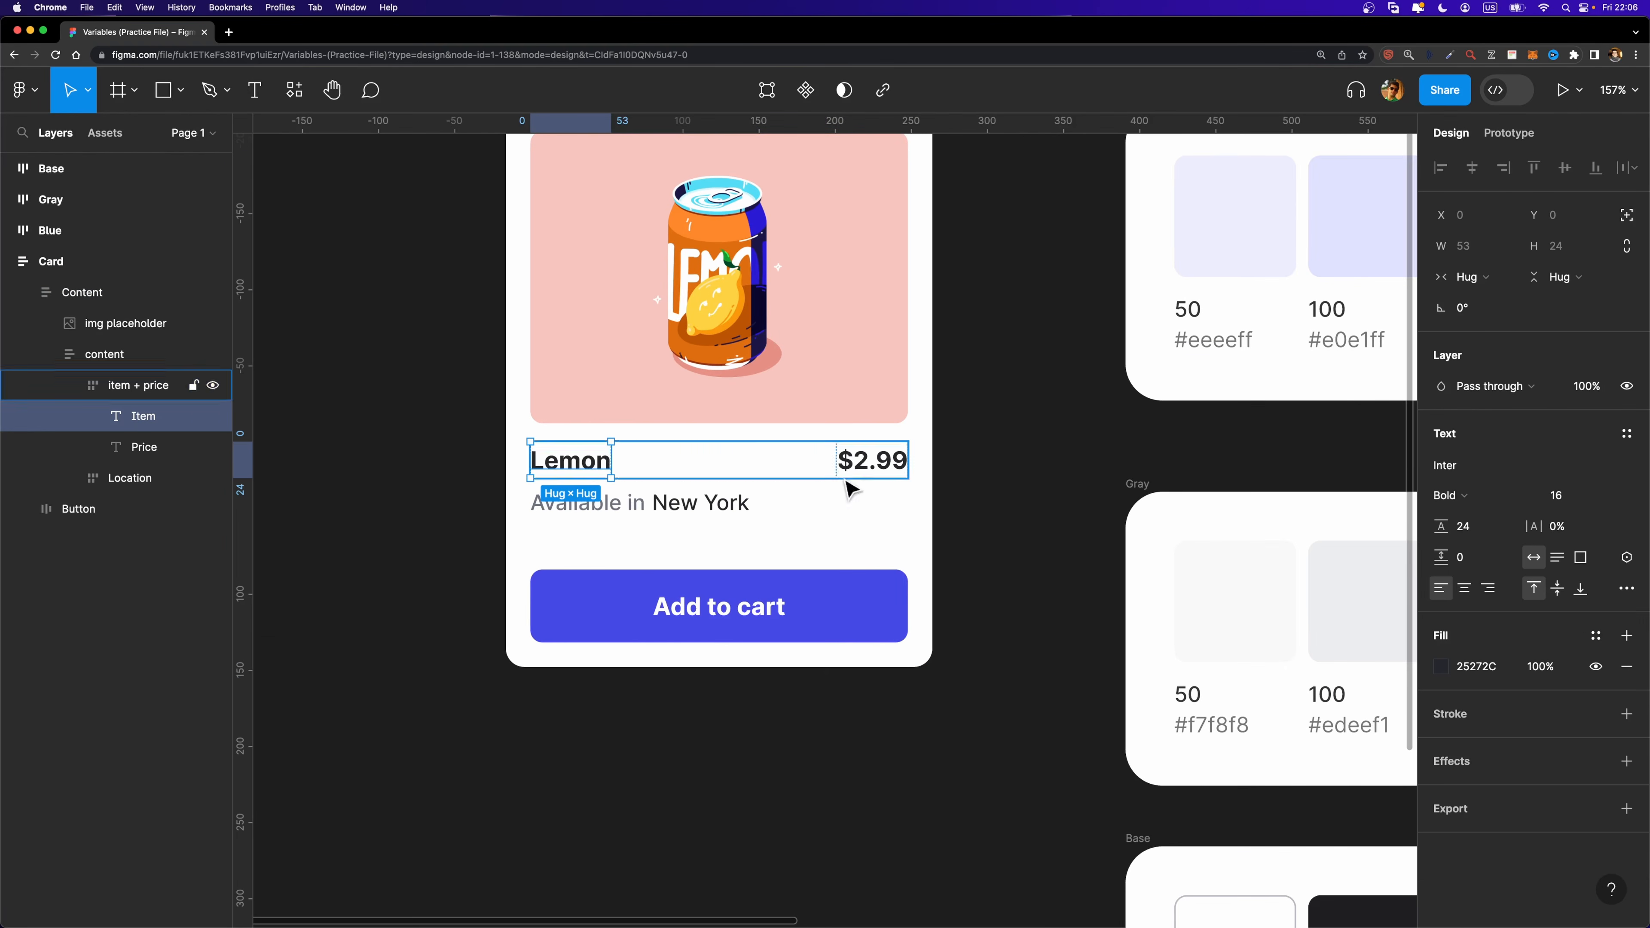
{"action": "left_click", "coordinate": [1595, 635]}
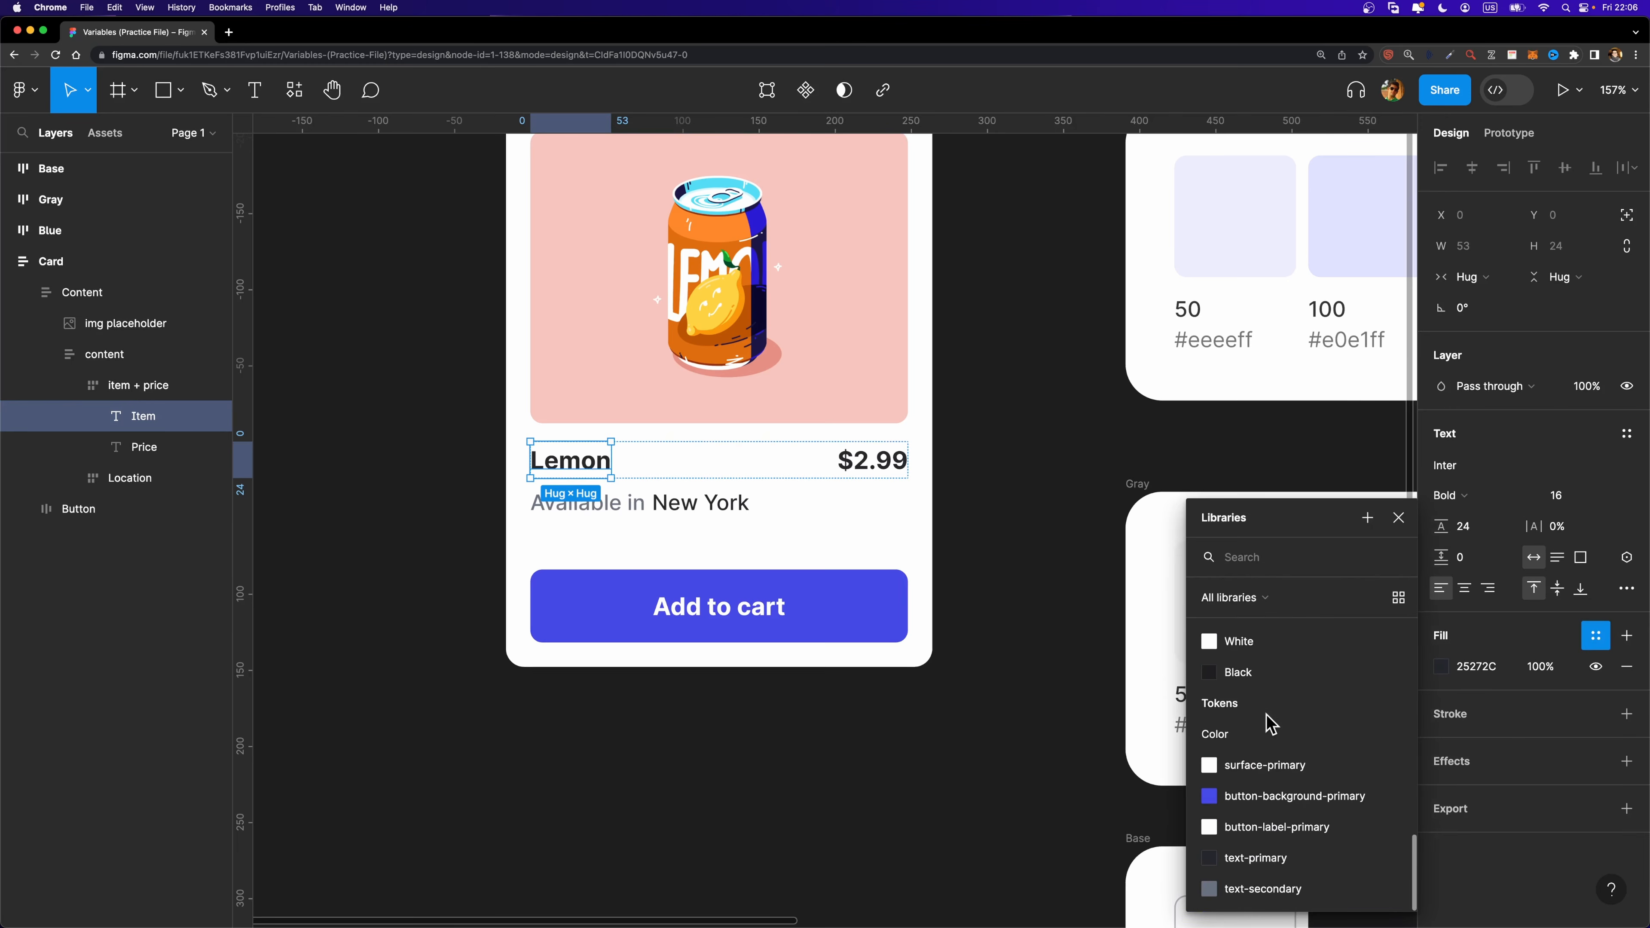
{"action": "left_click", "coordinate": [1263, 867]}
{"action": "left_click", "coordinate": [195, 448]}
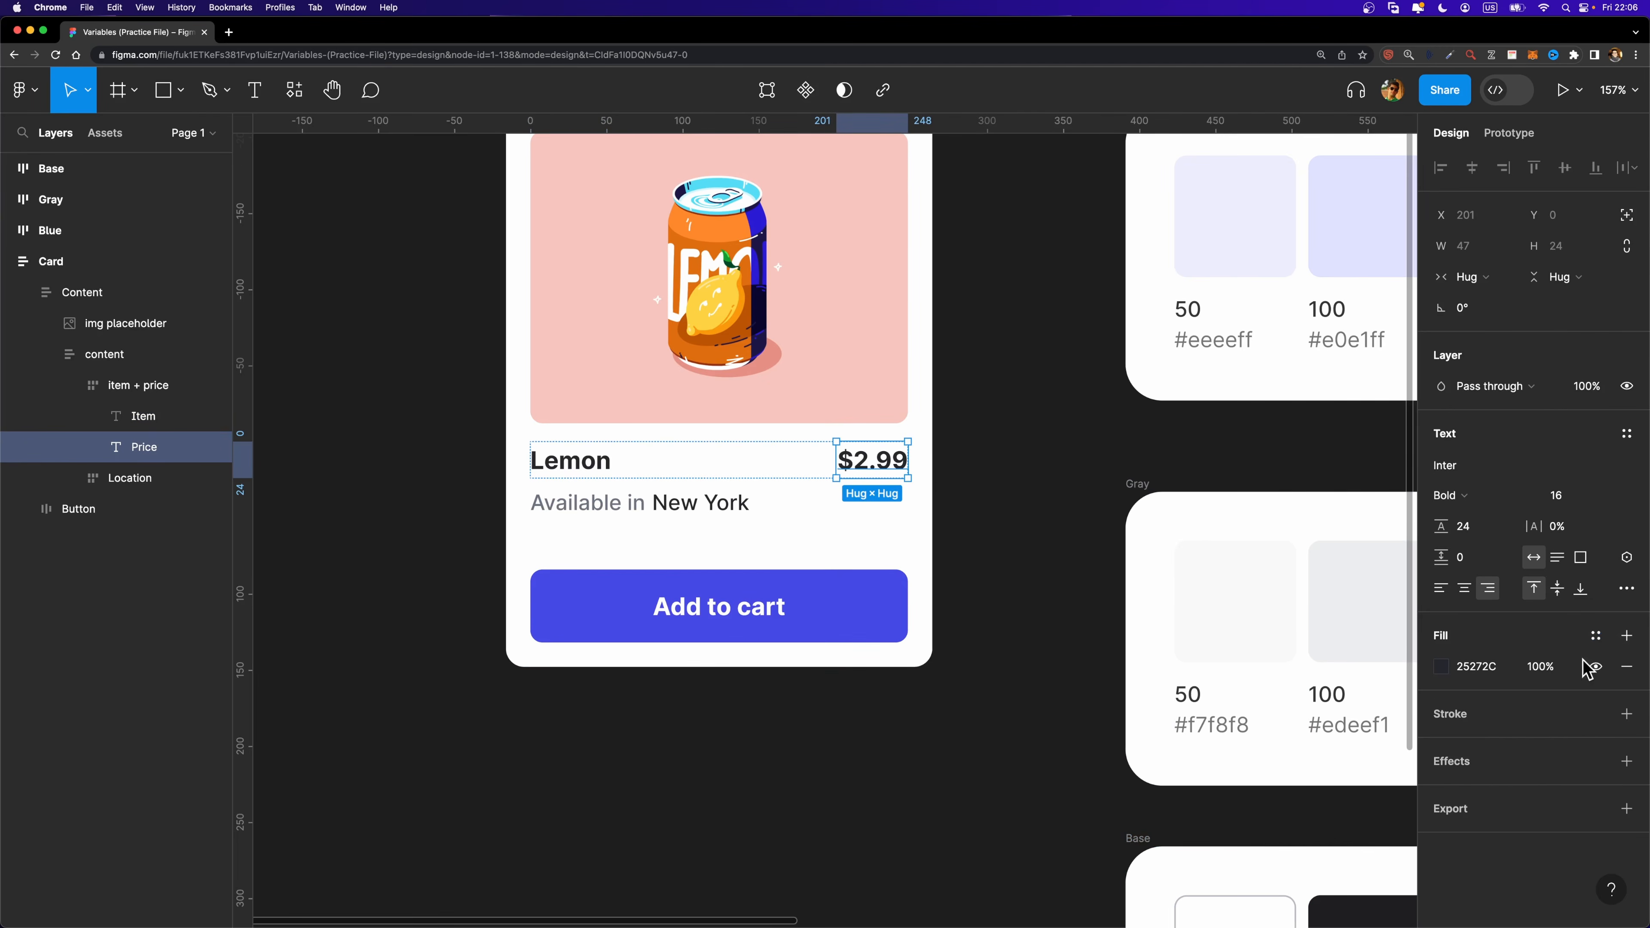
{"action": "left_click", "coordinate": [1595, 635]}
{"action": "scroll", "coordinate": [1292, 741], "scroll_direction": "down", "scroll_amount": 5}
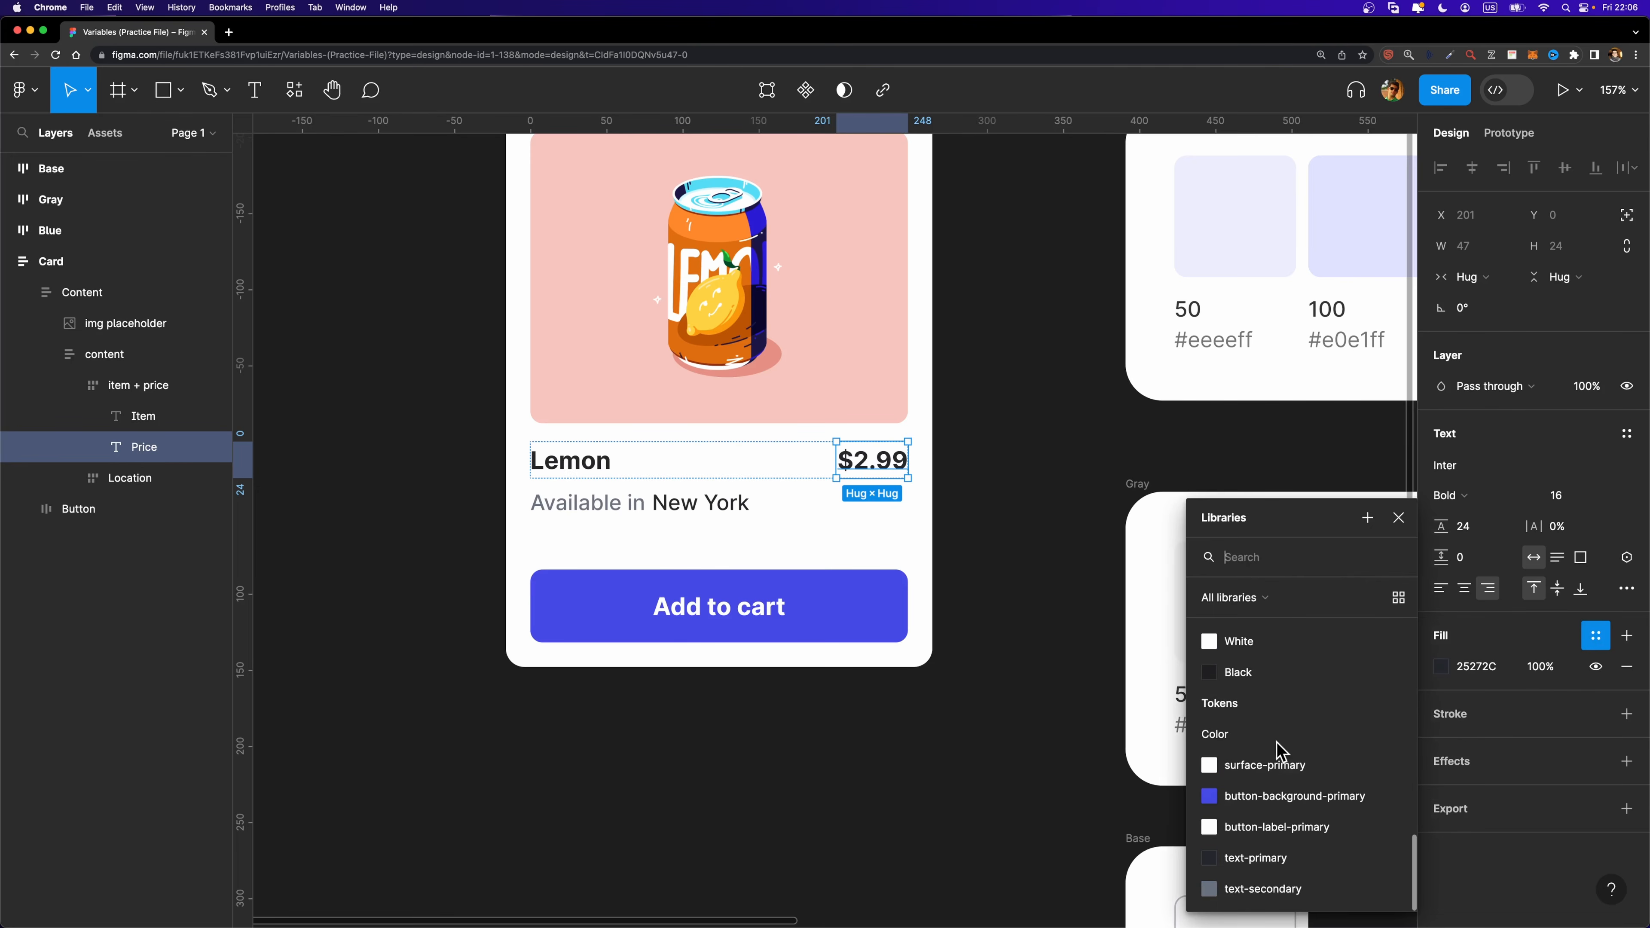
Apply the text-secondary color token to the "Available in" text and text-primary to the "New York" text on the card.
{"action": "left_click", "coordinate": [588, 503]}
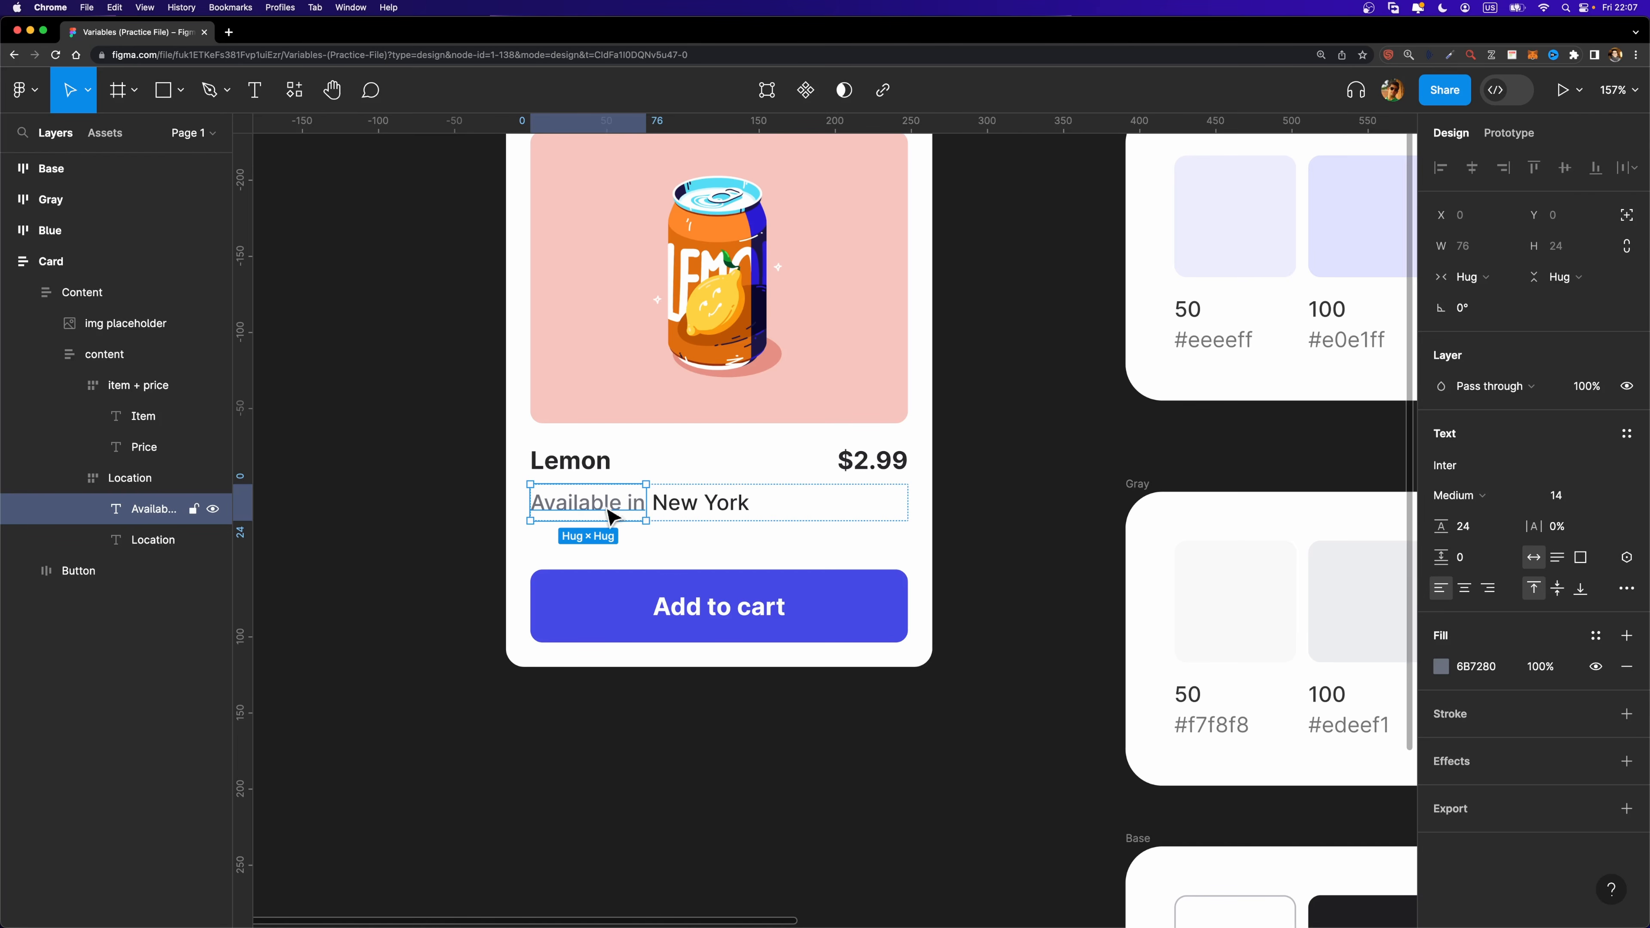
{"action": "left_click", "coordinate": [1595, 635]}
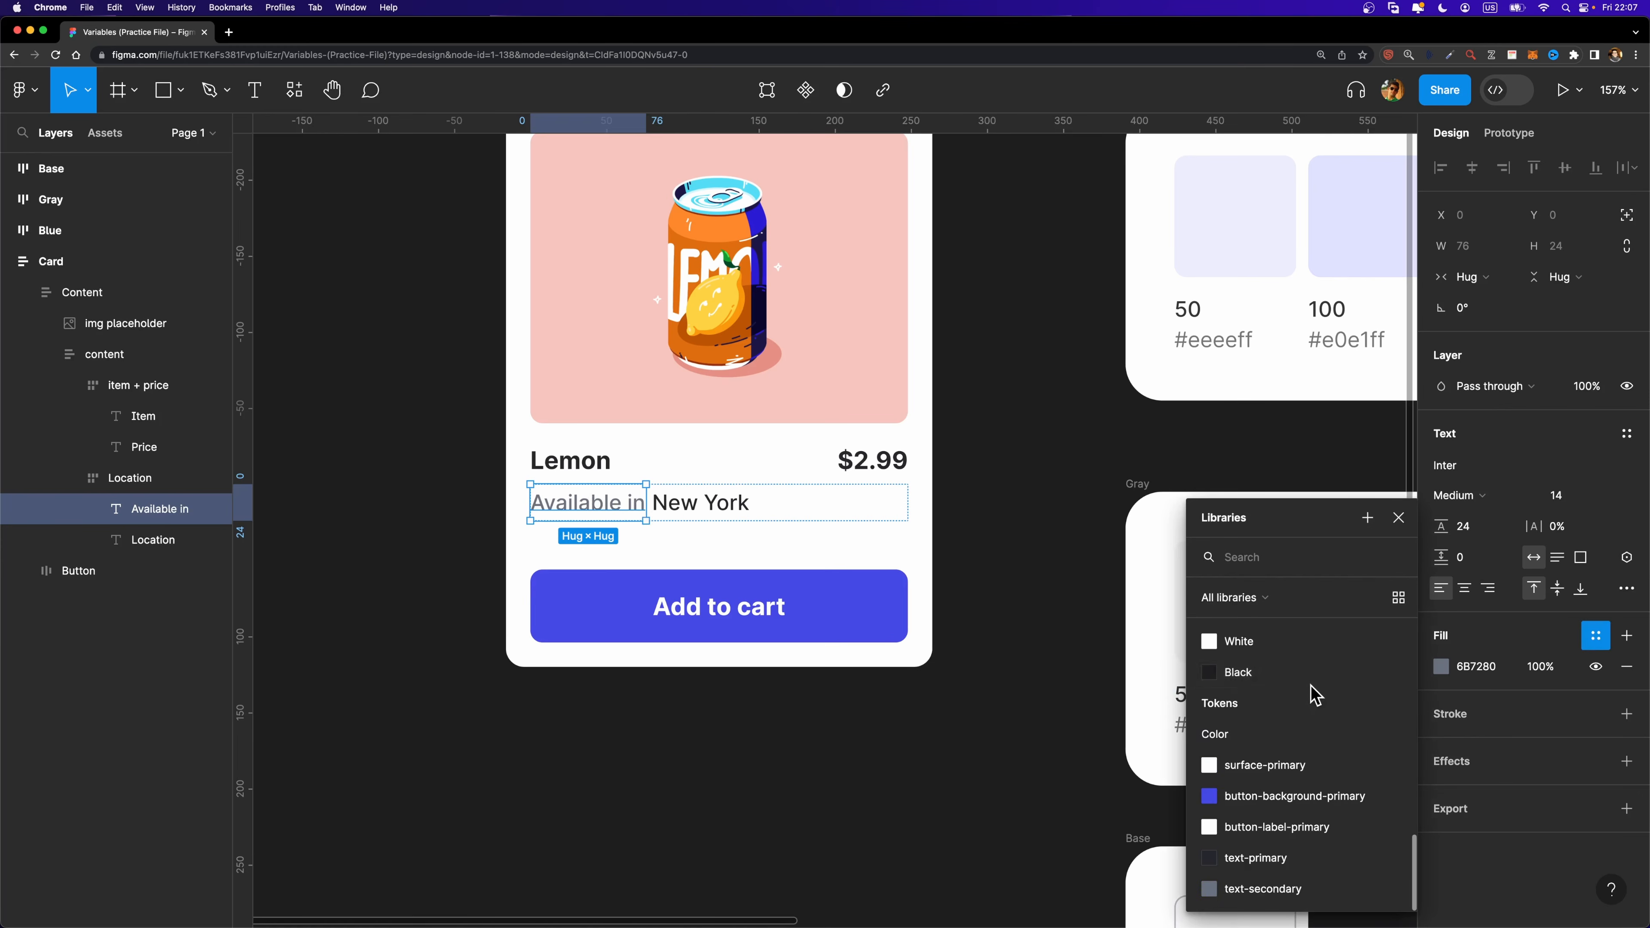
{"action": "left_click", "coordinate": [1262, 889]}
{"action": "left_click", "coordinate": [690, 510]}
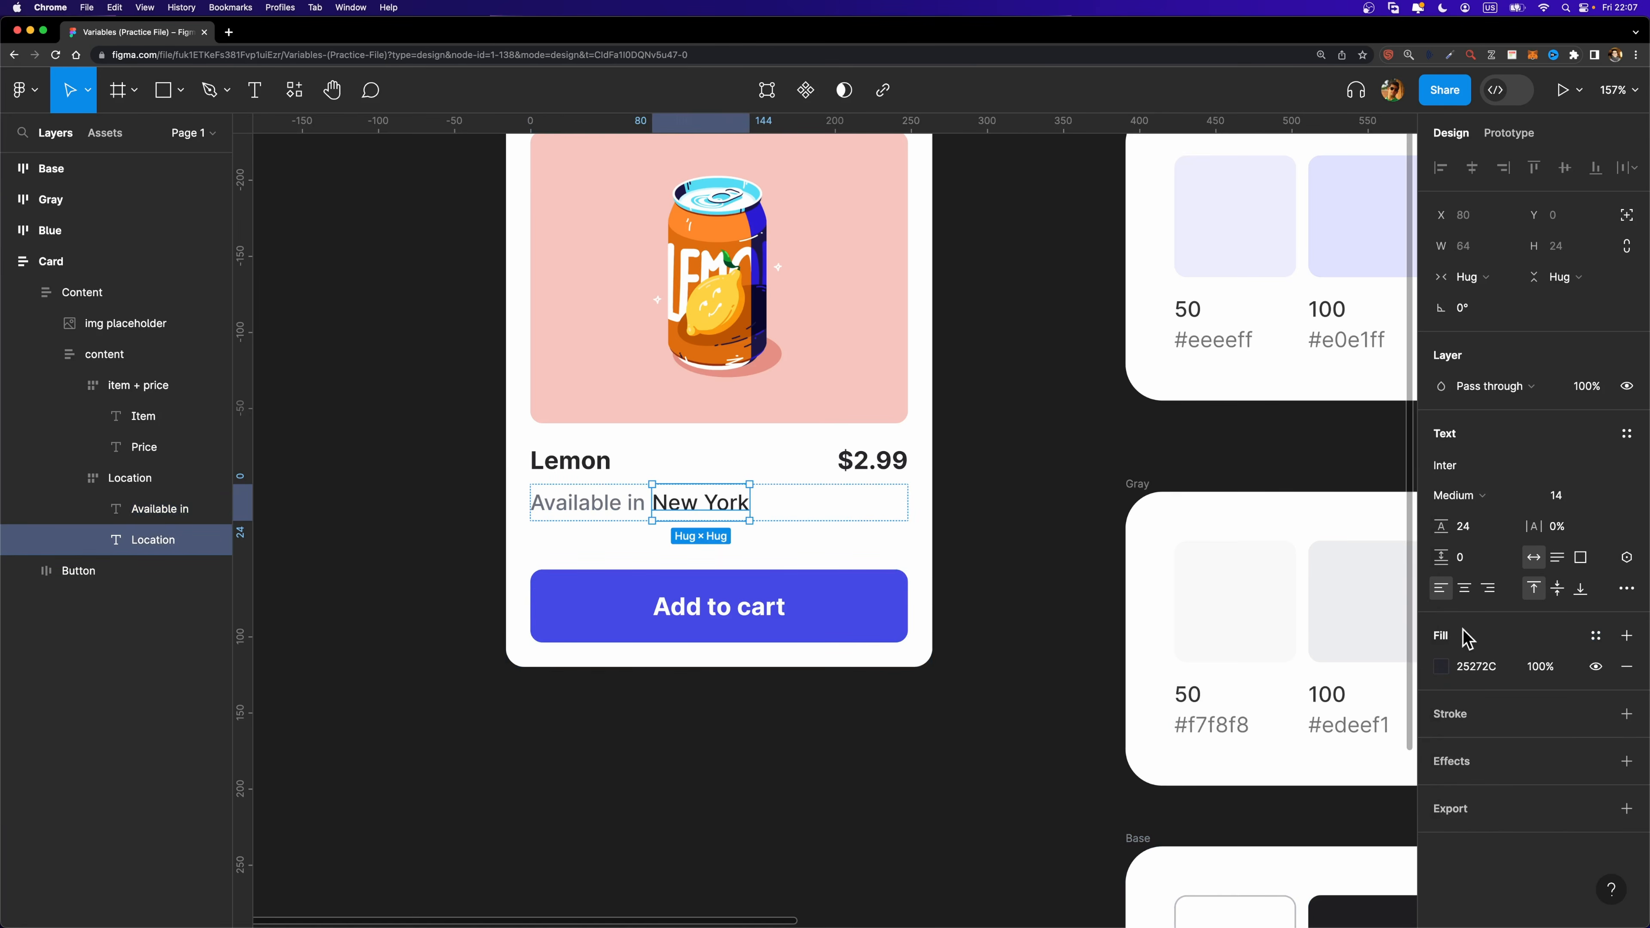
{"action": "left_click", "coordinate": [1595, 635]}
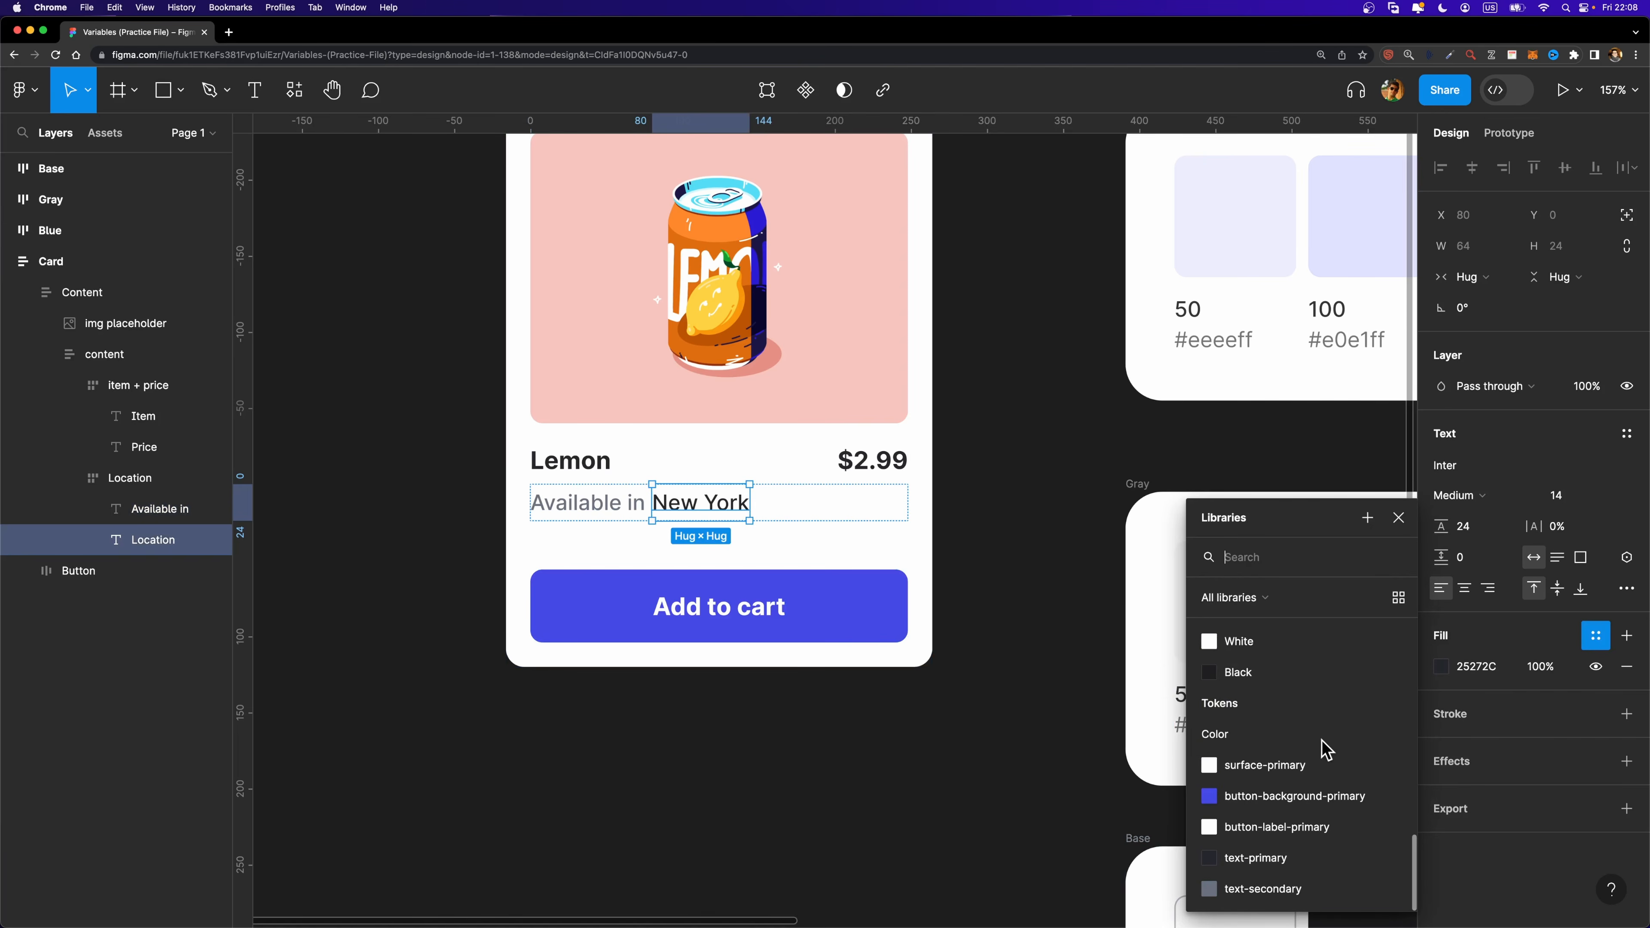
{"action": "left_click", "coordinate": [1260, 859]}
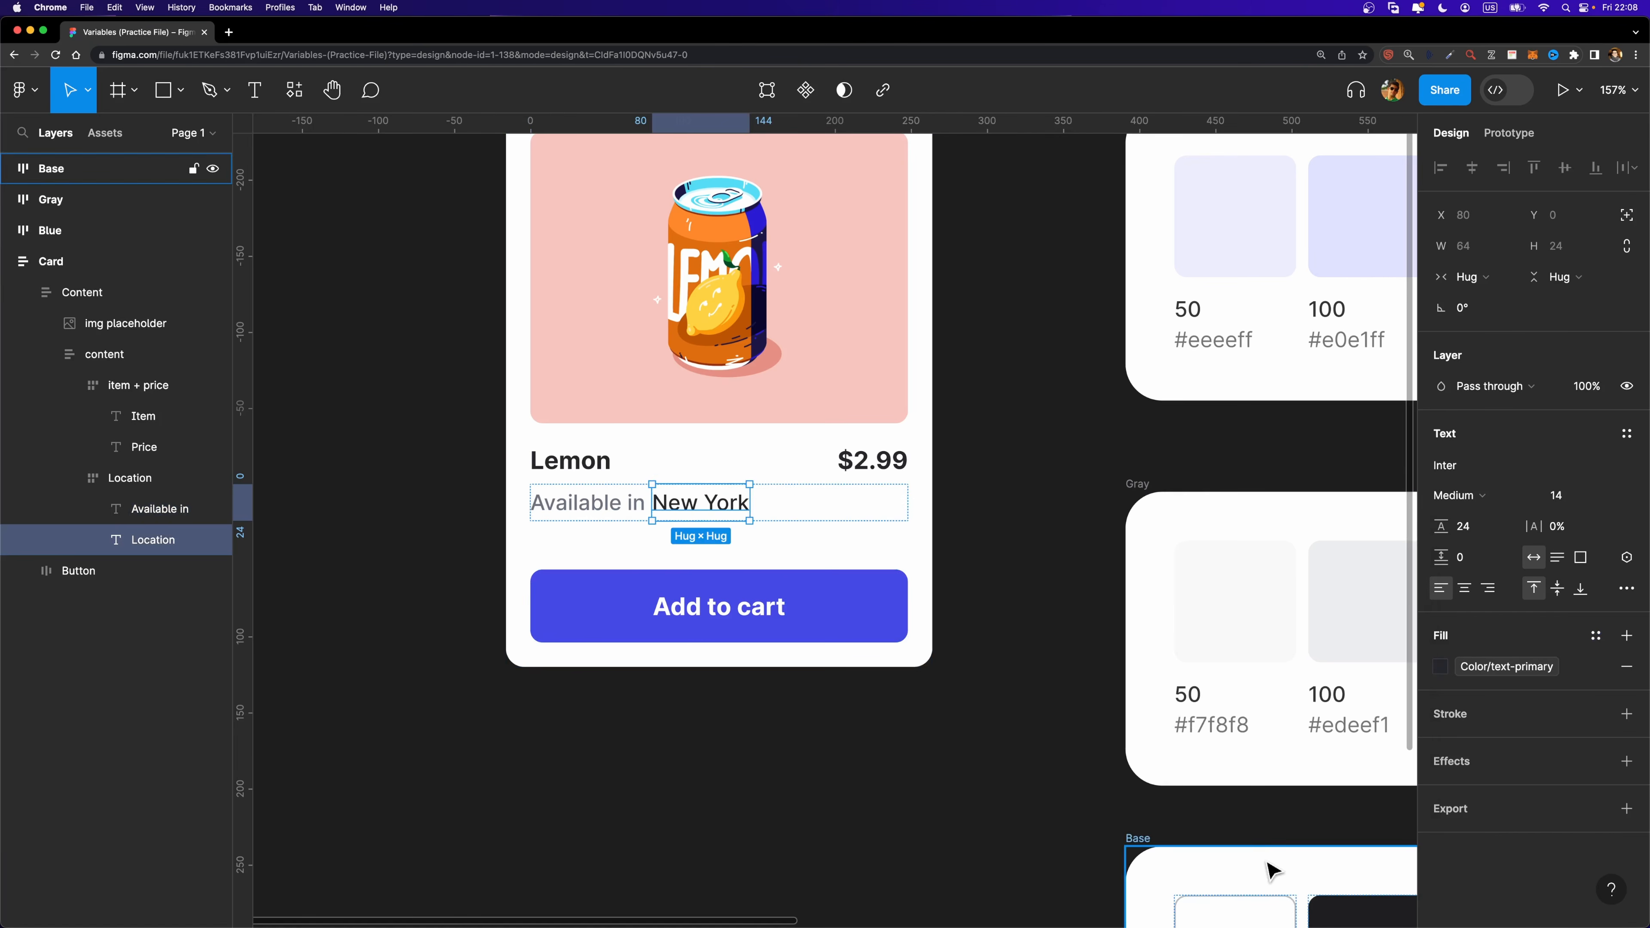
{"action": "double_click", "coordinate": [873, 469]}
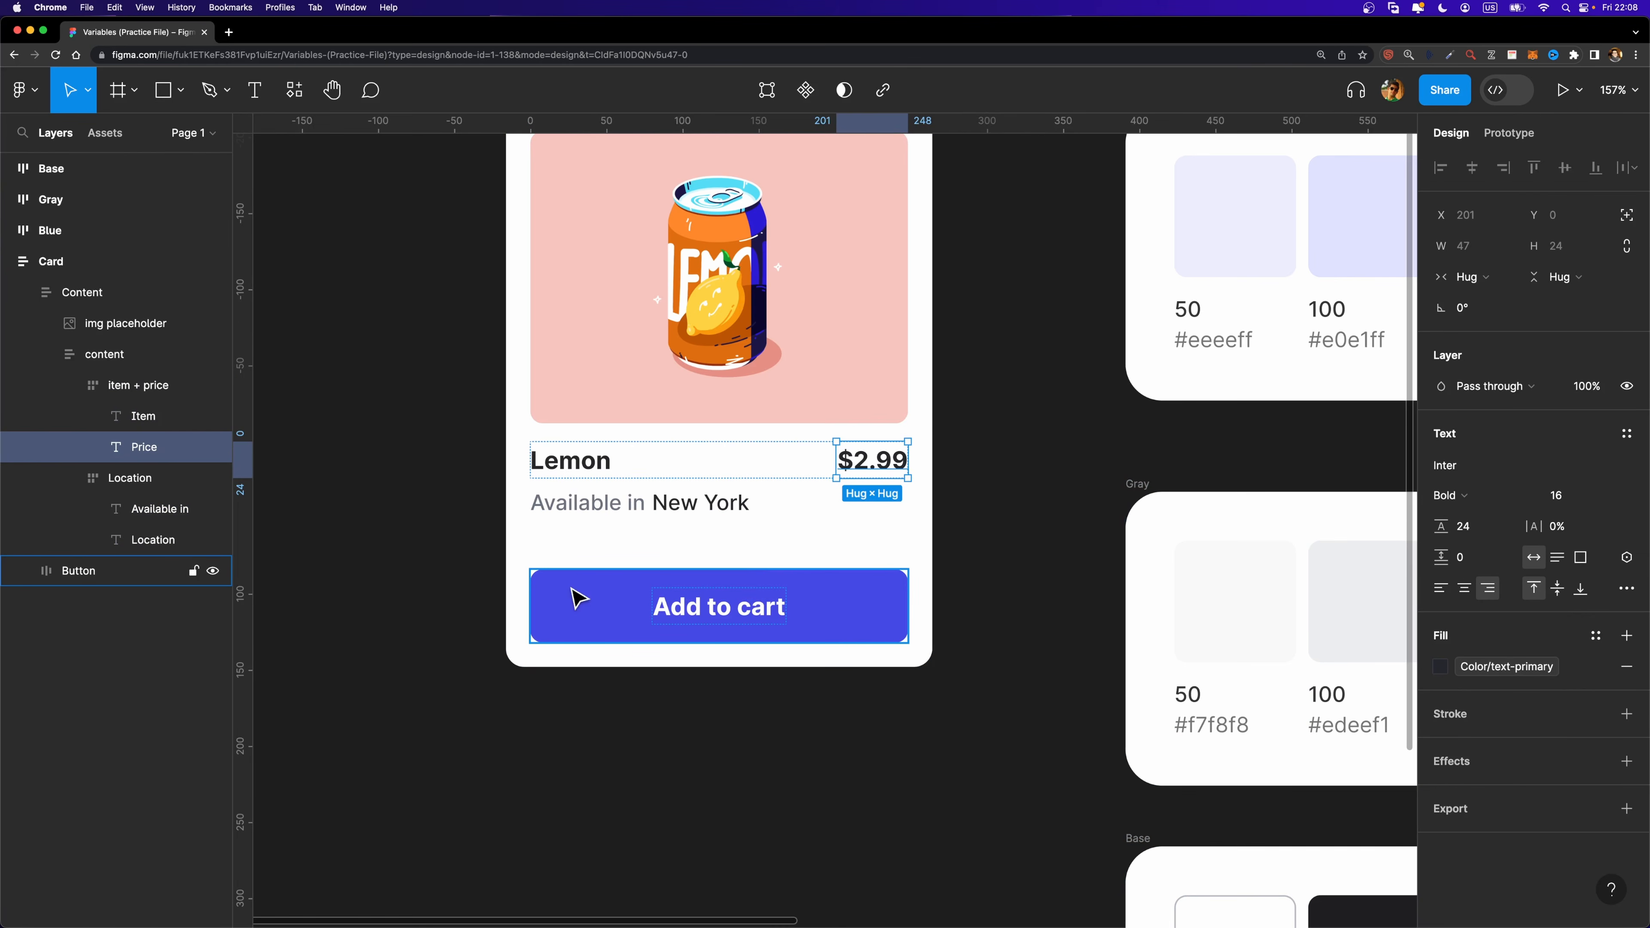
Apply the button-background-primary color token to the fill of the card's Button frame.
{"action": "left_click", "coordinate": [580, 603]}
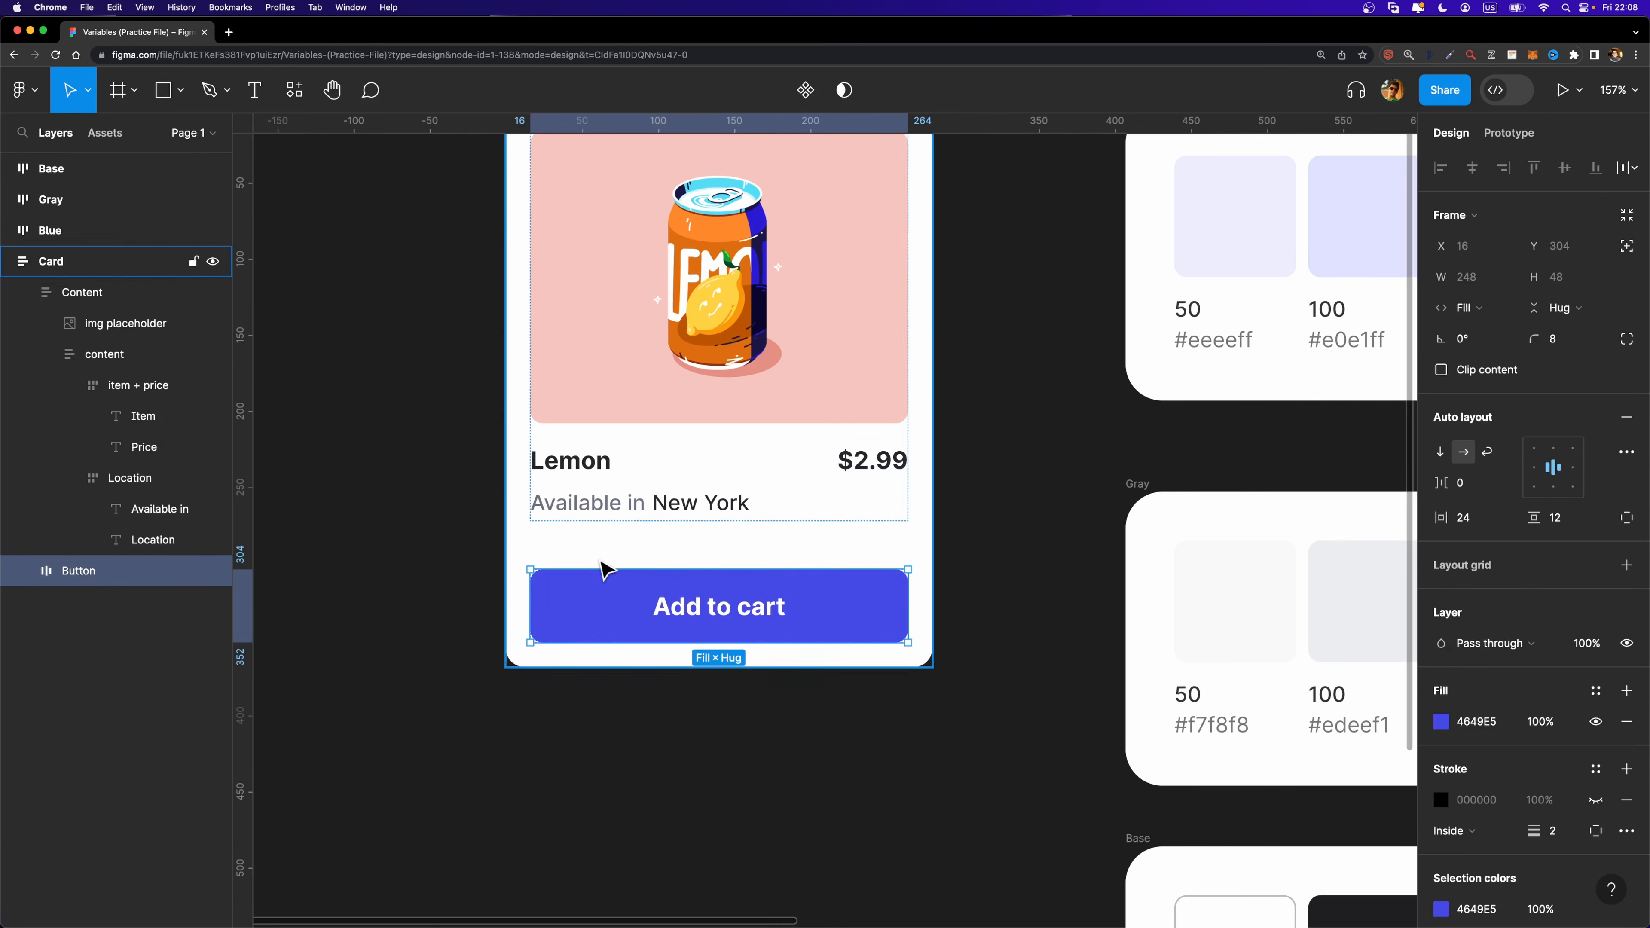
{"action": "left_click", "coordinate": [1588, 693]}
{"action": "scroll", "coordinate": [1293, 757], "scroll_direction": "down", "scroll_amount": 10}
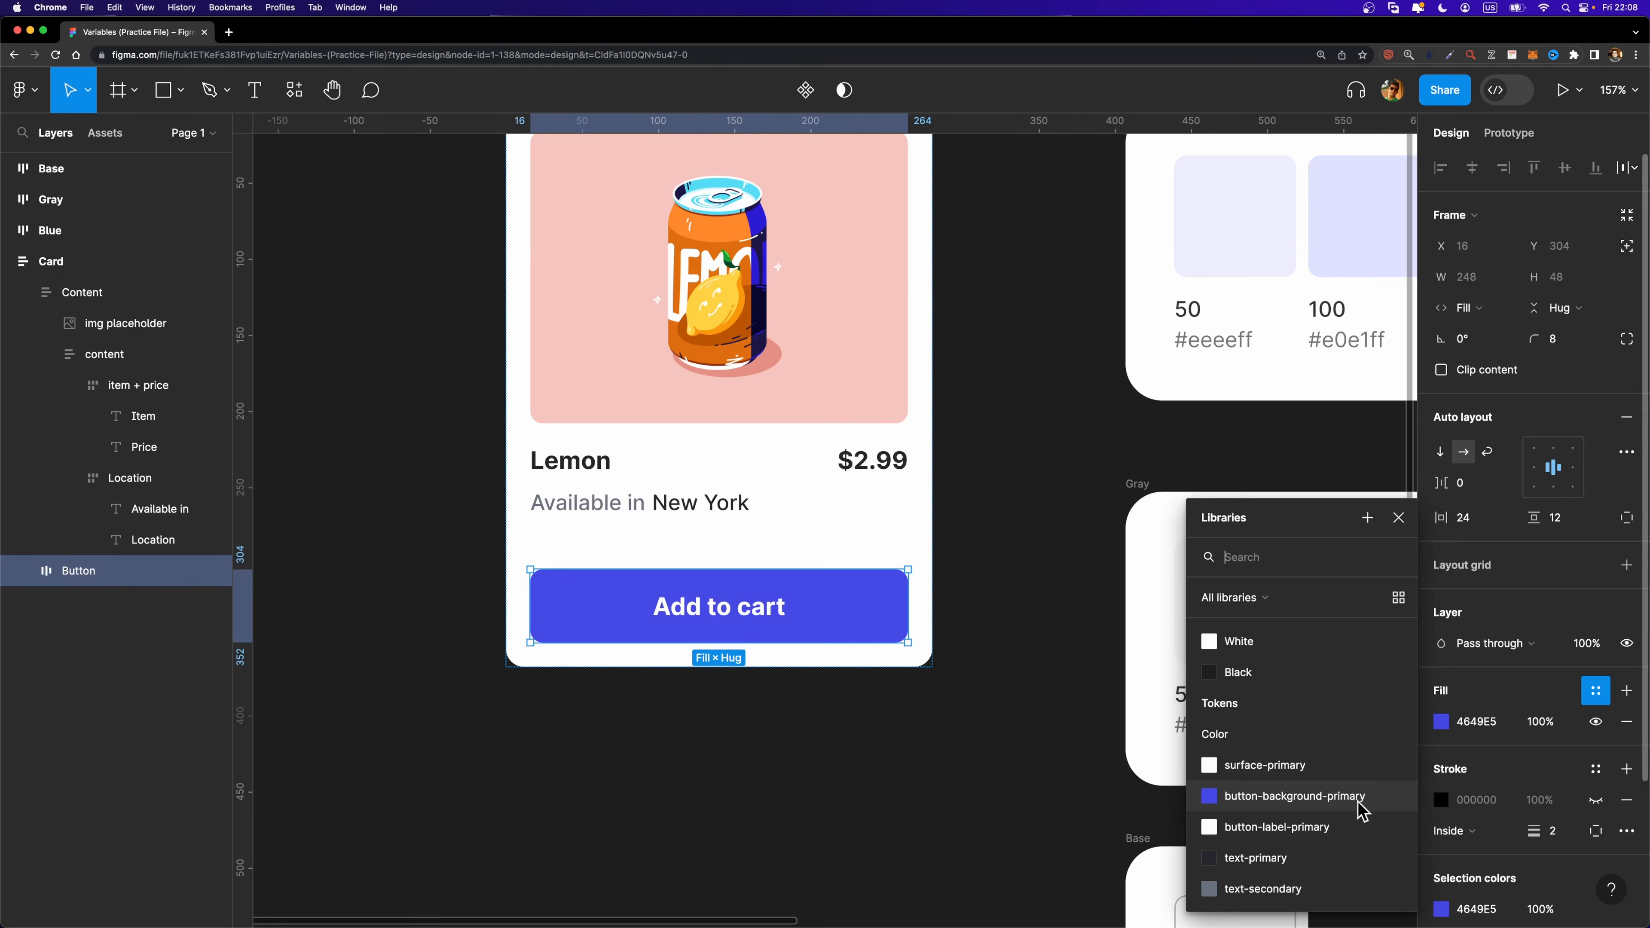
{"action": "left_click", "coordinate": [1359, 805]}
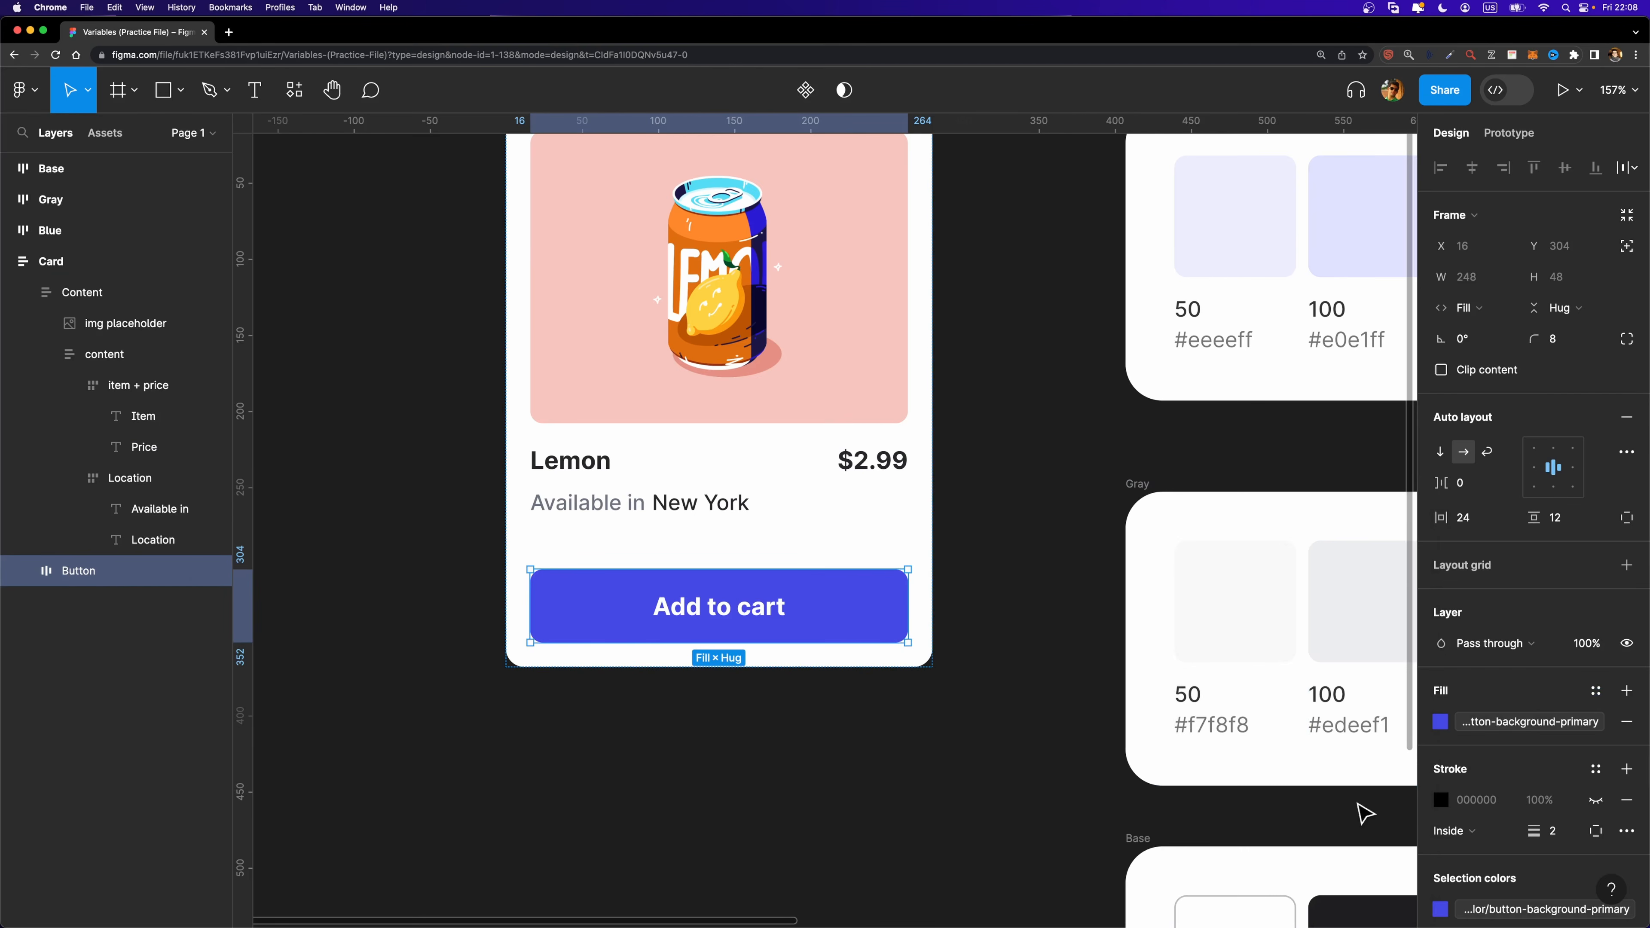
Apply the button-label-primary color token to the fill of the "Add to cart" label inside the button.
{"action": "double_click", "coordinate": [721, 614]}
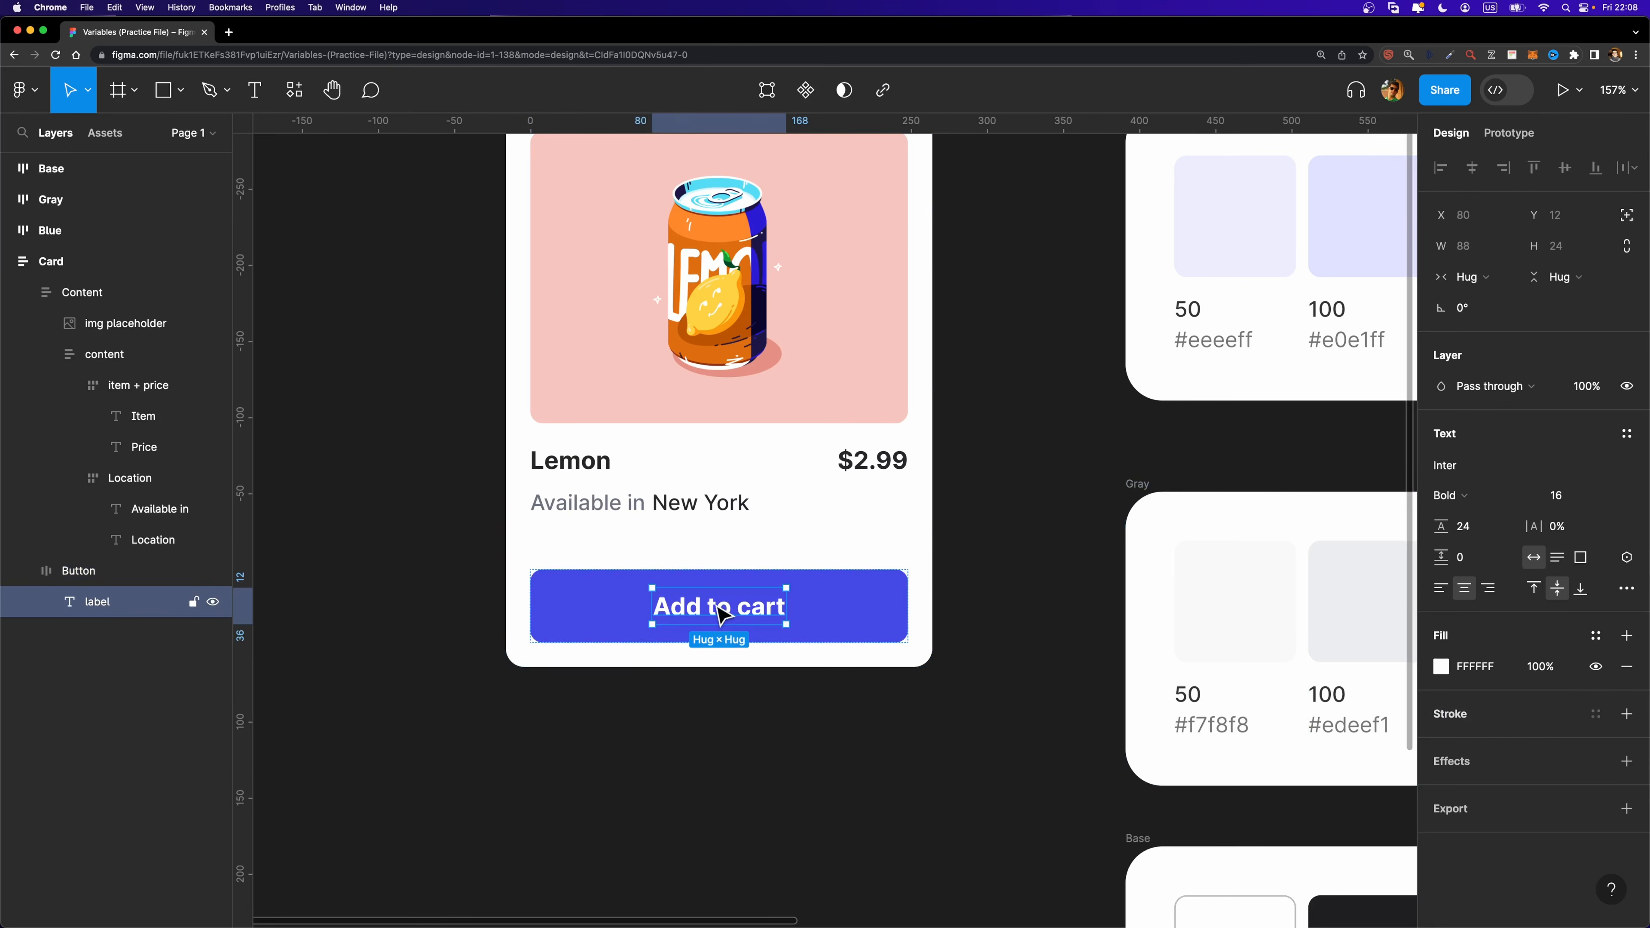
{"action": "left_click", "coordinate": [1596, 636]}
{"action": "scroll", "coordinate": [1263, 733], "scroll_direction": "down", "scroll_amount": 10}
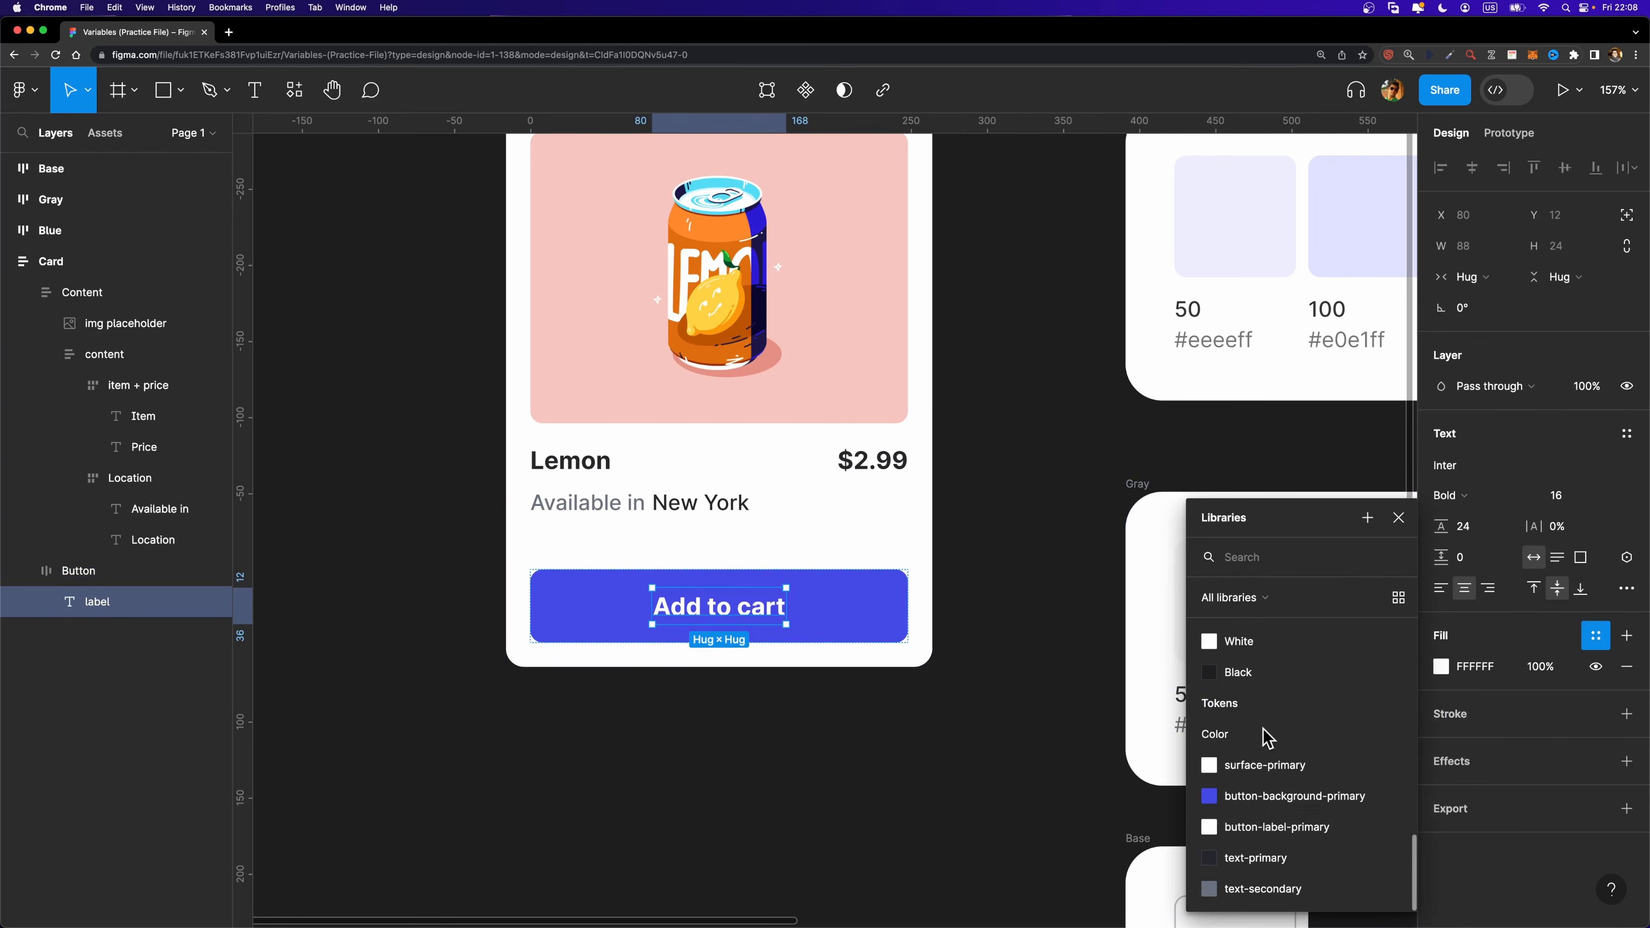
Apply the Color/button-label-primary variable to the fill of the Add to cart label.
{"action": "left_click", "coordinate": [1354, 828]}
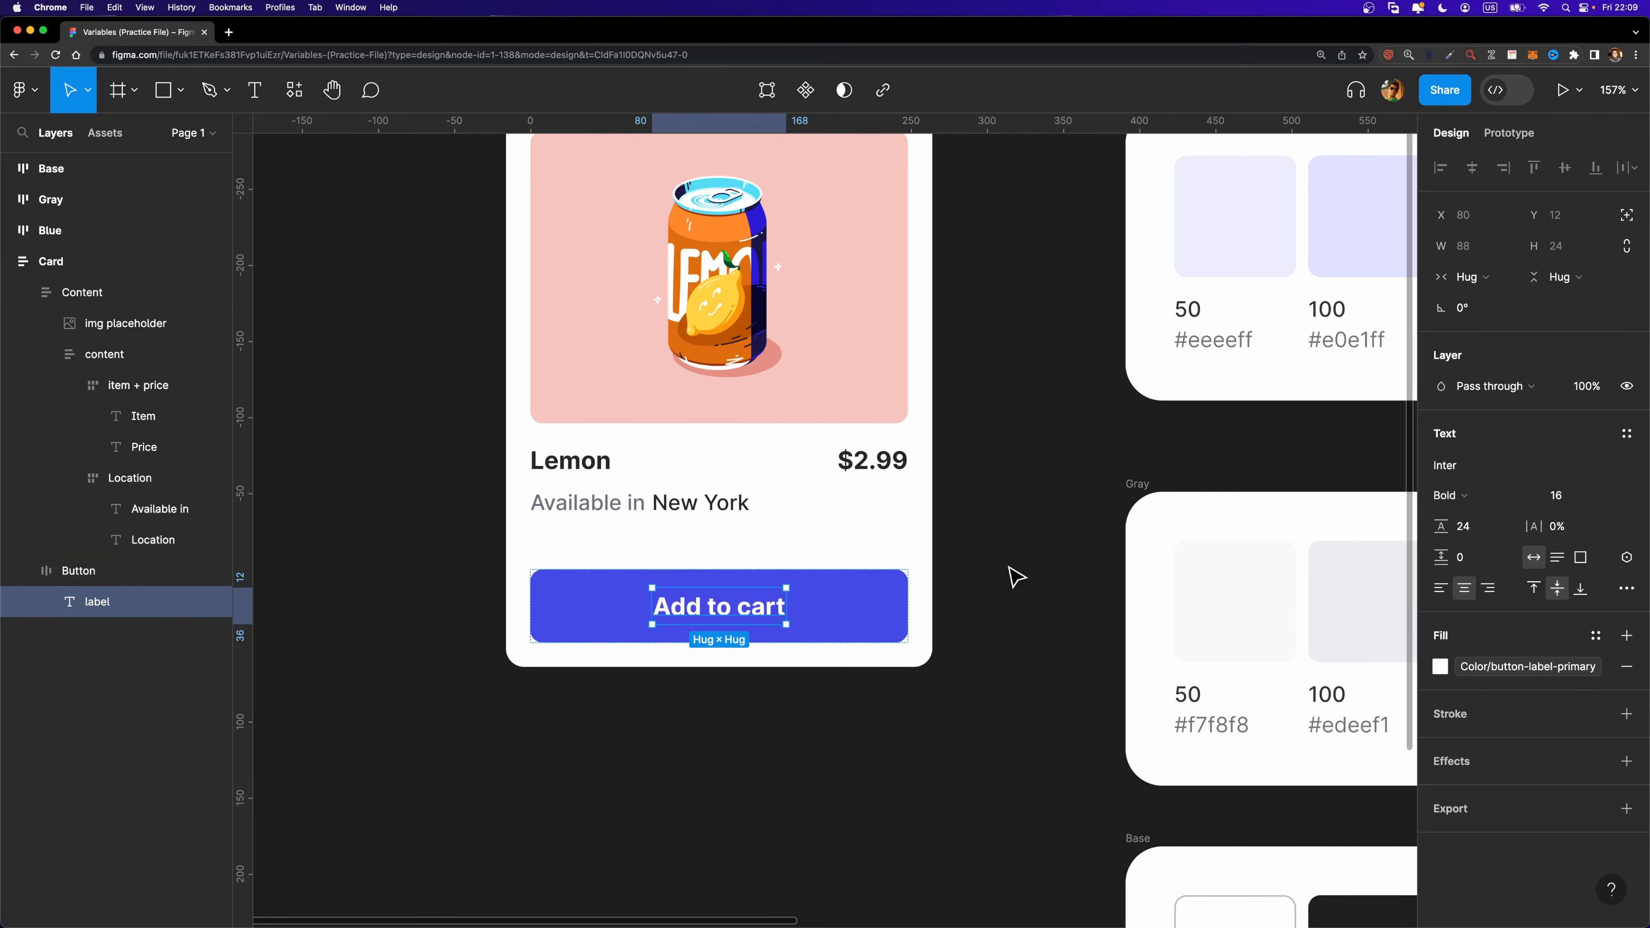
{"action": "scroll", "coordinate": [690, 520], "scroll_direction": "up", "scroll_amount": 5}
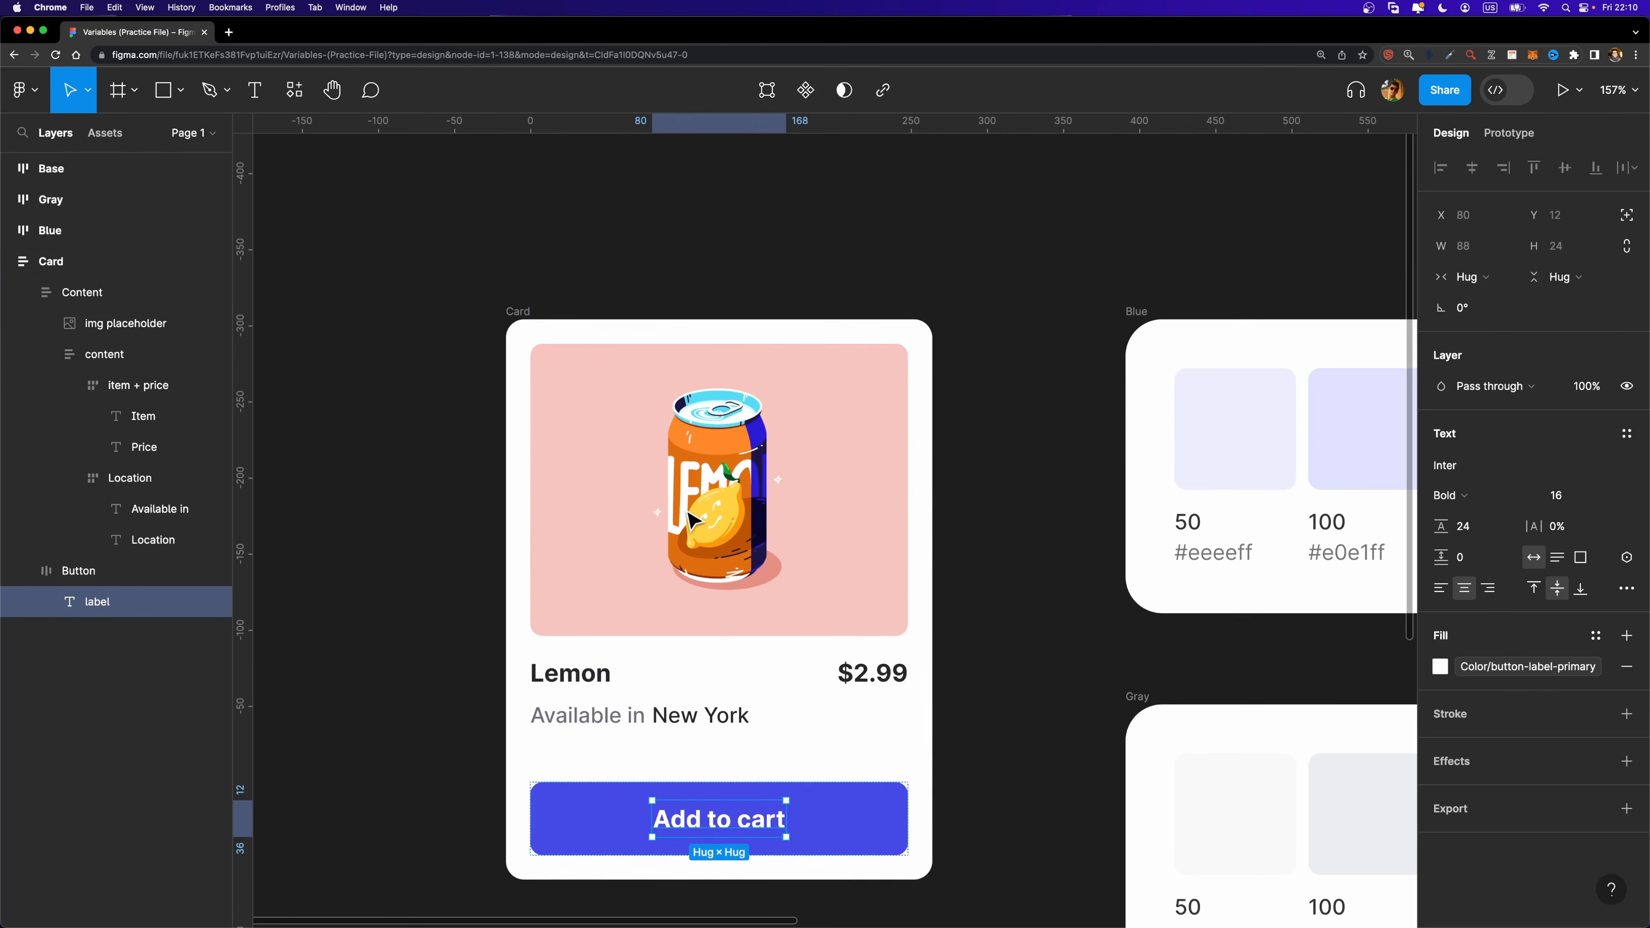
Bind the Card frame's horizontal padding to the spacing-md token and its vertical padding to the Spacing primitive 4.
{"action": "left_click", "coordinate": [522, 315]}
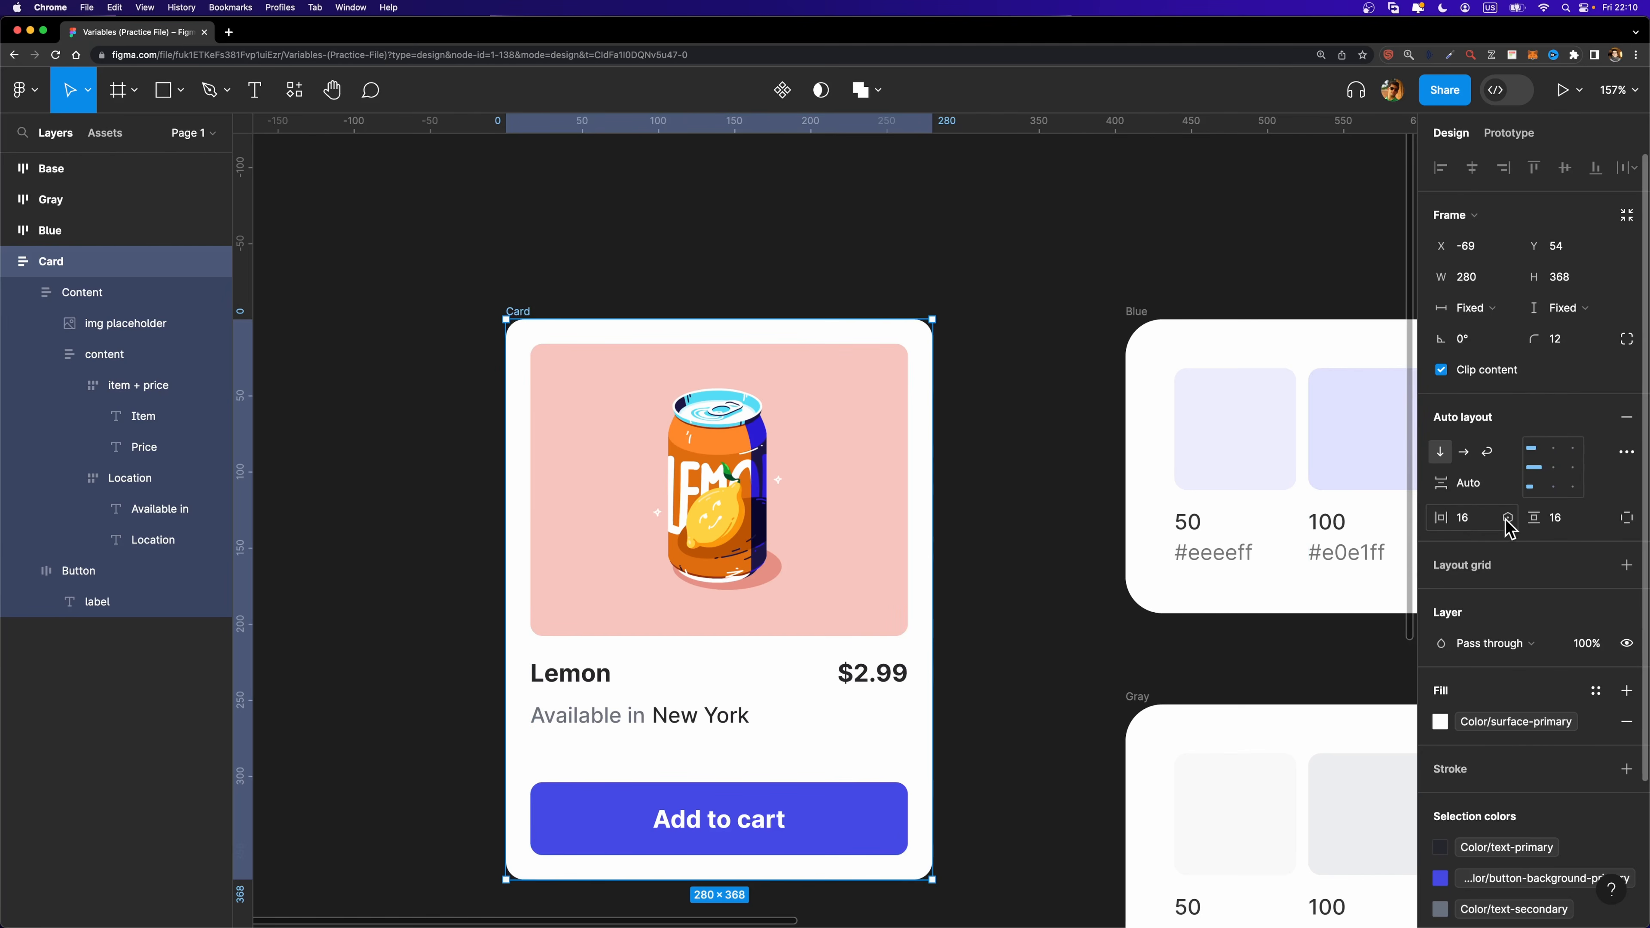
{"action": "left_click", "coordinate": [1508, 518]}
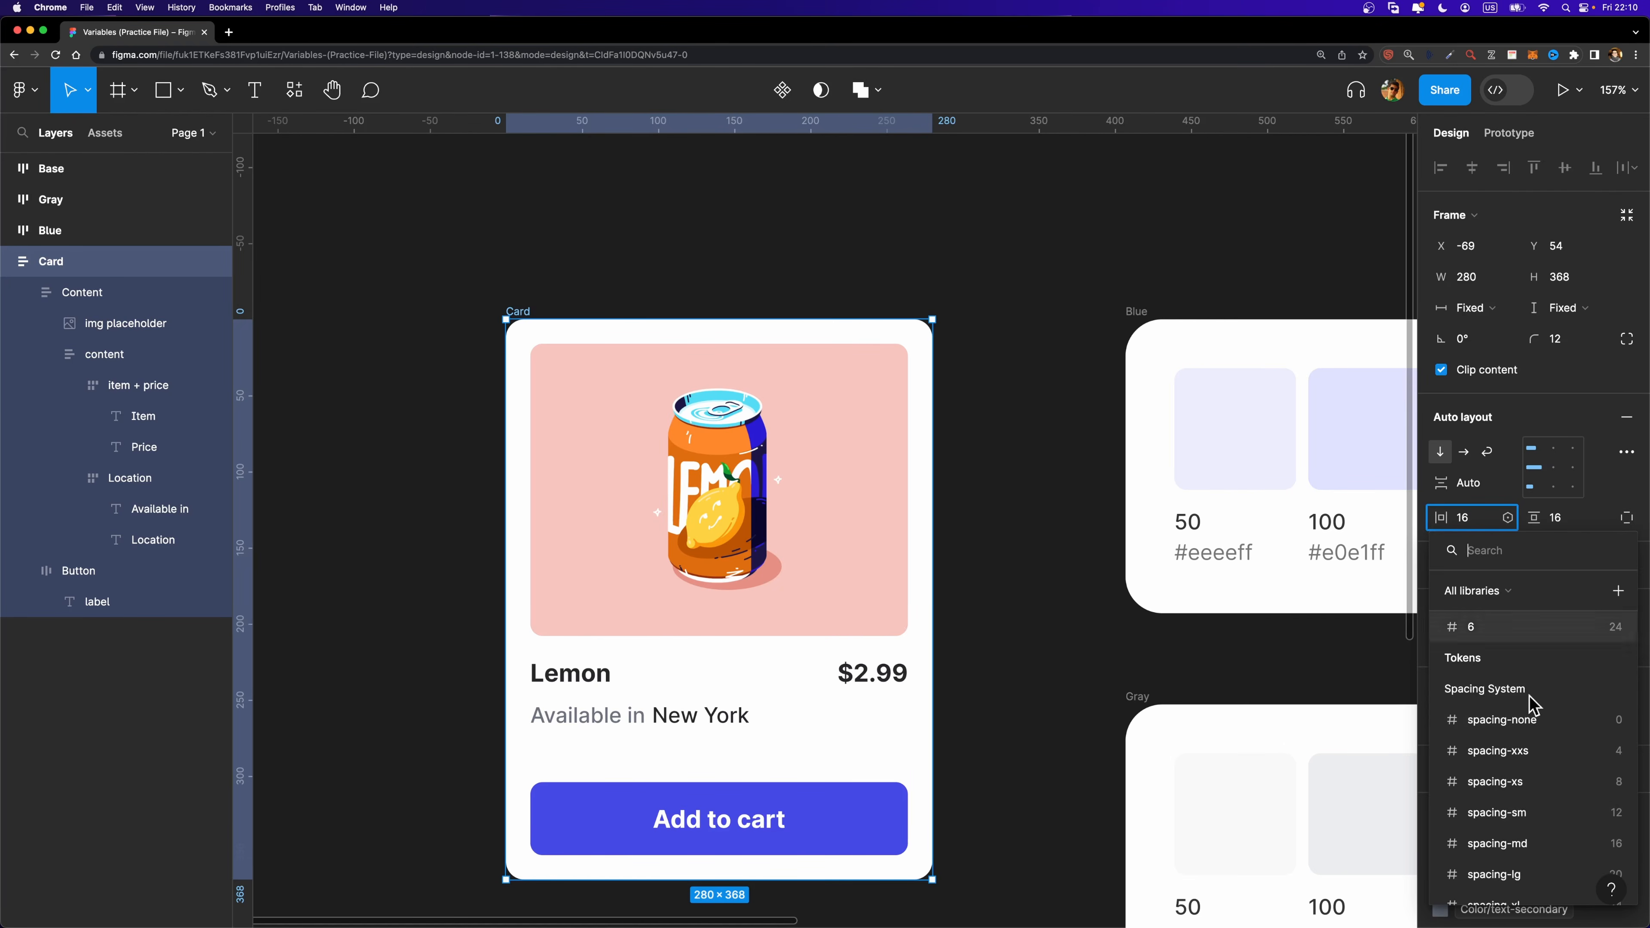
{"action": "left_click", "coordinate": [1520, 843]}
{"action": "left_click", "coordinate": [1600, 517]}
{"action": "scroll", "coordinate": [1546, 788], "scroll_direction": "down", "scroll_amount": 3}
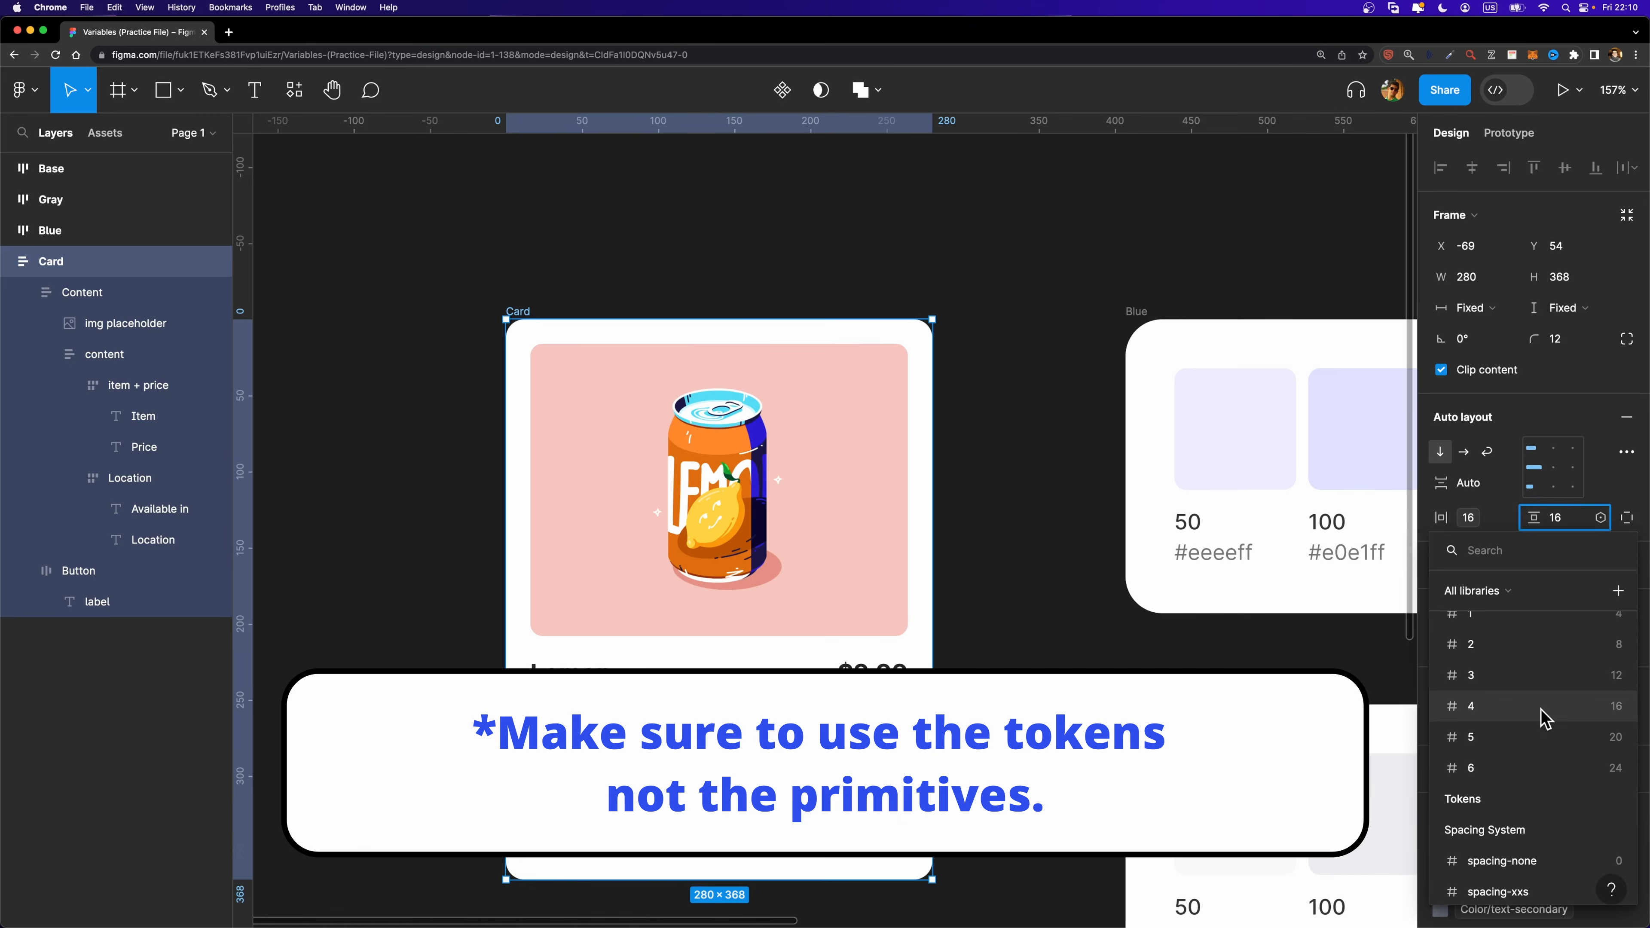
{"action": "left_click", "coordinate": [1540, 709]}
Bind the vertical gap between items in the outer Content frame to the Spacing primitive 3.
{"action": "left_click", "coordinate": [126, 293]}
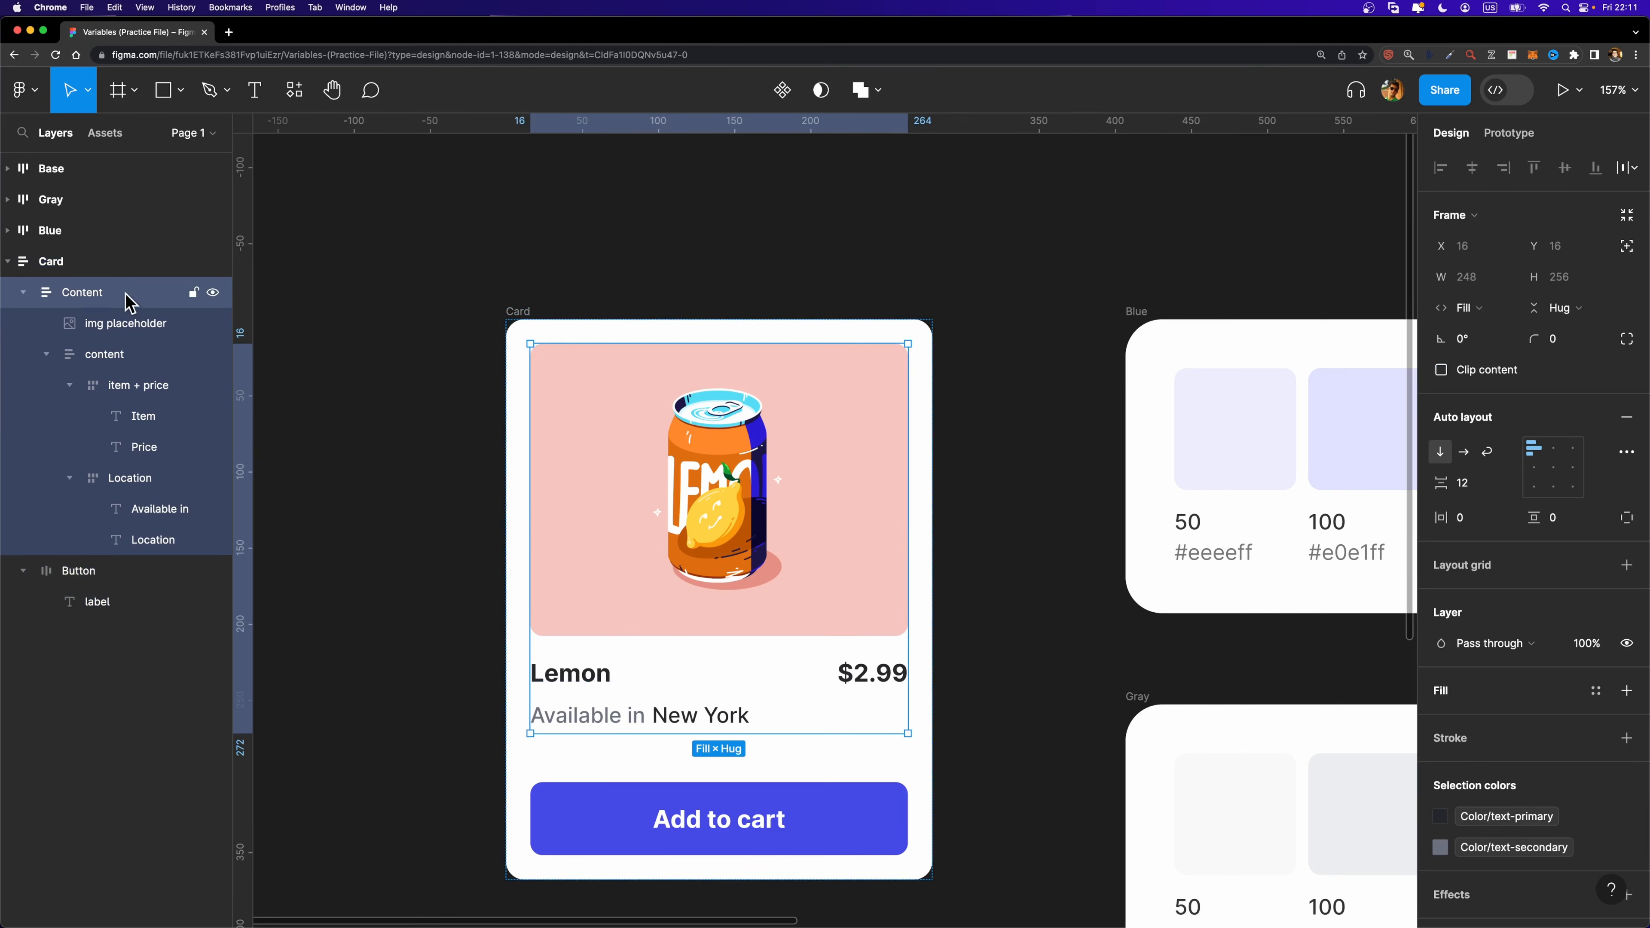
{"action": "left_click", "coordinate": [24, 293]}
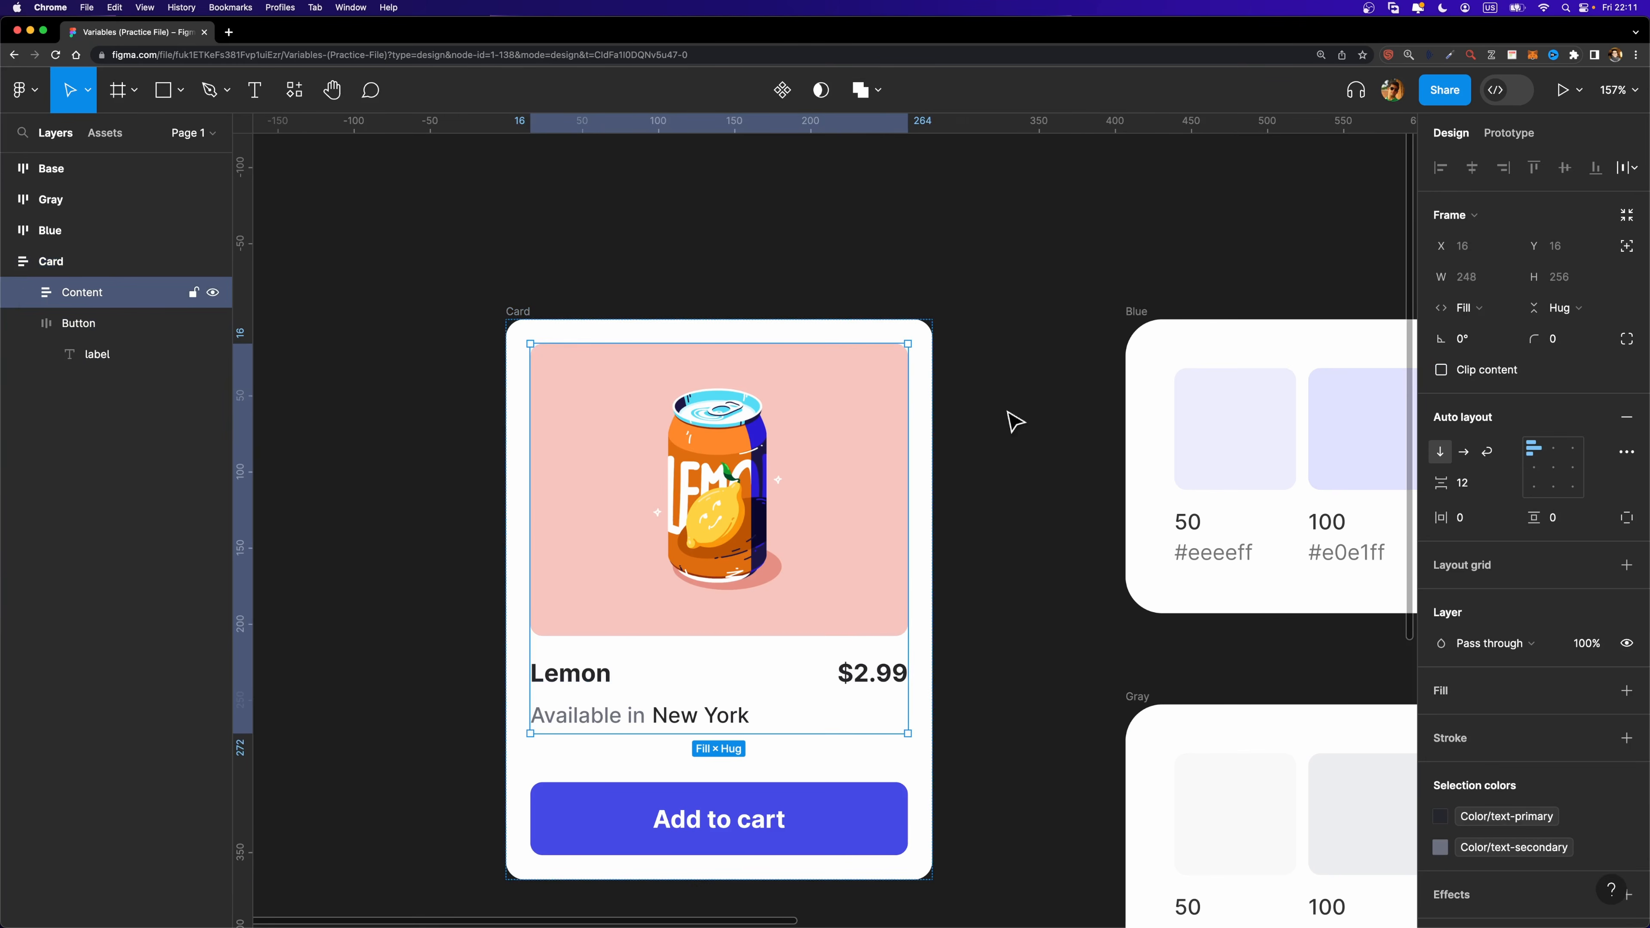
{"action": "left_click", "coordinate": [1507, 482]}
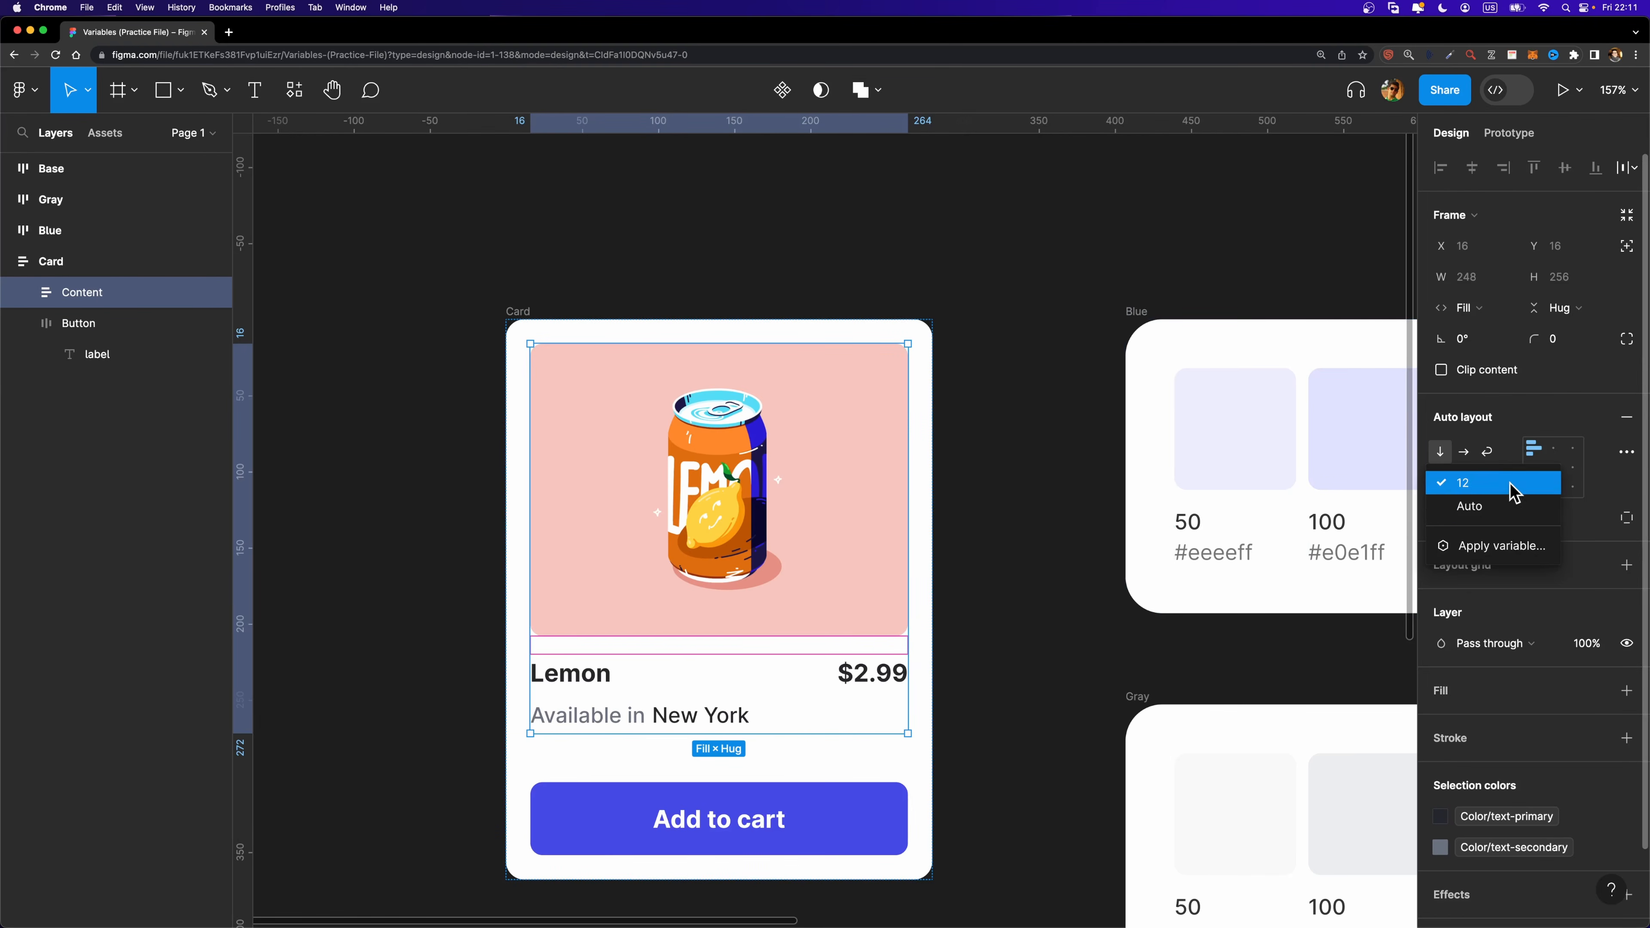
{"action": "left_click", "coordinate": [1500, 546]}
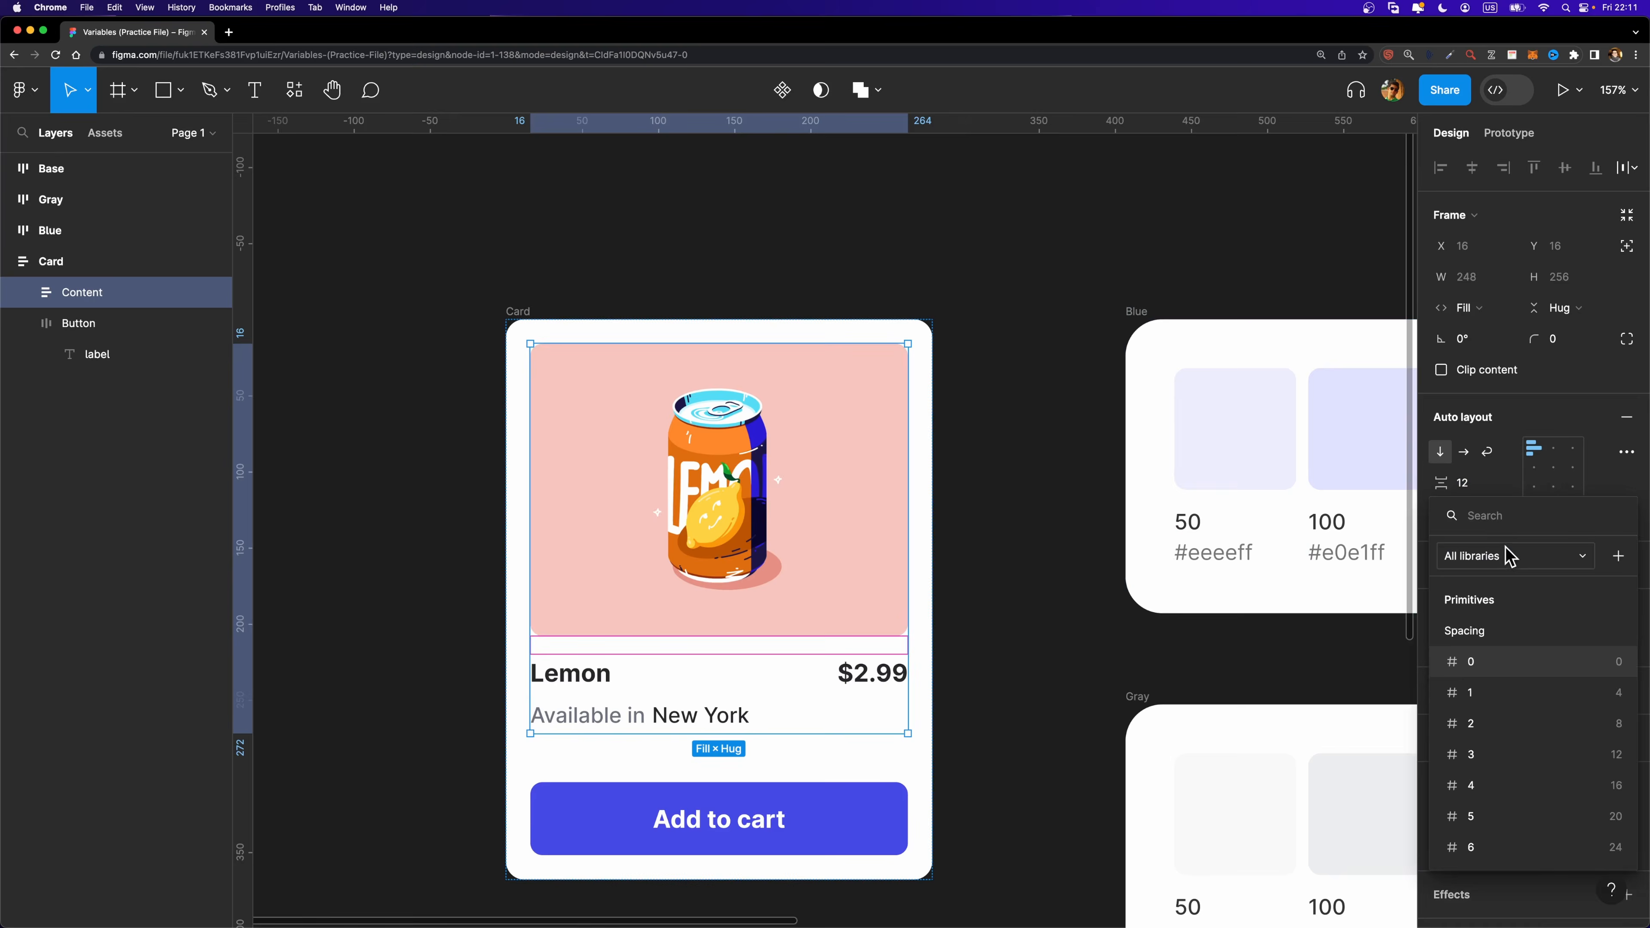
{"action": "scroll", "coordinate": [1526, 702], "scroll_direction": "down", "scroll_amount": 2}
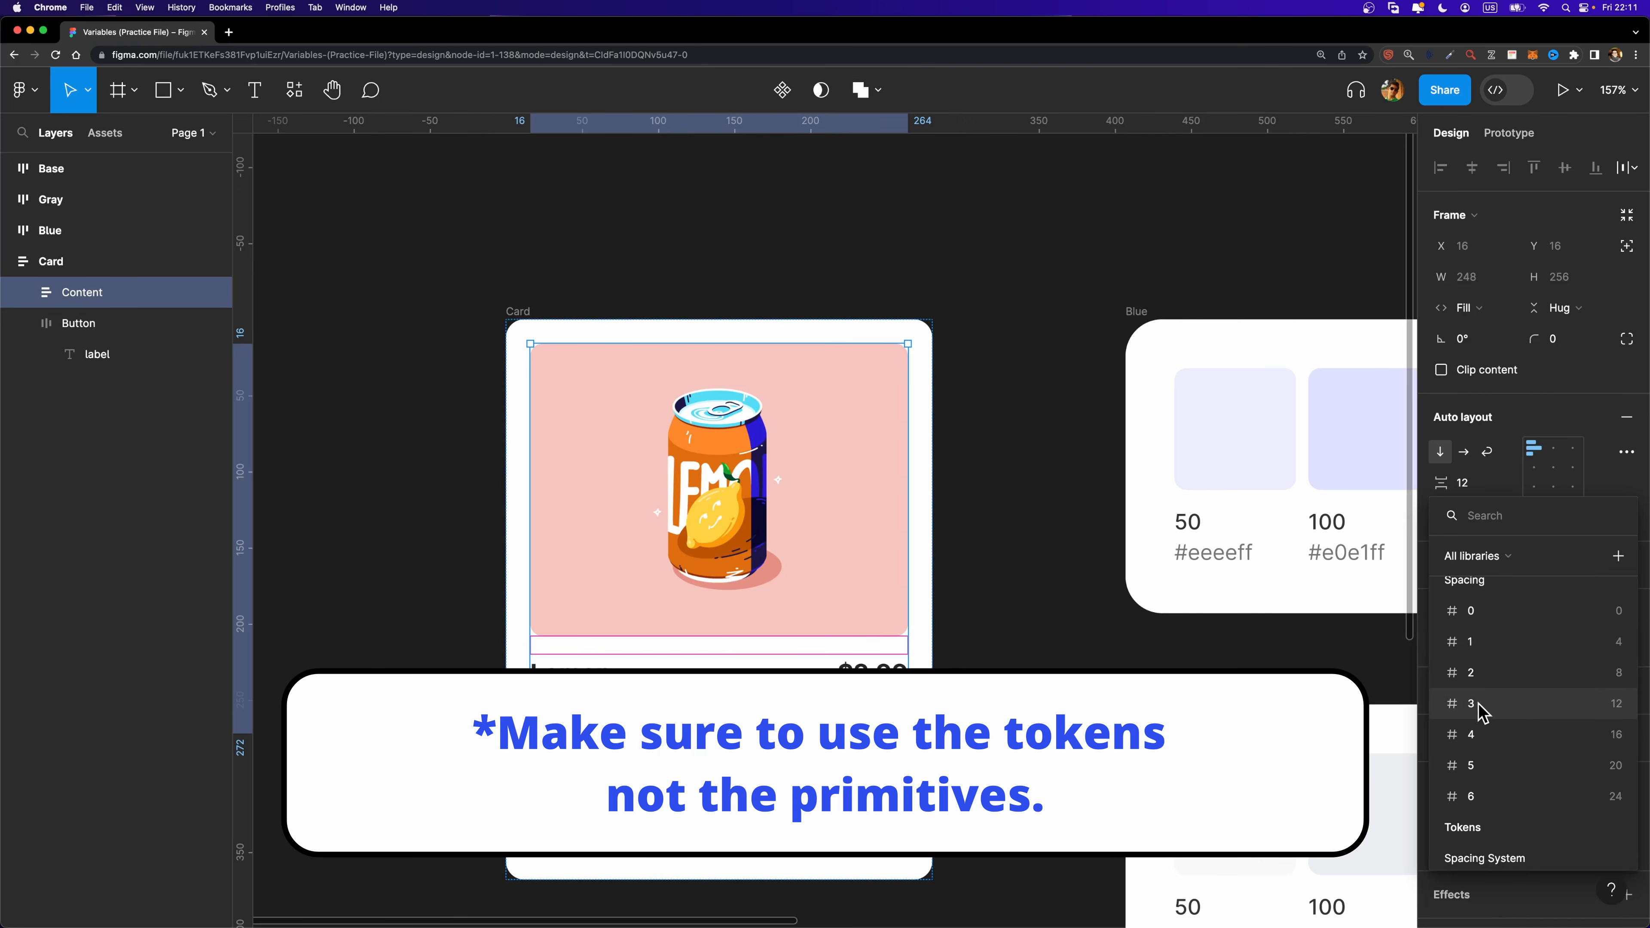
{"action": "left_click", "coordinate": [1615, 709]}
Bind the Button frame's horizontal padding to the Spacing primitive 6 and its vertical padding to the Spacing primitive 3.
{"action": "left_click", "coordinate": [90, 333]}
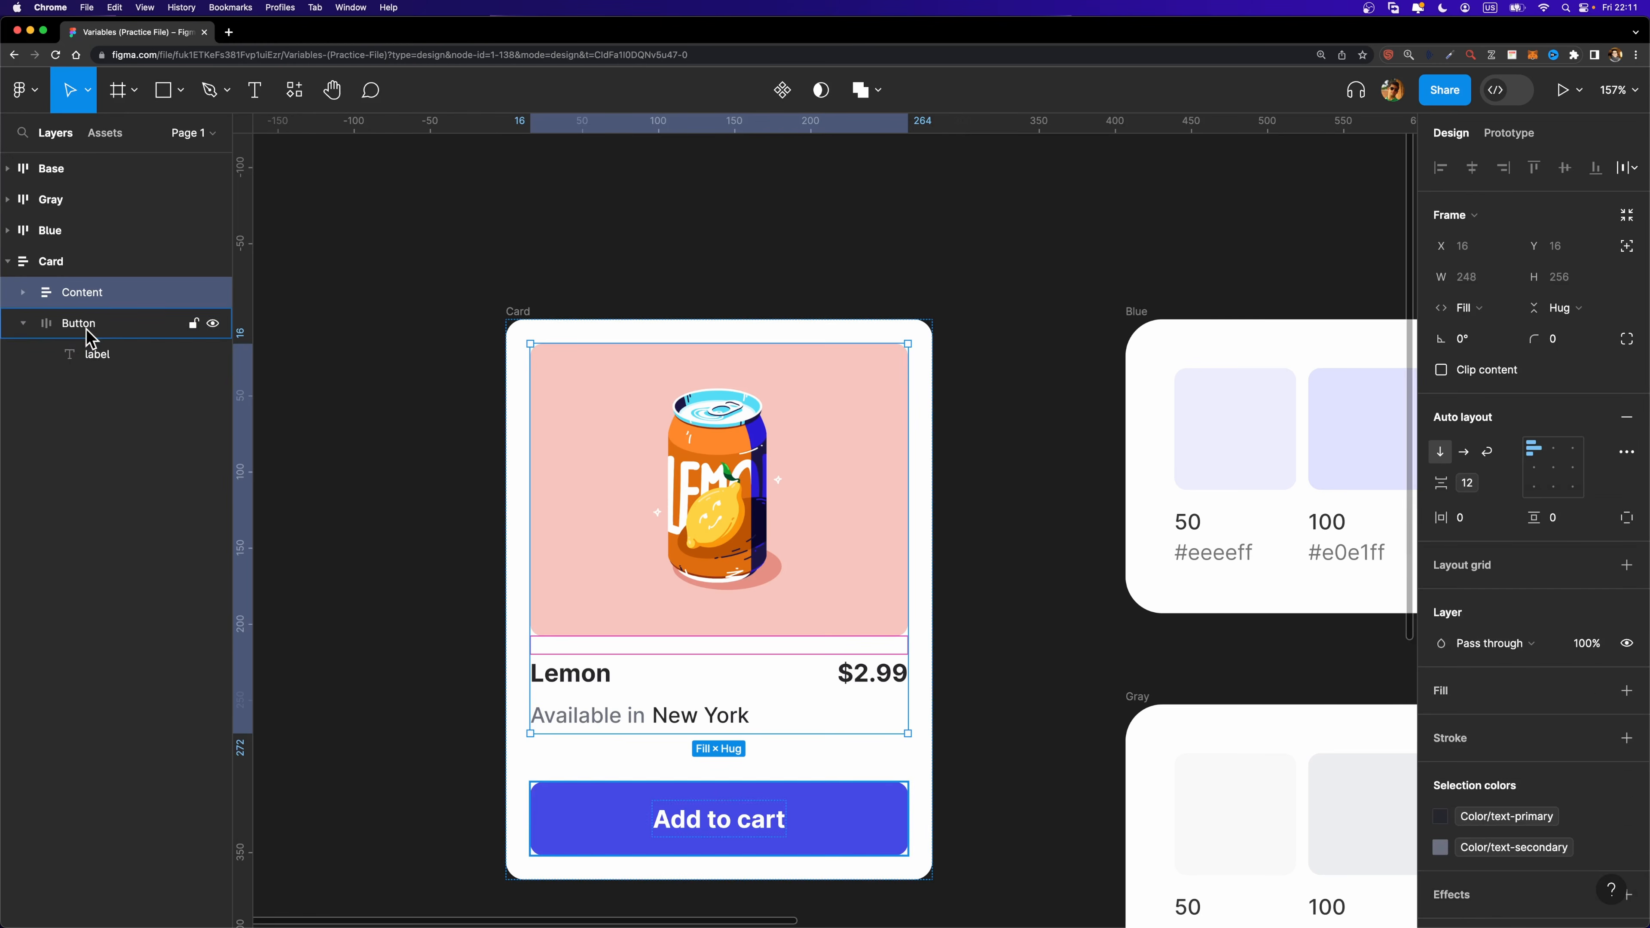
{"action": "left_click", "coordinate": [1507, 518]}
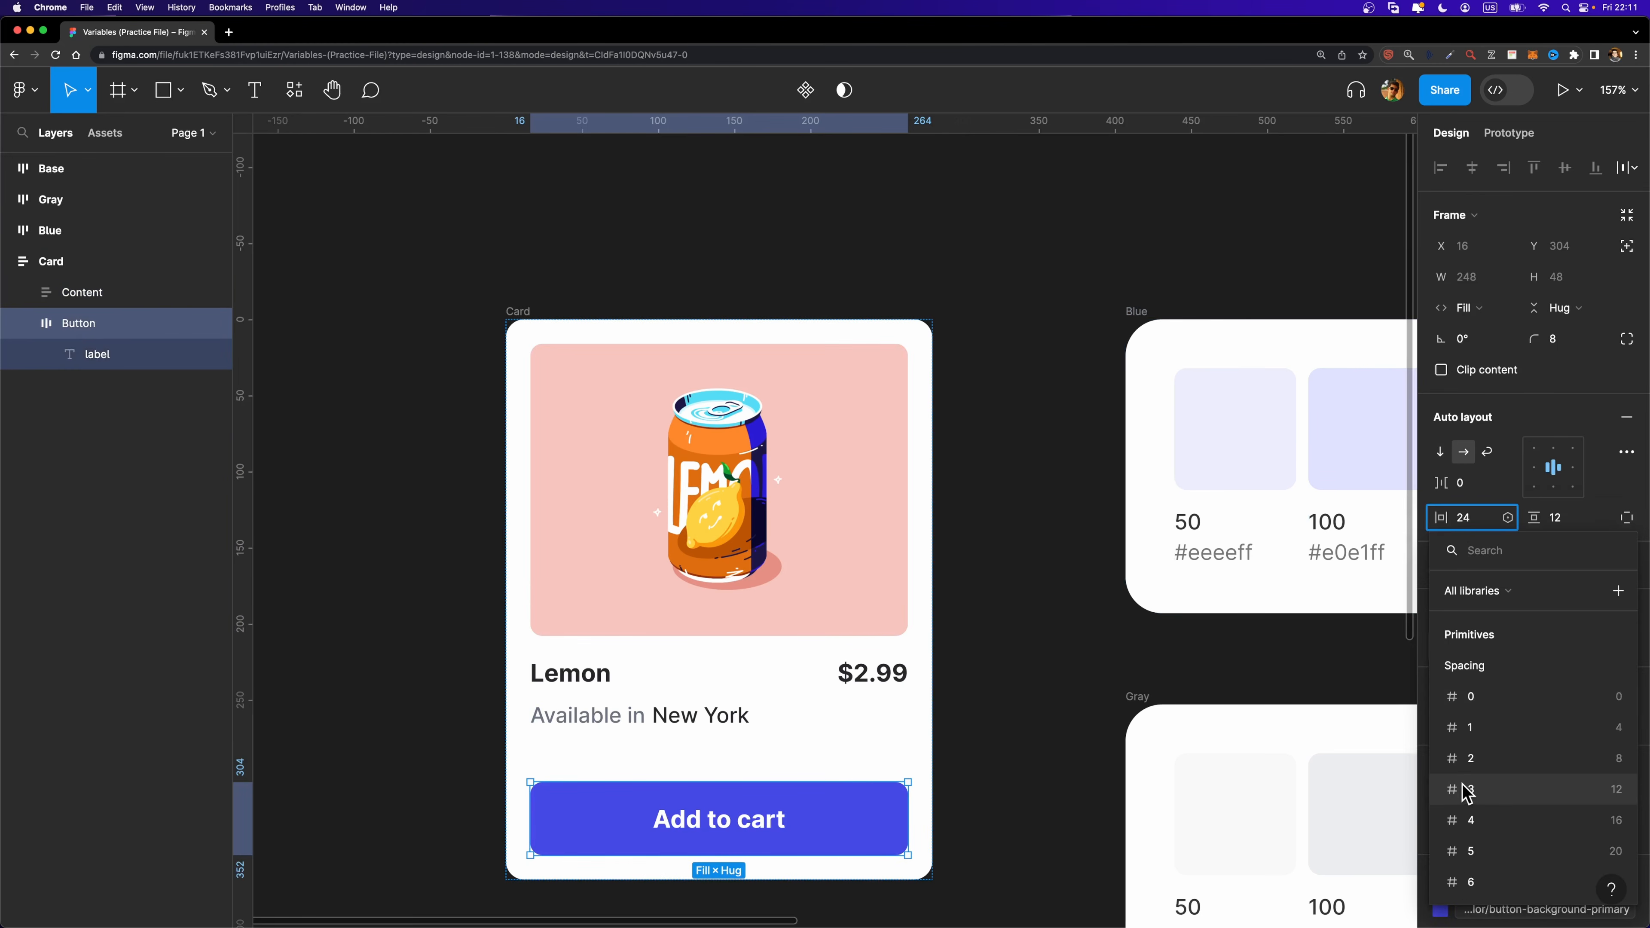
{"action": "scroll", "coordinate": [1483, 800], "scroll_direction": "down", "scroll_amount": 2}
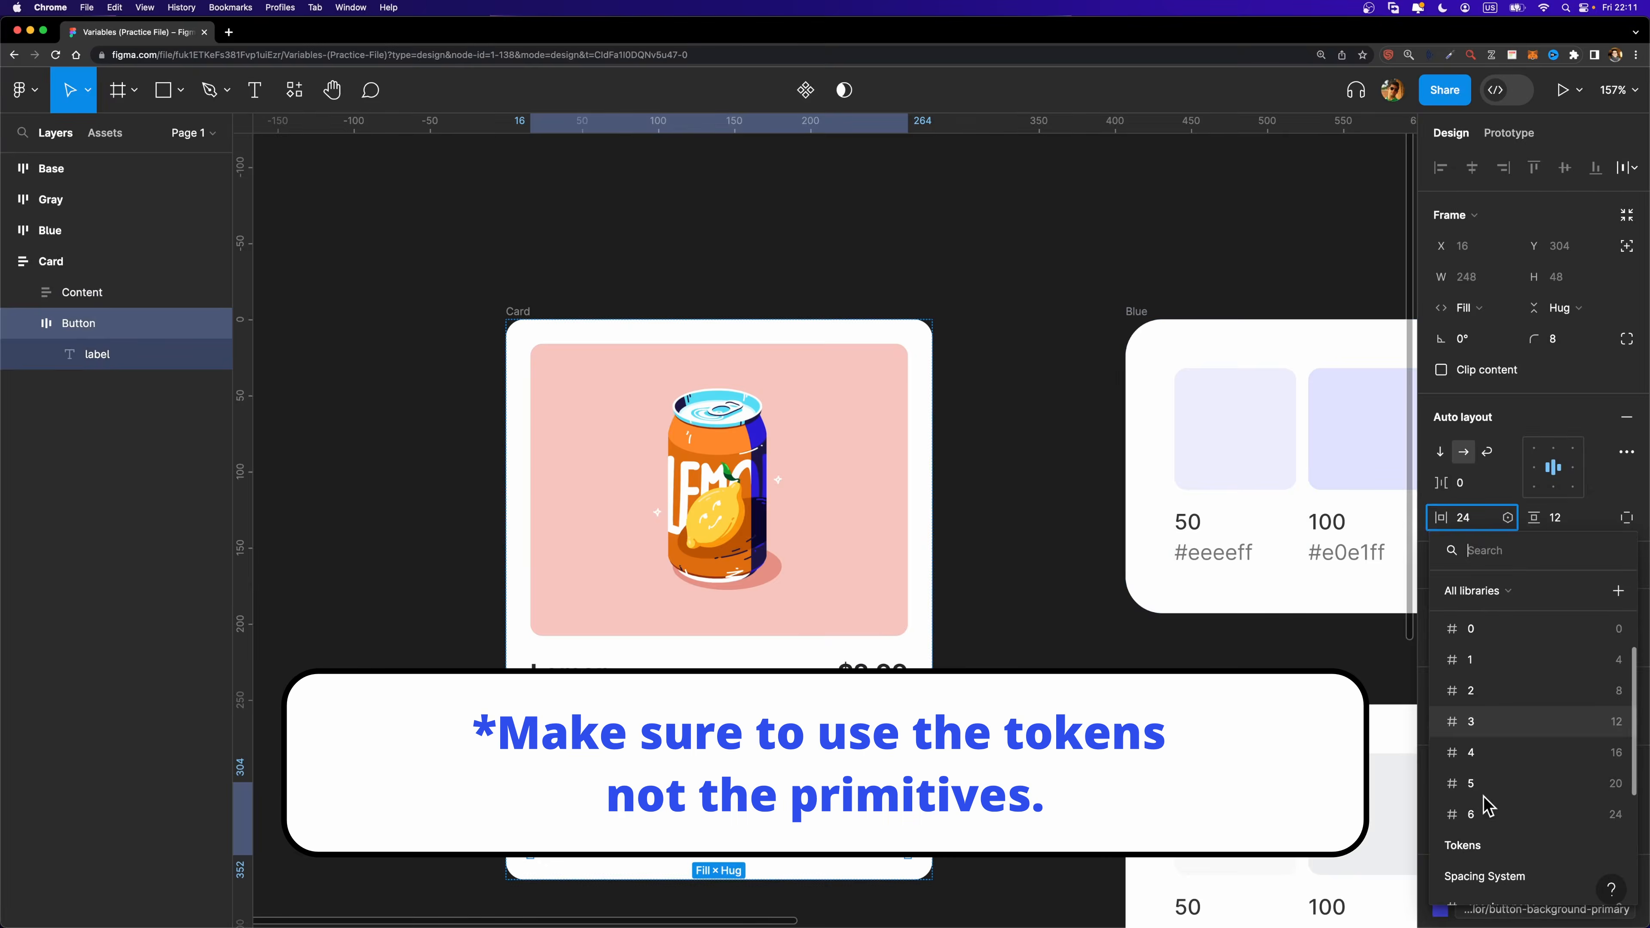
{"action": "left_click", "coordinate": [1500, 815]}
{"action": "left_click", "coordinate": [1600, 518]}
{"action": "scroll", "coordinate": [1572, 720], "scroll_direction": "down", "scroll_amount": 1}
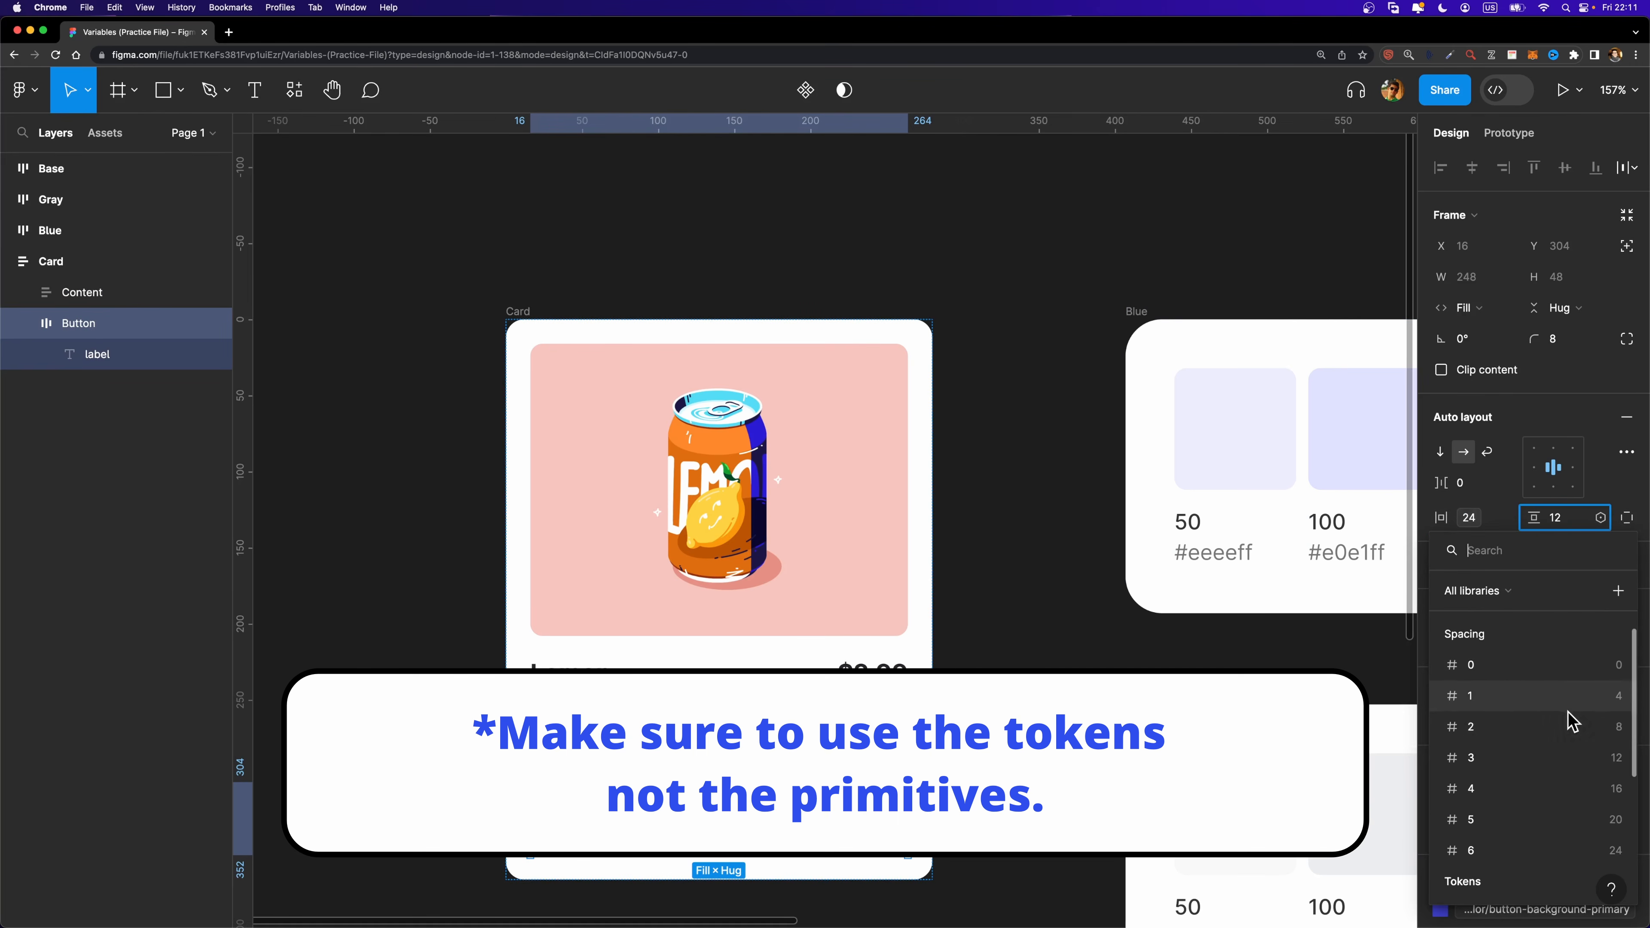
{"action": "left_click", "coordinate": [1575, 759]}
Bind the vertical gap of the nested content frame, holding the item and location rows, to the Spacing primitive 1.
{"action": "left_click", "coordinate": [37, 294]}
{"action": "left_click", "coordinate": [18, 294]}
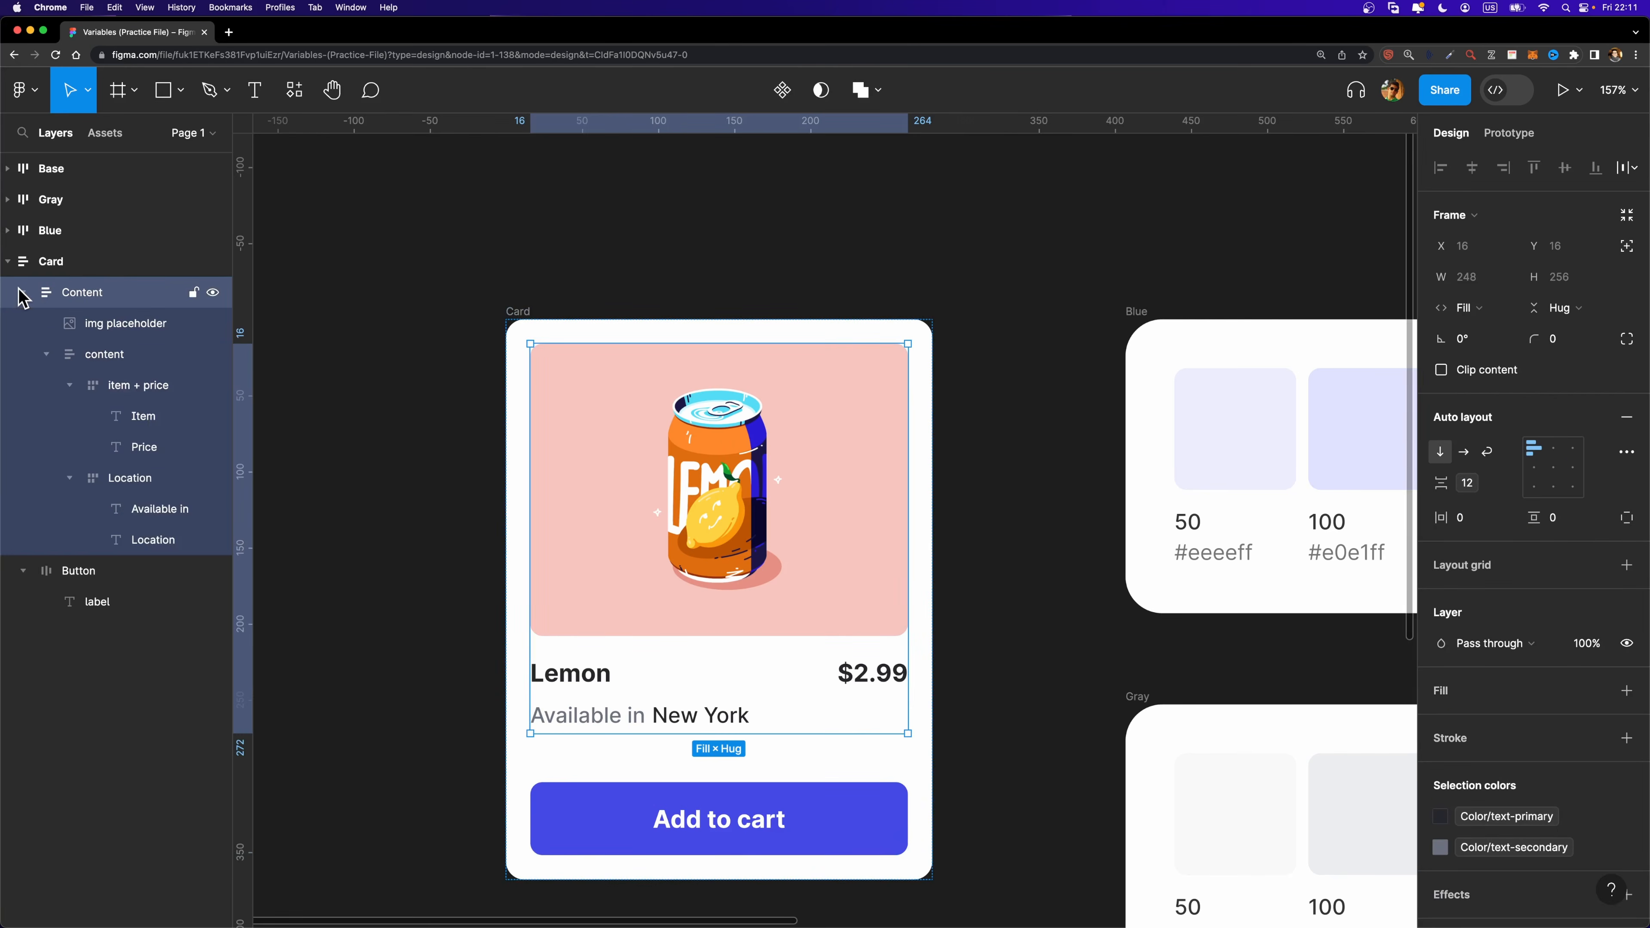
{"action": "left_click", "coordinate": [46, 354]}
{"action": "left_click", "coordinate": [101, 358]}
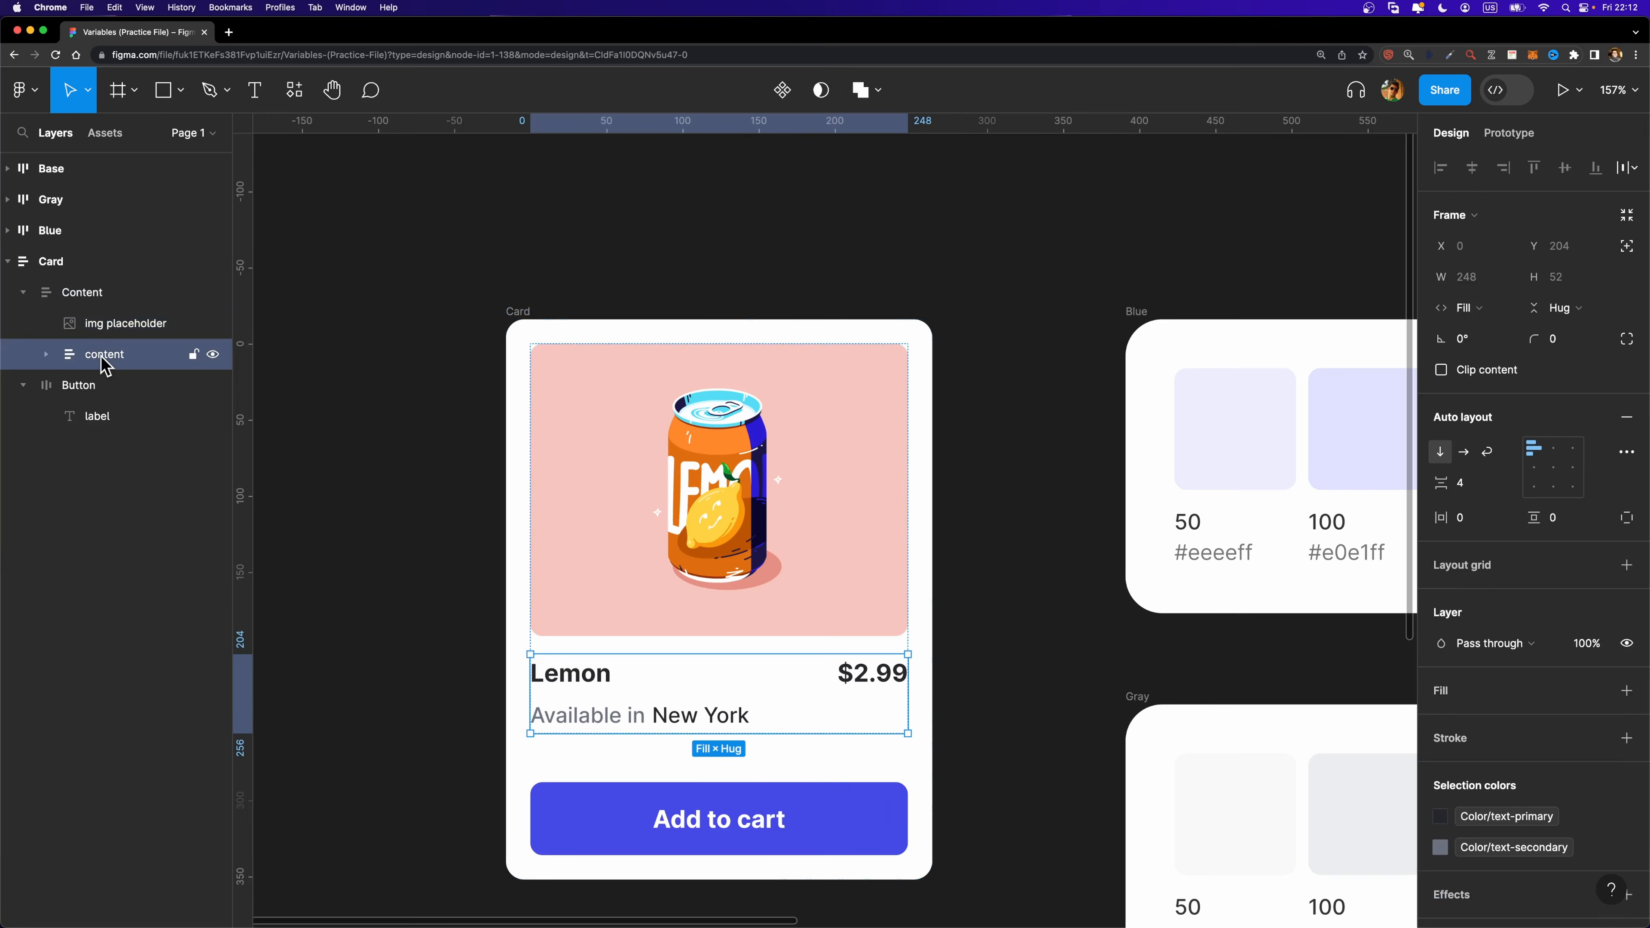
{"action": "left_click", "coordinate": [1503, 484]}
{"action": "left_click", "coordinate": [1513, 545]}
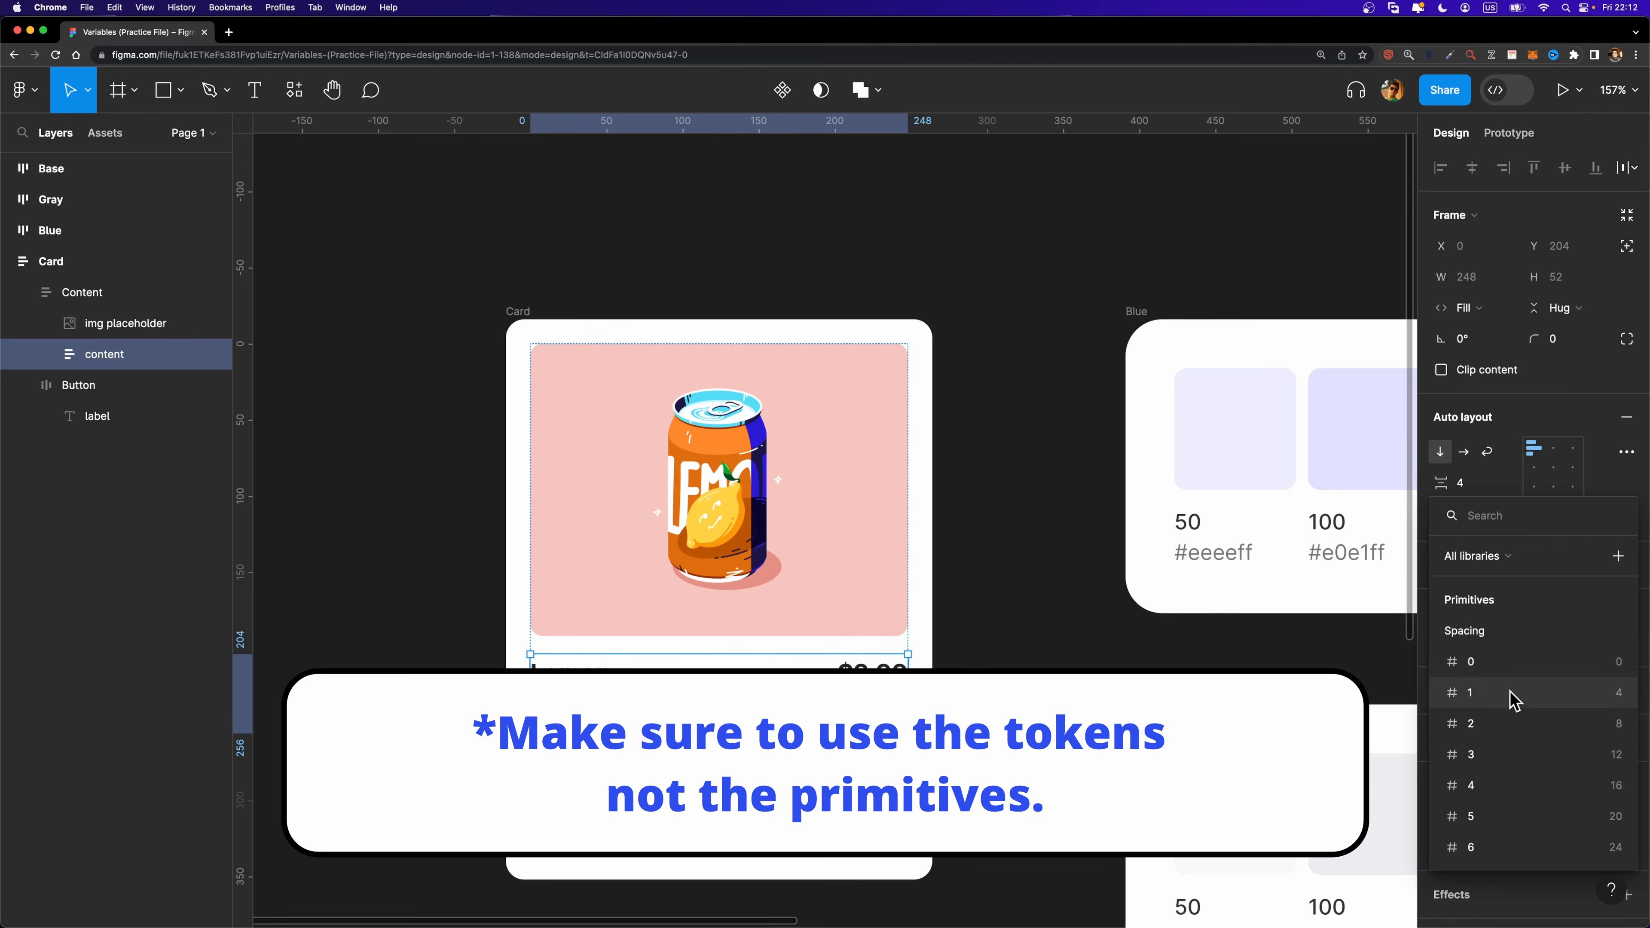
{"action": "left_click", "coordinate": [1576, 689]}
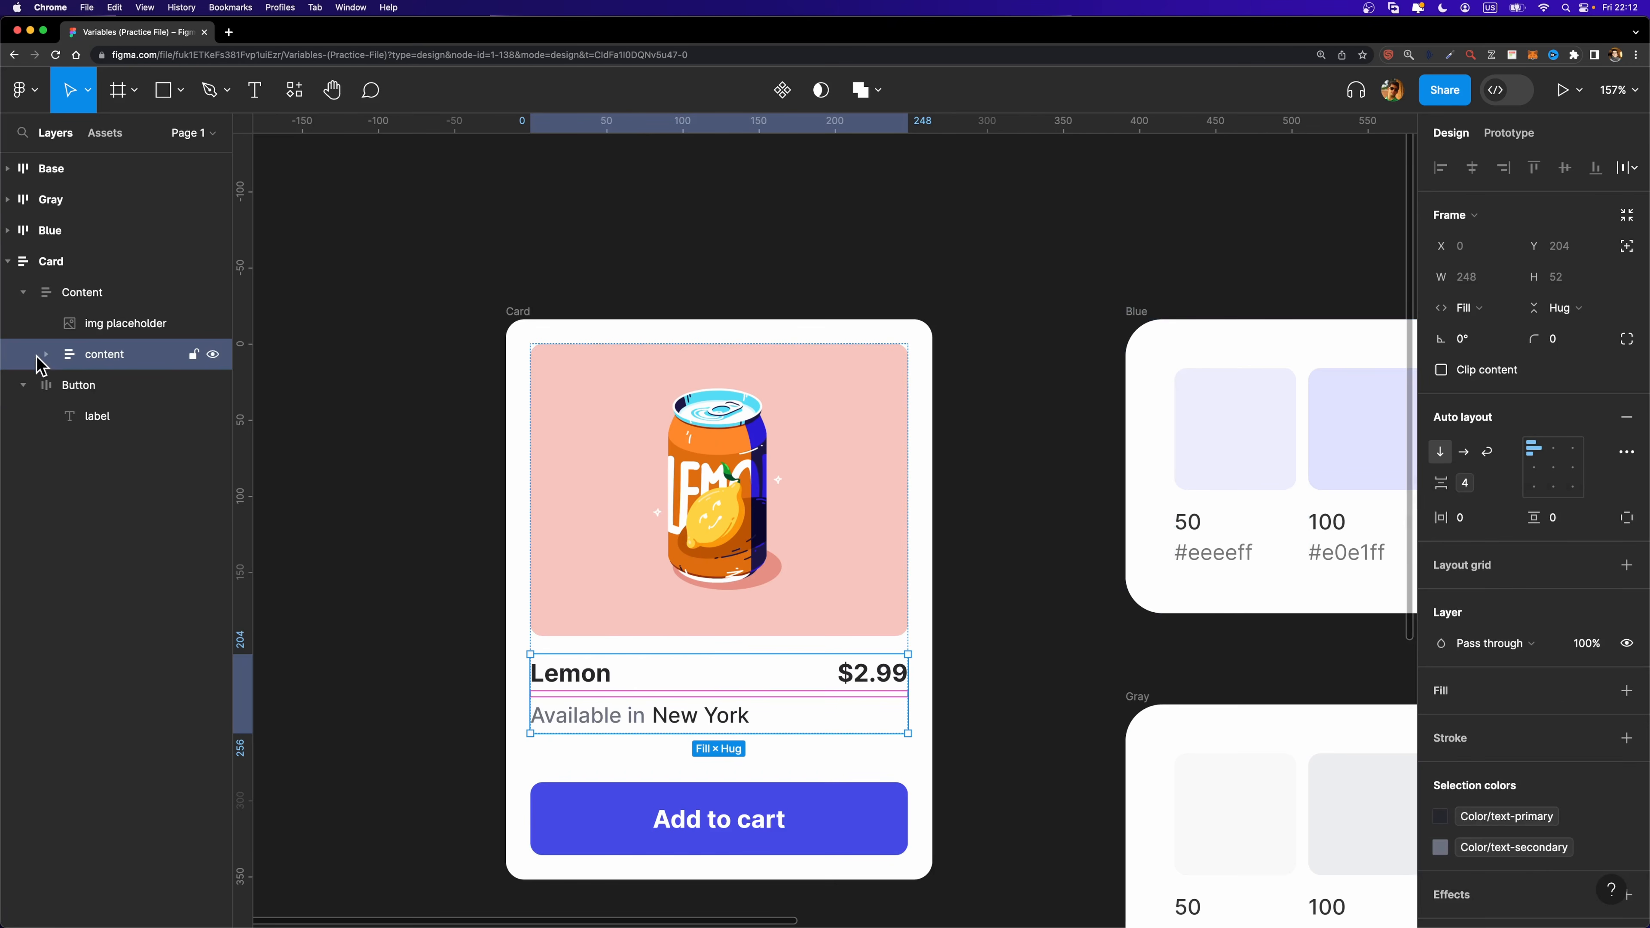
Bind the horizontal gap between the texts in the Location frame to the Spacing primitive 1.
{"action": "left_click", "coordinate": [48, 355]}
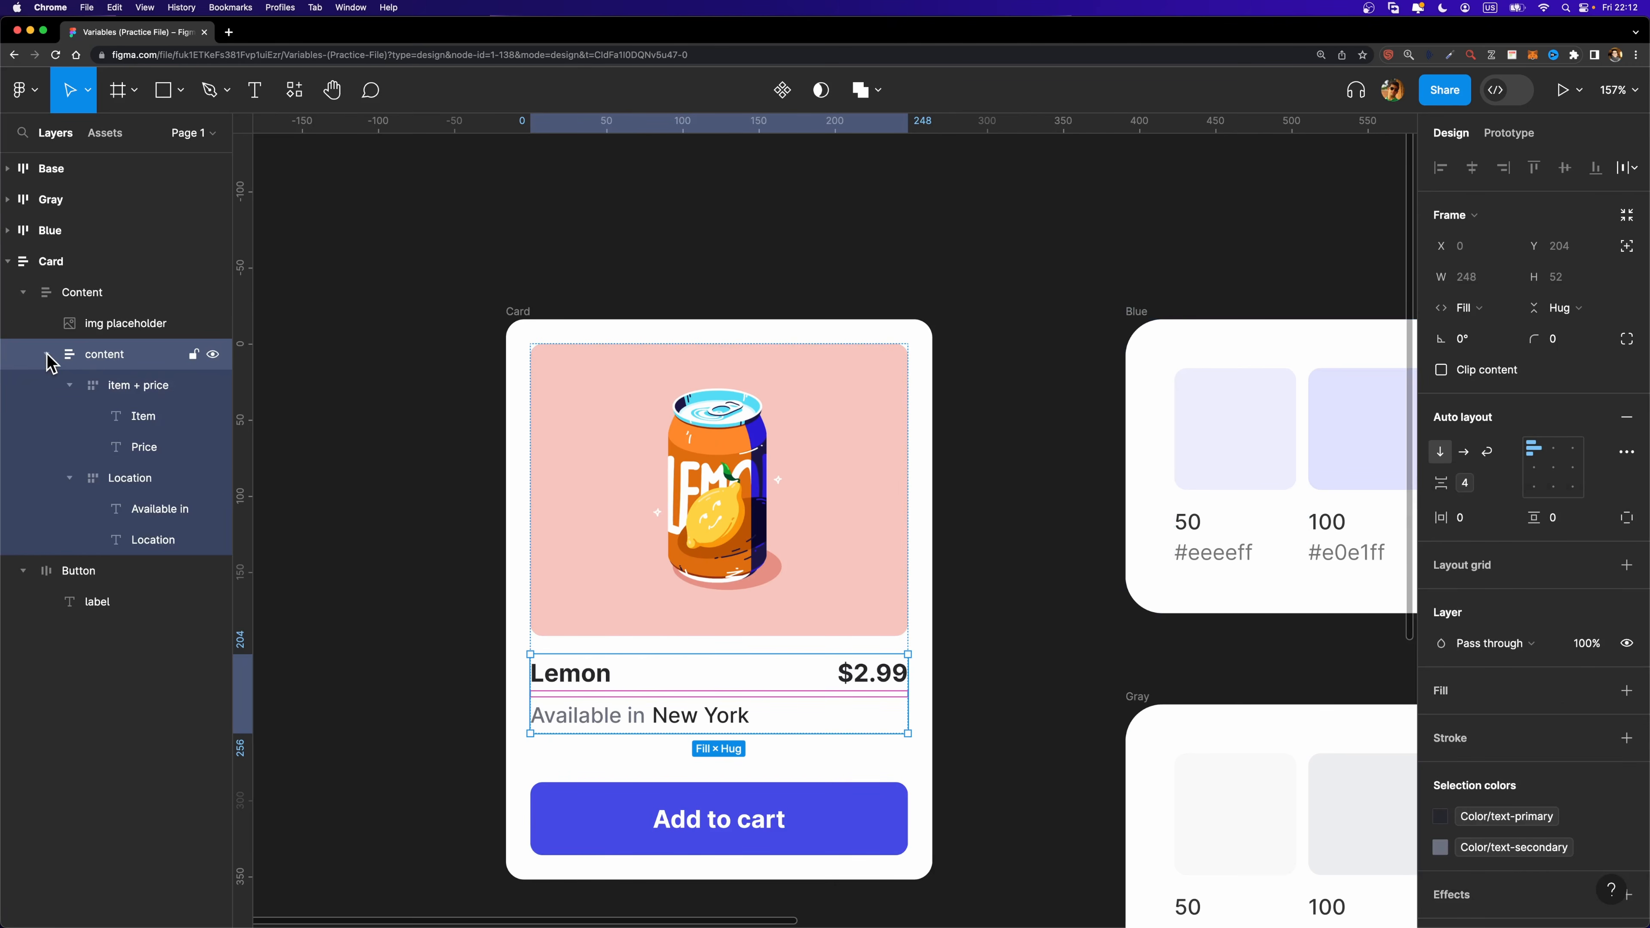
{"action": "left_click", "coordinate": [124, 388]}
{"action": "left_click", "coordinate": [70, 388]}
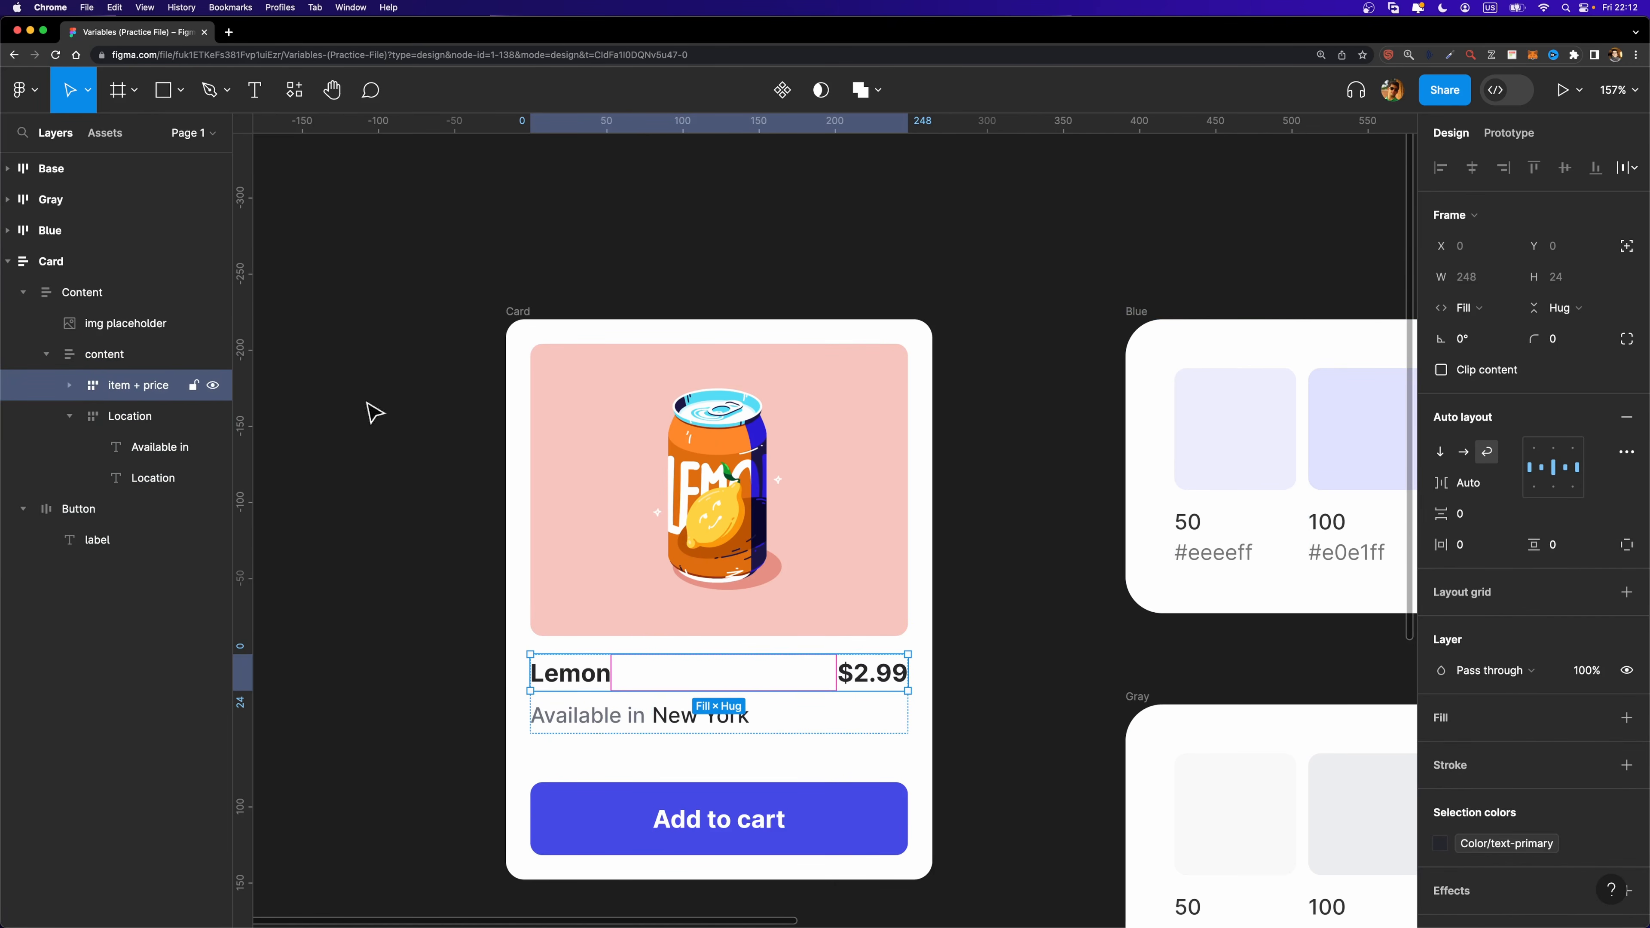
{"action": "left_click", "coordinate": [148, 417]}
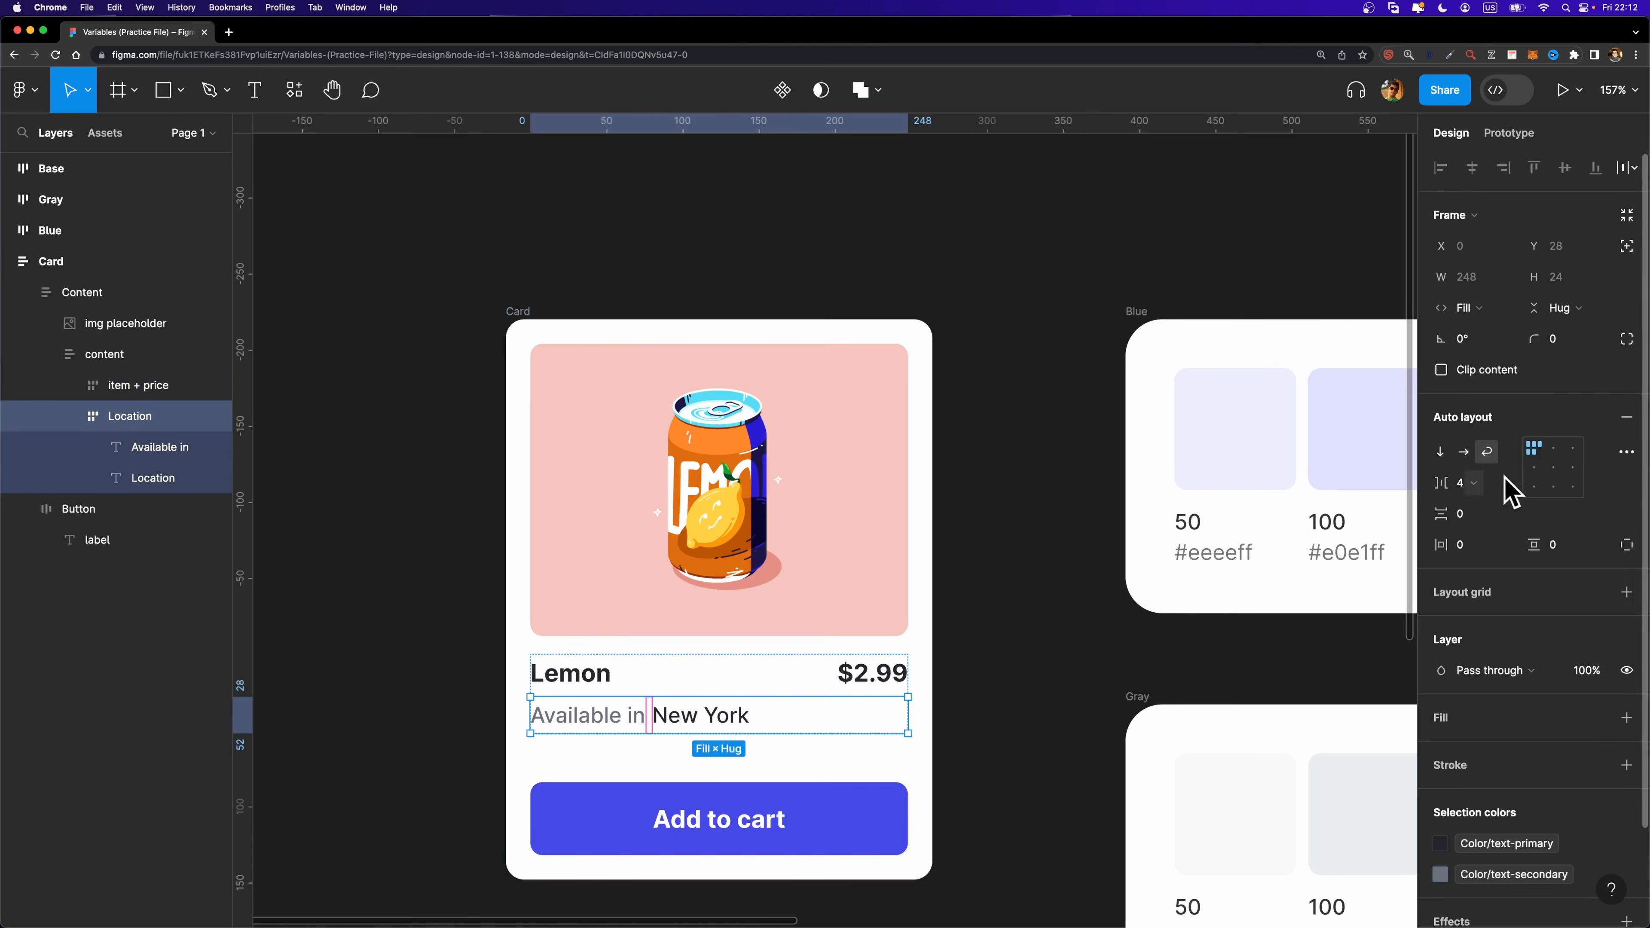
{"action": "left_click", "coordinate": [1511, 488]}
{"action": "left_click", "coordinate": [1494, 551]}
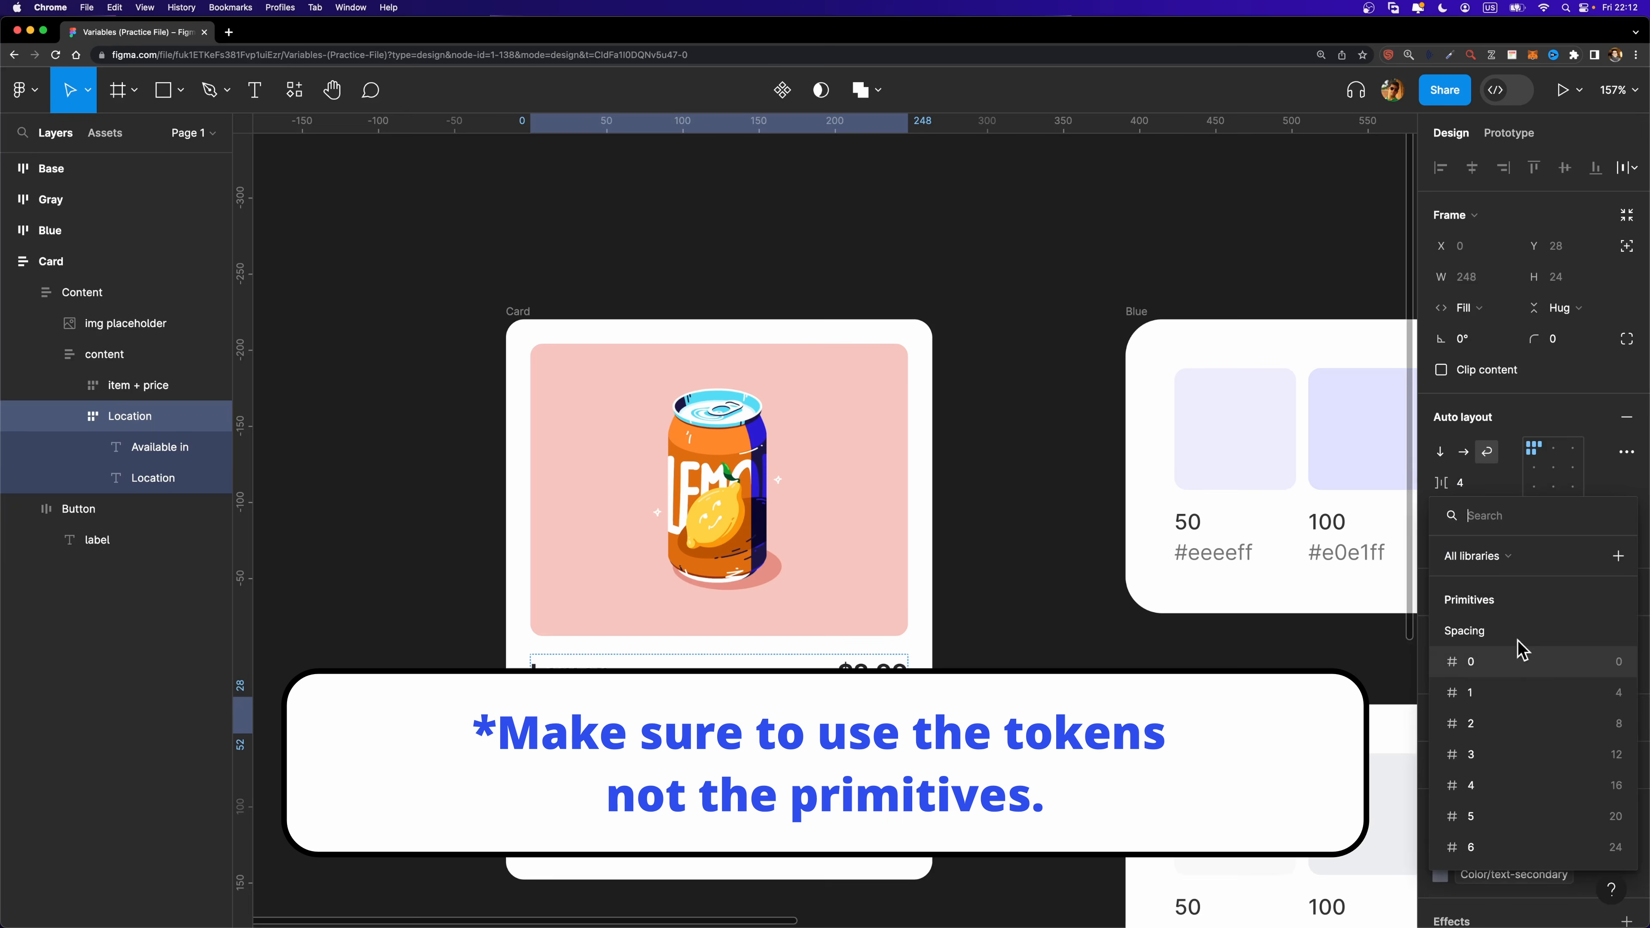
{"action": "left_click", "coordinate": [1549, 694]}
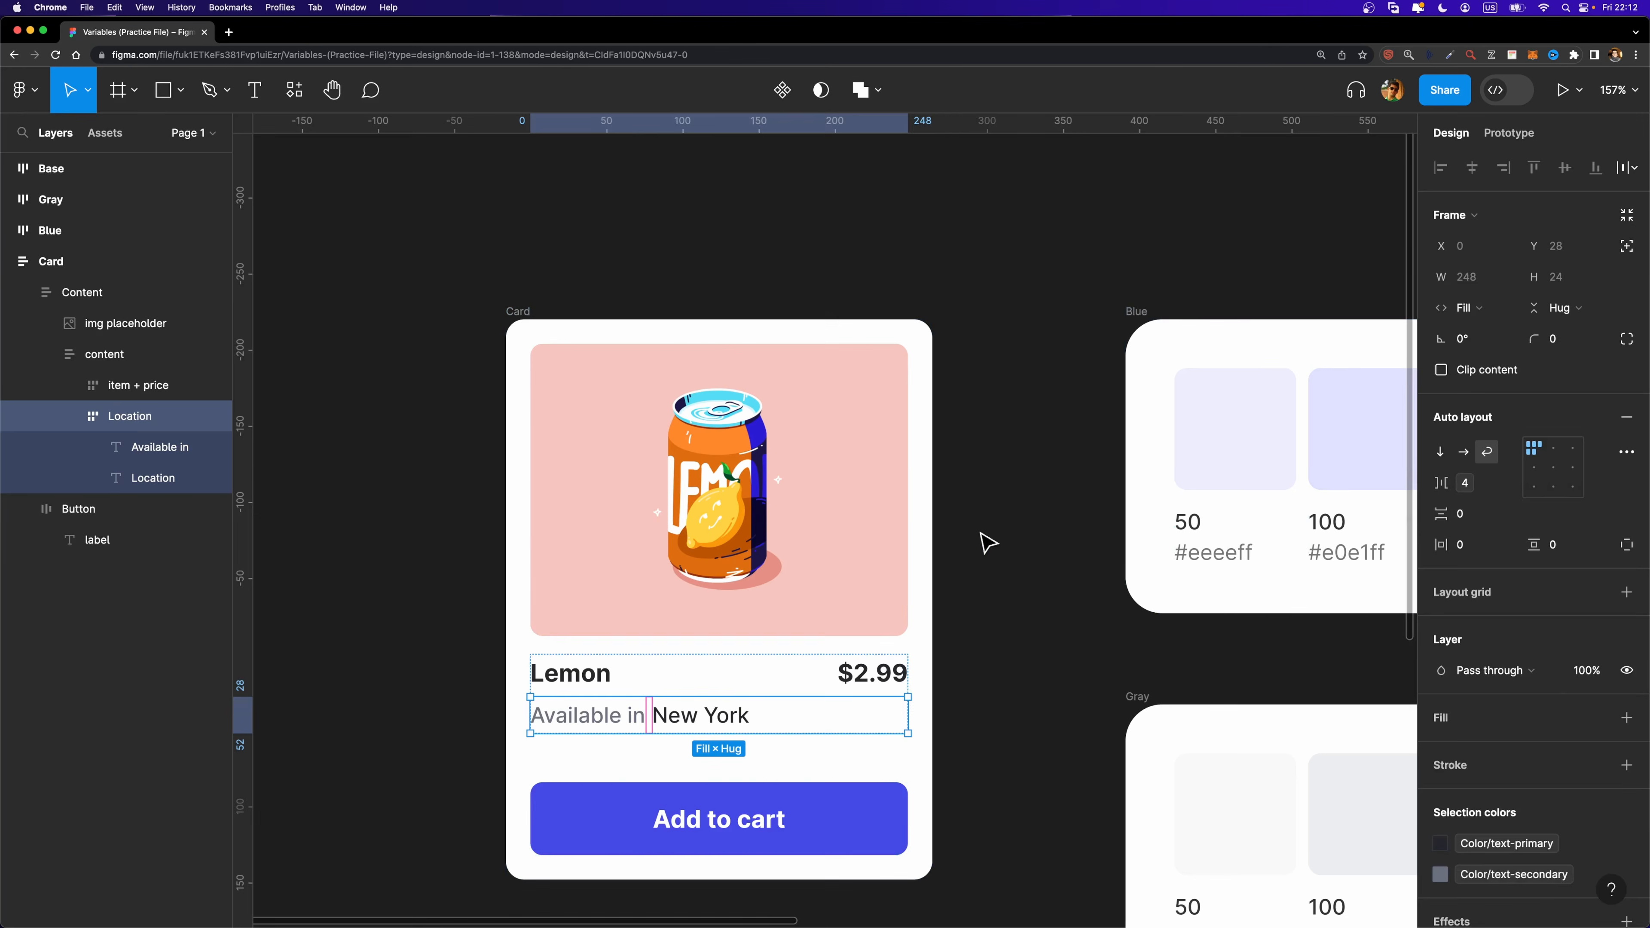
Create a number variable named radius-sm in the Tokens collection's Spacing System group and alias it to Spacing/2.
{"action": "left_click", "coordinate": [988, 540]}
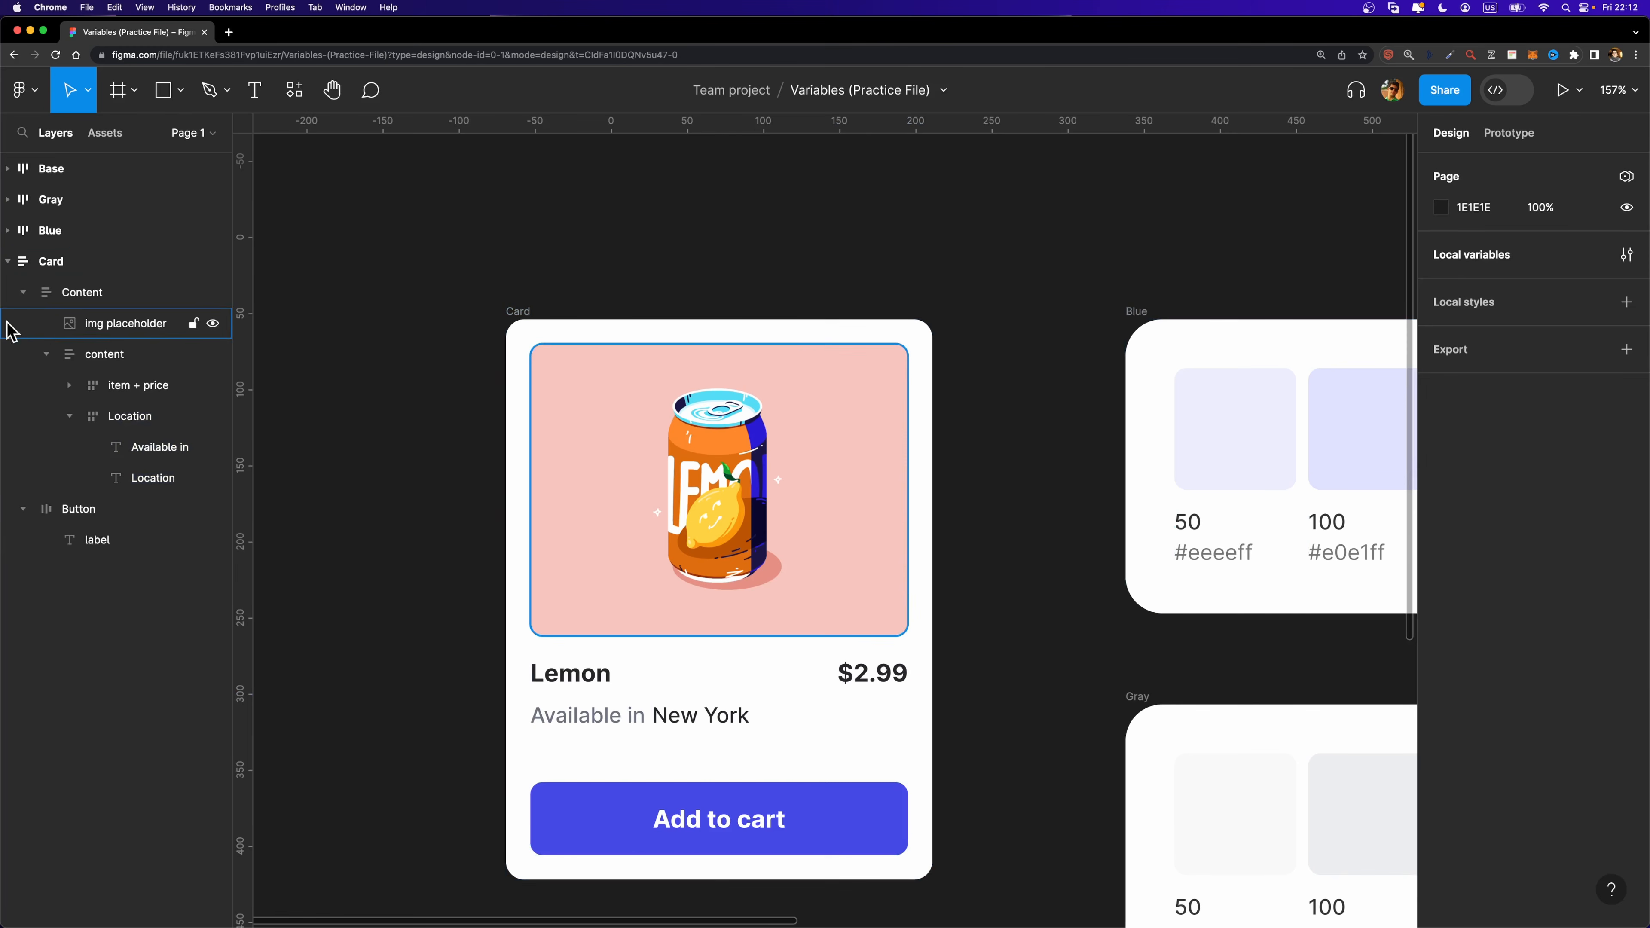
{"action": "left_click", "coordinate": [19, 294]}
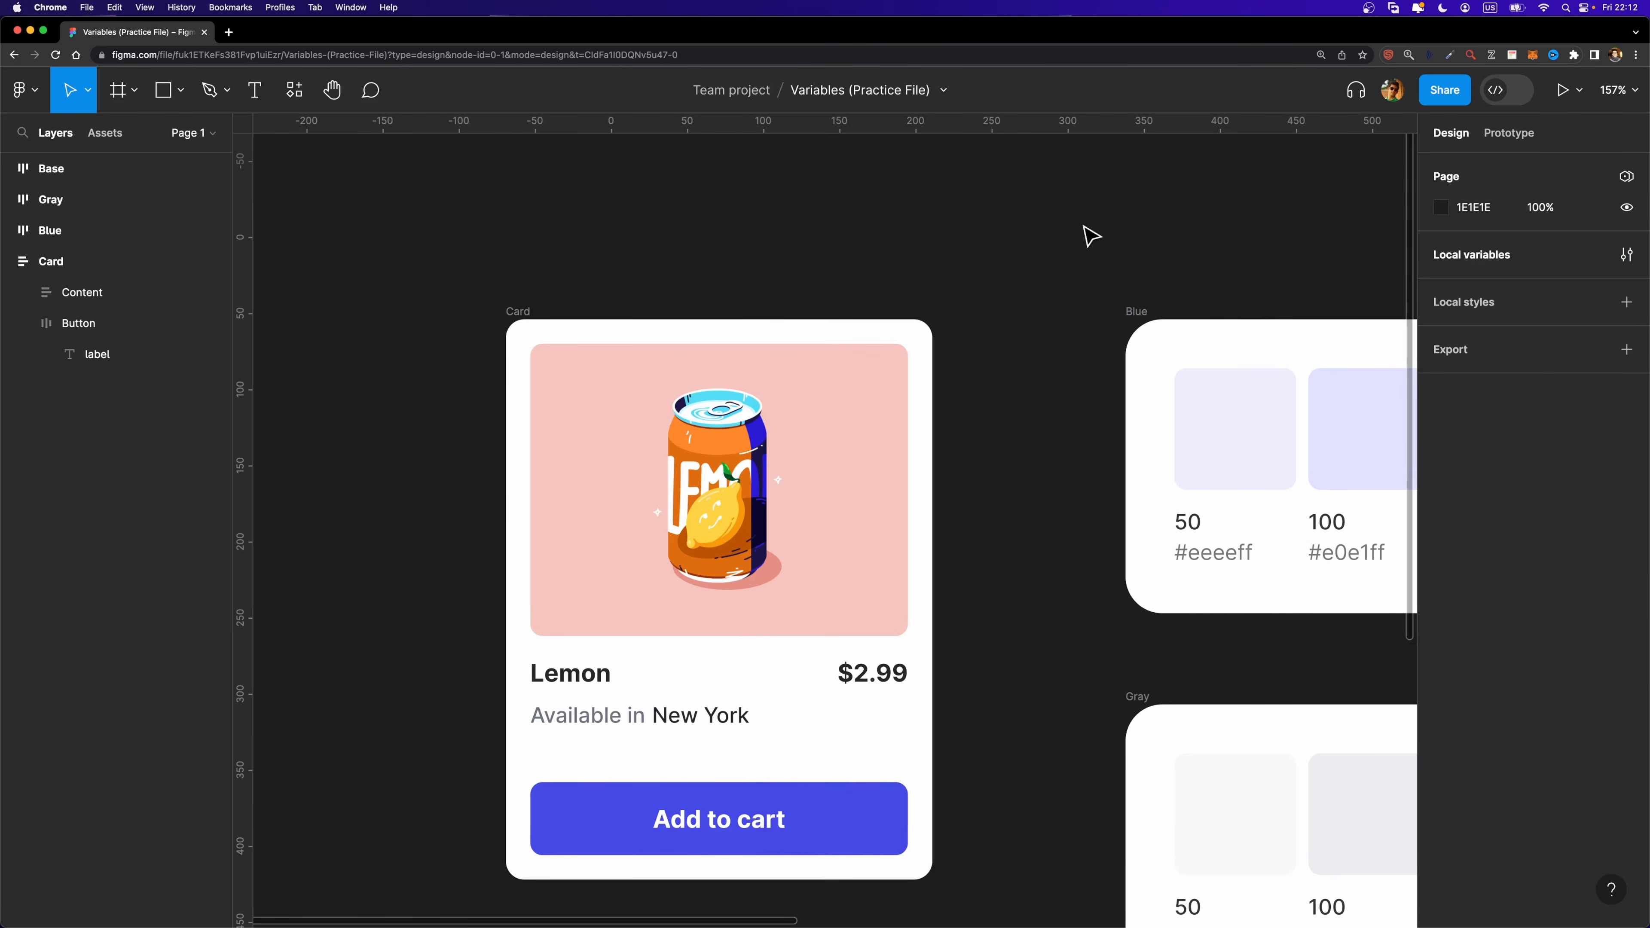
{"action": "left_click", "coordinate": [1625, 255]}
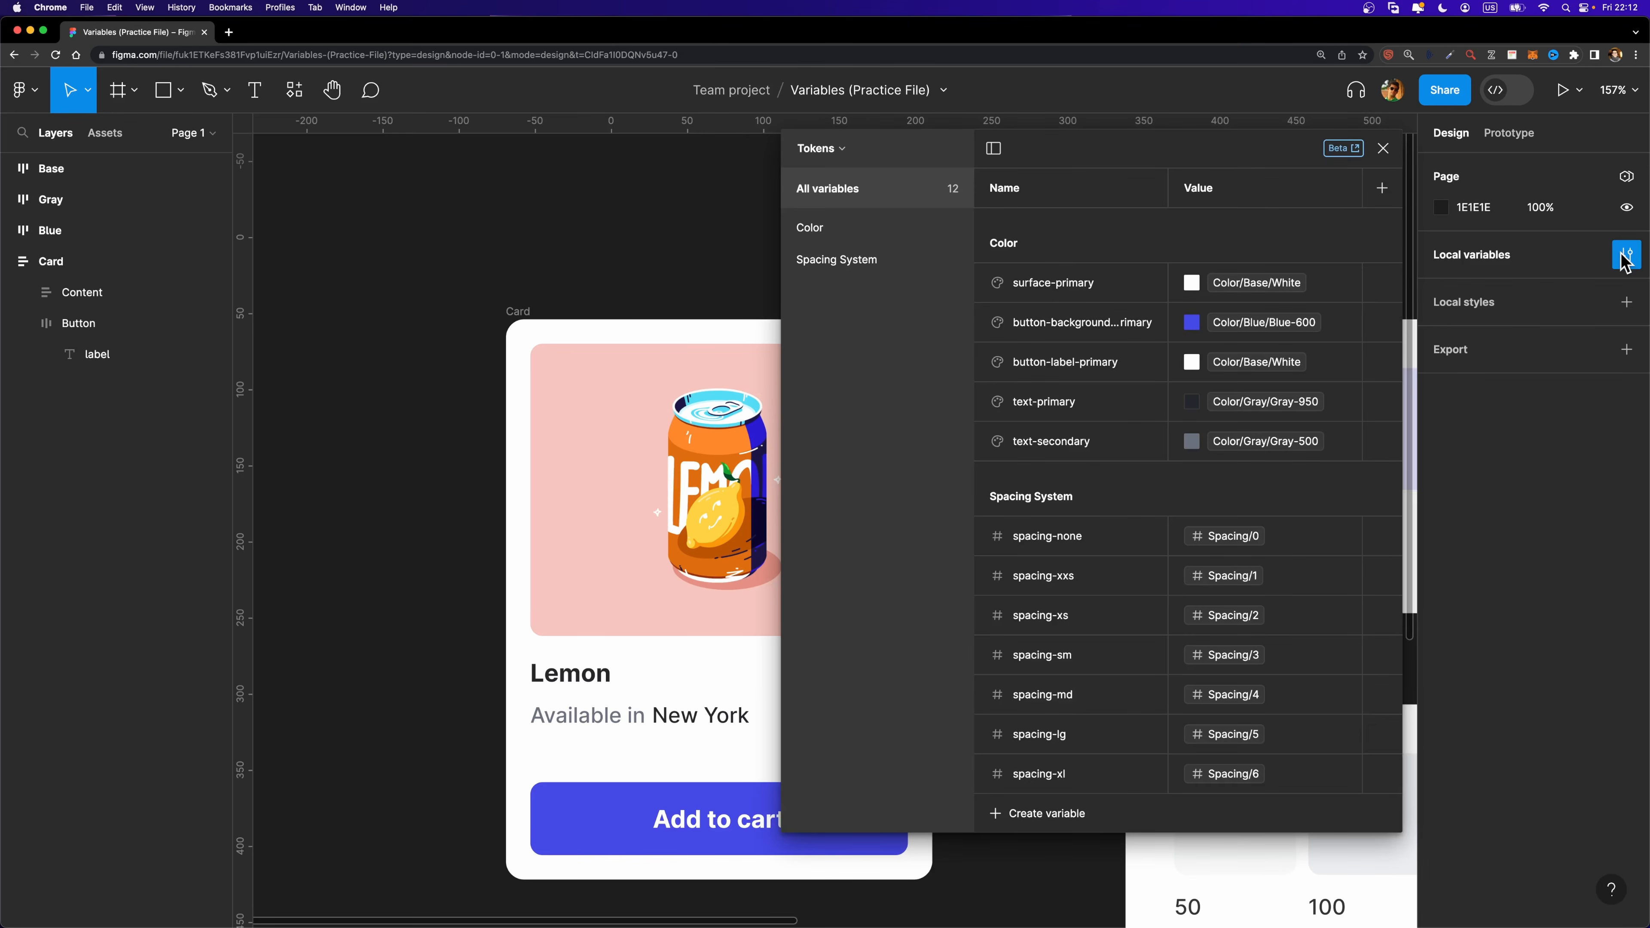
{"action": "left_click", "coordinate": [850, 263]}
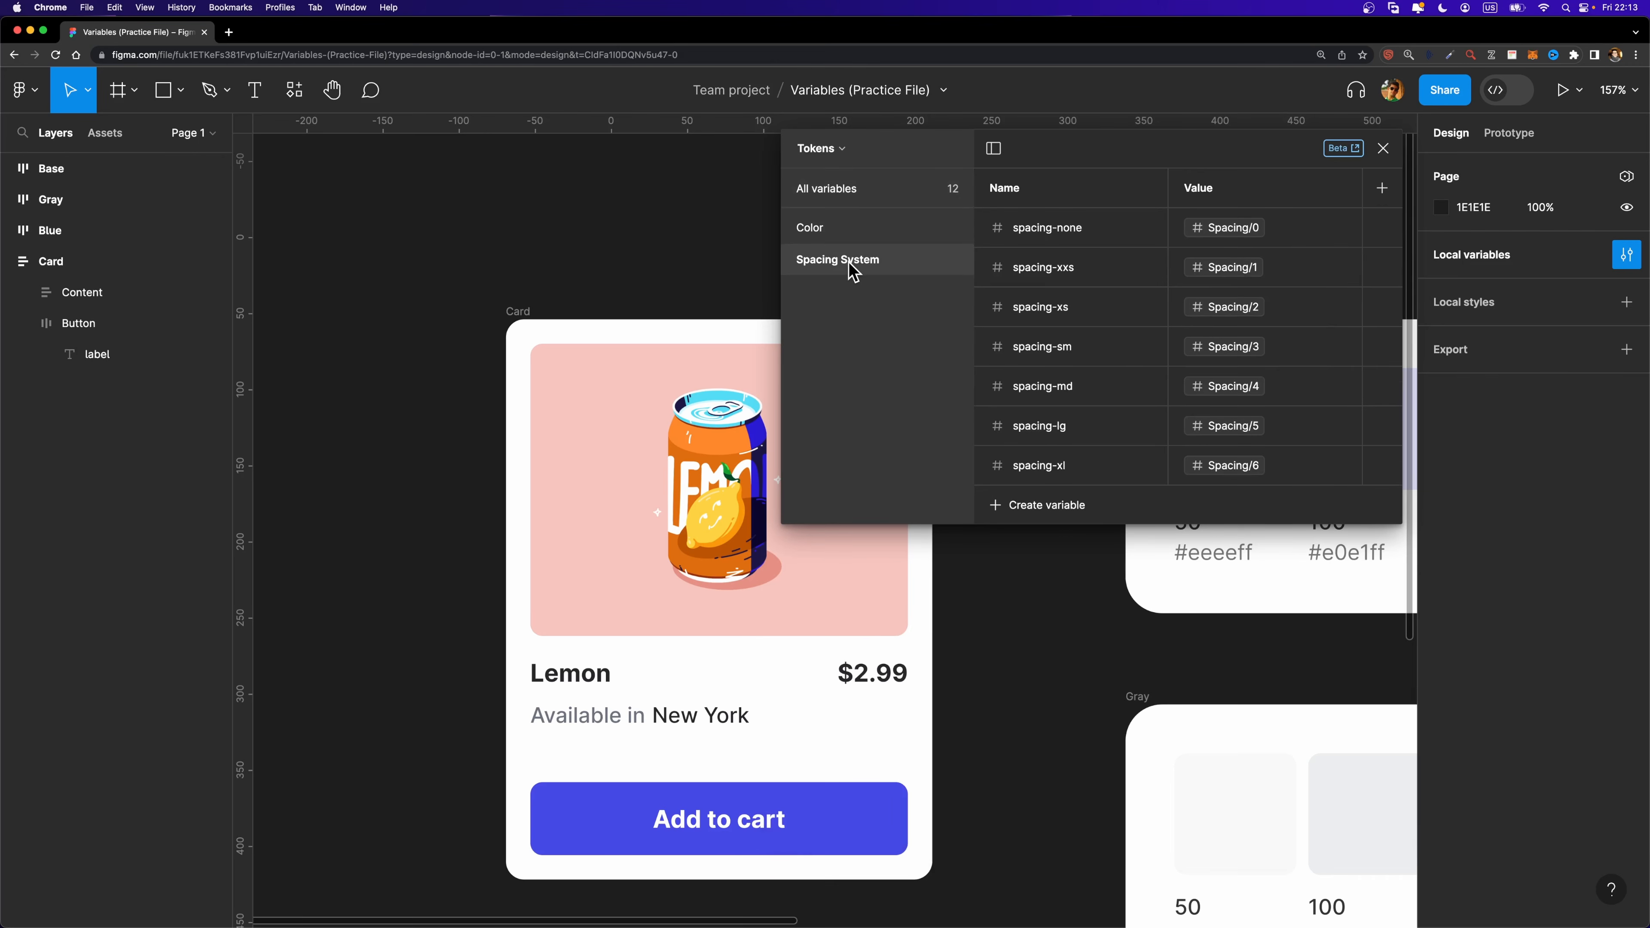
{"action": "left_click", "coordinate": [1028, 508]}
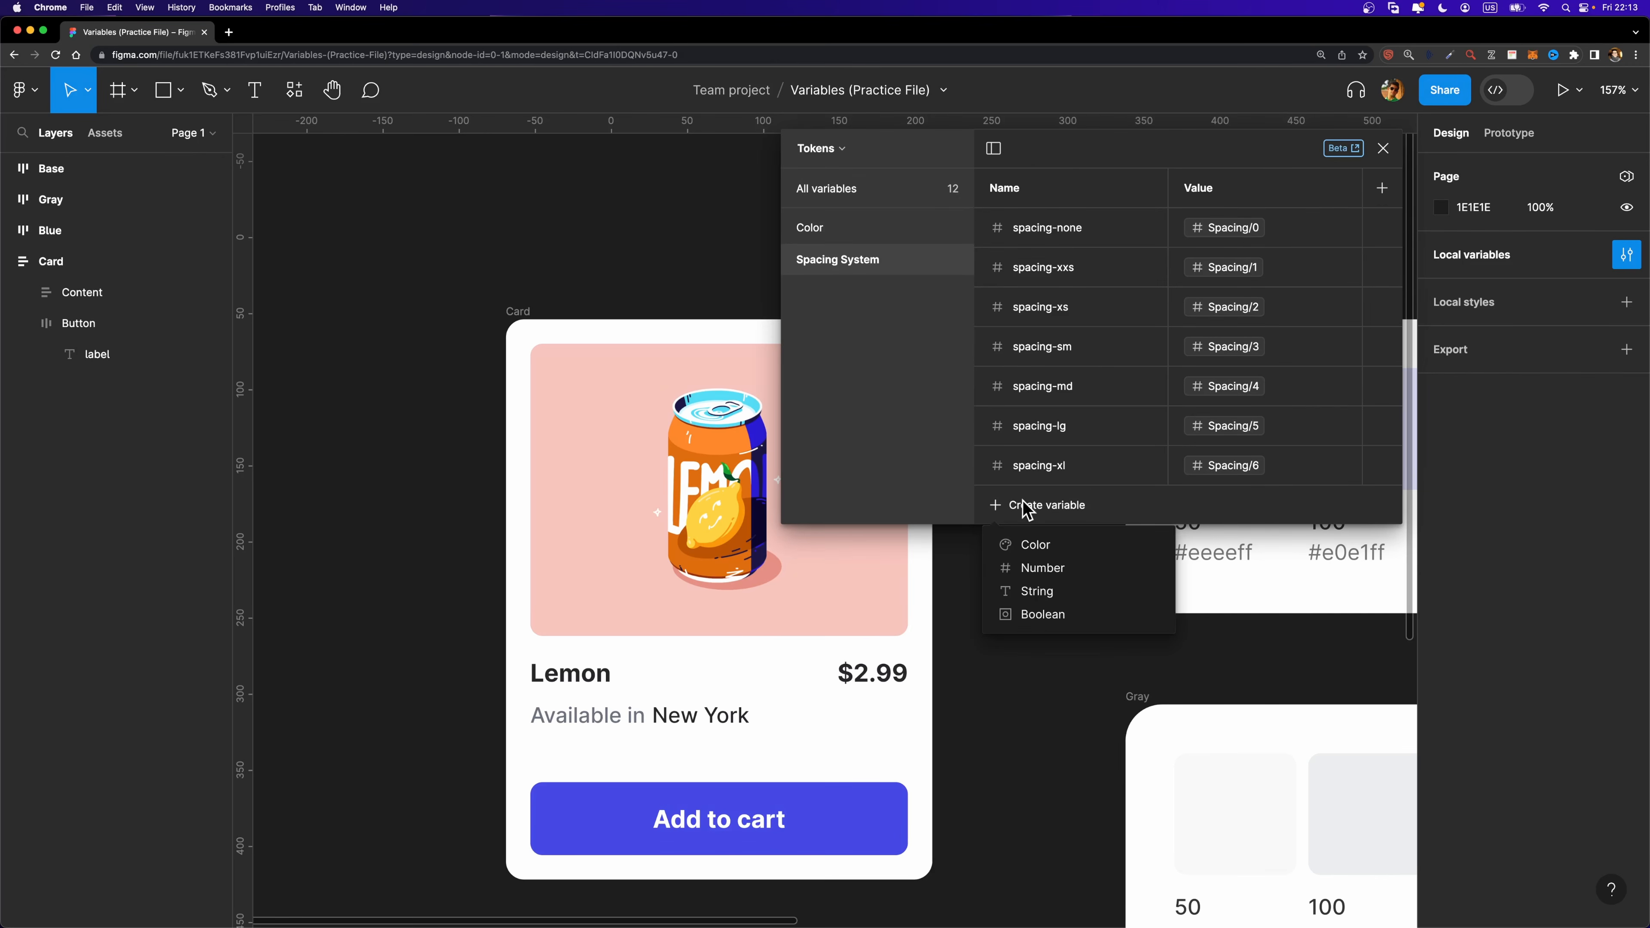
{"action": "left_click", "coordinate": [1067, 572]}
{"action": "type", "text": "radius-sm"}
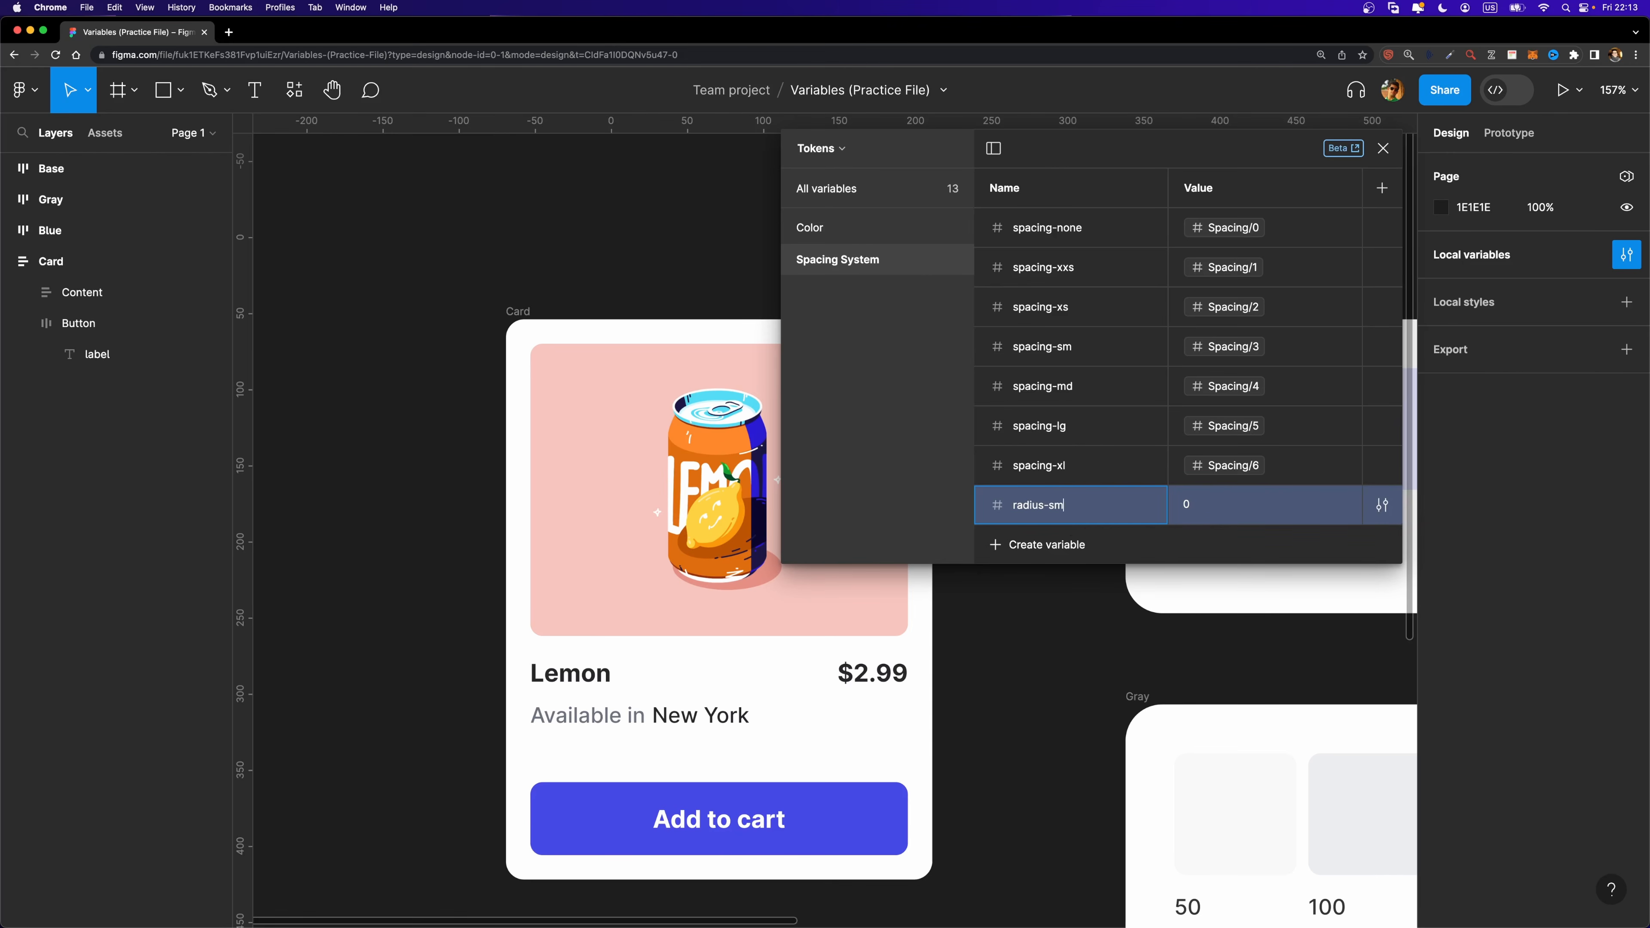
{"action": "key", "text": "Return"}
{"action": "left_click", "coordinate": [1343, 505]}
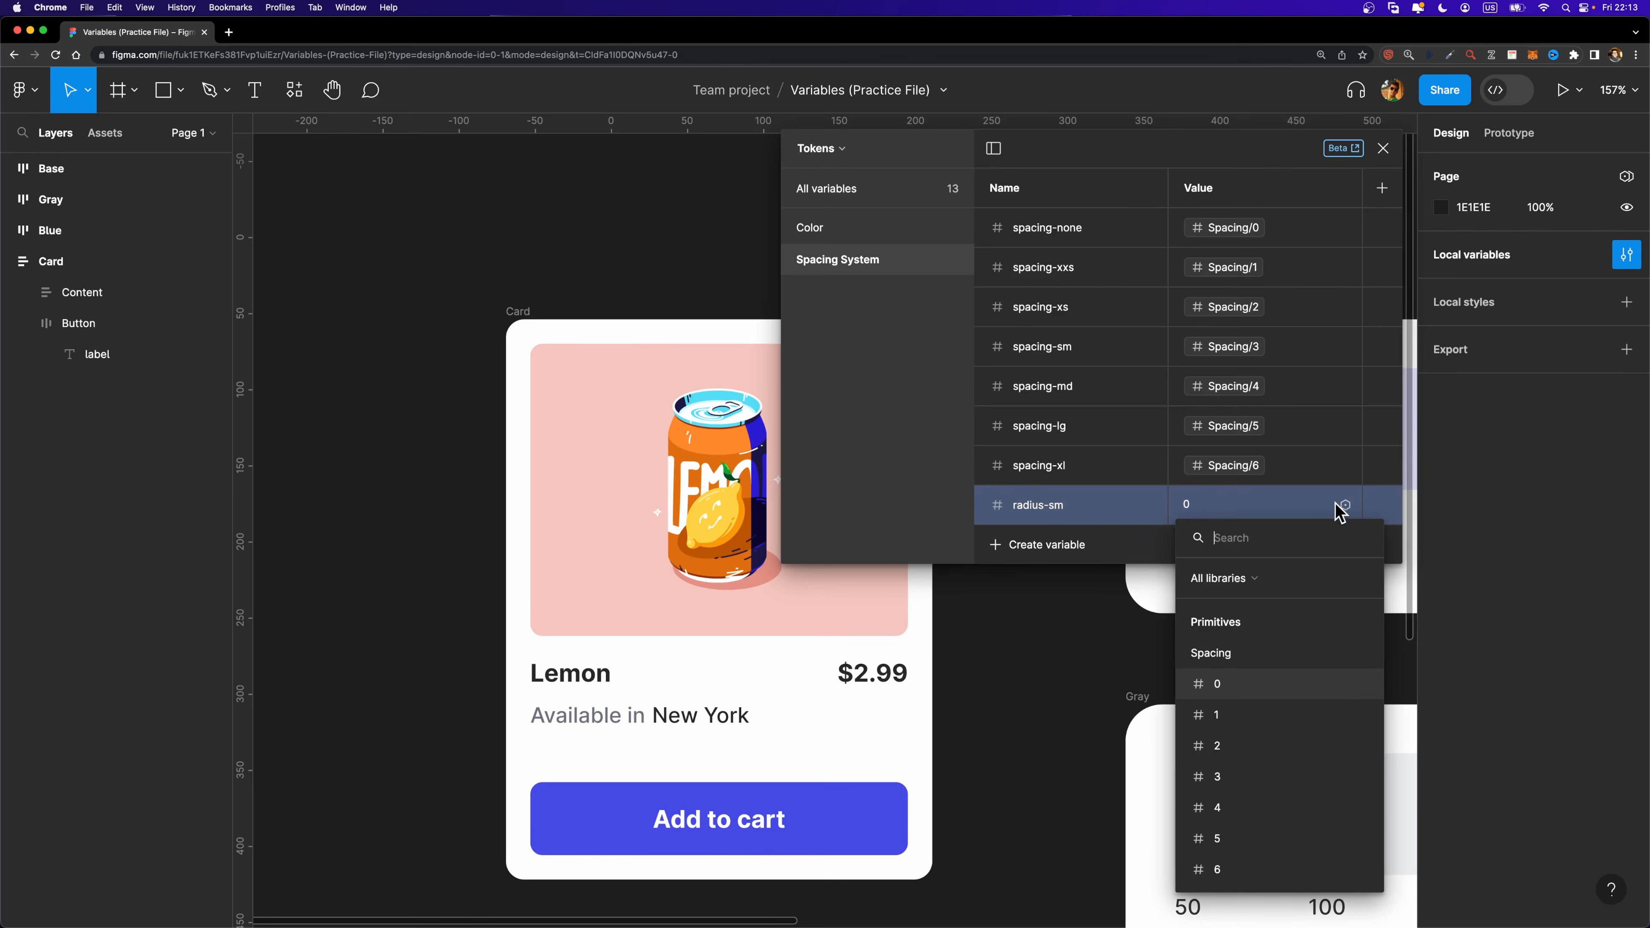
{"action": "left_click", "coordinate": [1244, 747]}
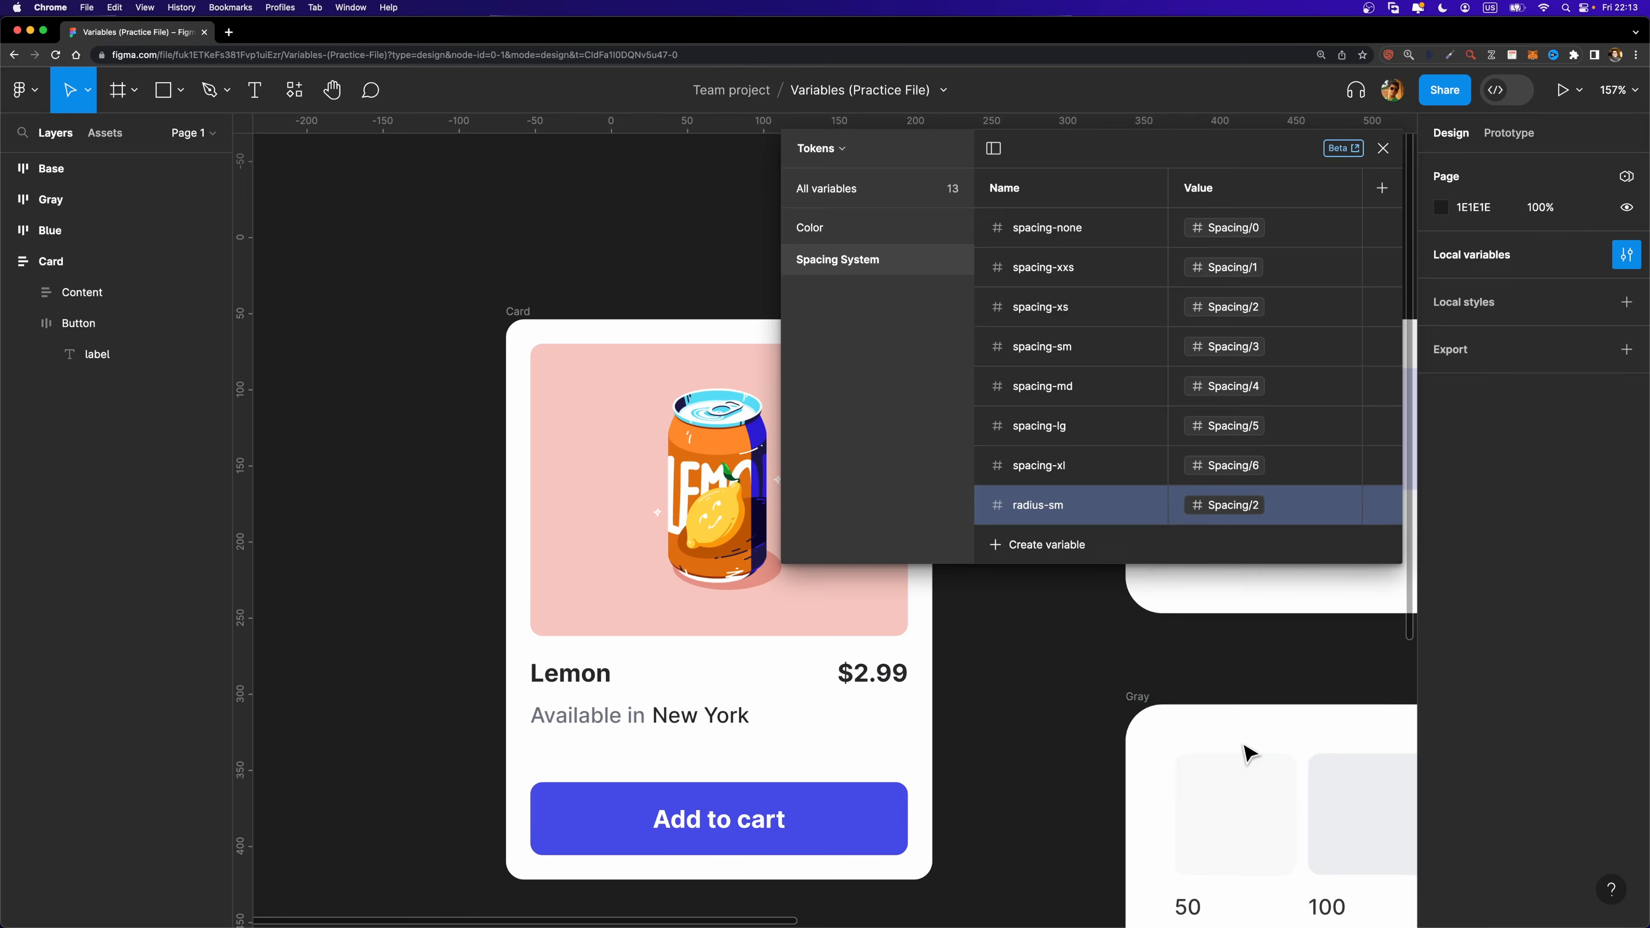
Add a number variable named radius-md to the Spacing System group and alias it to Spacing/3.
{"action": "left_click", "coordinate": [1040, 549]}
{"action": "left_click", "coordinate": [1056, 605]}
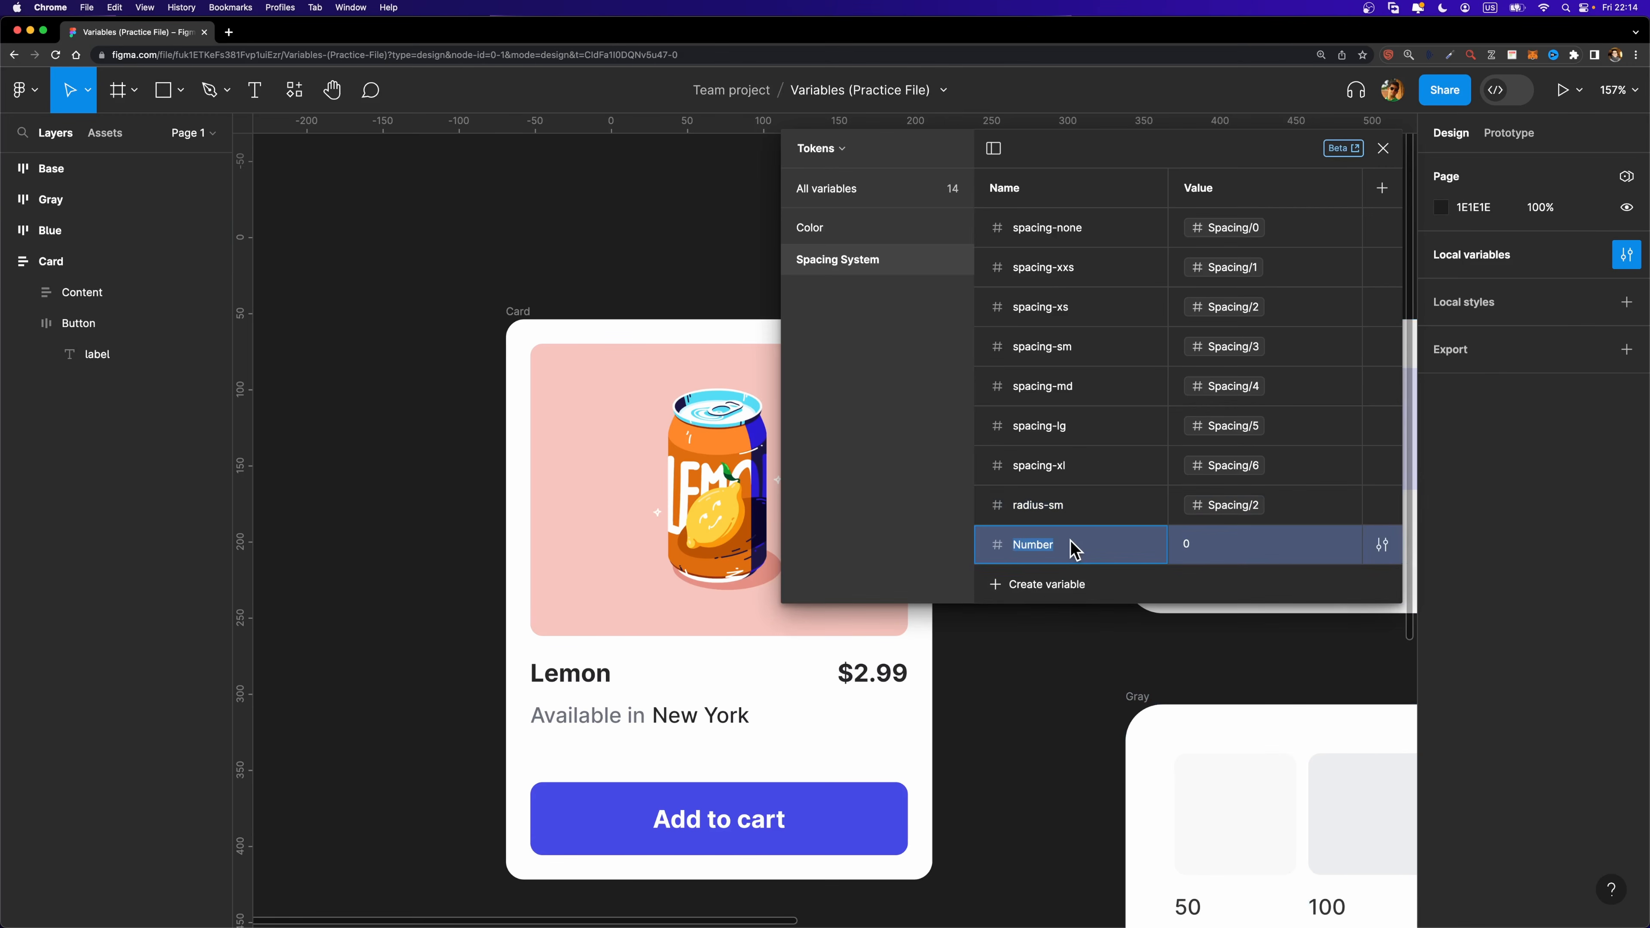
{"action": "type", "text": "rad"}
{"action": "key", "text": "Tab"}
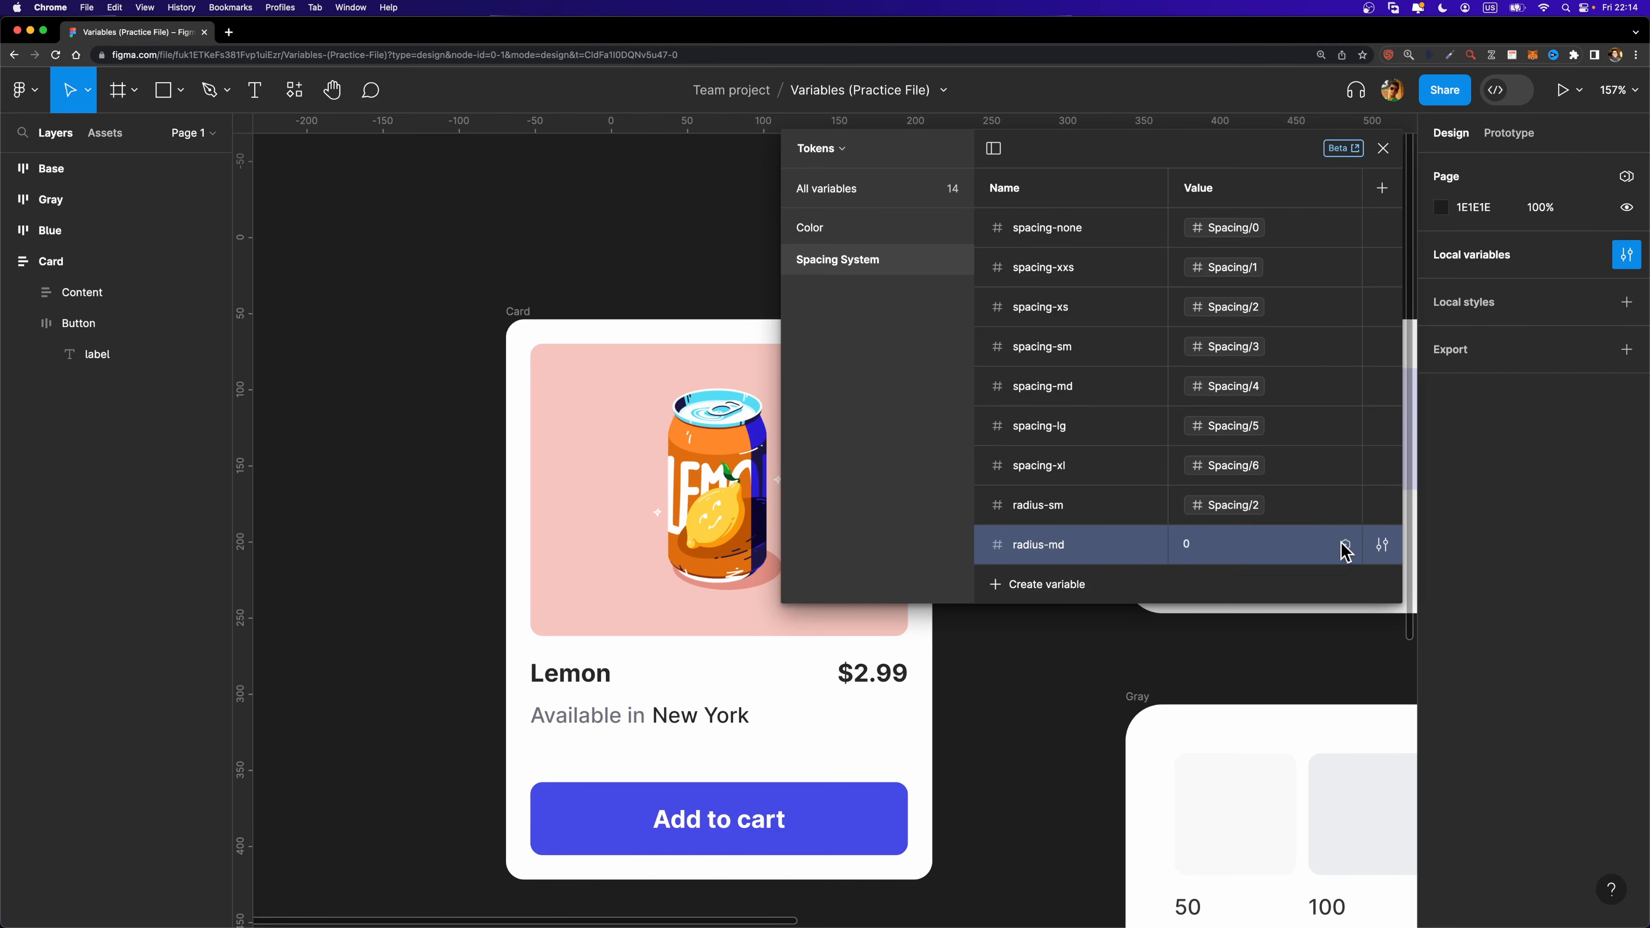
{"action": "left_click", "coordinate": [1343, 547]}
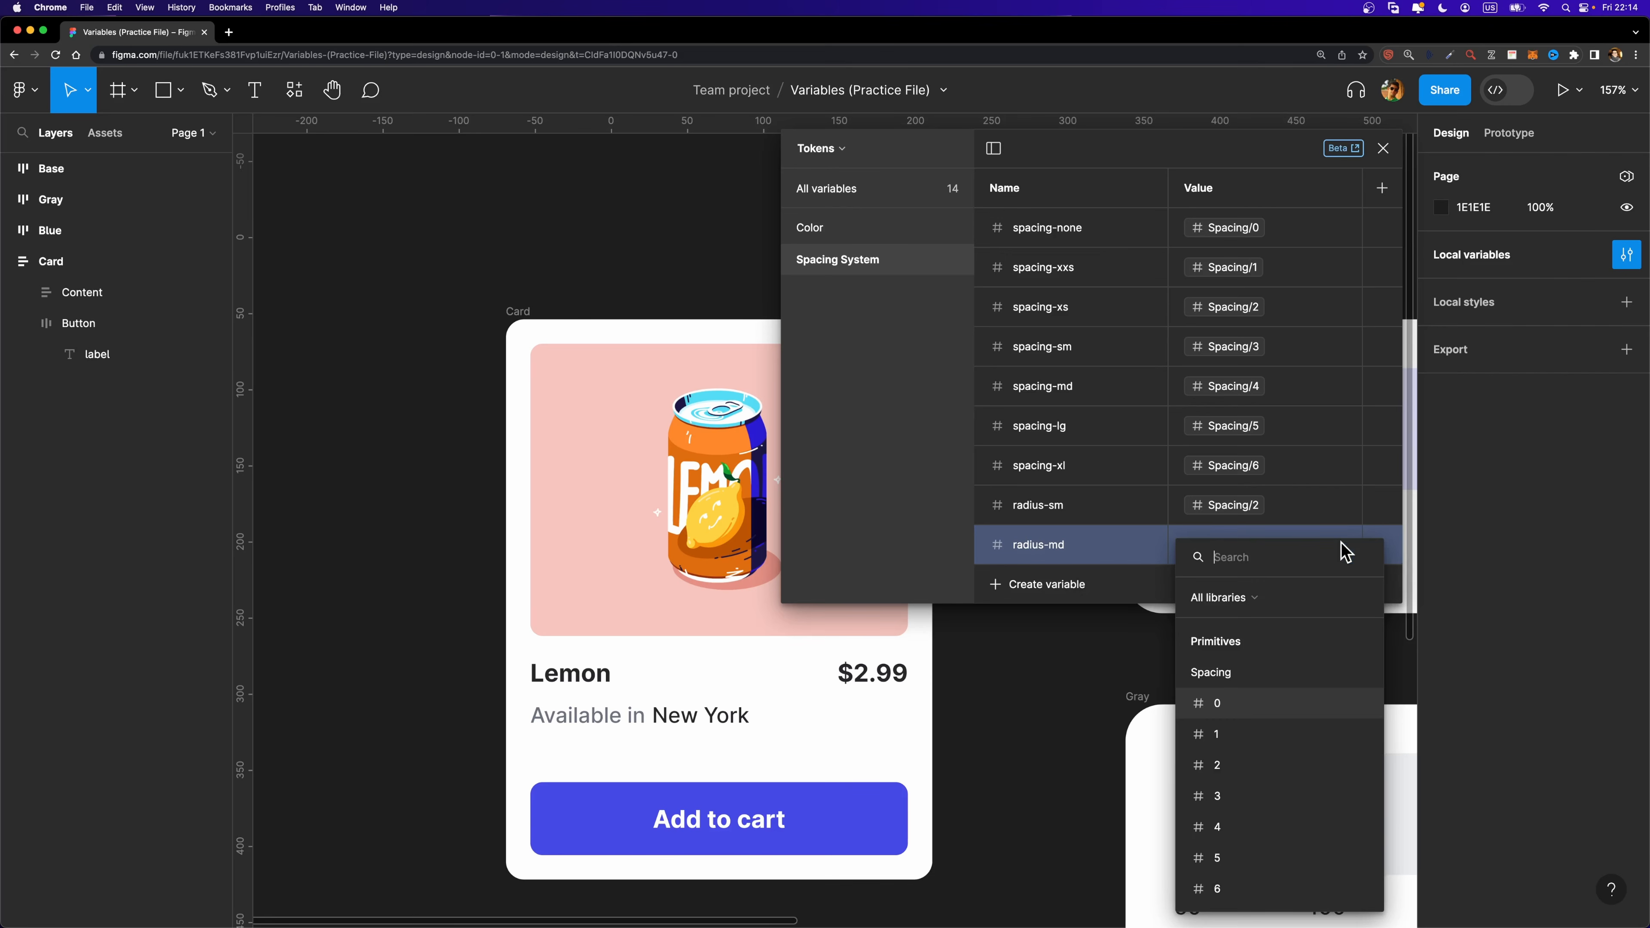
{"action": "left_click", "coordinate": [1235, 798]}
Add a number variable named radius-lg to the Spacing System group, alias it to Spacing/4, and close the variables window.
{"action": "left_click", "coordinate": [1039, 584]}
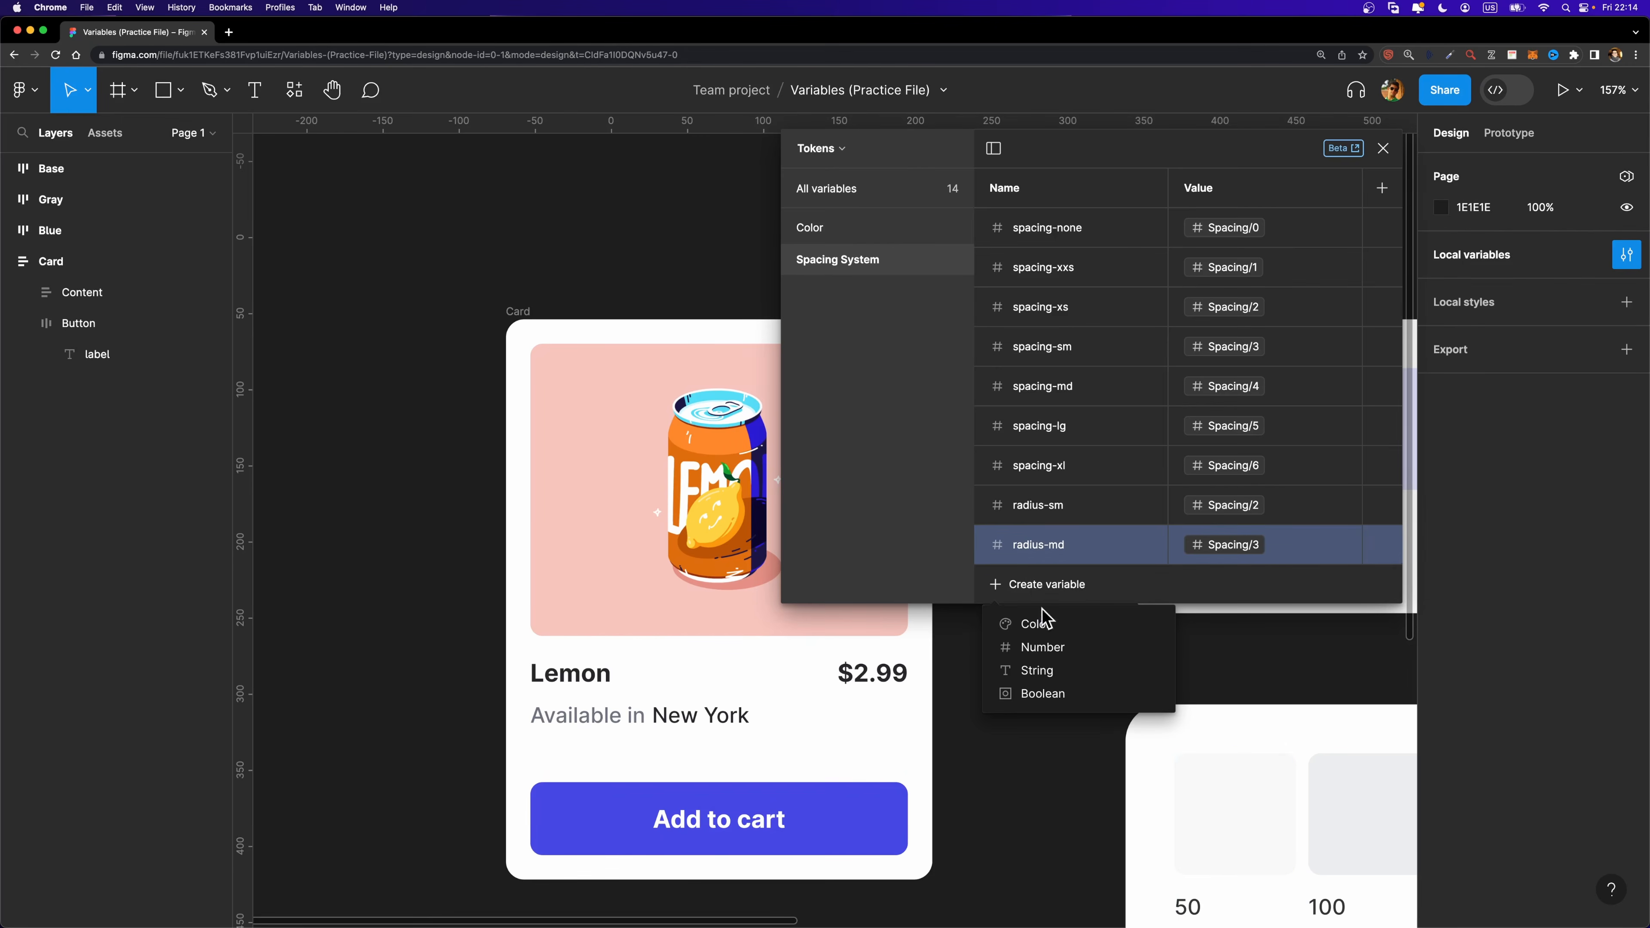
{"action": "left_click", "coordinate": [1052, 647]}
{"action": "type", "text": "radius-lg"}
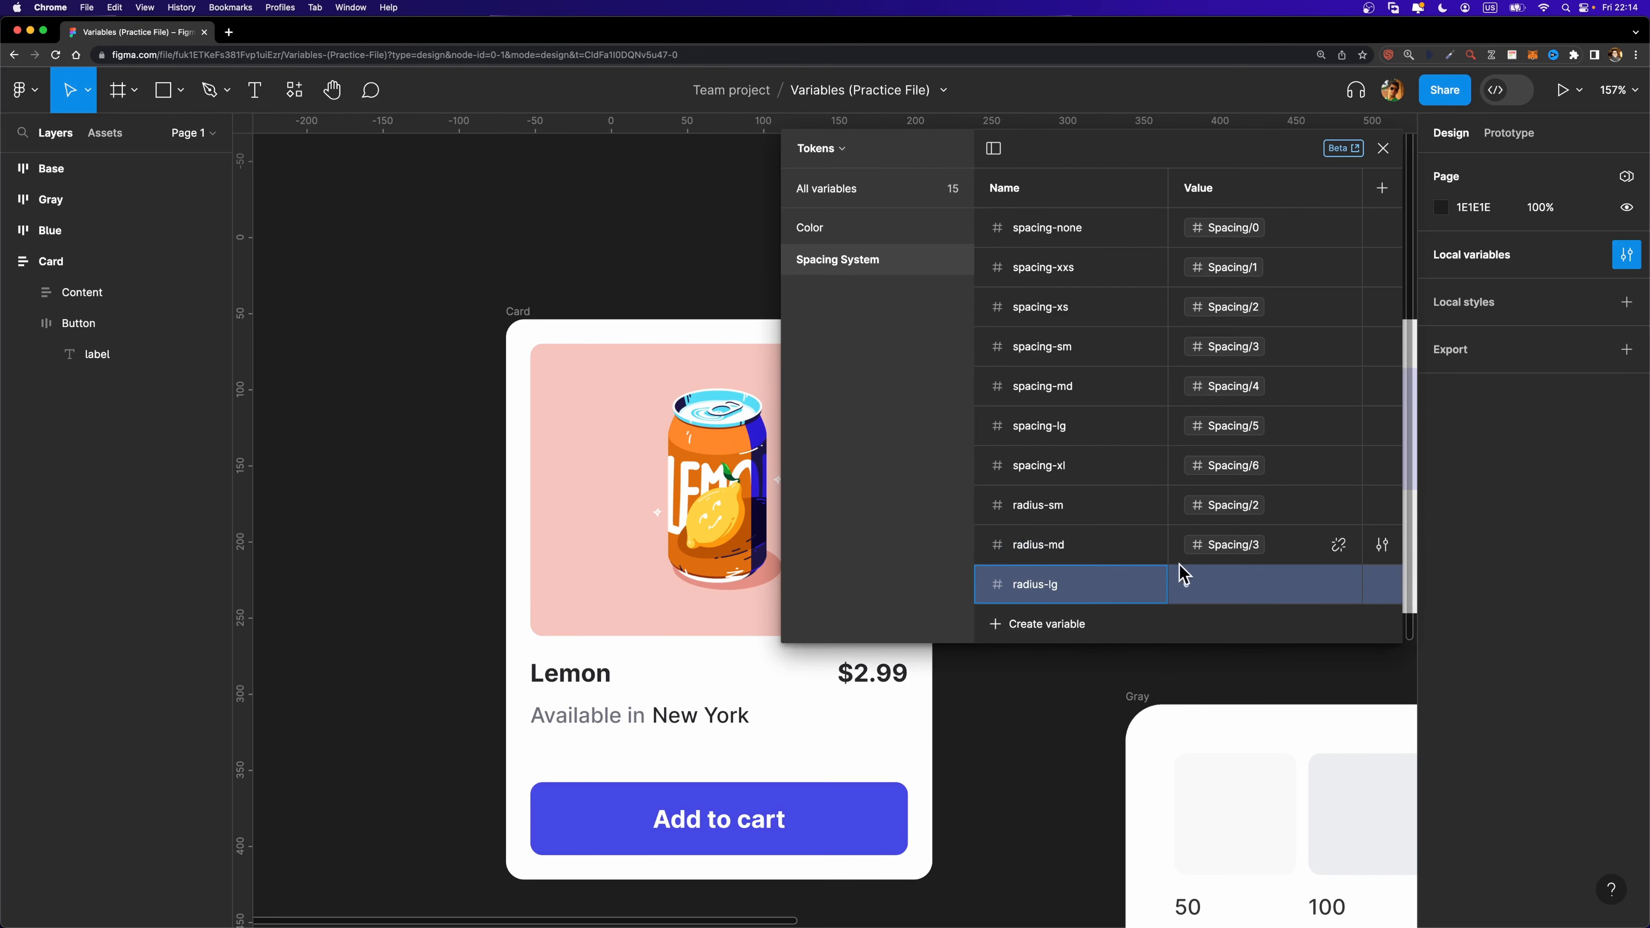
{"action": "left_click", "coordinate": [1348, 587]}
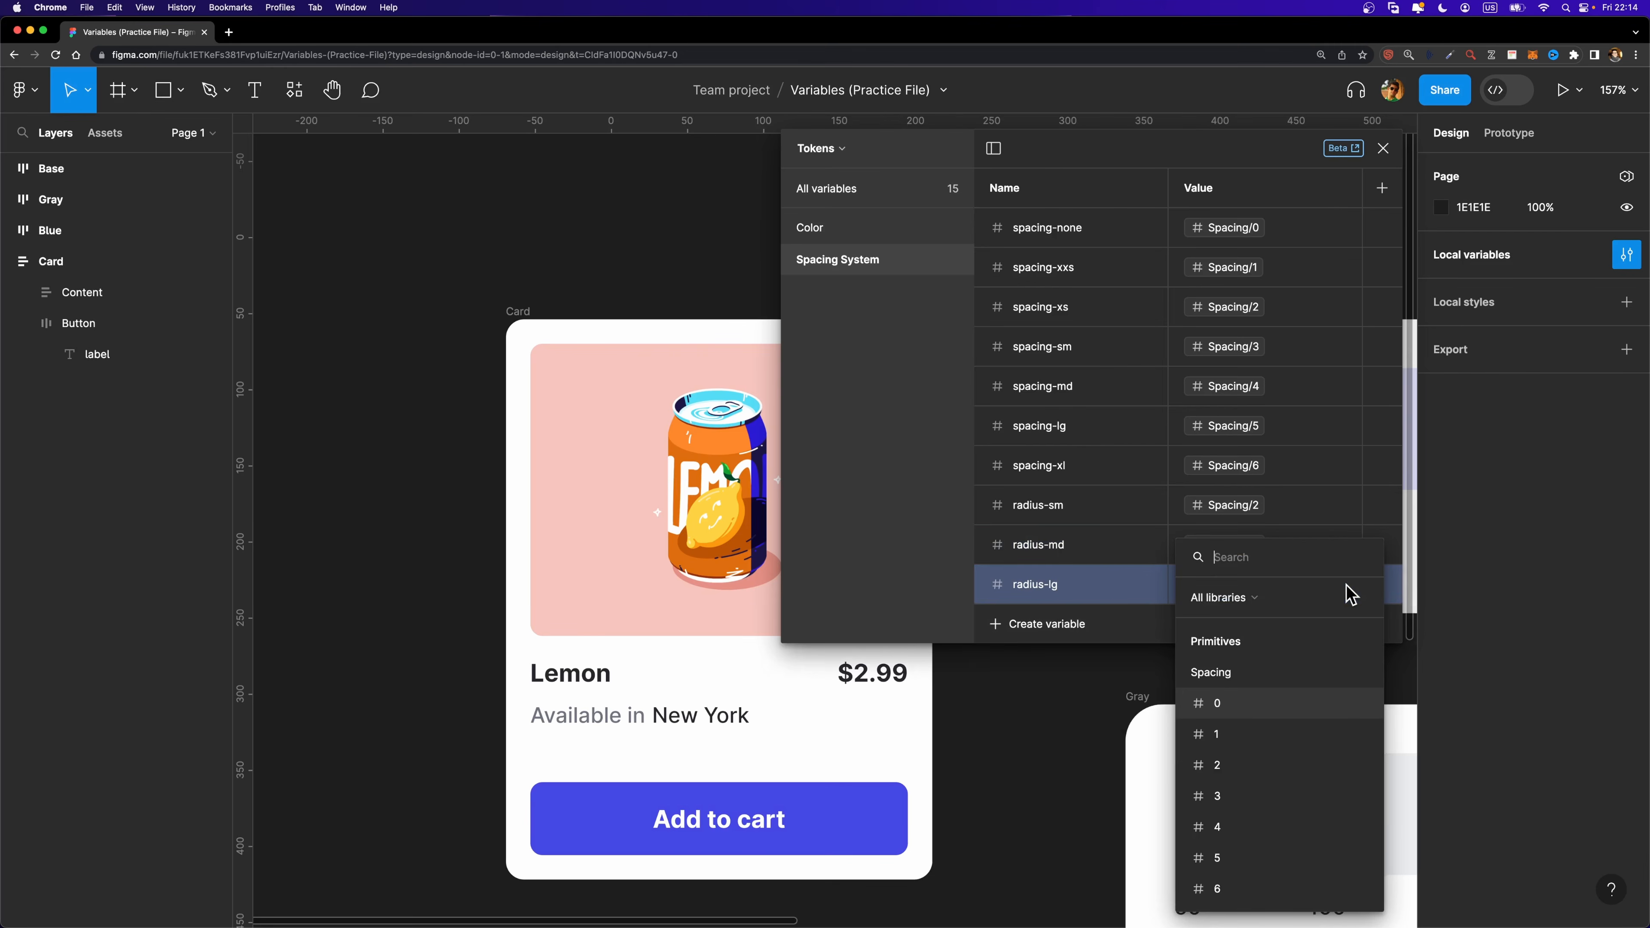
{"action": "left_click", "coordinate": [1243, 826]}
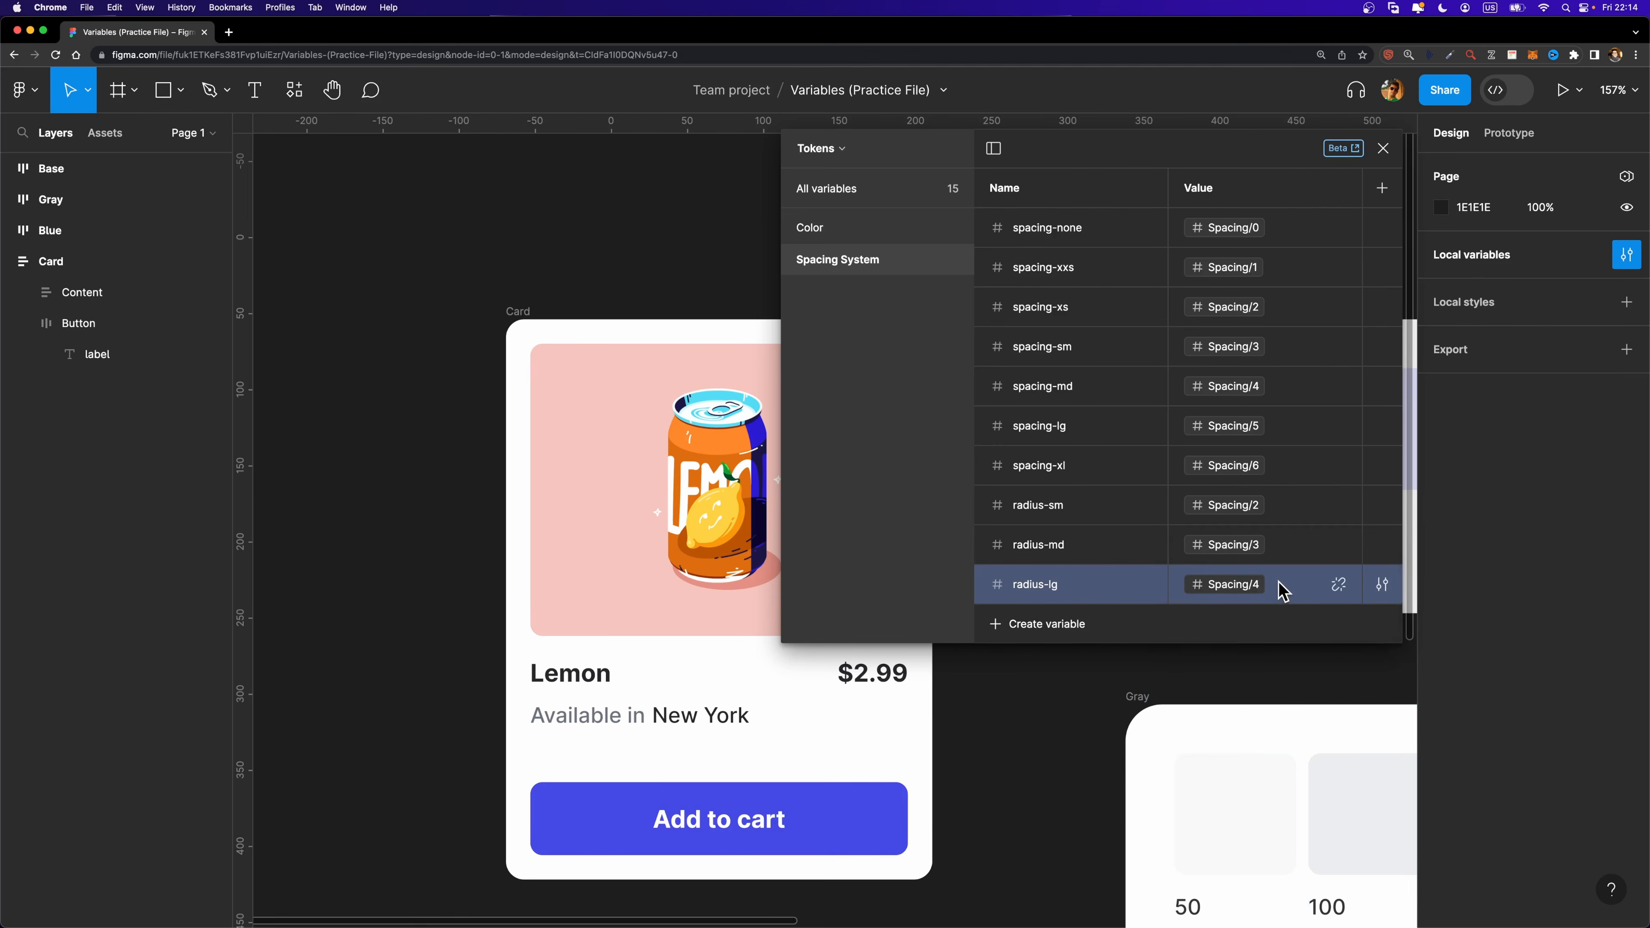
{"action": "key", "text": "Escape"}
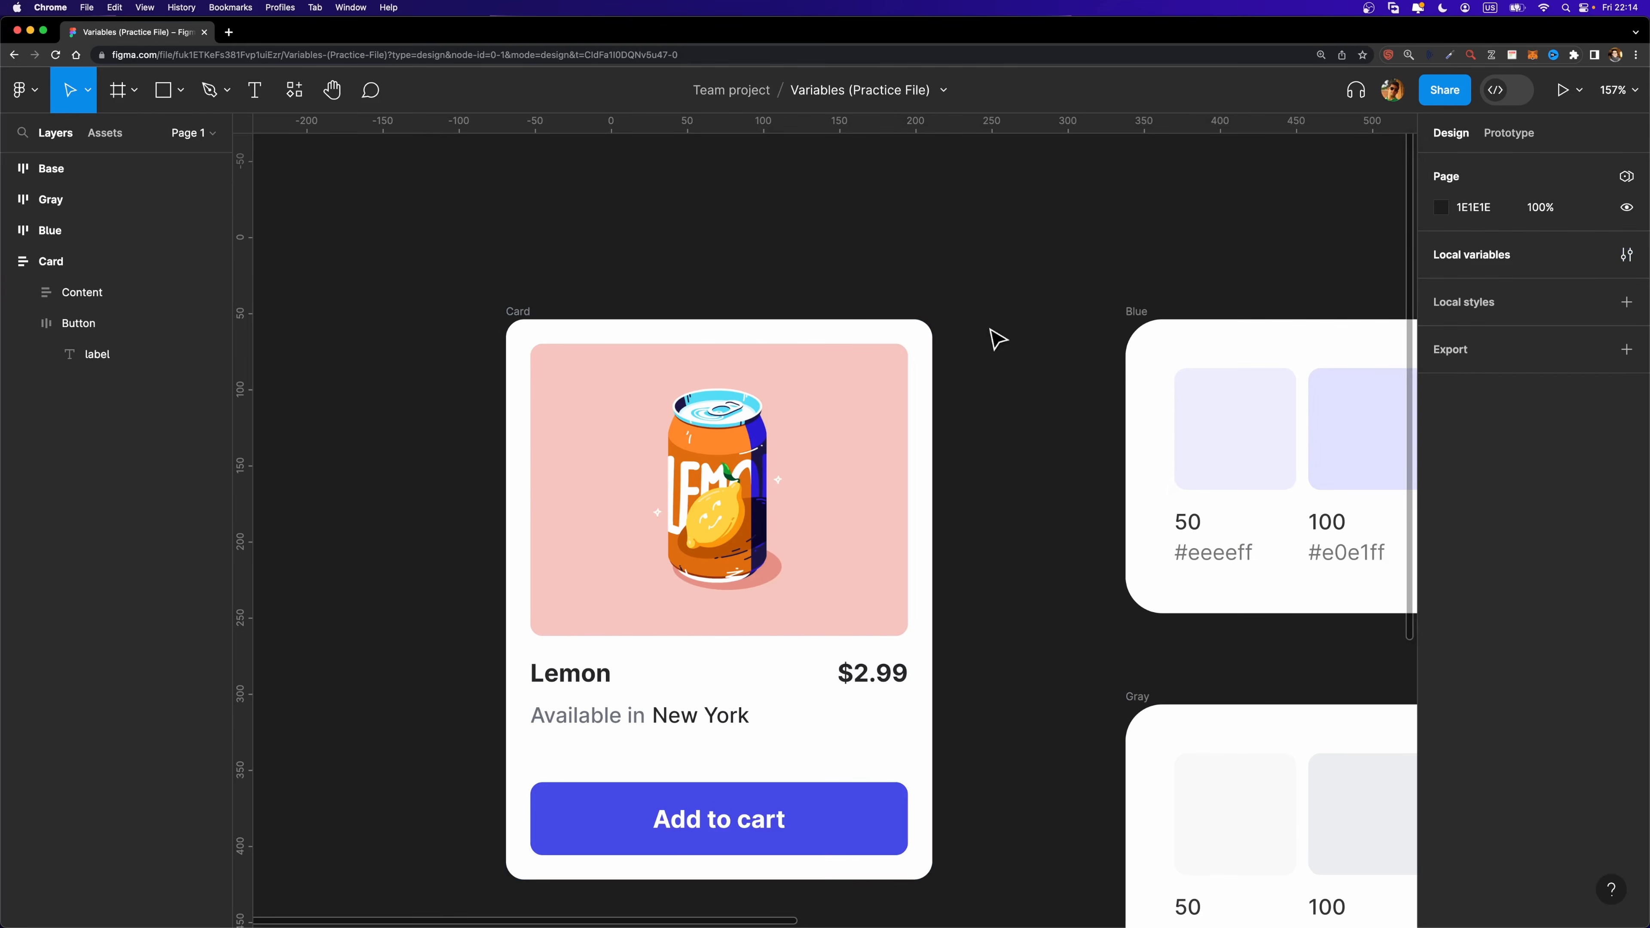
Bind the Card frame's corner radius to the radius-md token.
{"action": "scroll", "coordinate": [994, 351], "scroll_direction": "down", "scroll_amount": 2}
{"action": "left_click", "coordinate": [512, 247]}
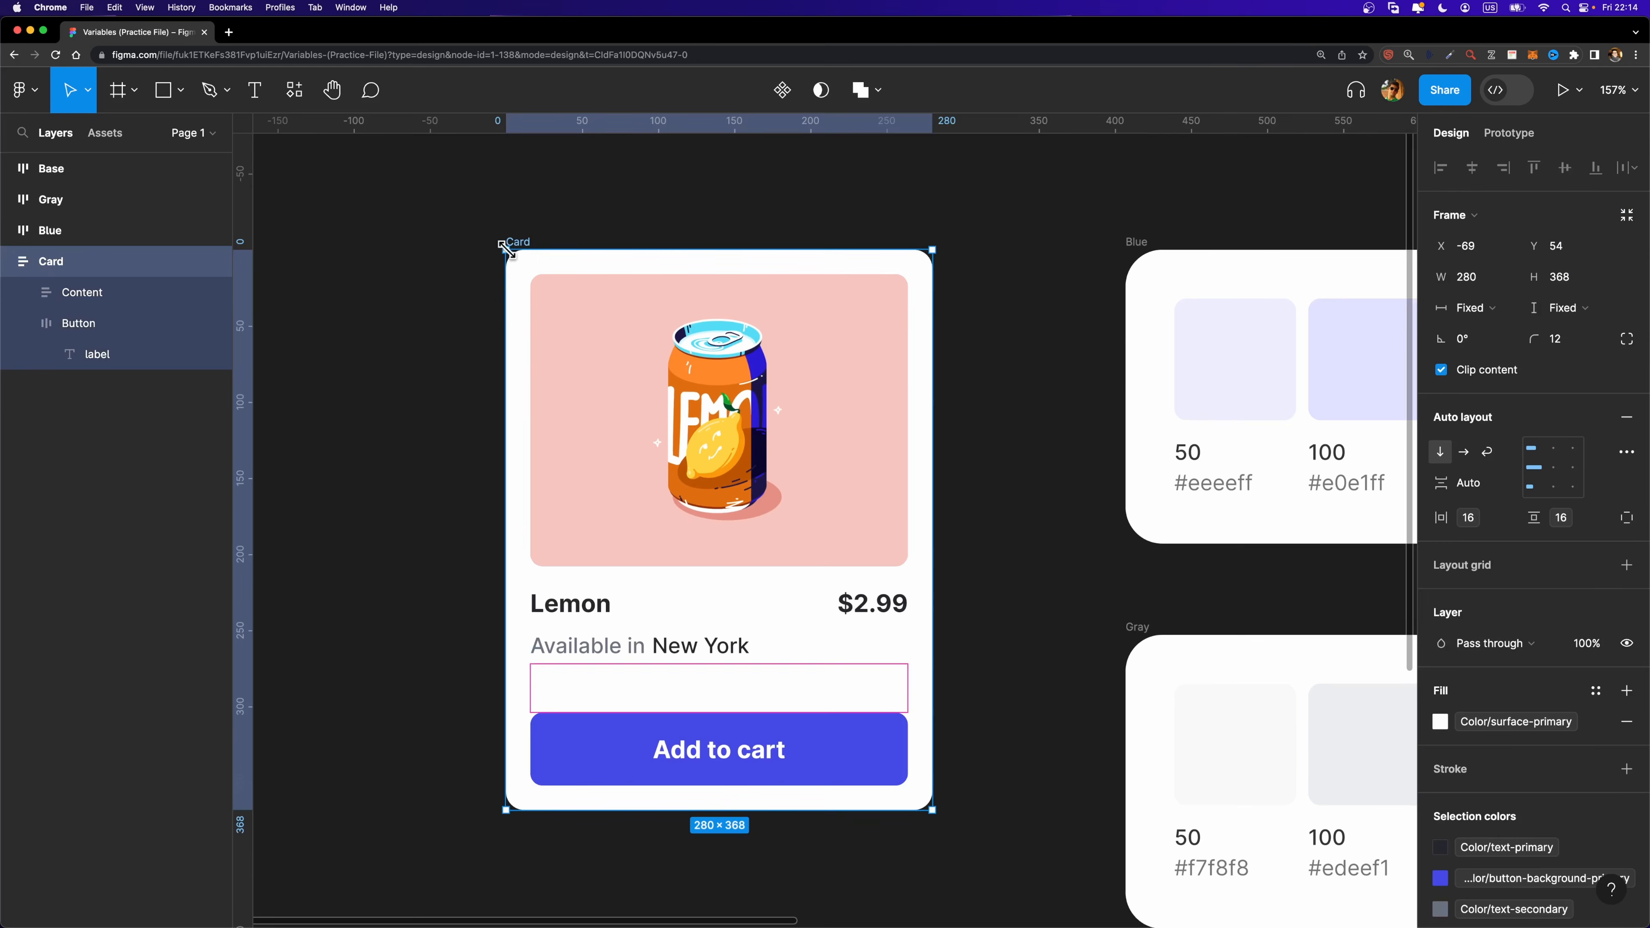
{"action": "mouse_move", "coordinate": [1543, 338]}
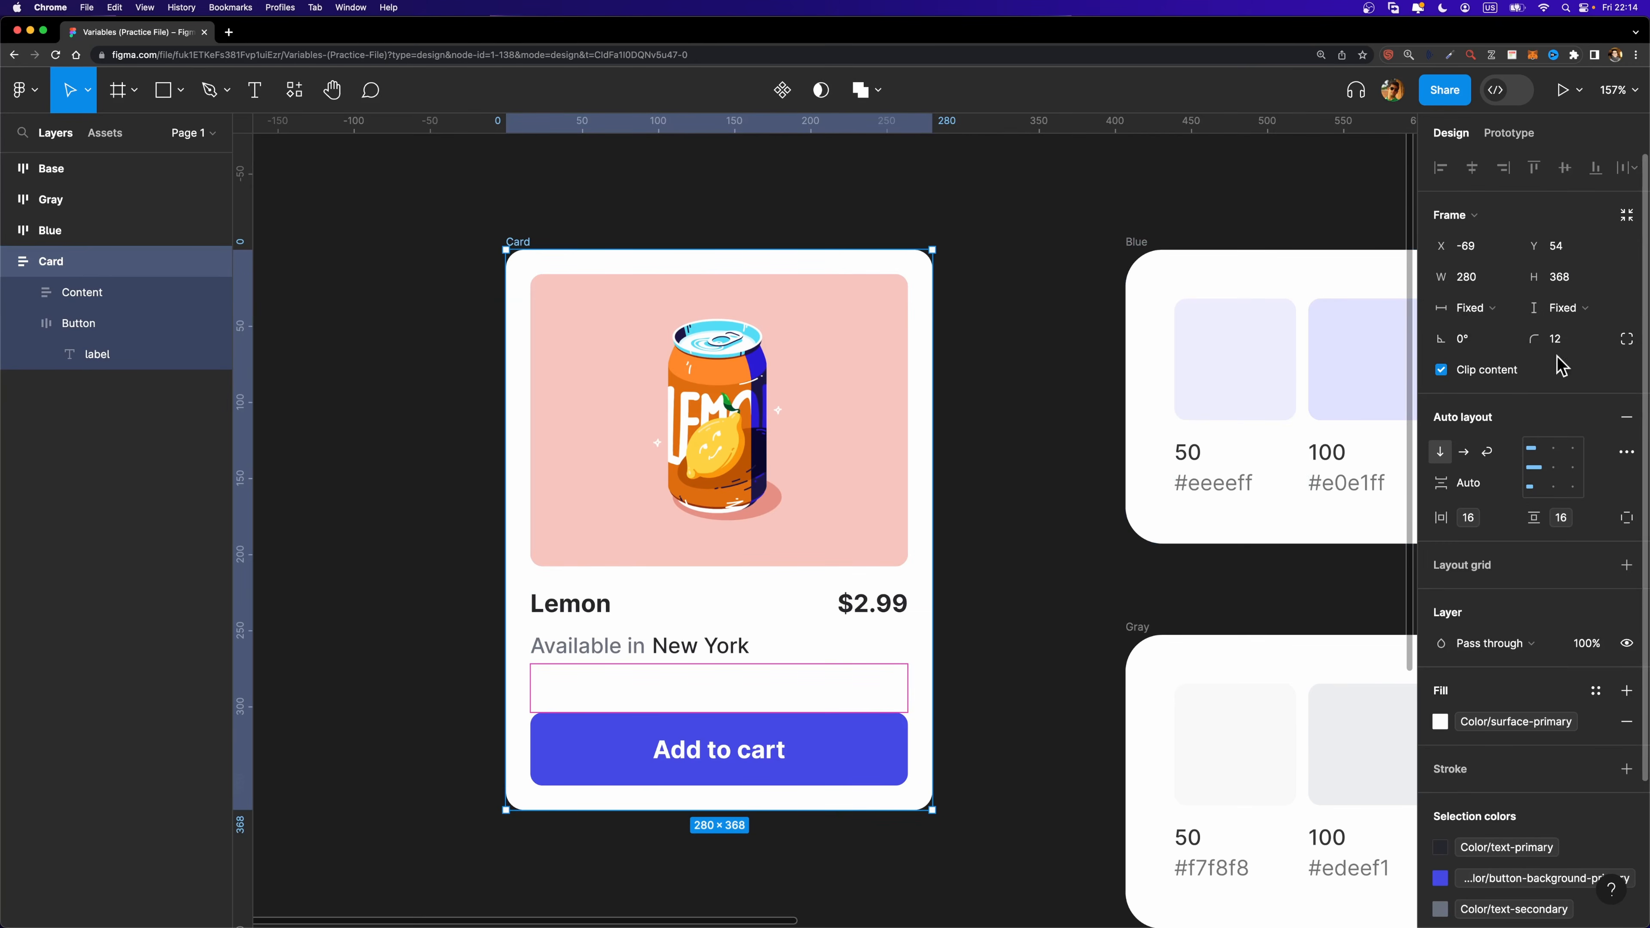
{"action": "left_click", "coordinate": [1600, 339]}
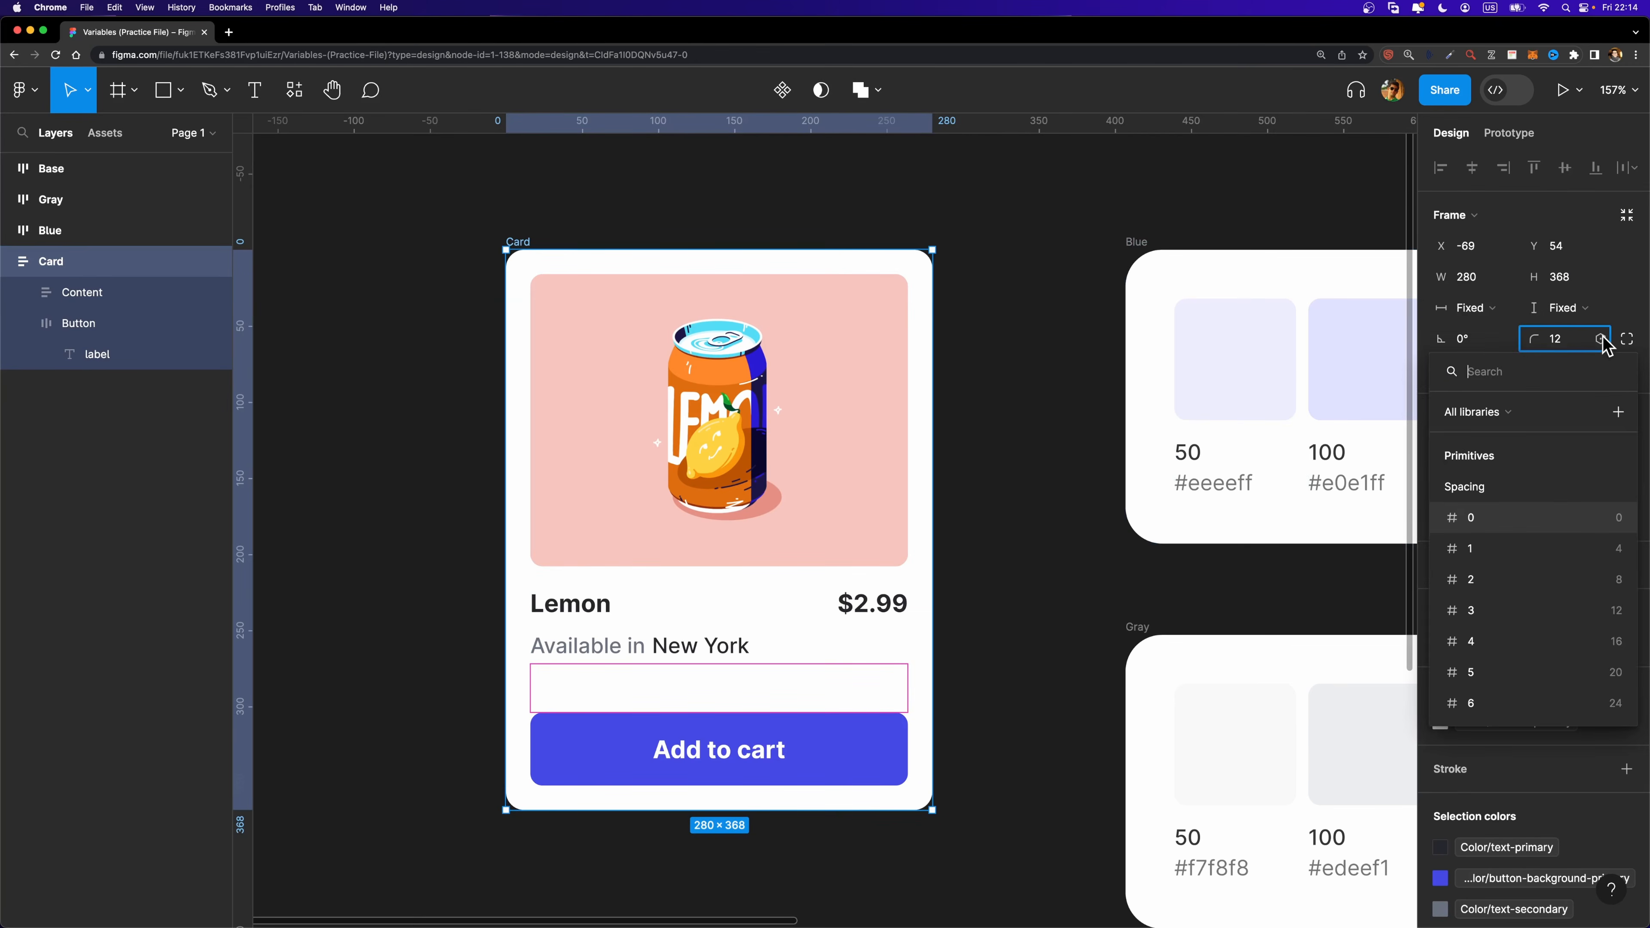
{"action": "scroll", "coordinate": [1538, 572], "scroll_direction": "down", "scroll_amount": 5}
{"action": "scroll", "coordinate": [1538, 526], "scroll_direction": "up", "scroll_amount": 2}
{"action": "scroll", "coordinate": [1513, 520], "scroll_direction": "down", "scroll_amount": 3}
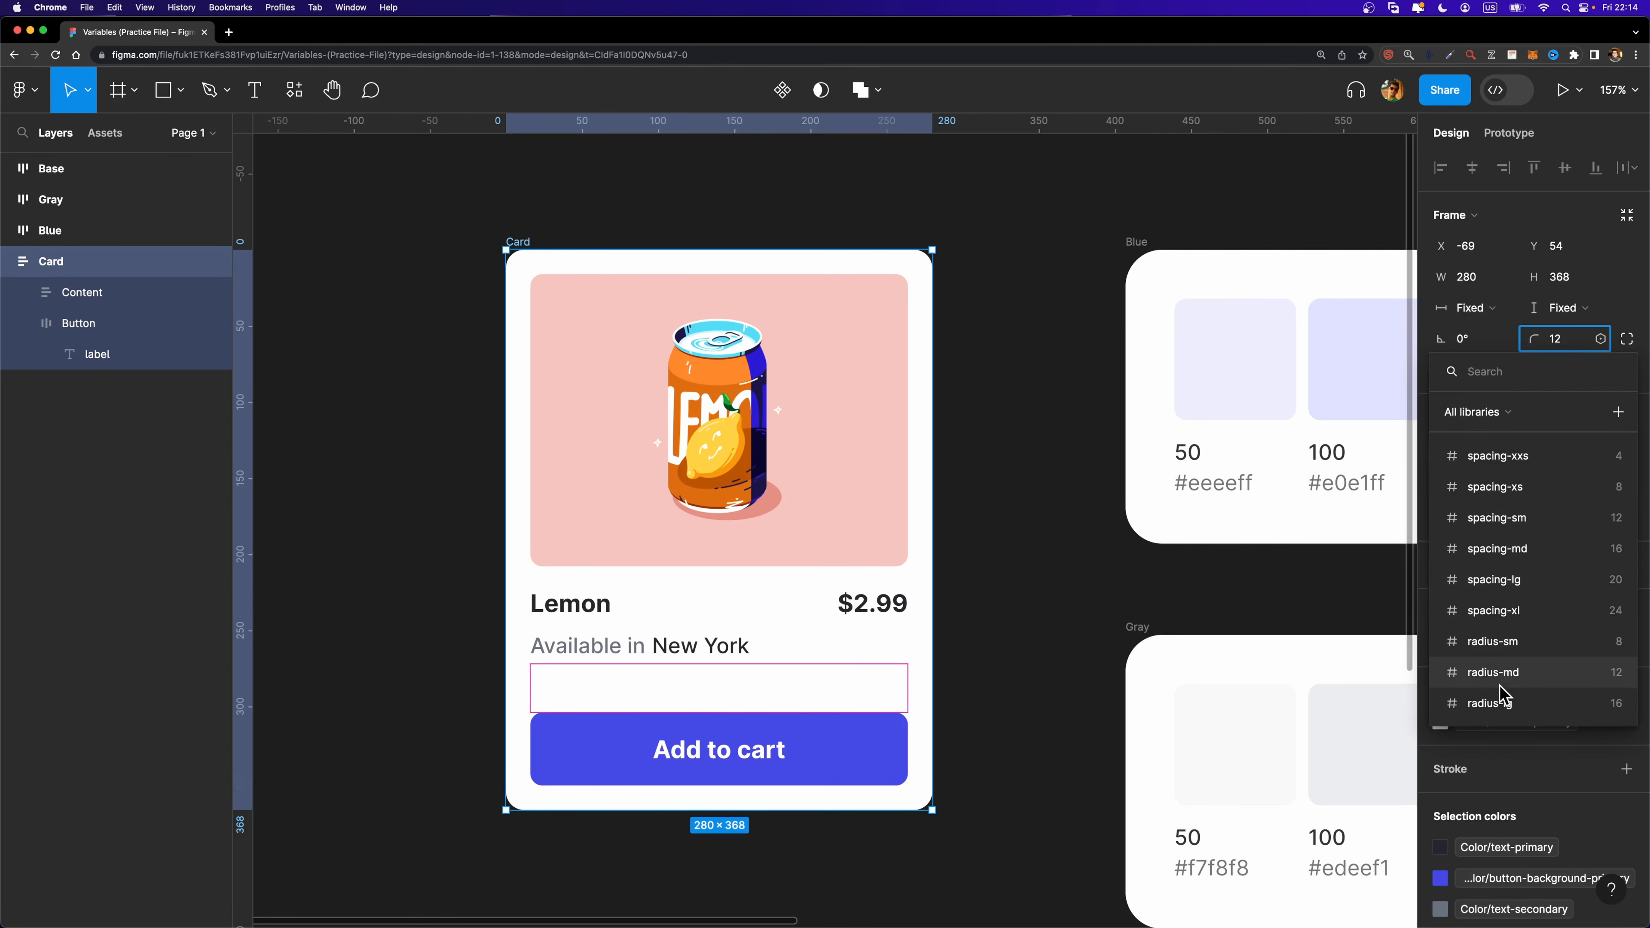
{"action": "left_click", "coordinate": [1492, 673]}
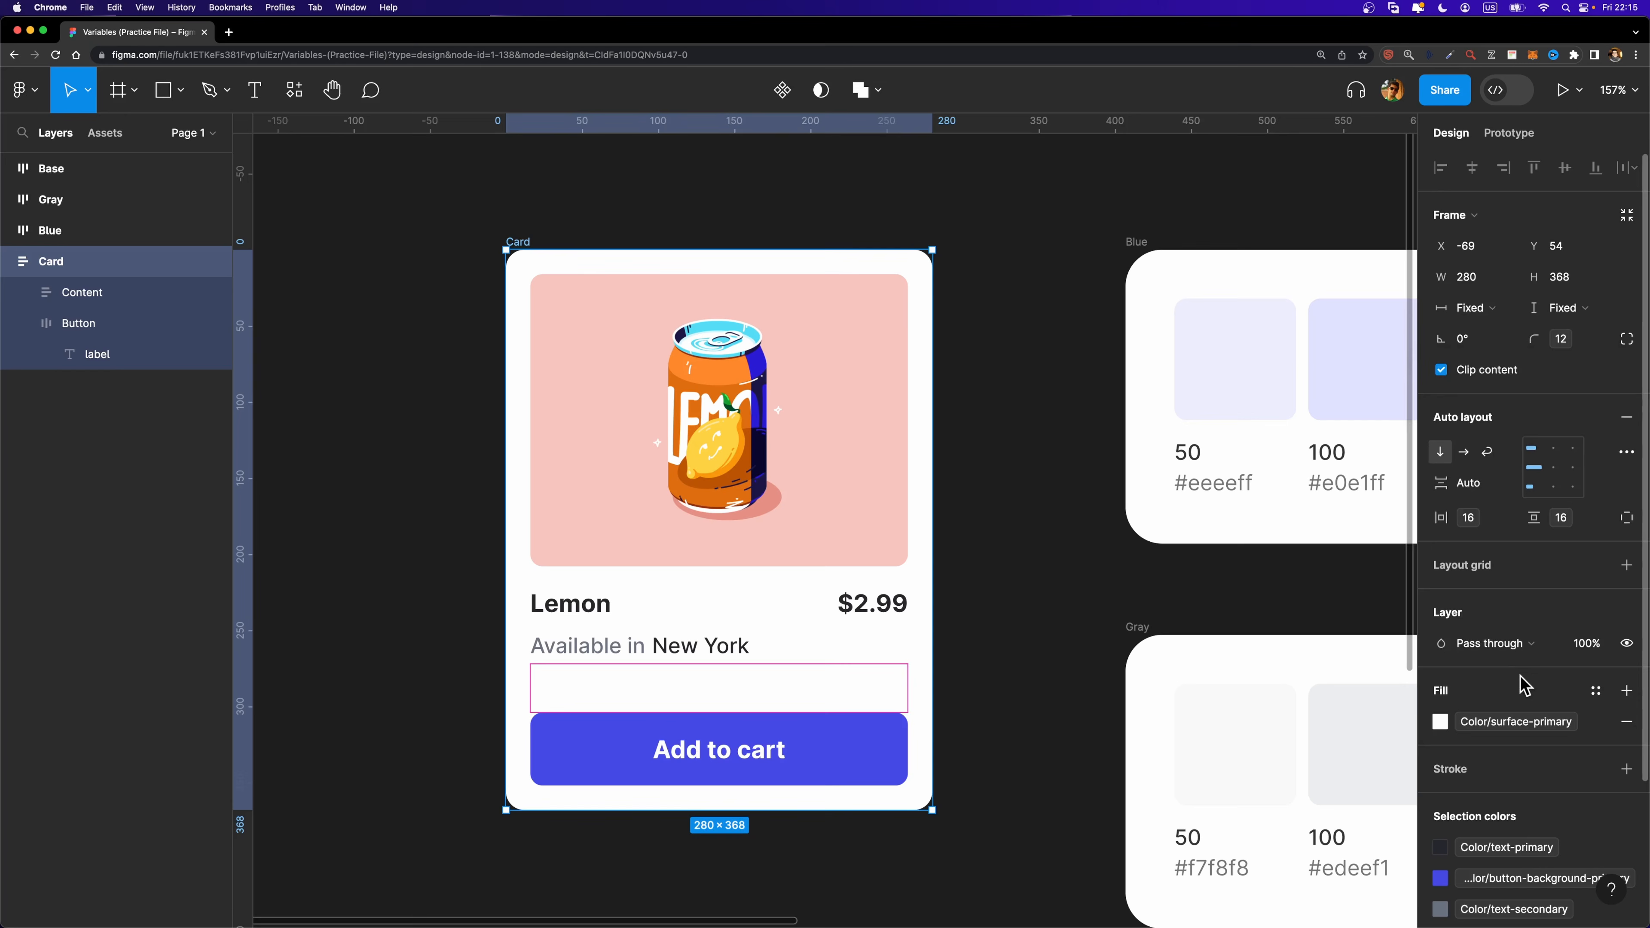
Bind the corner radius of the img placeholder layer to the radius-sm token.
{"action": "double_click", "coordinate": [665, 358]}
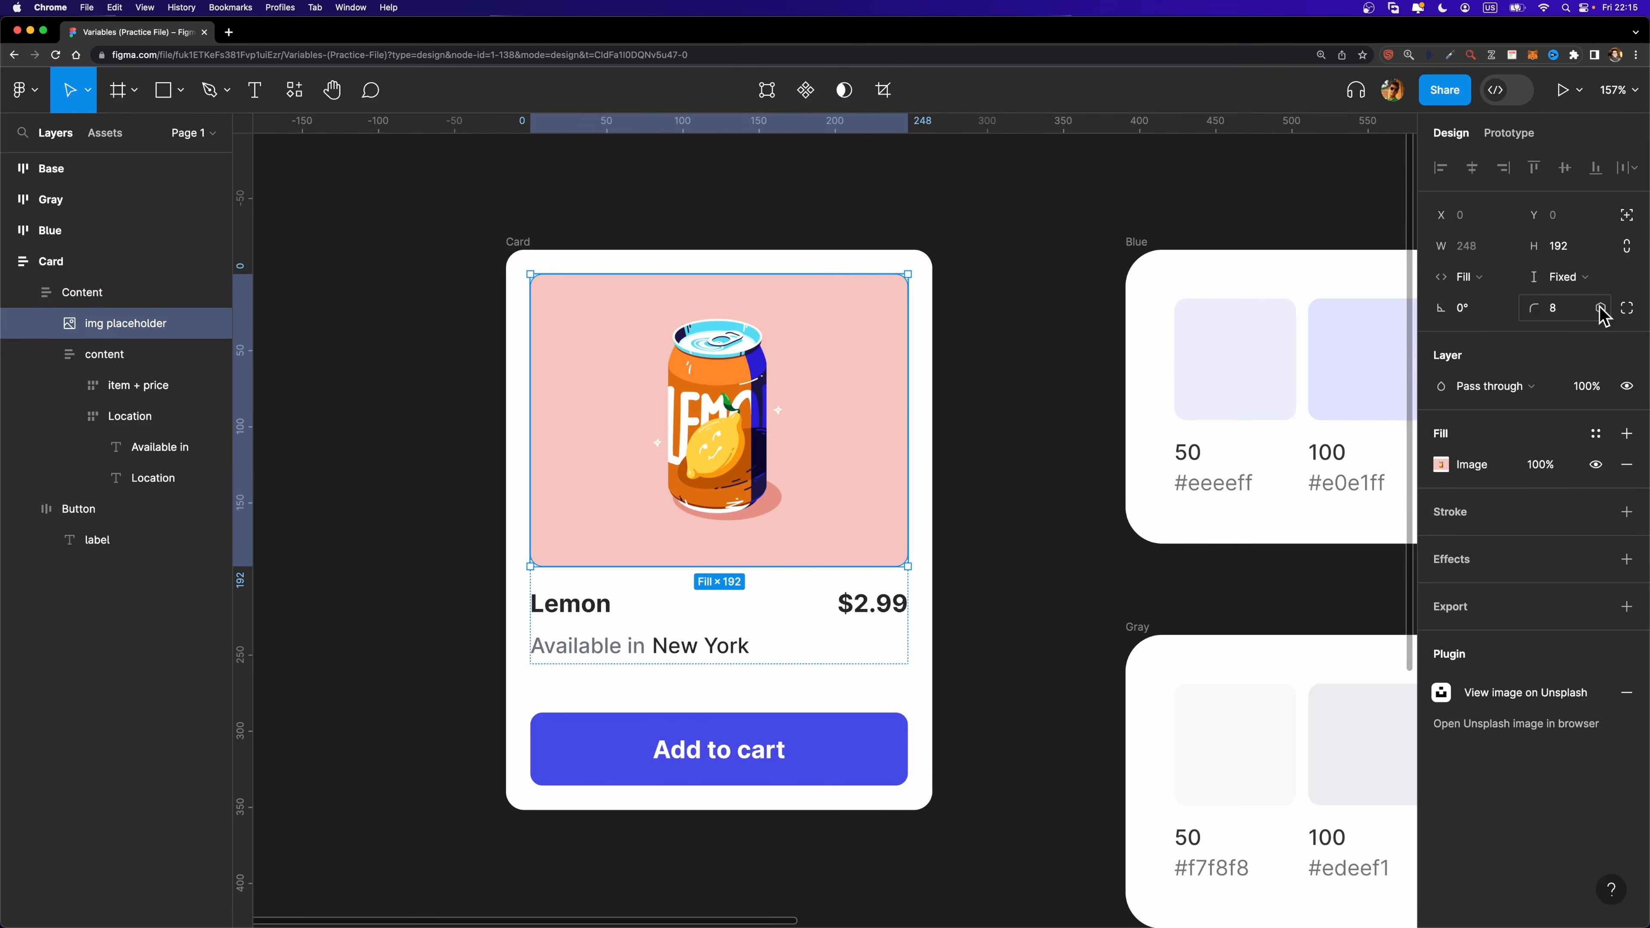
{"action": "left_click", "coordinate": [1600, 307]}
{"action": "scroll", "coordinate": [1534, 611], "scroll_direction": "down", "scroll_amount": 5}
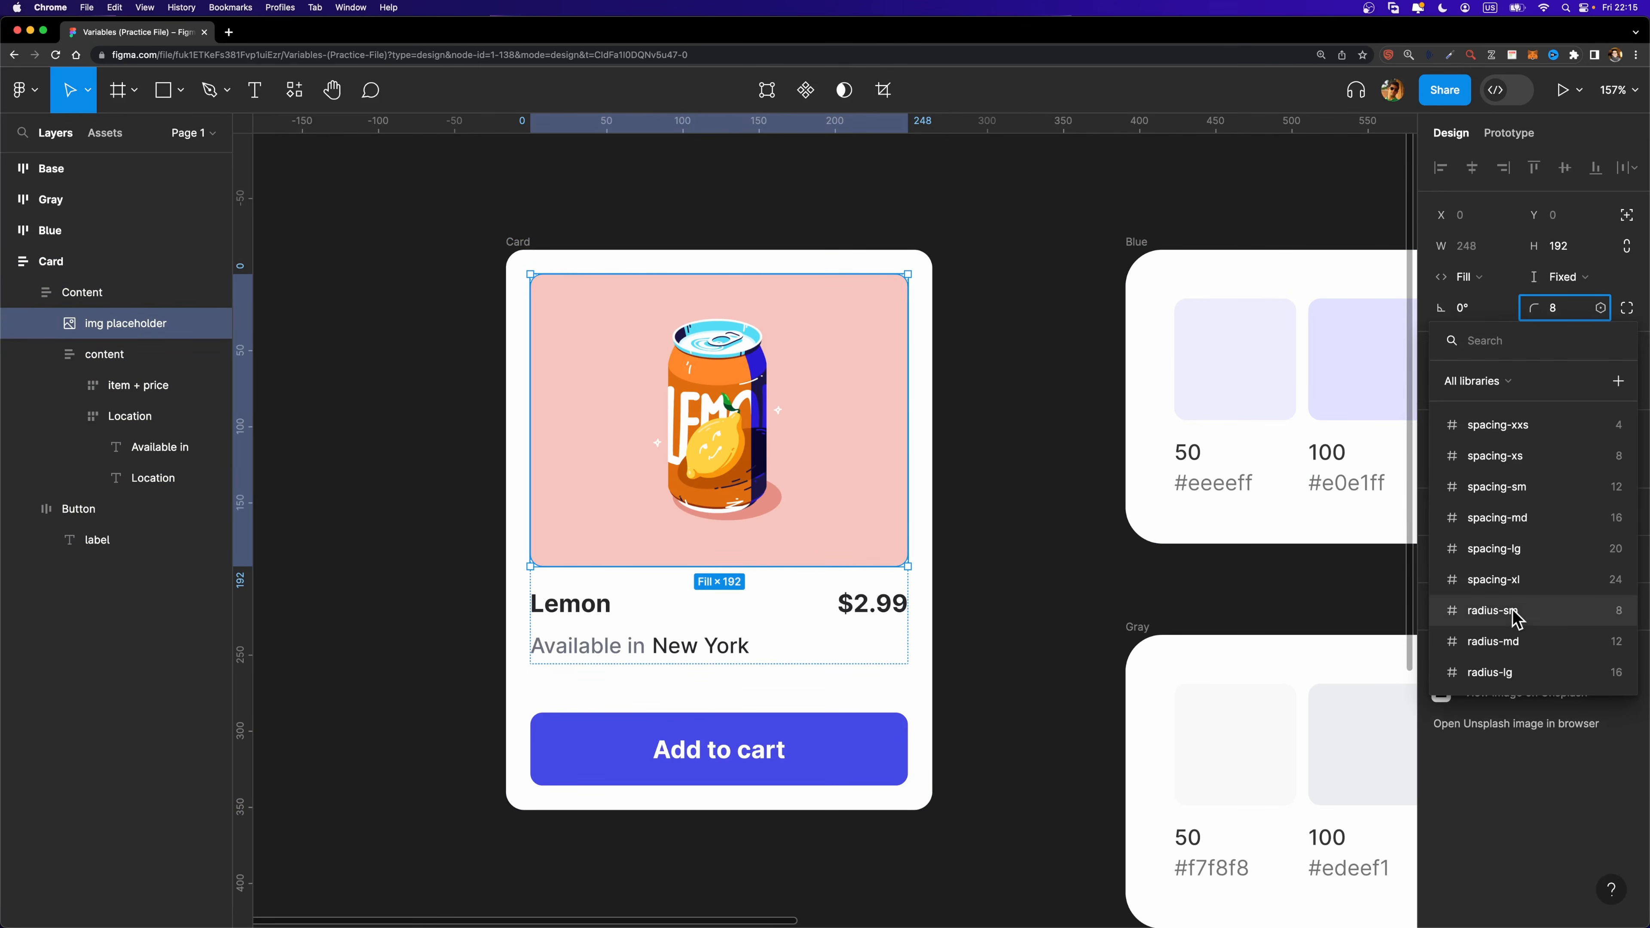
{"action": "left_click", "coordinate": [1523, 614]}
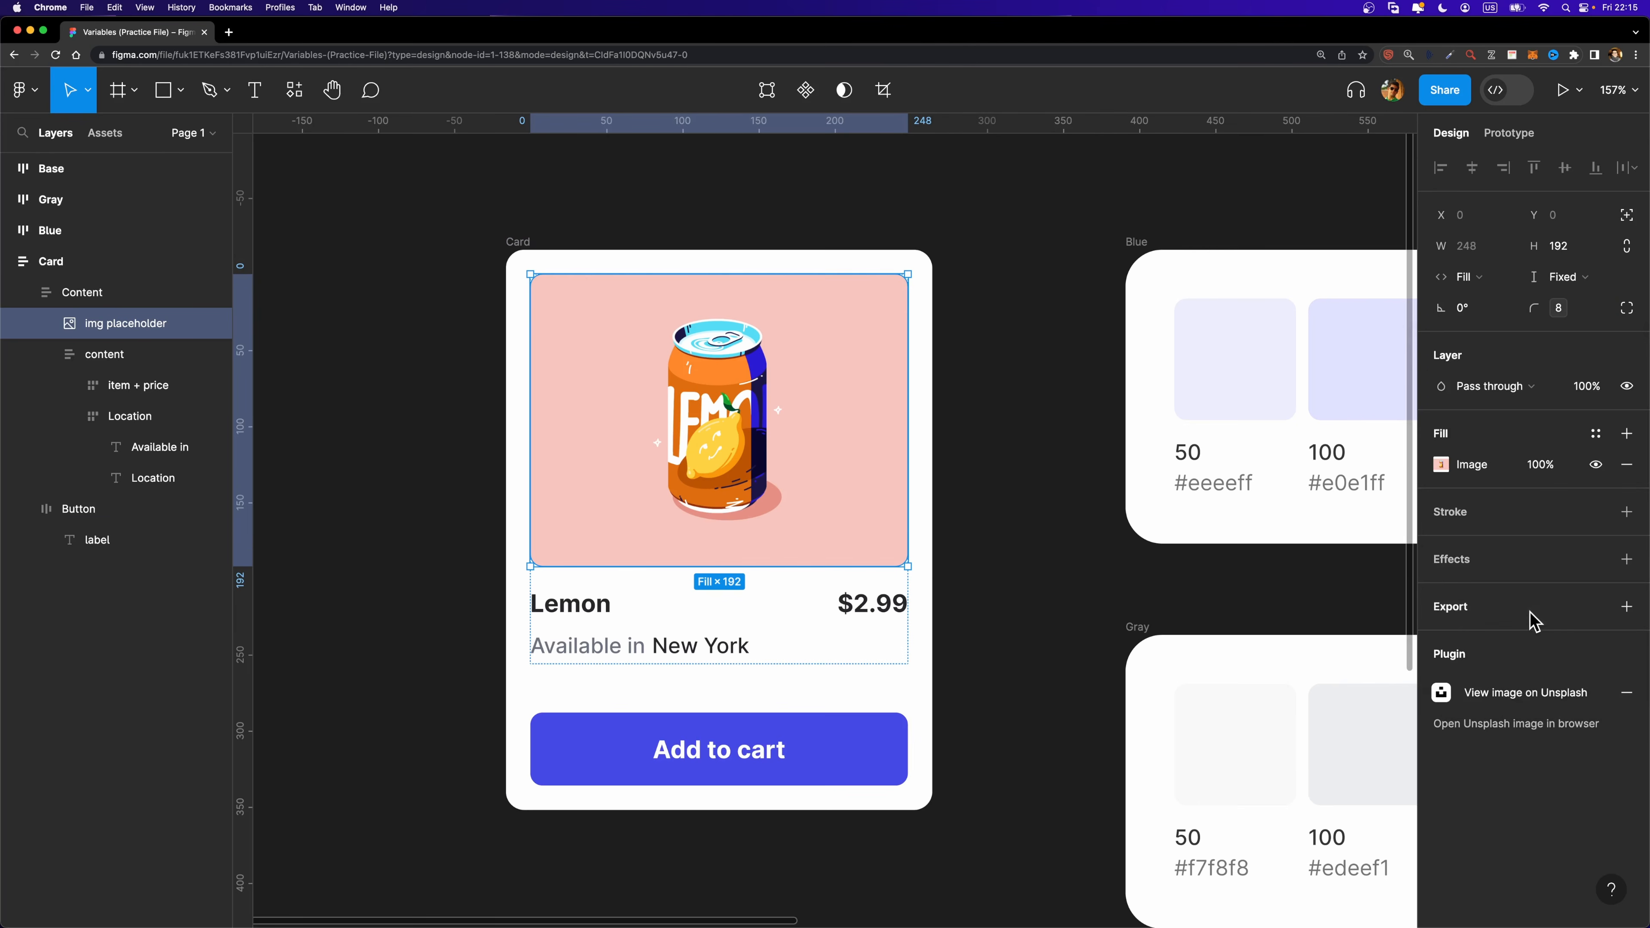
Bind the Button frame's corner radius to the radius-sm token and deselect the frame.
{"action": "left_click", "coordinate": [891, 750]}
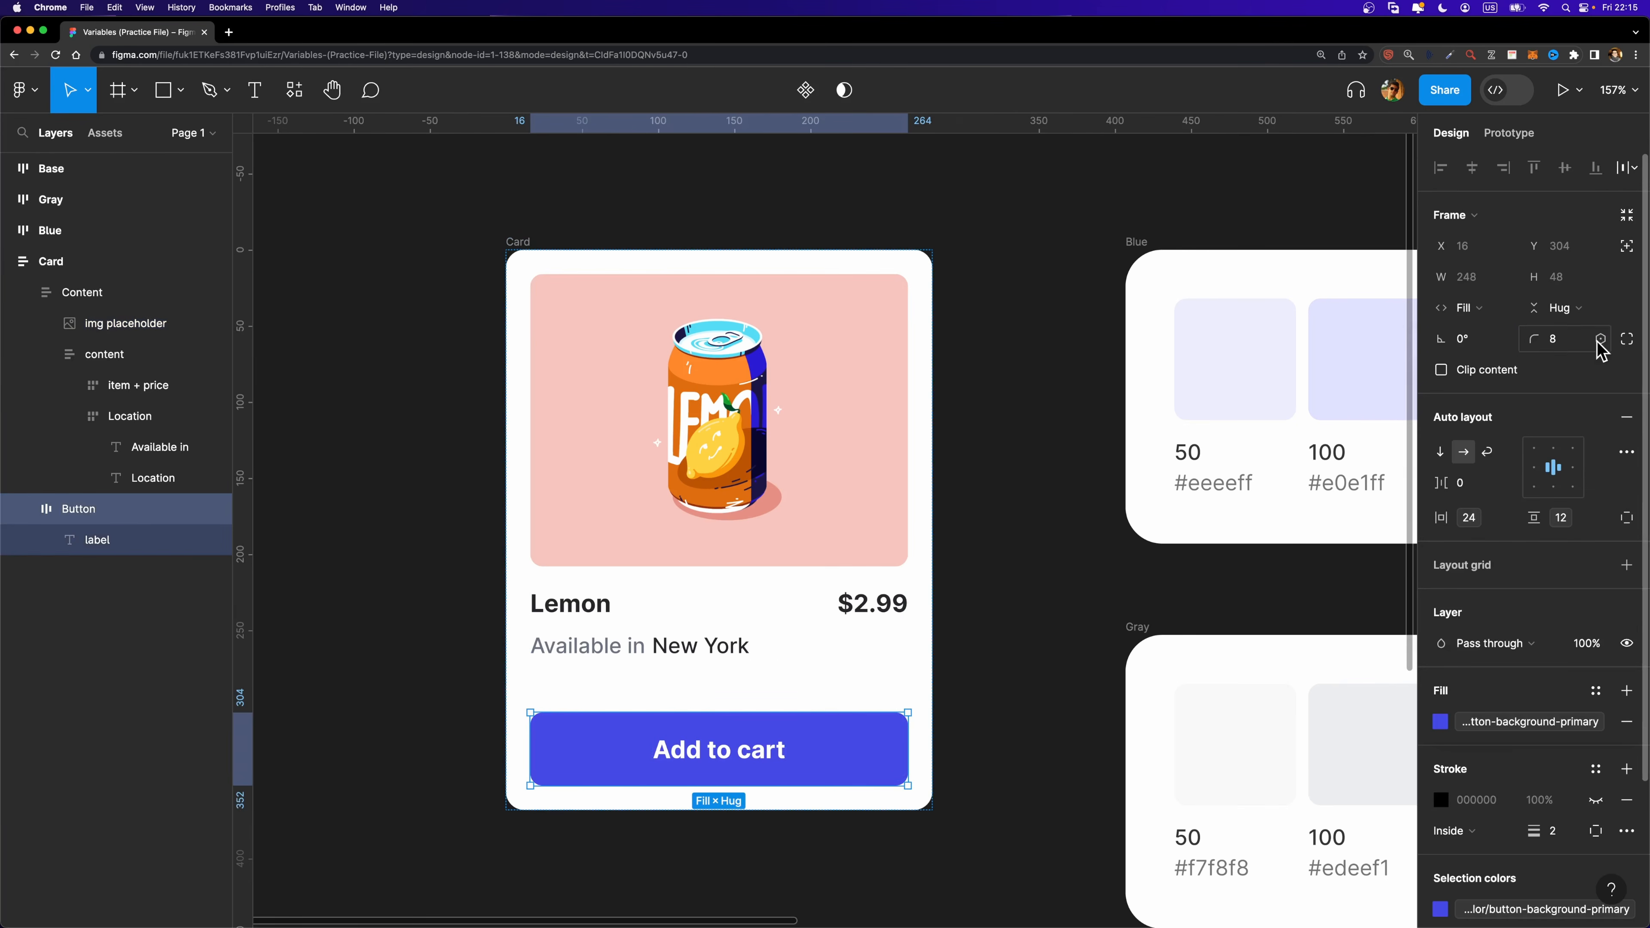
{"action": "left_click", "coordinate": [1598, 340]}
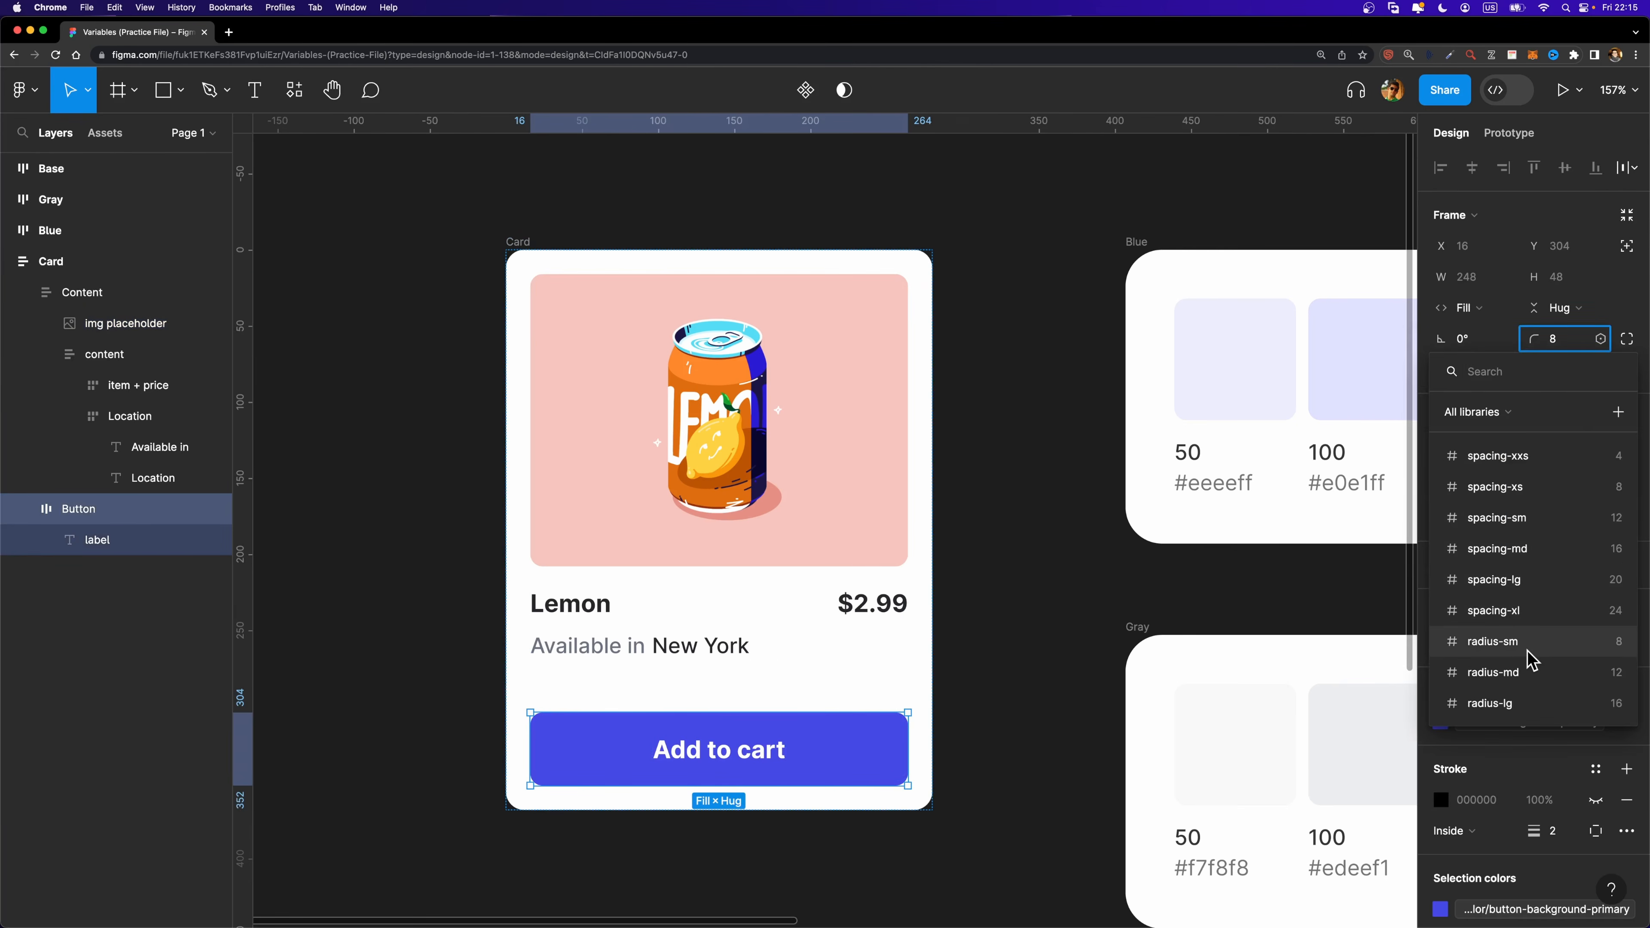
{"action": "left_click", "coordinate": [1013, 390]}
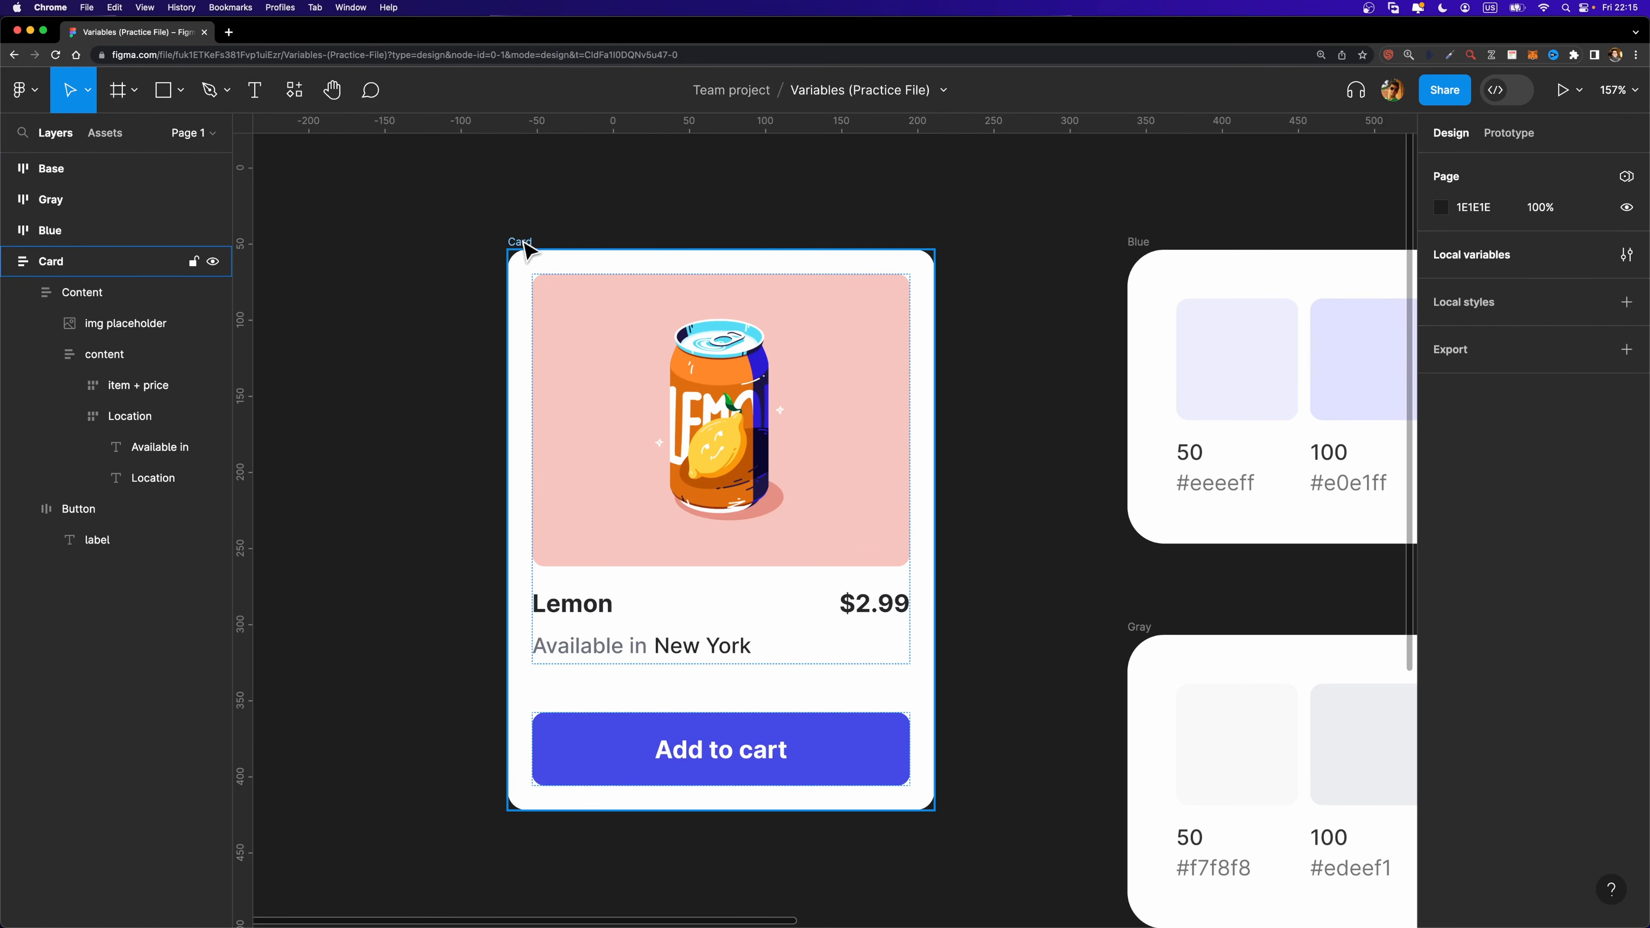
Change the alias of the button-background-primary variable in the Tokens collection to Color/Blue/Blue-700.
{"action": "scroll", "coordinate": [792, 626], "scroll_direction": "down", "scroll_amount": 2}
{"action": "left_click", "coordinate": [771, 721]}
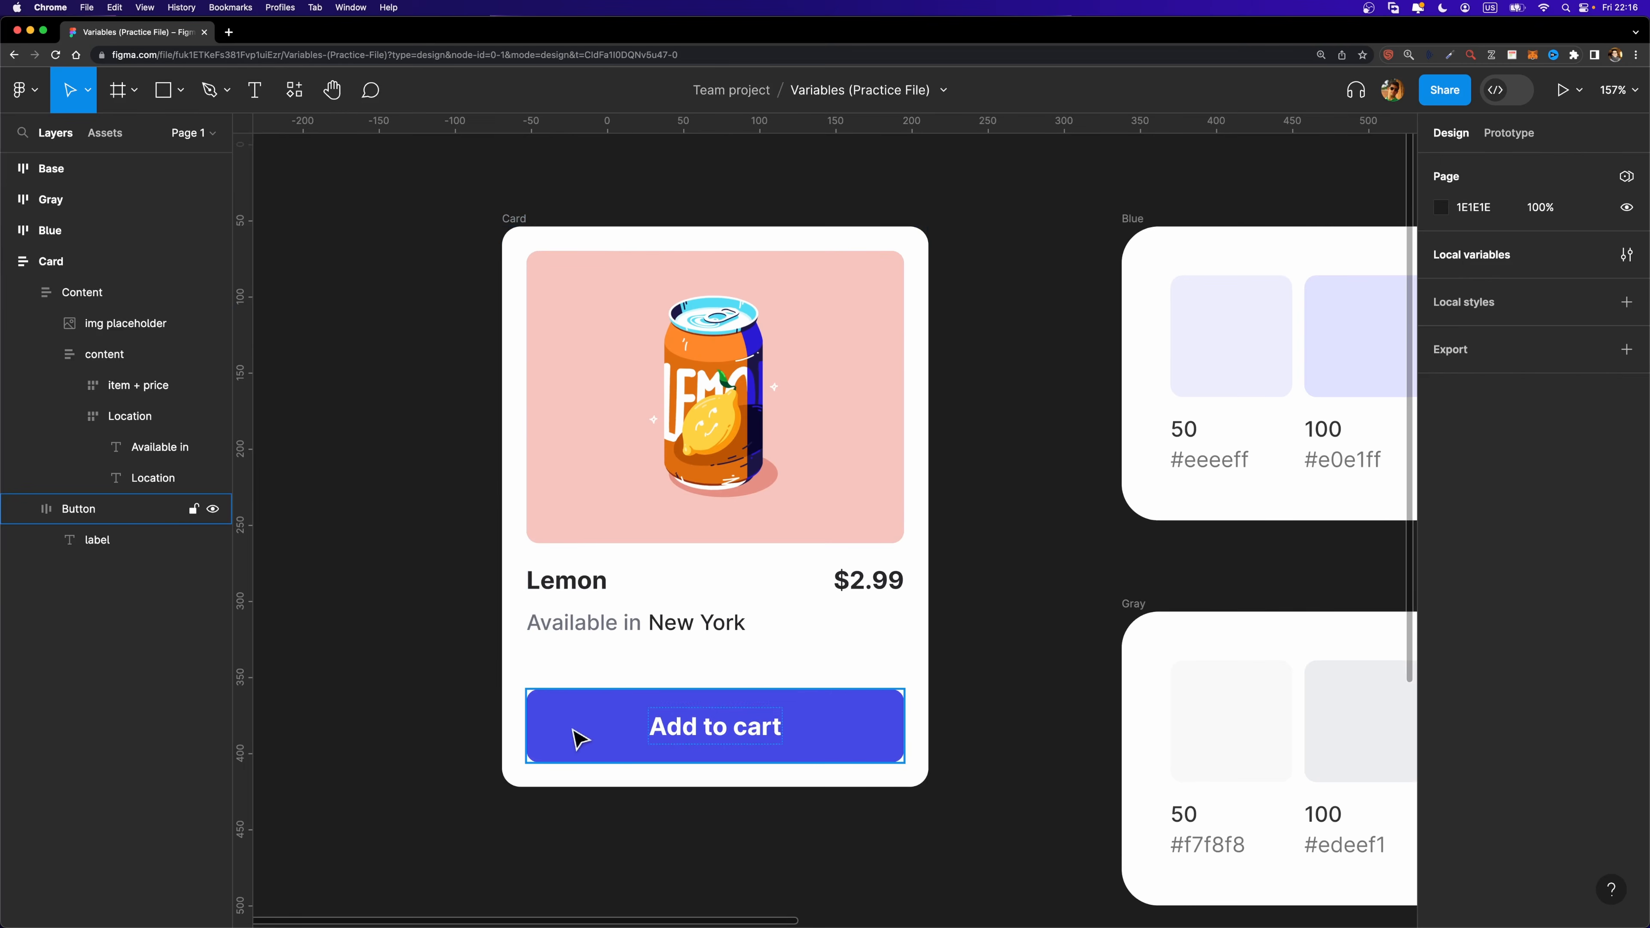
{"action": "scroll", "coordinate": [1030, 582], "scroll_direction": "right", "scroll_amount": 1}
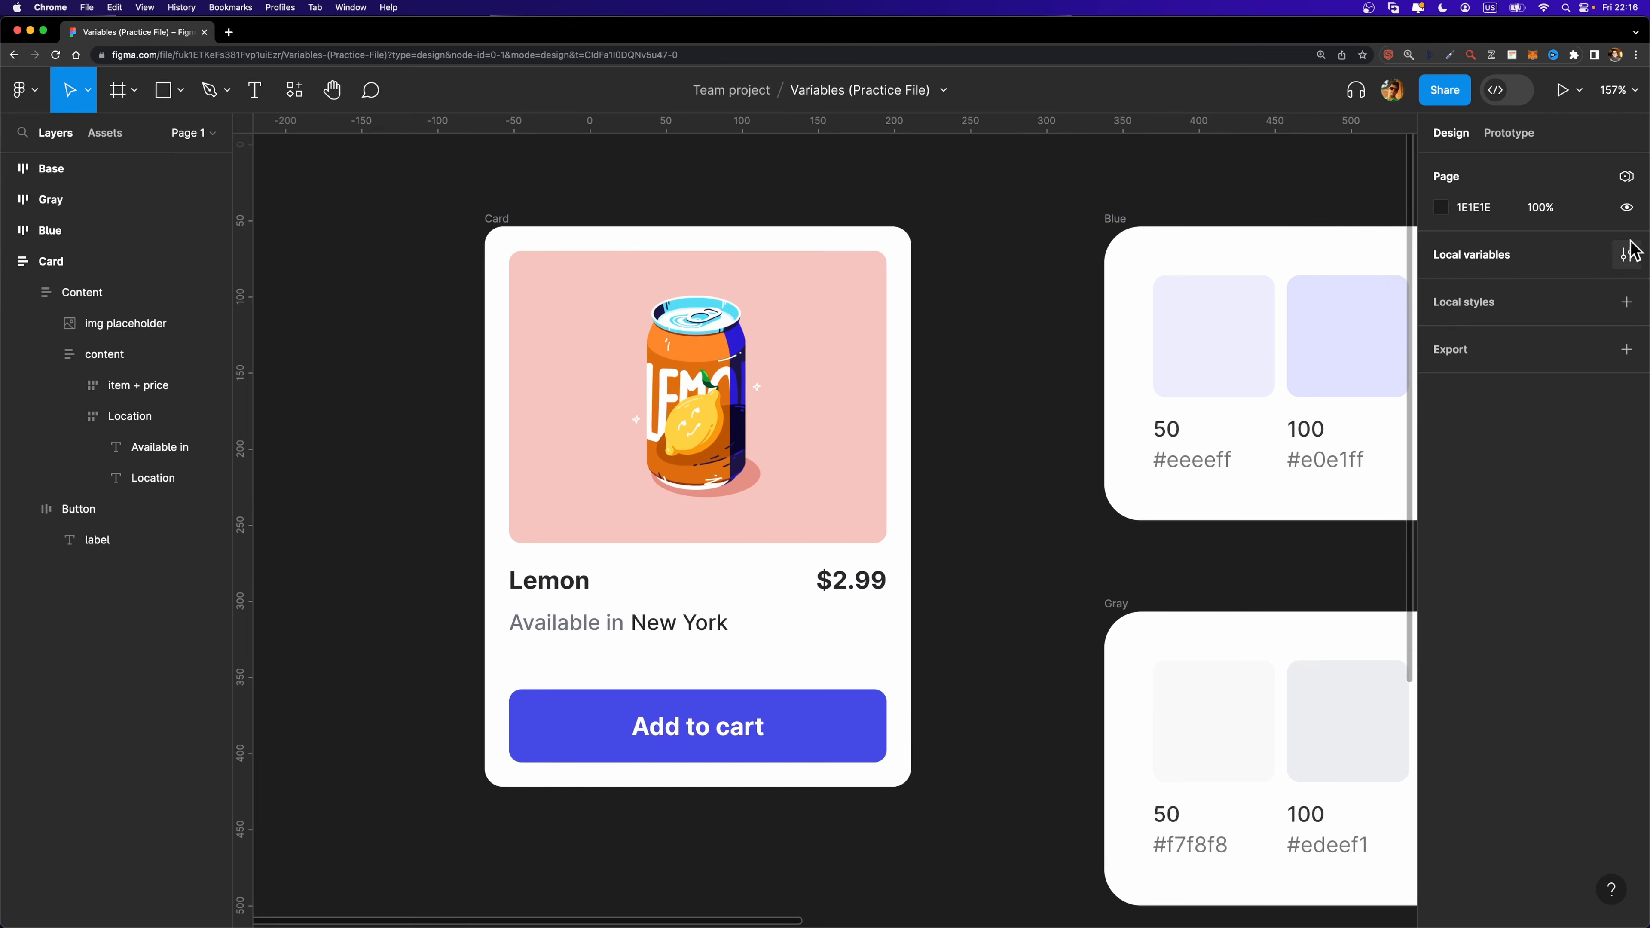
{"action": "left_click", "coordinate": [1626, 256]}
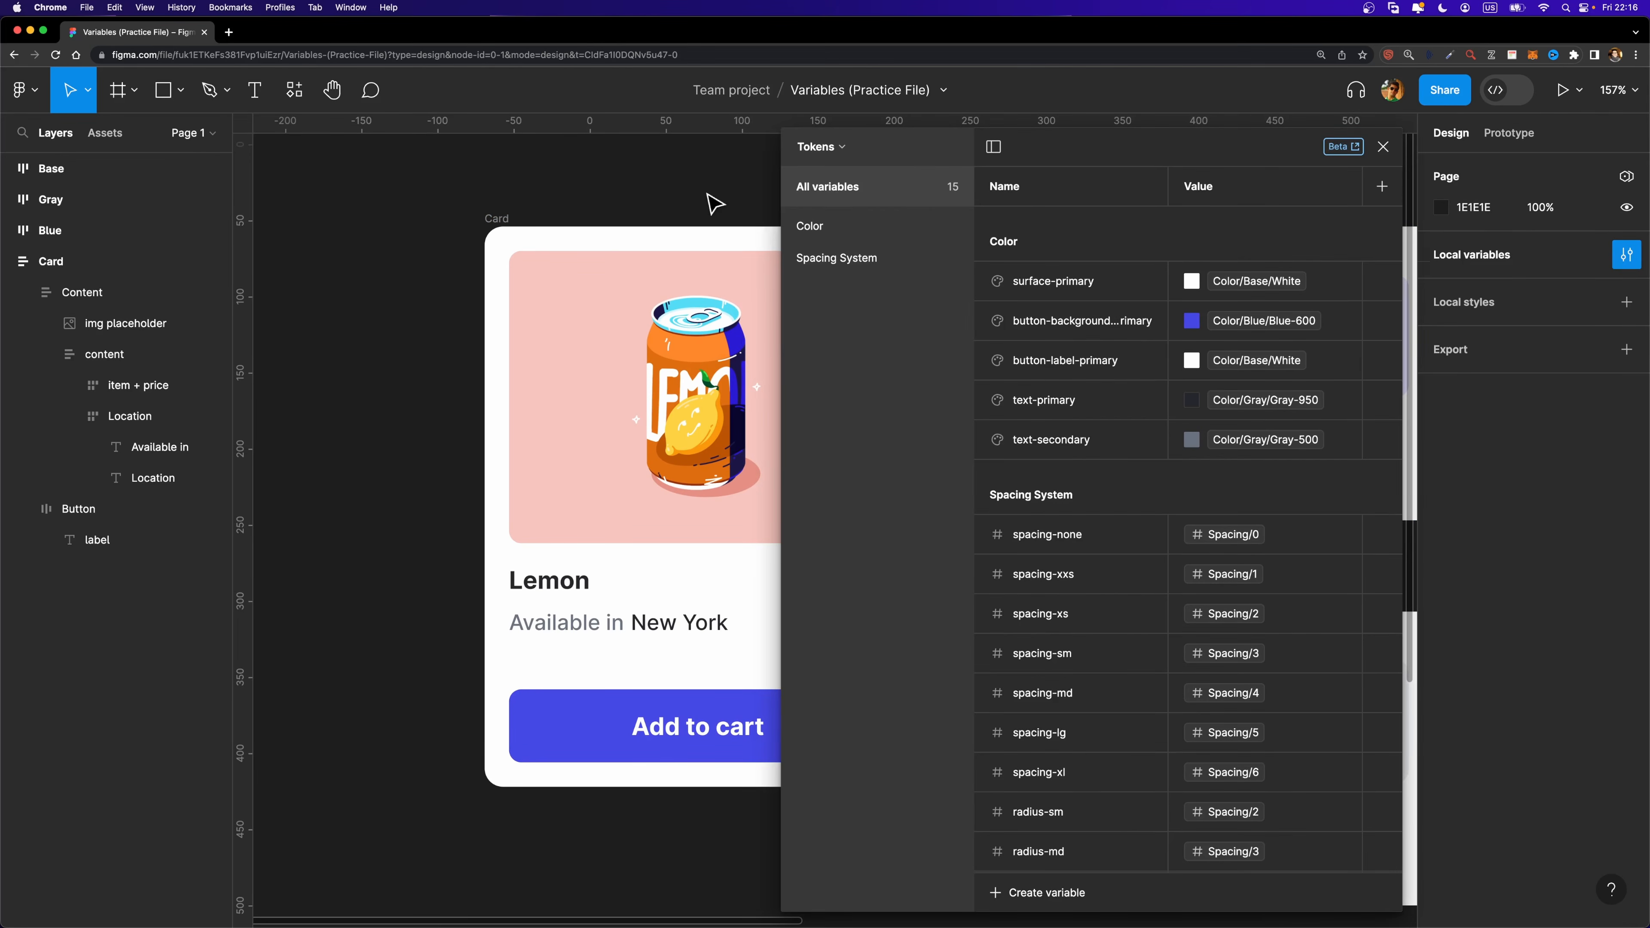
{"action": "scroll", "coordinate": [715, 203], "scroll_direction": "right", "scroll_amount": 5}
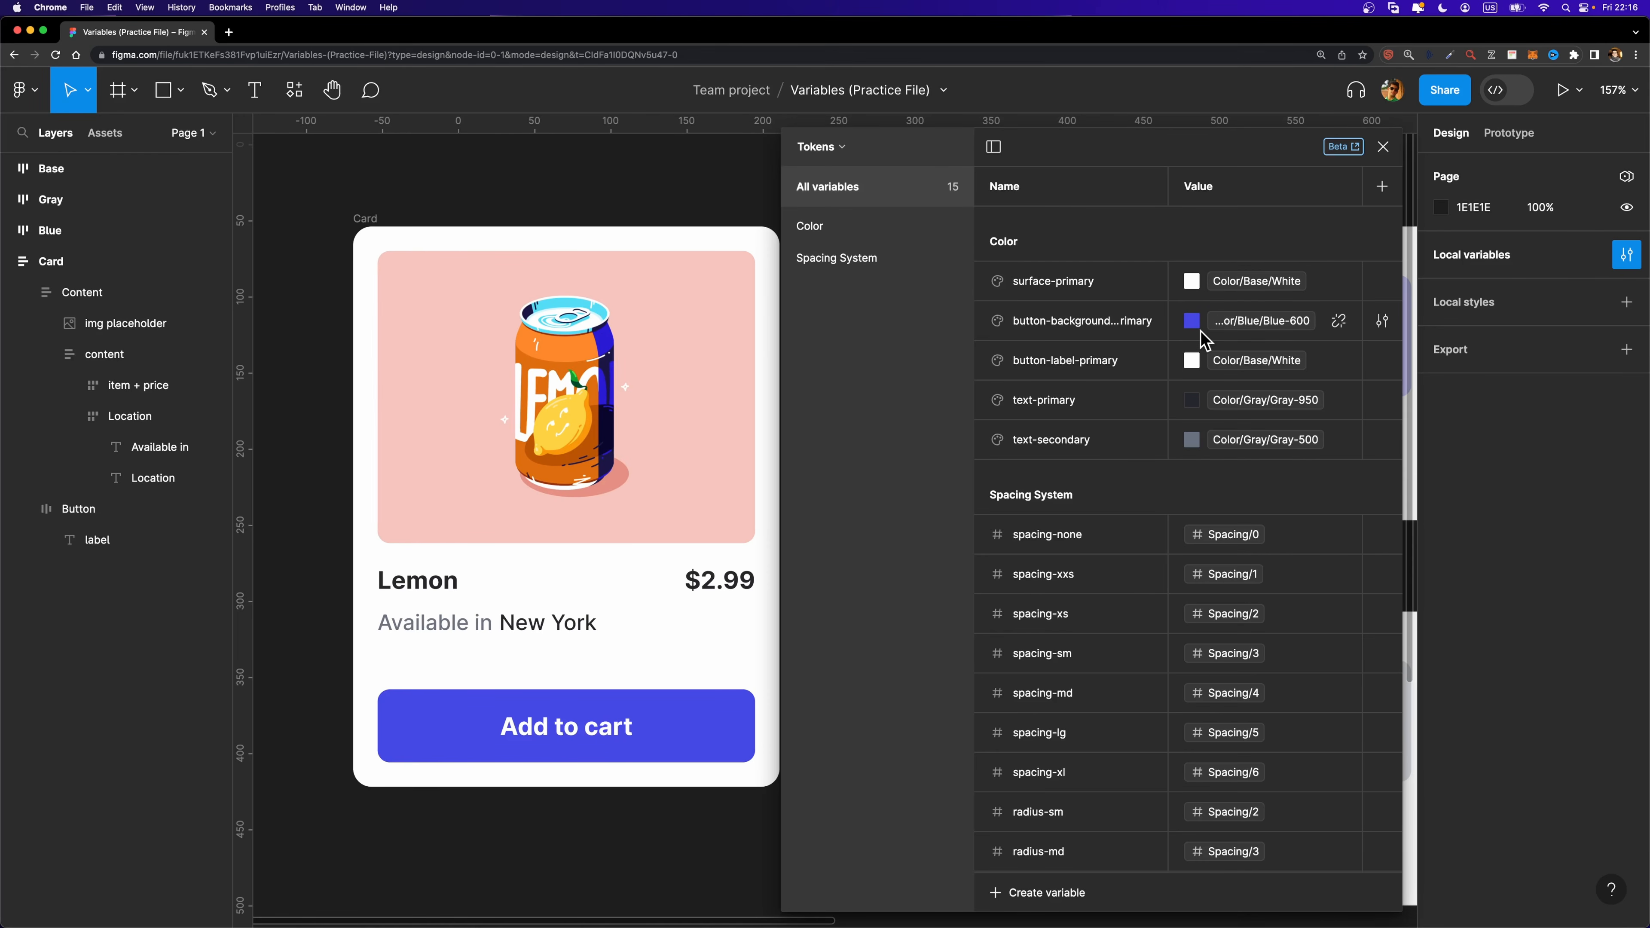
{"action": "left_click", "coordinate": [1225, 325]}
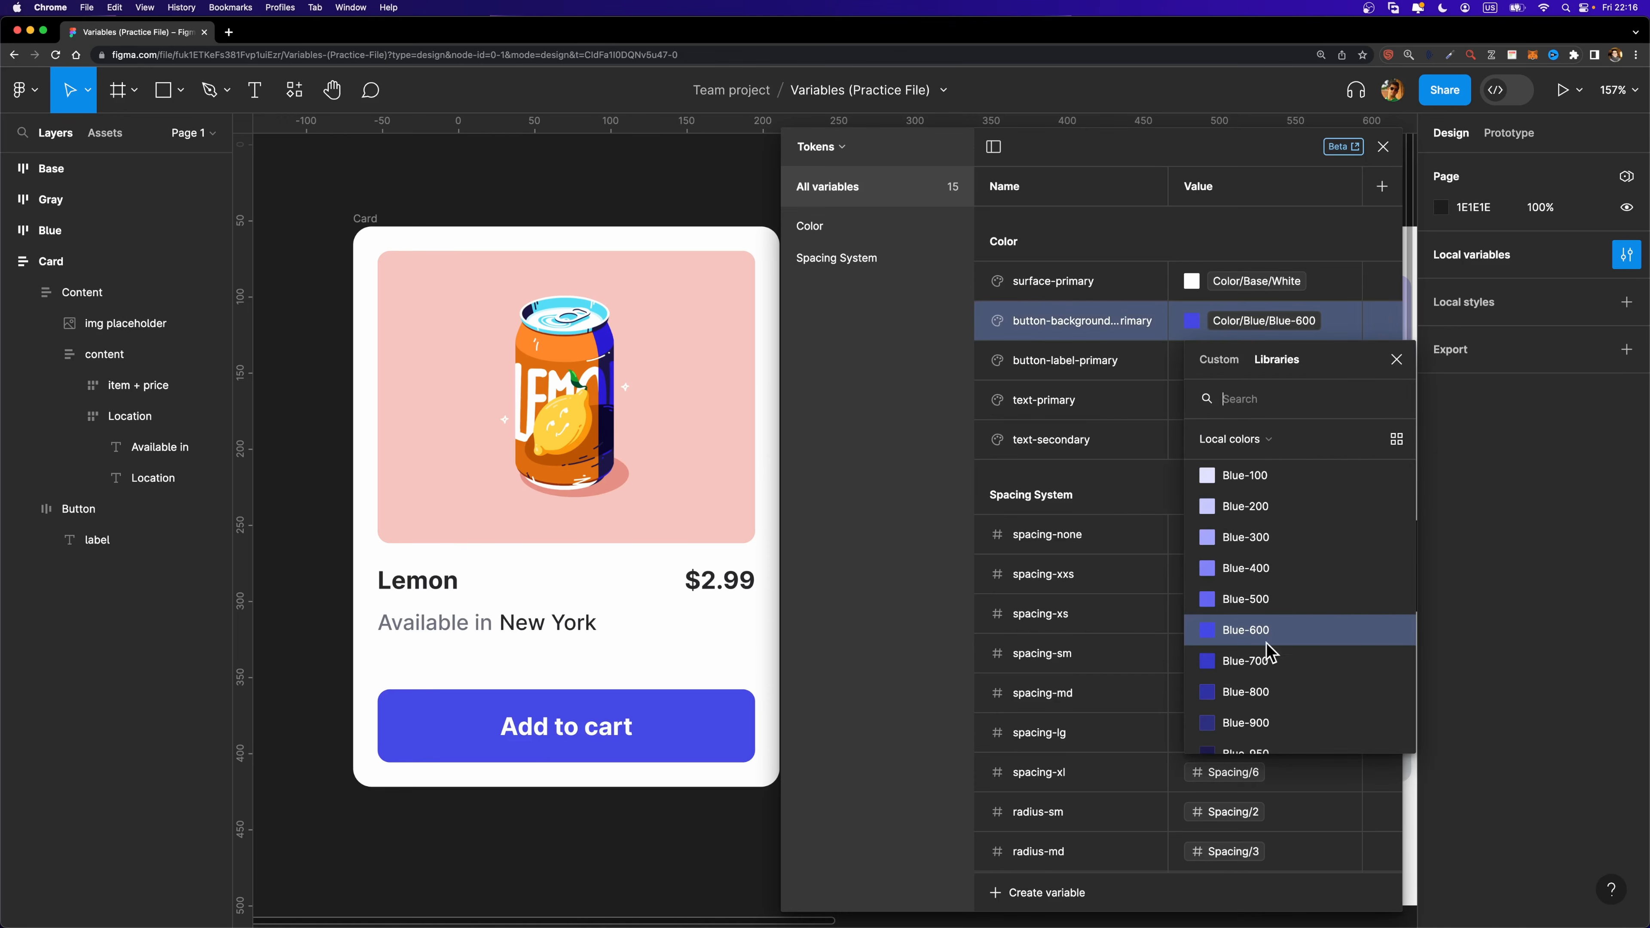
{"action": "left_click", "coordinate": [1246, 661]}
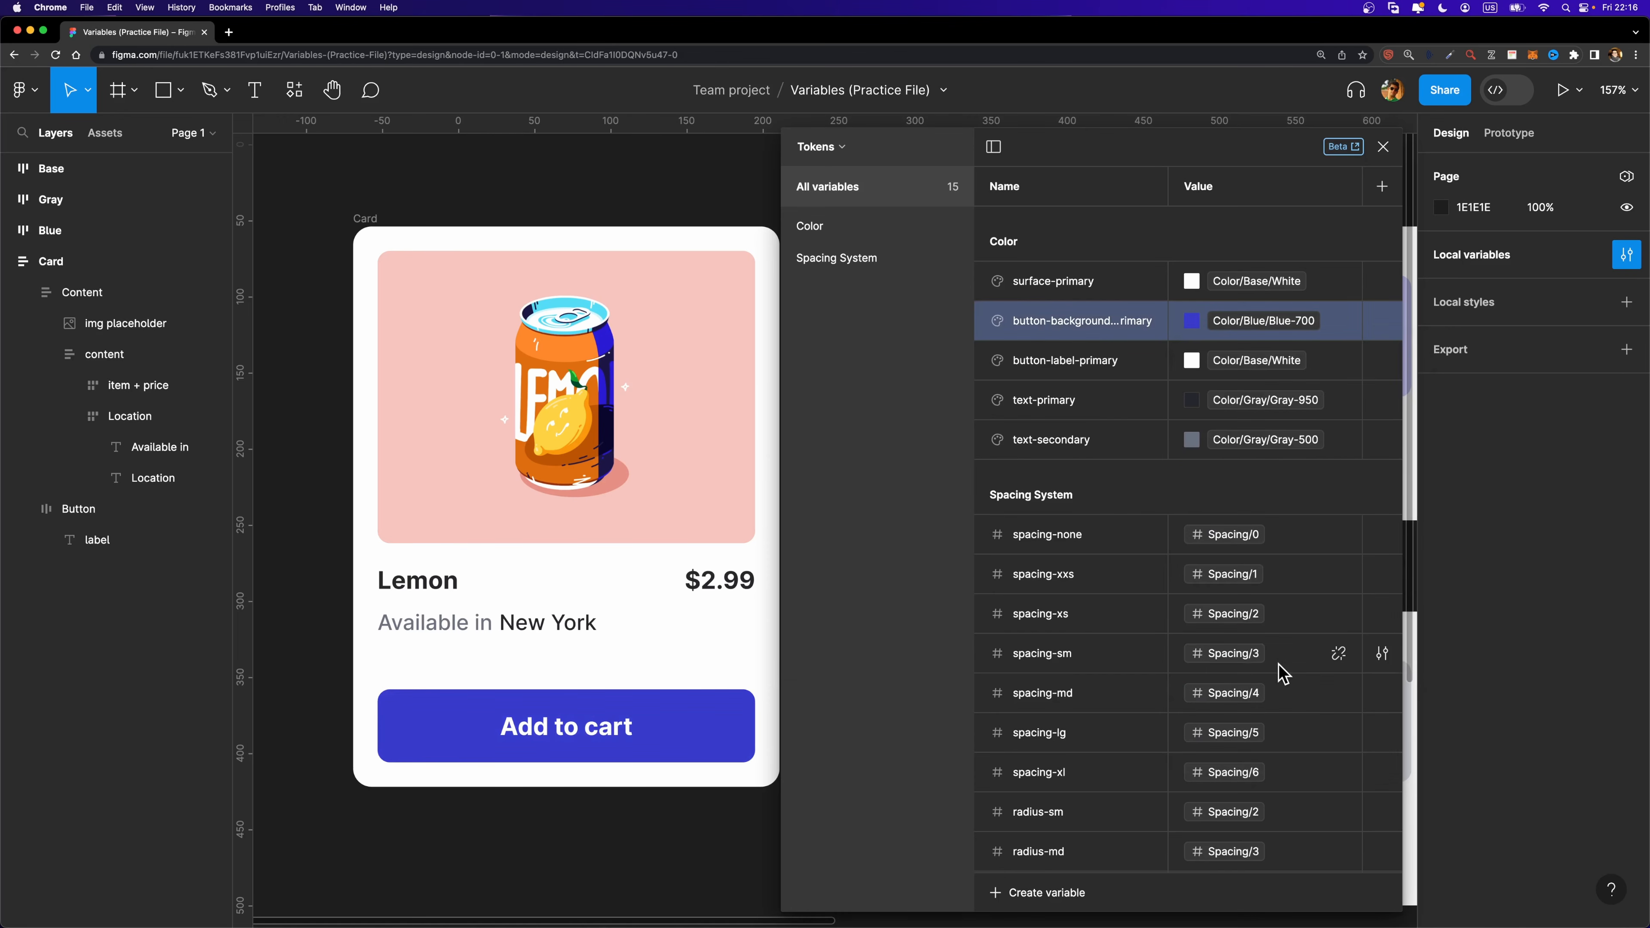
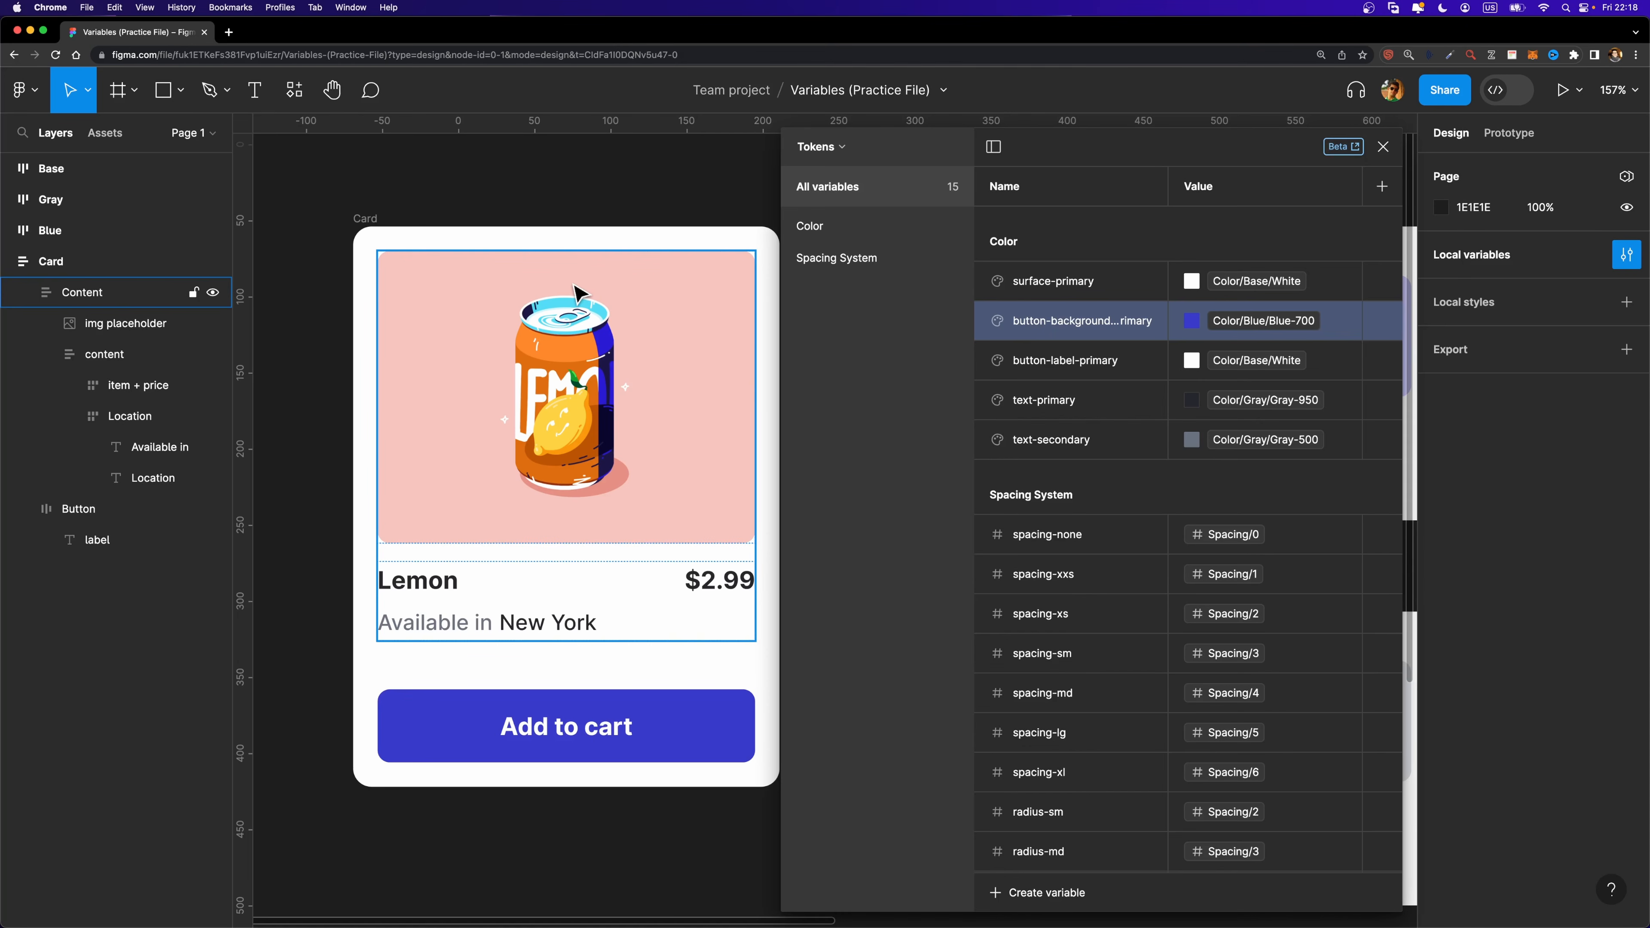
Try Color/Base/Black as the alias of the button-label-primary variable, and restore it to Color/Base/White.
{"action": "left_click", "coordinate": [513, 747]}
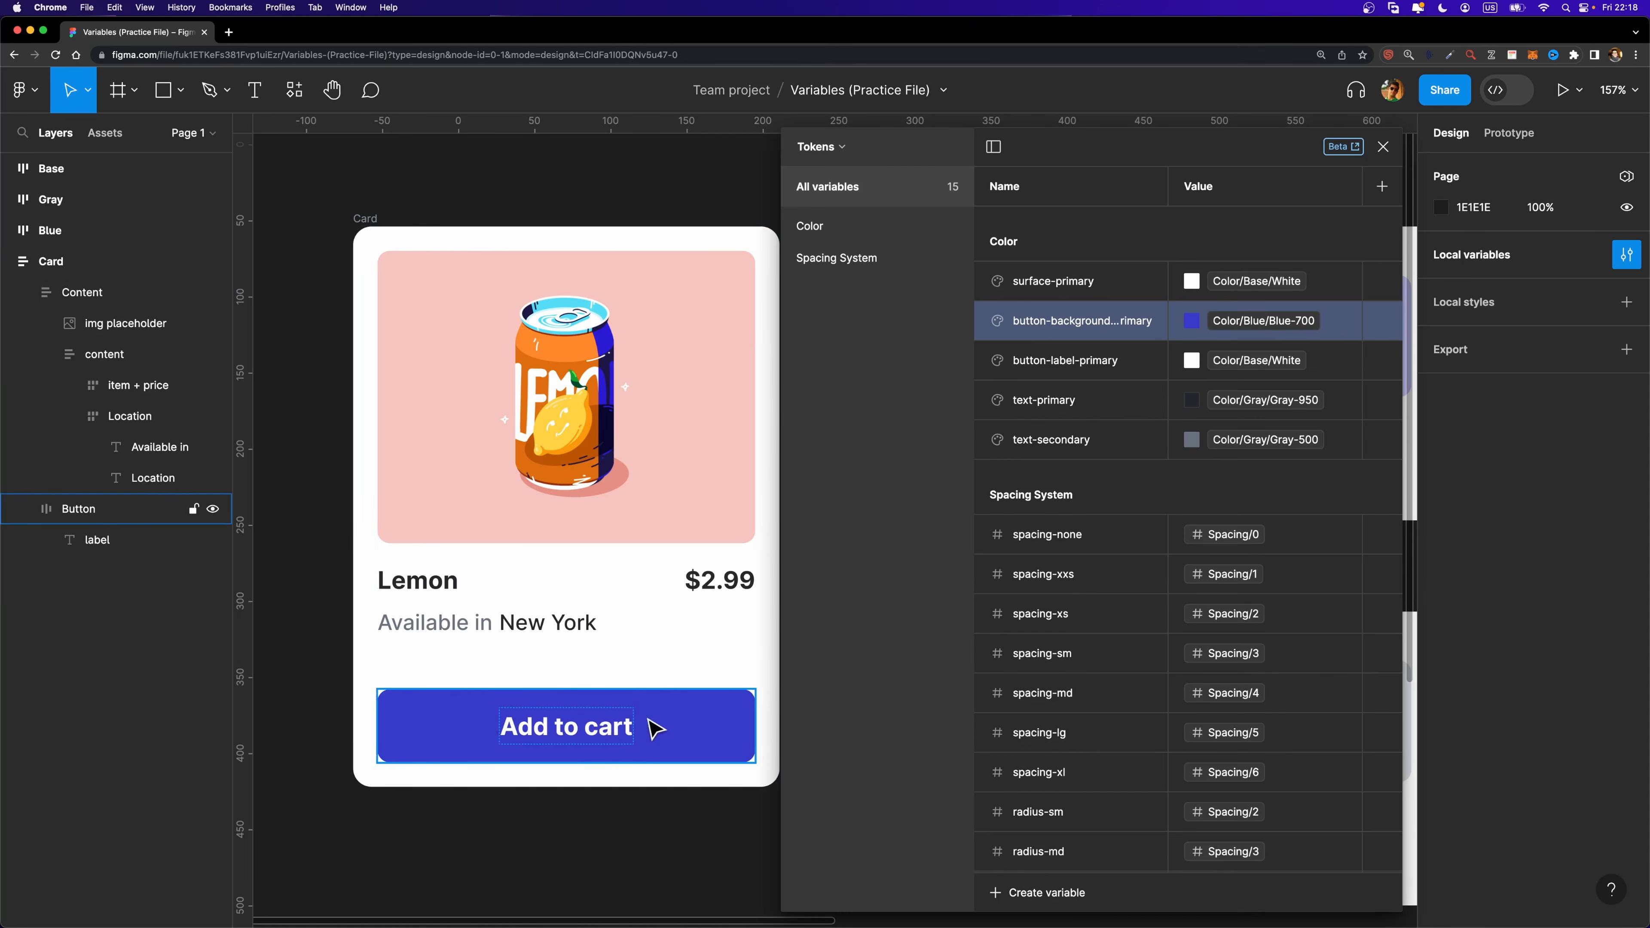
{"action": "left_click", "coordinate": [667, 357]}
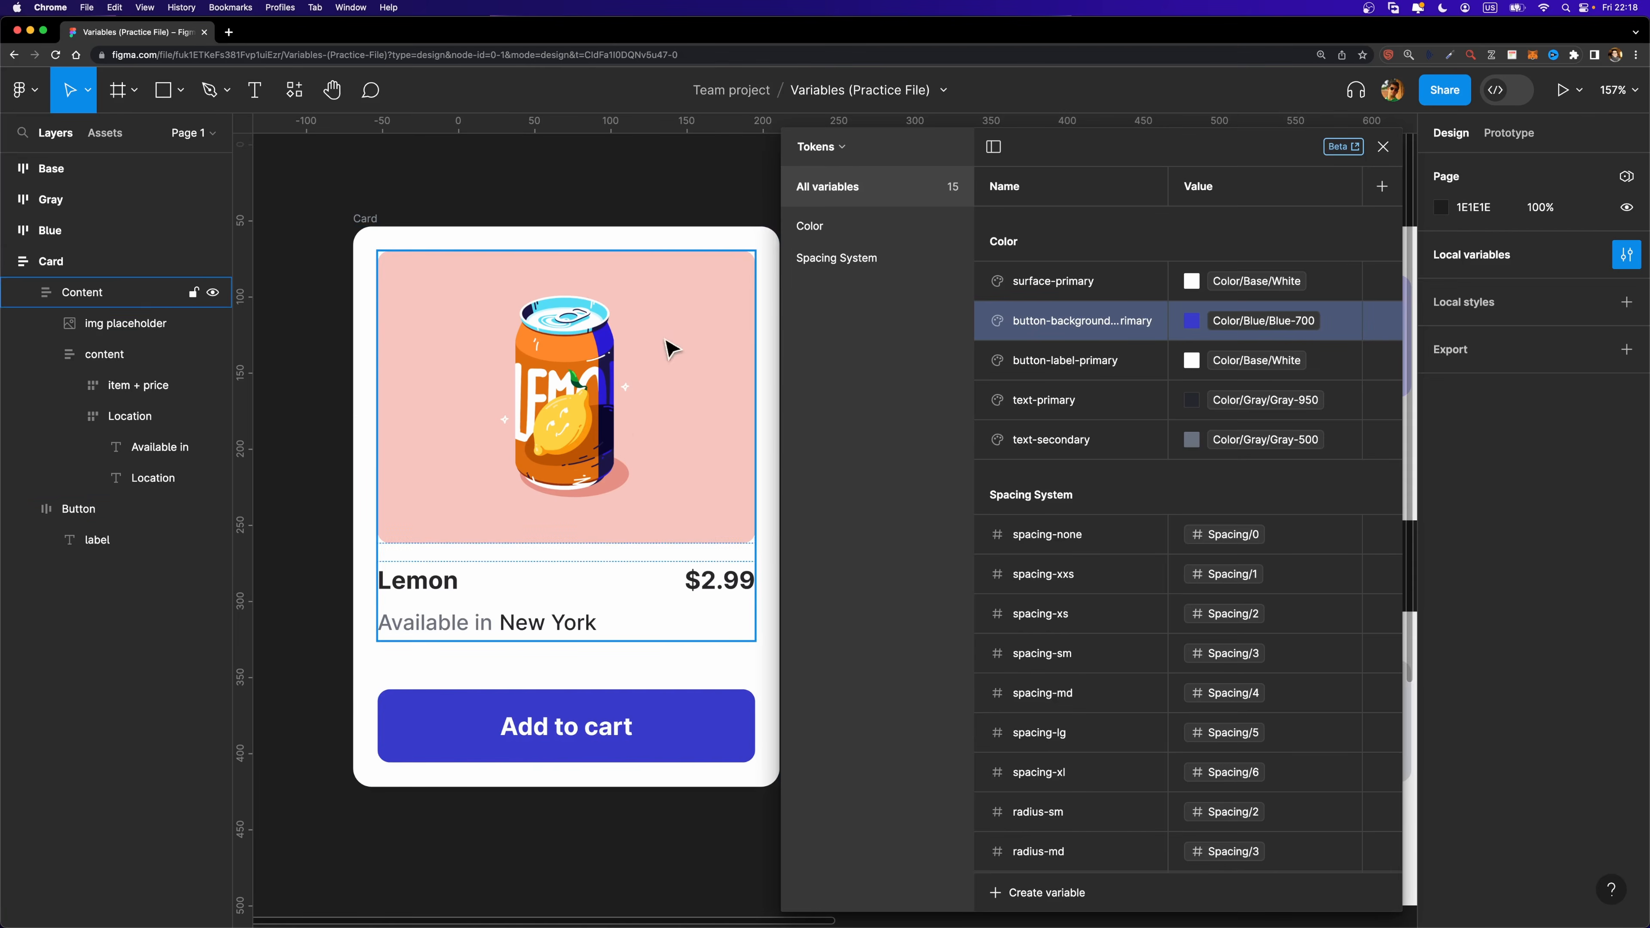
{"action": "left_click", "coordinate": [370, 277]}
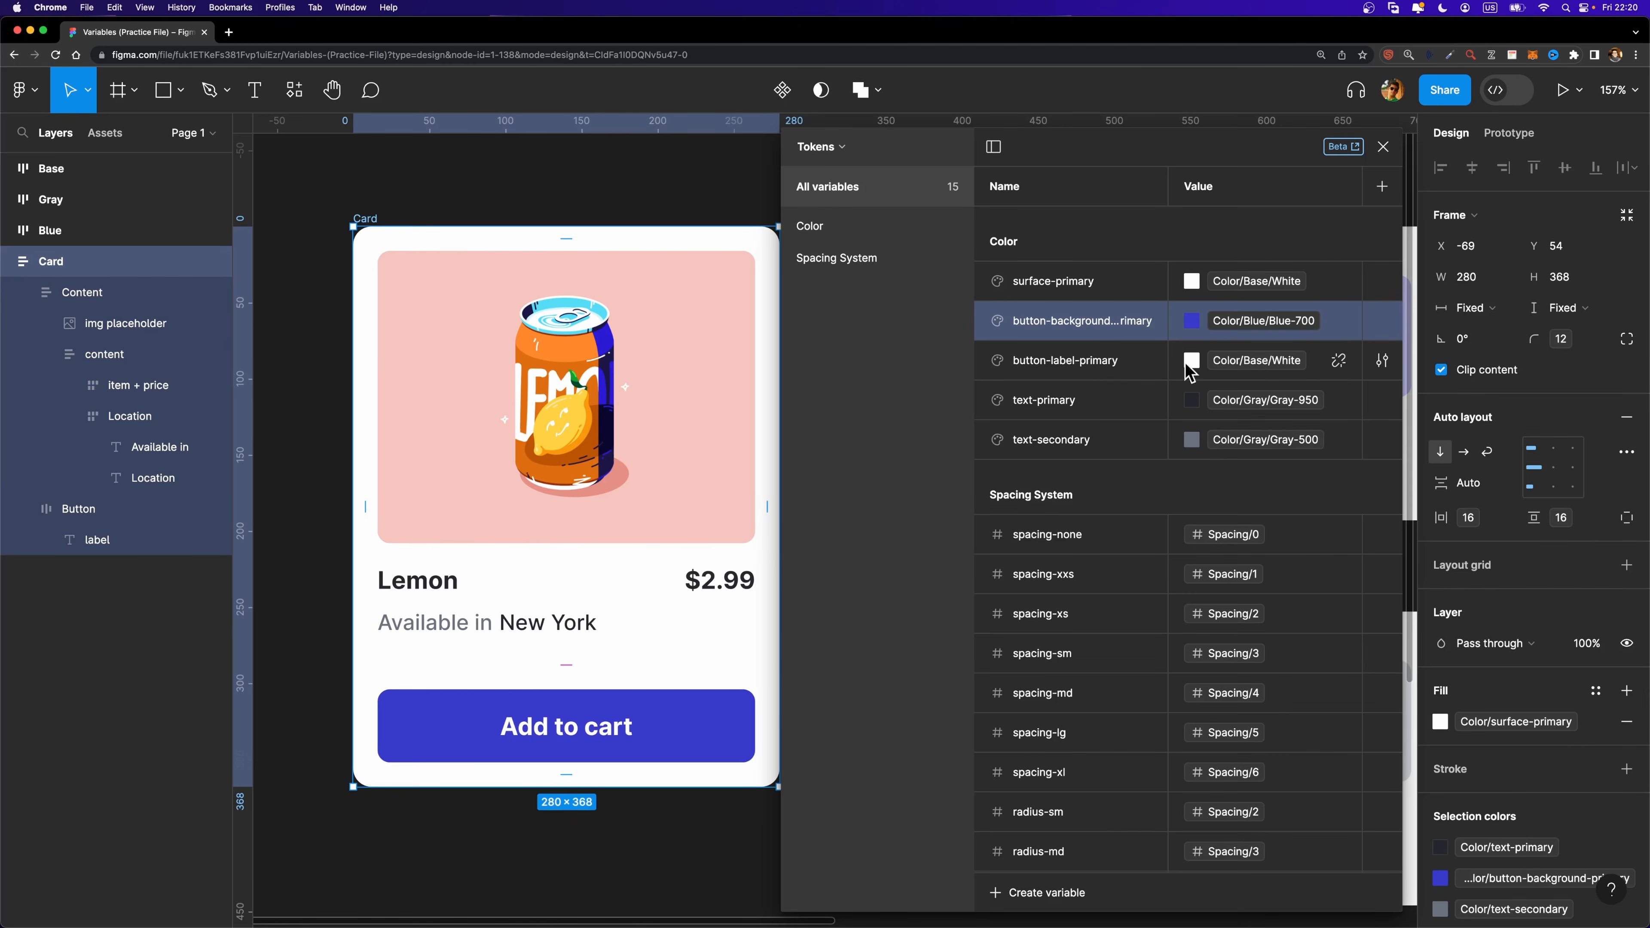
{"action": "left_click", "coordinate": [1230, 371]}
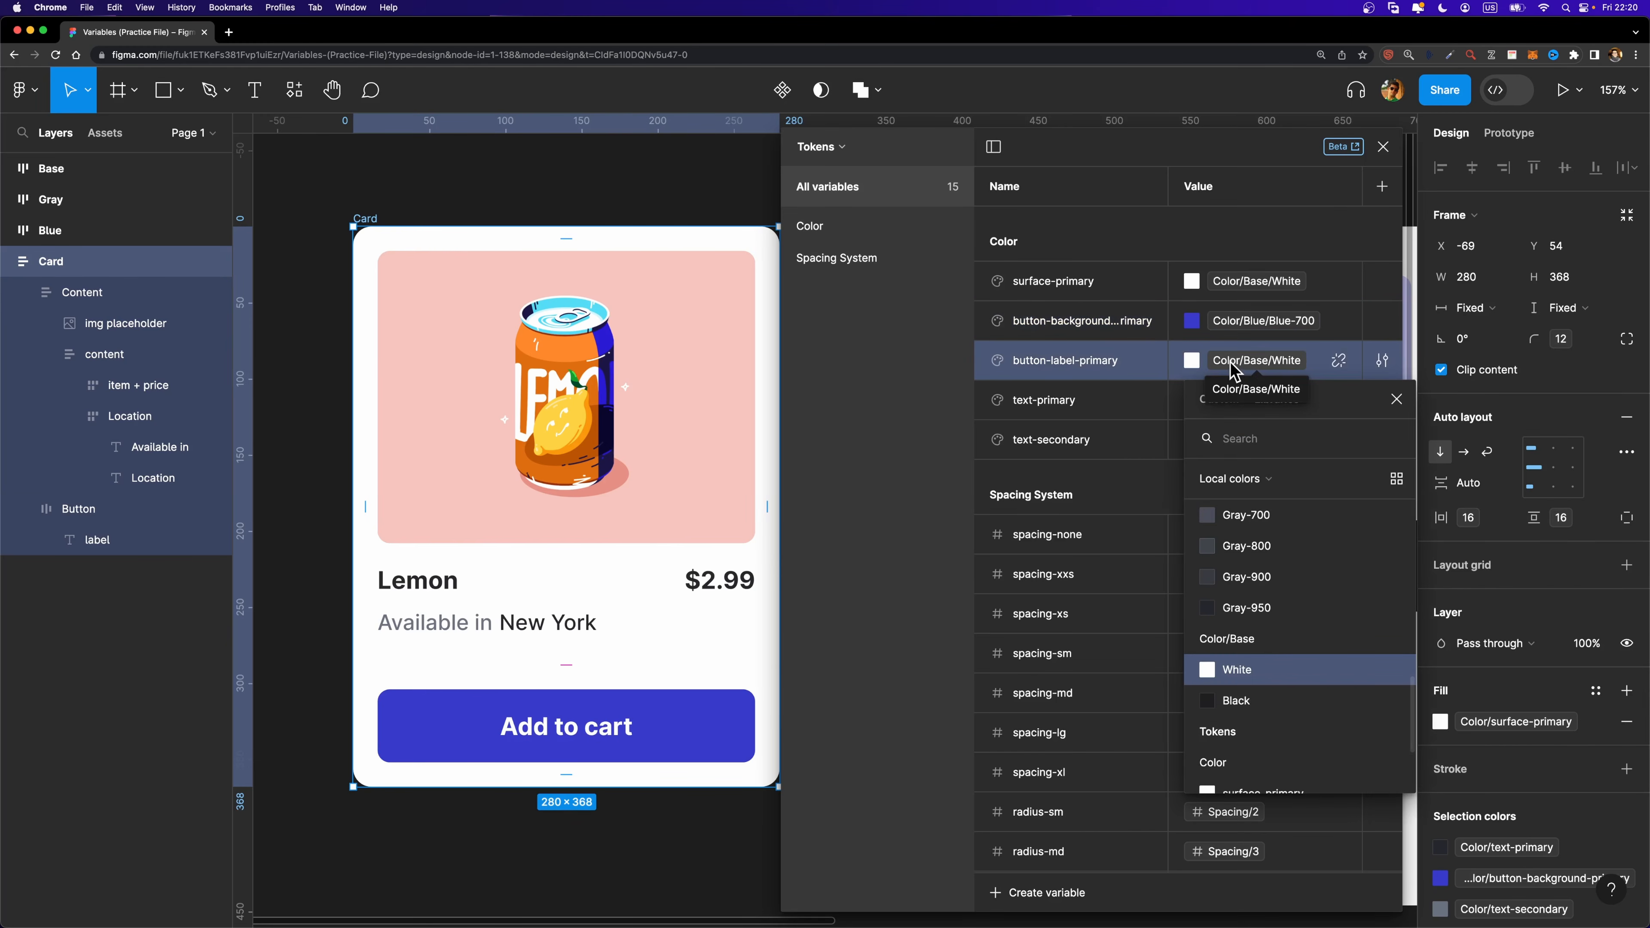
{"action": "left_click", "coordinate": [1230, 700]}
{"action": "left_click", "coordinate": [1192, 362]}
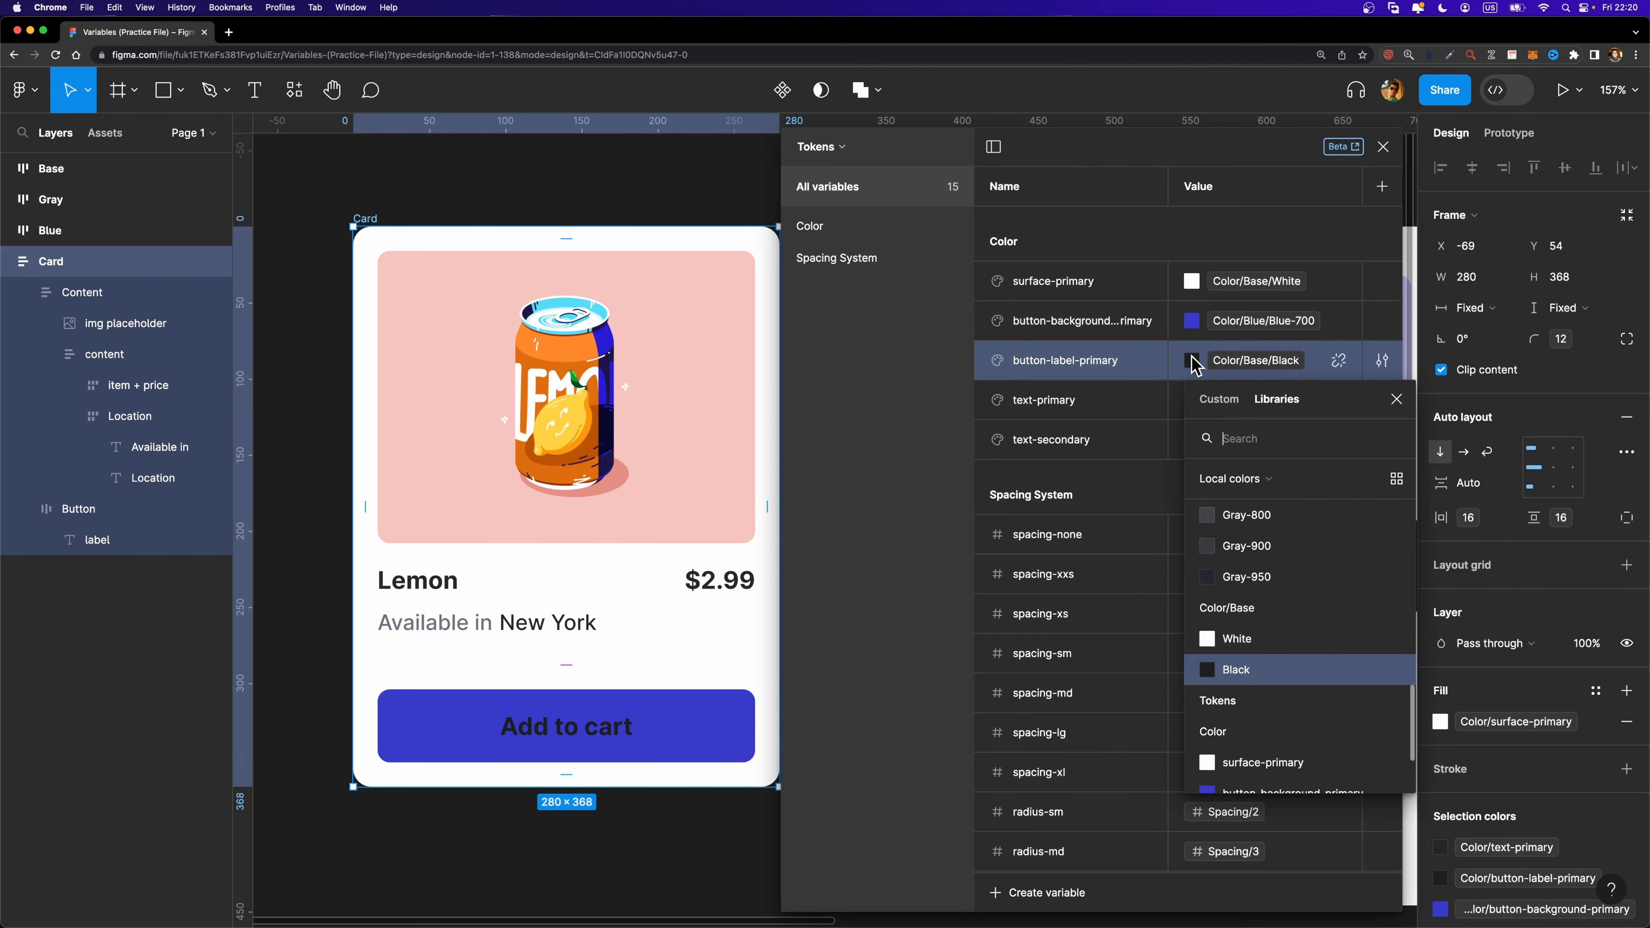
{"action": "left_click", "coordinate": [1208, 639]}
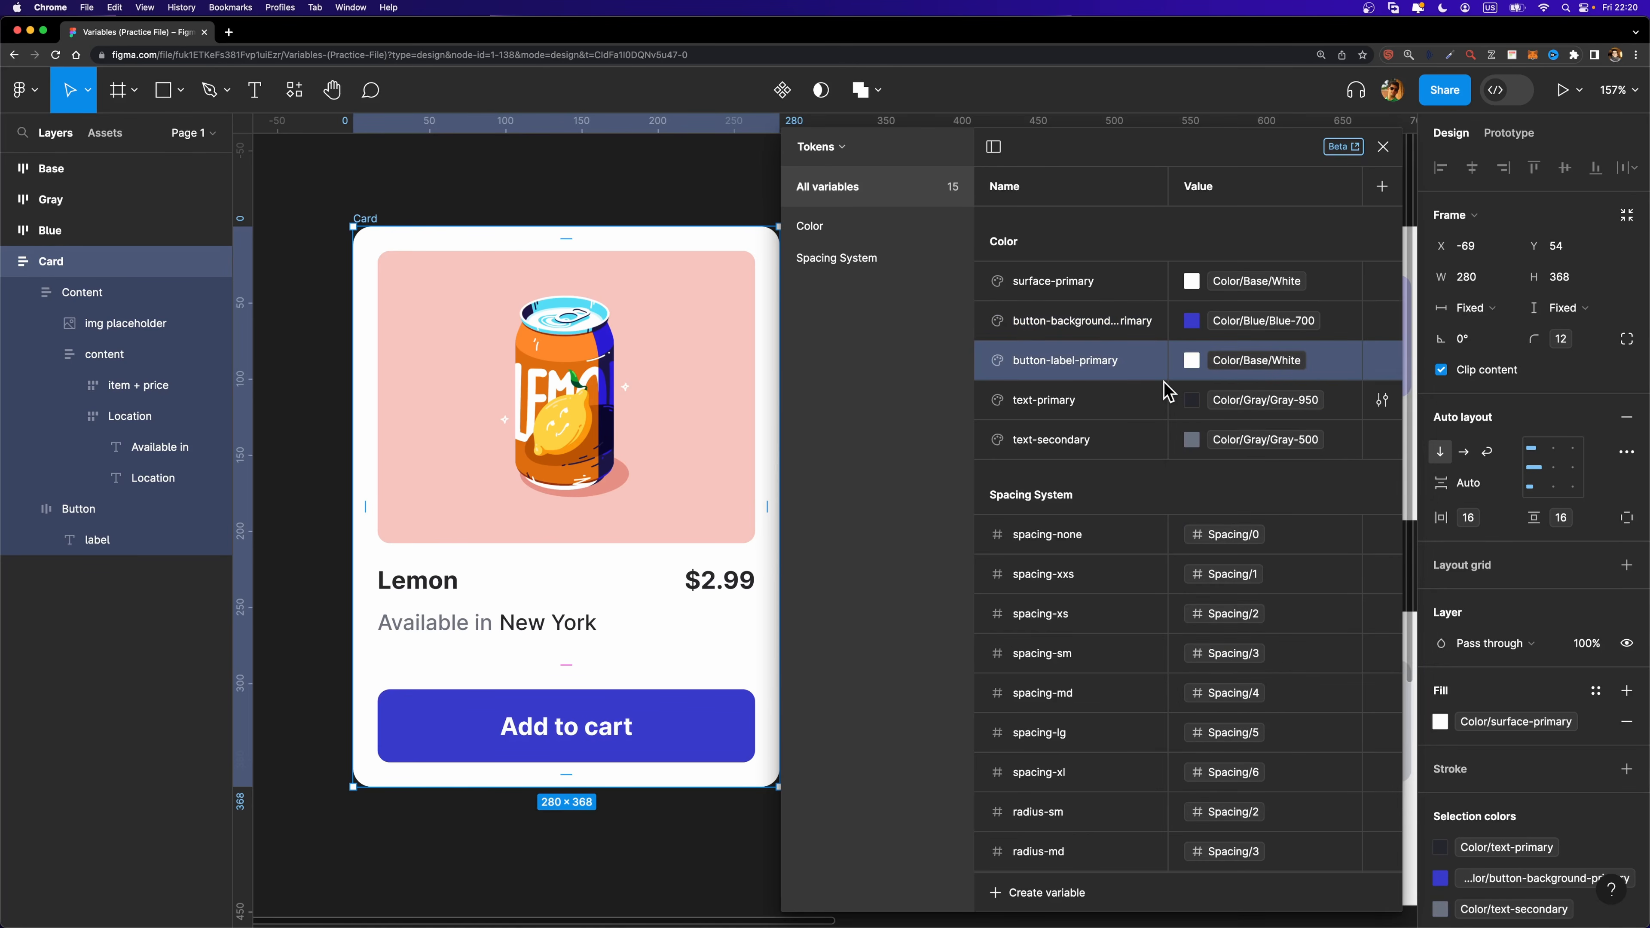
Switch to the Primitives collection and inspect the color value of the Blue-600 variable without changing it.
{"action": "left_click", "coordinate": [837, 147]}
{"action": "left_click", "coordinate": [821, 207]}
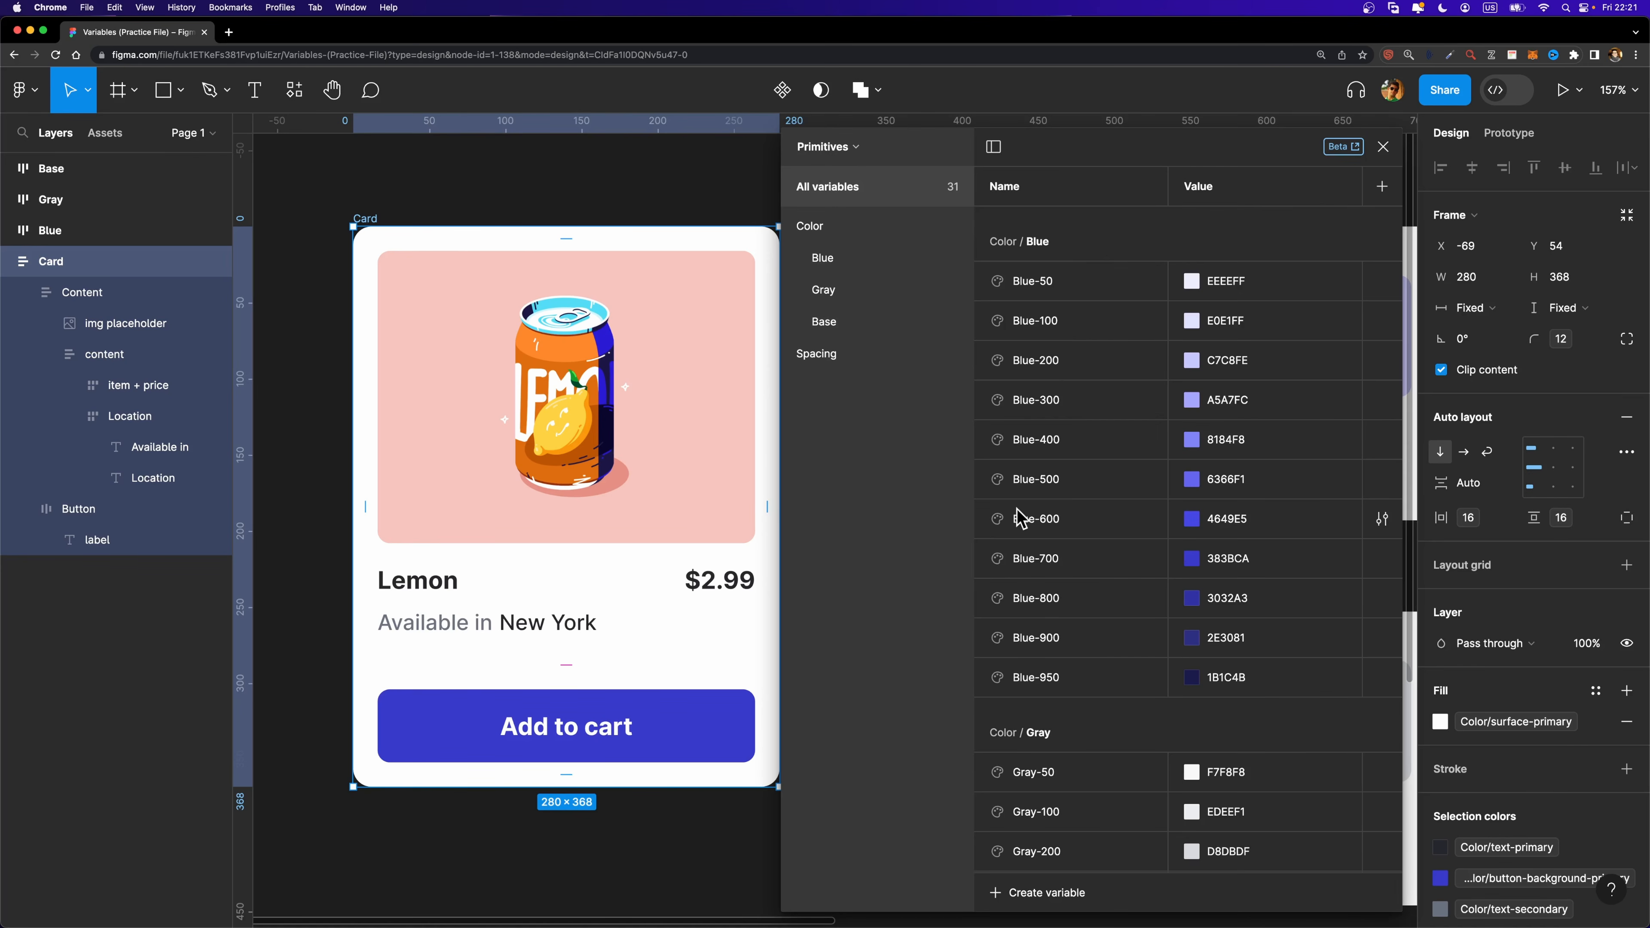
{"action": "left_click", "coordinate": [1192, 520]}
{"action": "left_click", "coordinate": [1193, 524]}
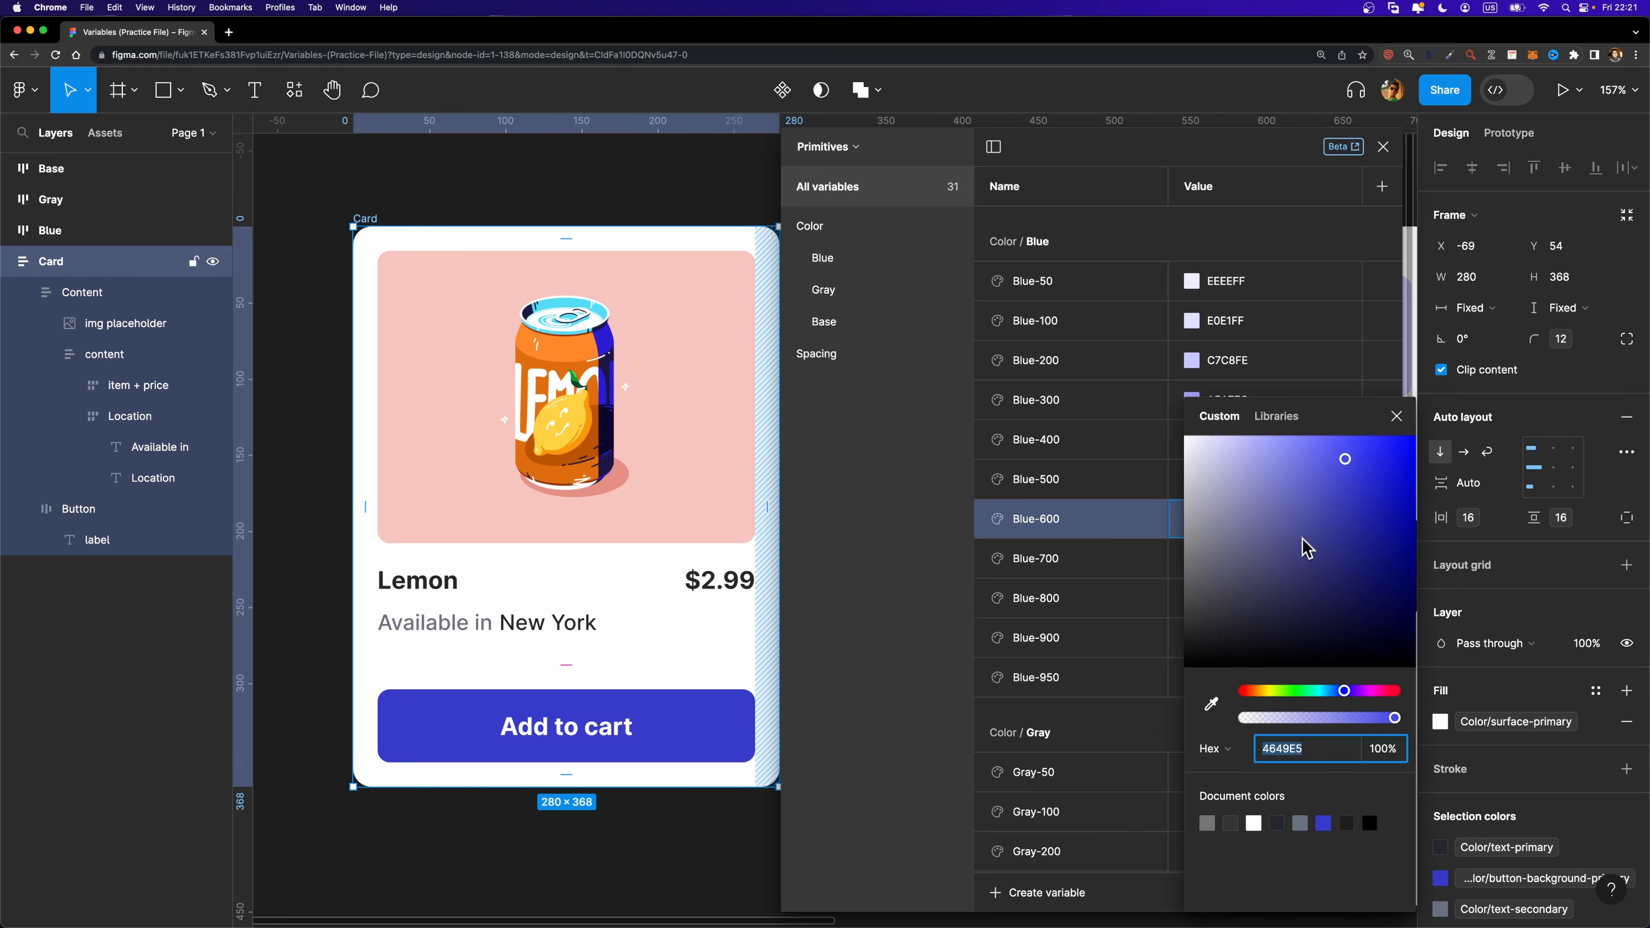
{"action": "left_click", "coordinate": [633, 468]}
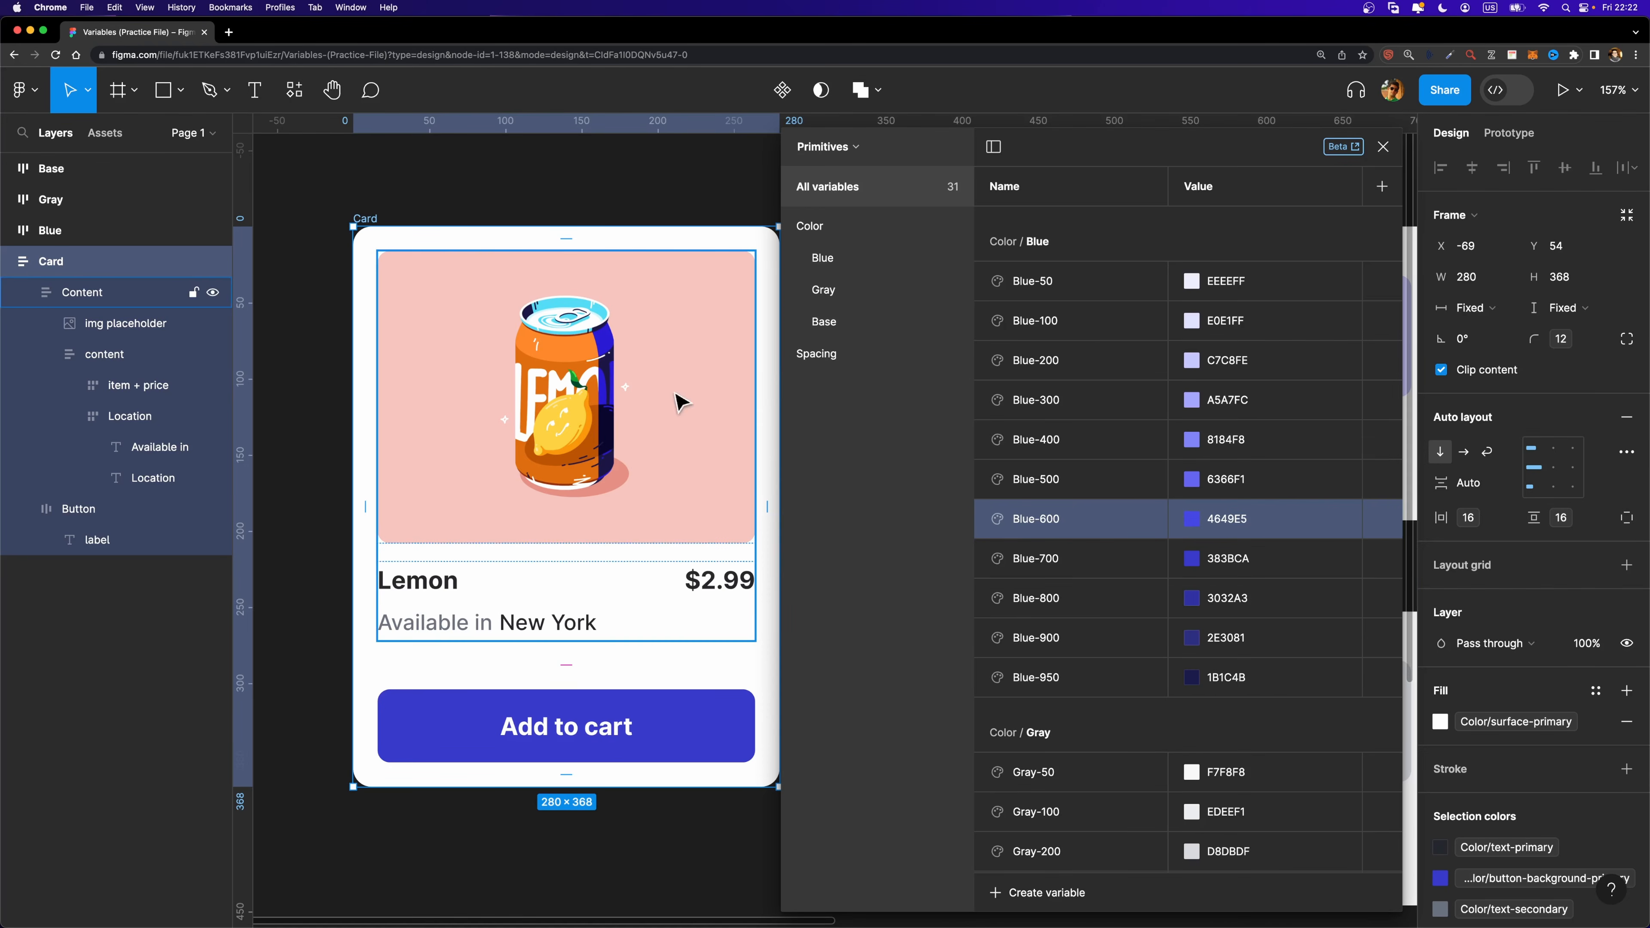
In the Tokens collection, change the alias of radius-sm to Spacing/3 and the alias of radius-md to Spacing/4.
{"action": "left_click", "coordinate": [848, 147]}
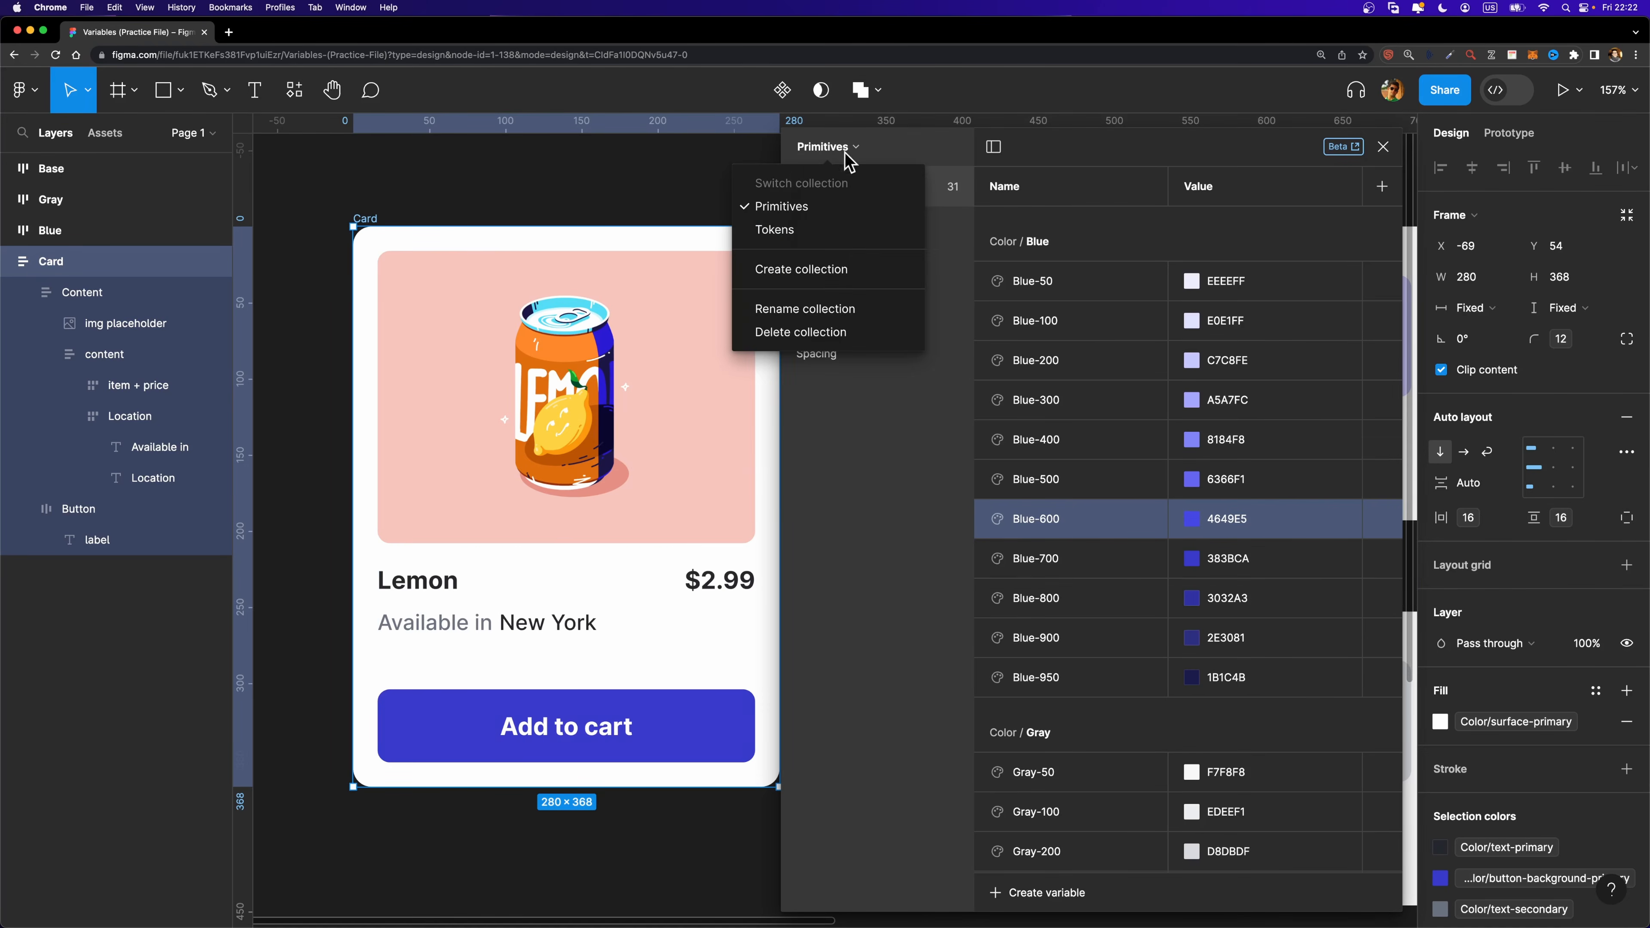
{"action": "left_click", "coordinate": [837, 231]}
{"action": "scroll", "coordinate": [1062, 518], "scroll_direction": "down", "scroll_amount": 2}
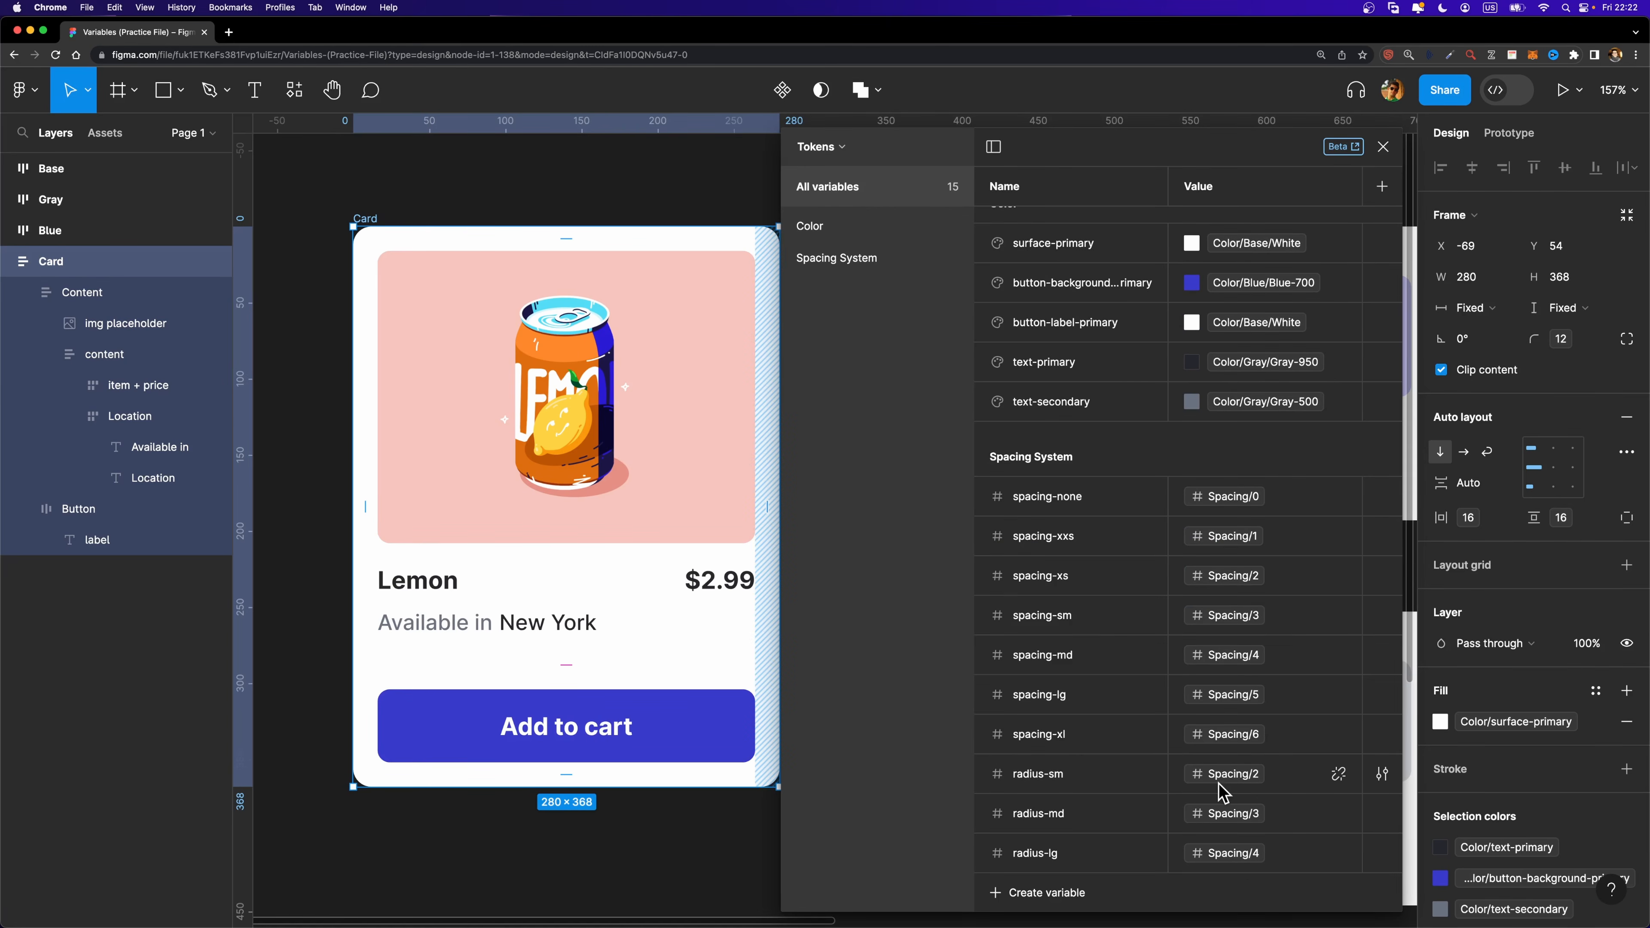
{"action": "left_click", "coordinate": [1232, 778]}
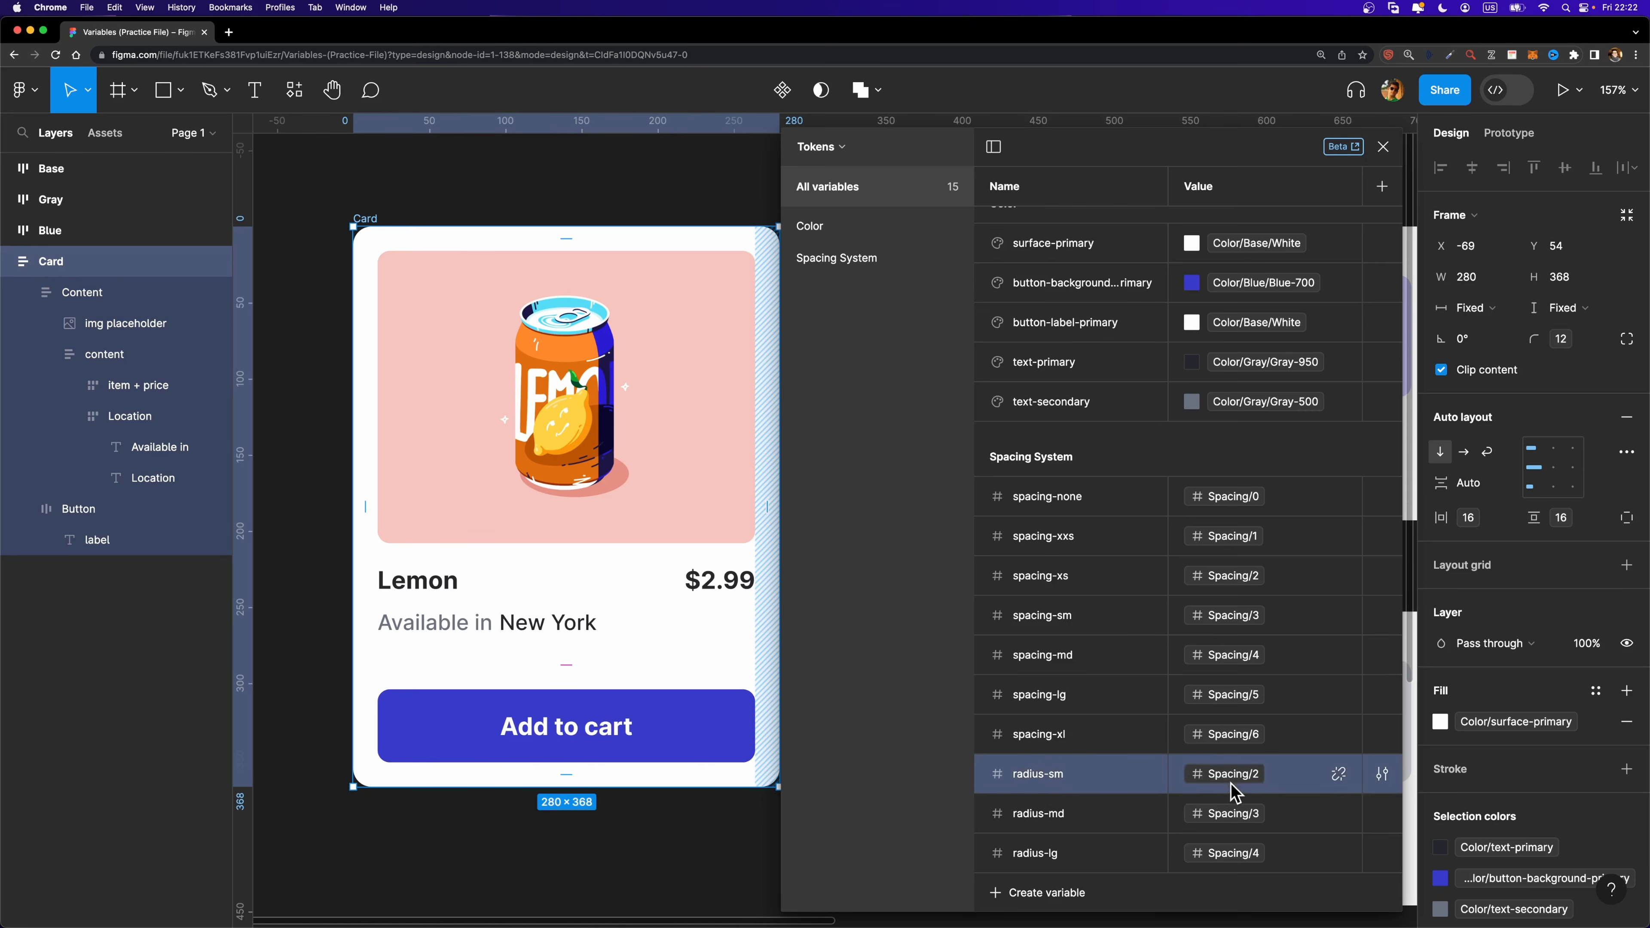
{"action": "left_click", "coordinate": [1237, 801]}
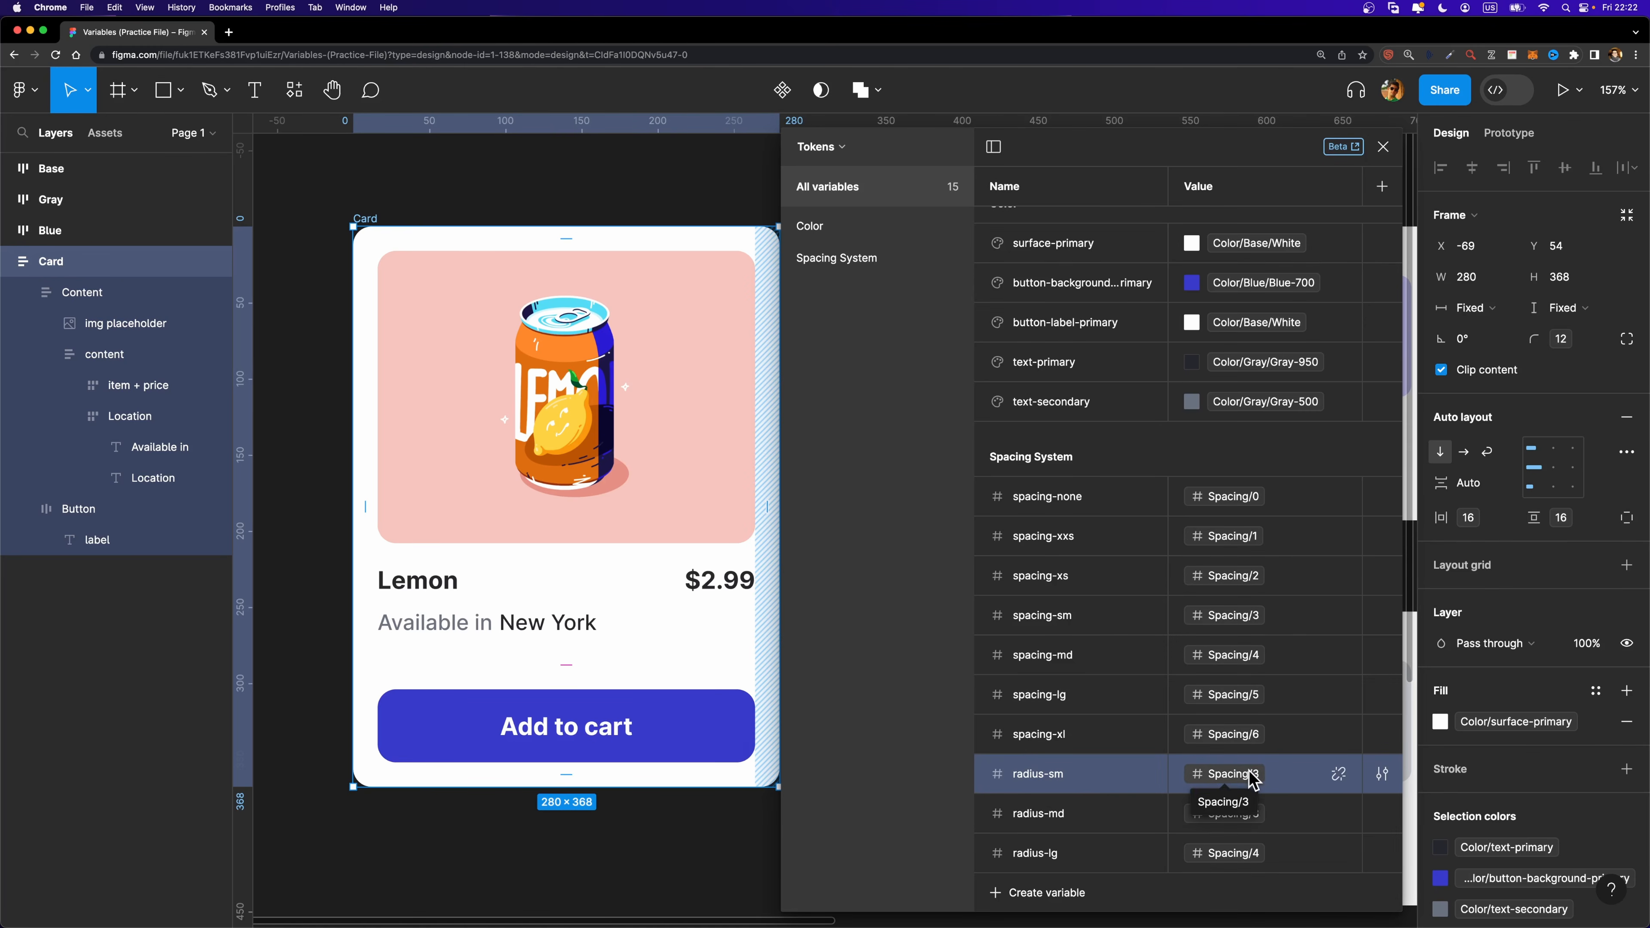
{"action": "left_click", "coordinate": [1221, 816]}
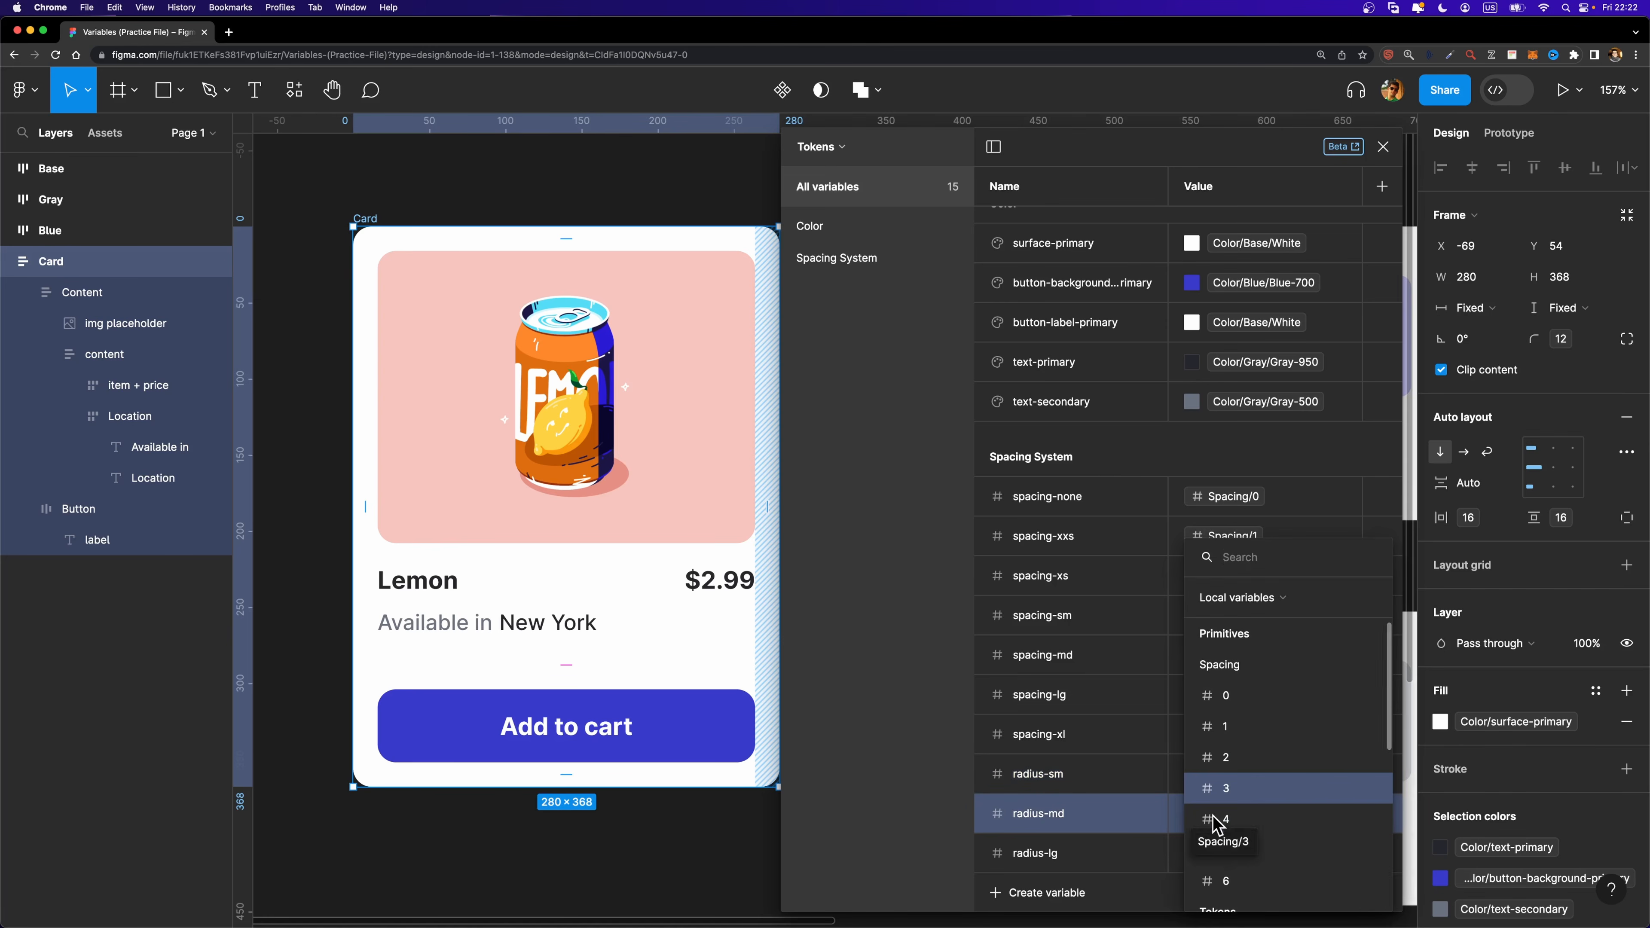
{"action": "left_click", "coordinate": [1241, 832]}
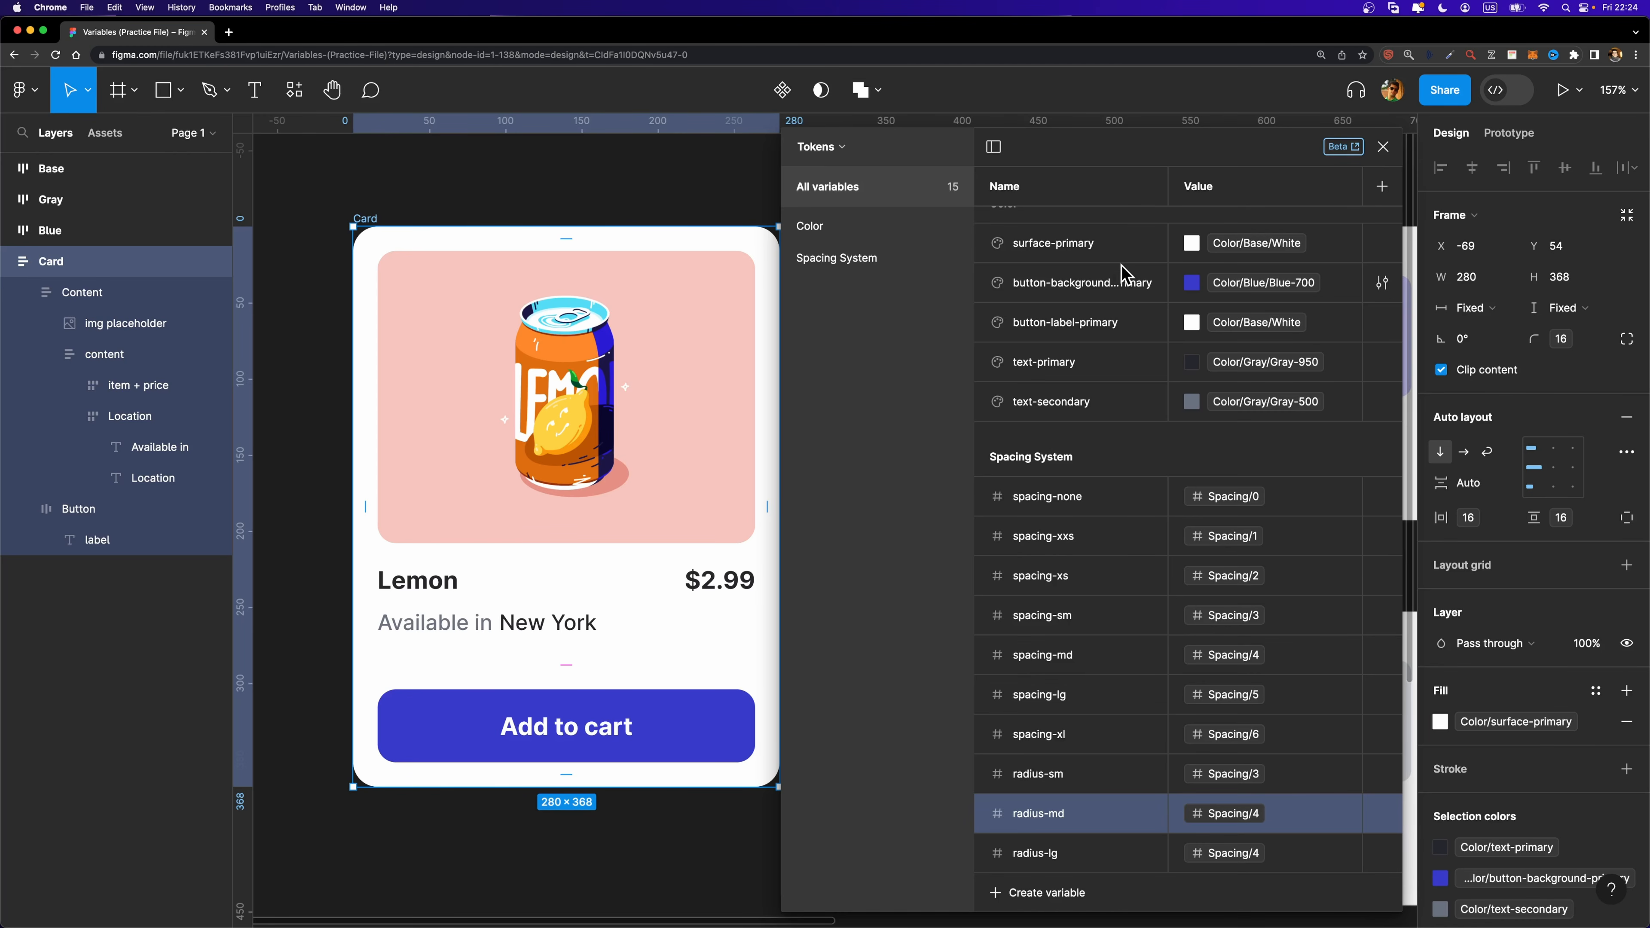
{"action": "scroll", "coordinate": [1124, 273], "scroll_direction": "up", "scroll_amount": 1}
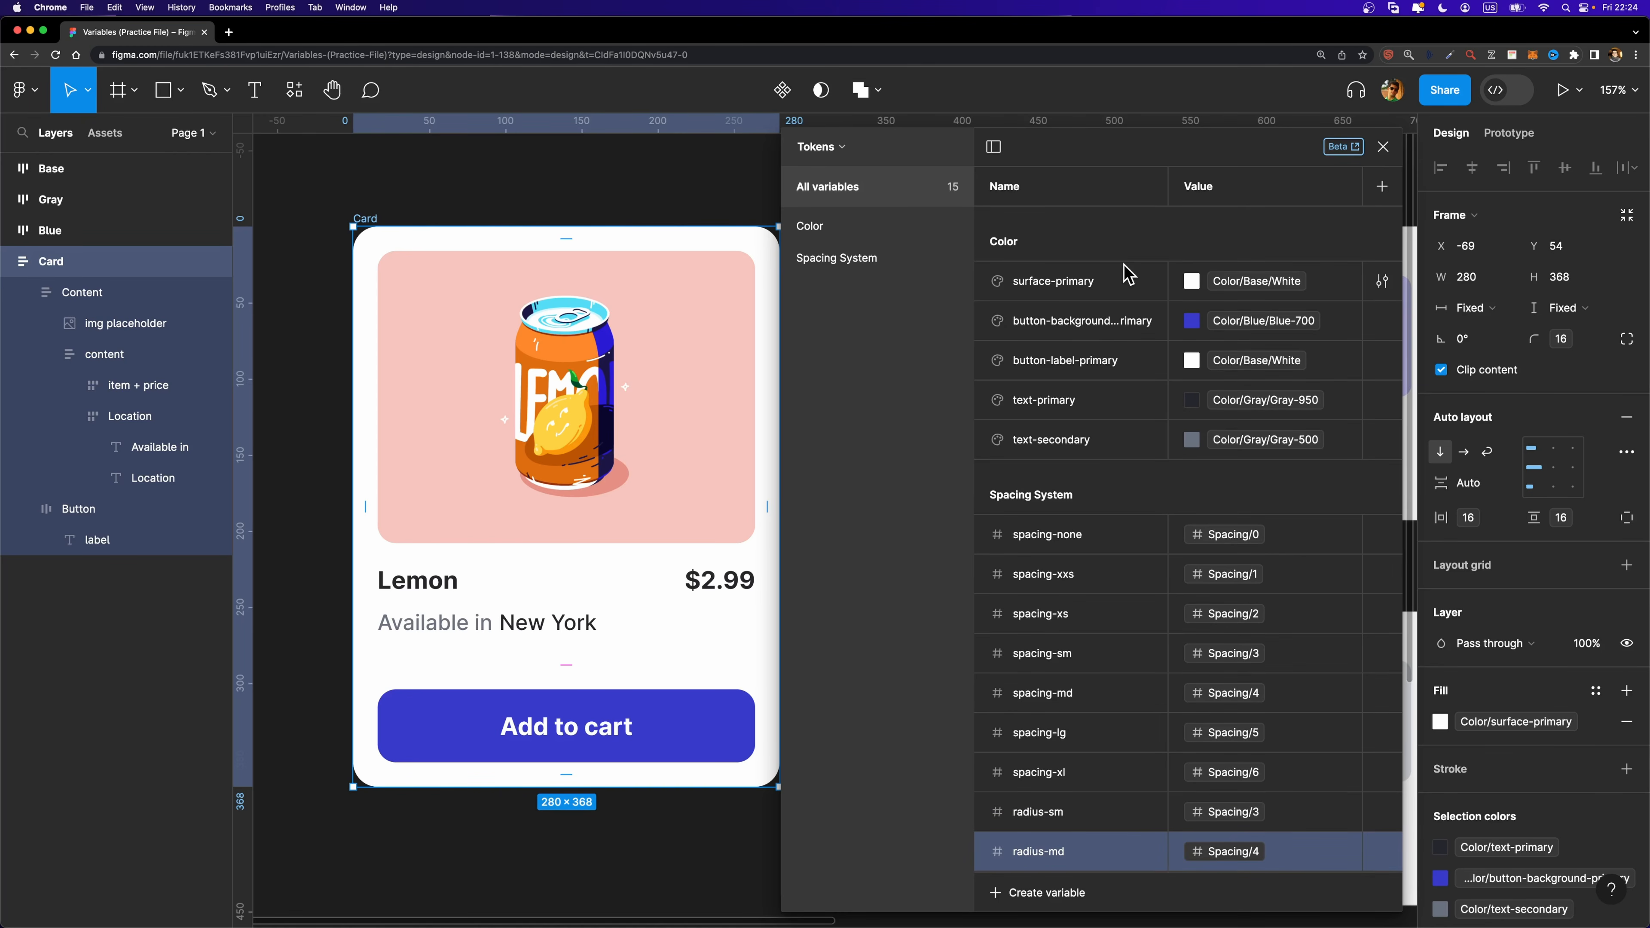
{"action": "scroll", "coordinate": [1128, 273], "scroll_direction": "down", "scroll_amount": 1}
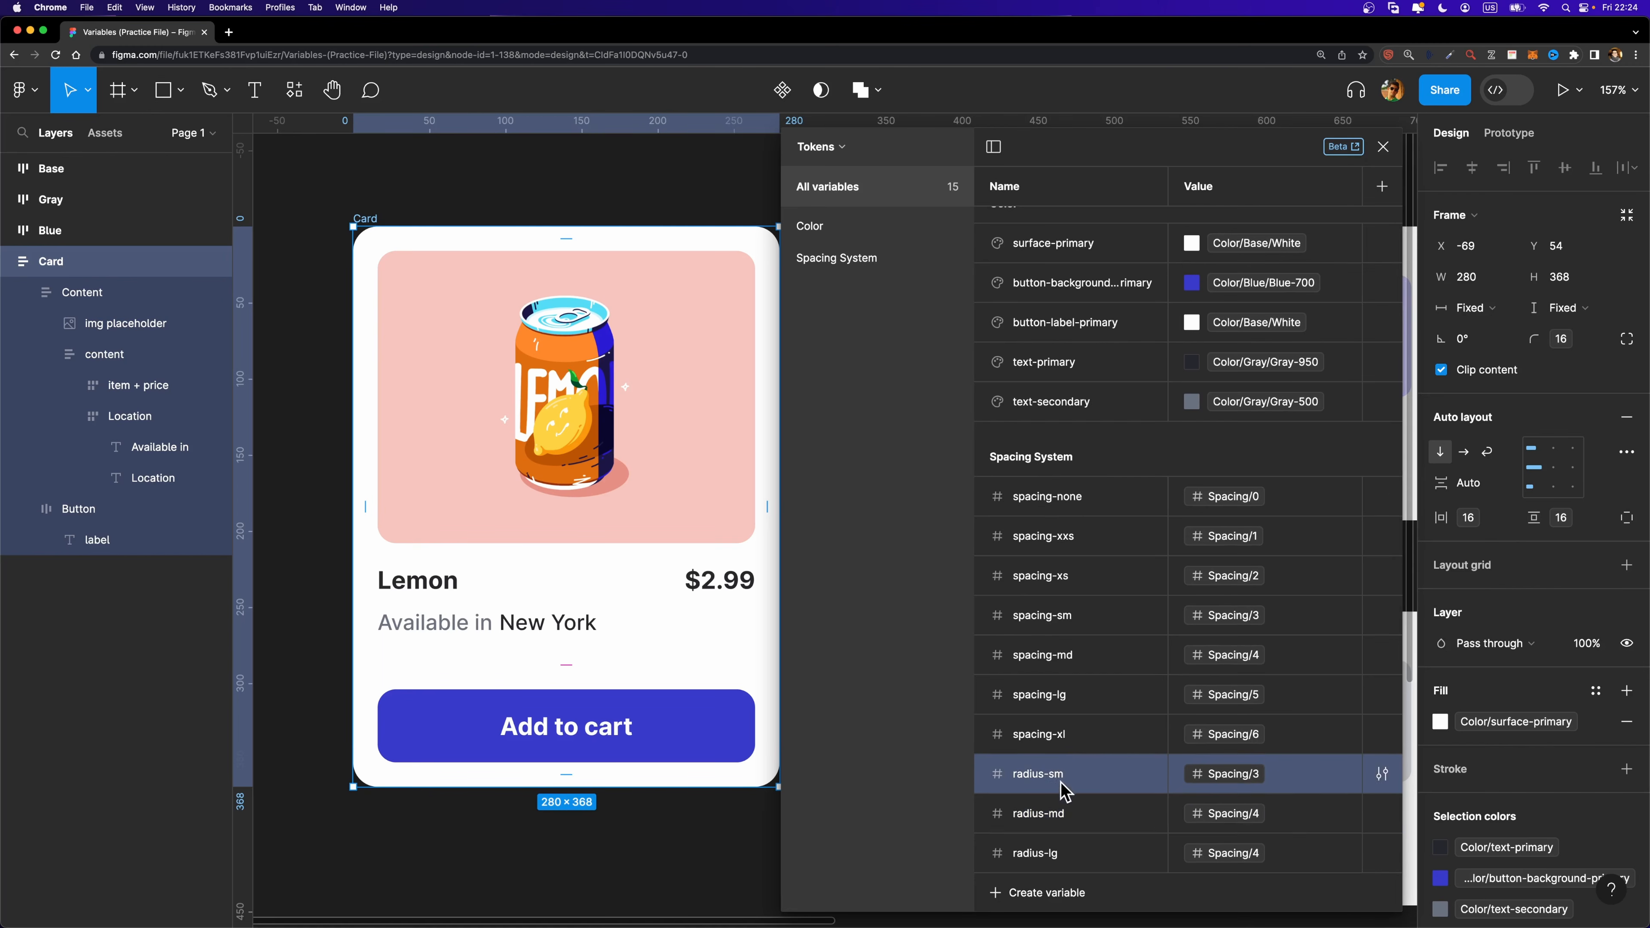
{"action": "left_click", "coordinate": [1077, 846]}
{"action": "left_click", "coordinate": [1078, 811]}
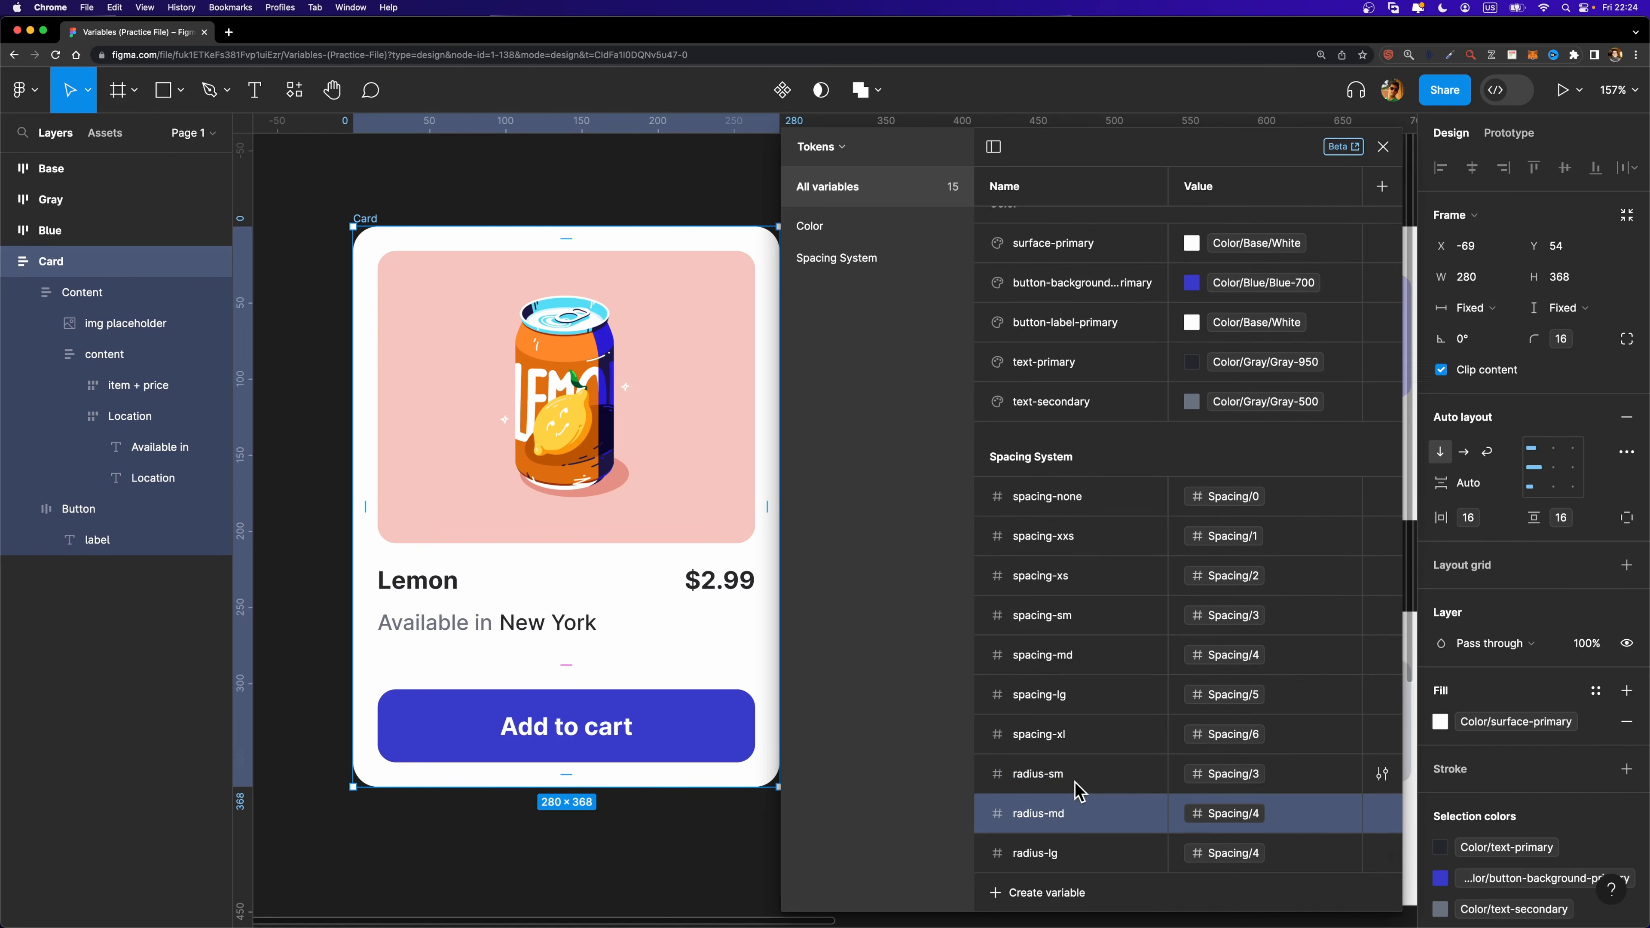
{"action": "left_click", "coordinate": [1079, 788]}
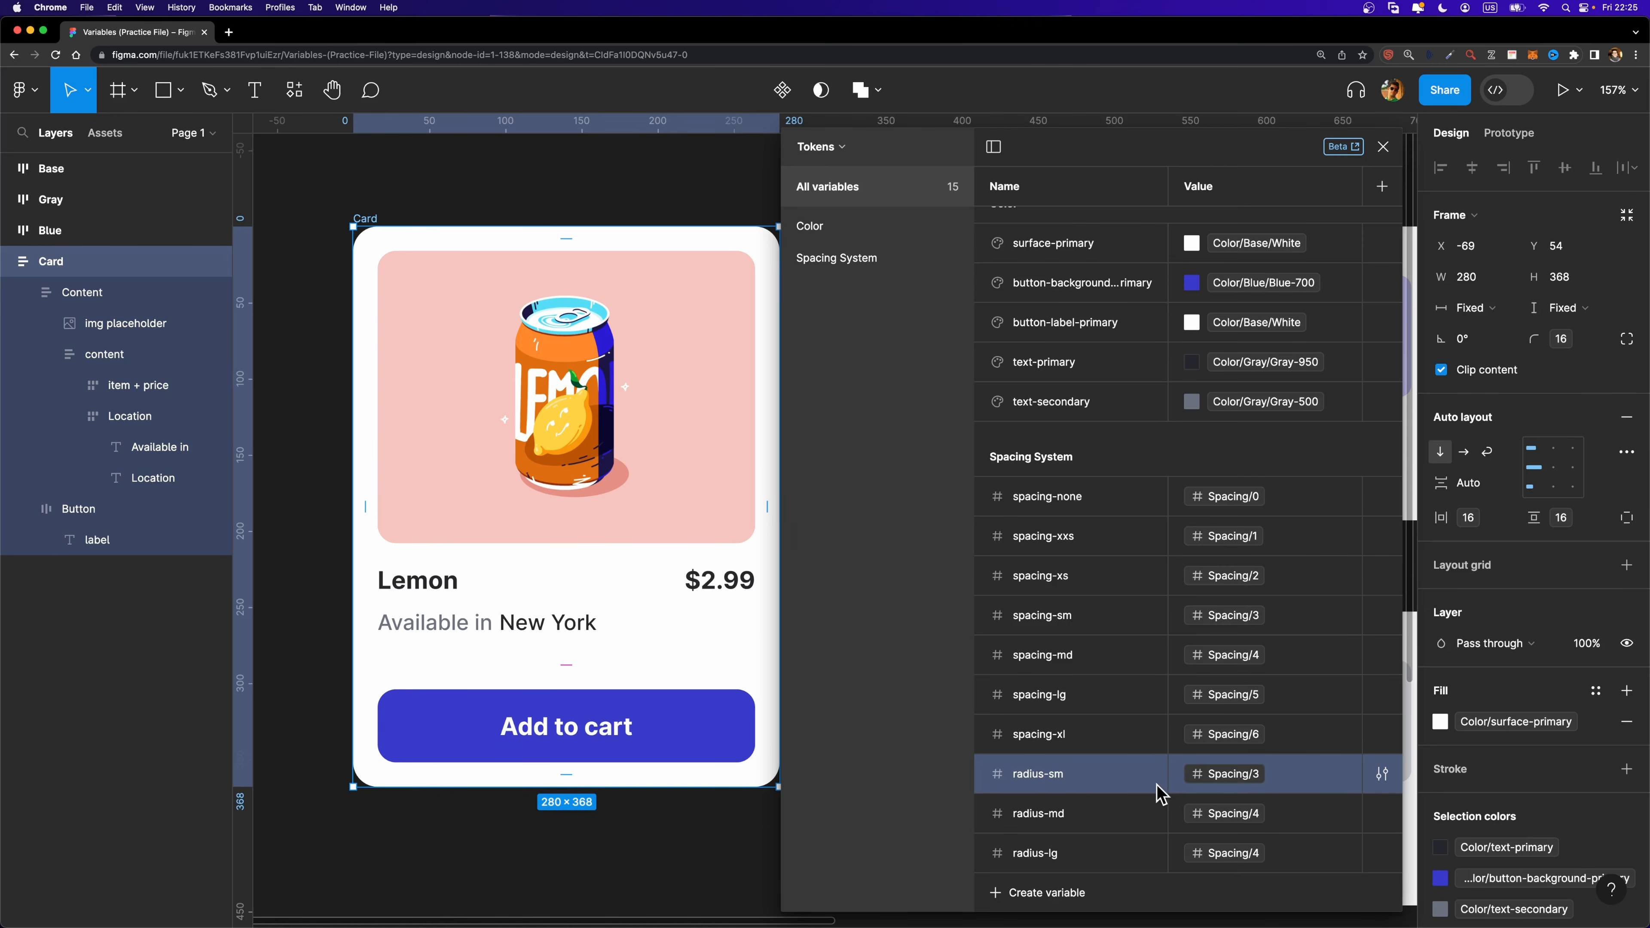
Examine which variables are offered for the Card frame's horizontal padding, leaving the assigned spacing token in place.
{"action": "left_click", "coordinate": [465, 213]}
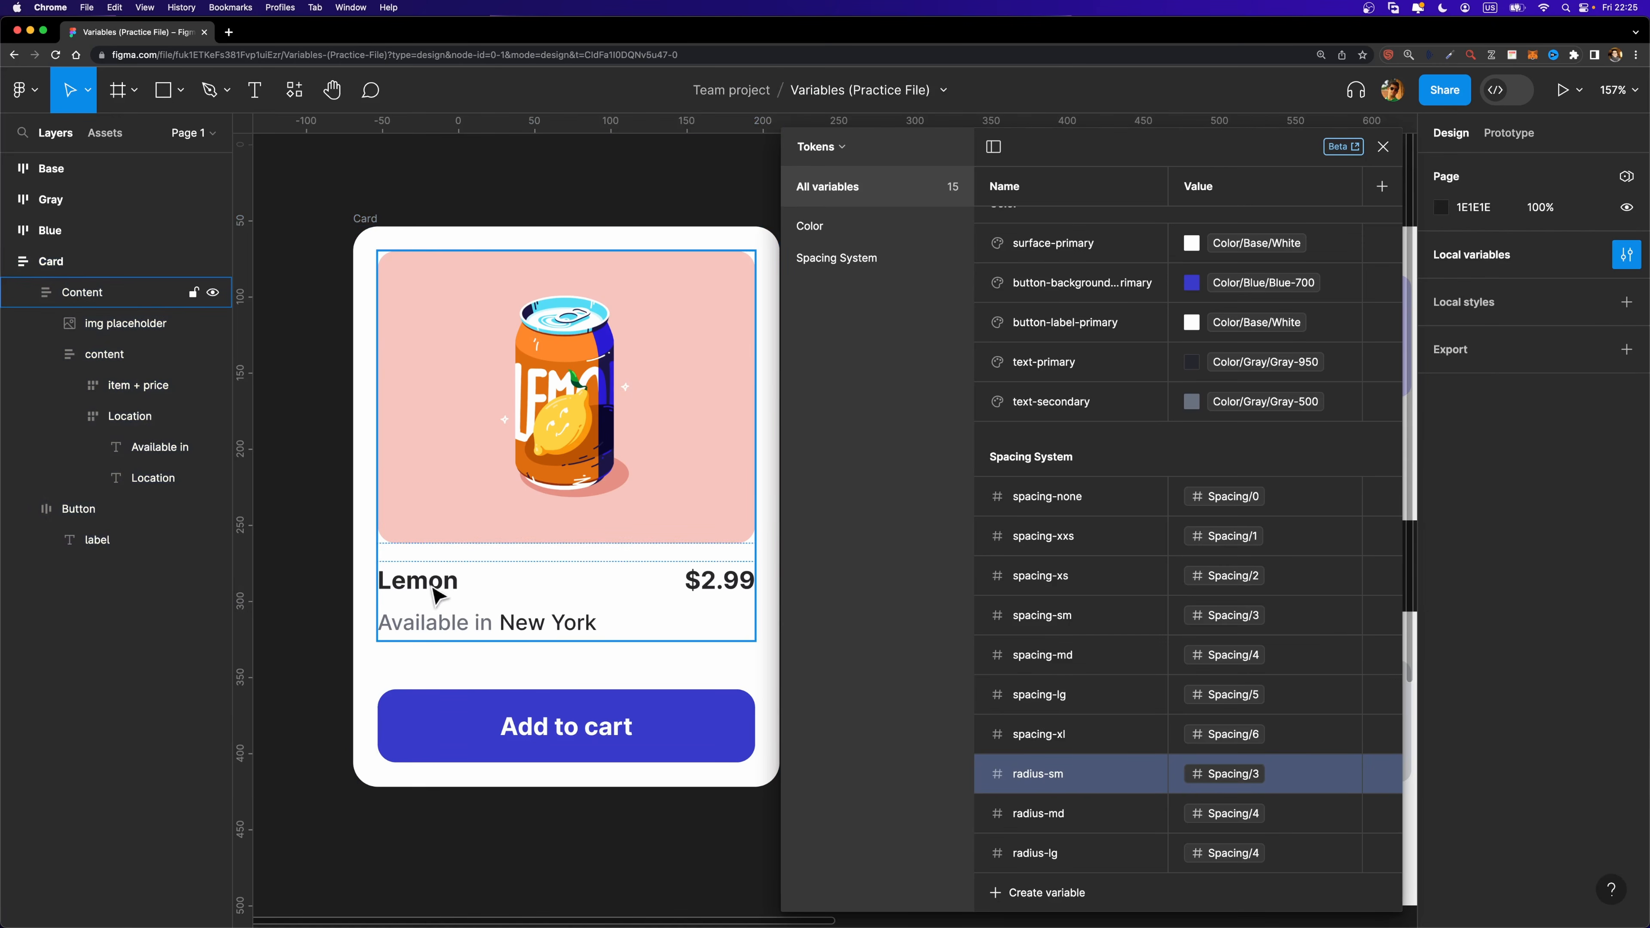
{"action": "left_click", "coordinate": [381, 223]}
{"action": "key", "text": "Escape"}
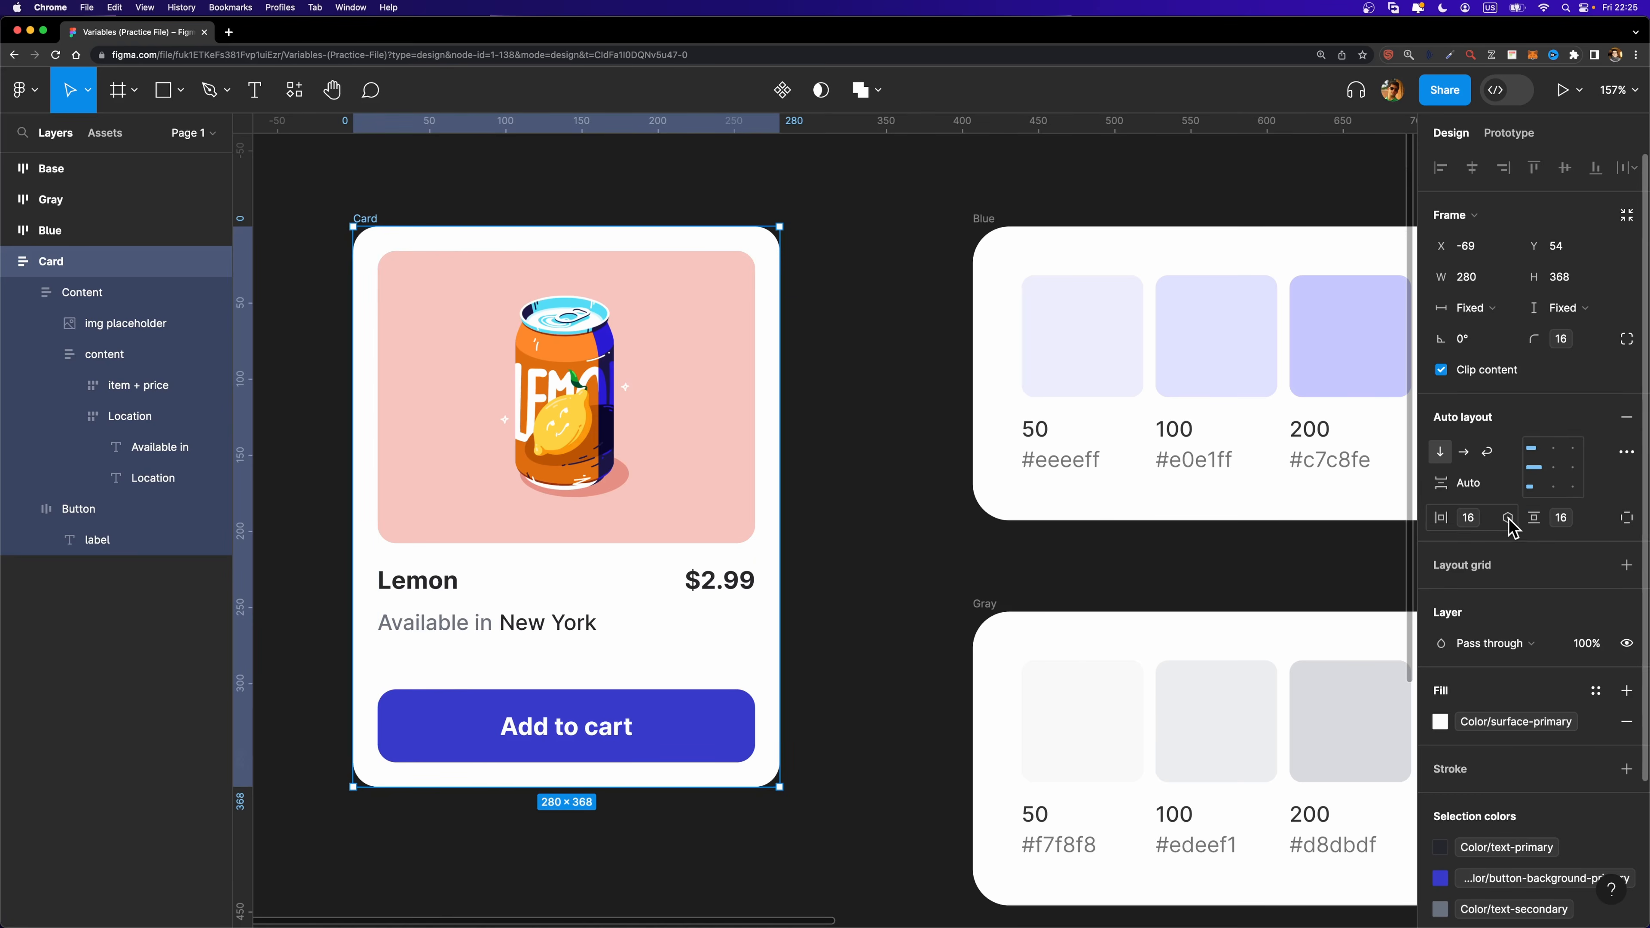
{"action": "left_click", "coordinate": [1507, 519]}
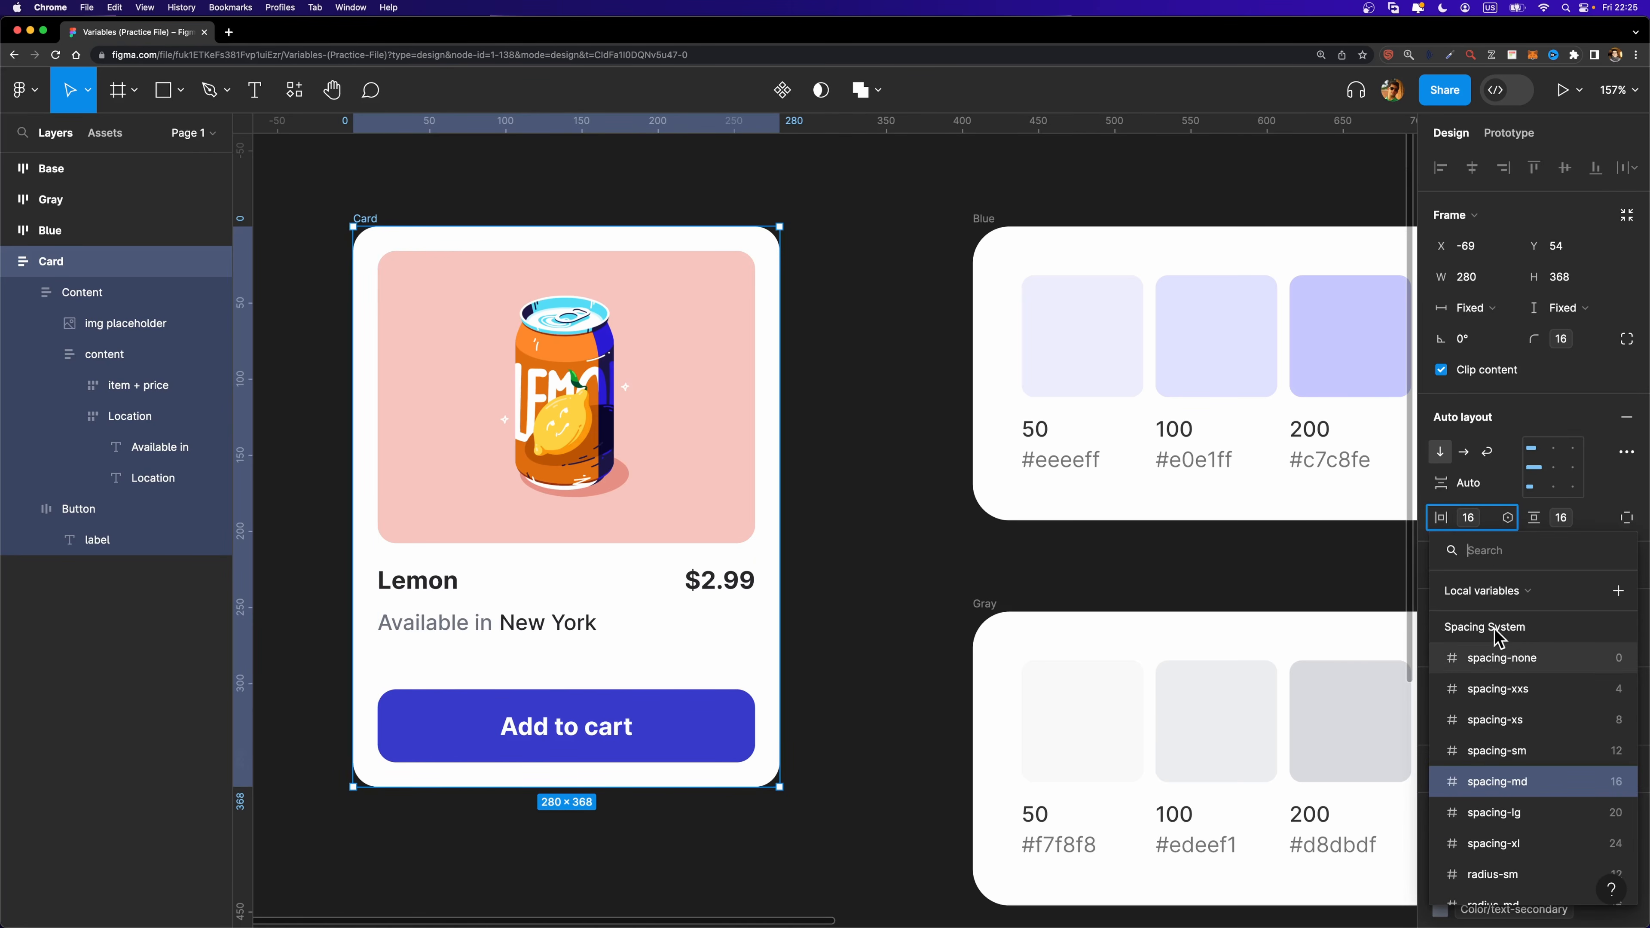
{"action": "scroll", "coordinate": [1462, 637], "scroll_direction": "down", "scroll_amount": 2}
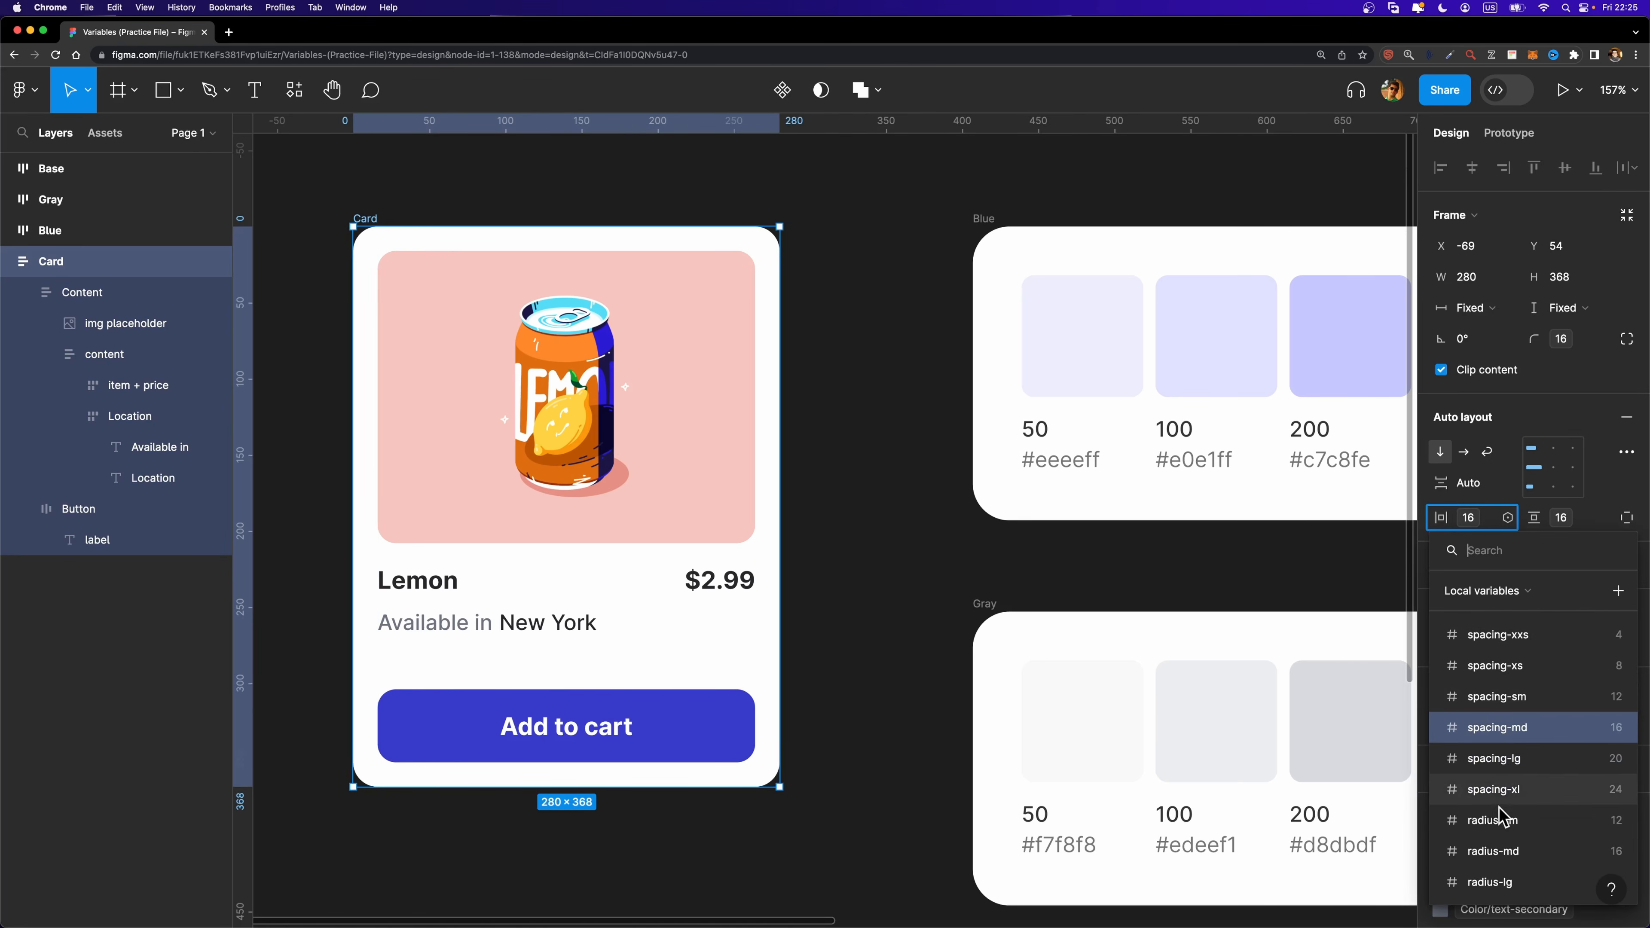
{"action": "left_click", "coordinate": [1550, 826]}
{"action": "key", "text": "ctrl+z"}
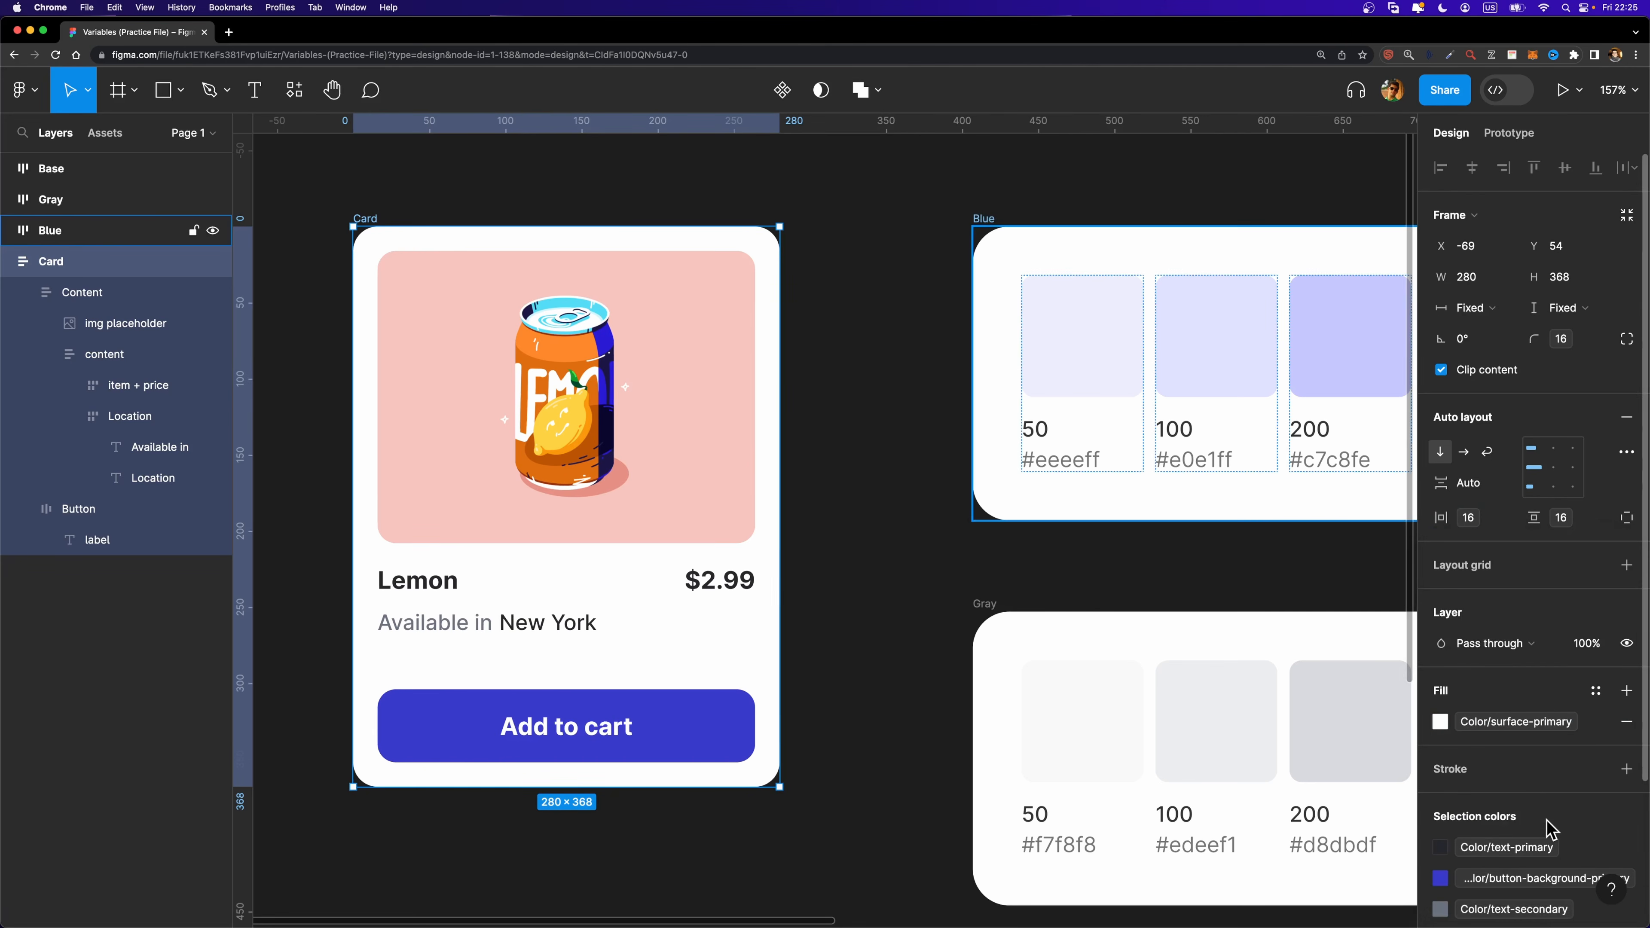
{"action": "left_click", "coordinate": [1507, 518]}
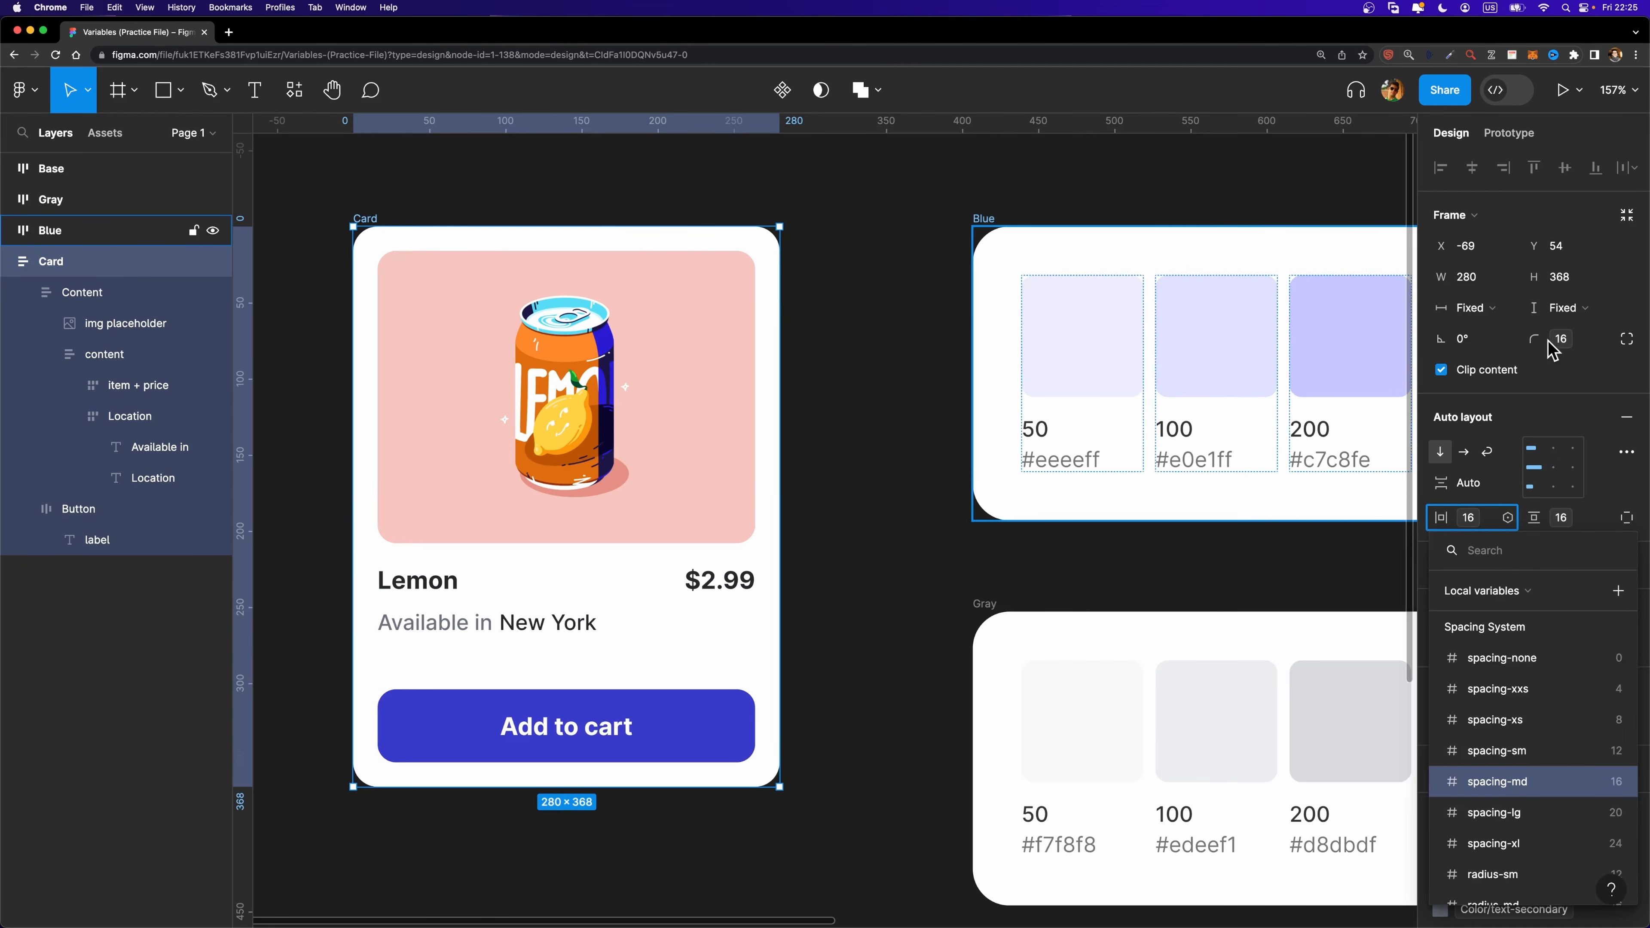
{"action": "left_click", "coordinate": [987, 296]}
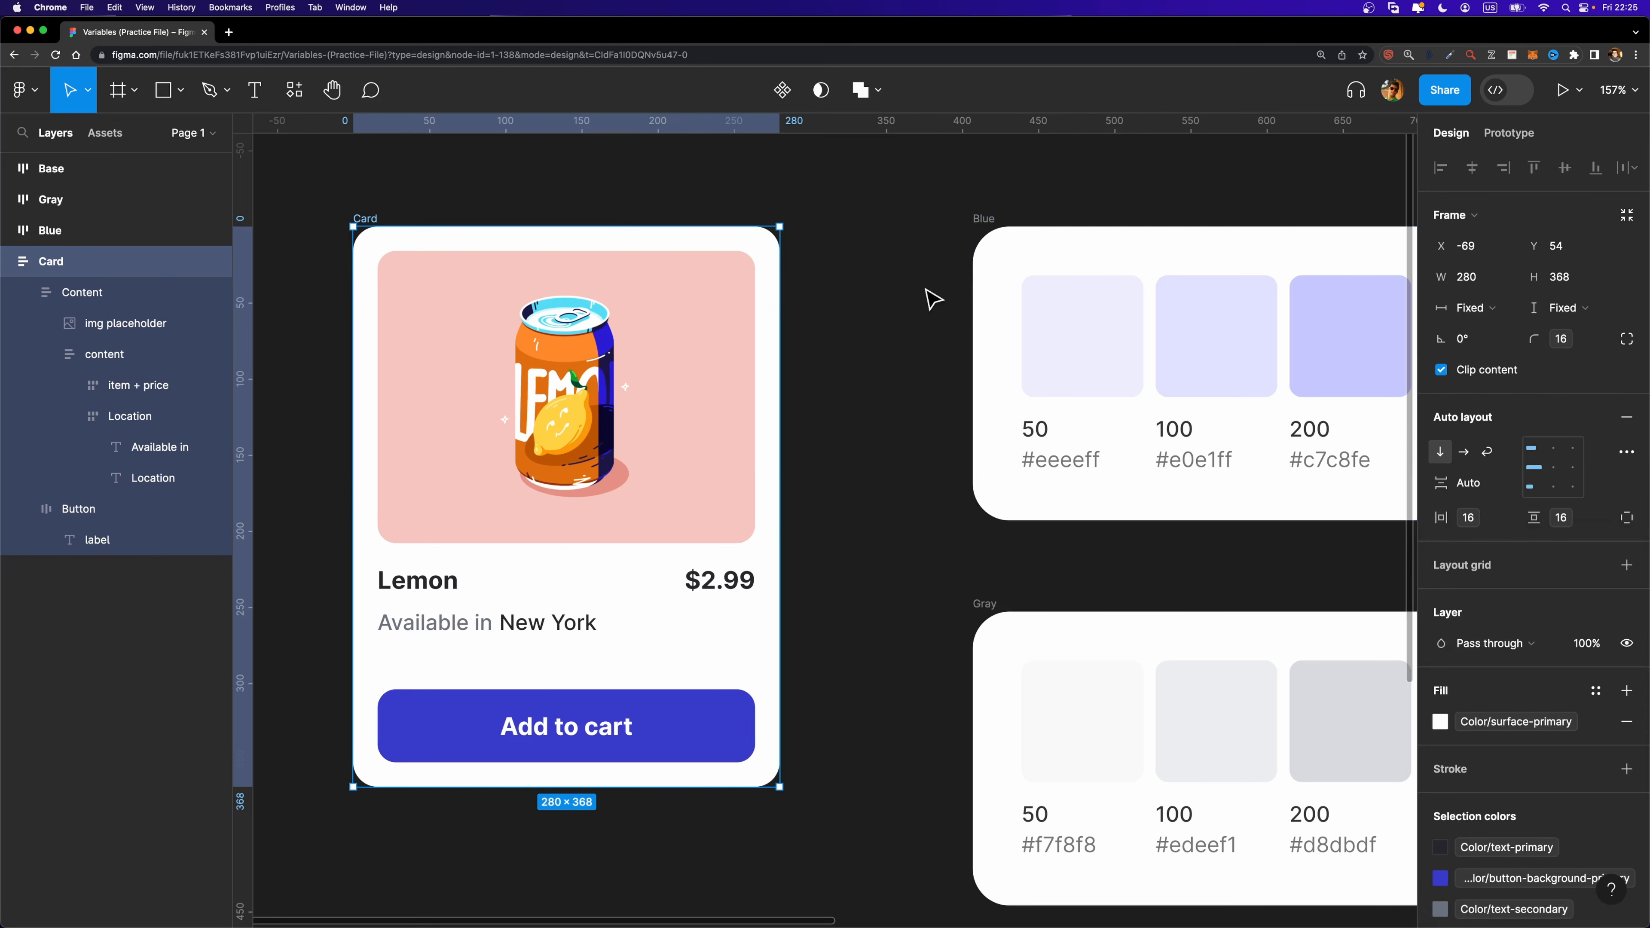
{"action": "left_click", "coordinate": [843, 291]}
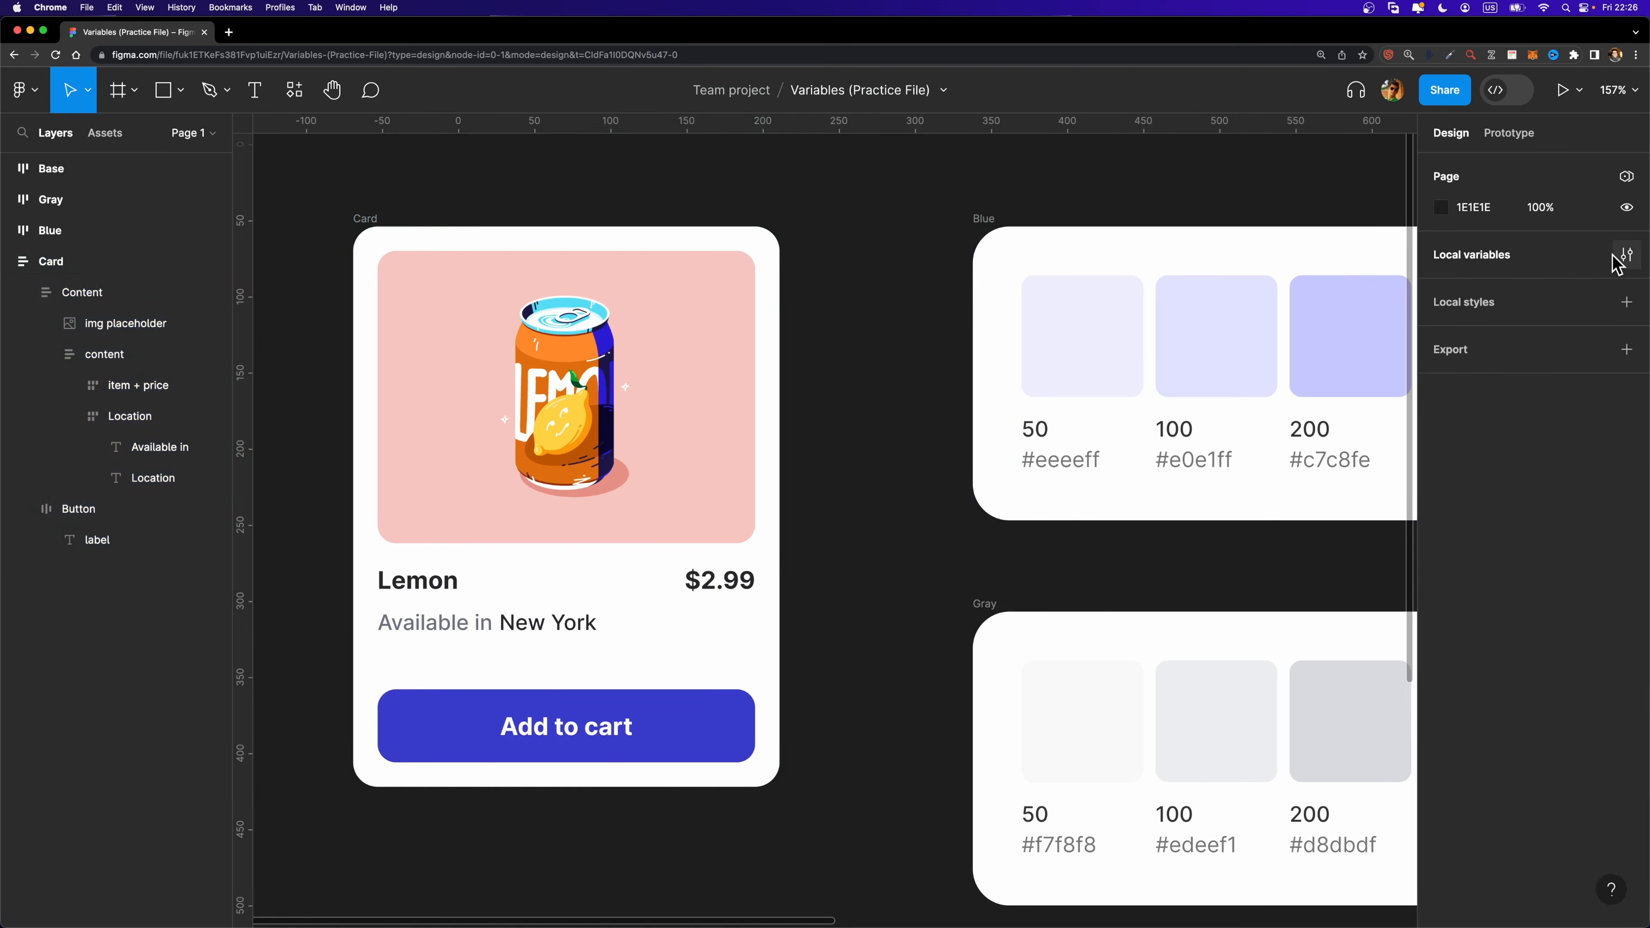
Limit the number scoping of the radius-sm variable to Corner radius by excluding Width and height, Gap and Text content.
{"action": "left_click", "coordinate": [1626, 254]}
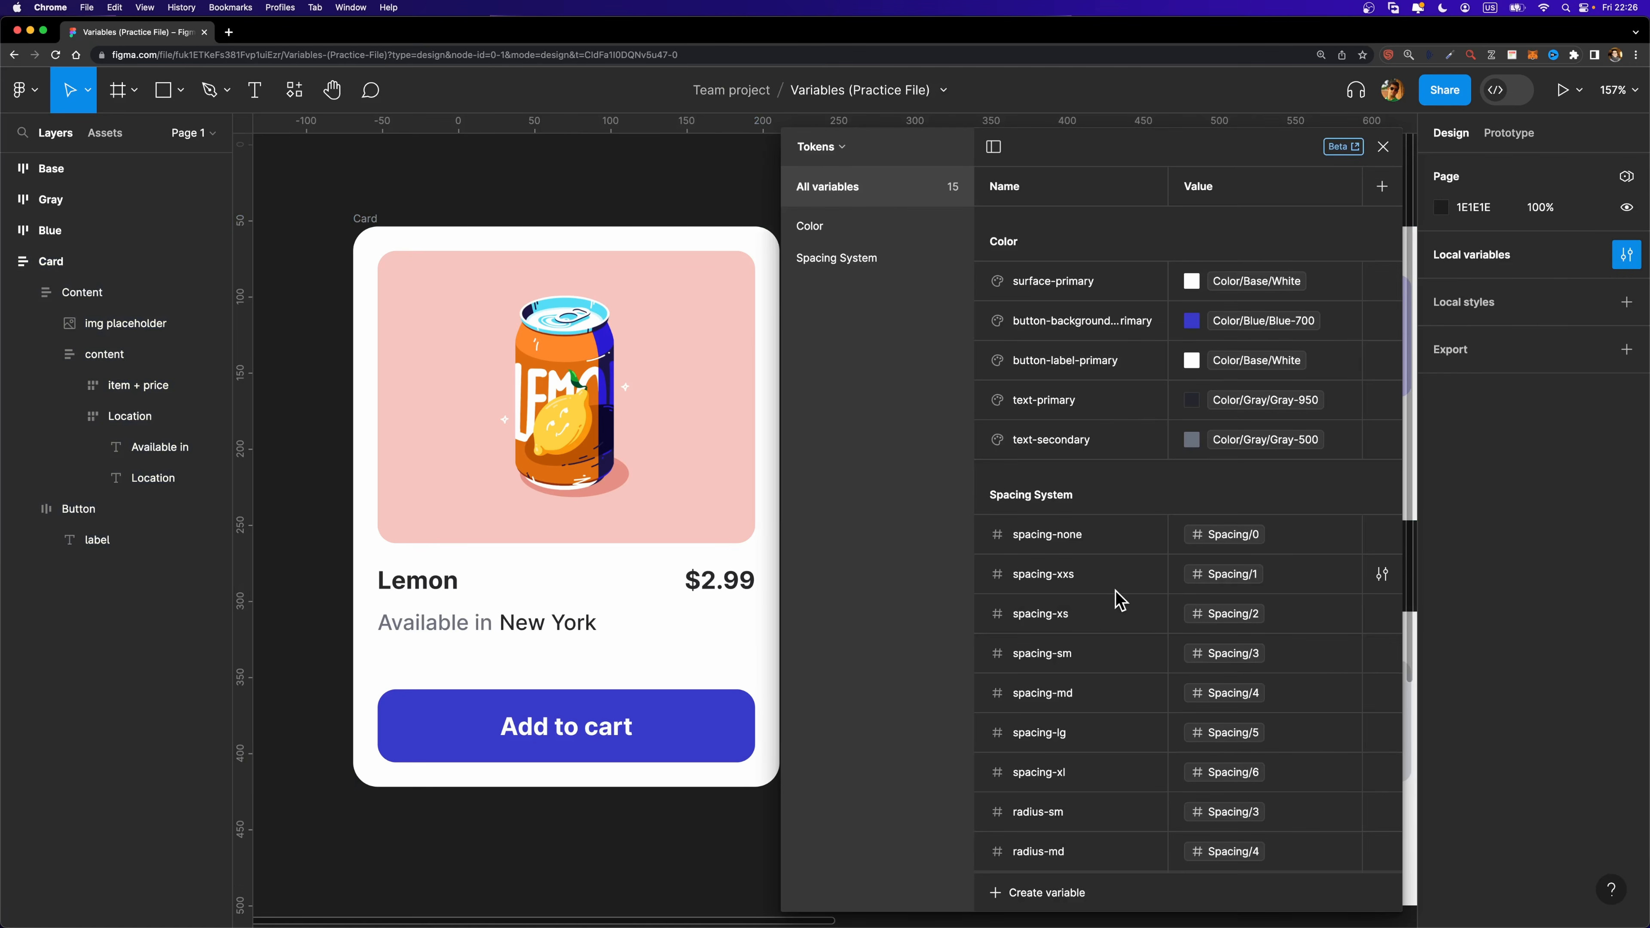
{"action": "scroll", "coordinate": [1121, 598], "scroll_direction": "down", "scroll_amount": 2}
{"action": "left_click", "coordinate": [1097, 783]}
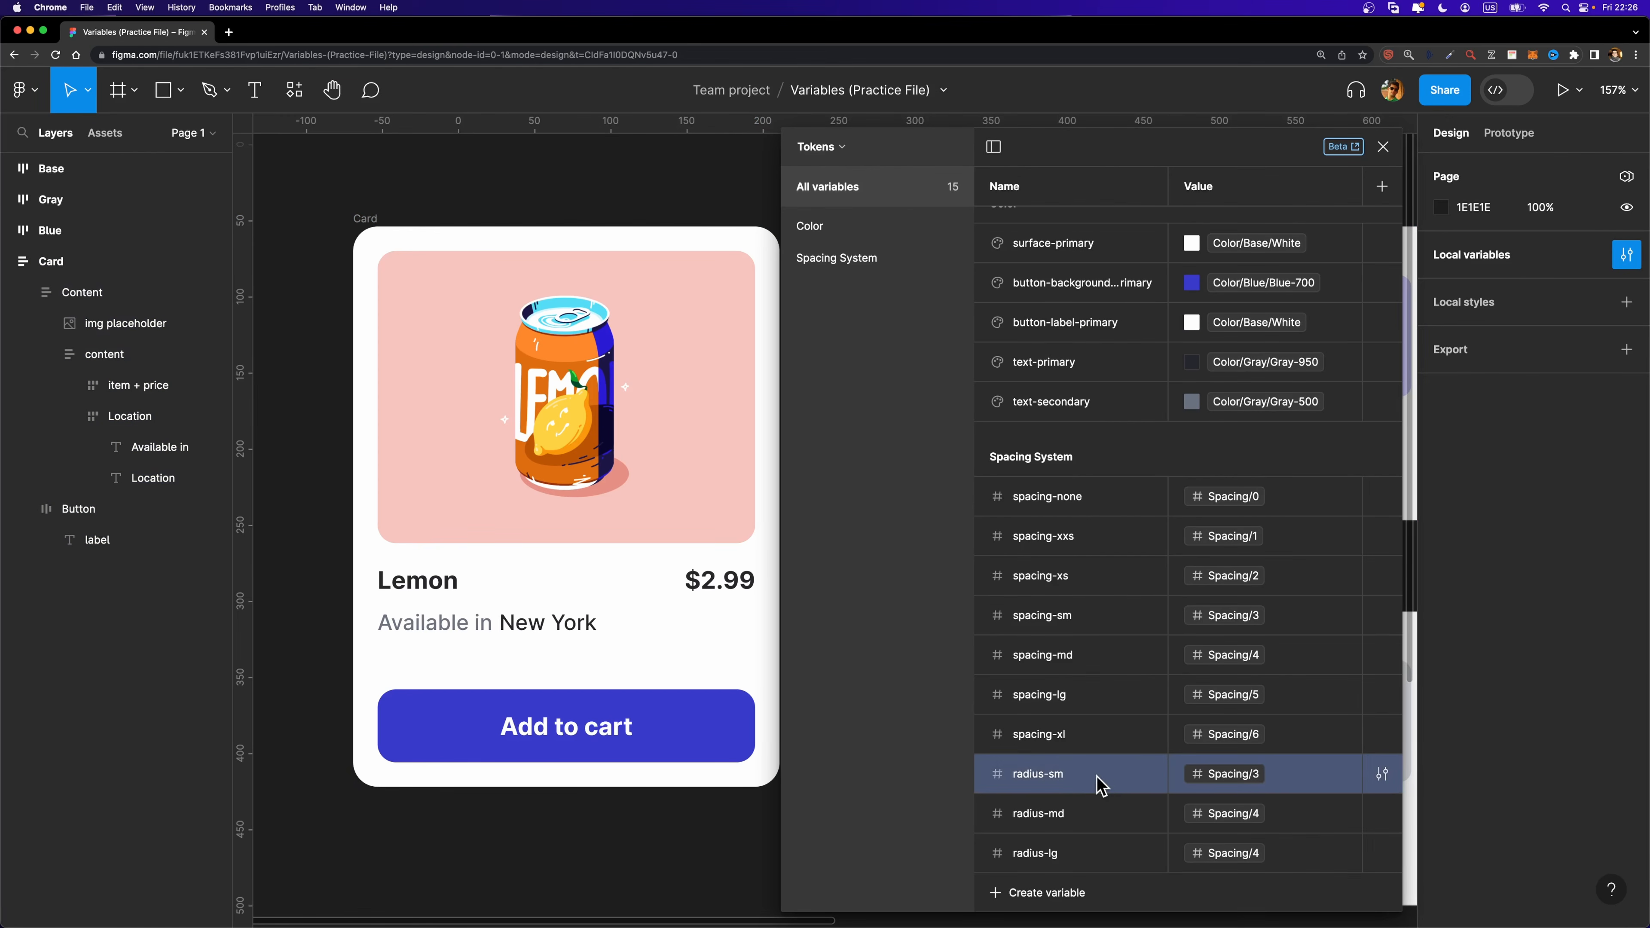
{"action": "left_click", "coordinate": [1381, 775]}
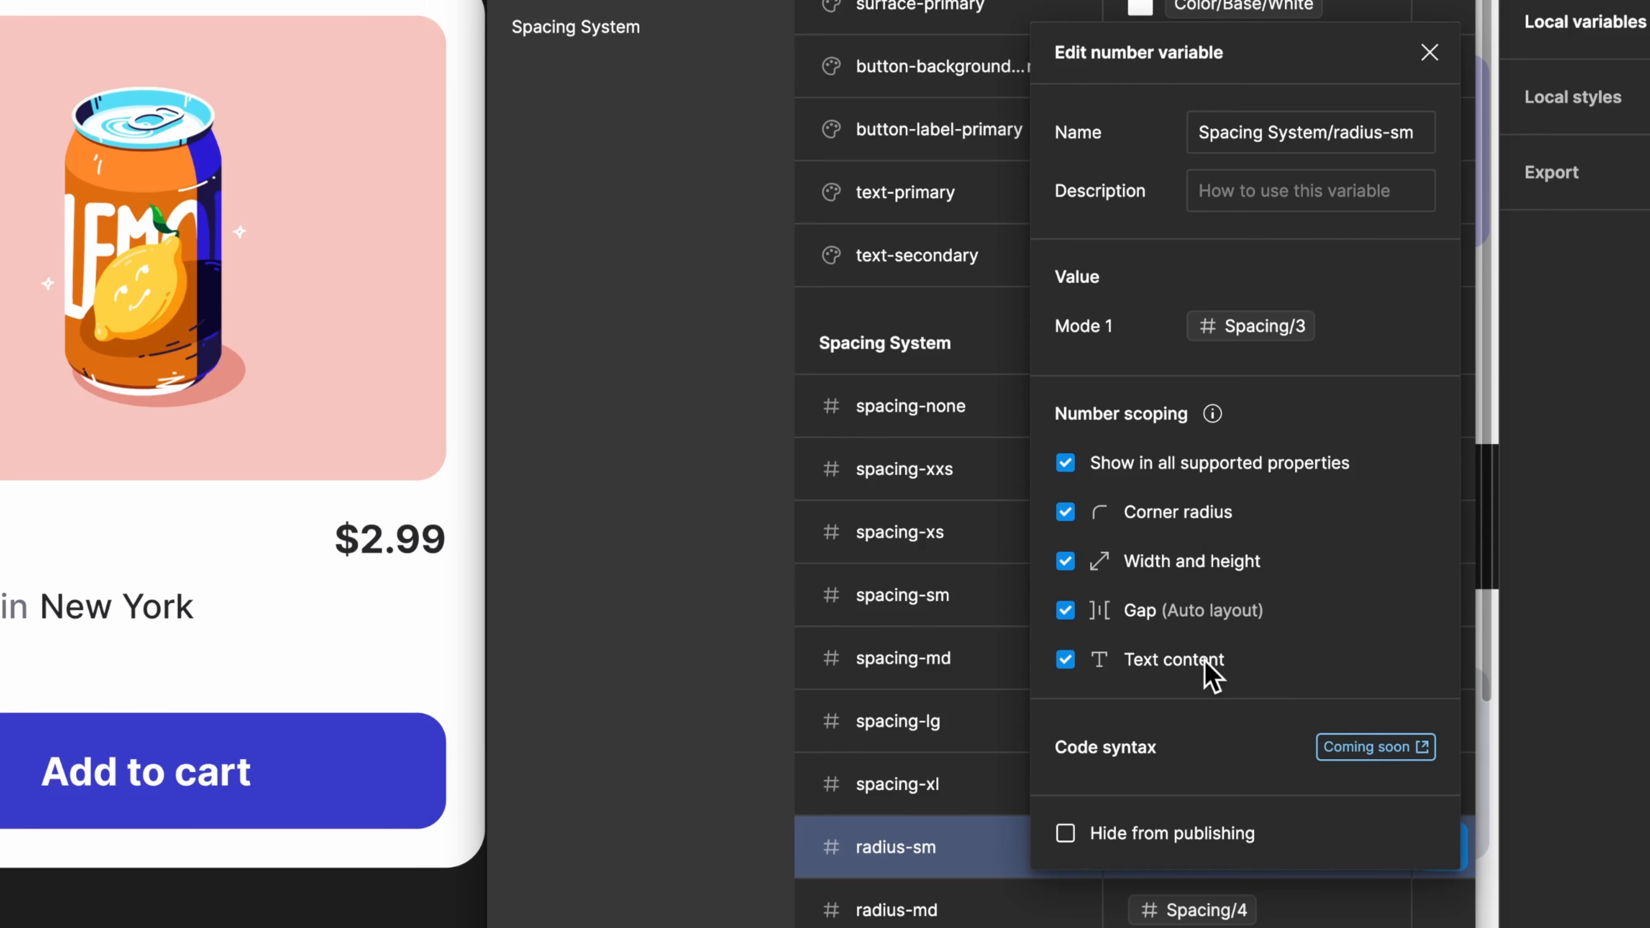
{"action": "left_click", "coordinate": [1065, 659]}
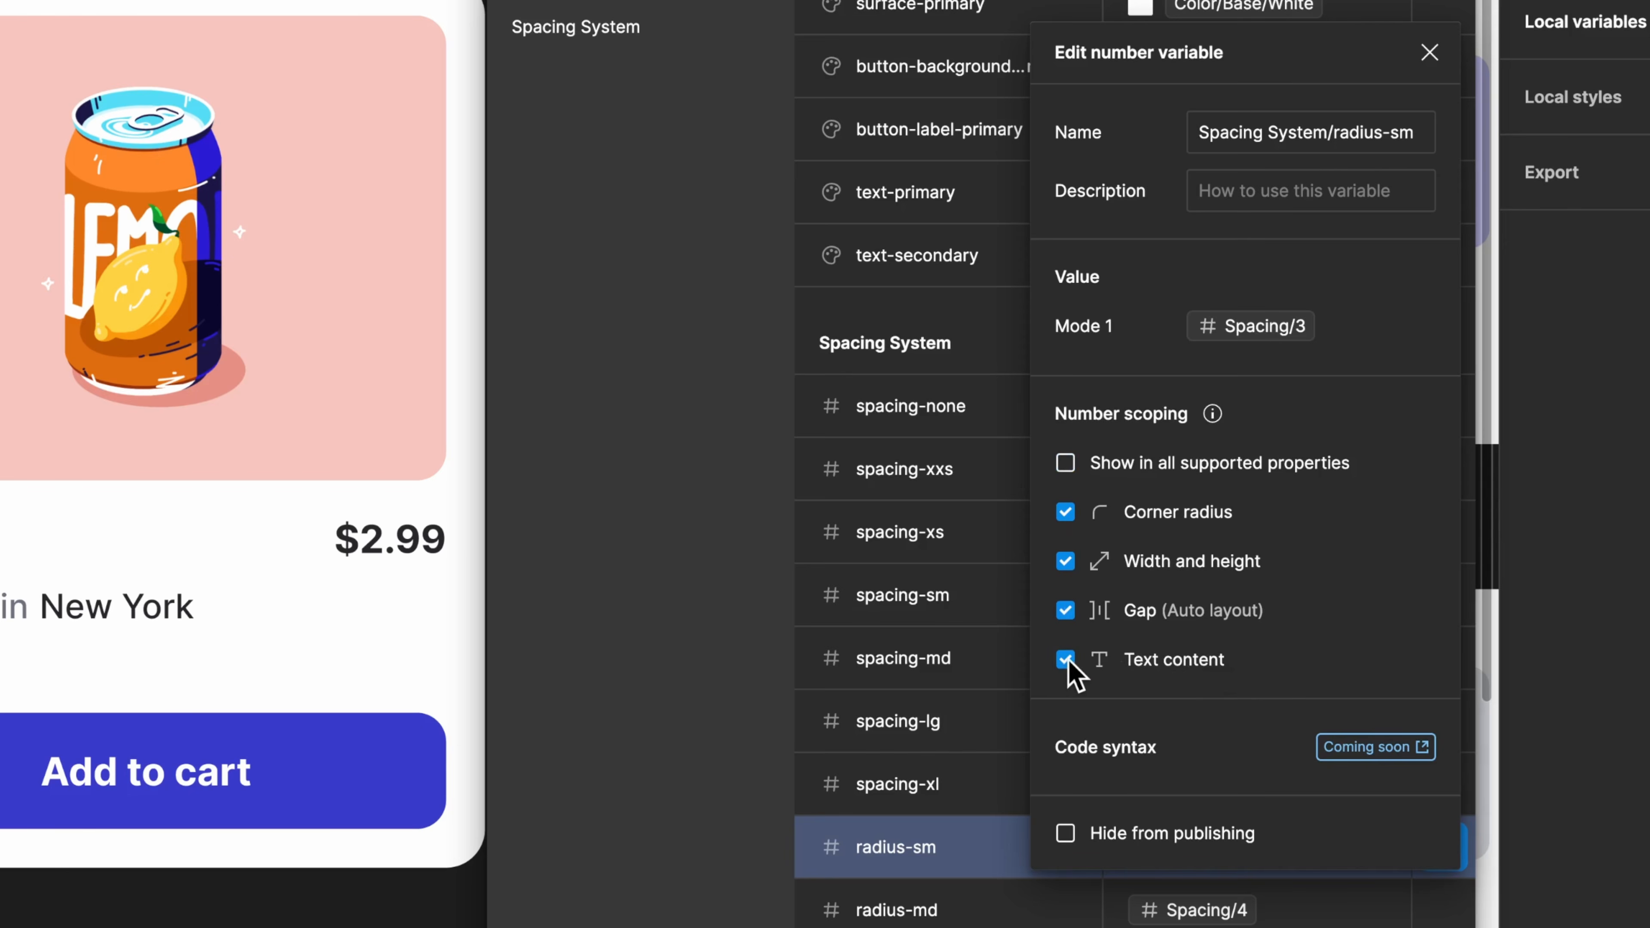
{"action": "left_click", "coordinate": [1065, 612]}
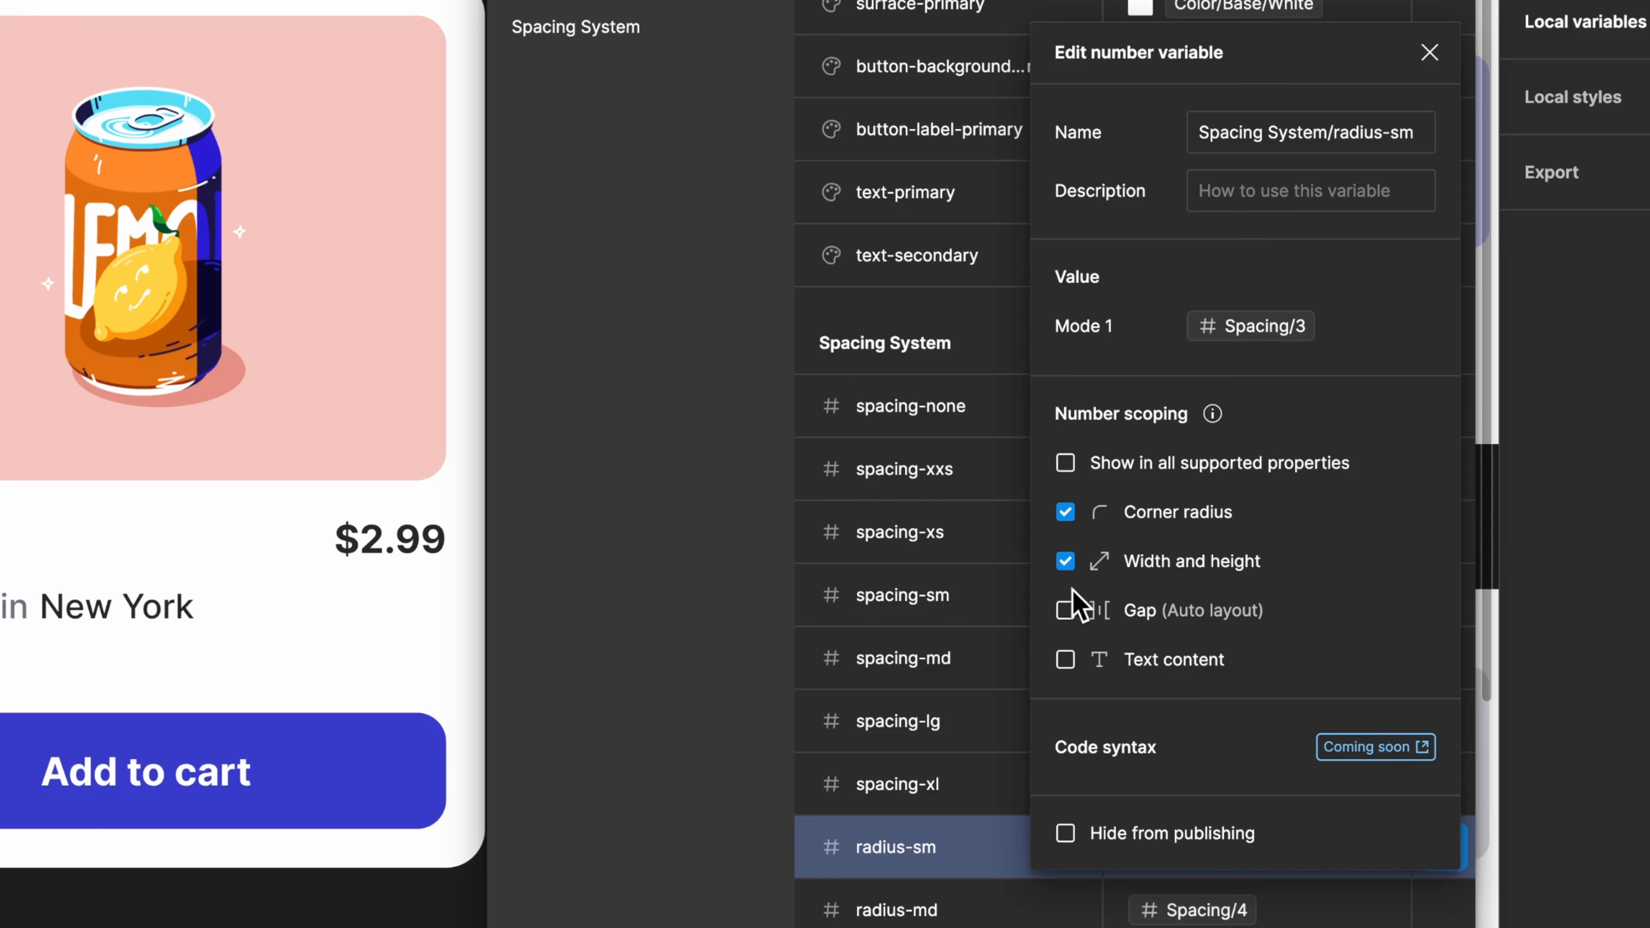
{"action": "left_click", "coordinate": [1066, 561]}
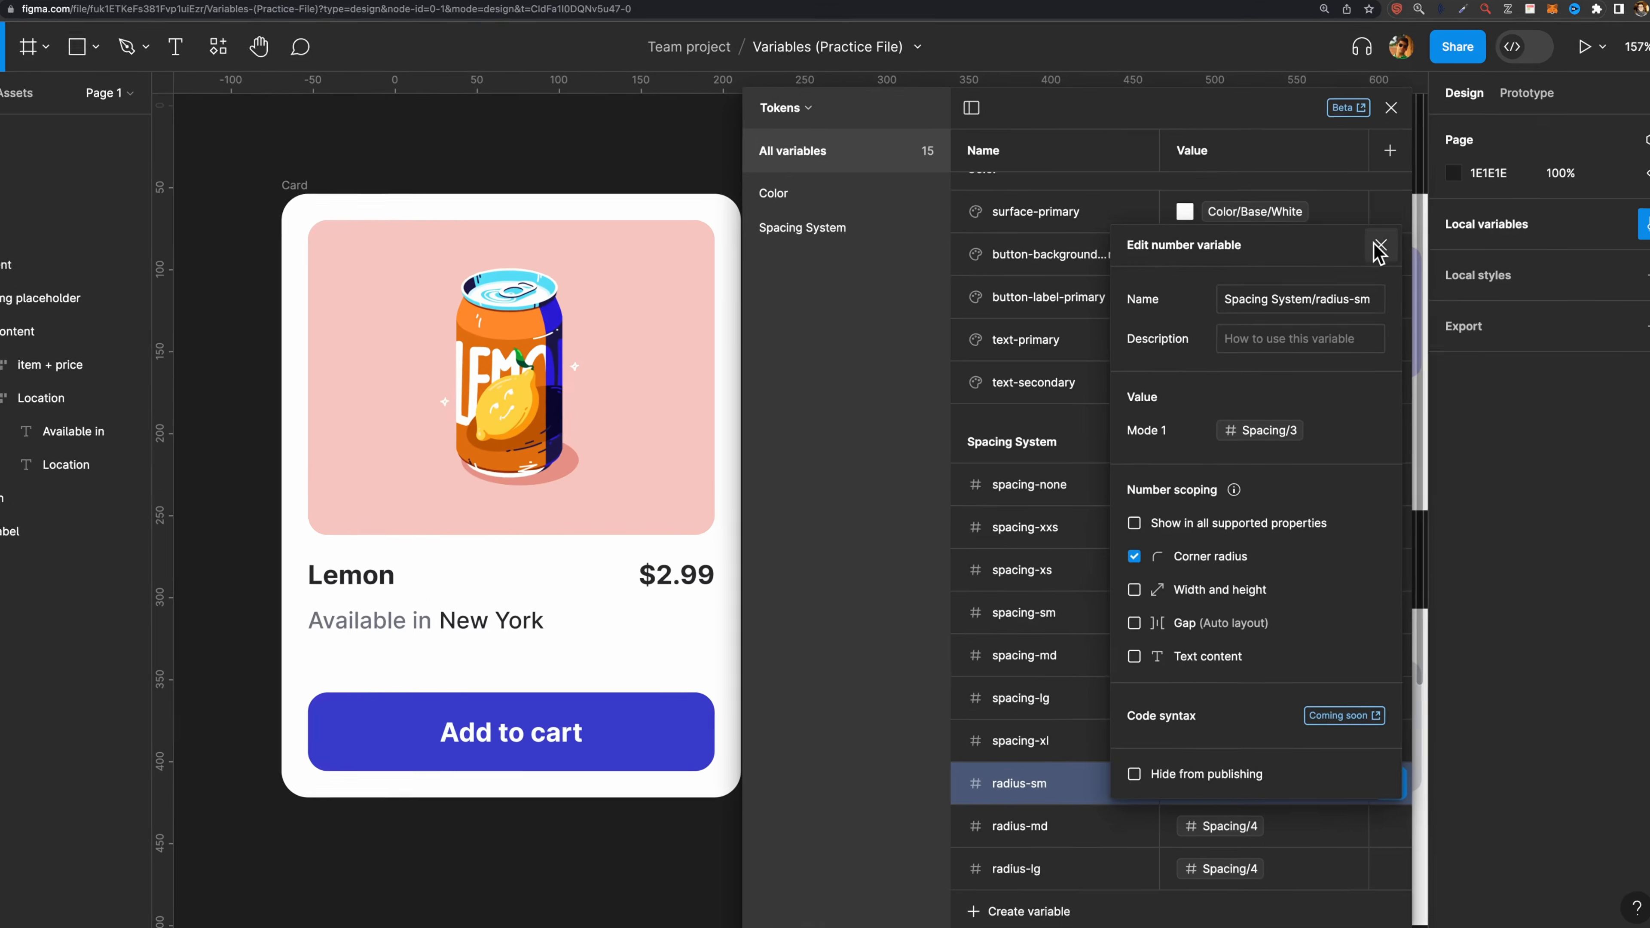
{"action": "left_click", "coordinate": [1427, 60]}
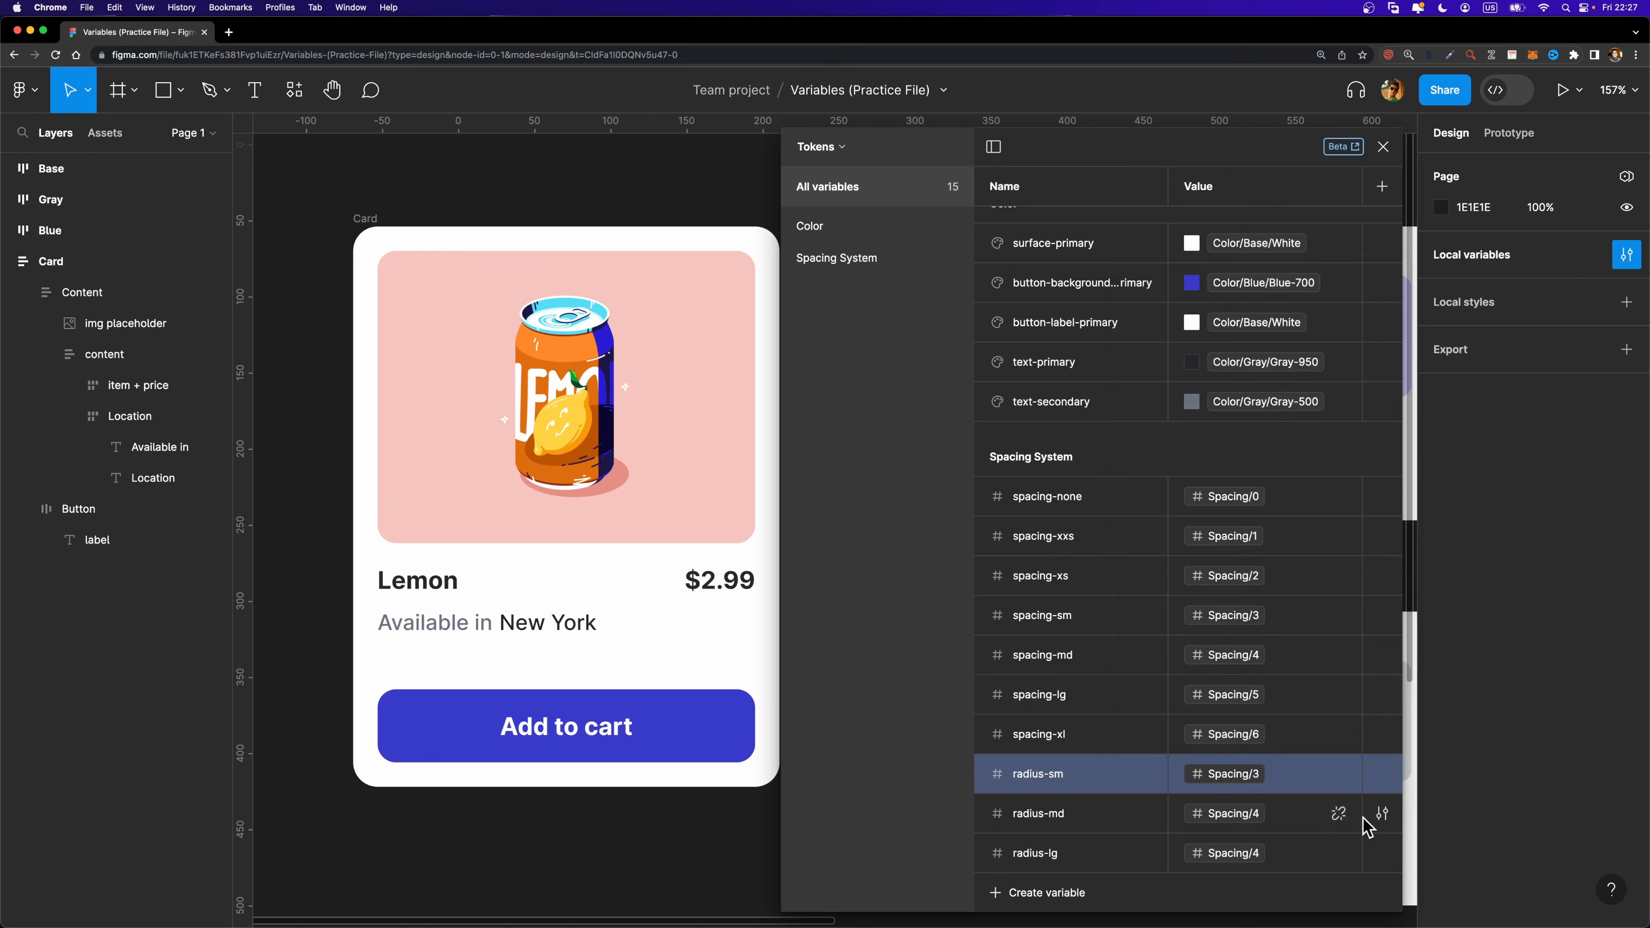
Limit the number scoping of the radius-md variable to Corner radius only.
{"action": "left_click", "coordinate": [1432, 906]}
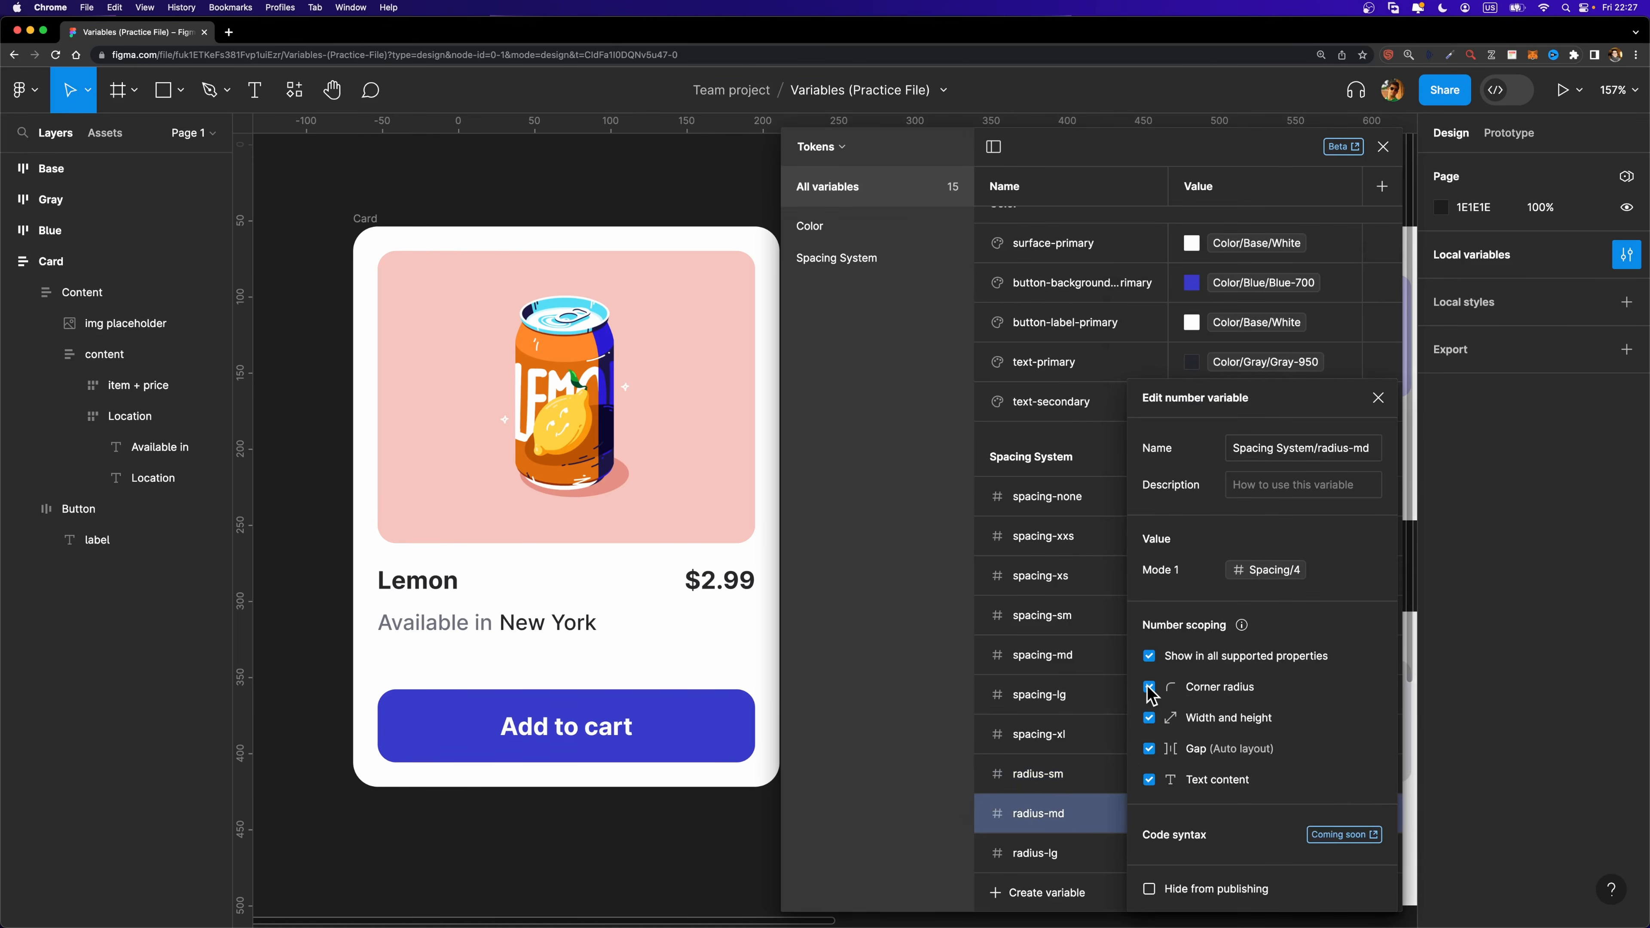
{"action": "left_click", "coordinate": [1148, 687]}
{"action": "left_click", "coordinate": [1150, 714]}
{"action": "left_click", "coordinate": [1151, 748]}
{"action": "left_click", "coordinate": [1148, 776]}
{"action": "left_click", "coordinate": [1075, 801]}
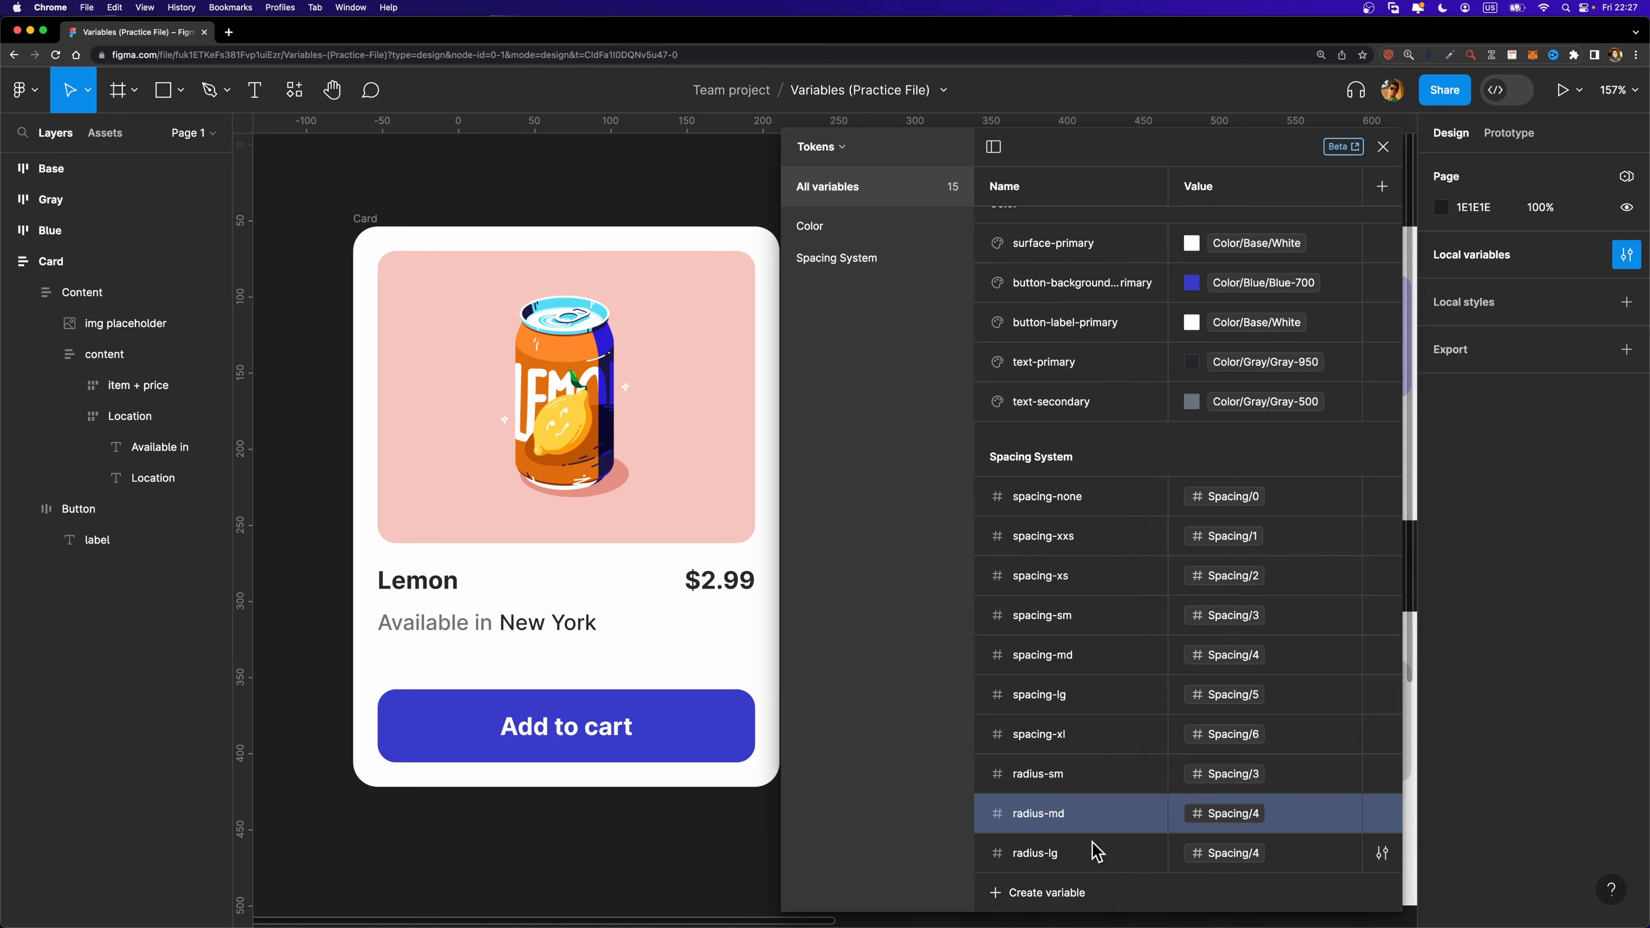
Limit the number scoping of the radius-lg variable to Corner radius only.
{"action": "left_click", "coordinate": [1382, 852]}
{"action": "left_click", "coordinate": [1149, 656]}
{"action": "left_click", "coordinate": [1149, 688]}
{"action": "left_click", "coordinate": [1095, 739]}
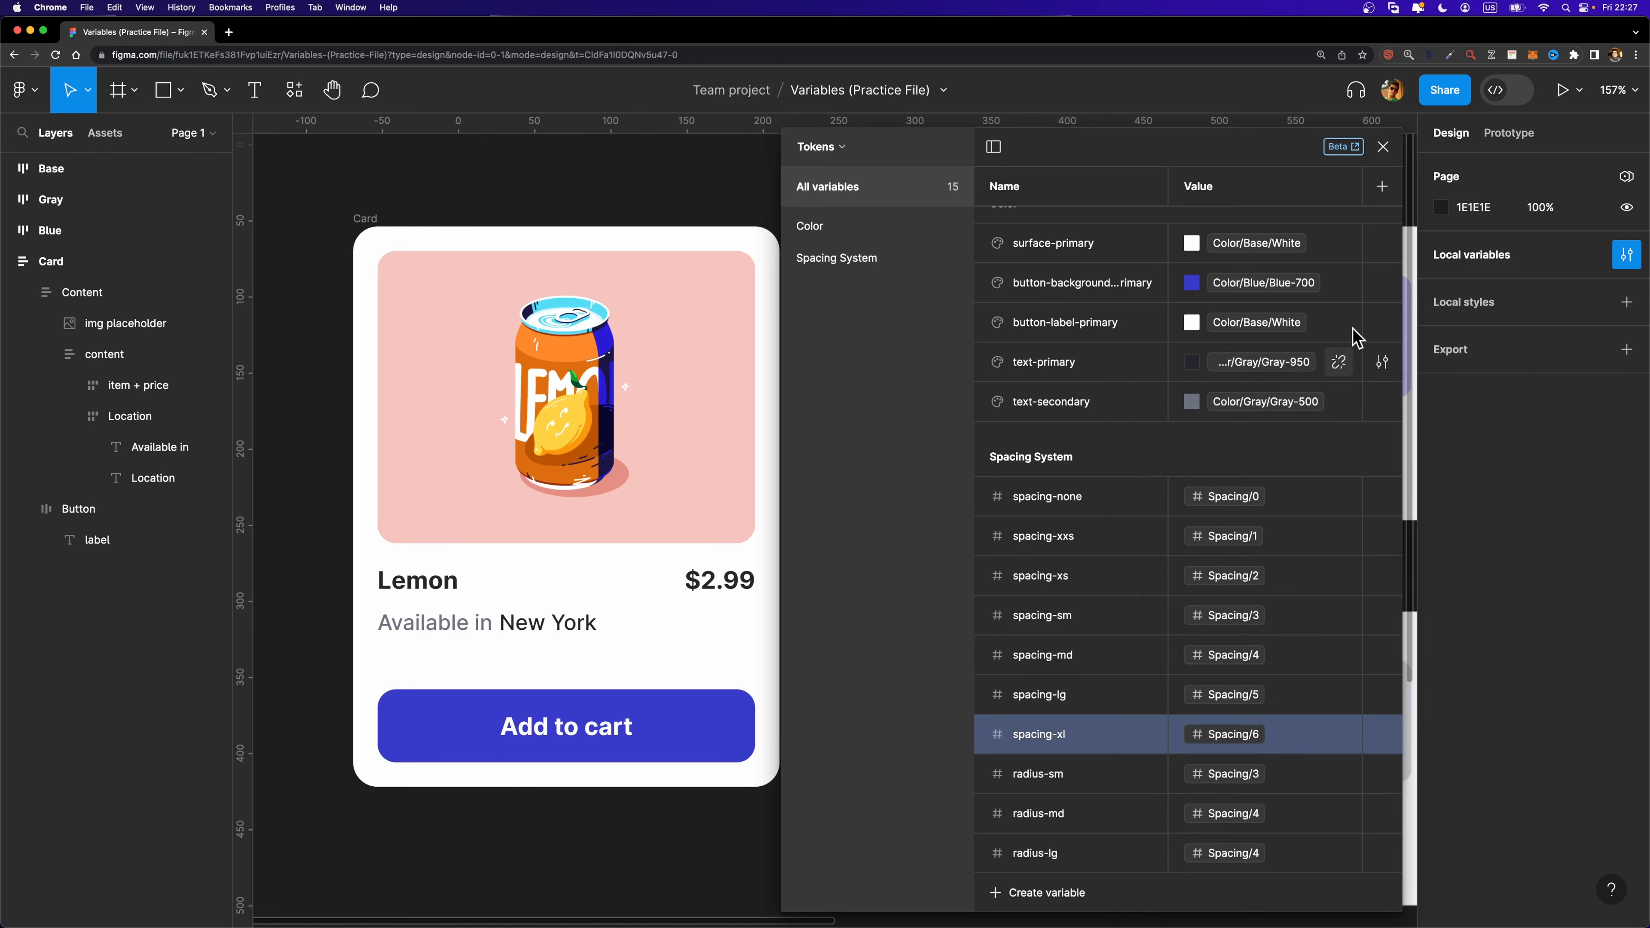
Check which tokens are offered for the Card frame's horizontal padding, and deselect the frame.
{"action": "left_click", "coordinate": [1383, 147]}
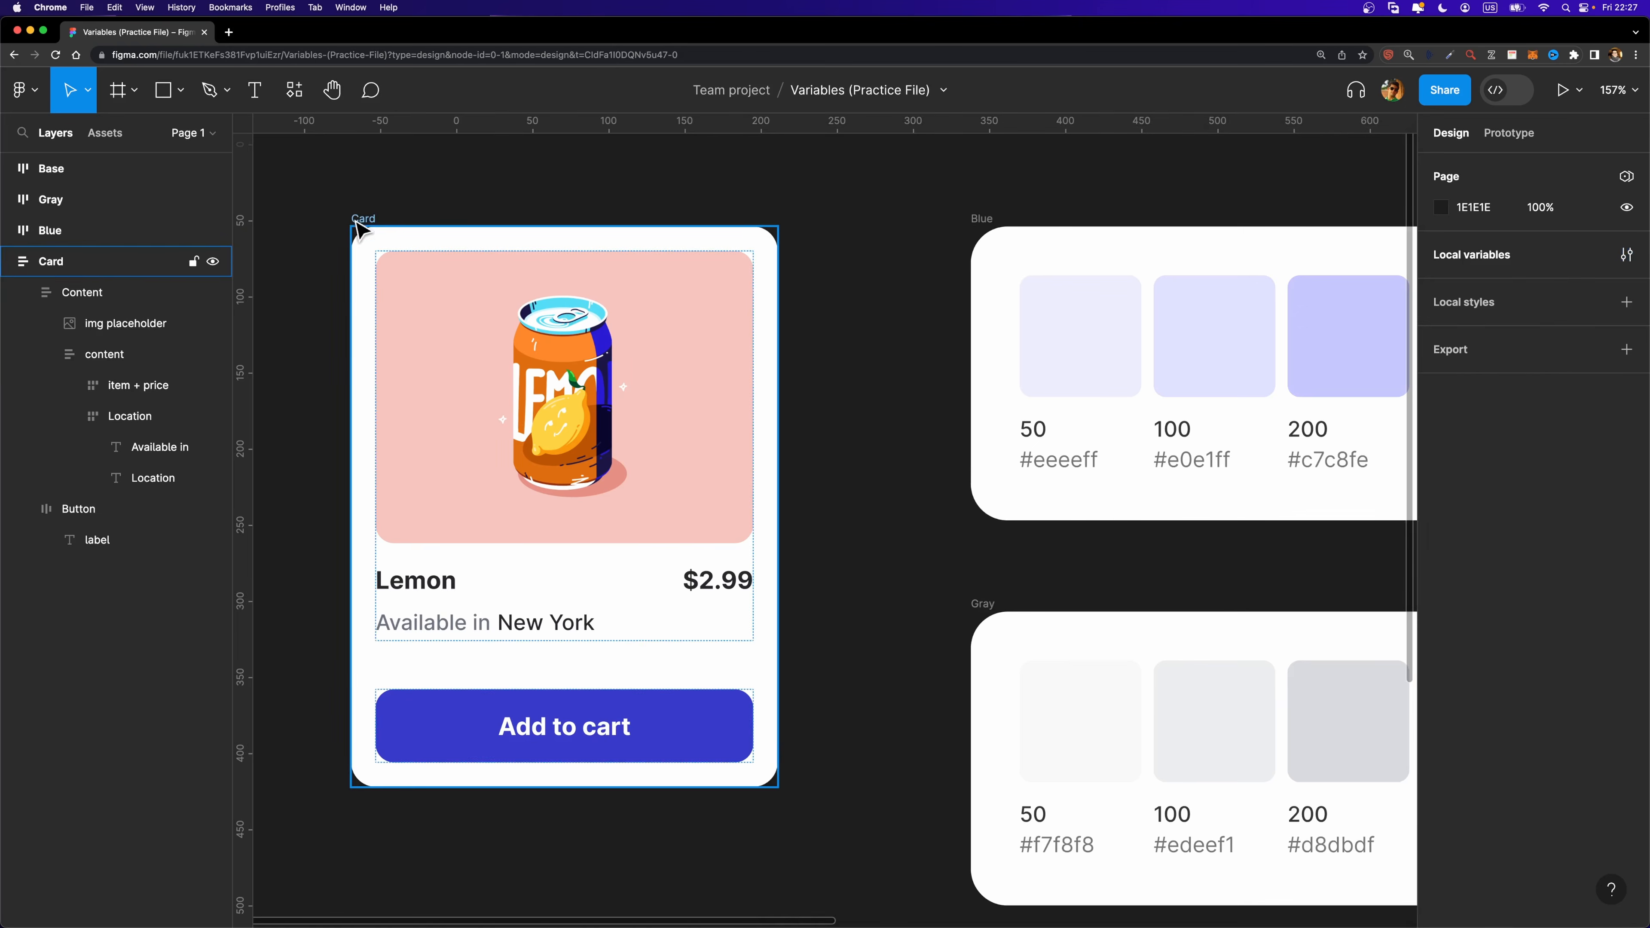
{"action": "left_click", "coordinate": [356, 222]}
{"action": "left_click", "coordinate": [1507, 518]}
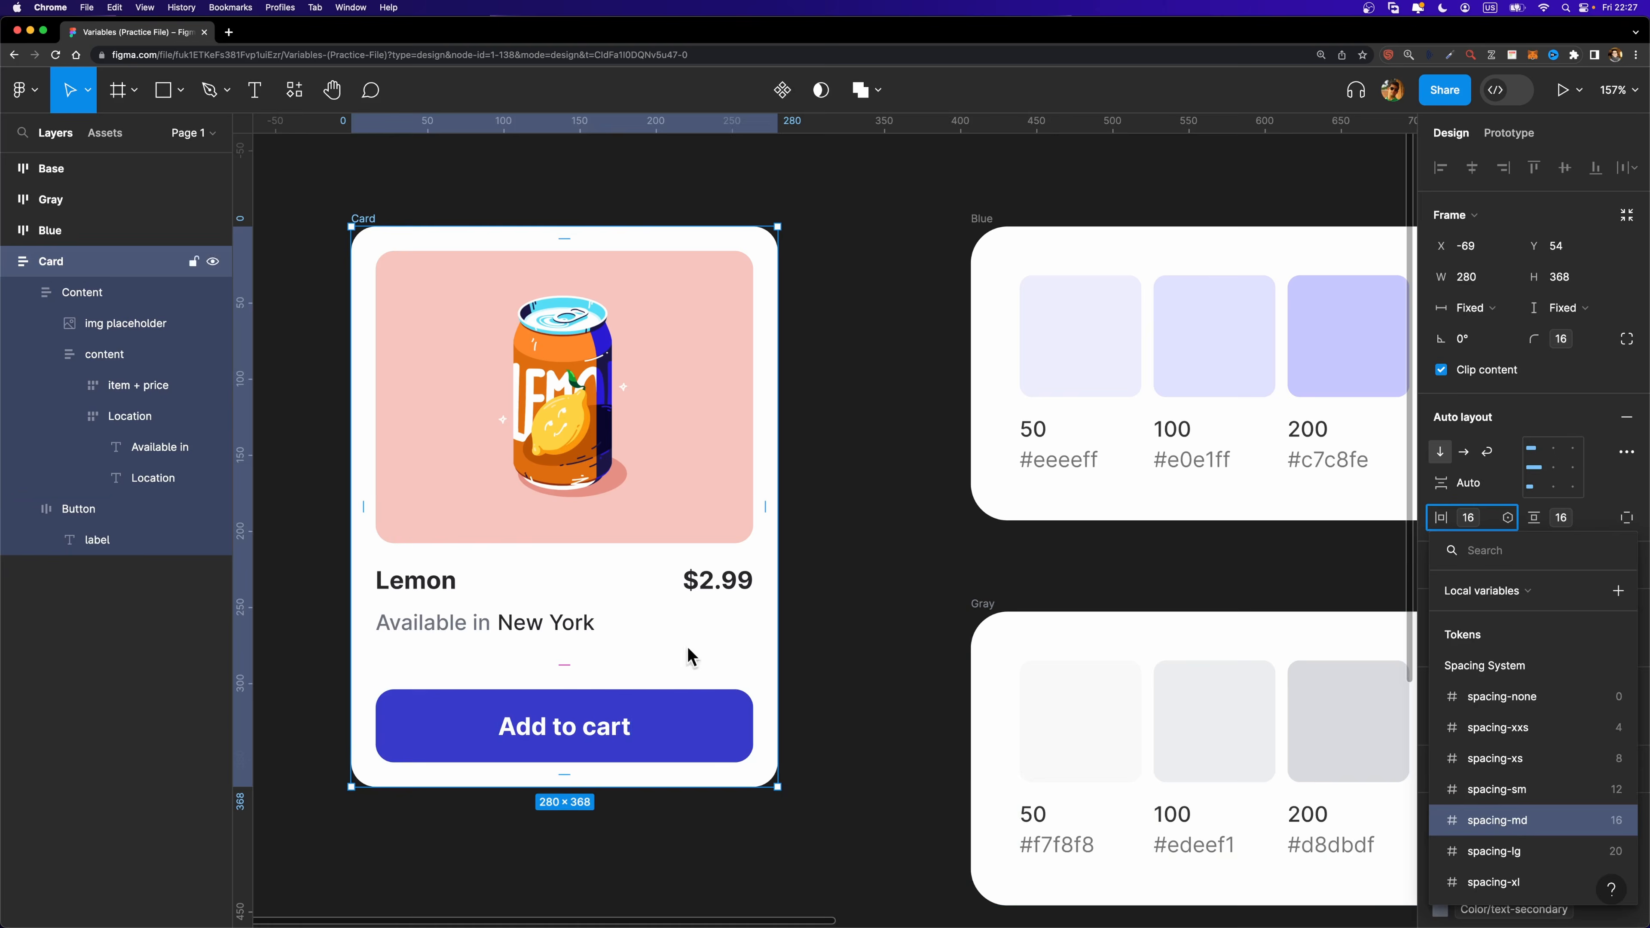
{"action": "key", "text": "Escape"}
{"action": "key", "text": "Escape"}
Examine the color scoping options of the button-background-primary variable and close its settings.
{"action": "left_click", "coordinate": [1626, 255]}
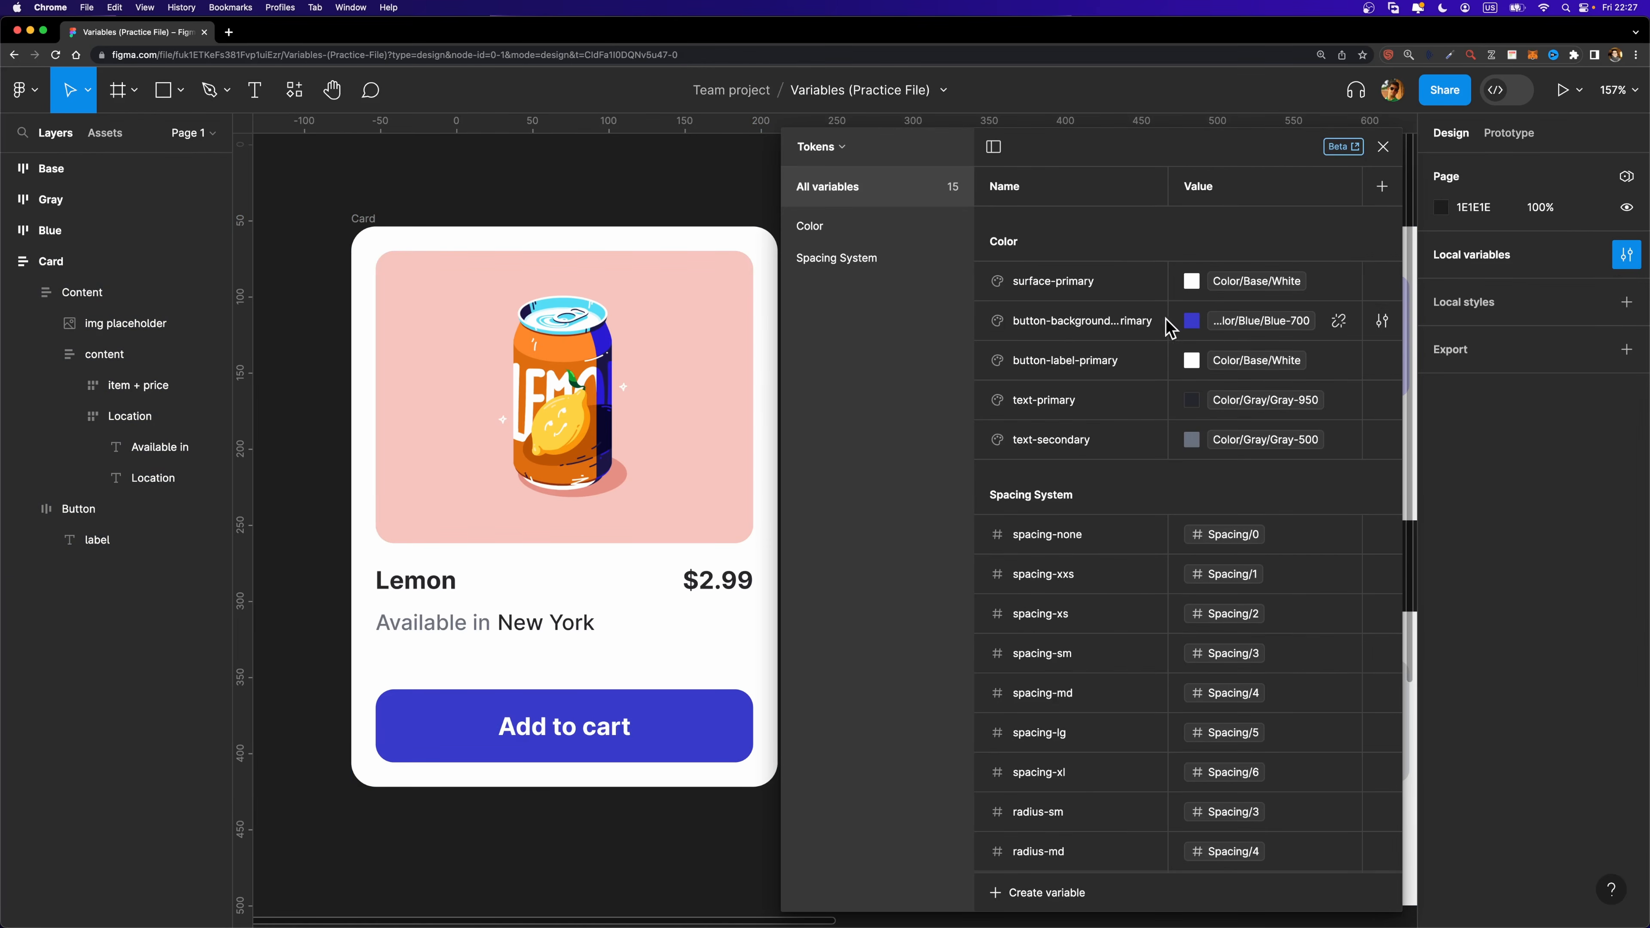
{"action": "left_click", "coordinate": [1381, 320]}
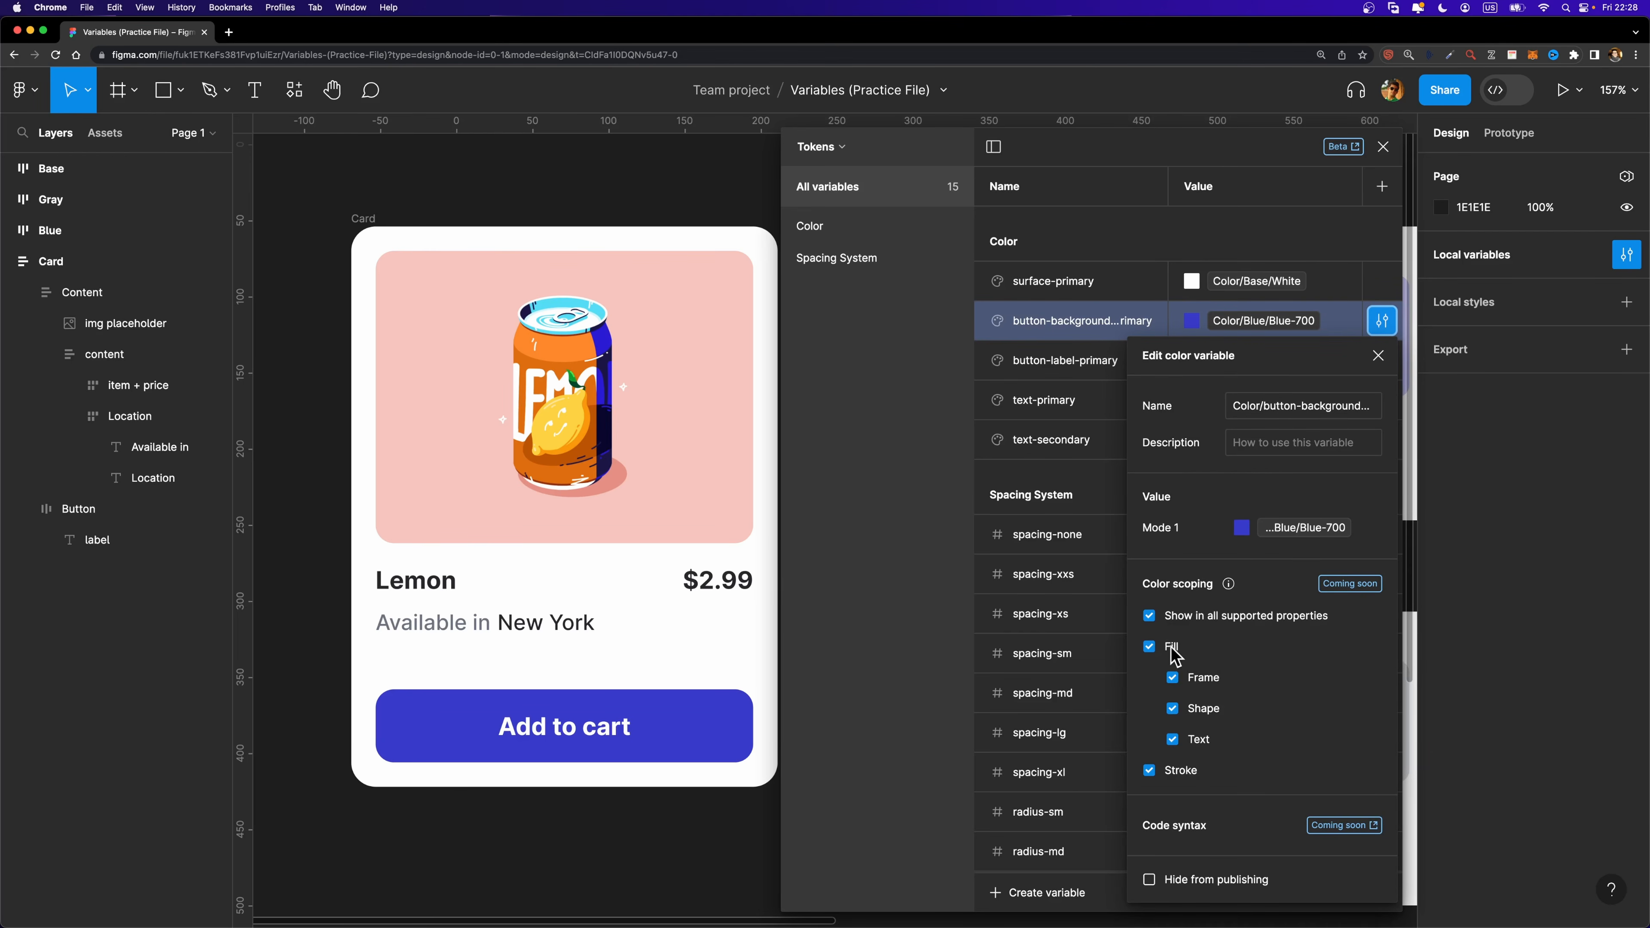
{"action": "left_click", "coordinate": [1148, 771]}
{"action": "left_click", "coordinate": [1378, 356]}
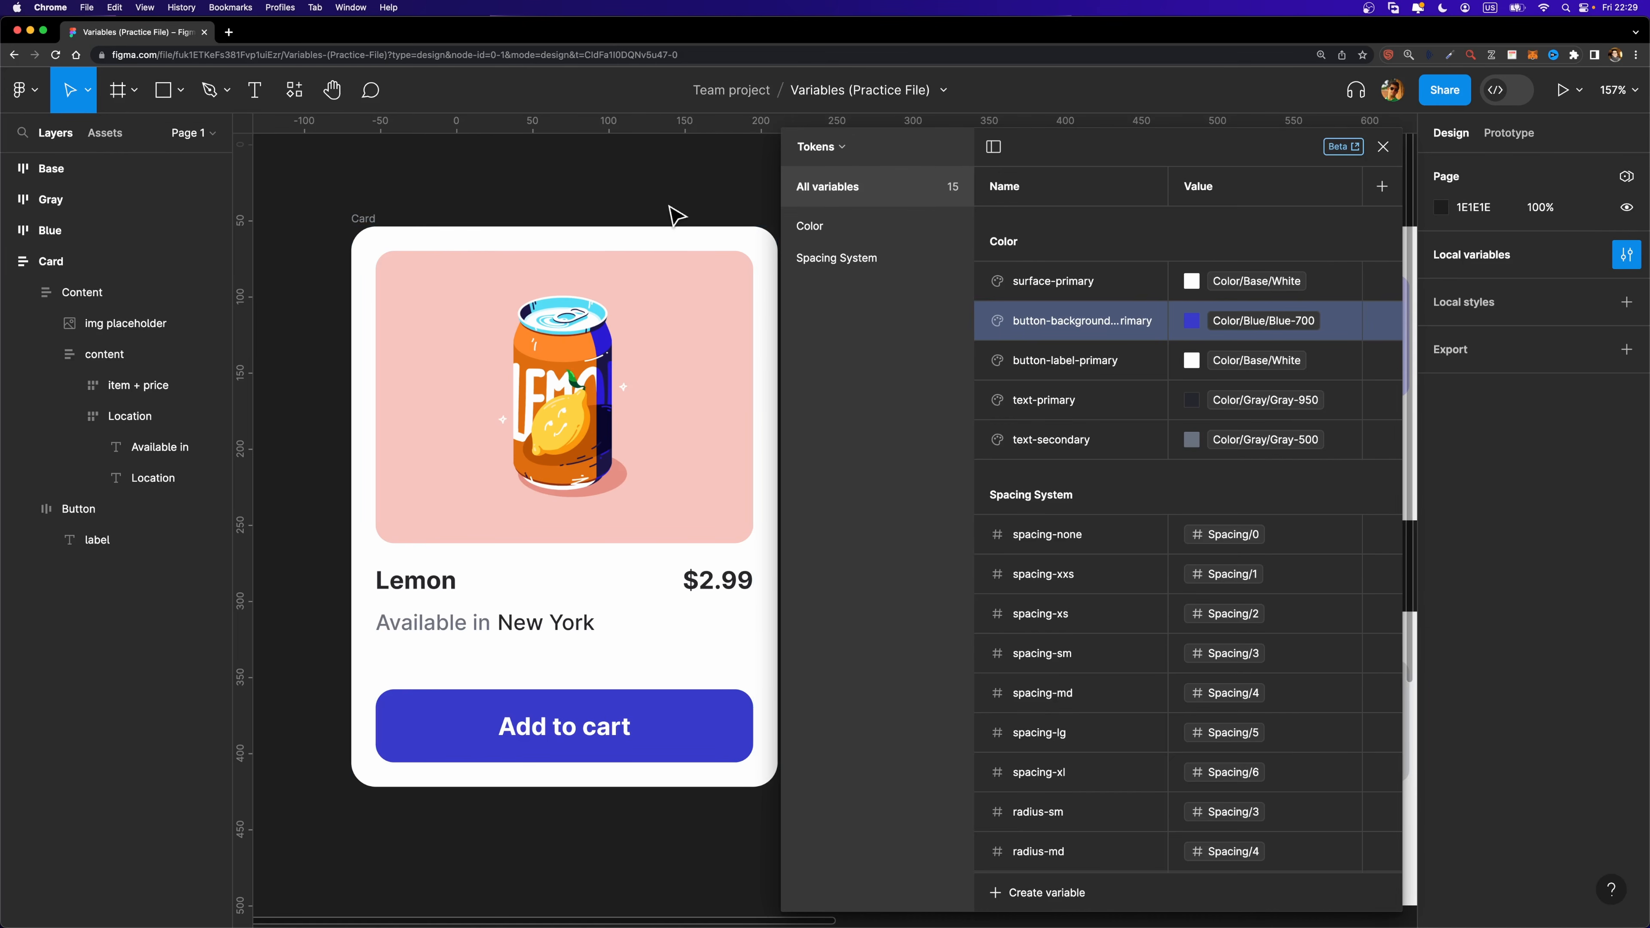
{"action": "left_click", "coordinate": [843, 157]}
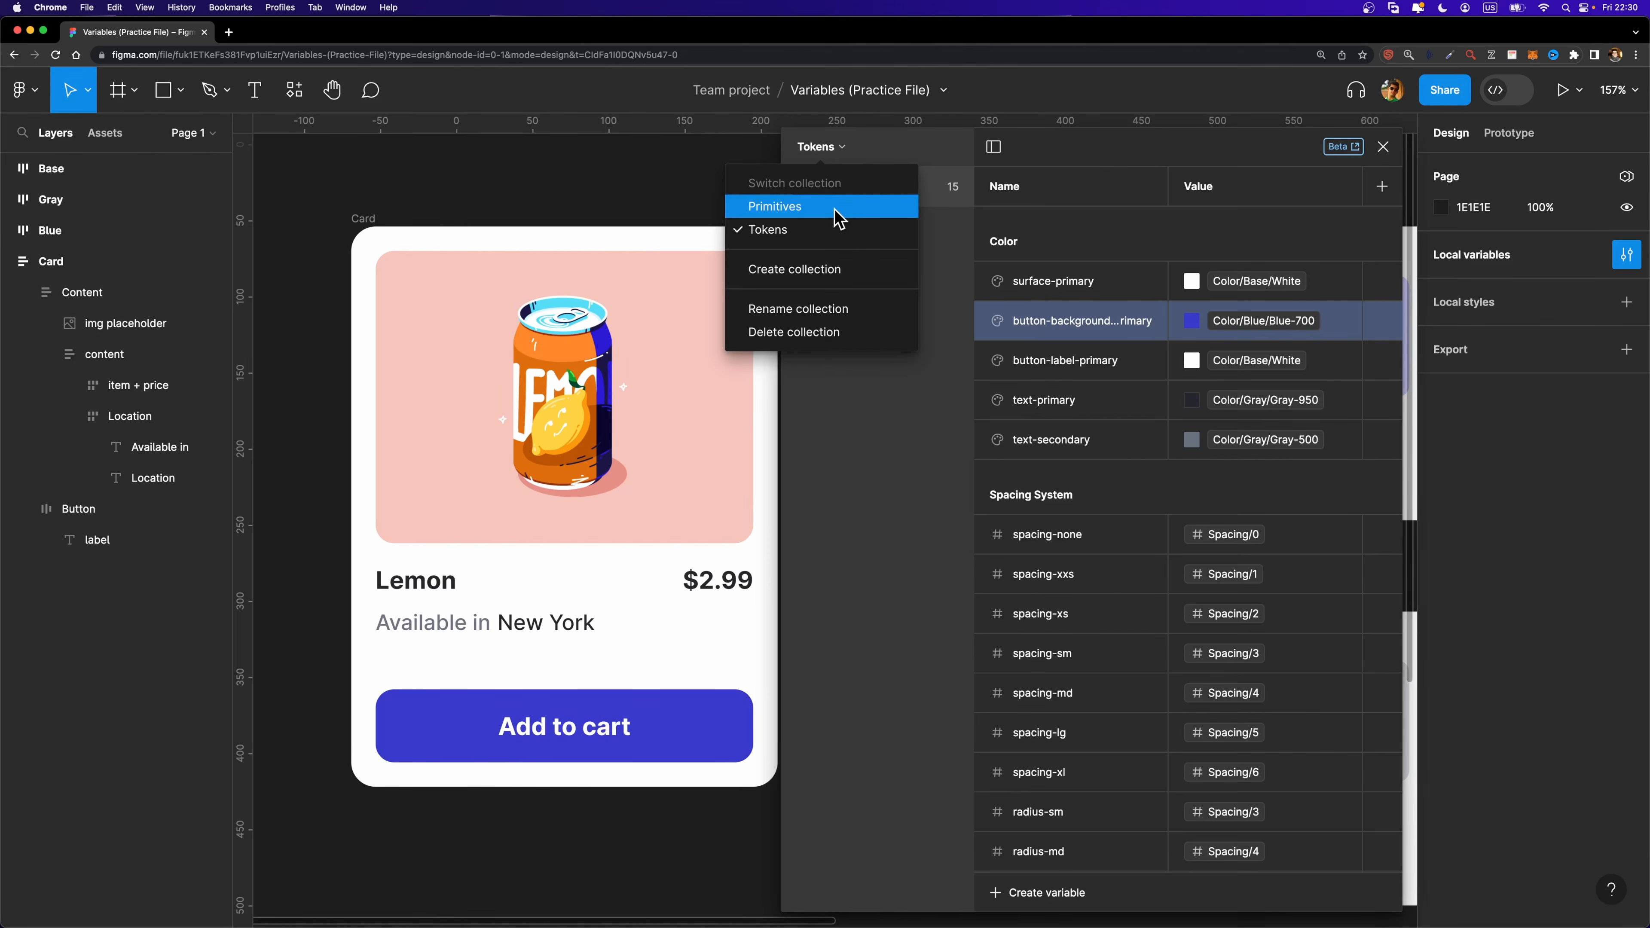
{"action": "left_click", "coordinate": [824, 233]}
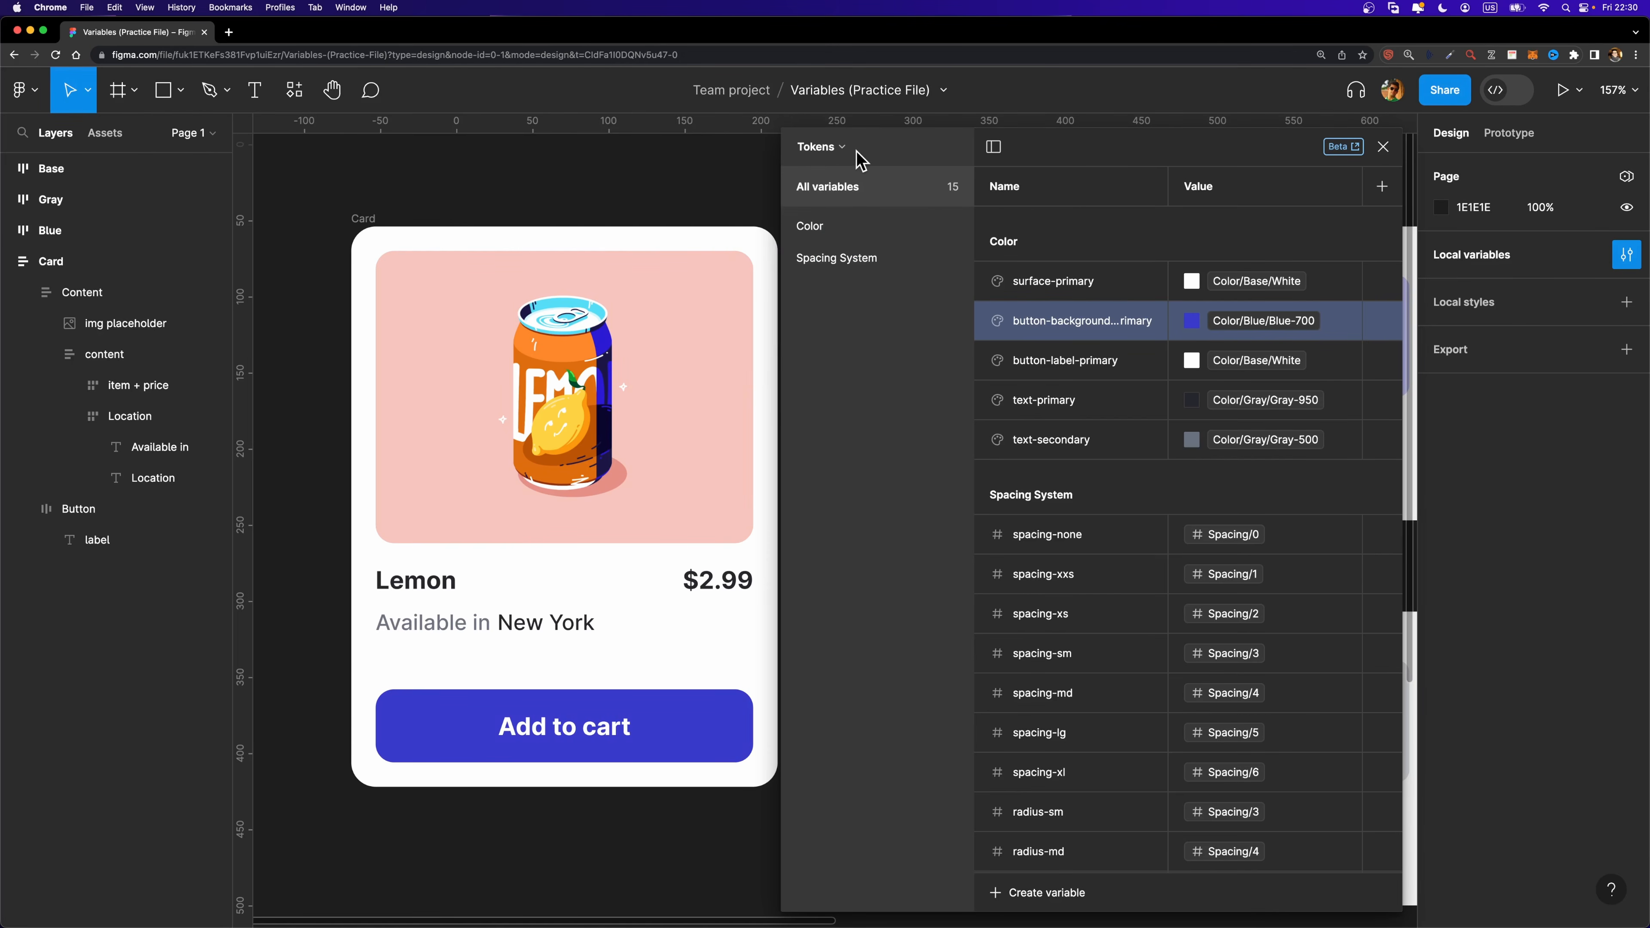
Add a second mode to the Tokens collection and name the two modes Light and Dark.
{"action": "left_click", "coordinate": [1383, 188]}
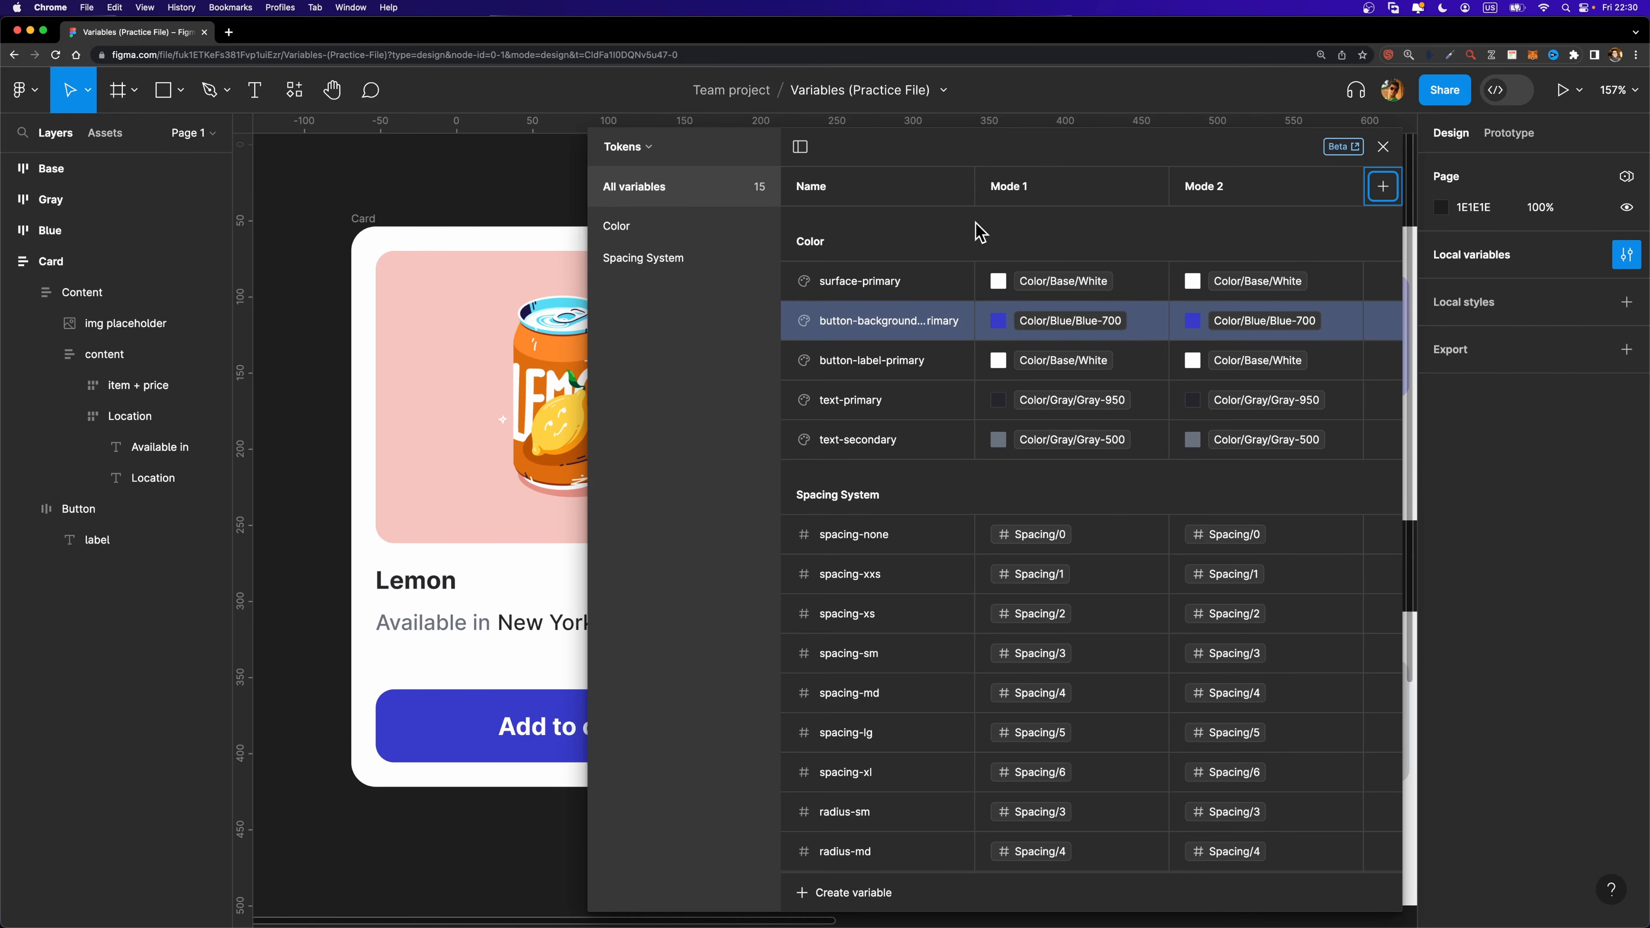
{"action": "double_click", "coordinate": [1013, 189]}
{"action": "type", "text": "Light"}
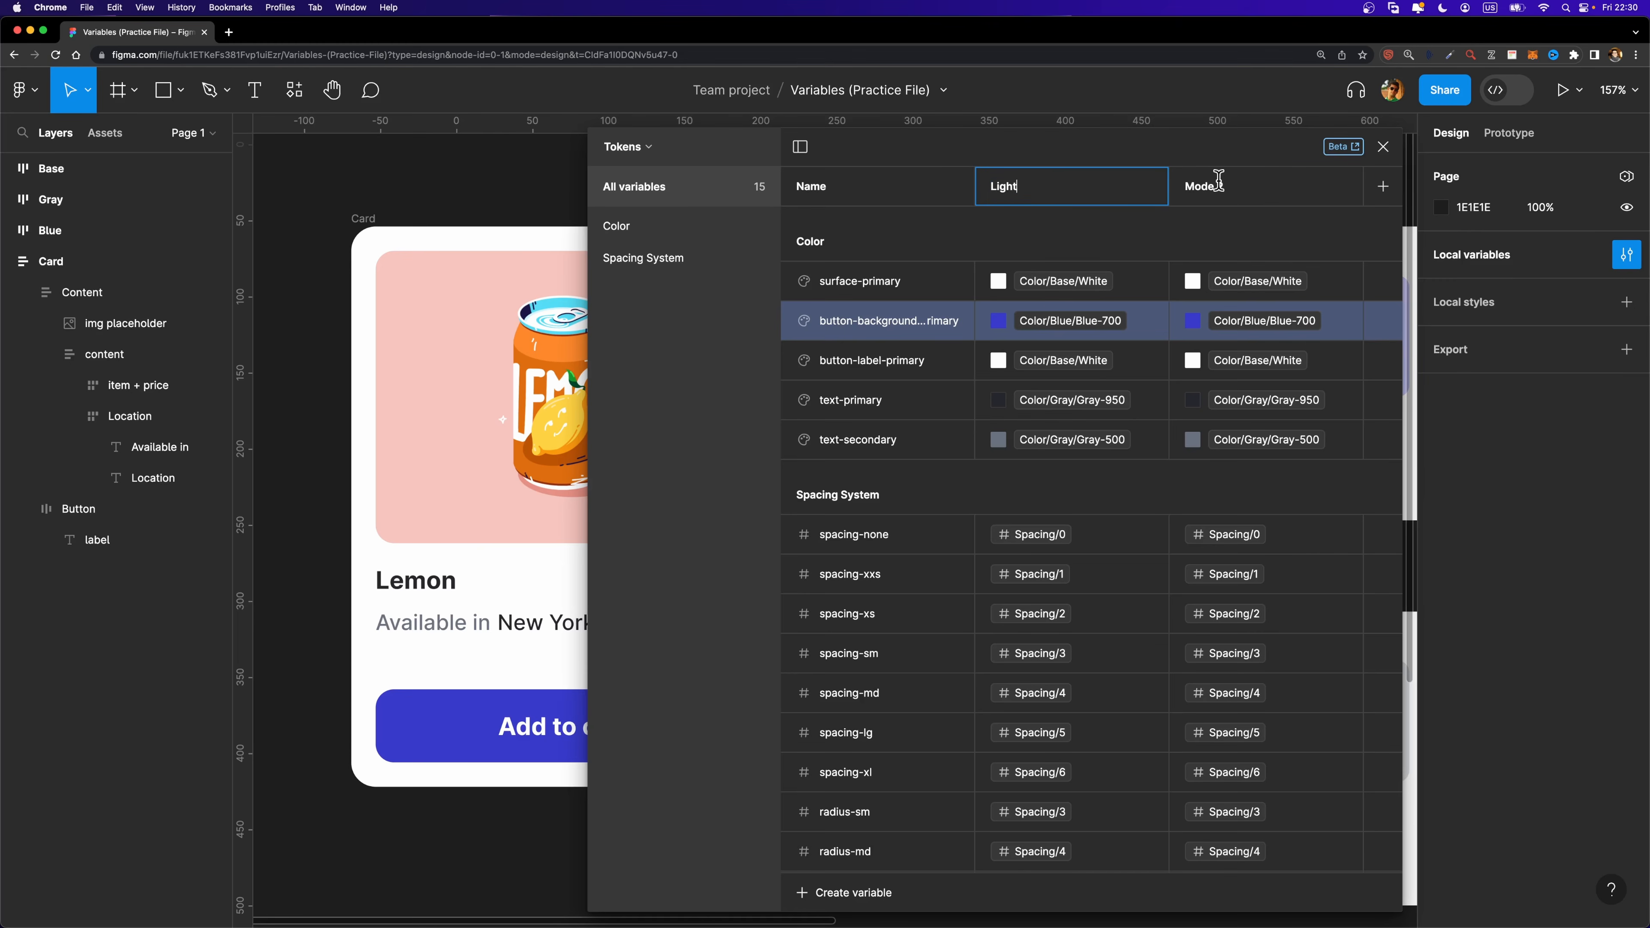
{"action": "double_click", "coordinate": [1218, 180]}
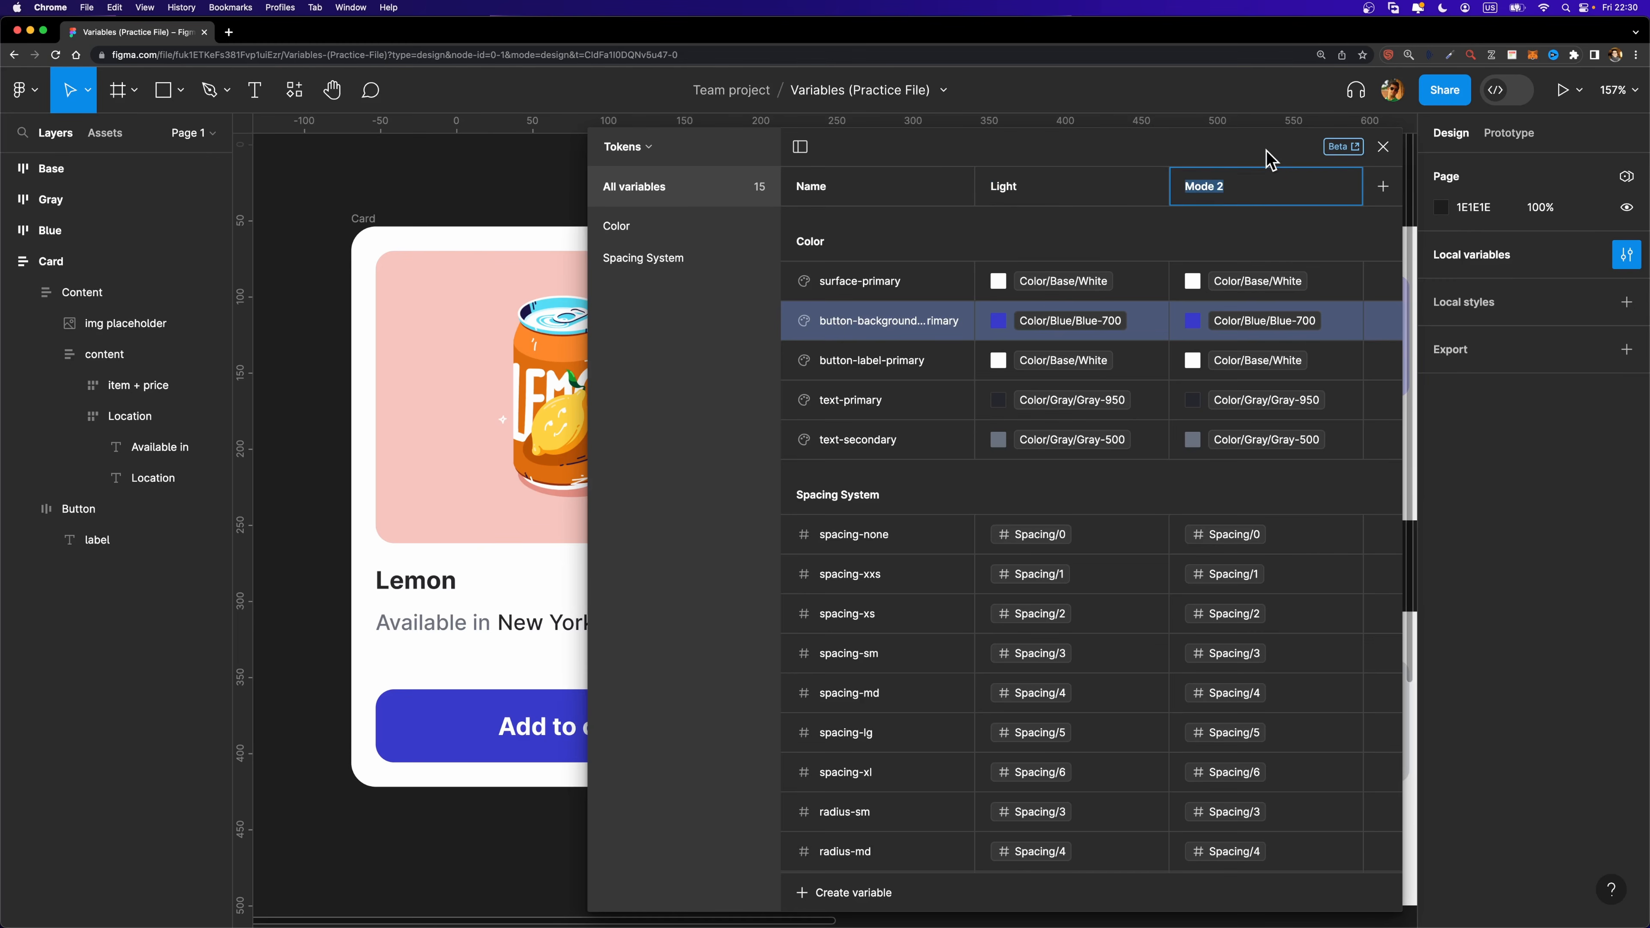
{"action": "type", "text": "Dark"}
{"action": "key", "text": "Return"}
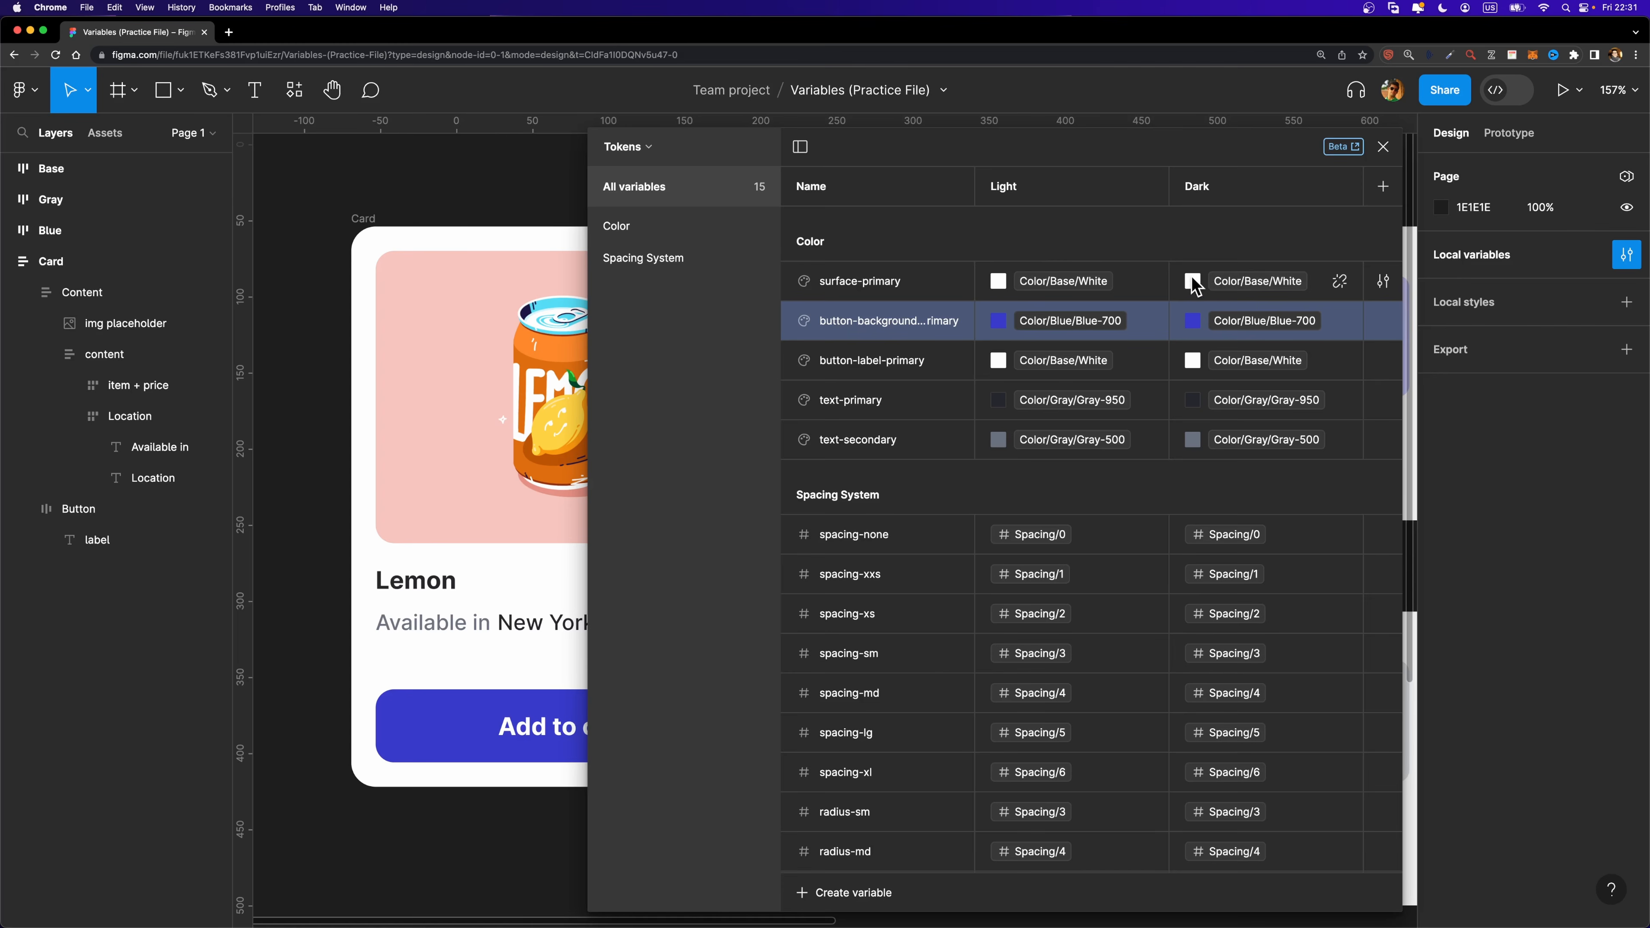
Set the Dark mode value of surface-primary to the Color/Base variable Black.
{"action": "left_click", "coordinate": [1197, 289]}
{"action": "left_click", "coordinate": [1195, 287]}
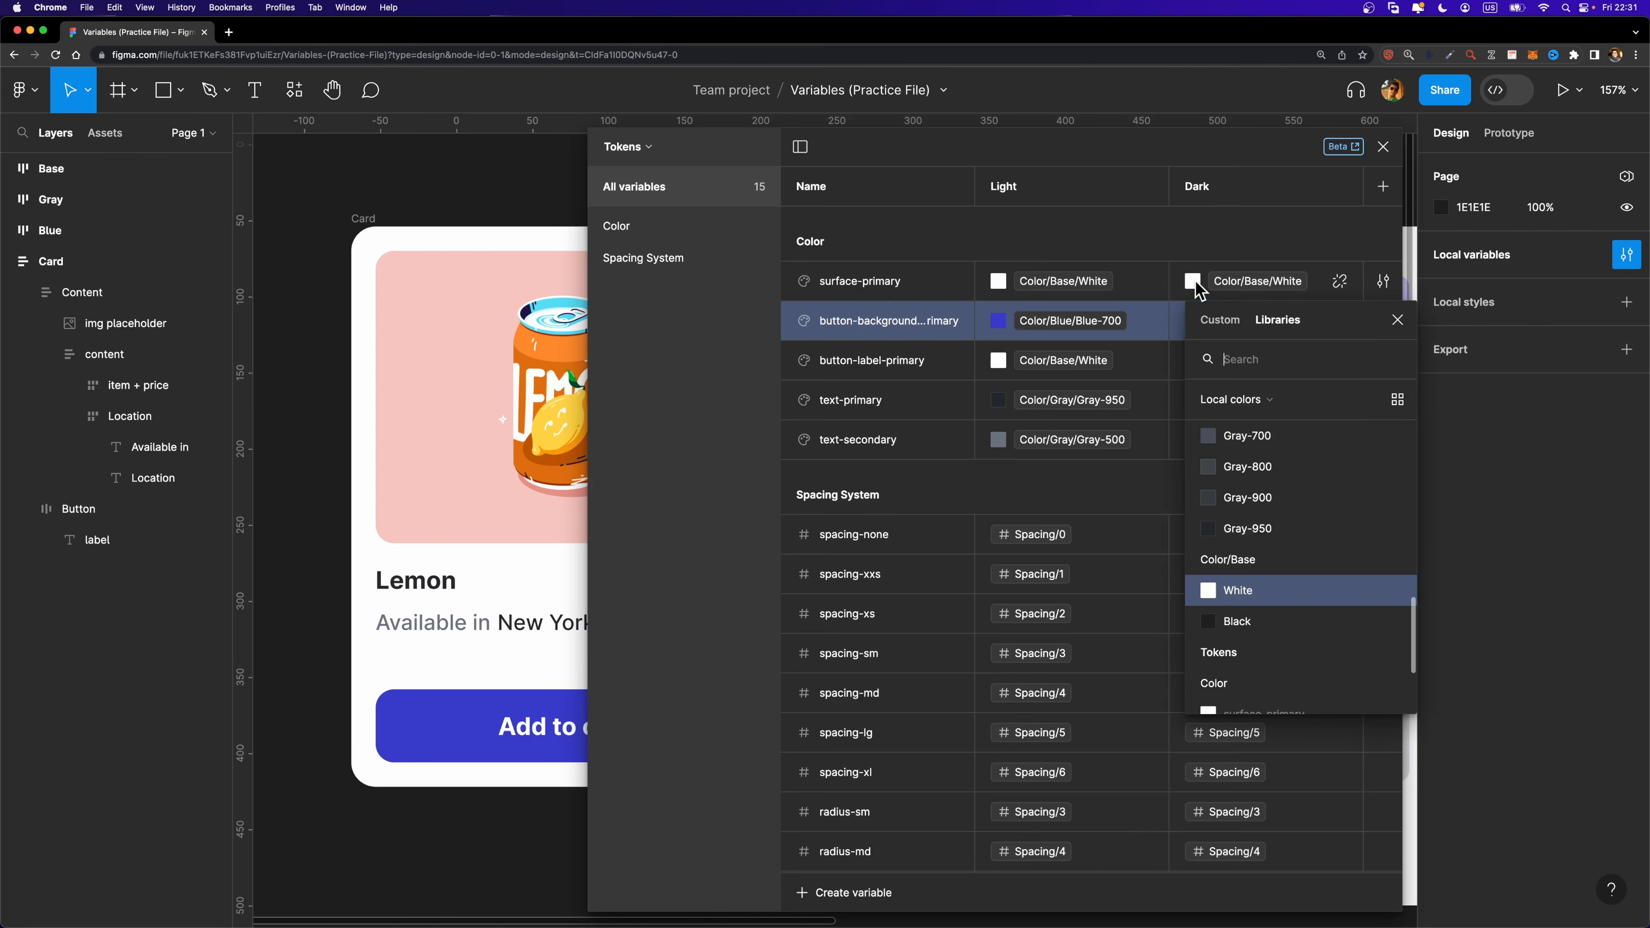
{"action": "left_click", "coordinate": [1242, 619]}
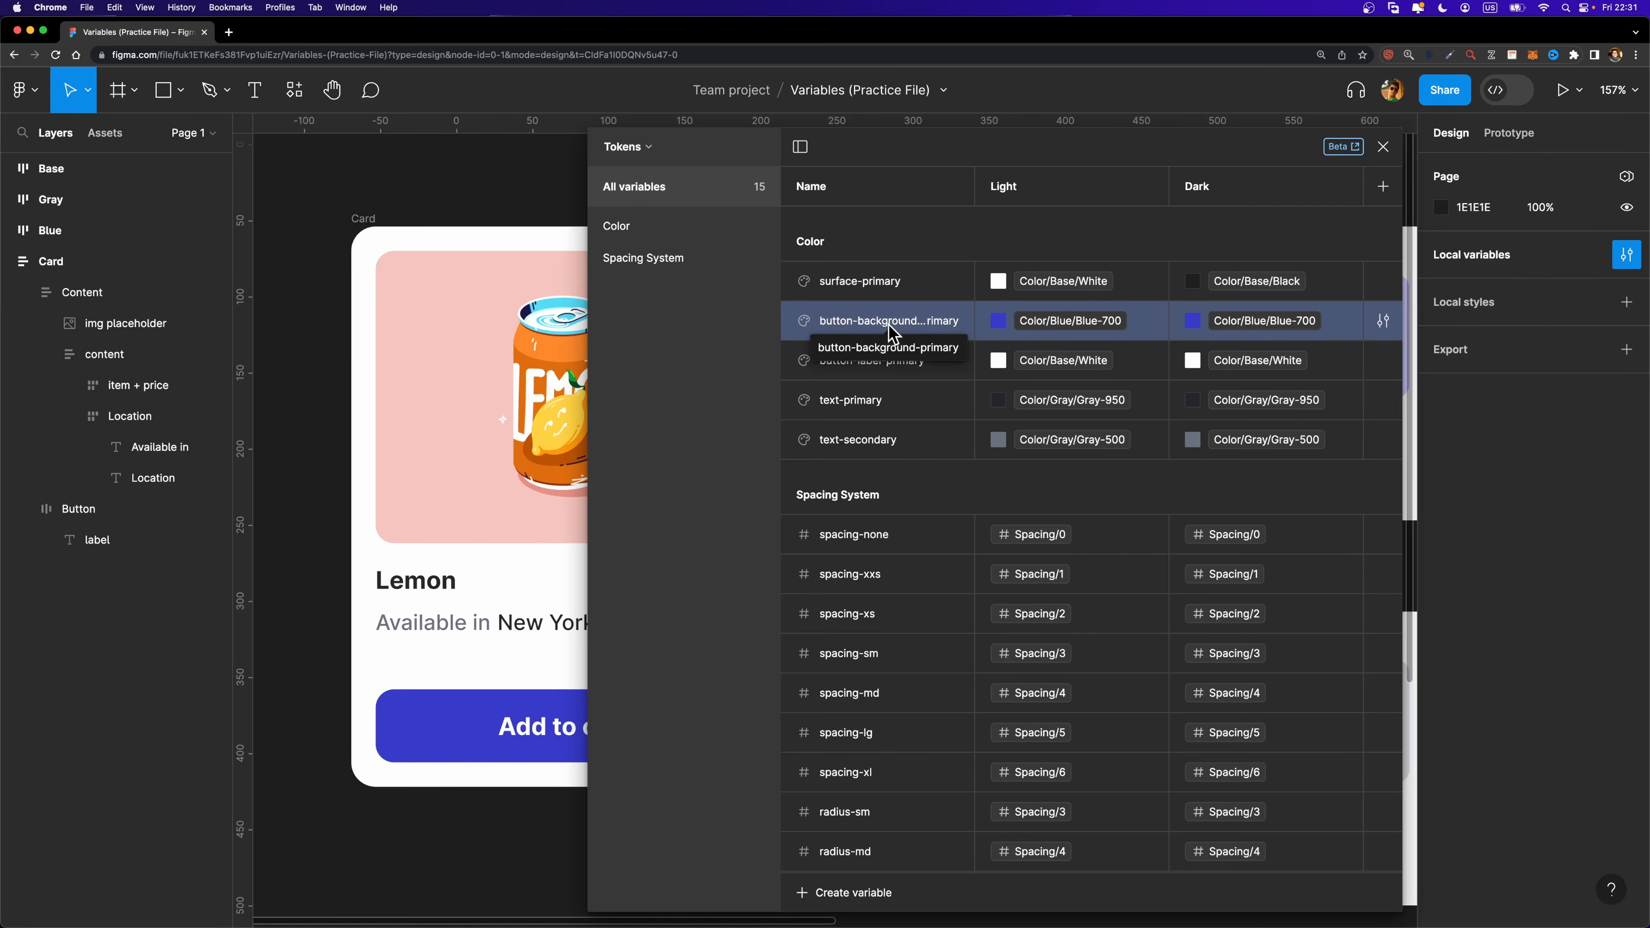
Set button-background-primary to Blue-300 in the Dark mode and to Blue-600 in the Light mode.
{"action": "left_click", "coordinate": [1227, 324]}
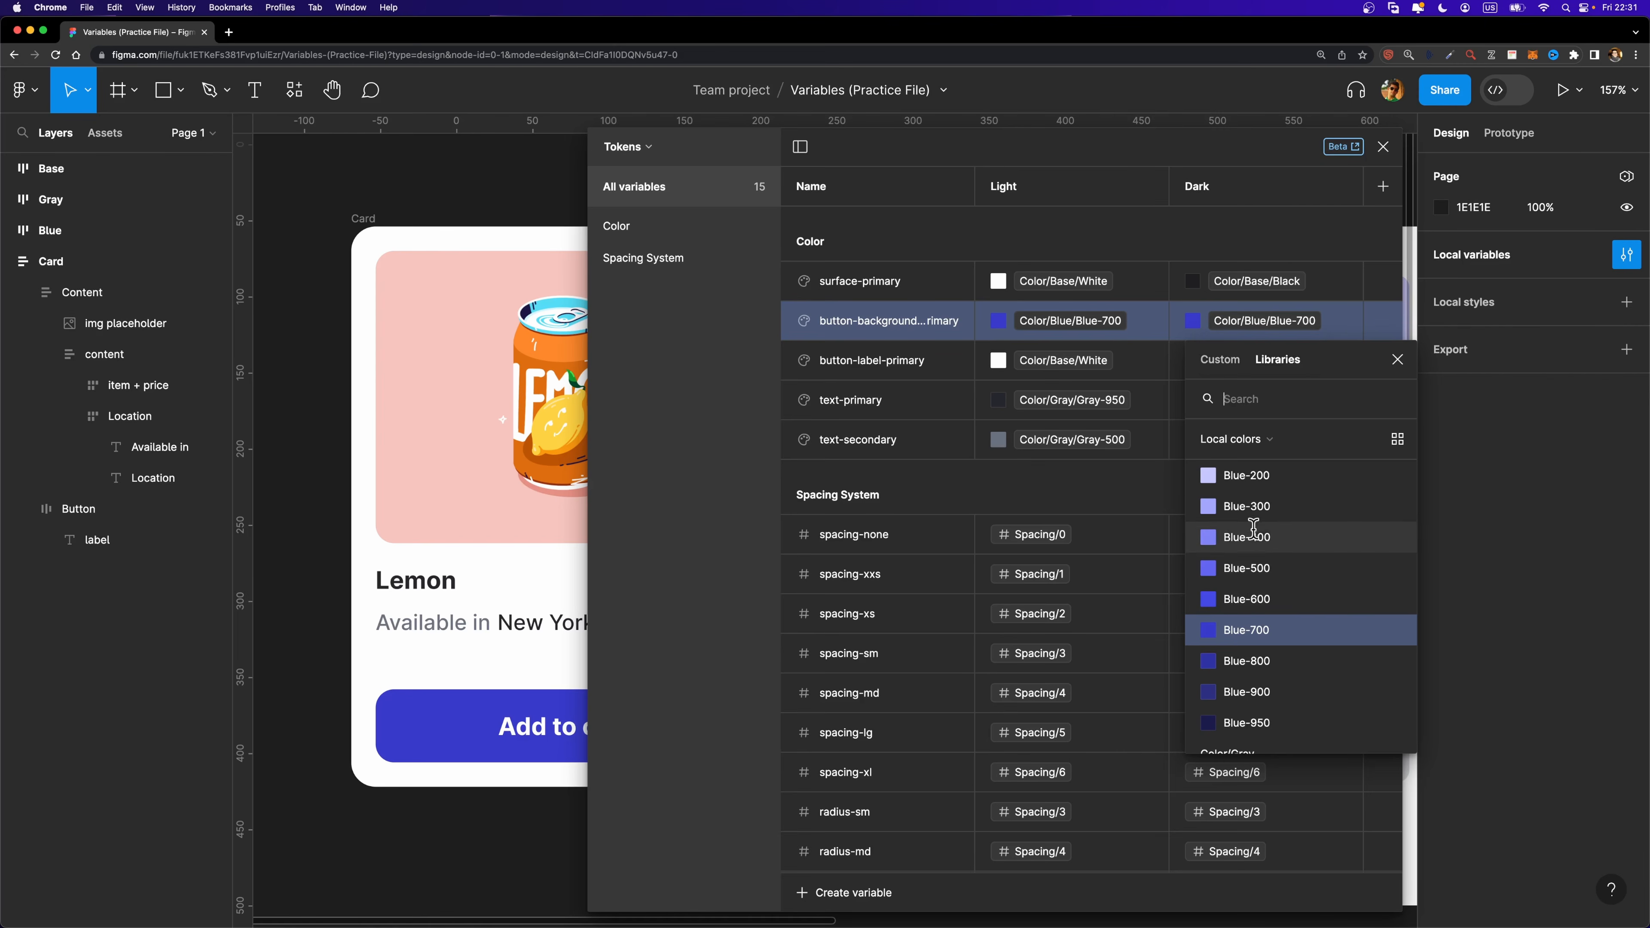
{"action": "left_click", "coordinate": [1246, 507]}
{"action": "left_click", "coordinate": [1097, 322]}
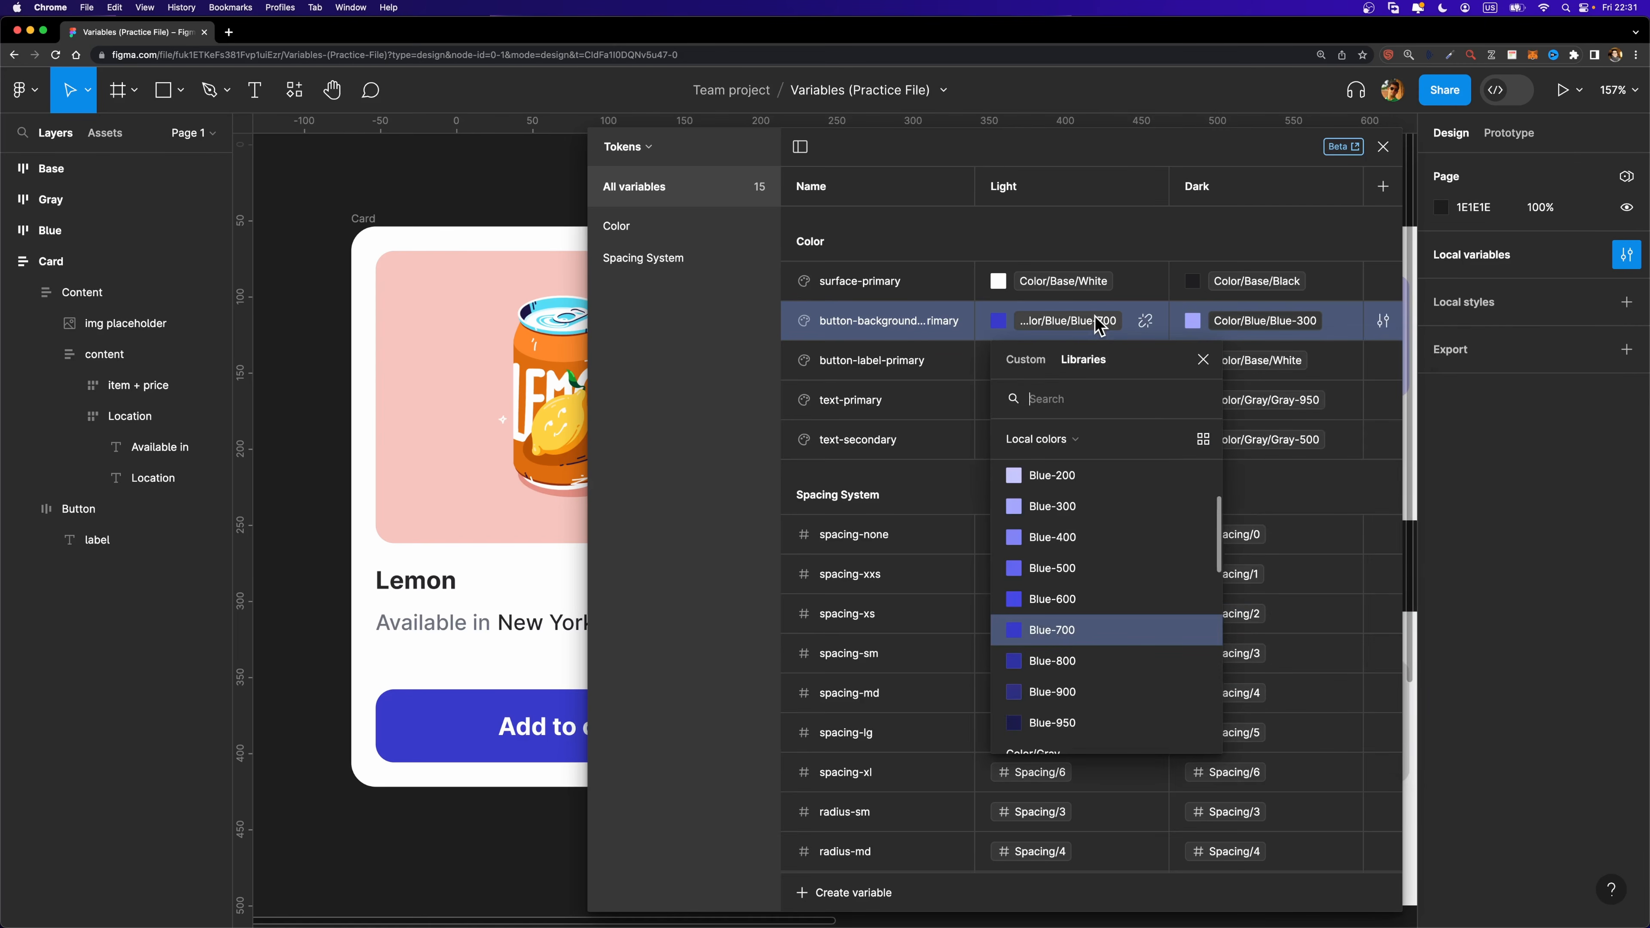
{"action": "left_click", "coordinate": [1112, 601]}
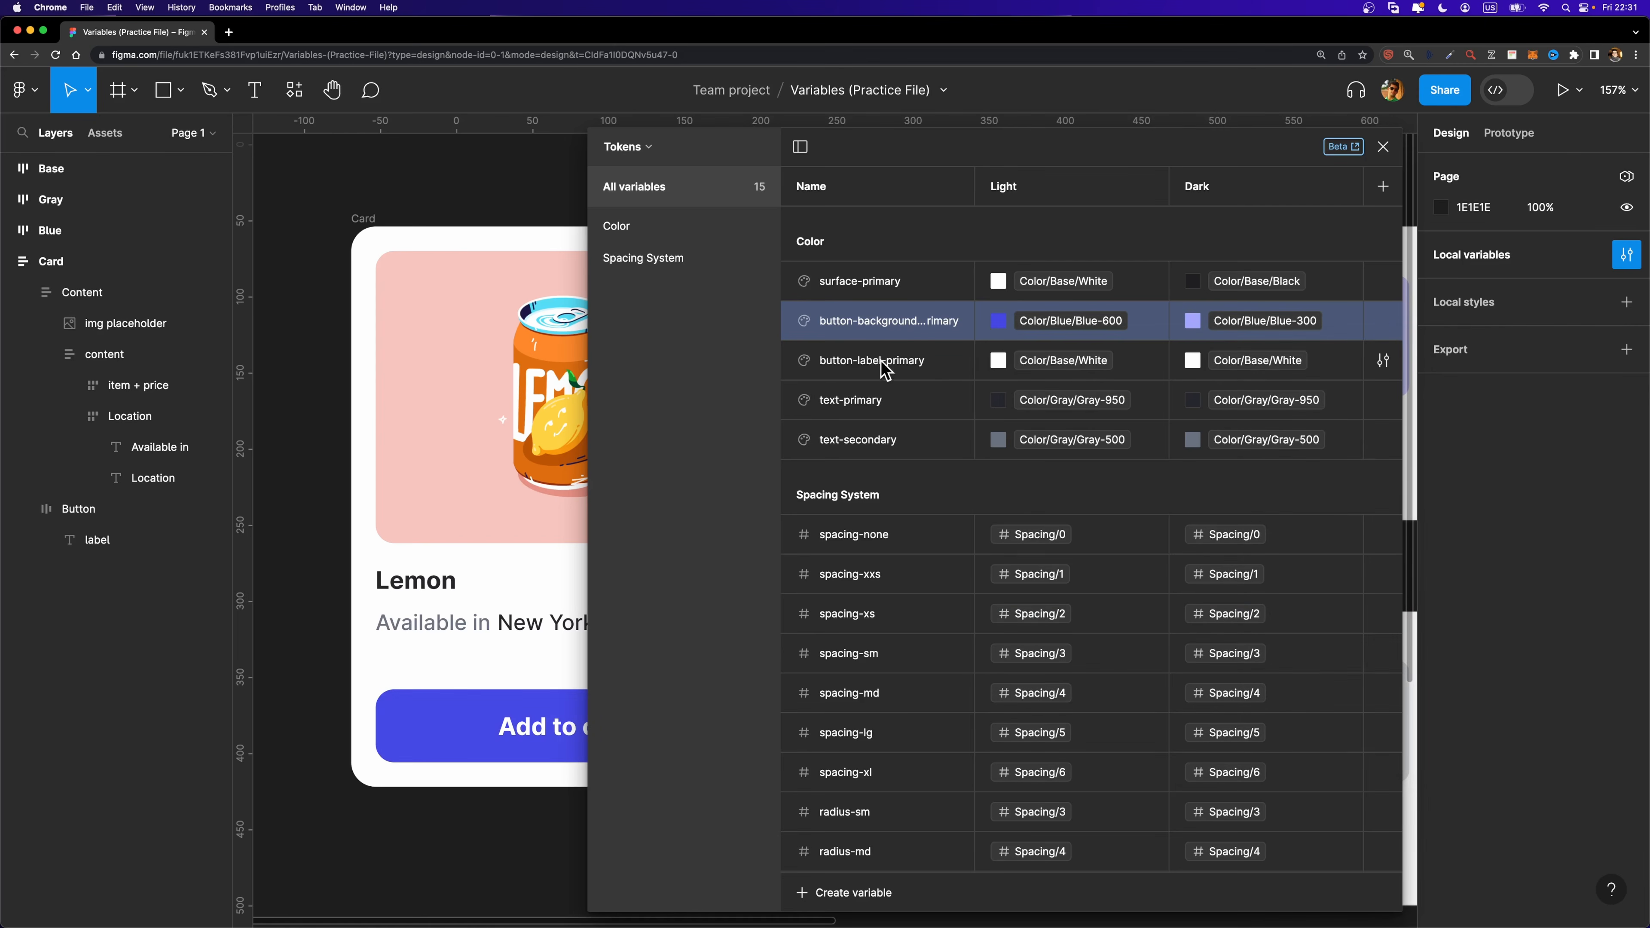
Set the Dark mode value of button-label-primary to Black and of text-primary to Gray-50, and close the variables.
{"action": "left_click", "coordinate": [1257, 361]}
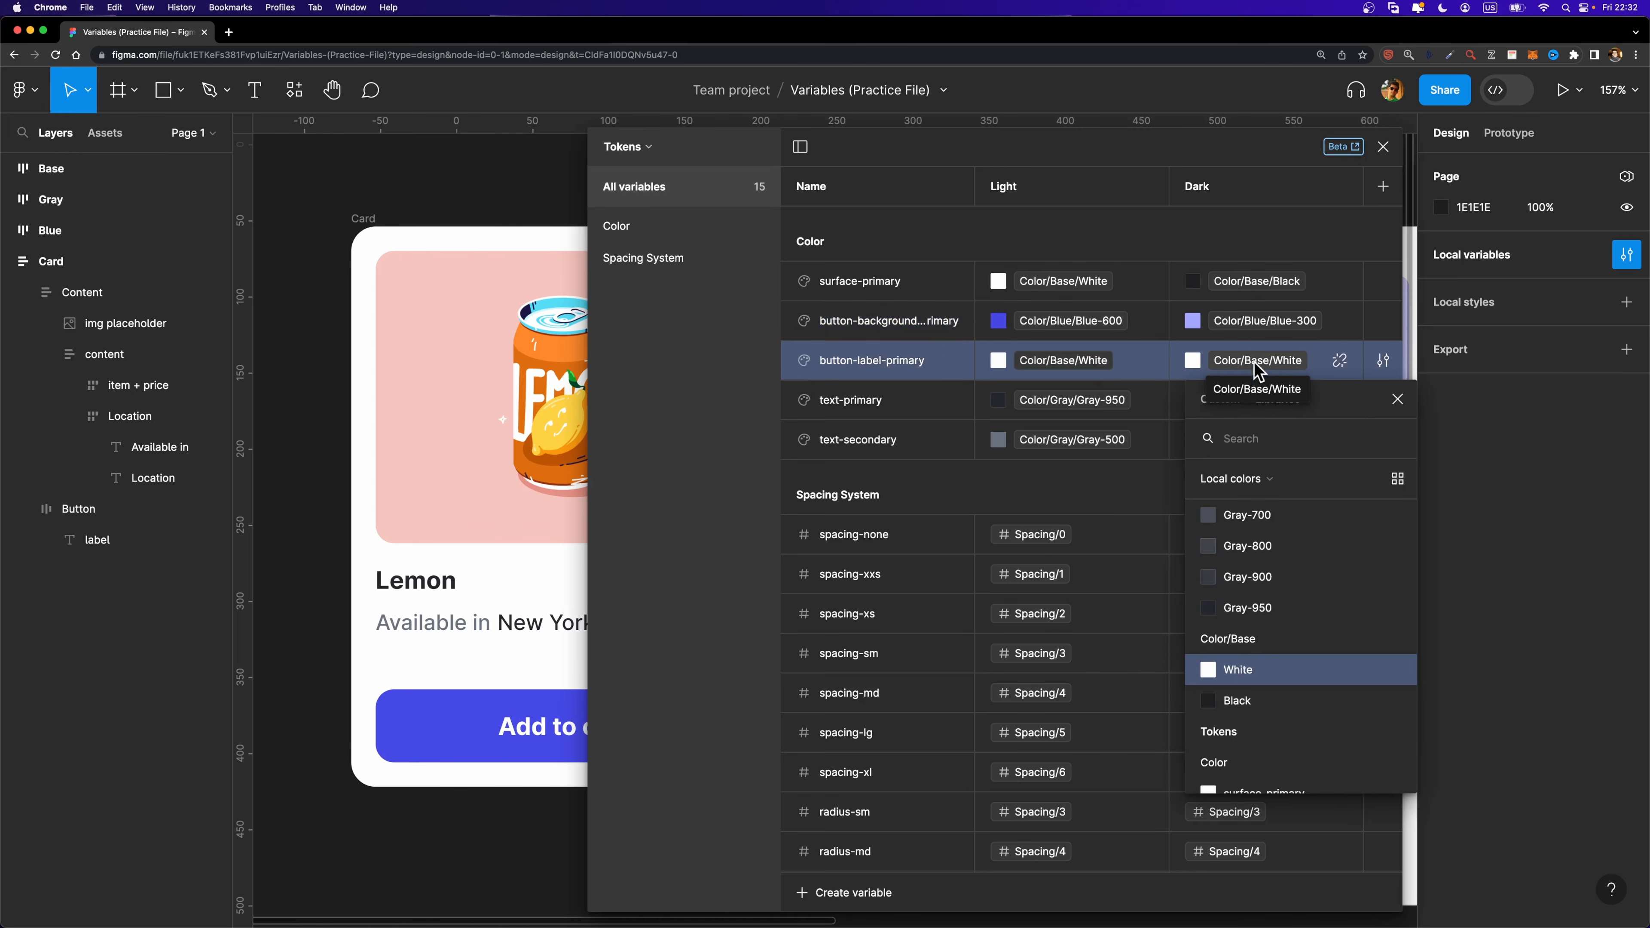
{"action": "left_click", "coordinate": [1263, 701]}
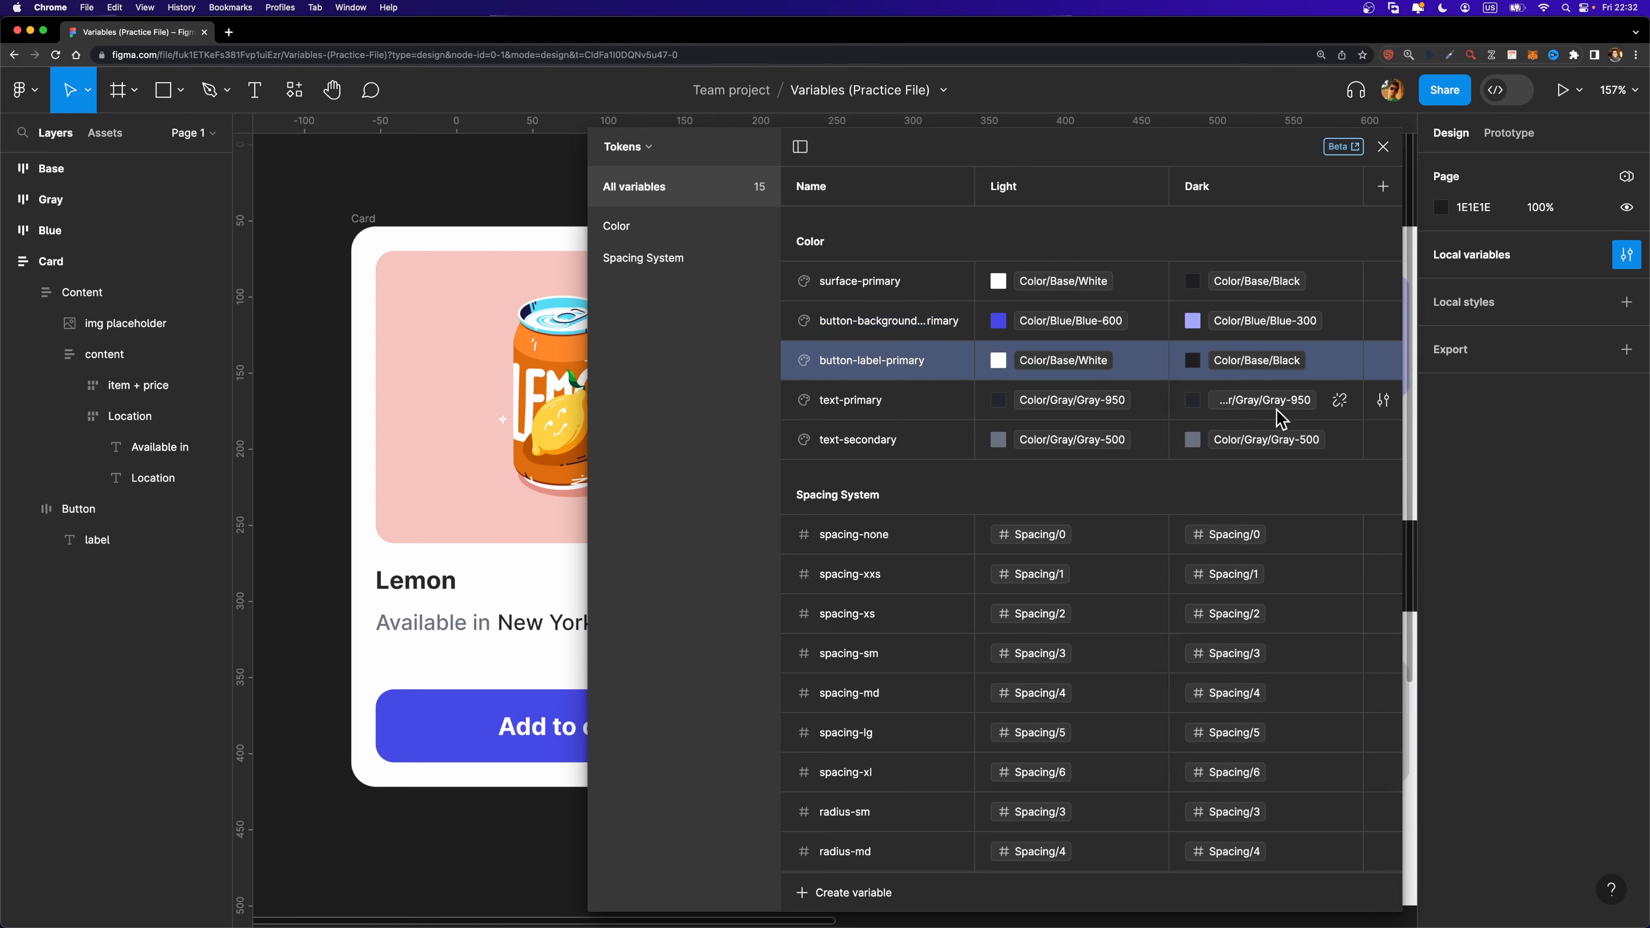
{"action": "left_click", "coordinate": [1255, 402]}
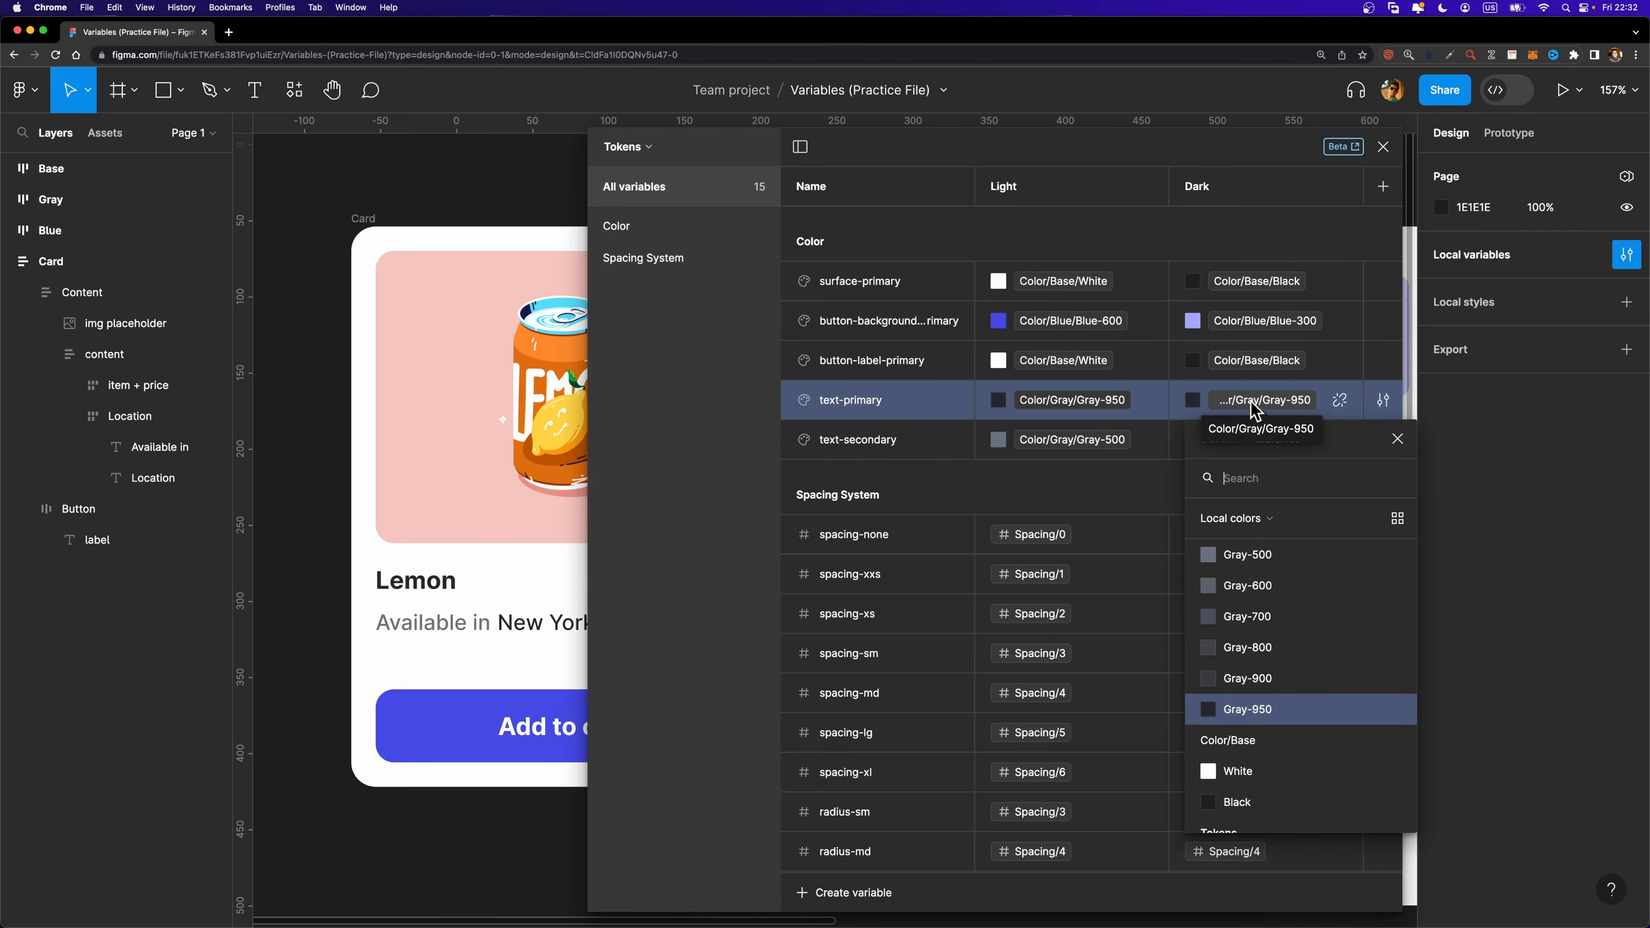
{"action": "scroll", "coordinate": [1273, 682], "scroll_direction": "up", "scroll_amount": 5}
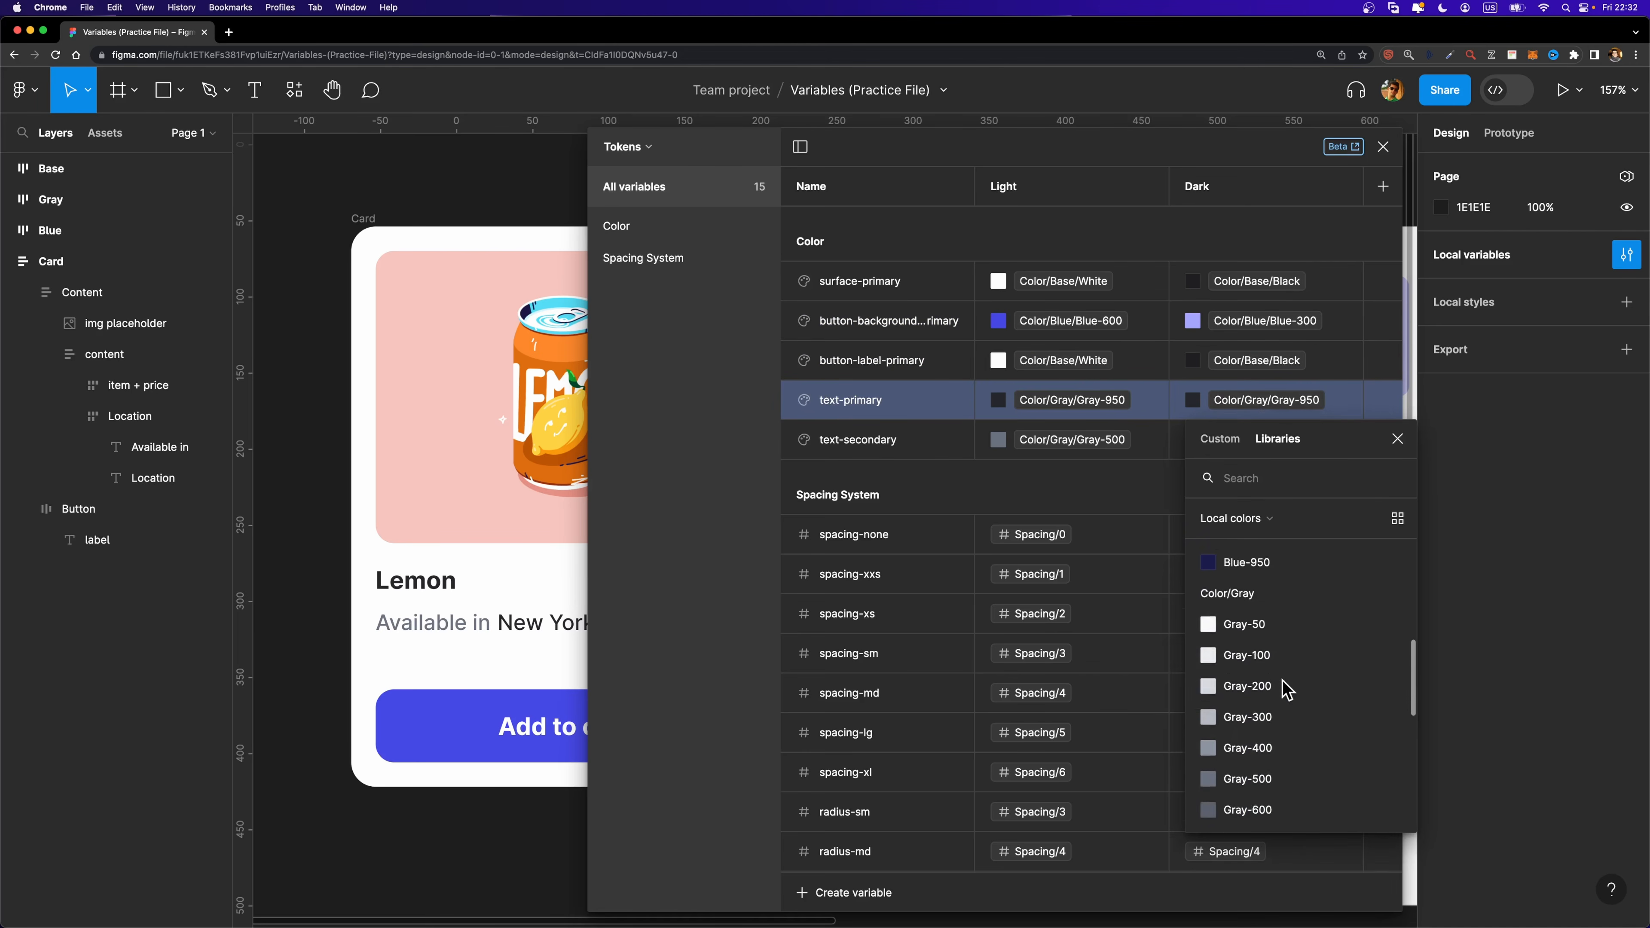
{"action": "left_click", "coordinate": [1256, 676]}
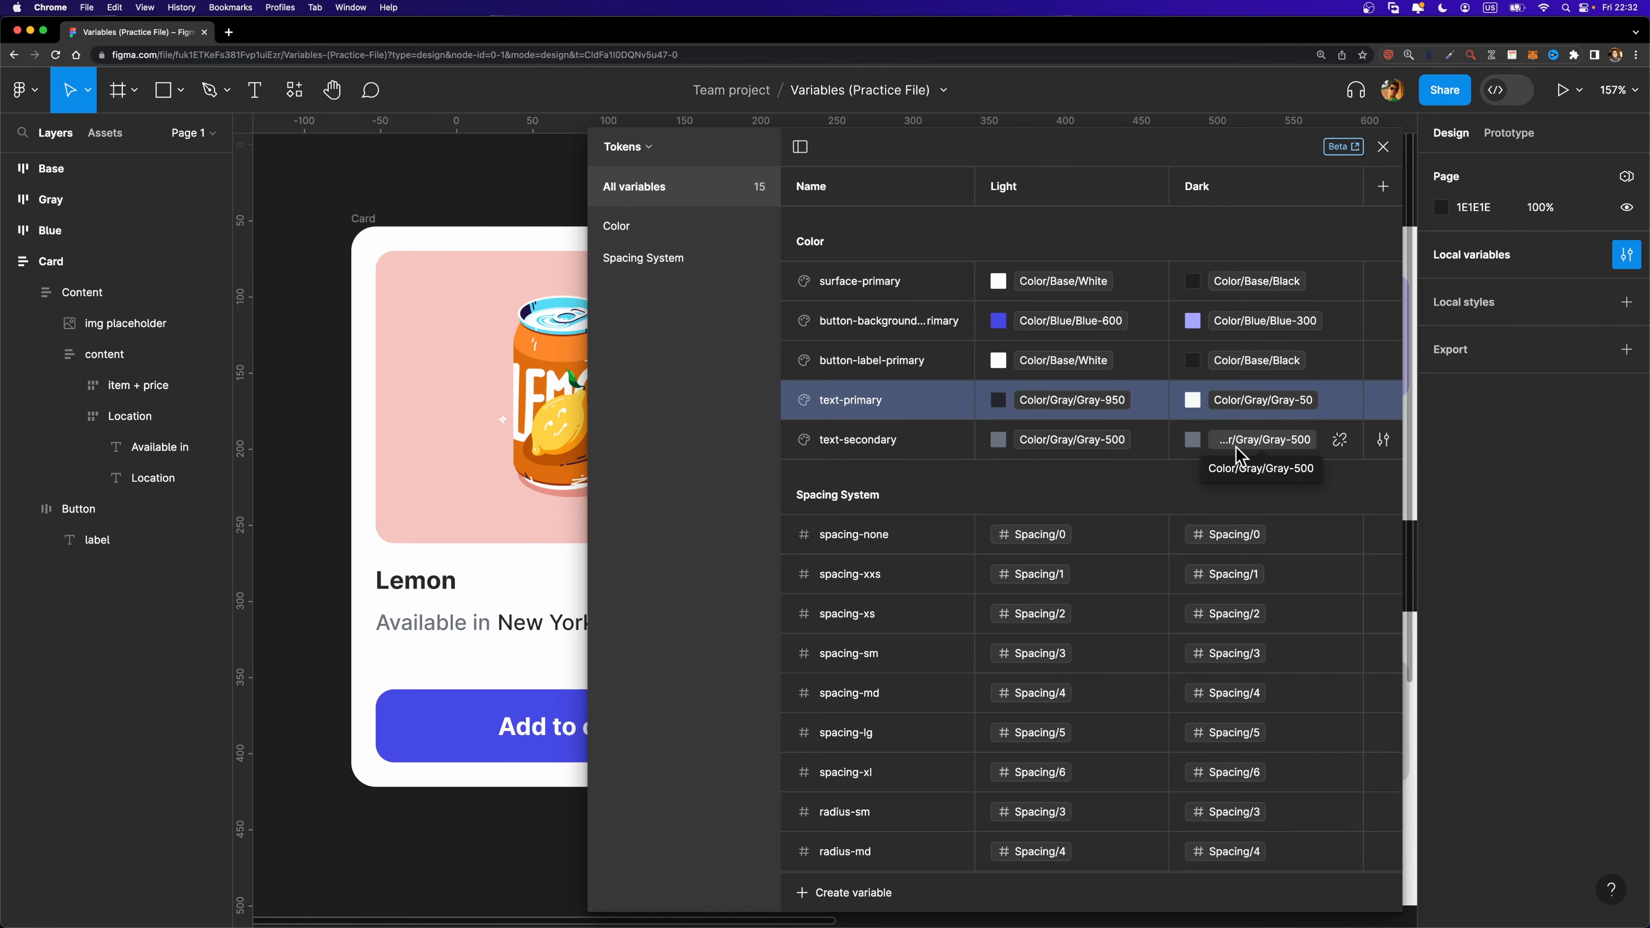
{"action": "scroll", "coordinate": [1224, 487], "scroll_direction": "down", "scroll_amount": 1}
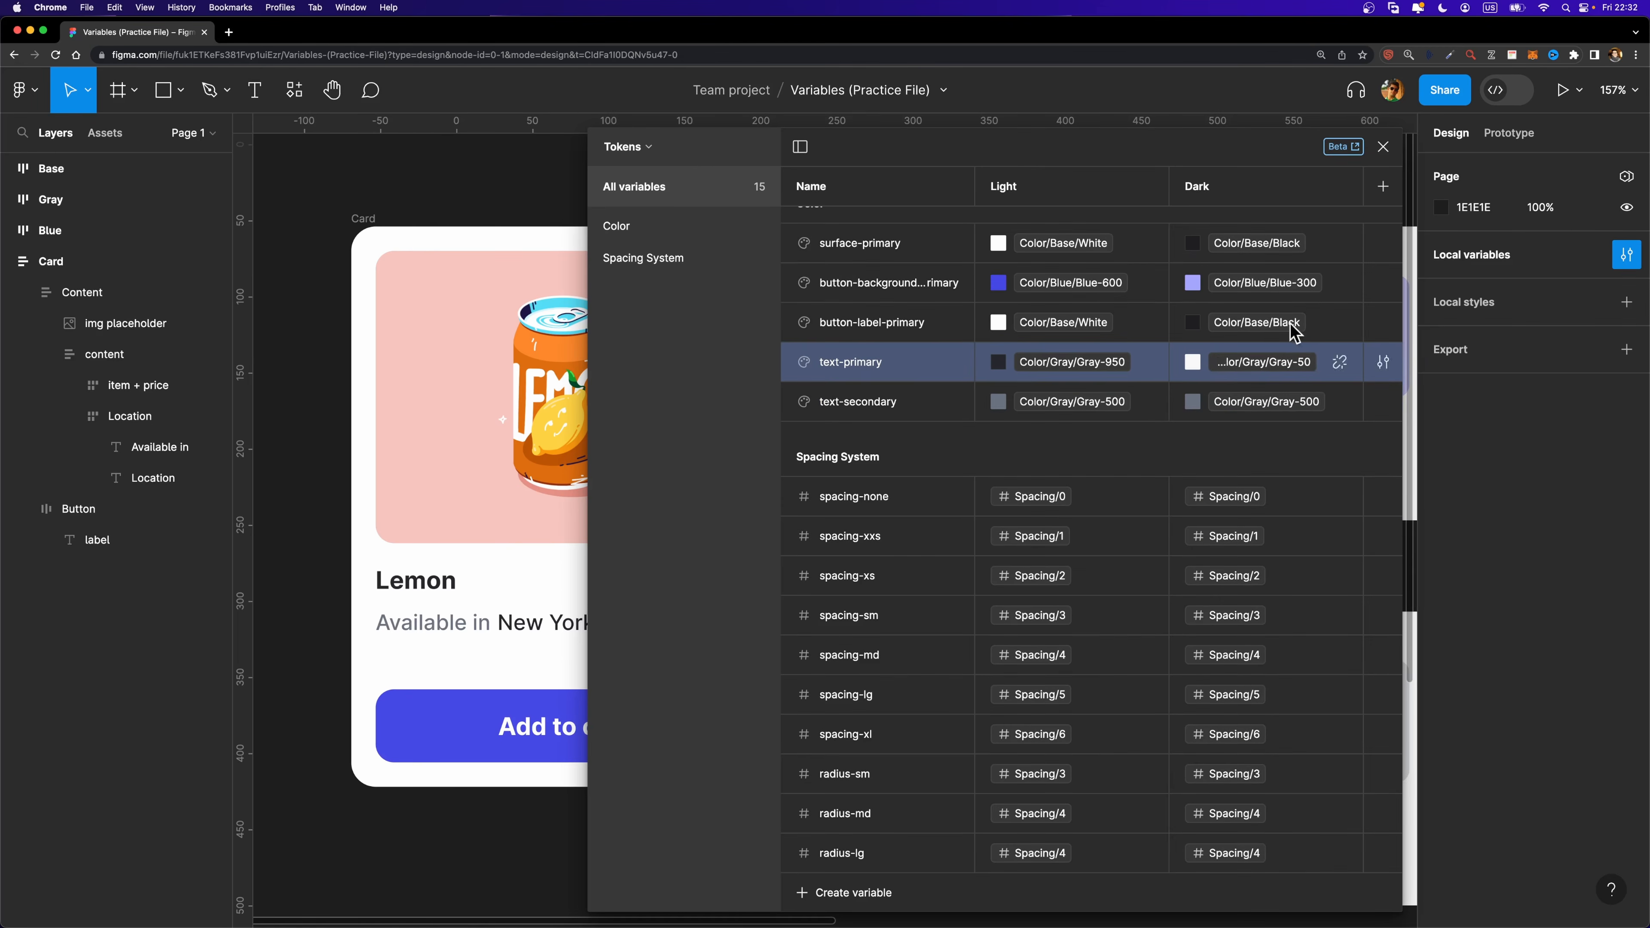
{"action": "left_click", "coordinate": [1382, 146]}
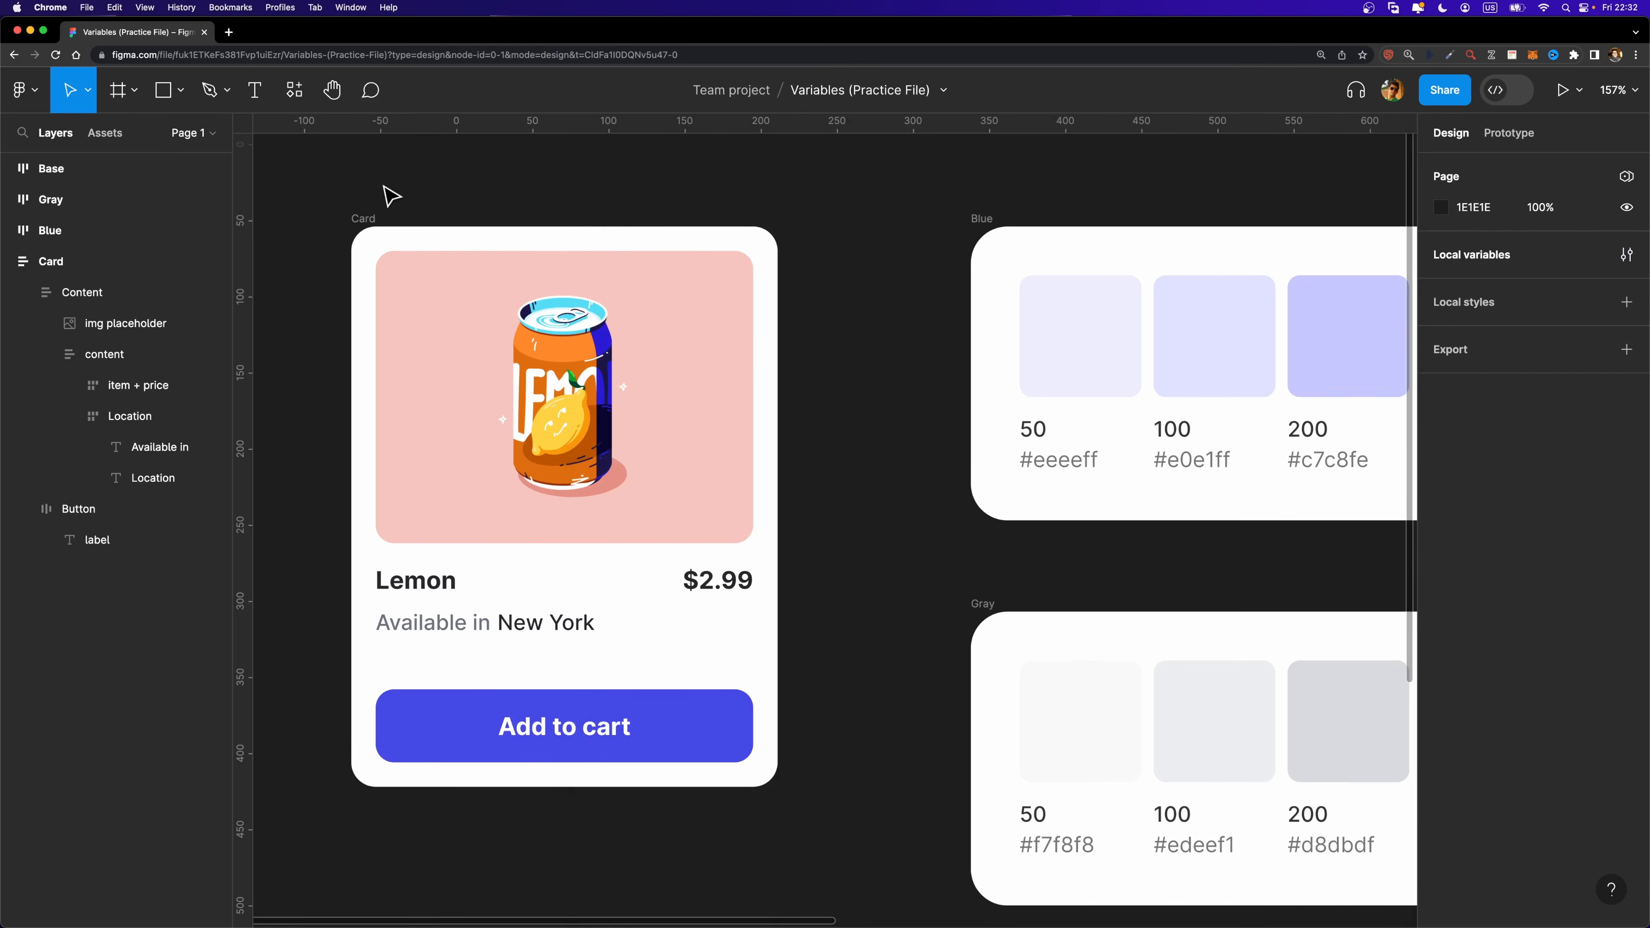
Apply the Dark mode of the Tokens collection to the Card frame.
{"action": "scroll", "coordinate": [409, 220], "scroll_direction": "left", "scroll_amount": 3}
{"action": "left_click", "coordinate": [459, 219]}
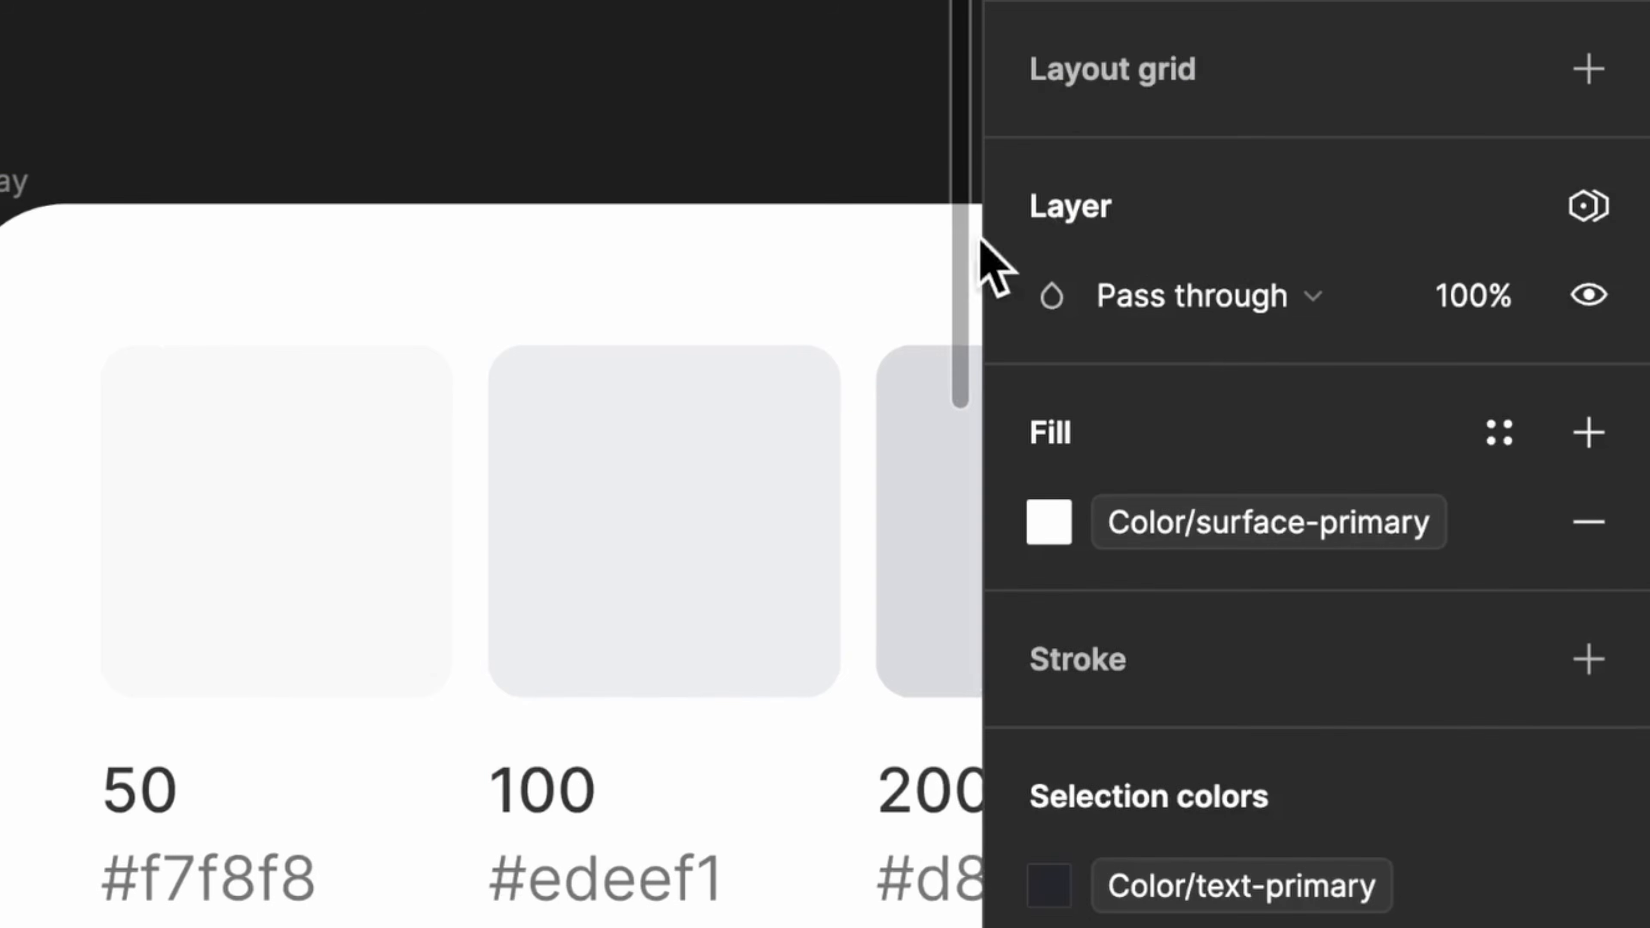
{"action": "scroll", "coordinate": [1127, 232], "scroll_direction": "down", "scroll_amount": 3}
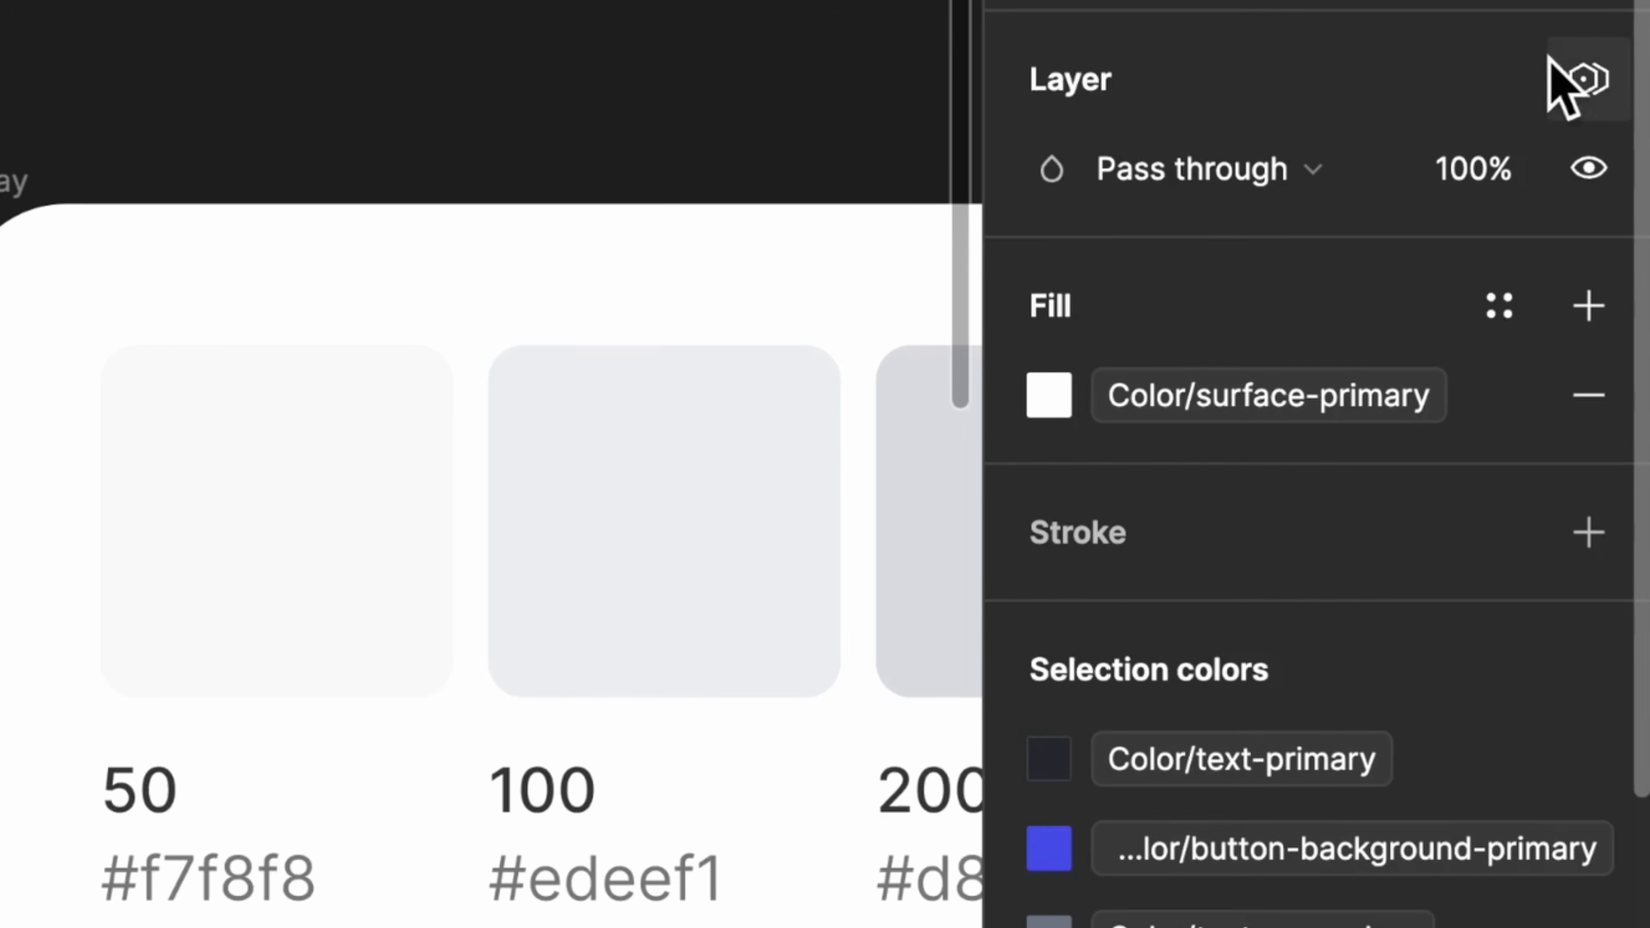
{"action": "left_click", "coordinate": [1586, 80]}
{"action": "mouse_move", "coordinate": [1278, 267]}
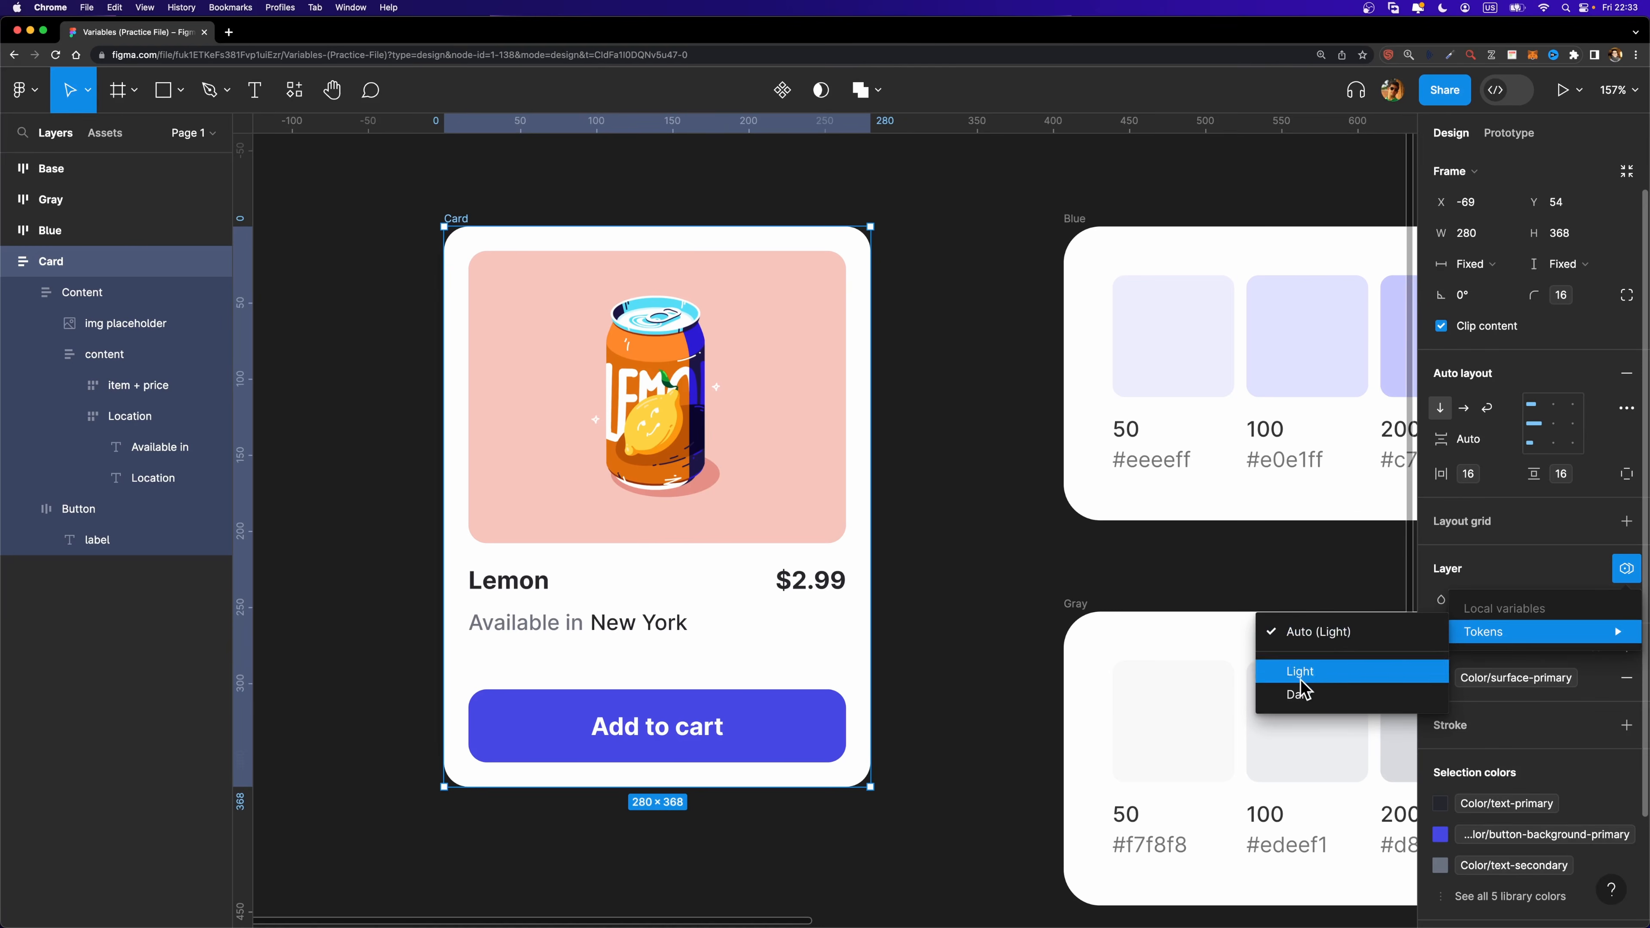
{"action": "left_click", "coordinate": [1299, 693]}
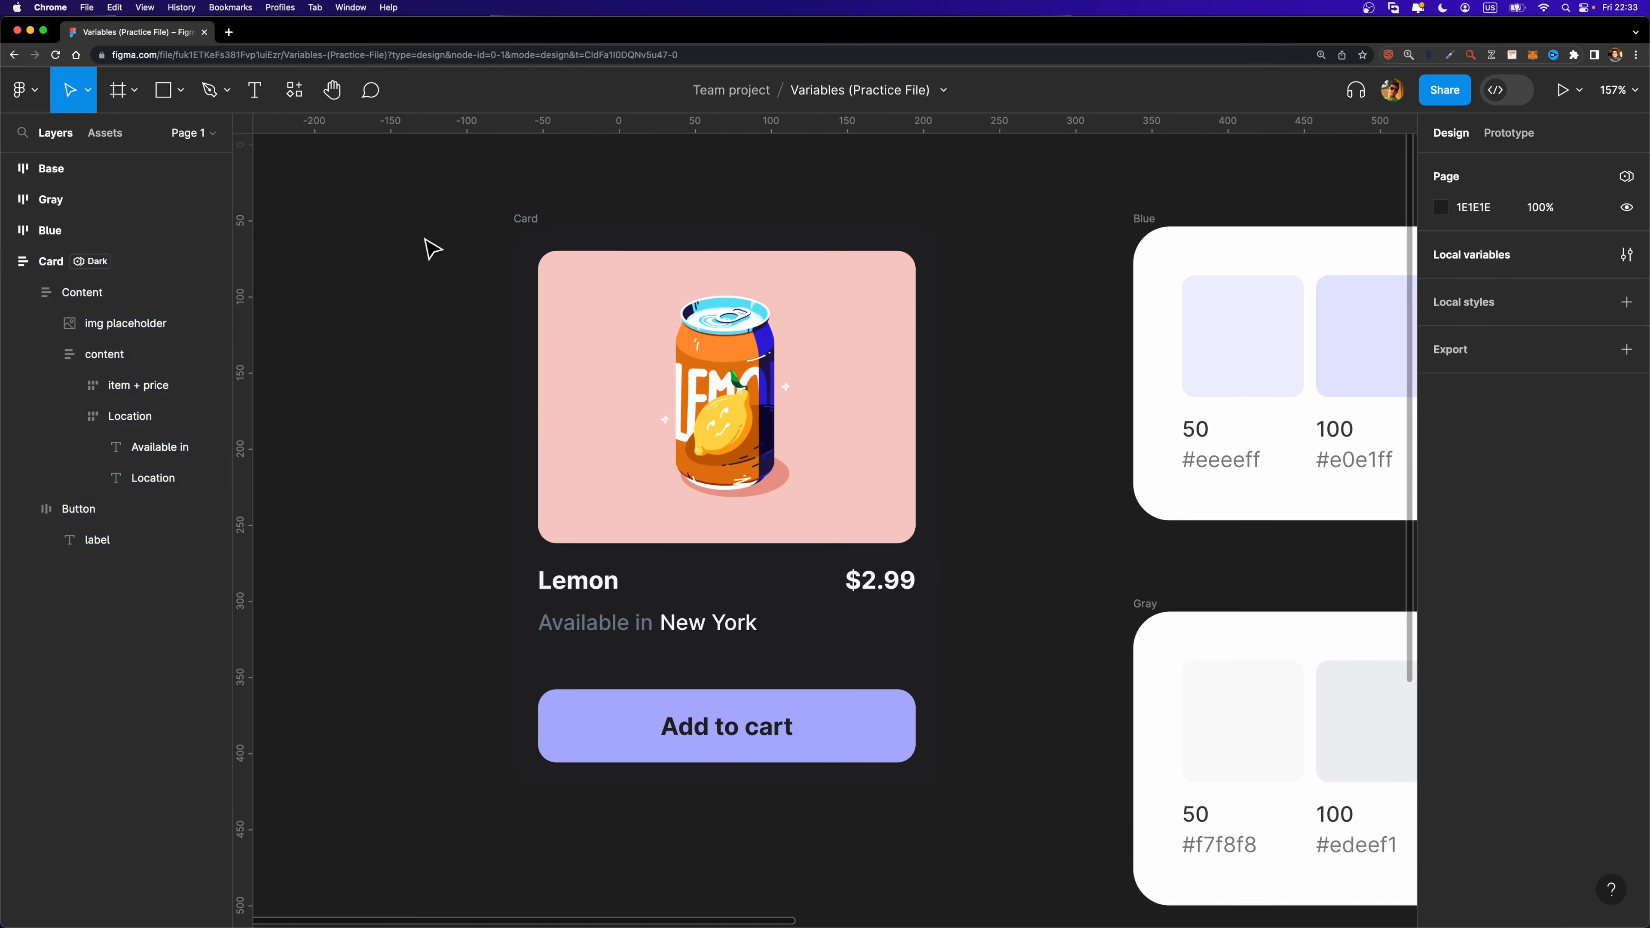
Draw a new frame in the empty canvas area beside the Card and move the Card into it.
{"action": "scroll", "coordinate": [425, 240], "scroll_direction": "left", "scroll_amount": 3}
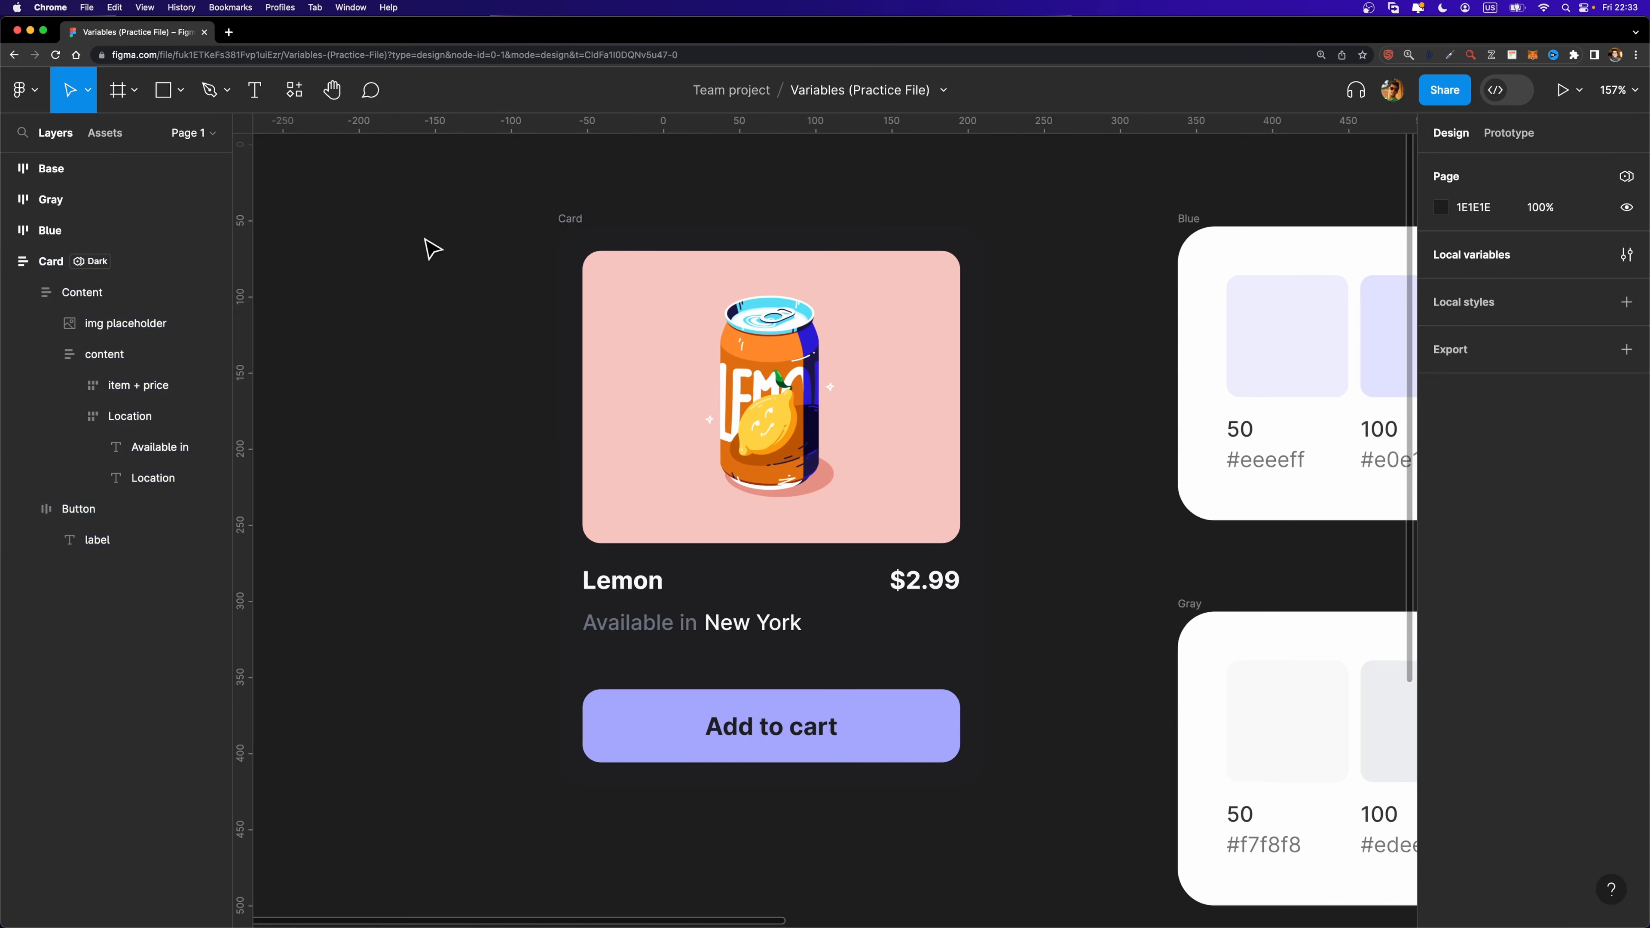
{"action": "scroll", "coordinate": [426, 239], "scroll_direction": "down", "scroll_amount": 3}
{"action": "scroll", "coordinate": [429, 247], "scroll_direction": "down", "scroll_amount": 3}
{"action": "scroll", "coordinate": [441, 241], "scroll_direction": "left", "scroll_amount": 3}
{"action": "key", "text": "f"}
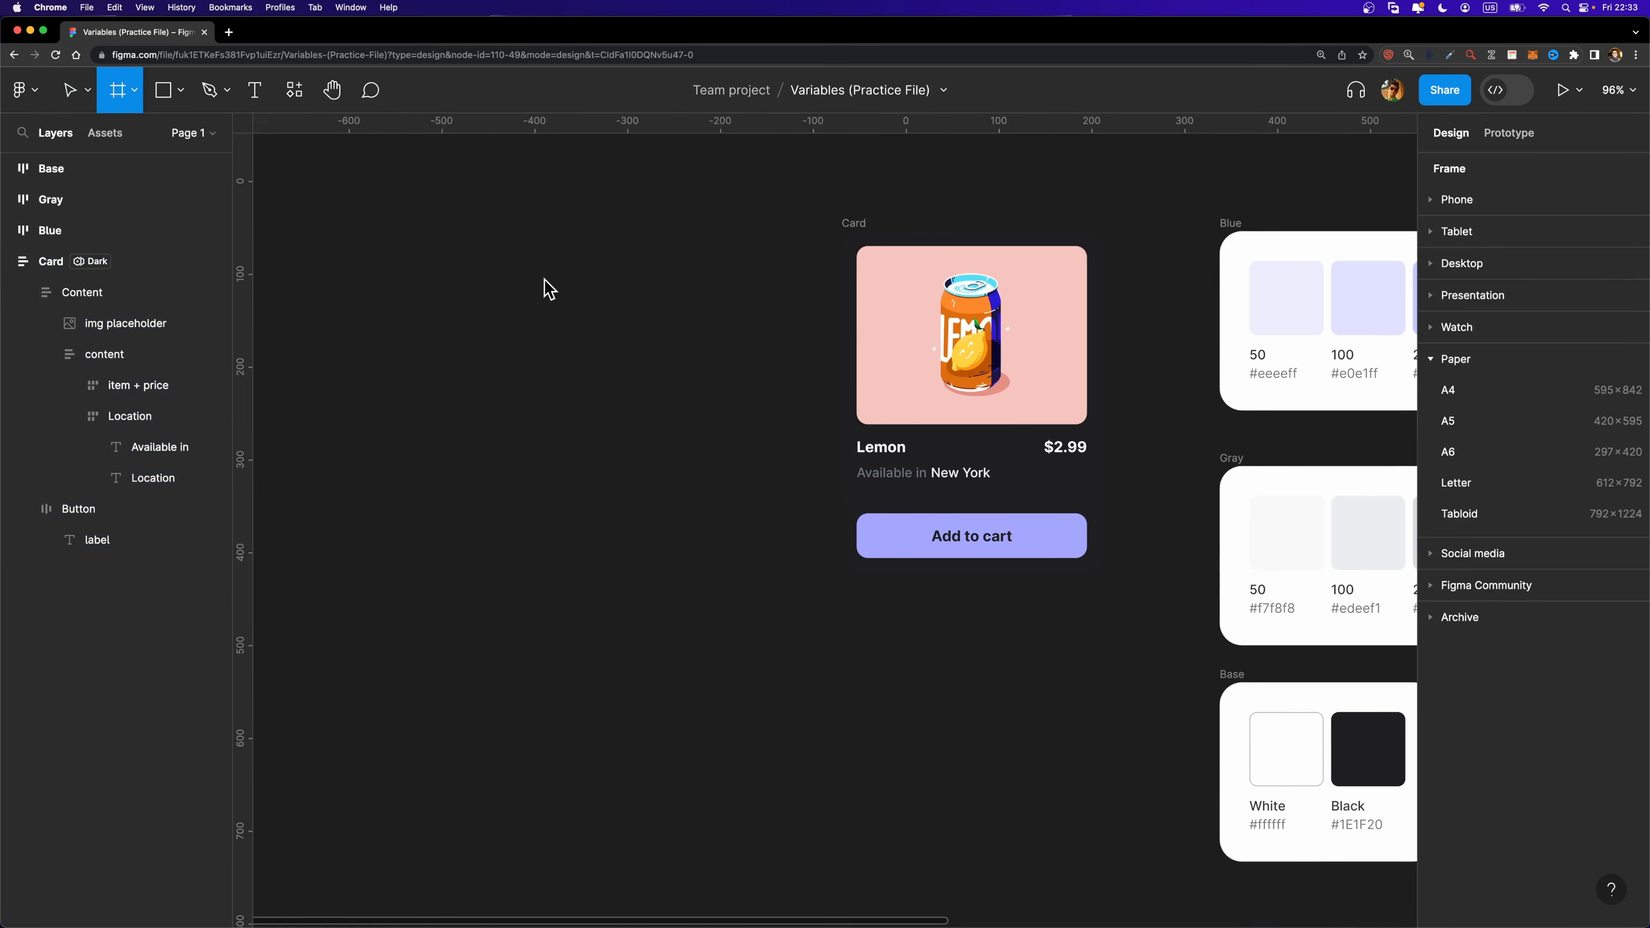
{"action": "left_click_drag", "start_coordinate": [461, 200], "coordinate": [799, 546]}
{"action": "left_click_drag", "start_coordinate": [848, 223], "coordinate": [527, 221]}
Enlarge the new frame to about 459 × 490 and reposition the Card inside it at about X 89, Y 48.
{"action": "left_click", "coordinate": [801, 570]}
{"action": "left_click_drag", "start_coordinate": [801, 572], "coordinate": [887, 655]}
{"action": "left_click", "coordinate": [577, 290]}
{"action": "left_click_drag", "start_coordinate": [576, 291], "coordinate": [620, 320]}
Set the fill of Frame 1 to the Color/Gray/Gray-100 variable.
{"action": "left_click", "coordinate": [484, 194]}
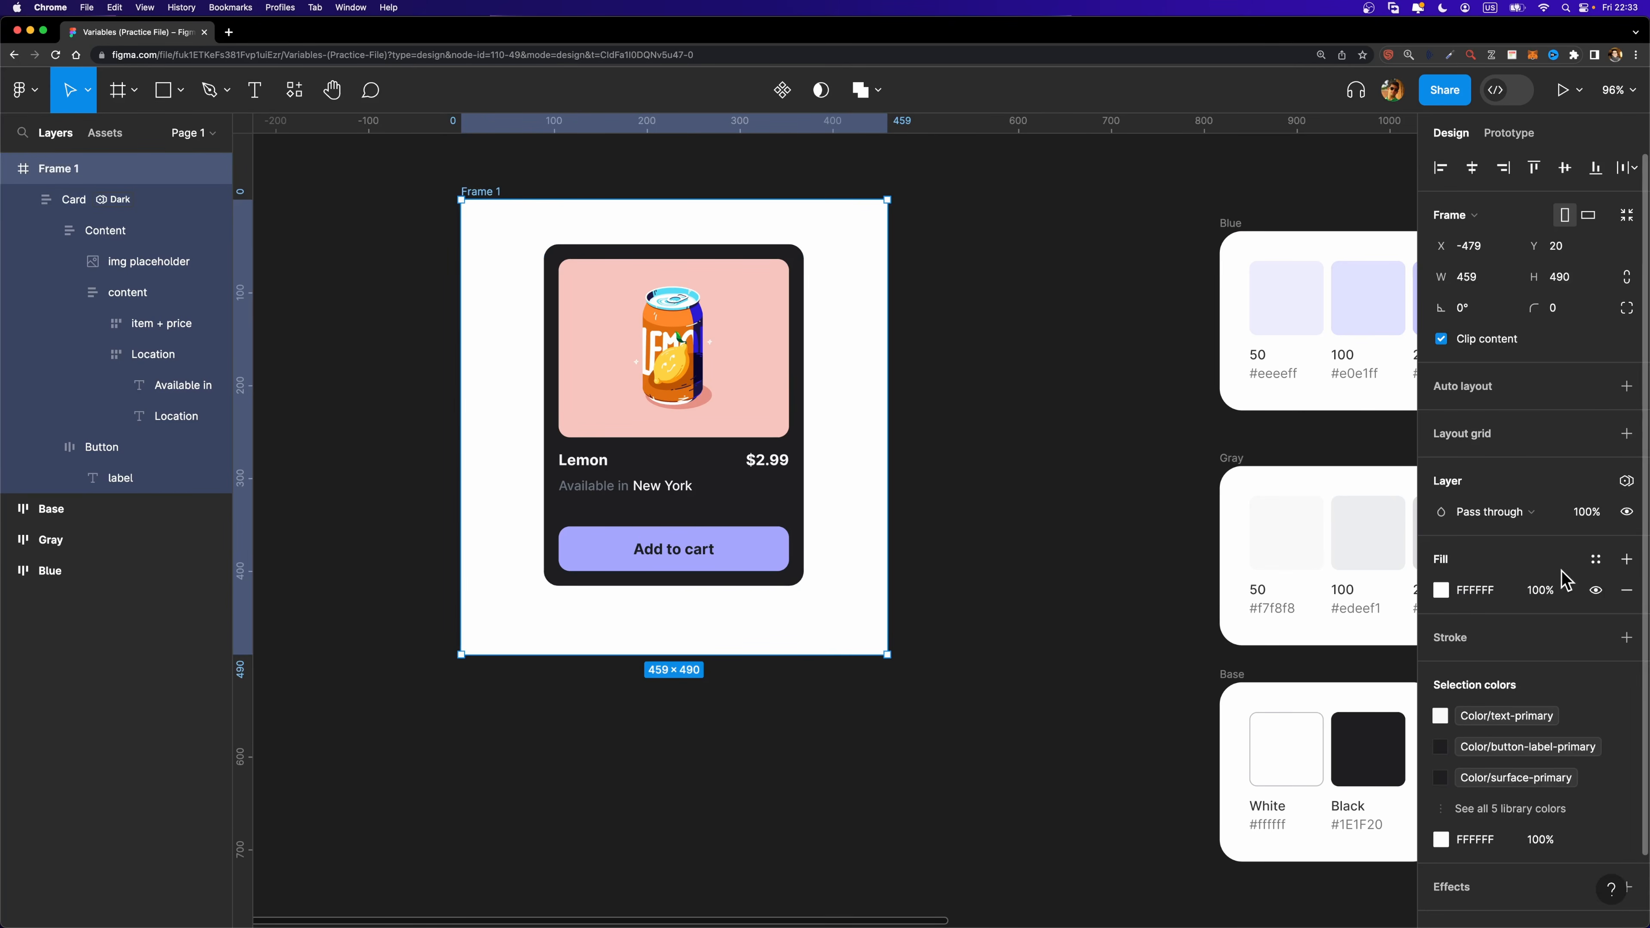
{"action": "left_click", "coordinate": [1595, 561]}
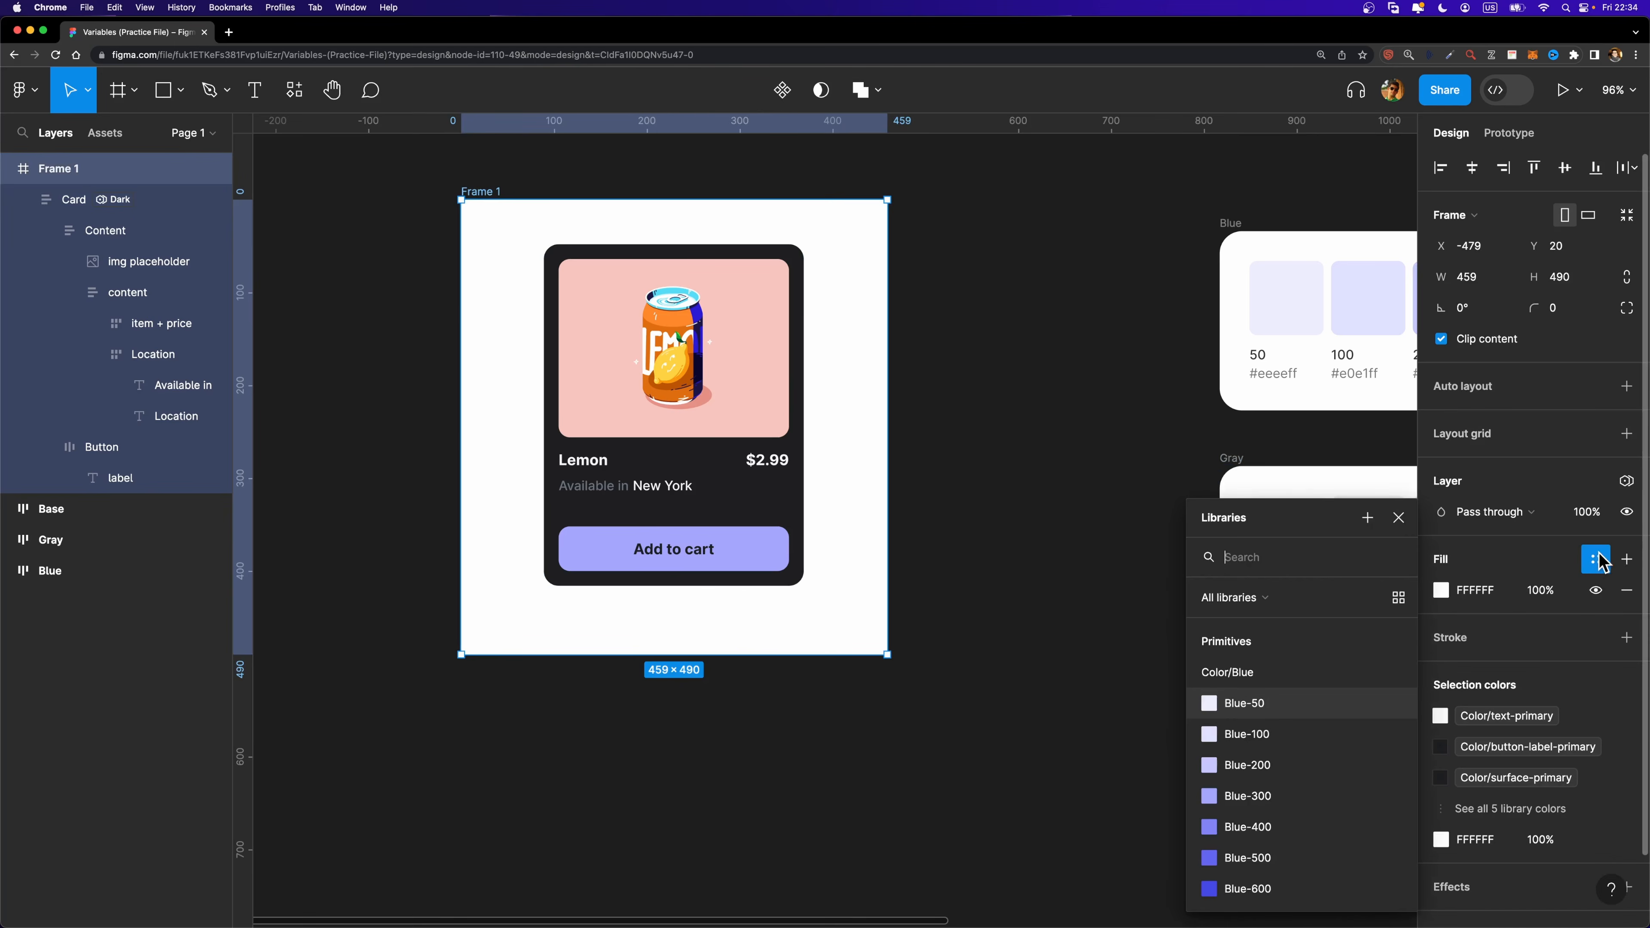
{"action": "scroll", "coordinate": [1292, 714], "scroll_direction": "down", "scroll_amount": 1}
{"action": "scroll", "coordinate": [1294, 698], "scroll_direction": "down", "scroll_amount": 5}
{"action": "scroll", "coordinate": [1289, 695], "scroll_direction": "up", "scroll_amount": 5}
{"action": "scroll", "coordinate": [1283, 690], "scroll_direction": "down", "scroll_amount": 8}
{"action": "left_click", "coordinate": [1271, 744]}
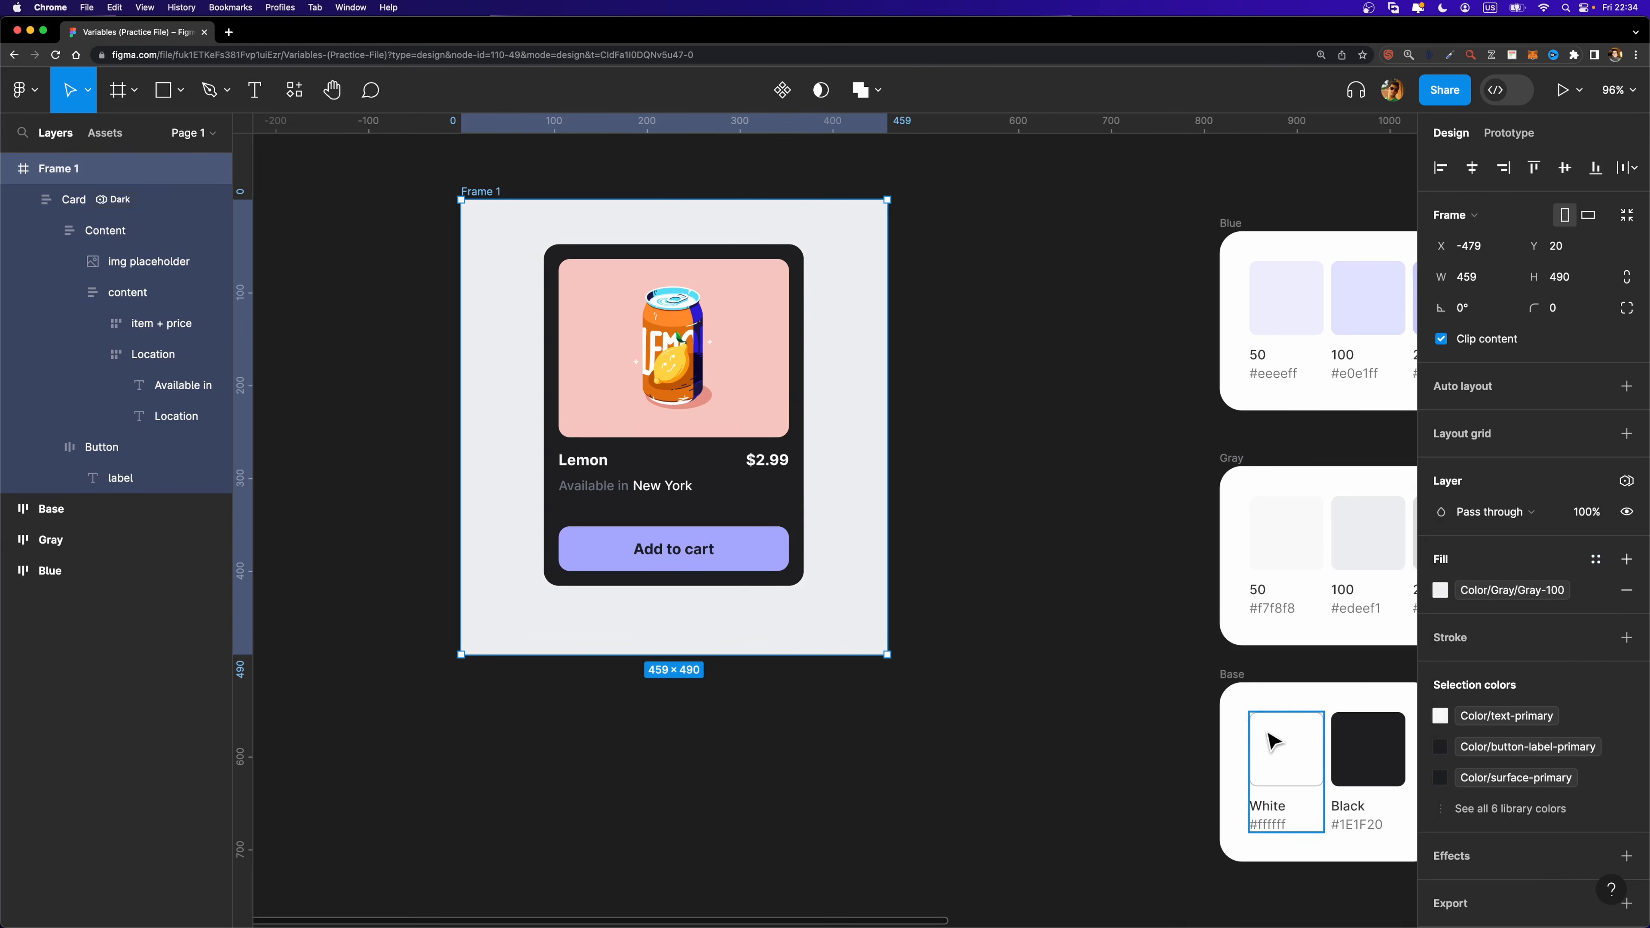
Switch the Card's Tokens mode to Light and back to Dark.
{"action": "left_click", "coordinate": [722, 370]}
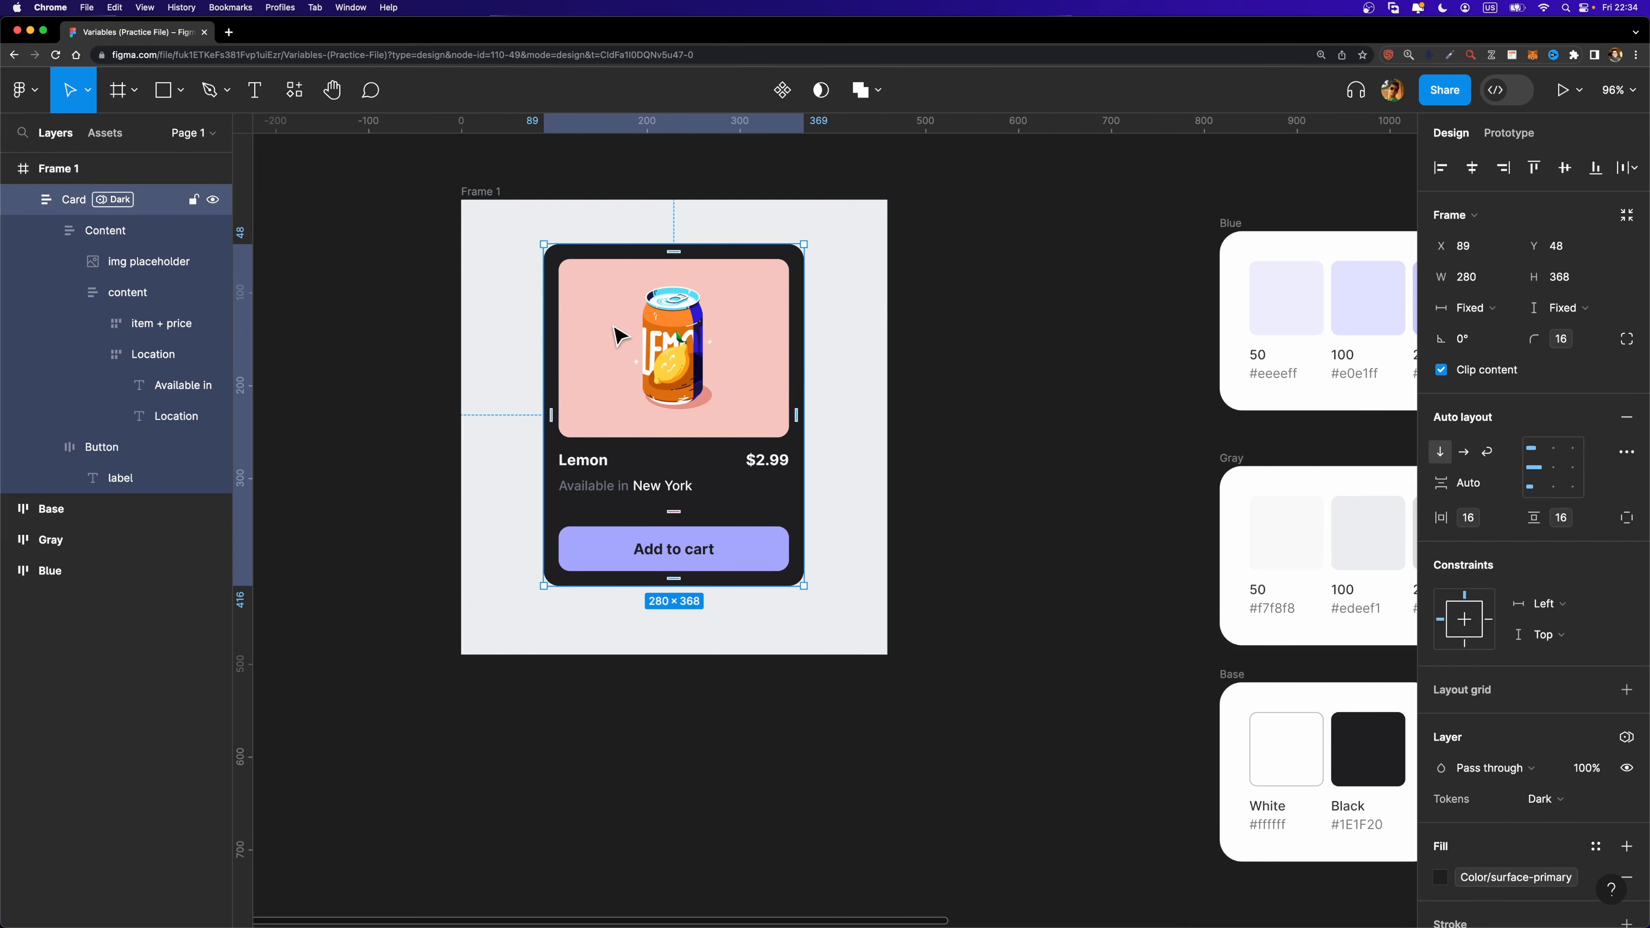
{"action": "left_click", "coordinate": [1626, 738]}
{"action": "mouse_move", "coordinate": [1526, 806]}
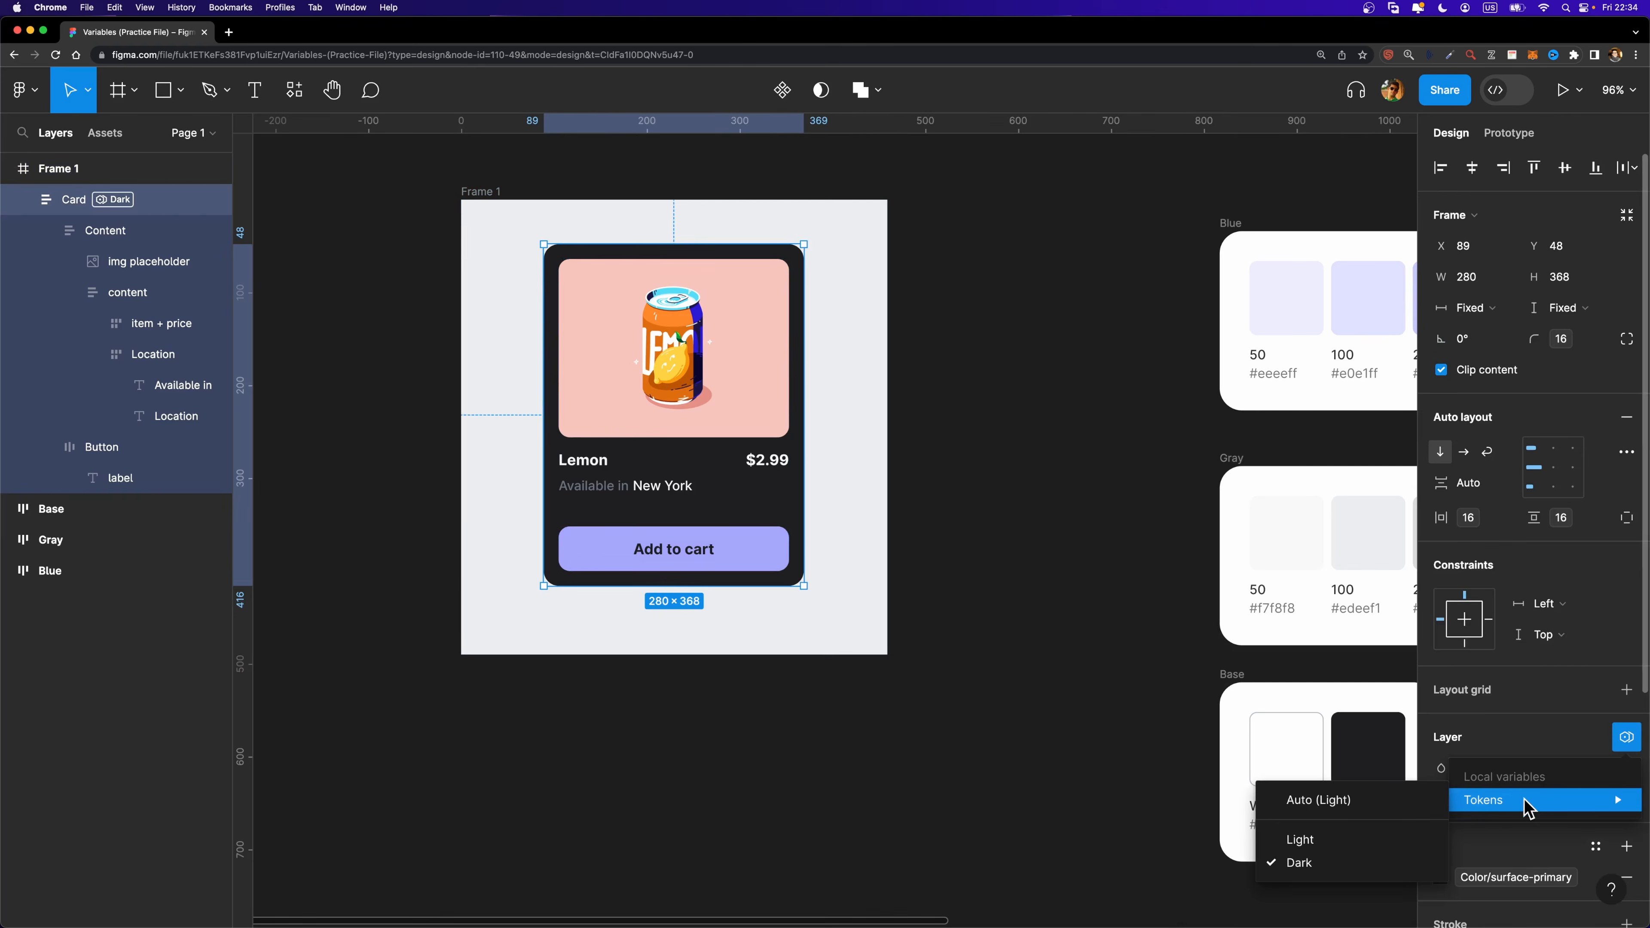
{"action": "left_click", "coordinate": [1334, 840]}
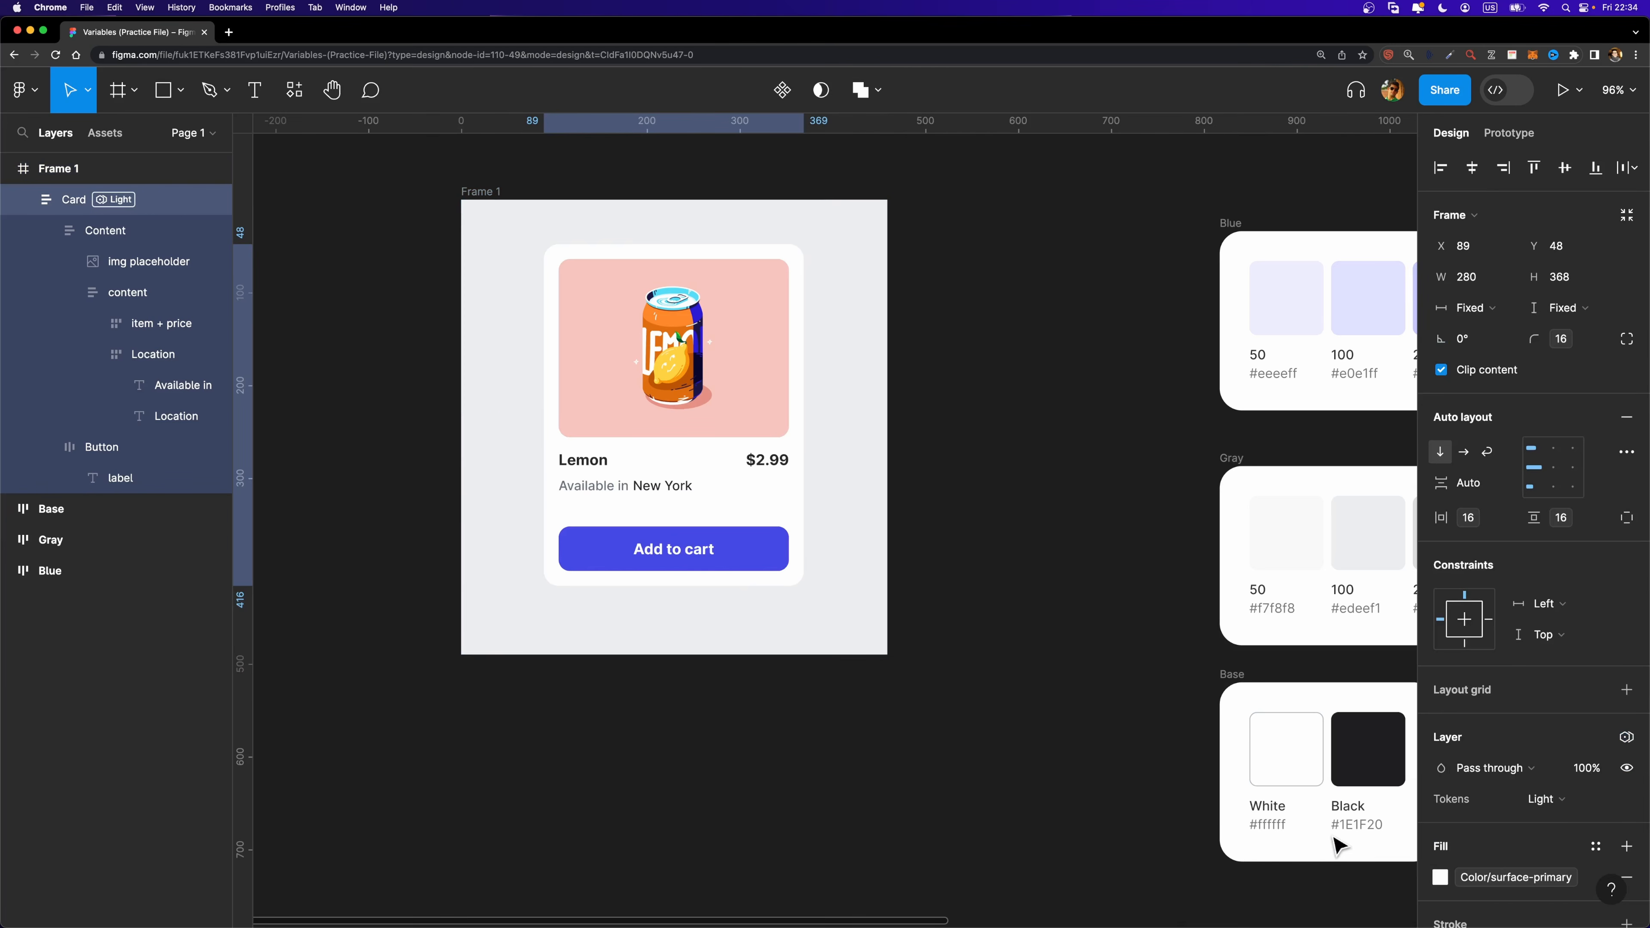
{"action": "left_click", "coordinate": [1565, 806]}
{"action": "left_click", "coordinate": [1563, 823]}
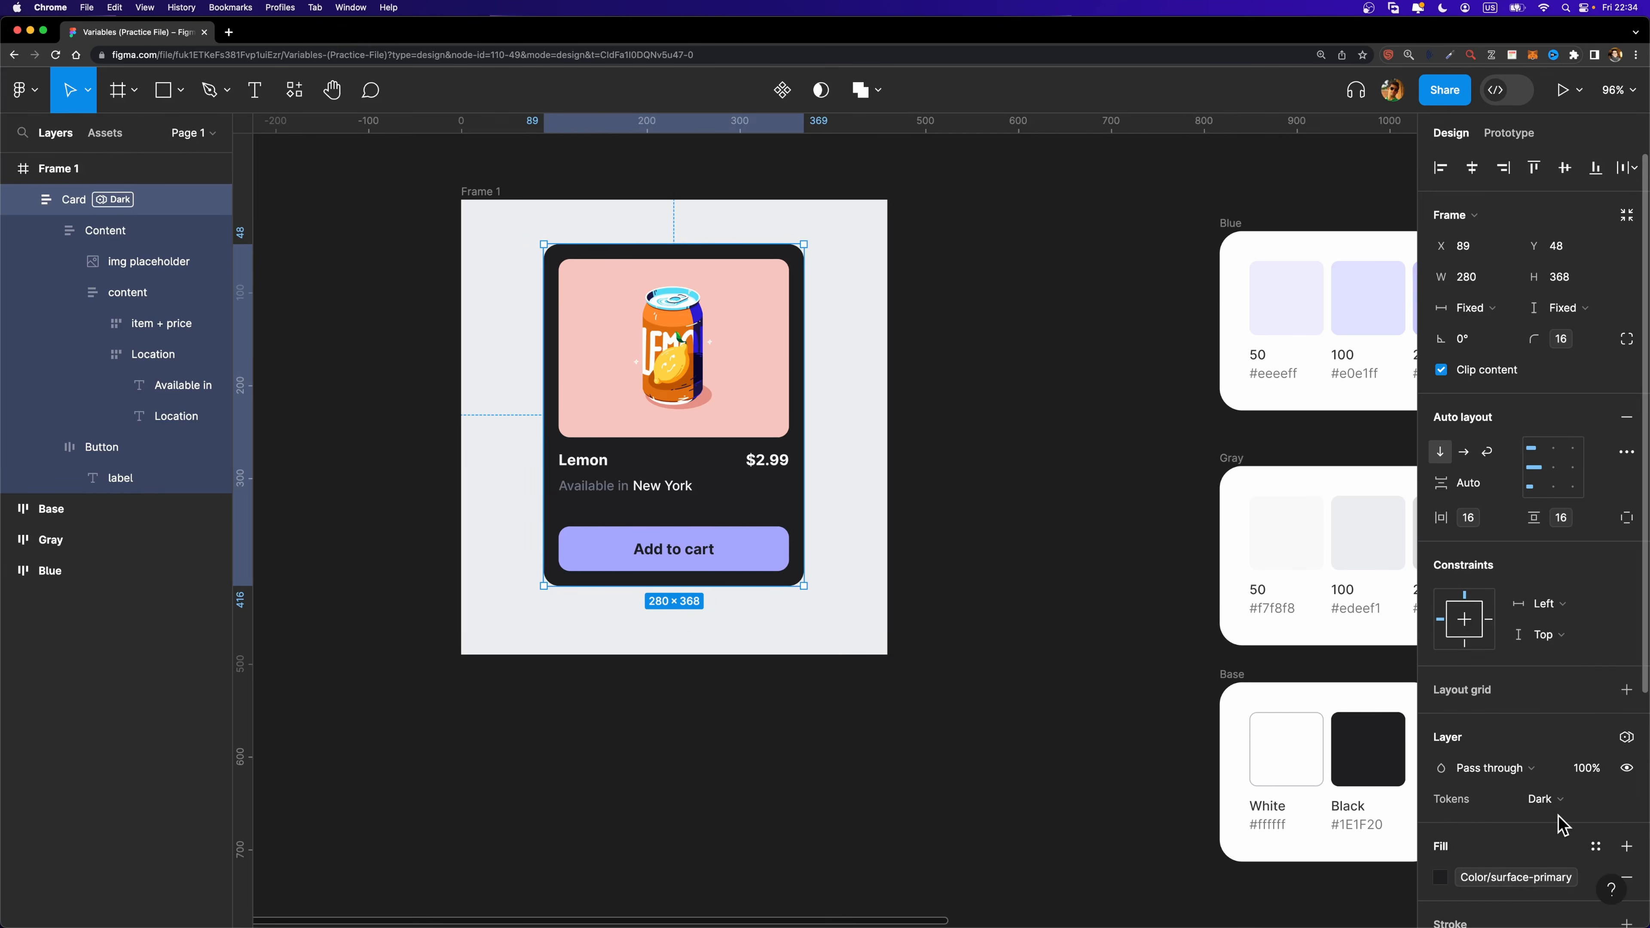
Set the Card's Tokens mode to Auto (Light) and deselect the Card.
{"action": "left_click", "coordinate": [1559, 803]}
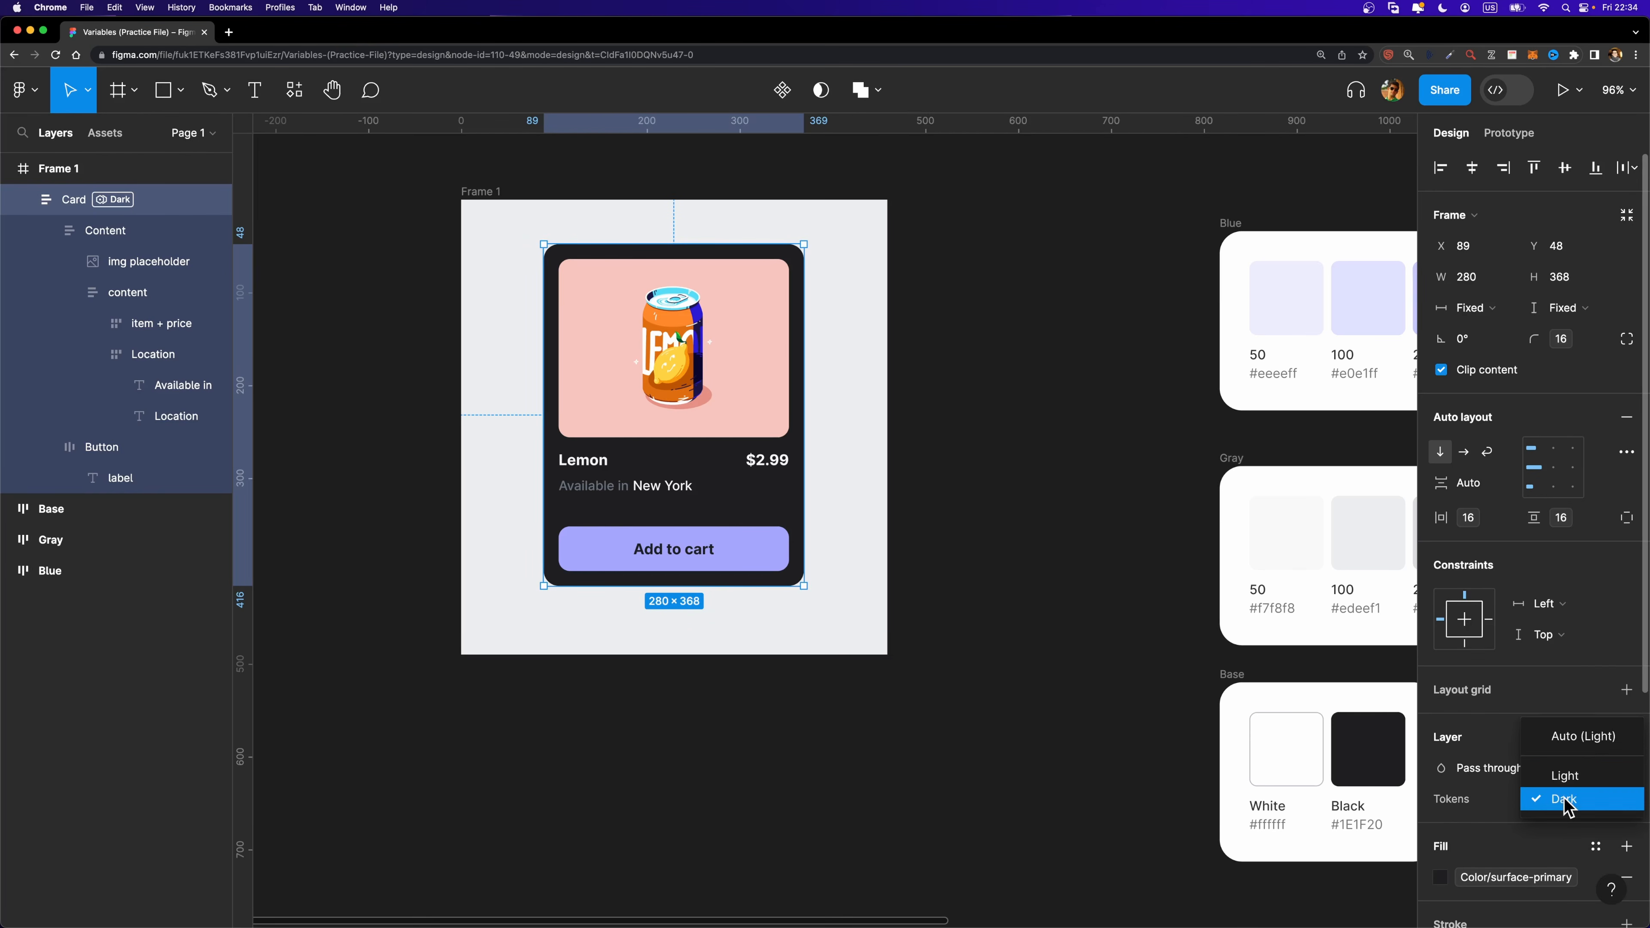
{"action": "left_click", "coordinate": [1585, 740]}
{"action": "left_click", "coordinate": [542, 241]}
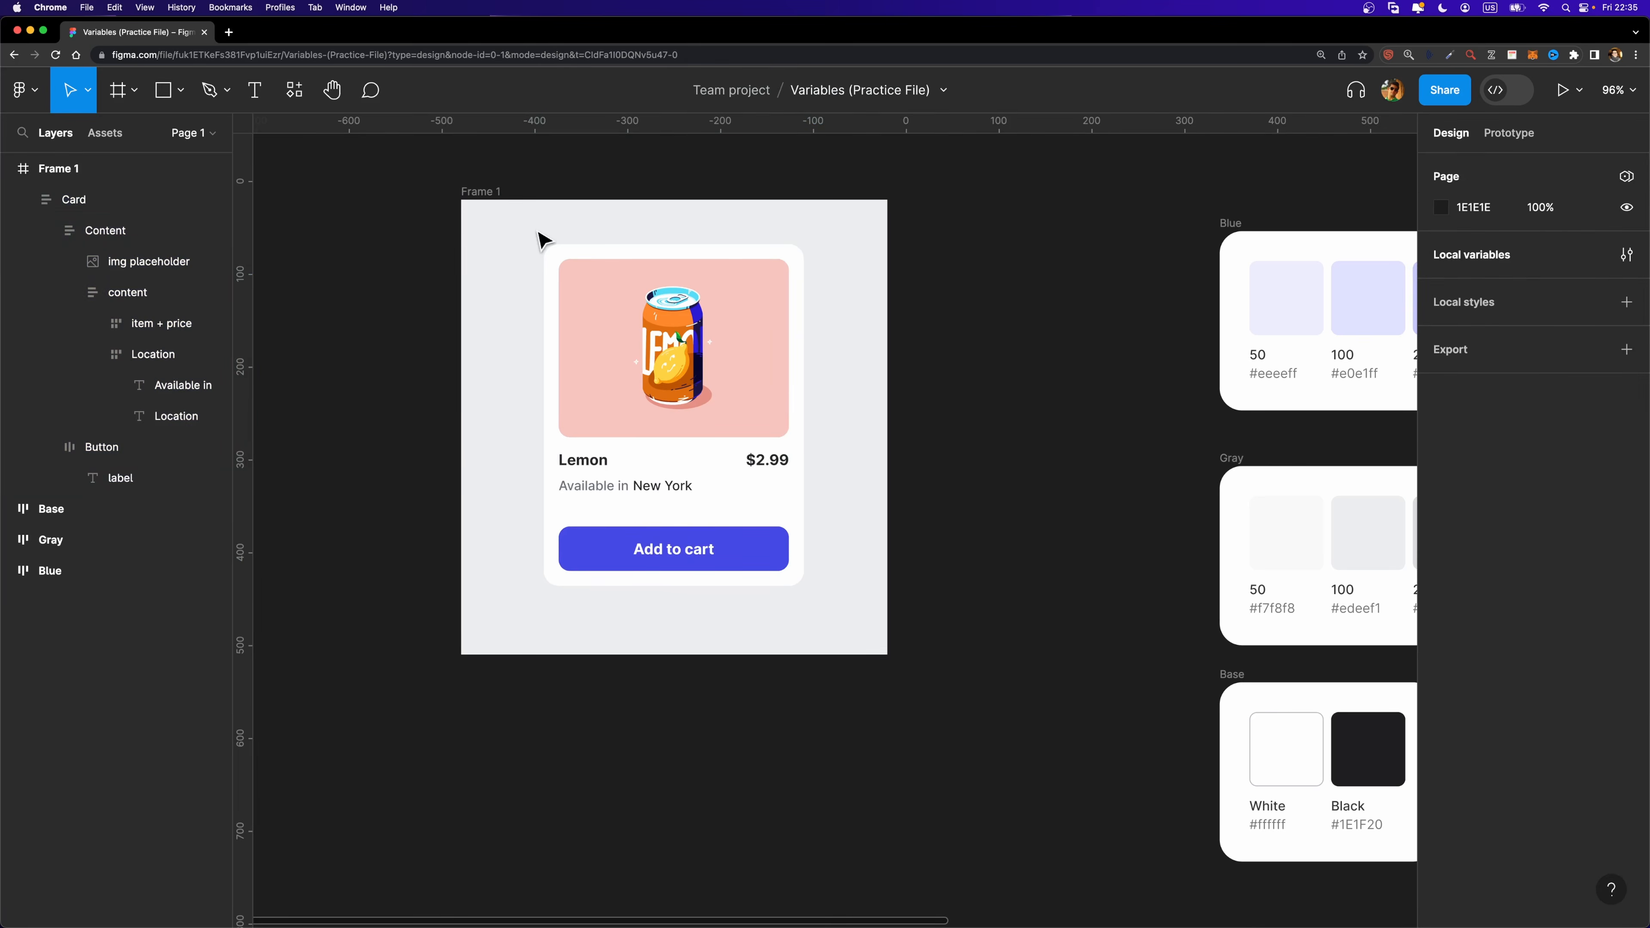
Apply the Dark mode of the Tokens collection to the enclosing Frame 1.
{"action": "left_click", "coordinate": [465, 193]}
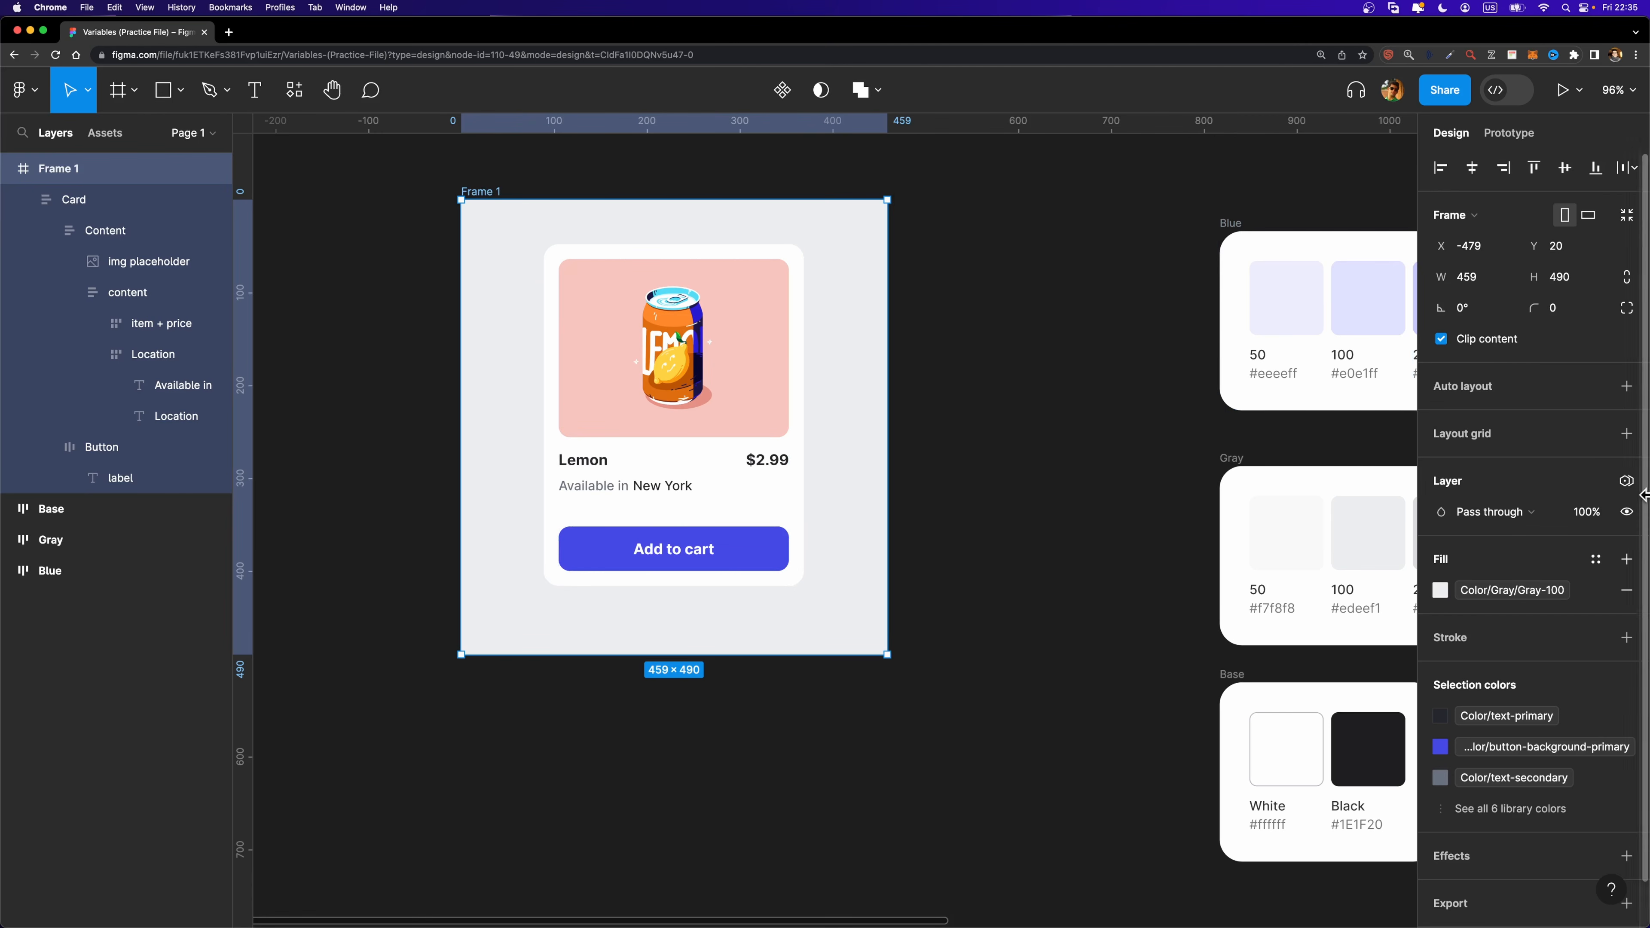
{"action": "left_click", "coordinate": [1625, 481]}
{"action": "mouse_move", "coordinate": [1550, 545]}
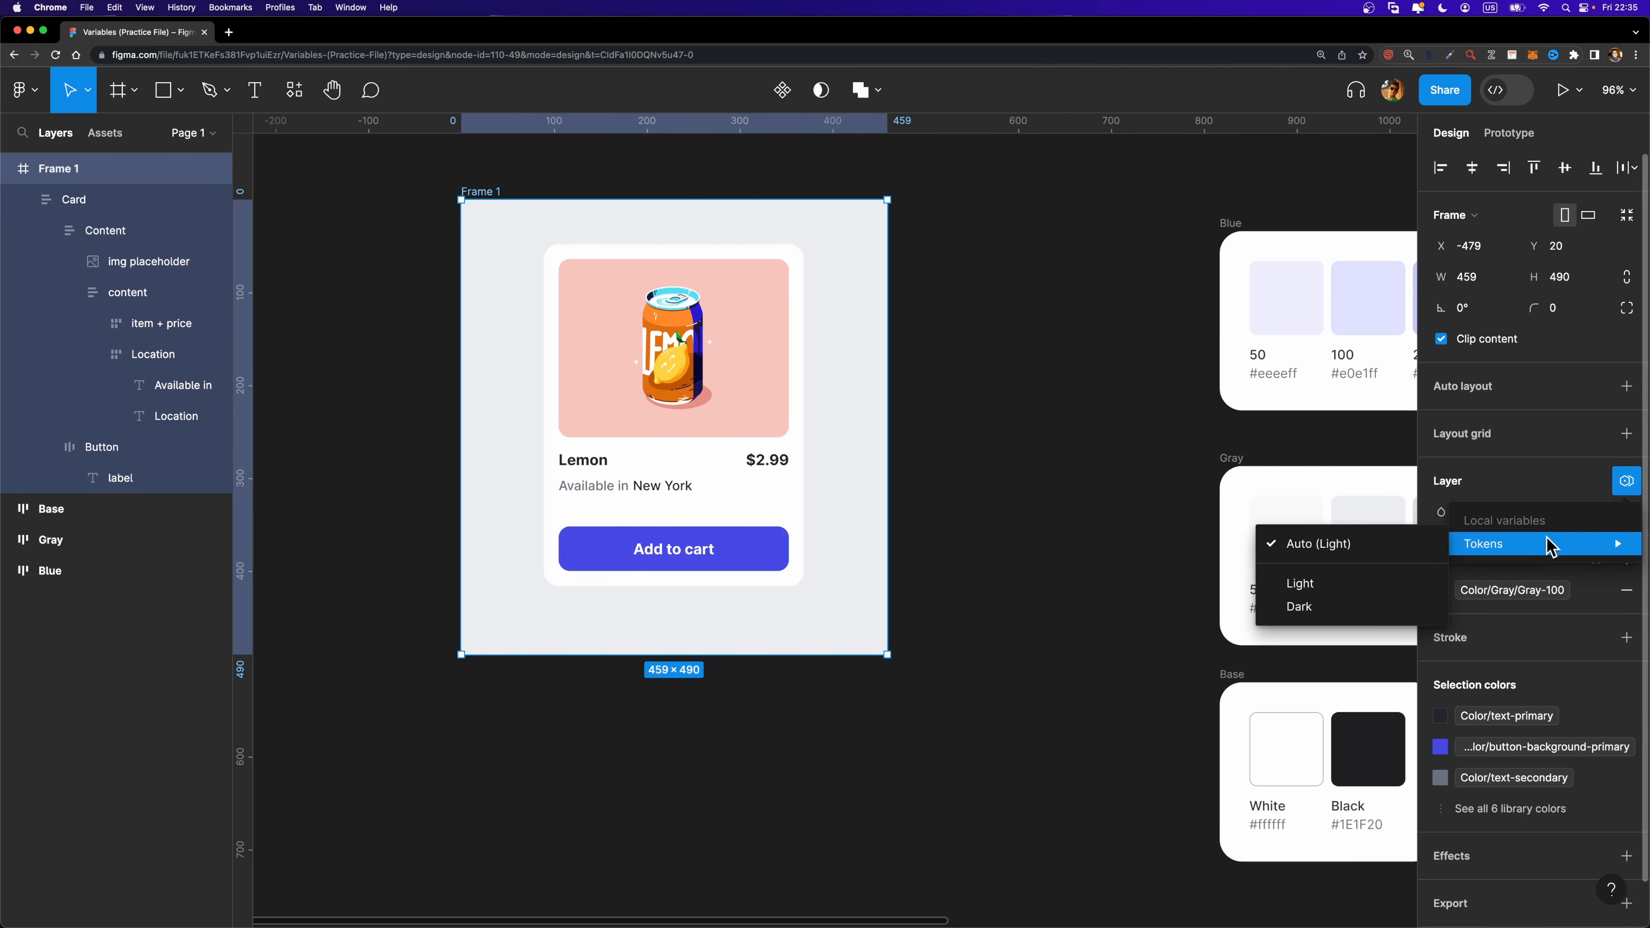
{"action": "left_click", "coordinate": [1348, 606]}
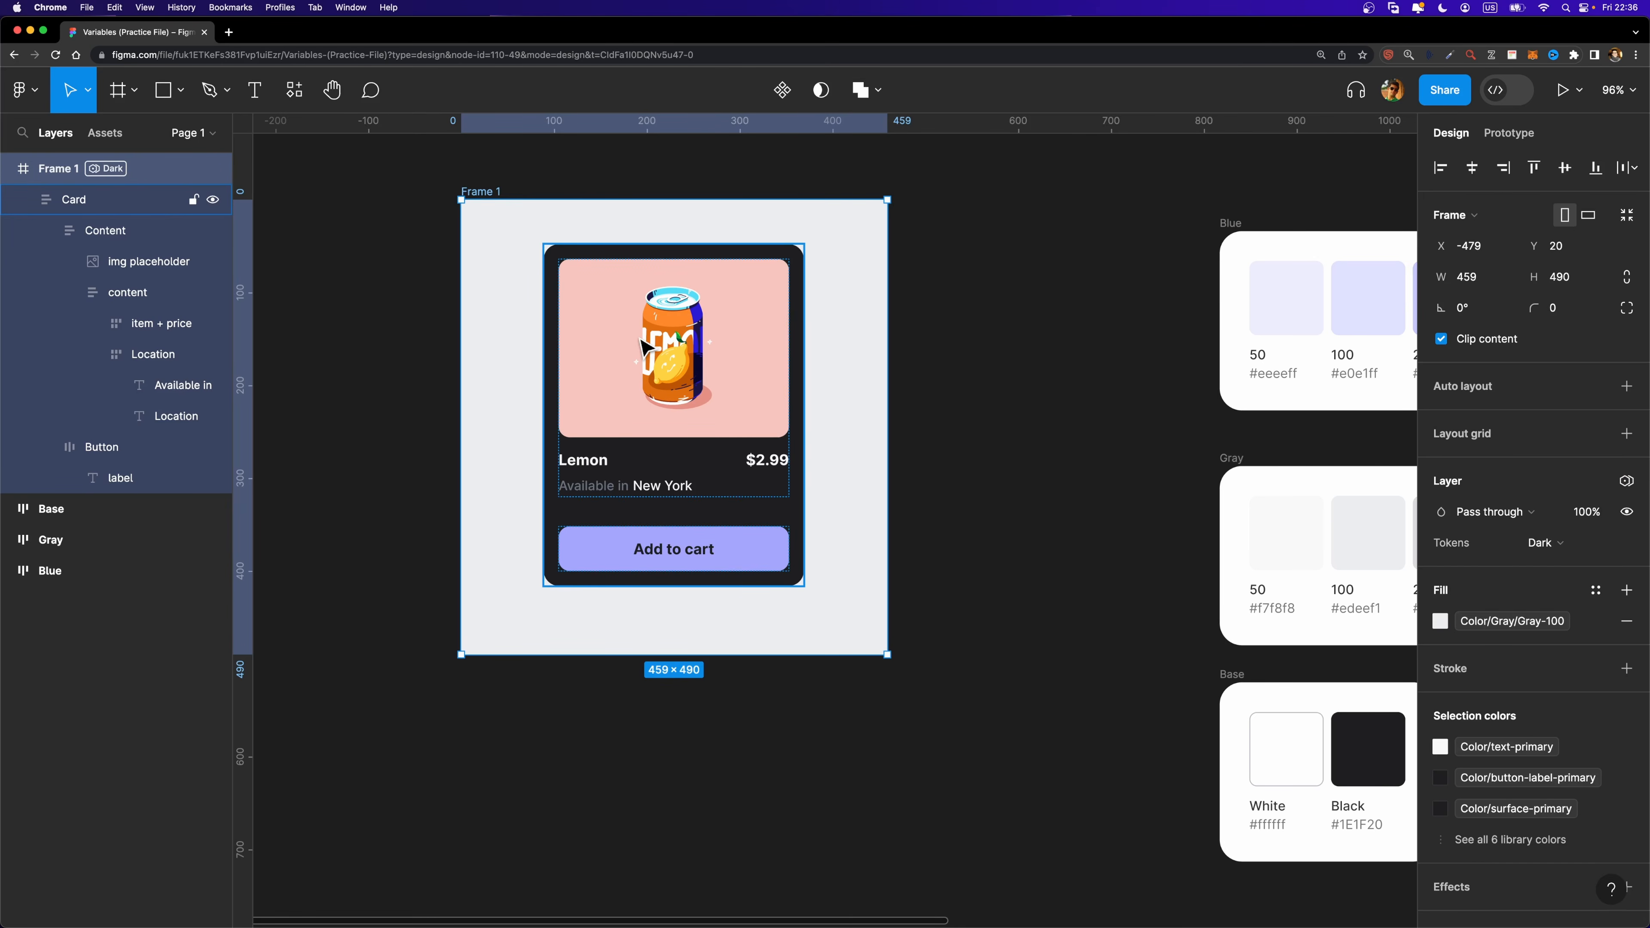
{"action": "scroll", "coordinate": [643, 344], "scroll_direction": "down", "scroll_amount": 3}
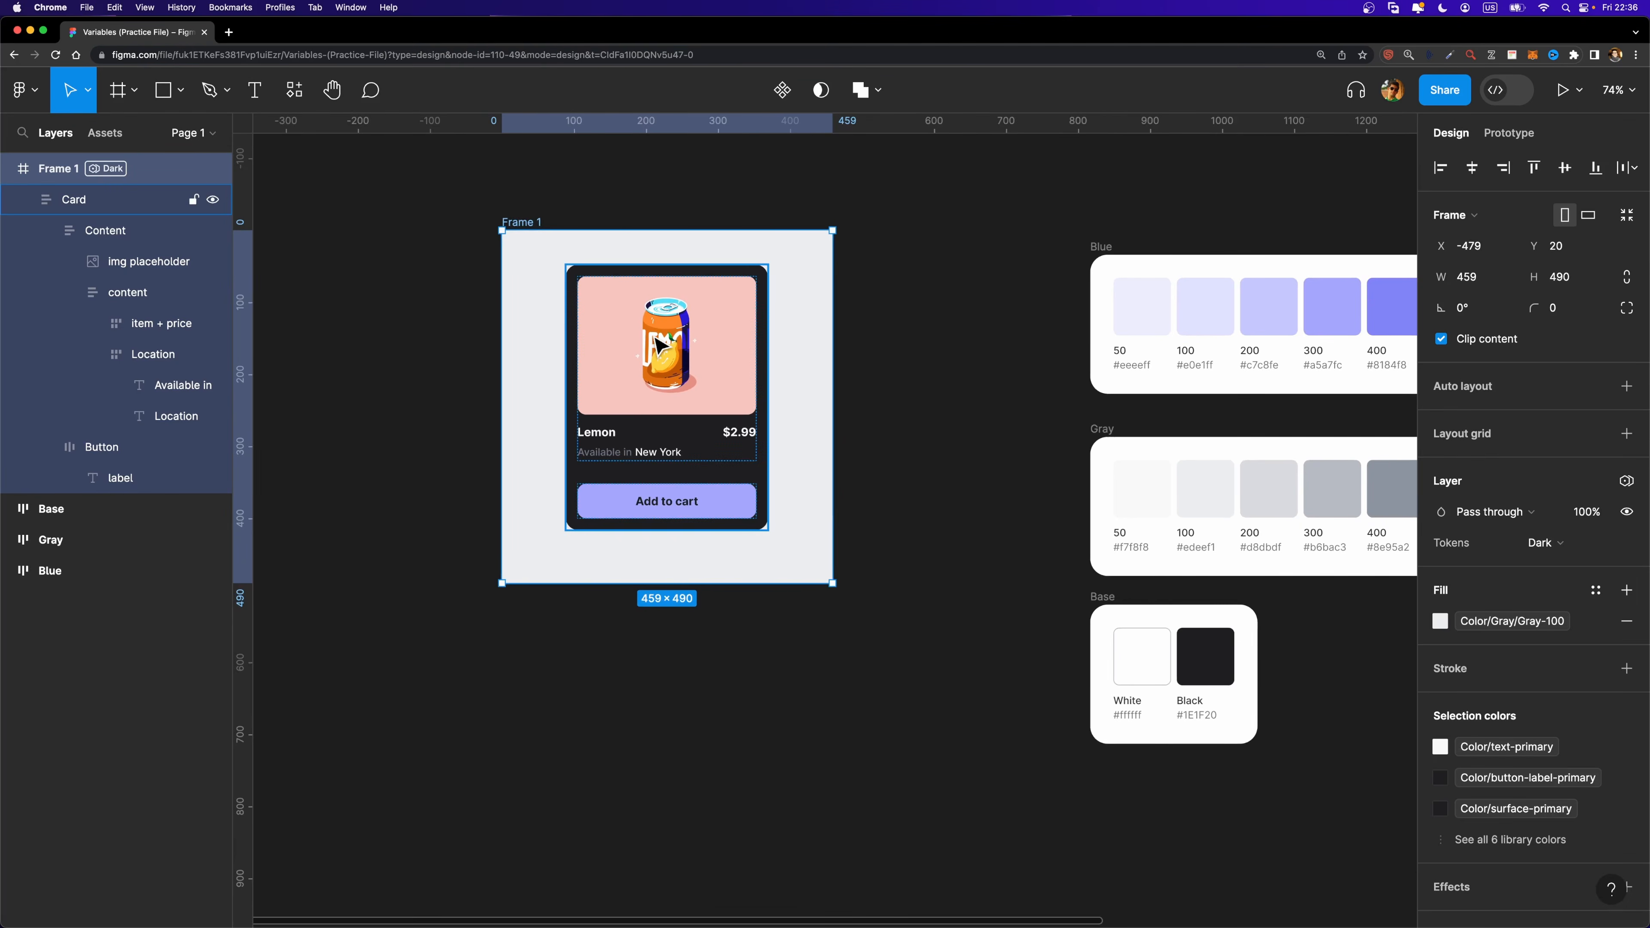
Rename Frame 1, the frame enclosing the card, to Dark.
{"action": "scroll", "coordinate": [663, 336], "scroll_direction": "left", "scroll_amount": 3}
{"action": "double_click", "coordinate": [68, 169]}
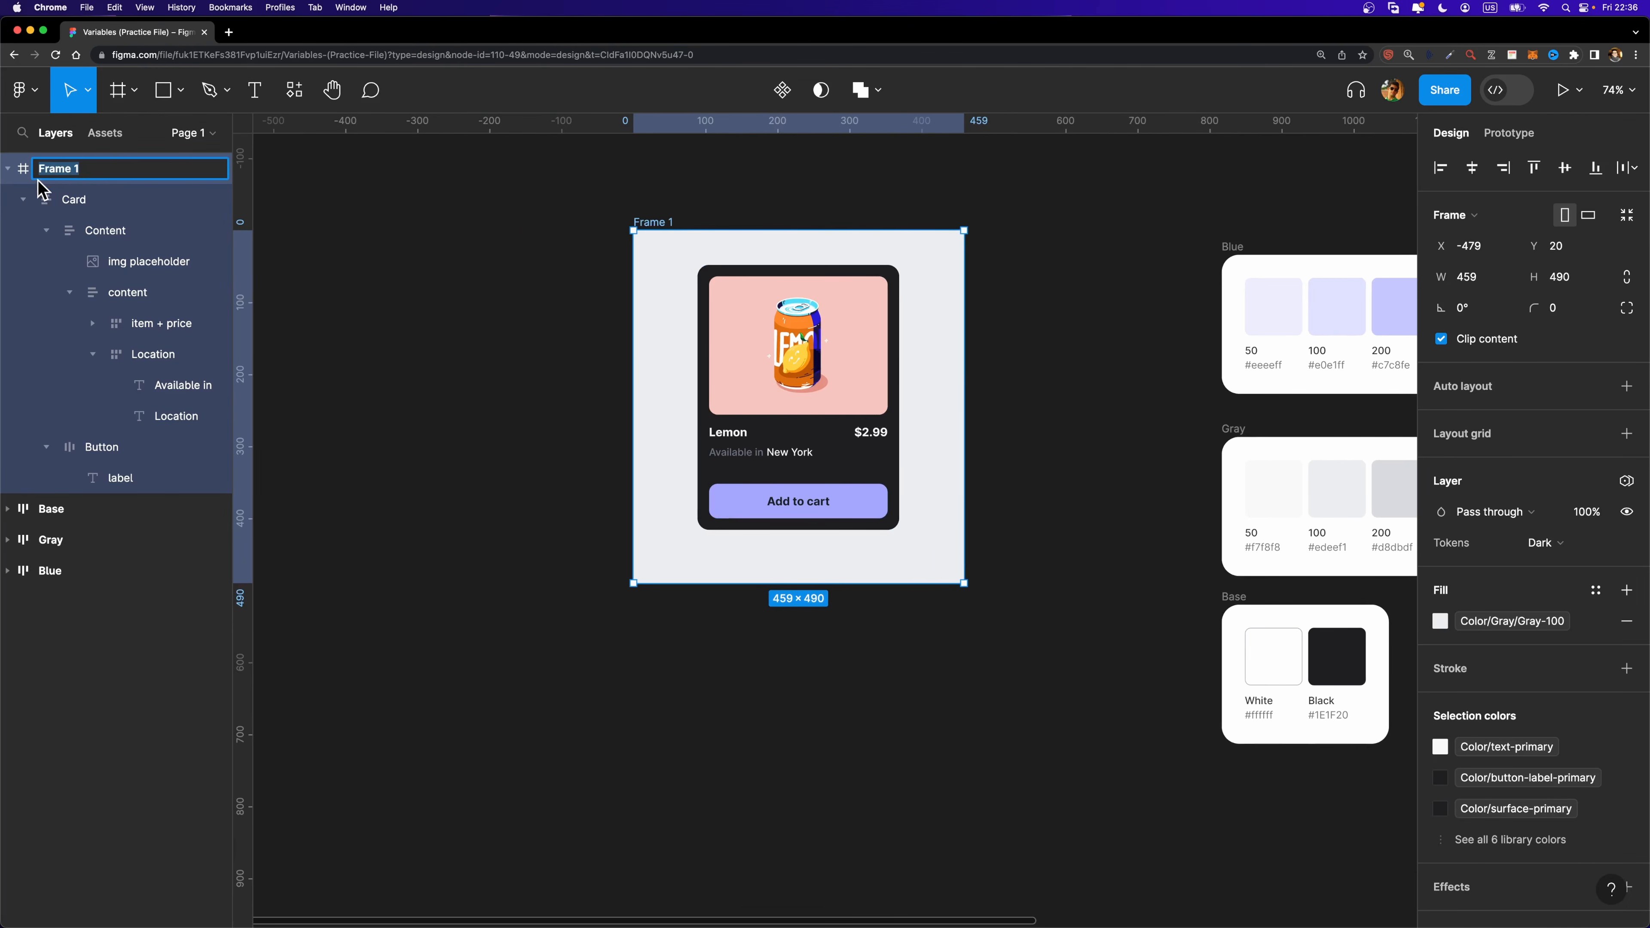
{"action": "type", "text": "Dark"}
{"action": "key", "text": "Return"}
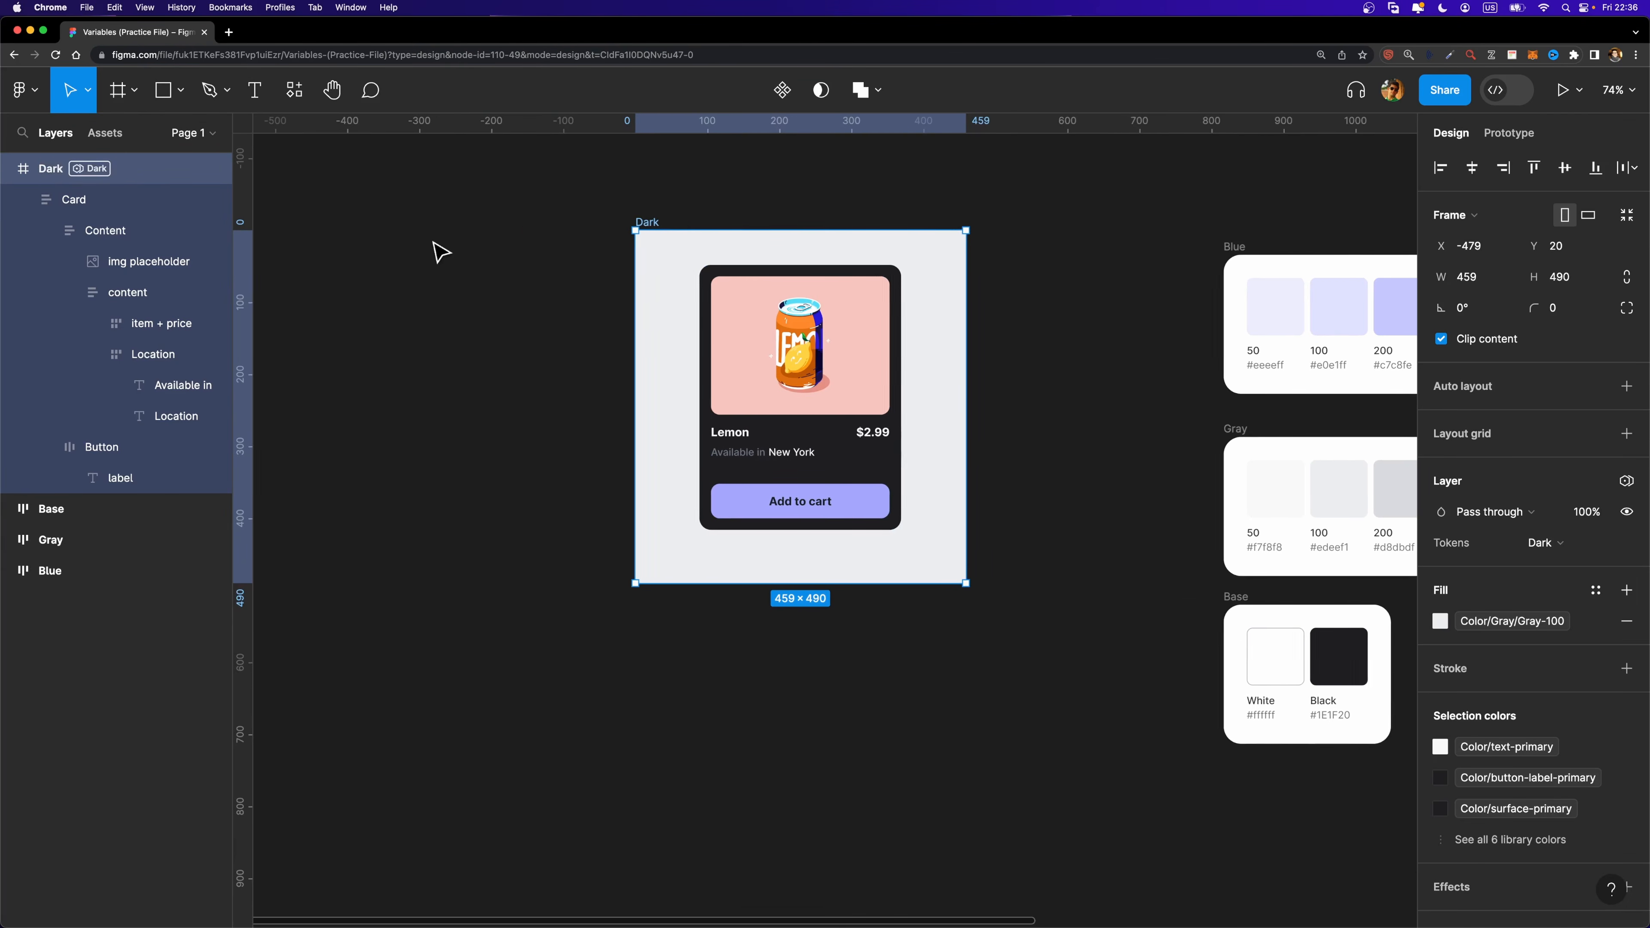
Duplicate the Dark frame and place the copy directly to the left of the original, aligned with it.
{"action": "scroll", "coordinate": [726, 210], "scroll_direction": "down", "scroll_amount": 5}
{"action": "key", "text": "super+d"}
{"action": "scroll", "coordinate": [748, 228], "scroll_direction": "left", "scroll_amount": 5}
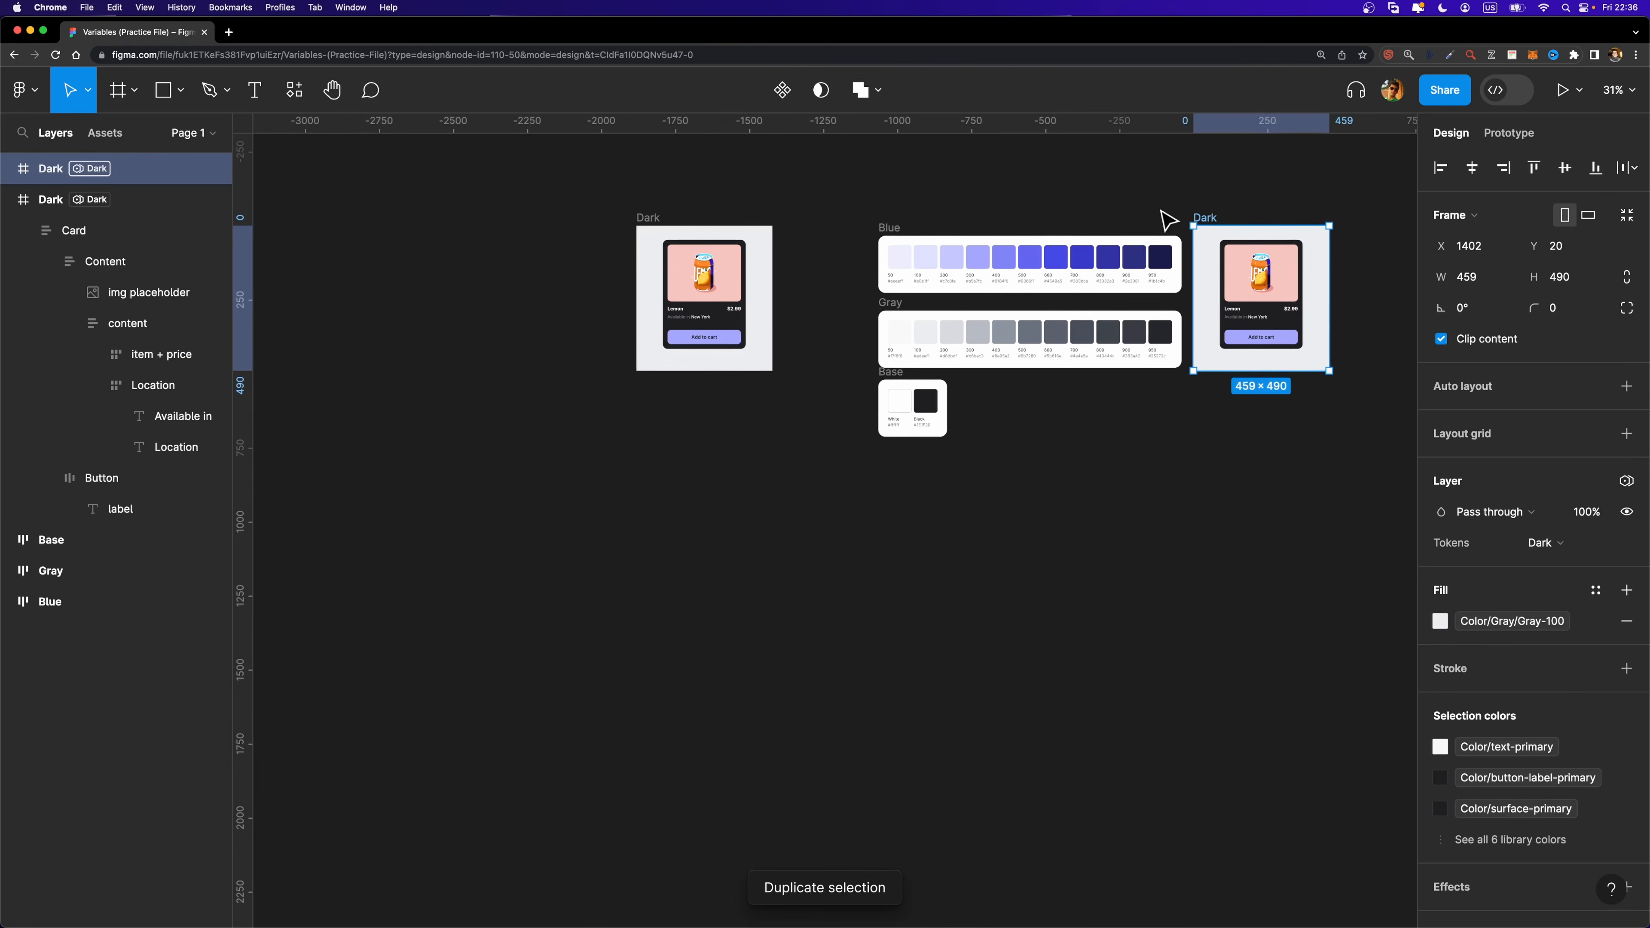
{"action": "left_click_drag", "start_coordinate": [1201, 219], "coordinate": [478, 215]}
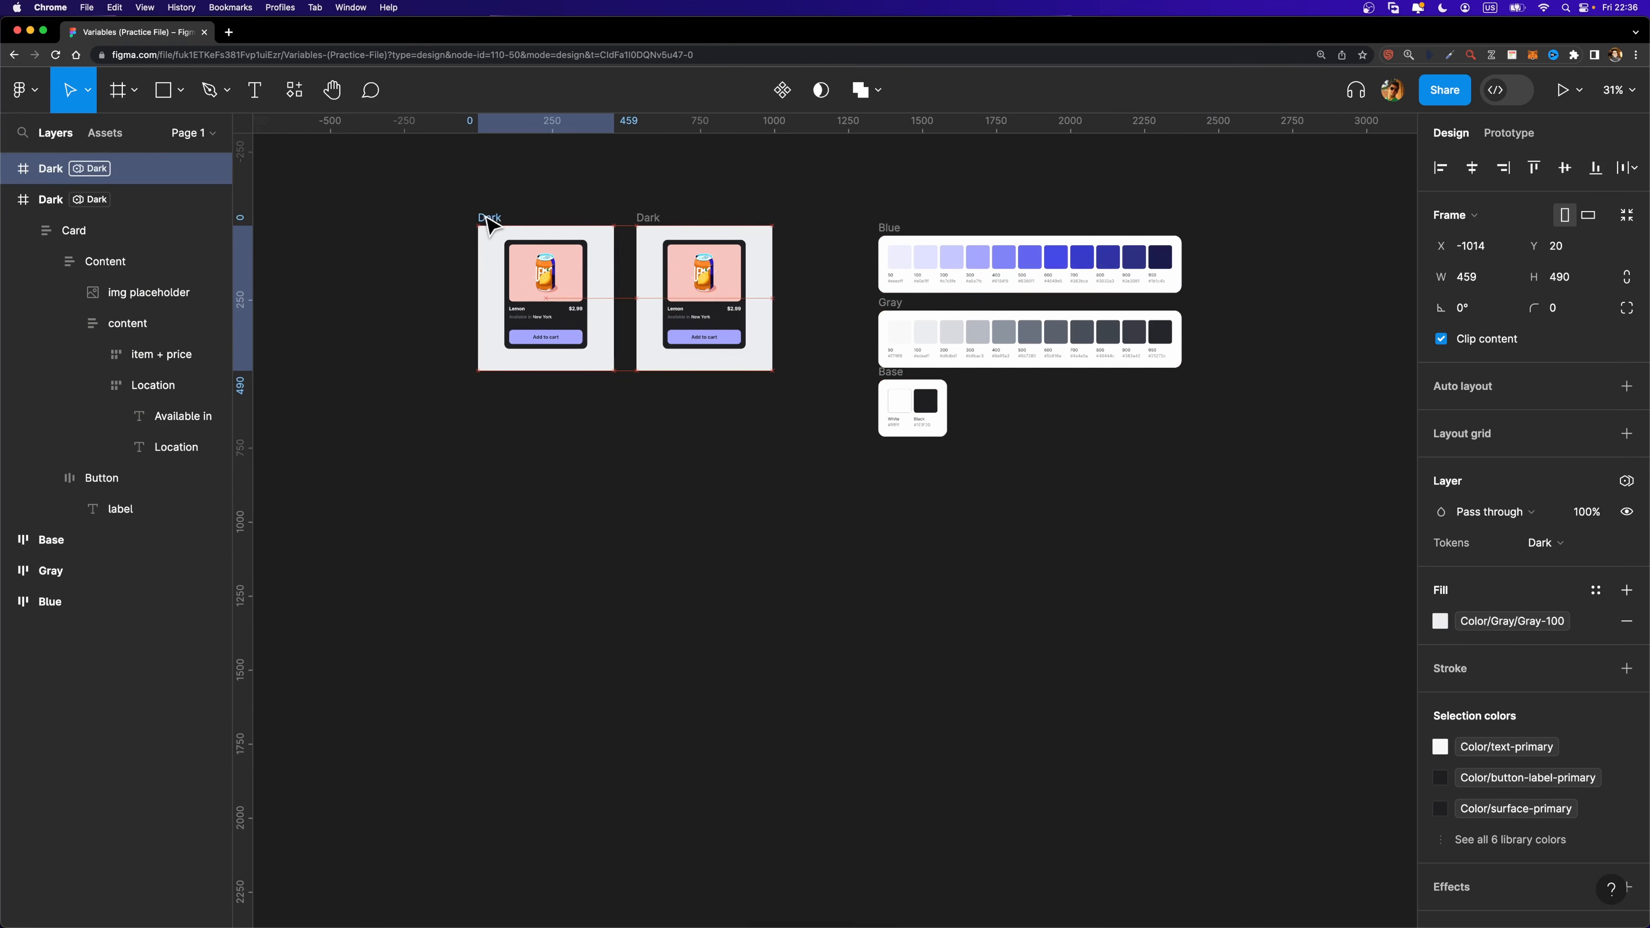
Rename the duplicated frame to Light and set its Tokens mode to Light.
{"action": "scroll", "coordinate": [483, 228], "scroll_direction": "up", "scroll_amount": 5}
{"action": "double_click", "coordinate": [52, 169]}
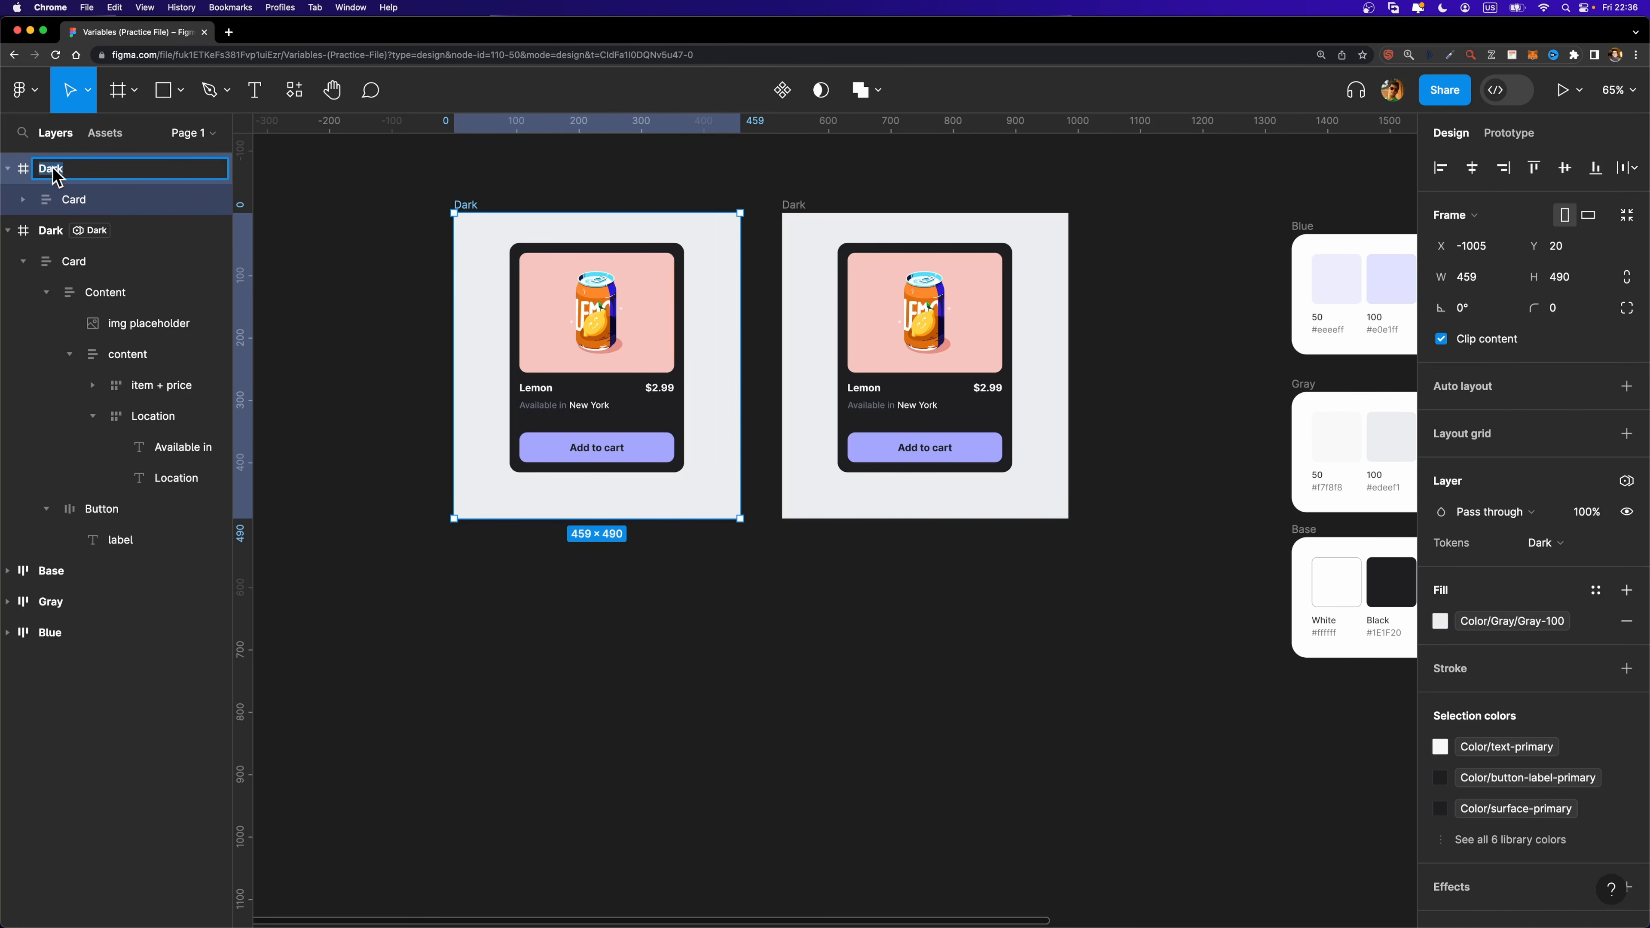
{"action": "type", "text": "Light"}
{"action": "key", "text": "Return"}
{"action": "left_click", "coordinate": [1563, 548]}
{"action": "left_click", "coordinate": [1561, 517]}
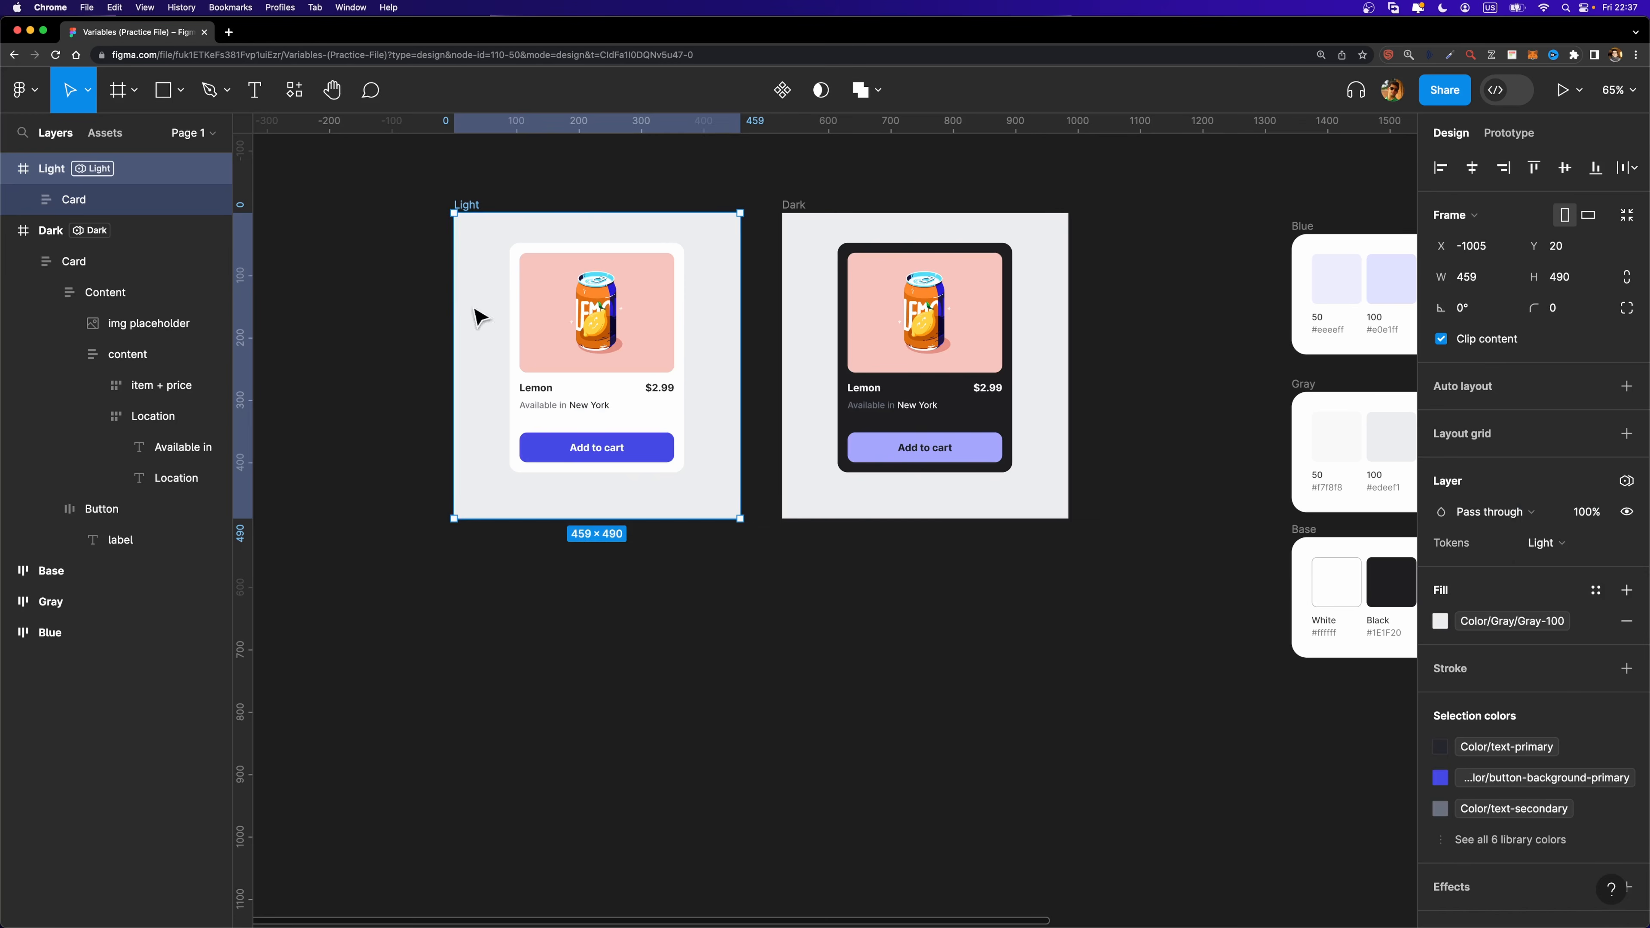
Delete the card inside the Light frame and move the card from the Dark frame into its place.
{"action": "left_click", "coordinate": [585, 318]}
{"action": "key", "text": "Delete"}
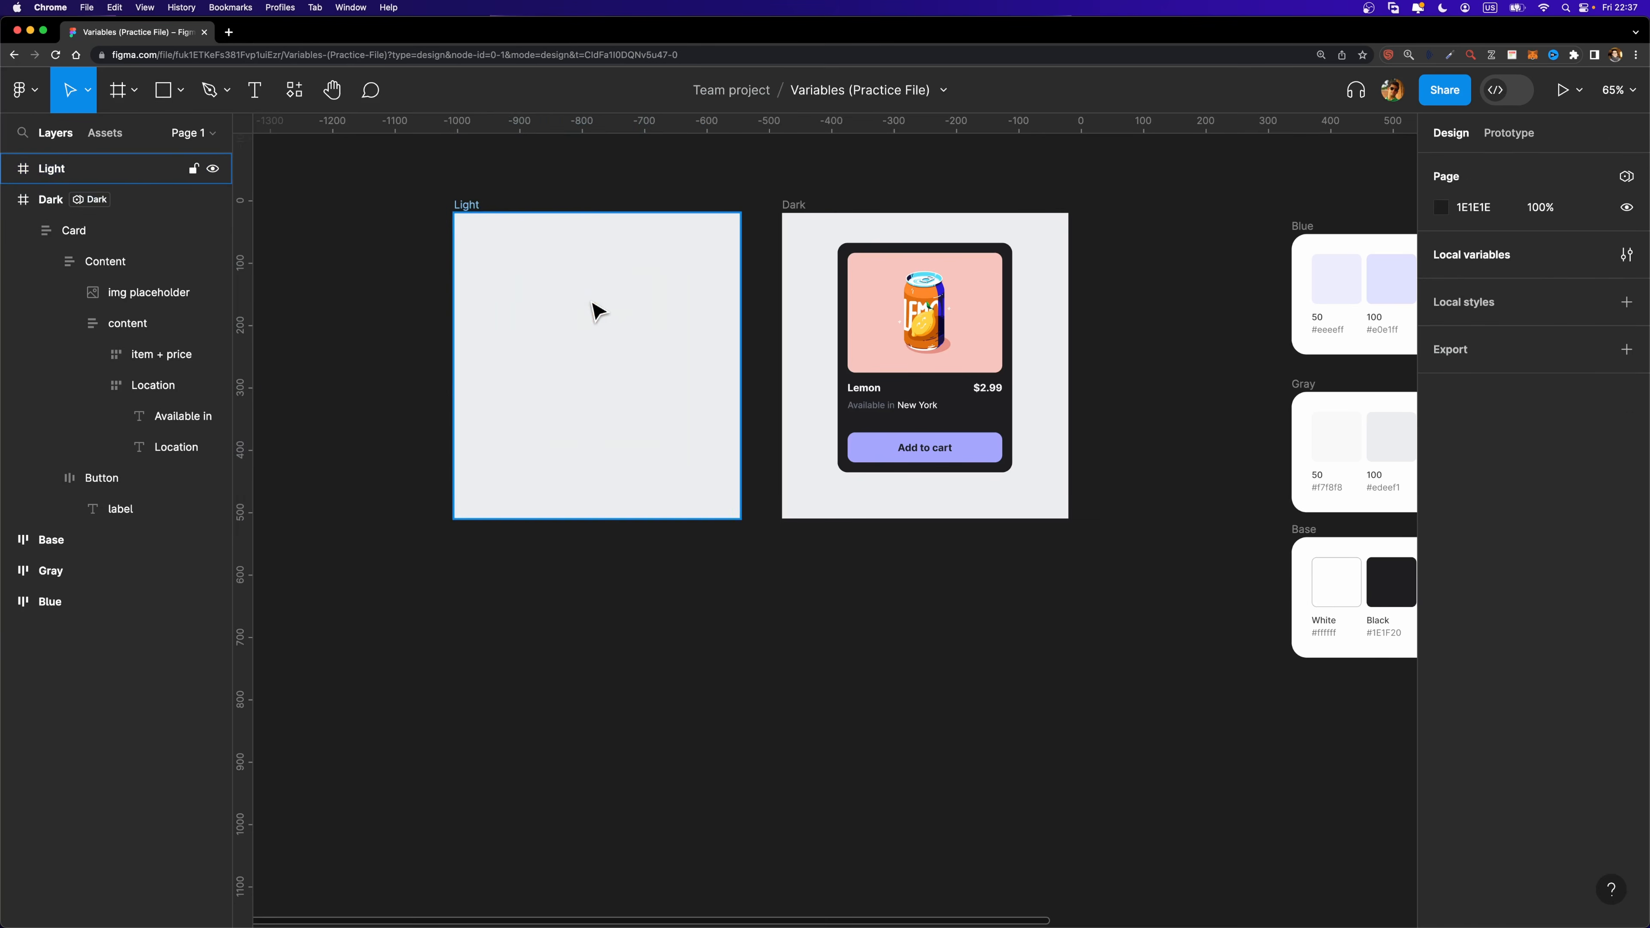
{"action": "scroll", "coordinate": [596, 312], "scroll_direction": "up", "scroll_amount": 3}
{"action": "left_click", "coordinate": [1033, 308]}
{"action": "left_click_drag", "start_coordinate": [1030, 308], "coordinate": [550, 303]}
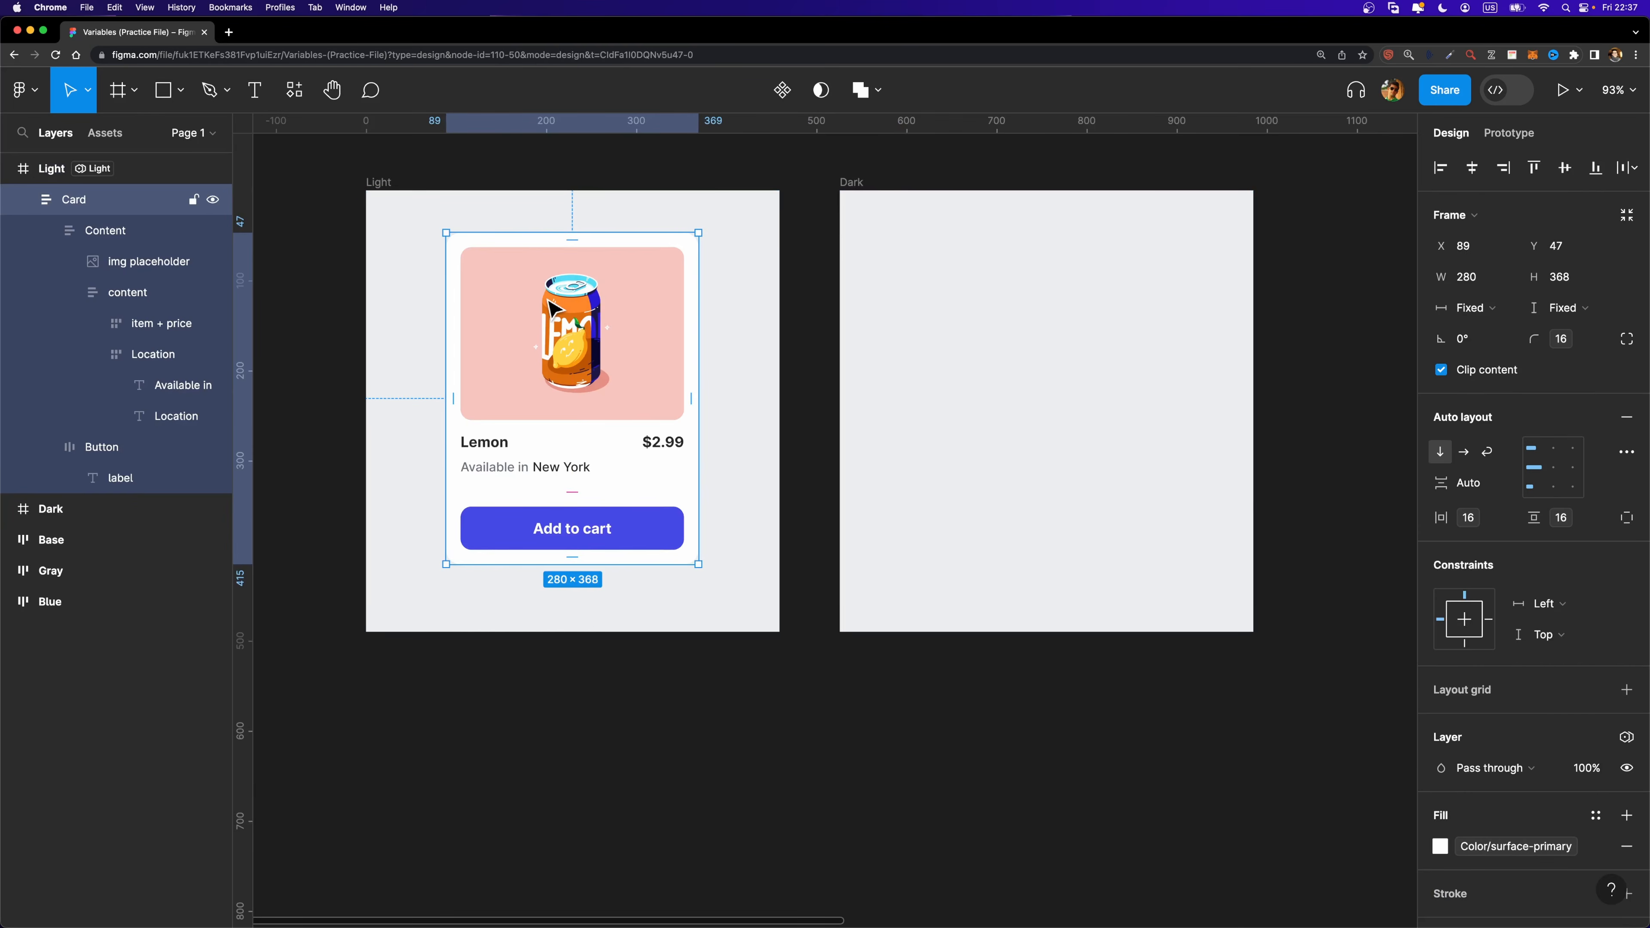
{"action": "left_click", "coordinate": [375, 182]}
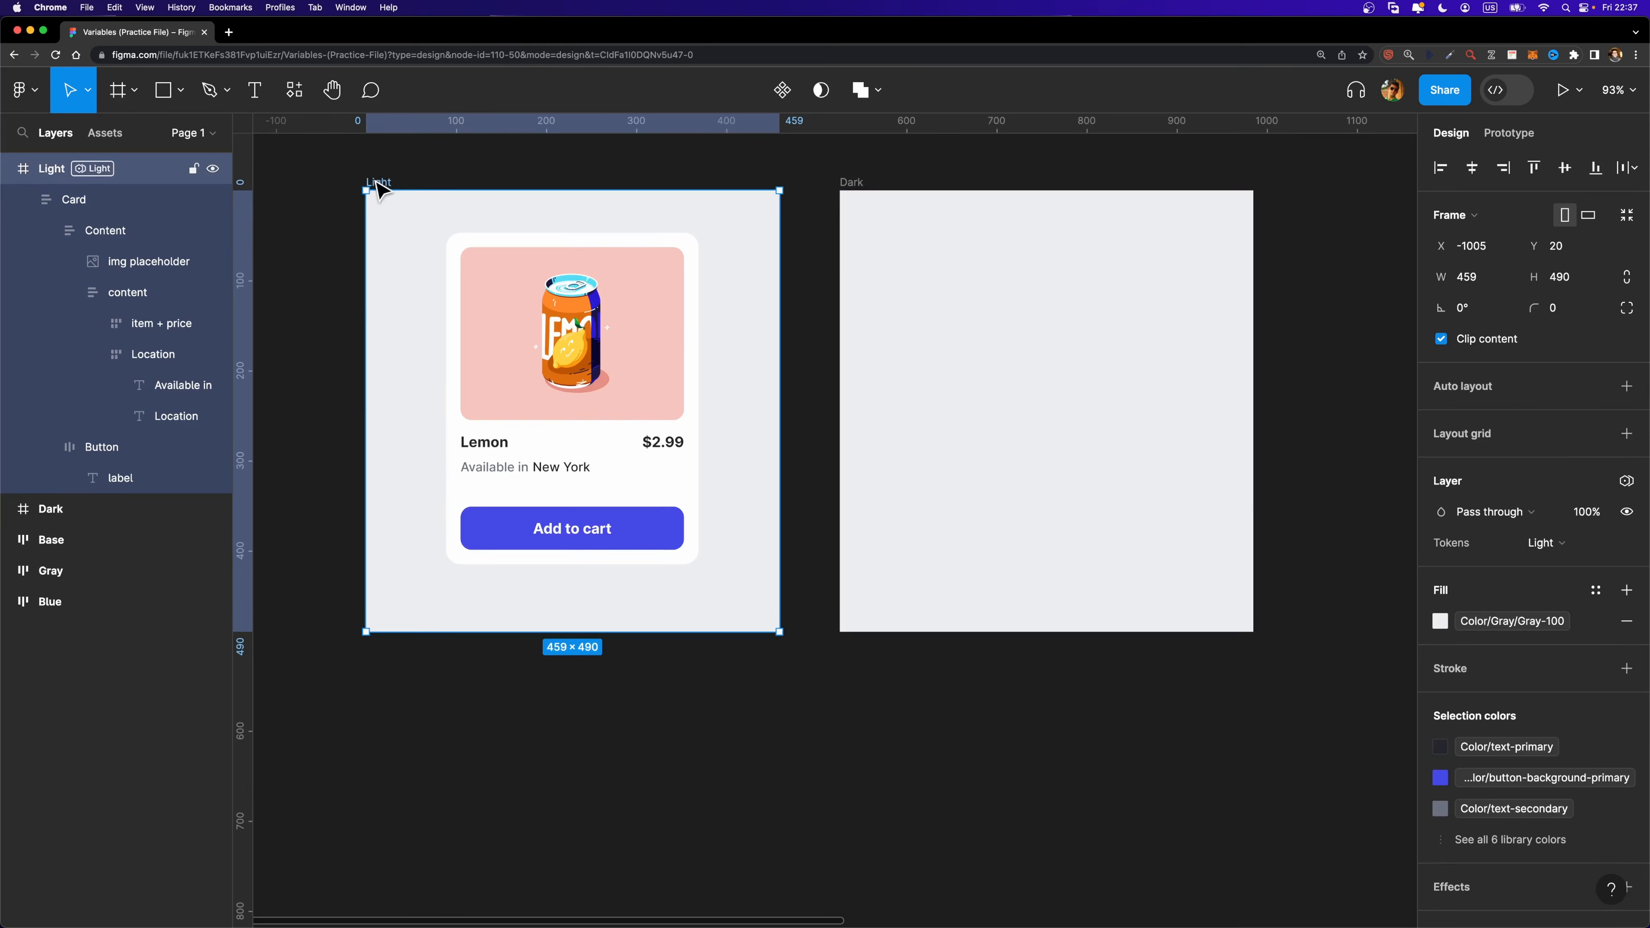
{"action": "left_click", "coordinate": [529, 293]}
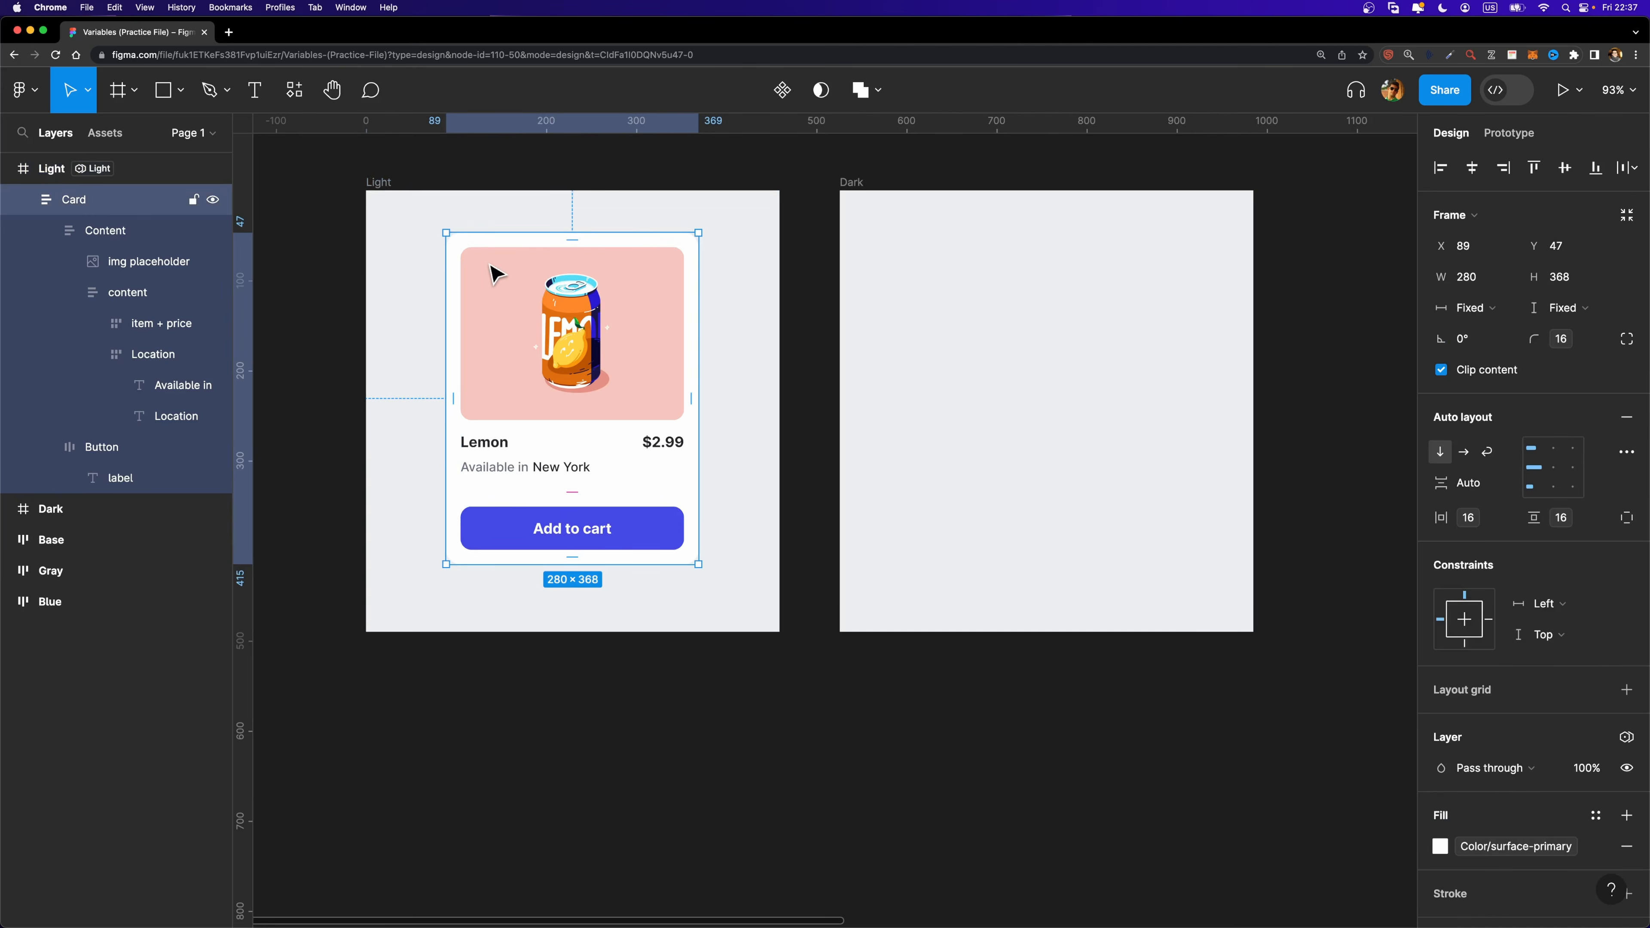
{"action": "left_click", "coordinate": [1626, 736]}
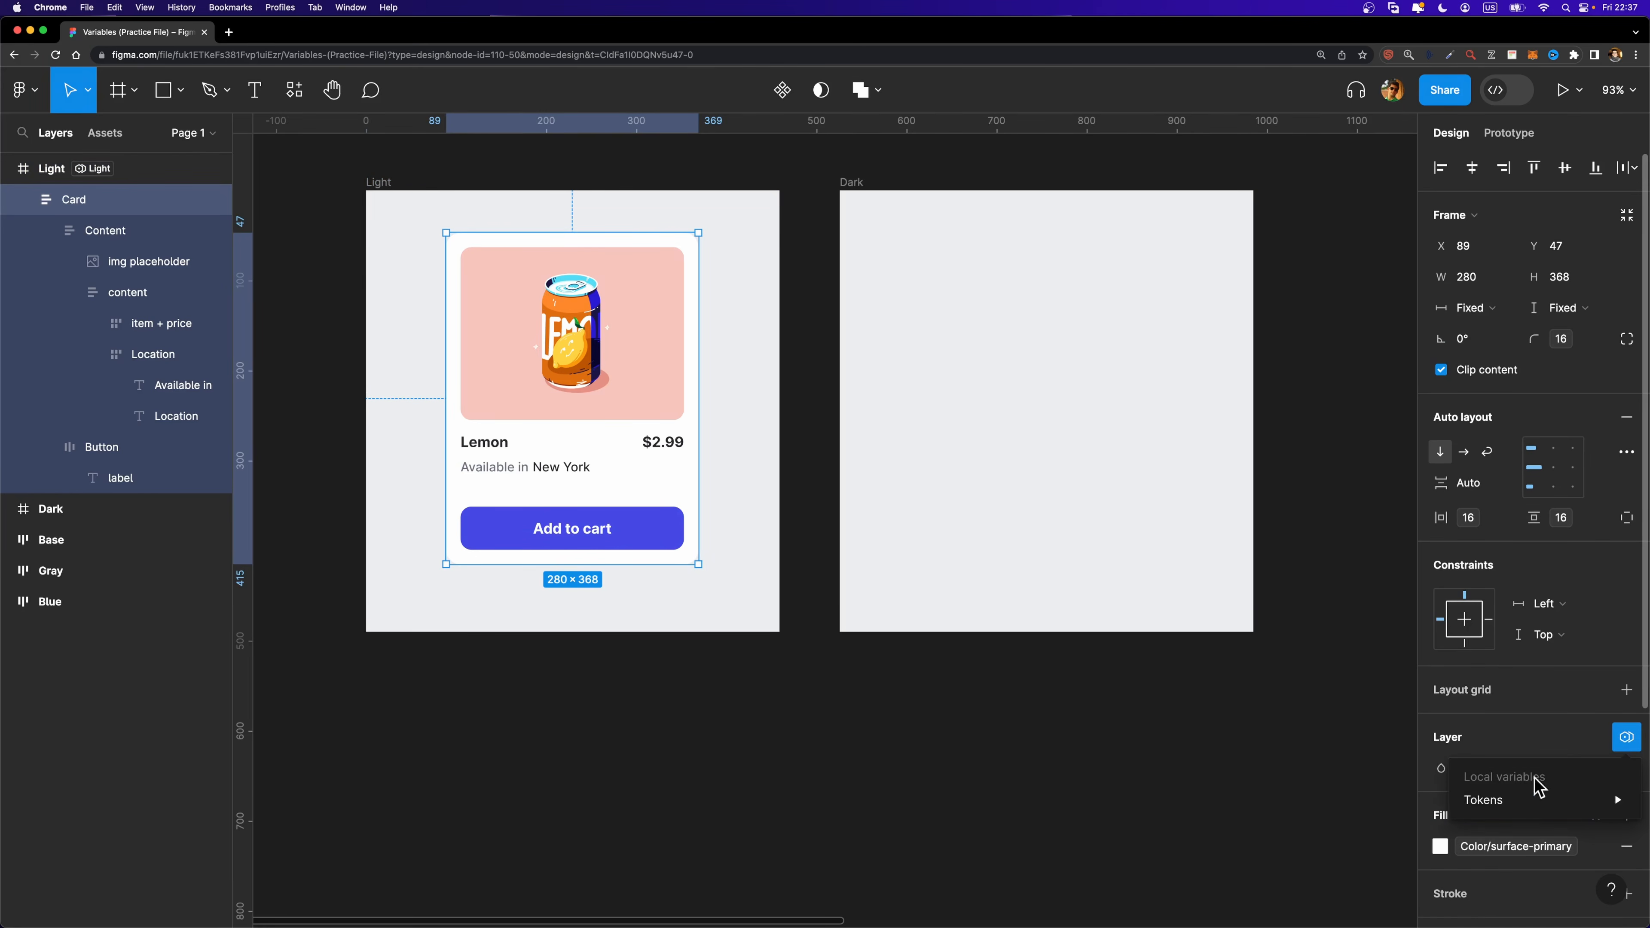
{"action": "mouse_move", "coordinate": [1503, 800]}
{"action": "left_click", "coordinate": [1359, 796]}
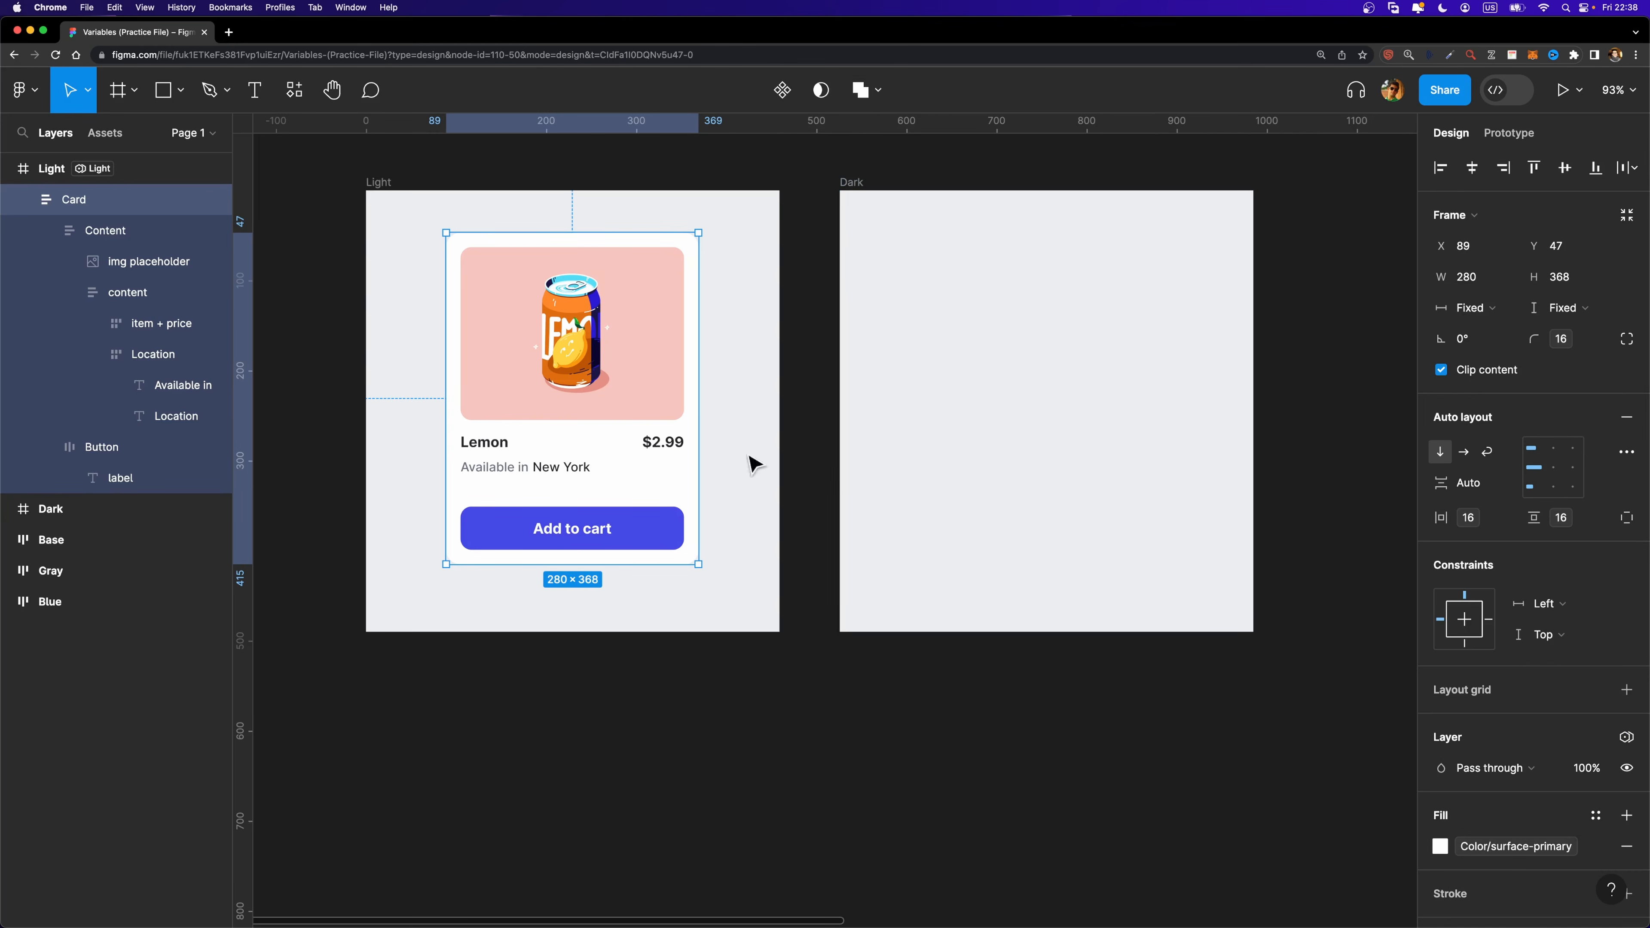
Create a new local variable collection named Text.
{"action": "scroll", "coordinate": [639, 492], "scroll_direction": "up", "scroll_amount": 2}
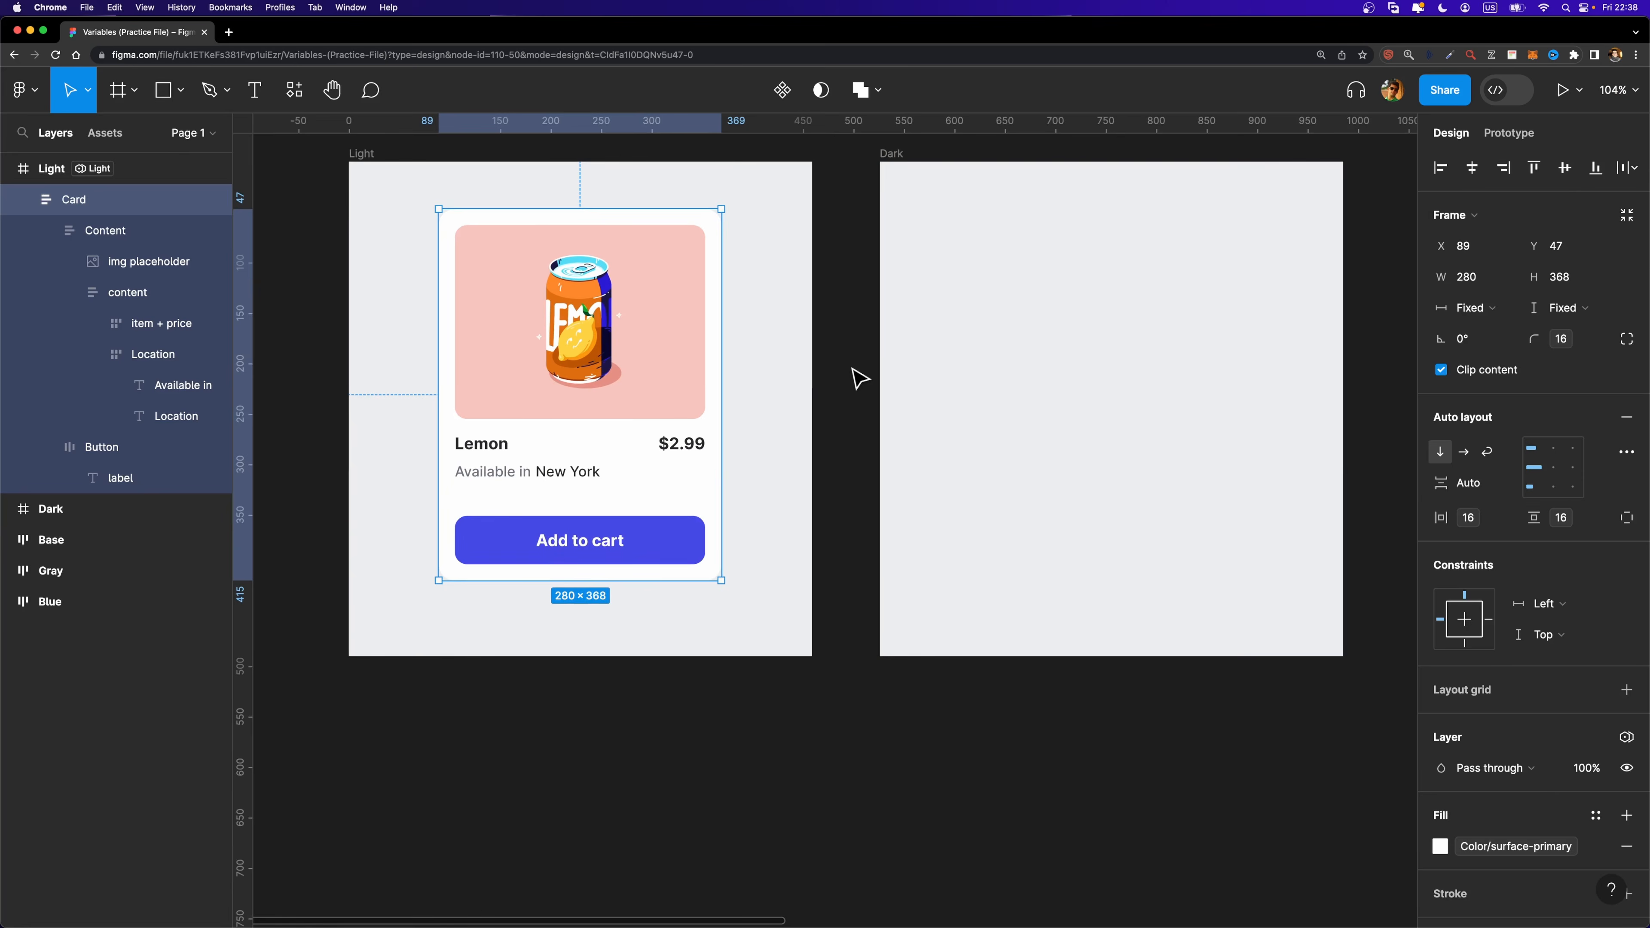
{"action": "left_click", "coordinate": [859, 378]}
{"action": "left_click", "coordinate": [1625, 255]}
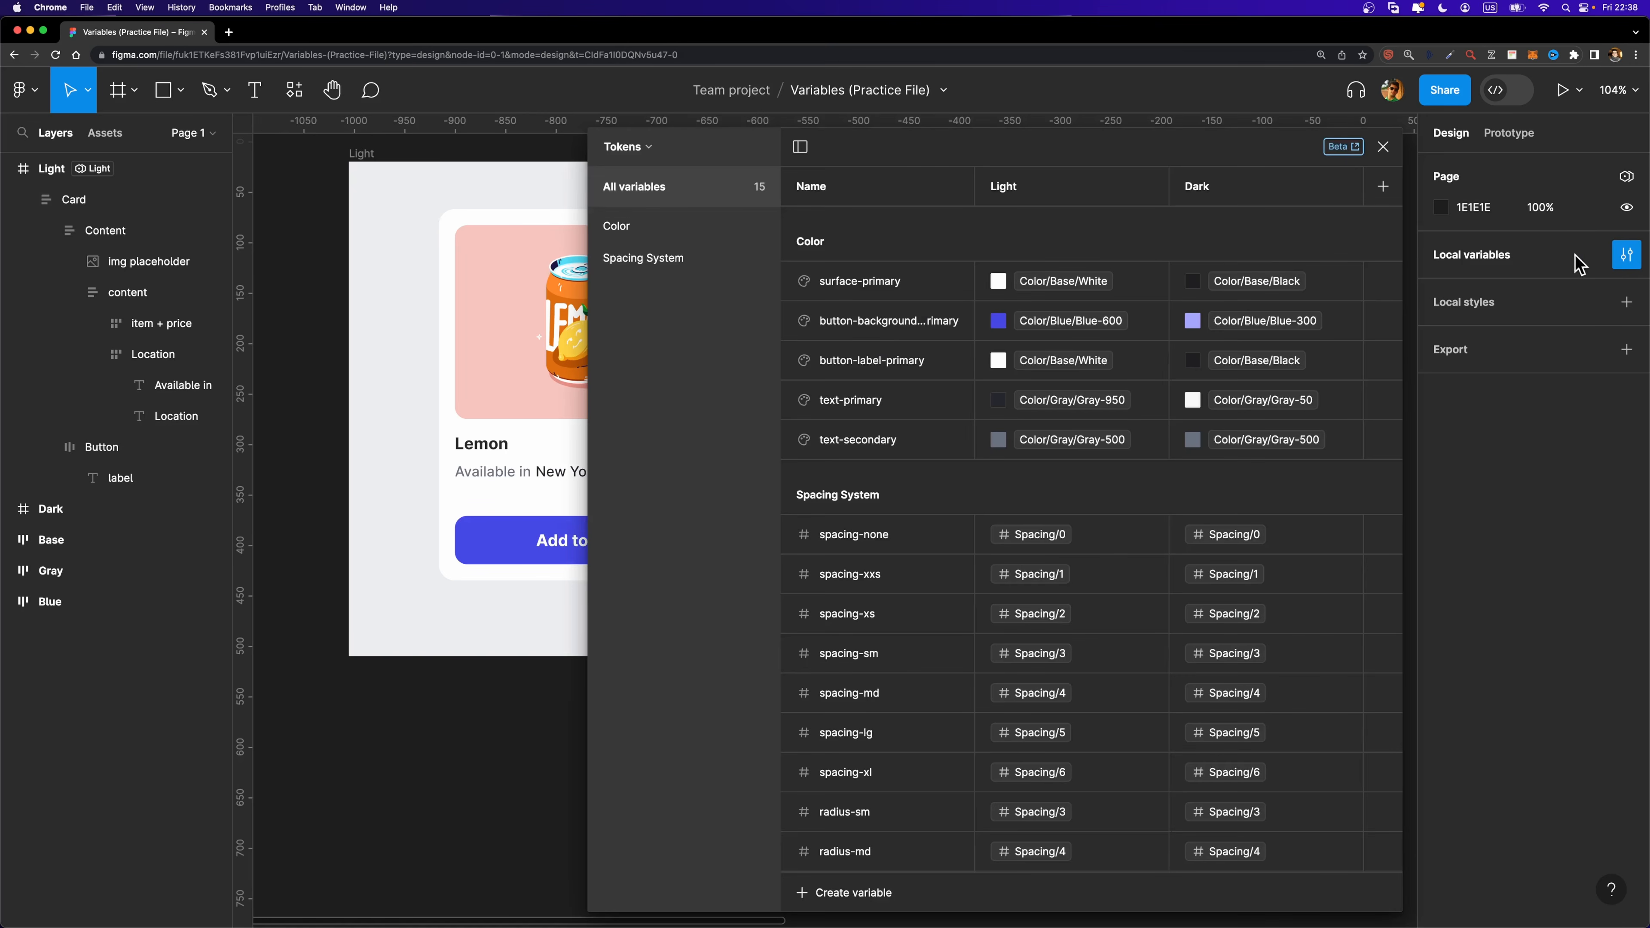
{"action": "left_click", "coordinate": [657, 150]}
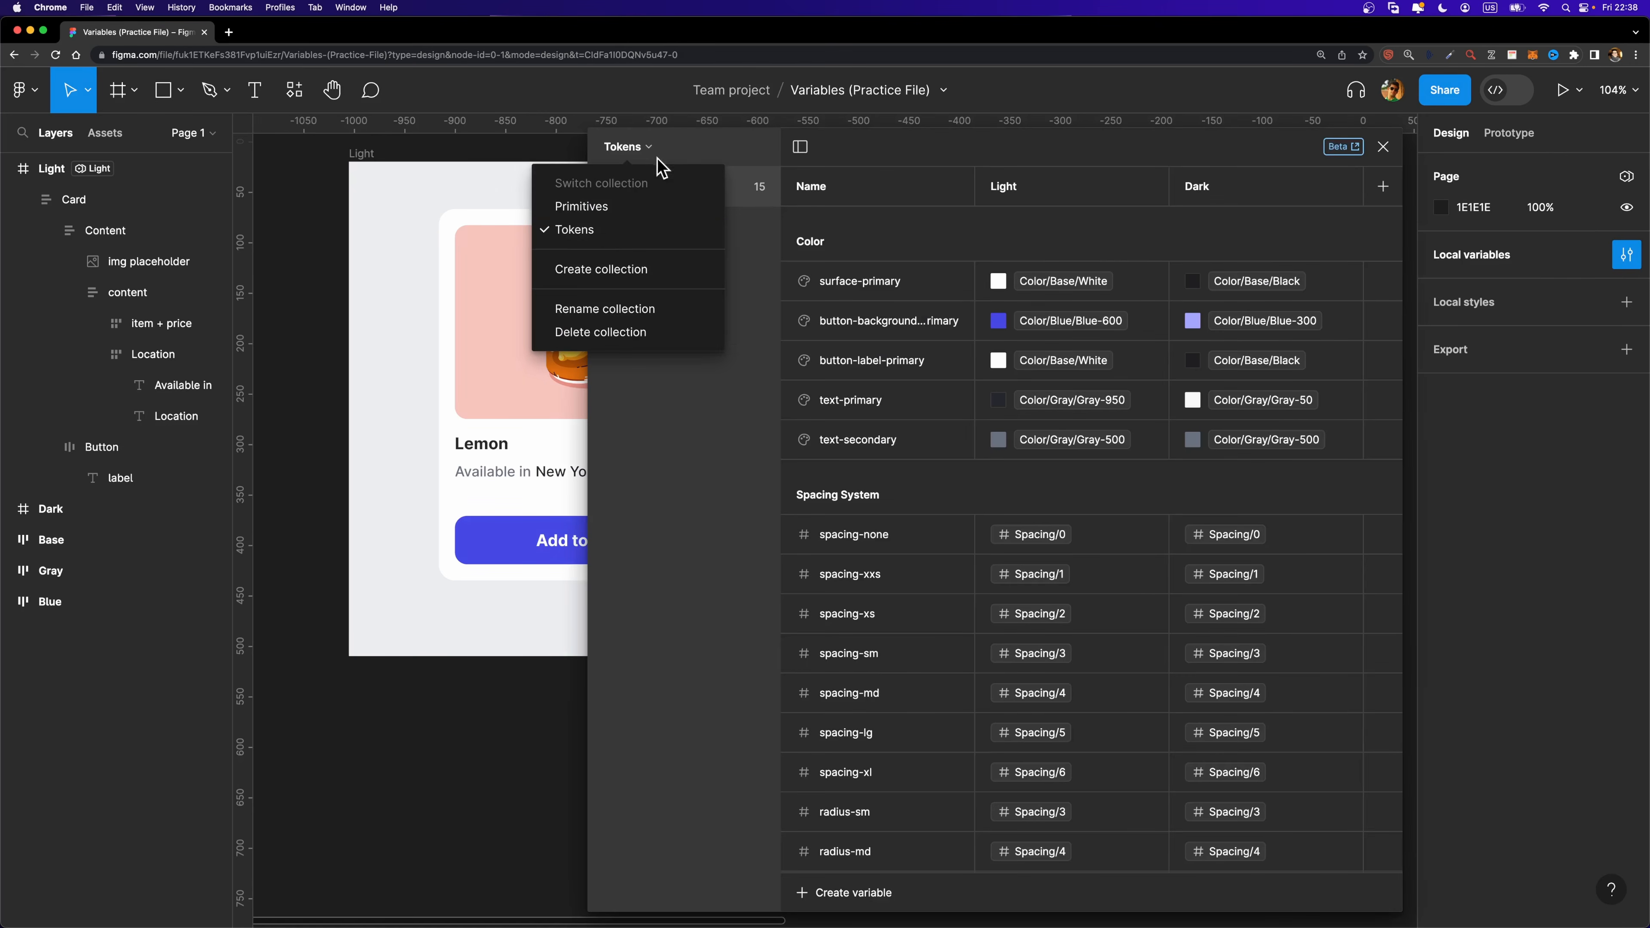
{"action": "left_click", "coordinate": [628, 268]}
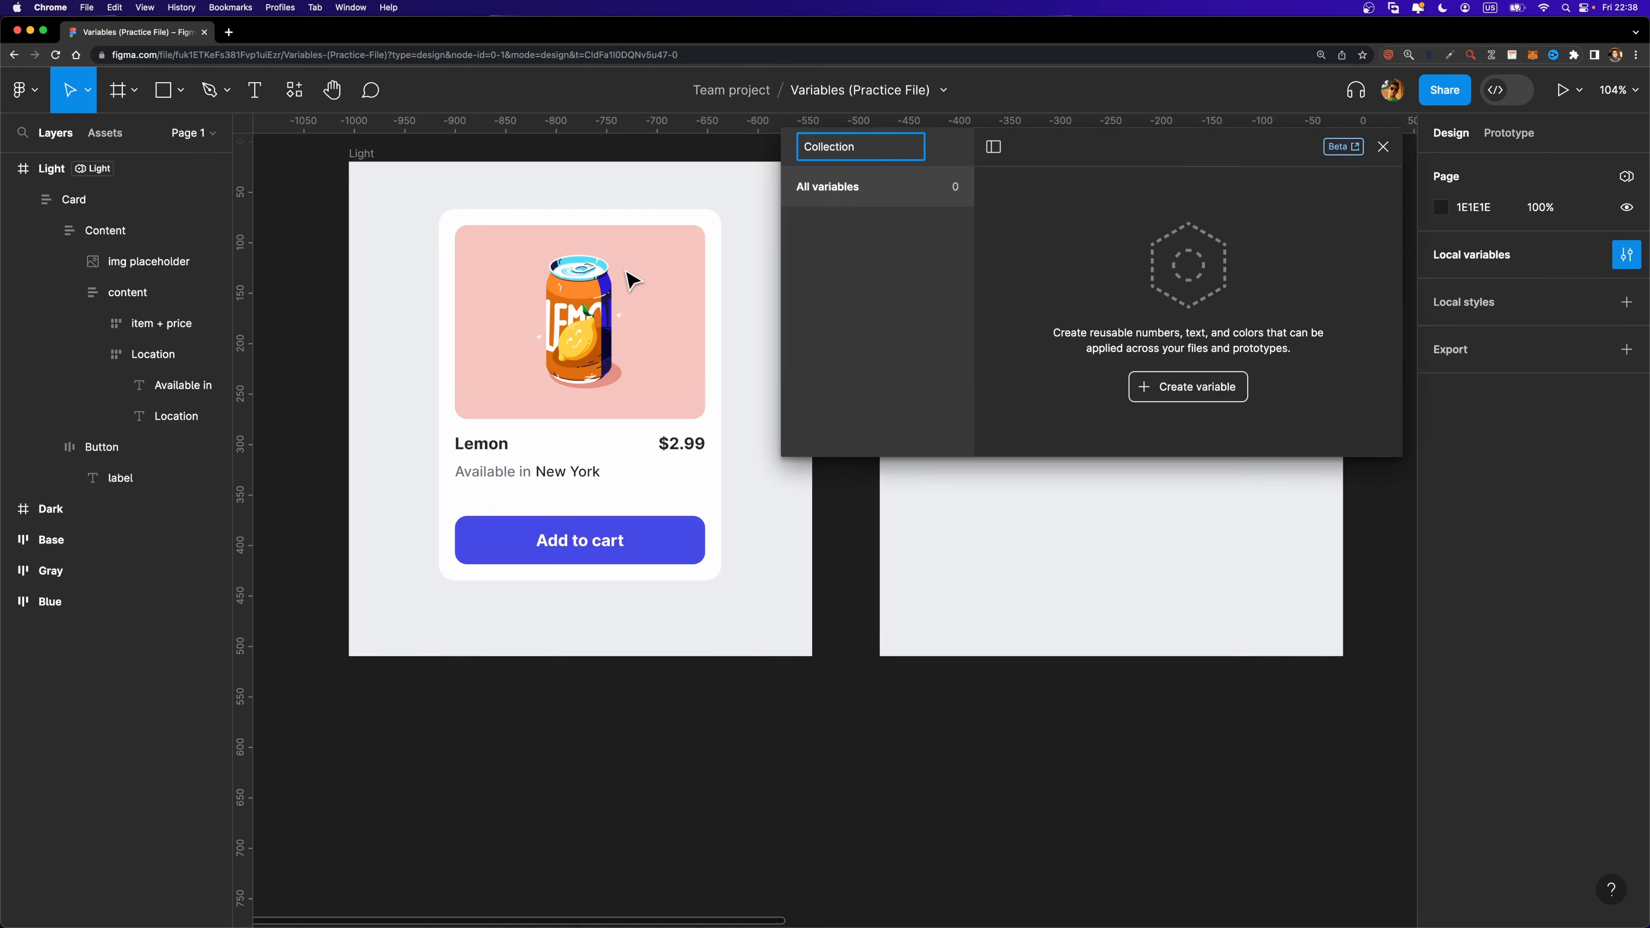
{"action": "type", "text": "Text"}
{"action": "key", "text": "Return"}
Create a string variable named Product name with the value Lemon in the Text collection.
{"action": "left_click", "coordinate": [1168, 390]}
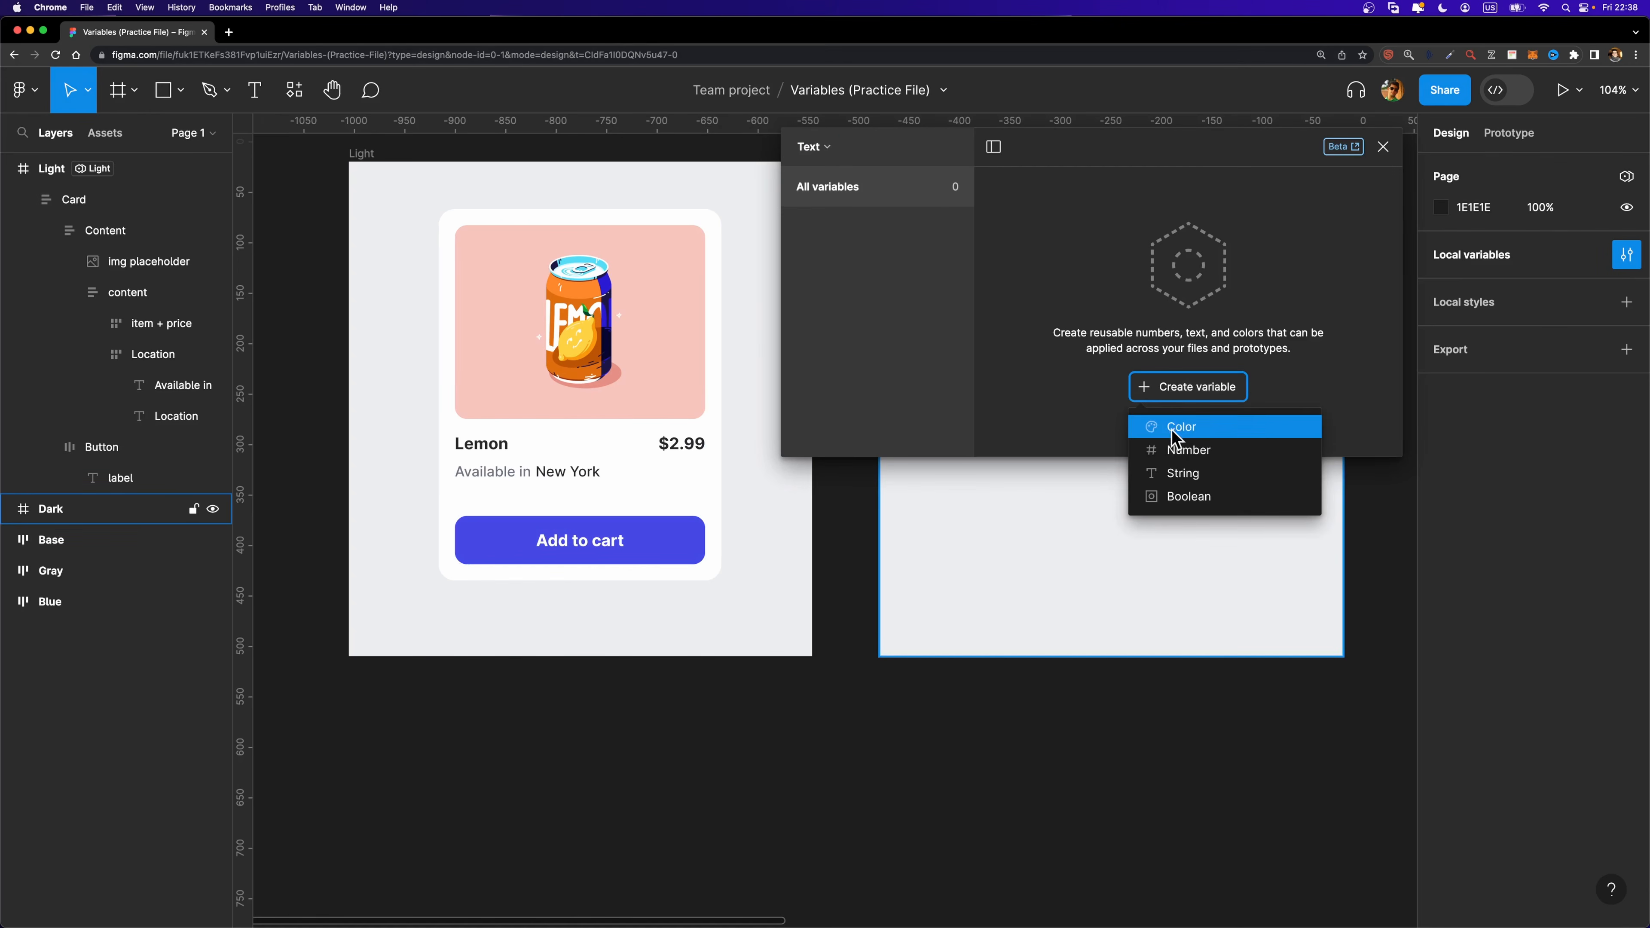
{"action": "left_click", "coordinate": [1182, 473]}
{"action": "type", "text": "Product name"}
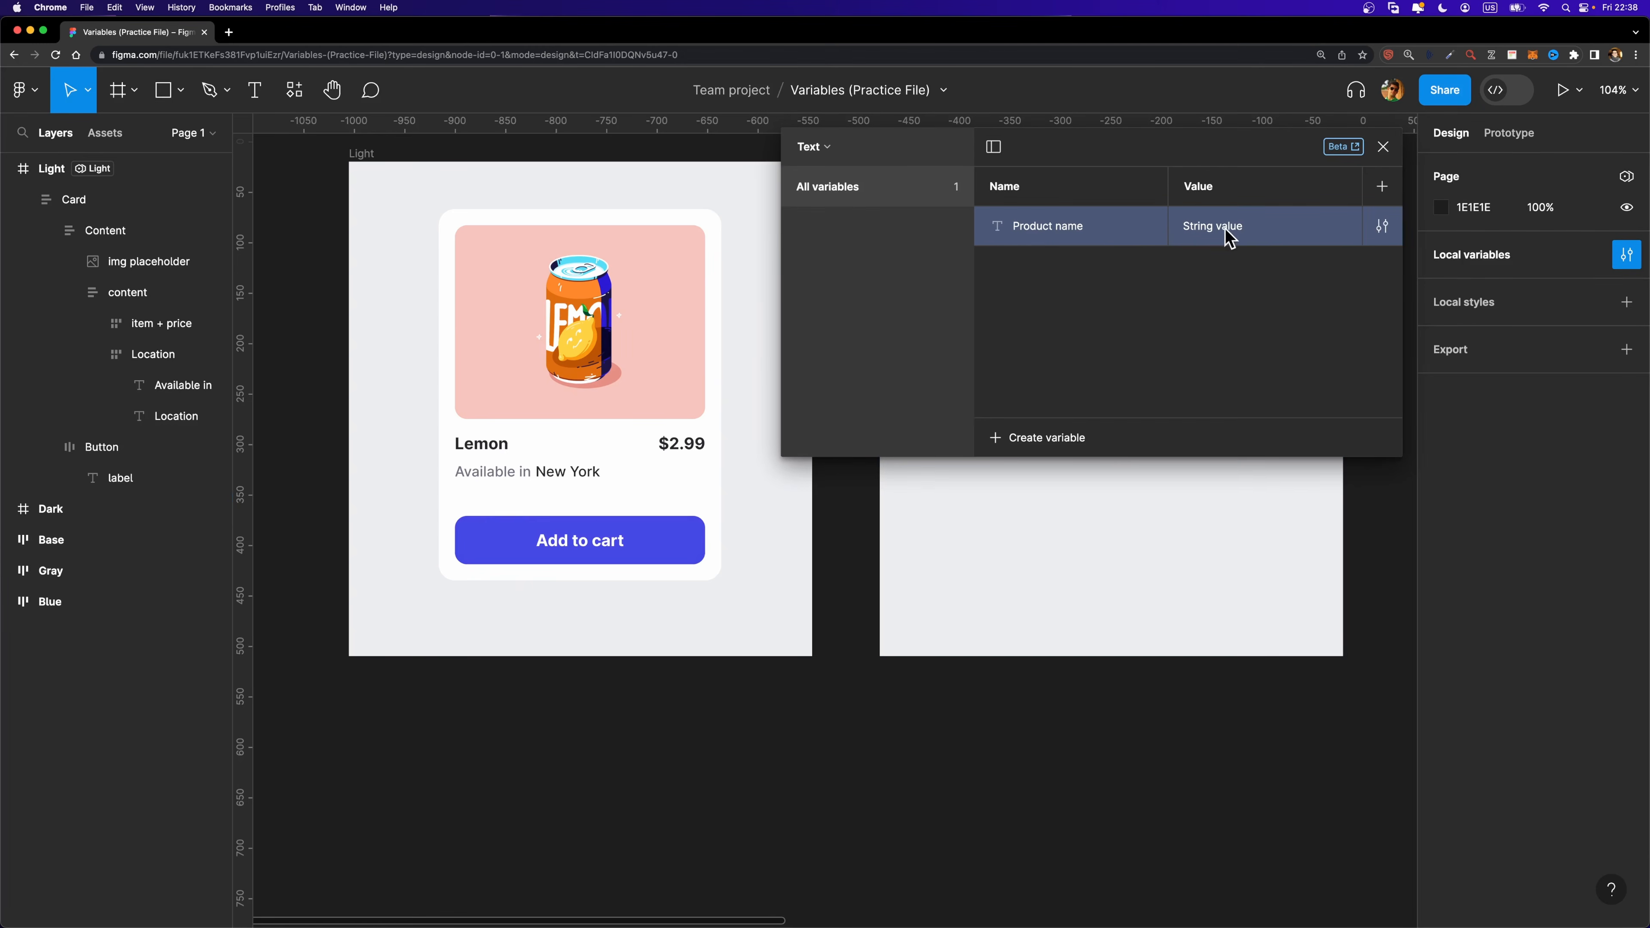
{"action": "double_click", "coordinate": [1187, 226]}
{"action": "type", "text": "L"}
{"action": "key", "text": "Return"}
Copy the card's "Available in" text and create a string variable using it as both name and value.
{"action": "scroll", "coordinate": [552, 480], "scroll_direction": "up", "scroll_amount": 5}
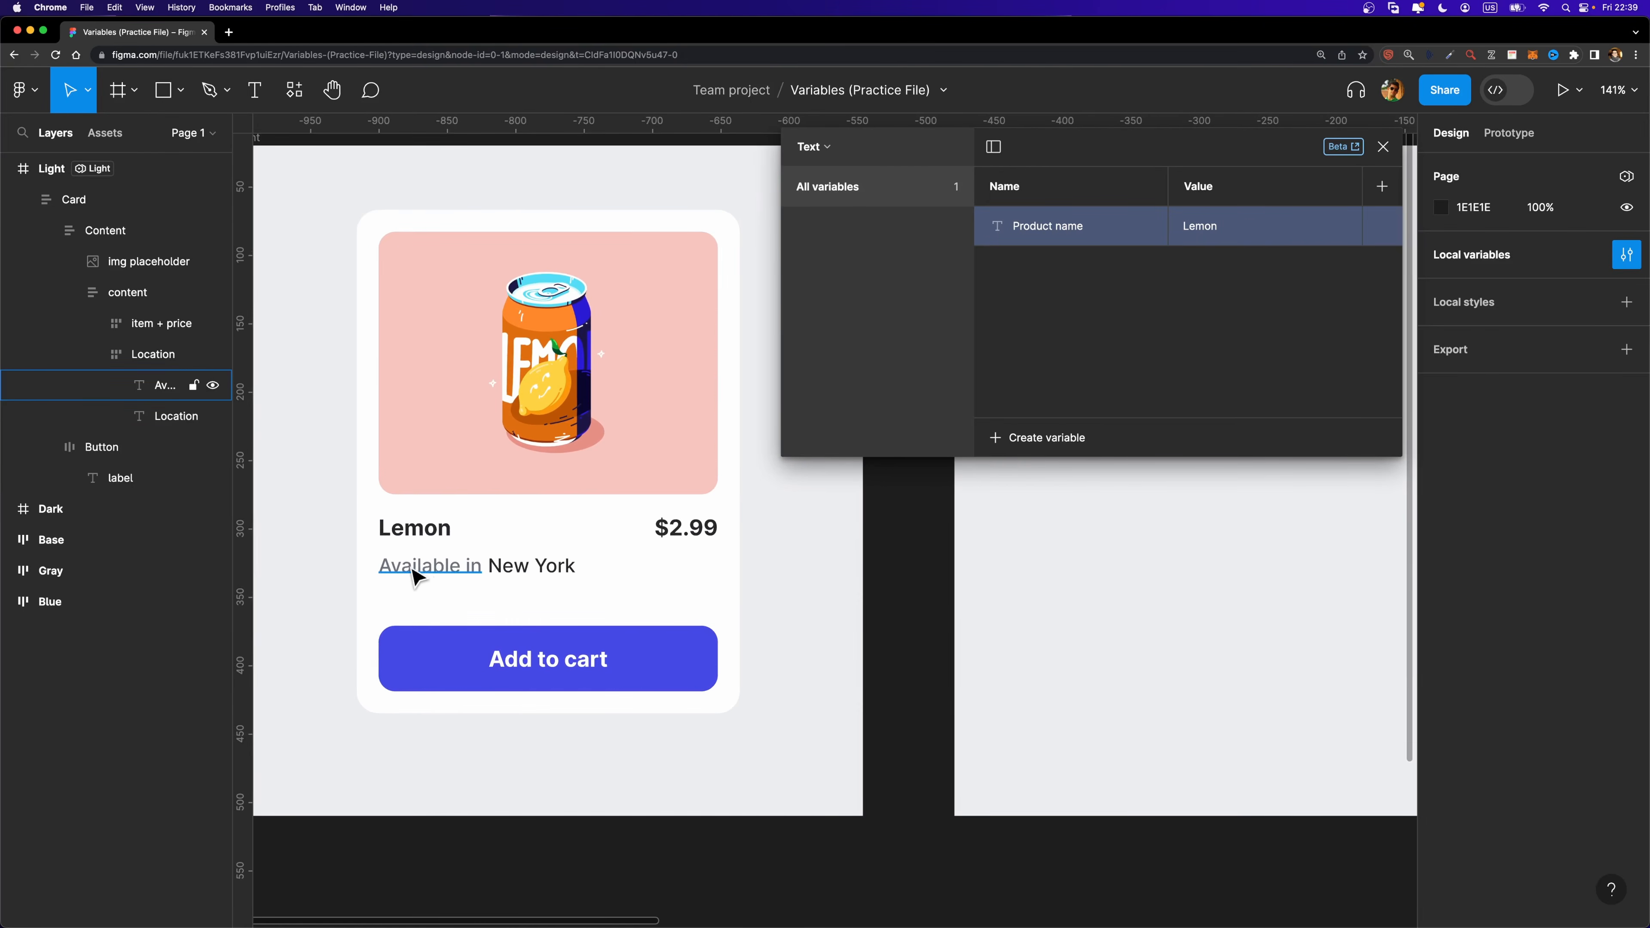
{"action": "double_click", "coordinate": [451, 566]}
{"action": "key", "text": "super+c"}
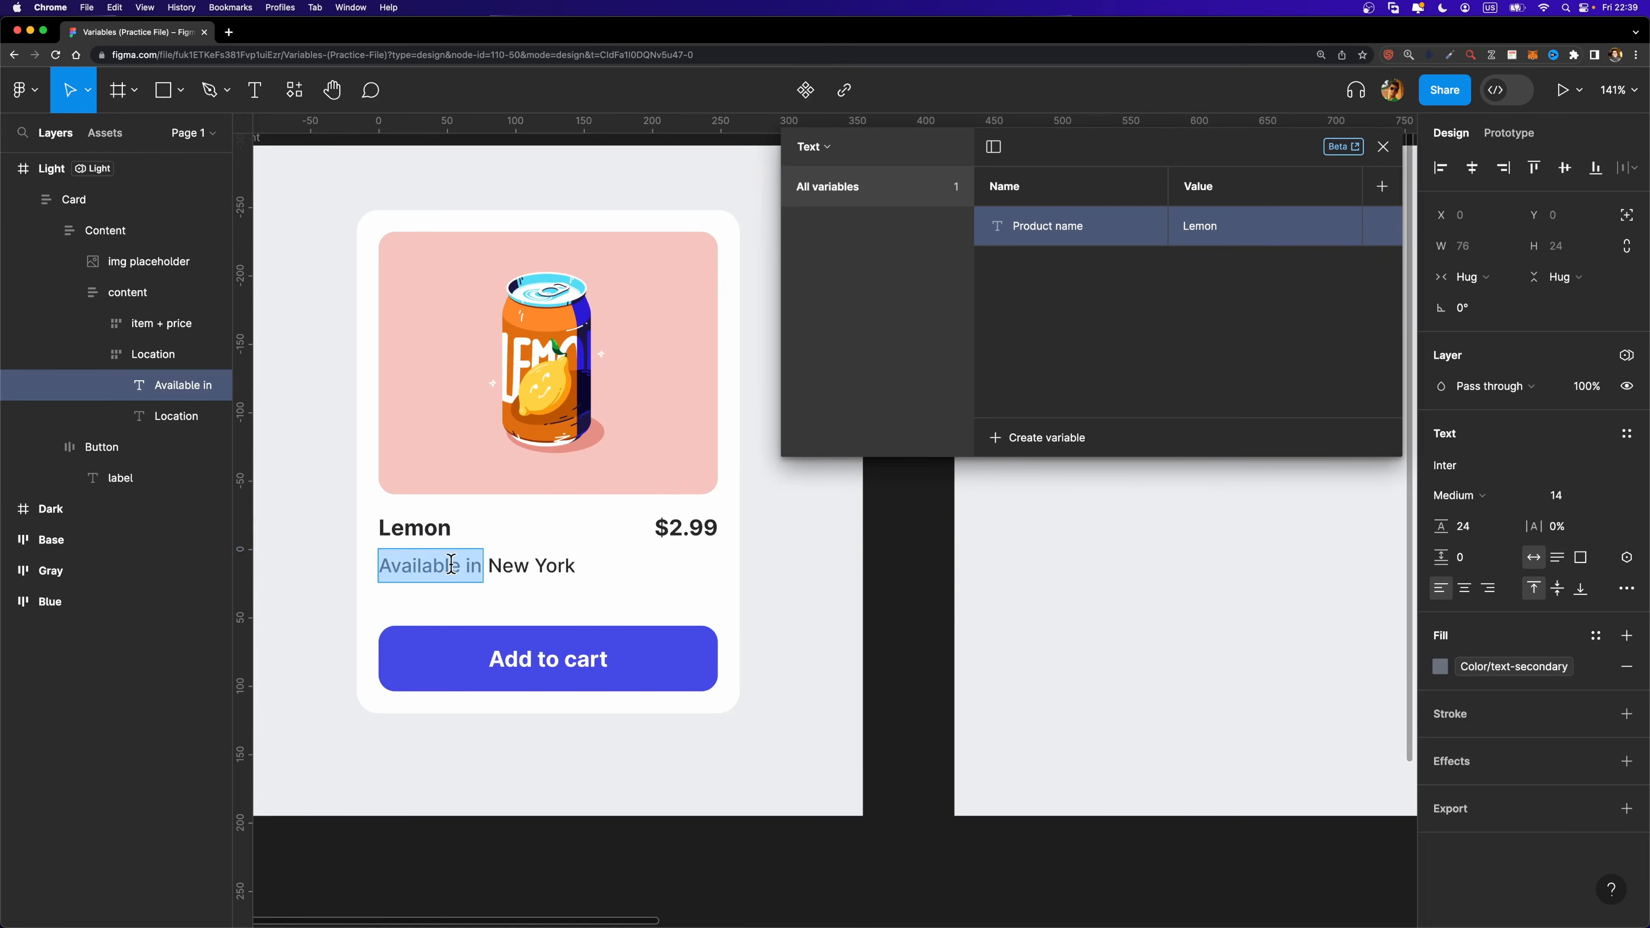
{"action": "left_click", "coordinate": [1015, 433]}
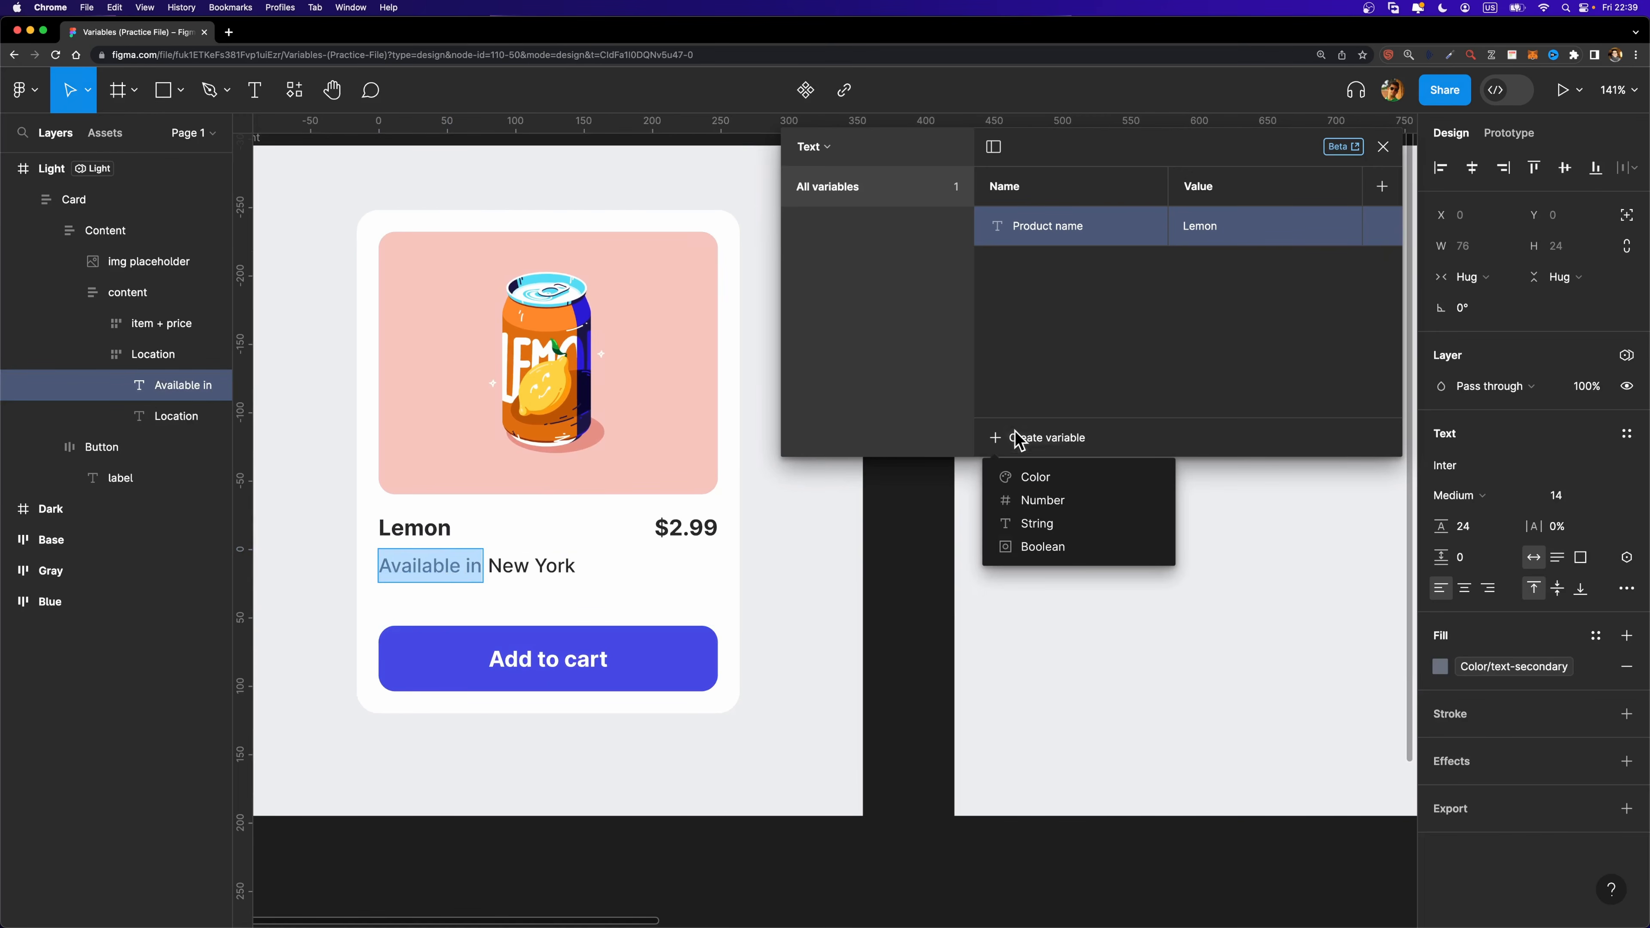
{"action": "left_click", "coordinate": [1047, 523]}
{"action": "key", "text": "super+v"}
{"action": "left_click", "coordinate": [1227, 276]}
{"action": "key", "text": "super+v"}
{"action": "key", "text": "Return"}
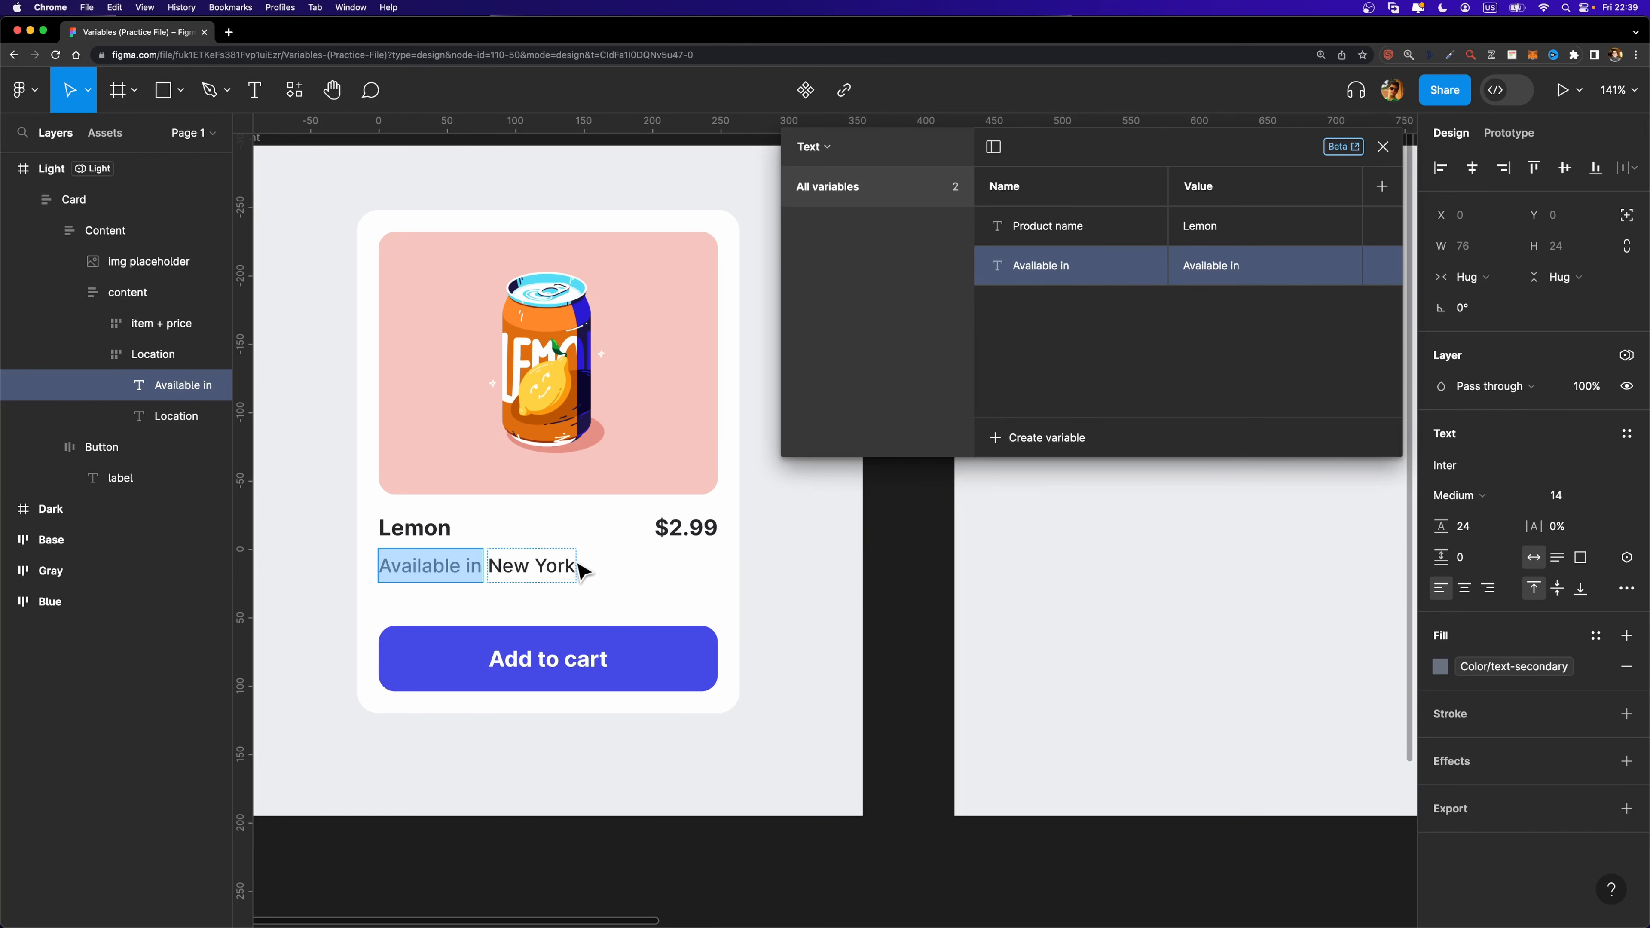
Create a string variable named Price with the value $2.99 in the Text collection.
{"action": "left_click", "coordinate": [685, 528]}
{"action": "left_click", "coordinate": [1037, 437]}
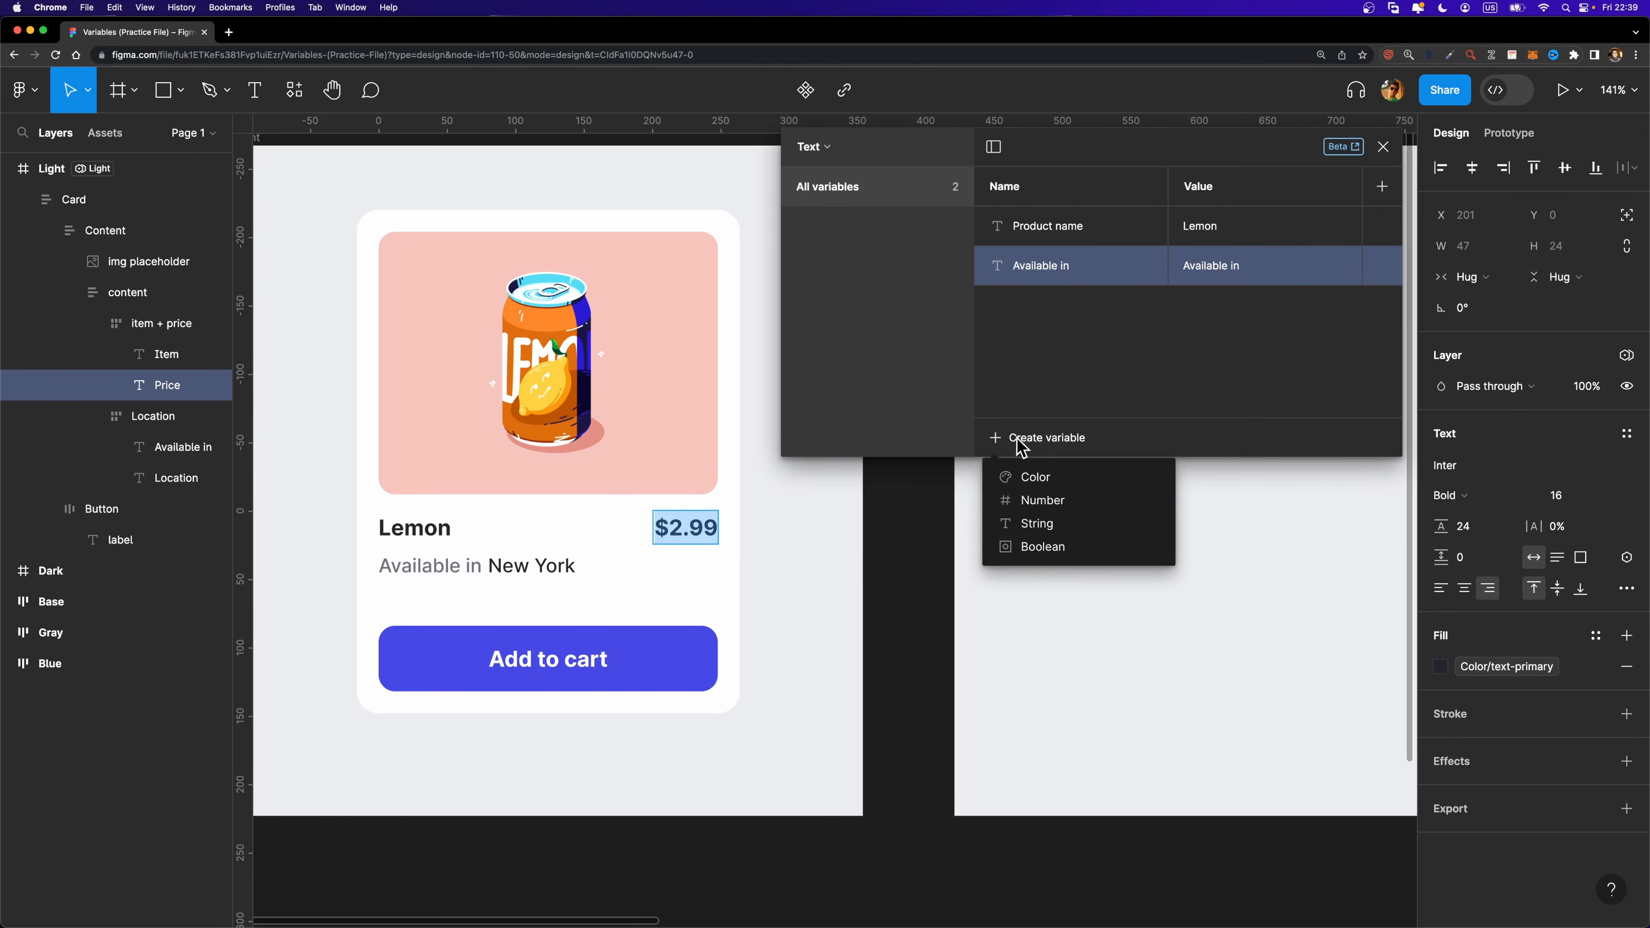
{"action": "left_click", "coordinate": [1037, 524]}
{"action": "type", "text": "Price"}
{"action": "key", "text": "Return"}
{"action": "left_click", "coordinate": [1215, 305]}
{"action": "type", "text": "$2.99"}
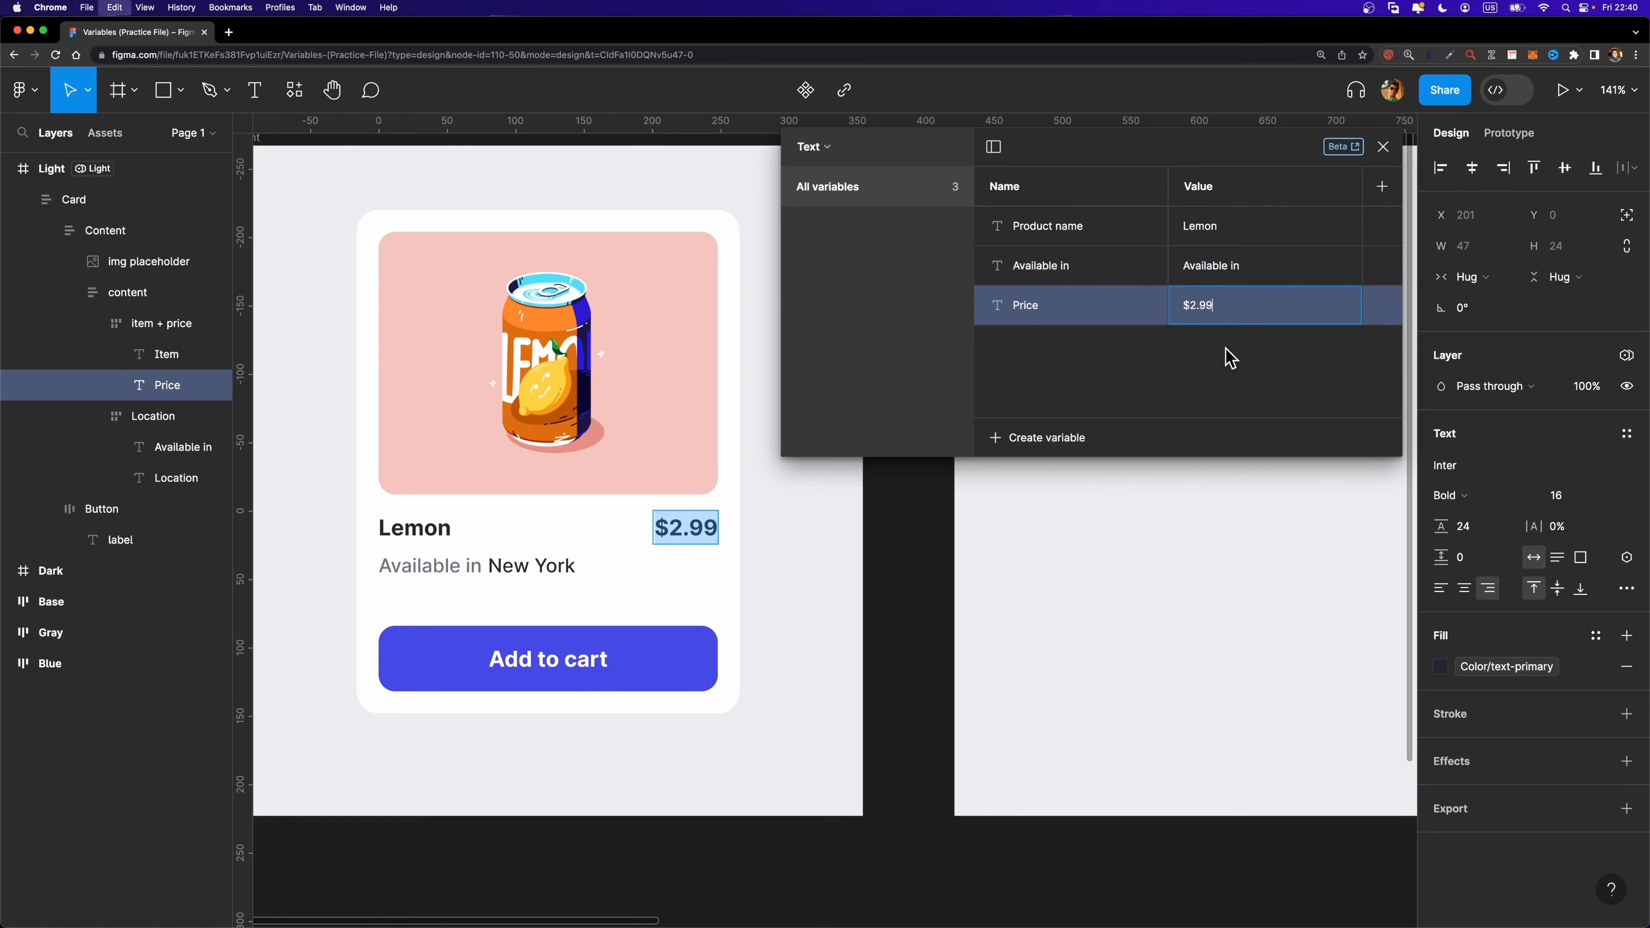
{"action": "left_click", "coordinate": [1206, 339]}
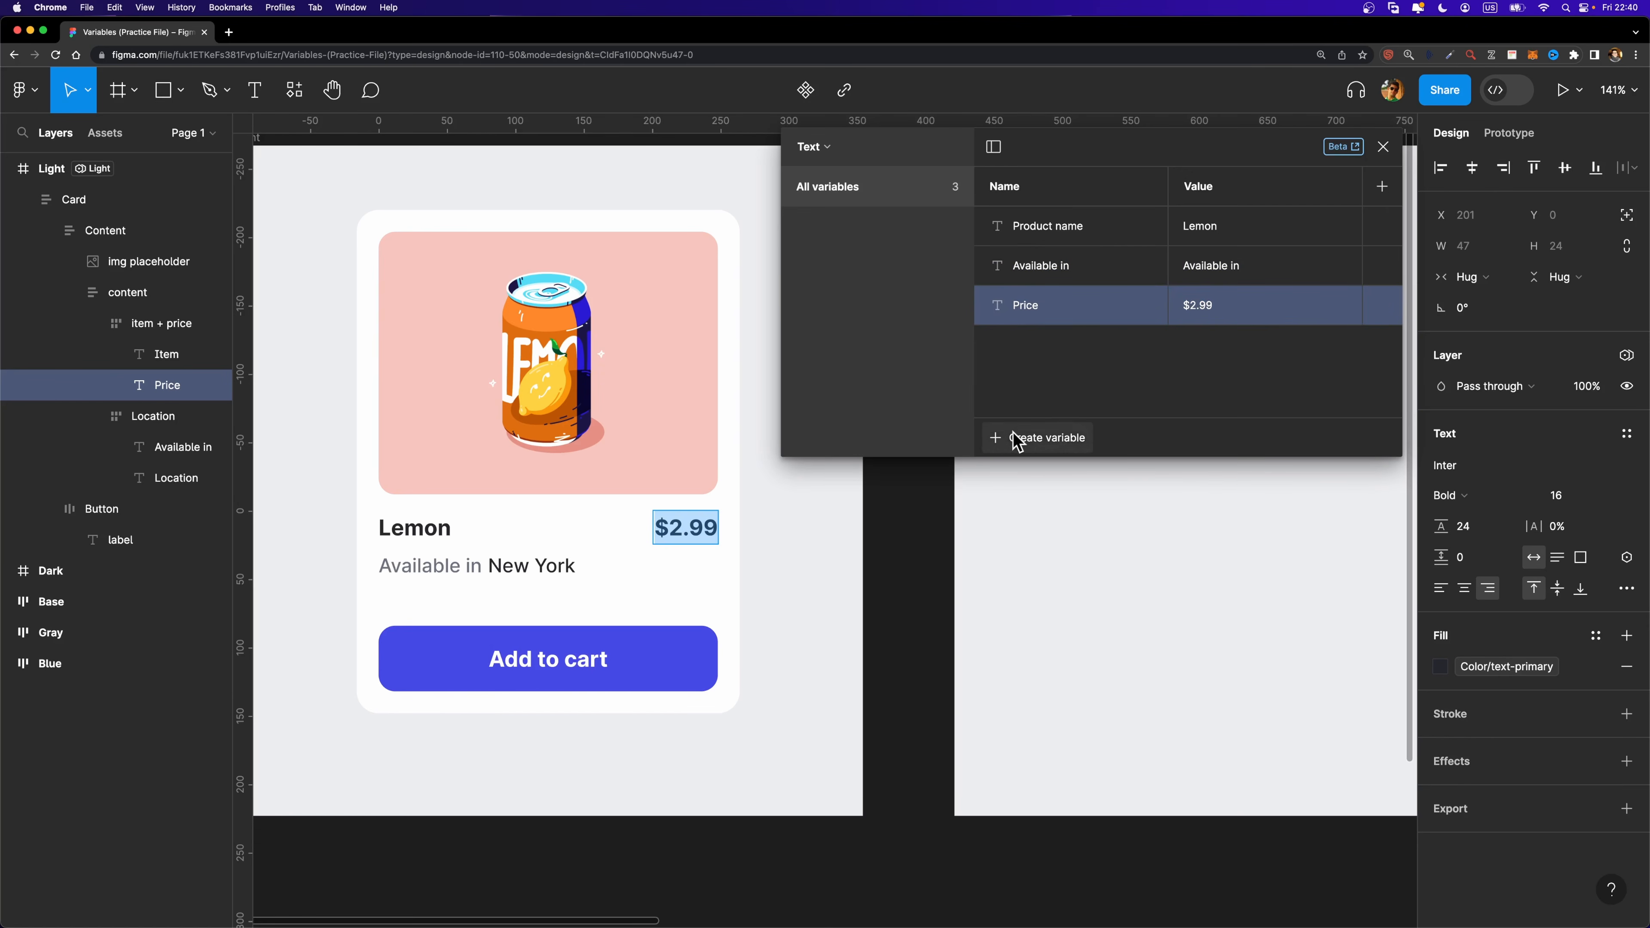
Copy the button label "Add to cart" and create a string variable using it as both name and value.
{"action": "left_click", "coordinate": [554, 663]}
{"action": "double_click", "coordinate": [557, 661]}
{"action": "key", "text": "super+c"}
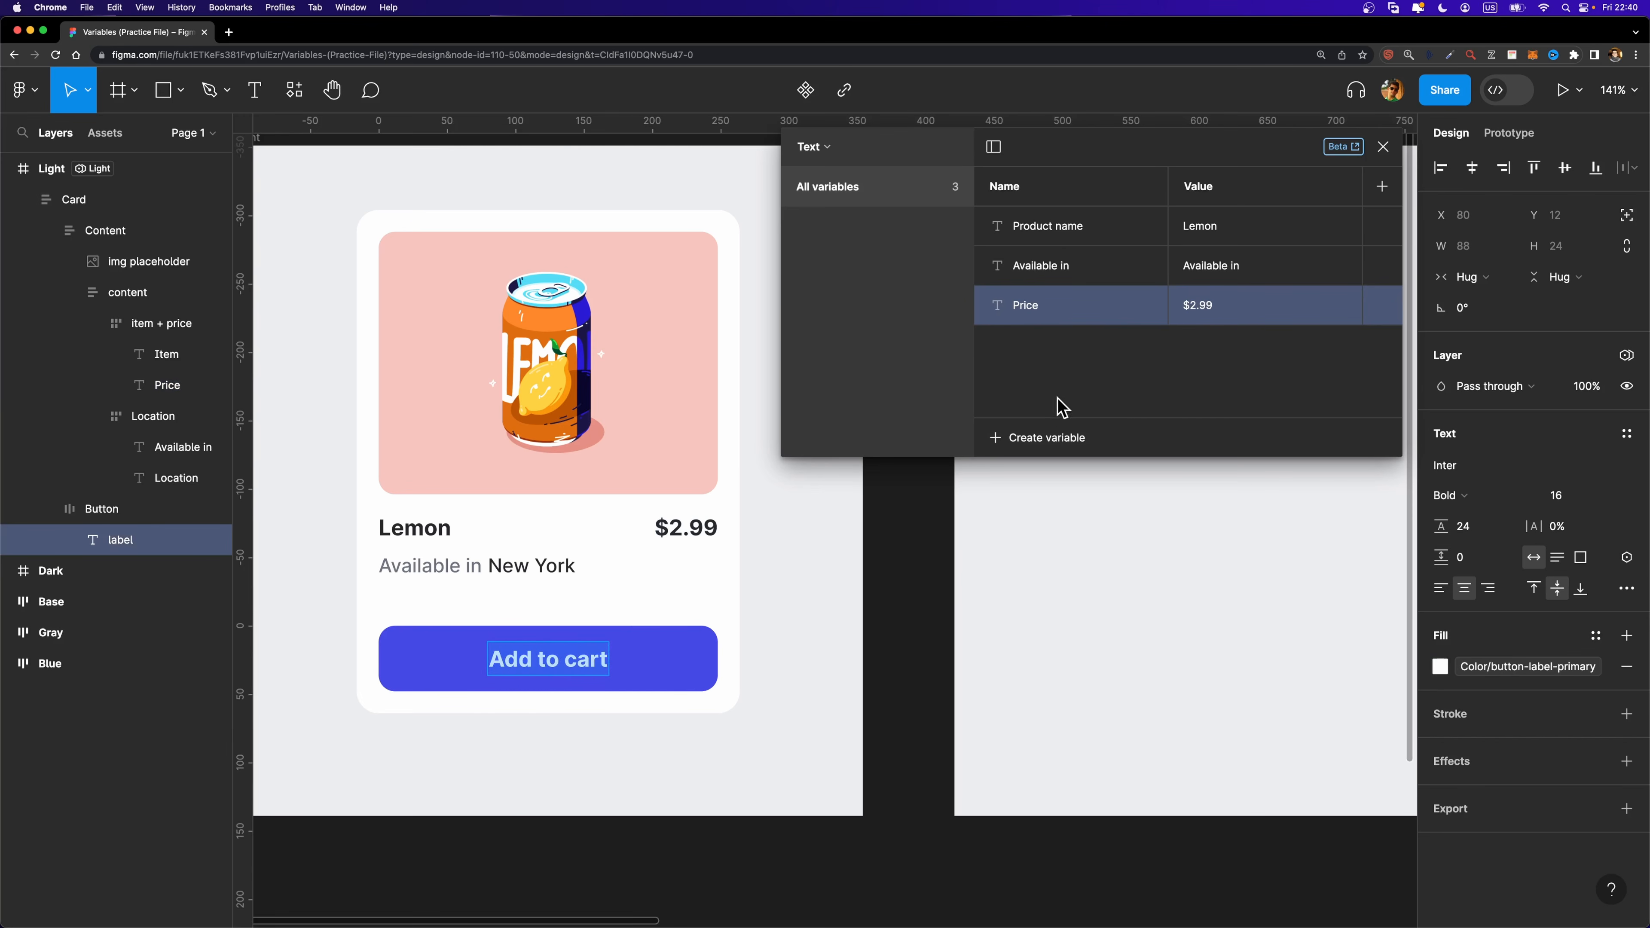
{"action": "left_click", "coordinate": [1052, 434]}
{"action": "left_click", "coordinate": [1038, 525]}
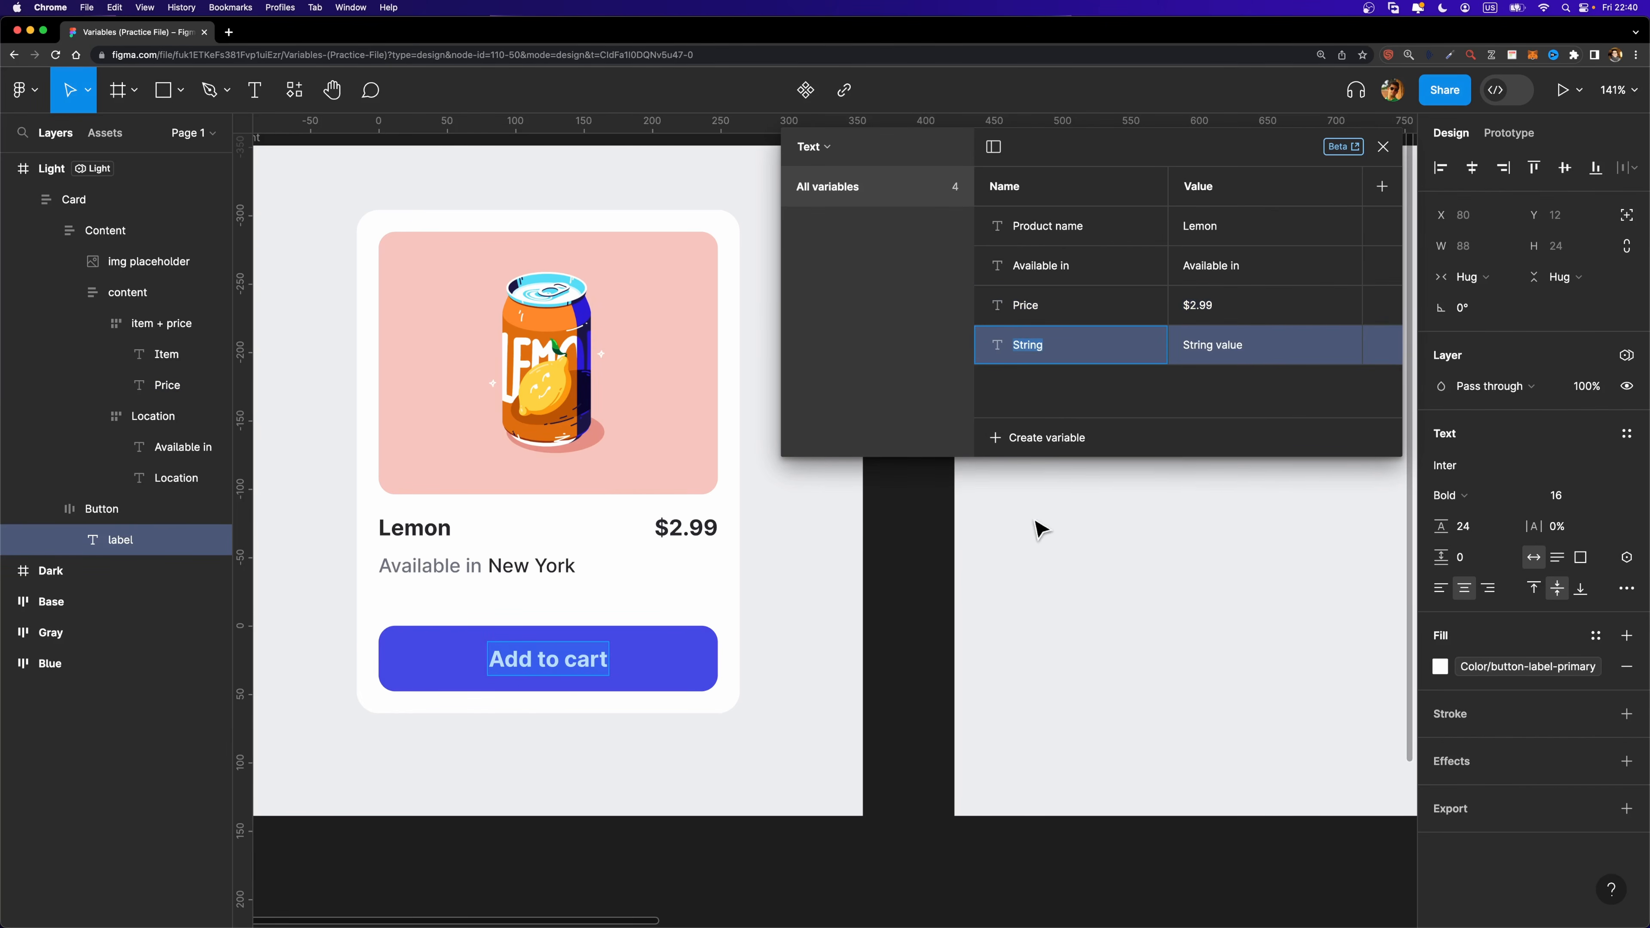
{"action": "key", "text": "super+v"}
{"action": "left_click", "coordinate": [1234, 349]}
{"action": "key", "text": "super+v"}
{"action": "left_click", "coordinate": [1184, 392]}
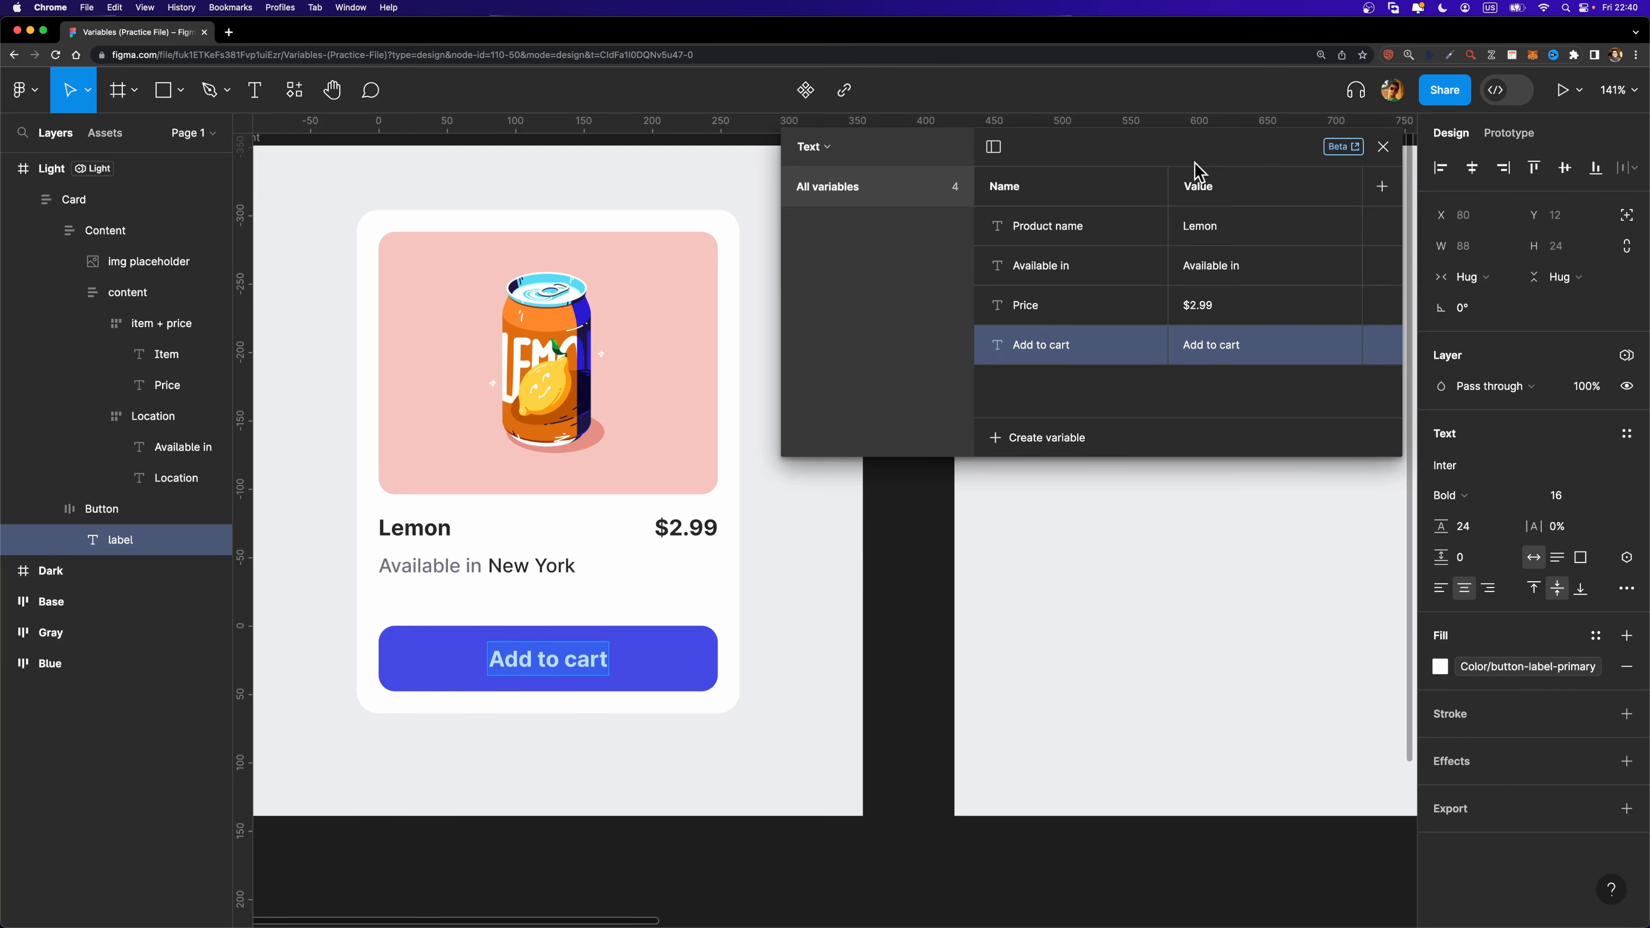
Add a second mode to the Text collection and name the two modes English and German.
{"action": "left_click", "coordinate": [1381, 187]}
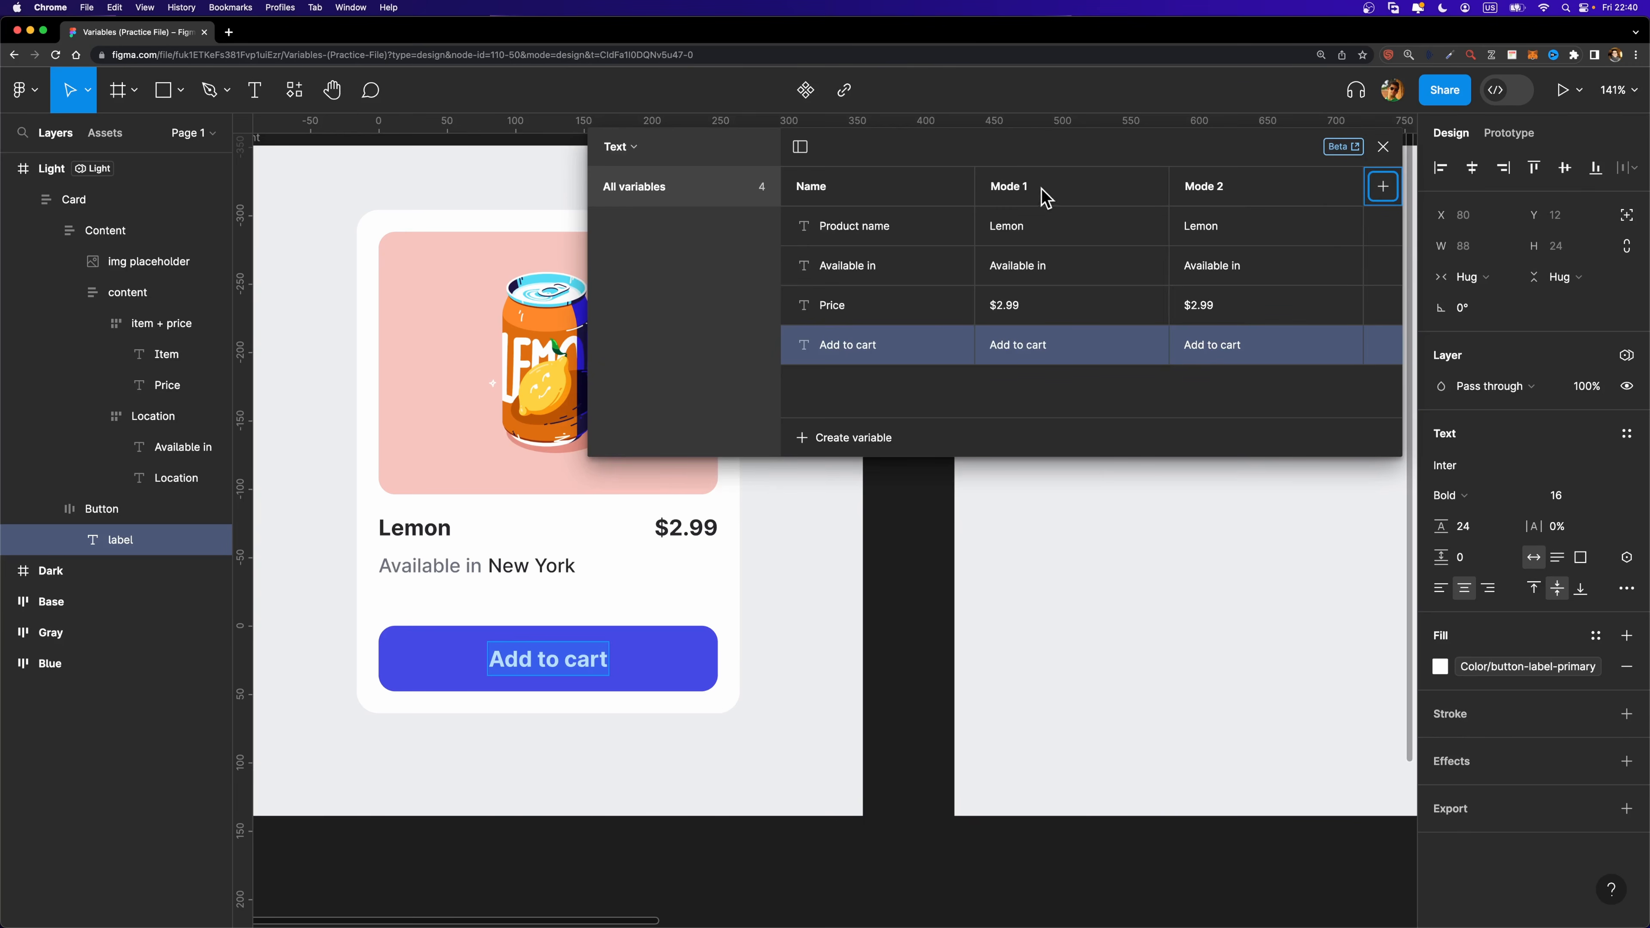
{"action": "double_click", "coordinate": [1023, 185]}
{"action": "type", "text": "English"}
{"action": "key", "text": "Return"}
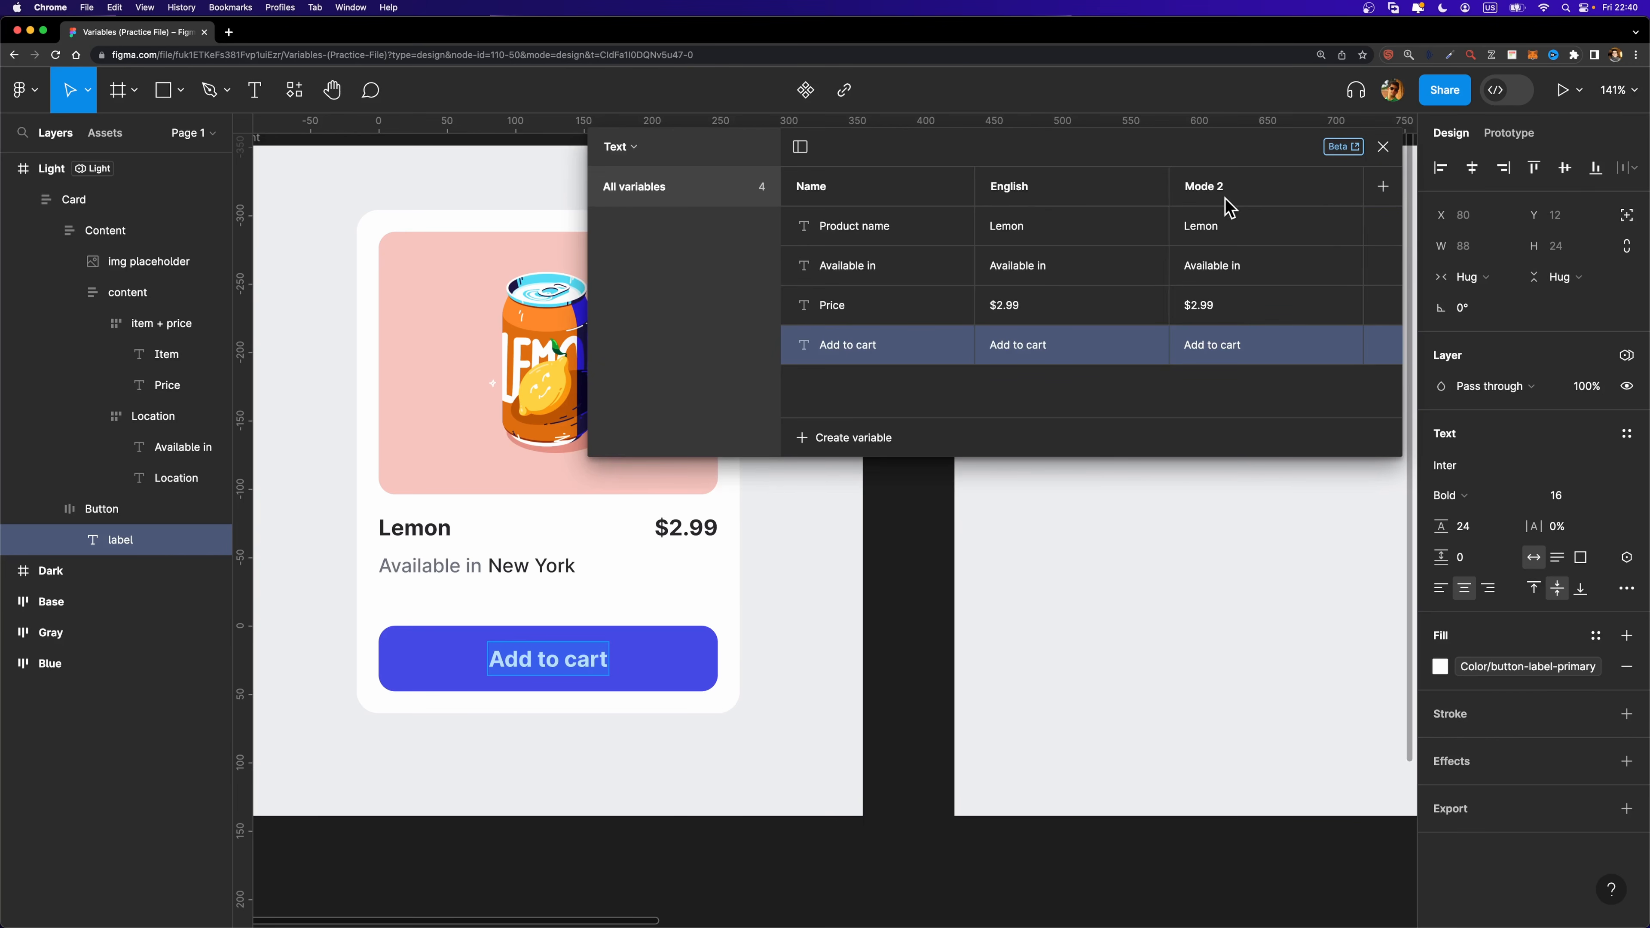
{"action": "double_click", "coordinate": [1222, 188]}
{"action": "type", "text": "G"}
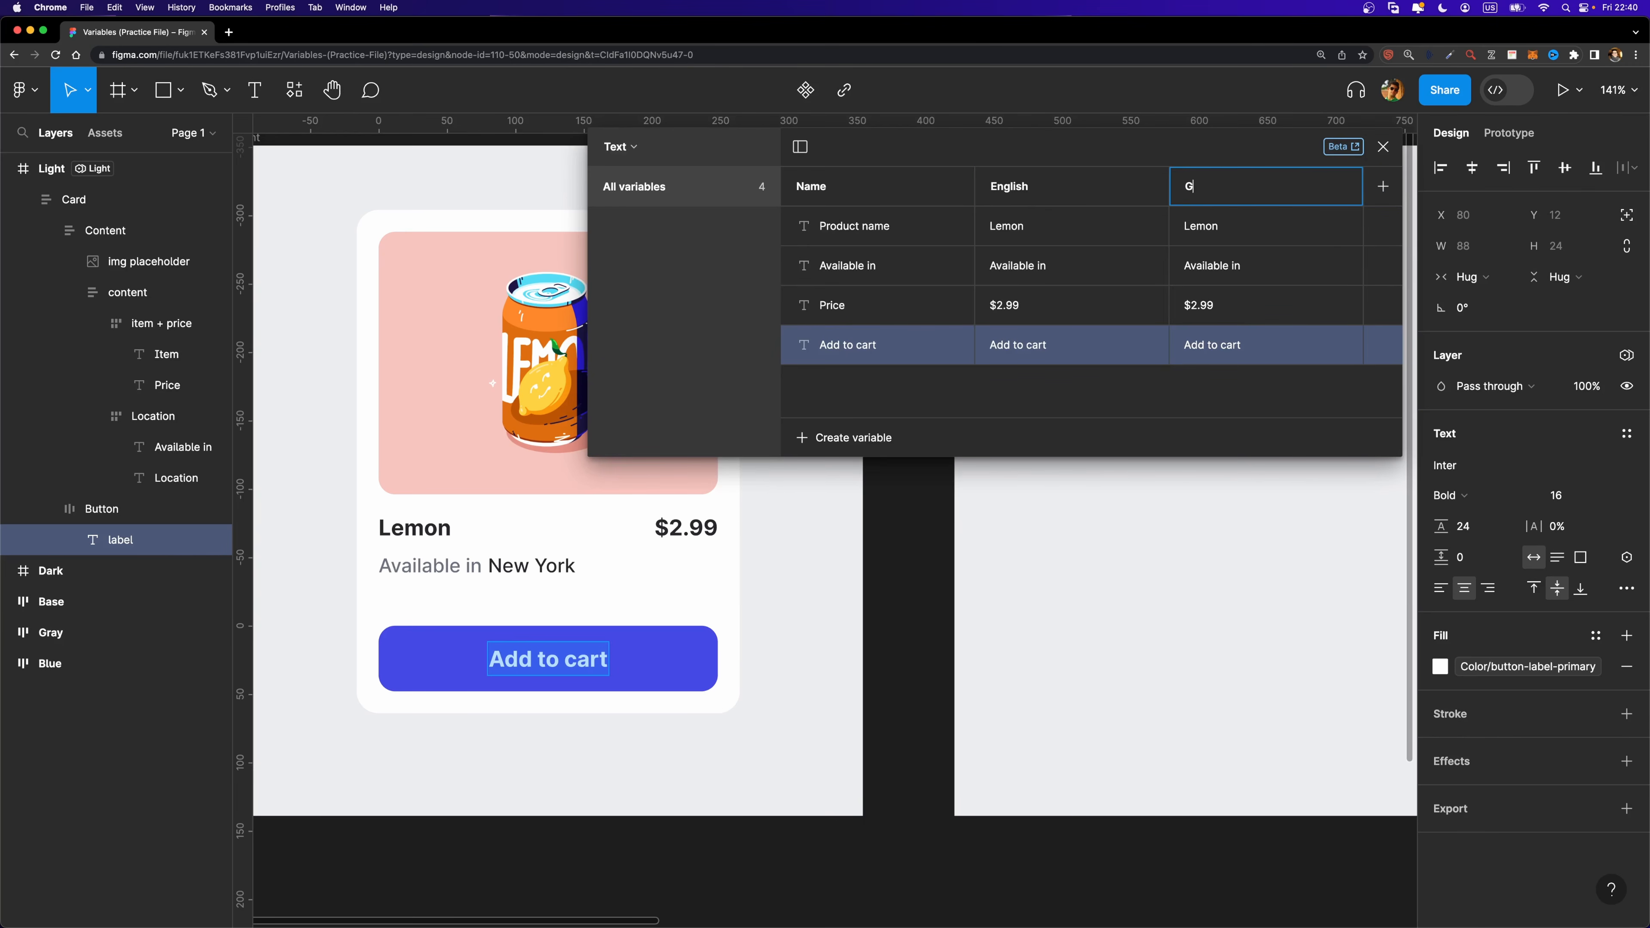
{"action": "type", "text": "erman"}
{"action": "key", "text": "Return"}
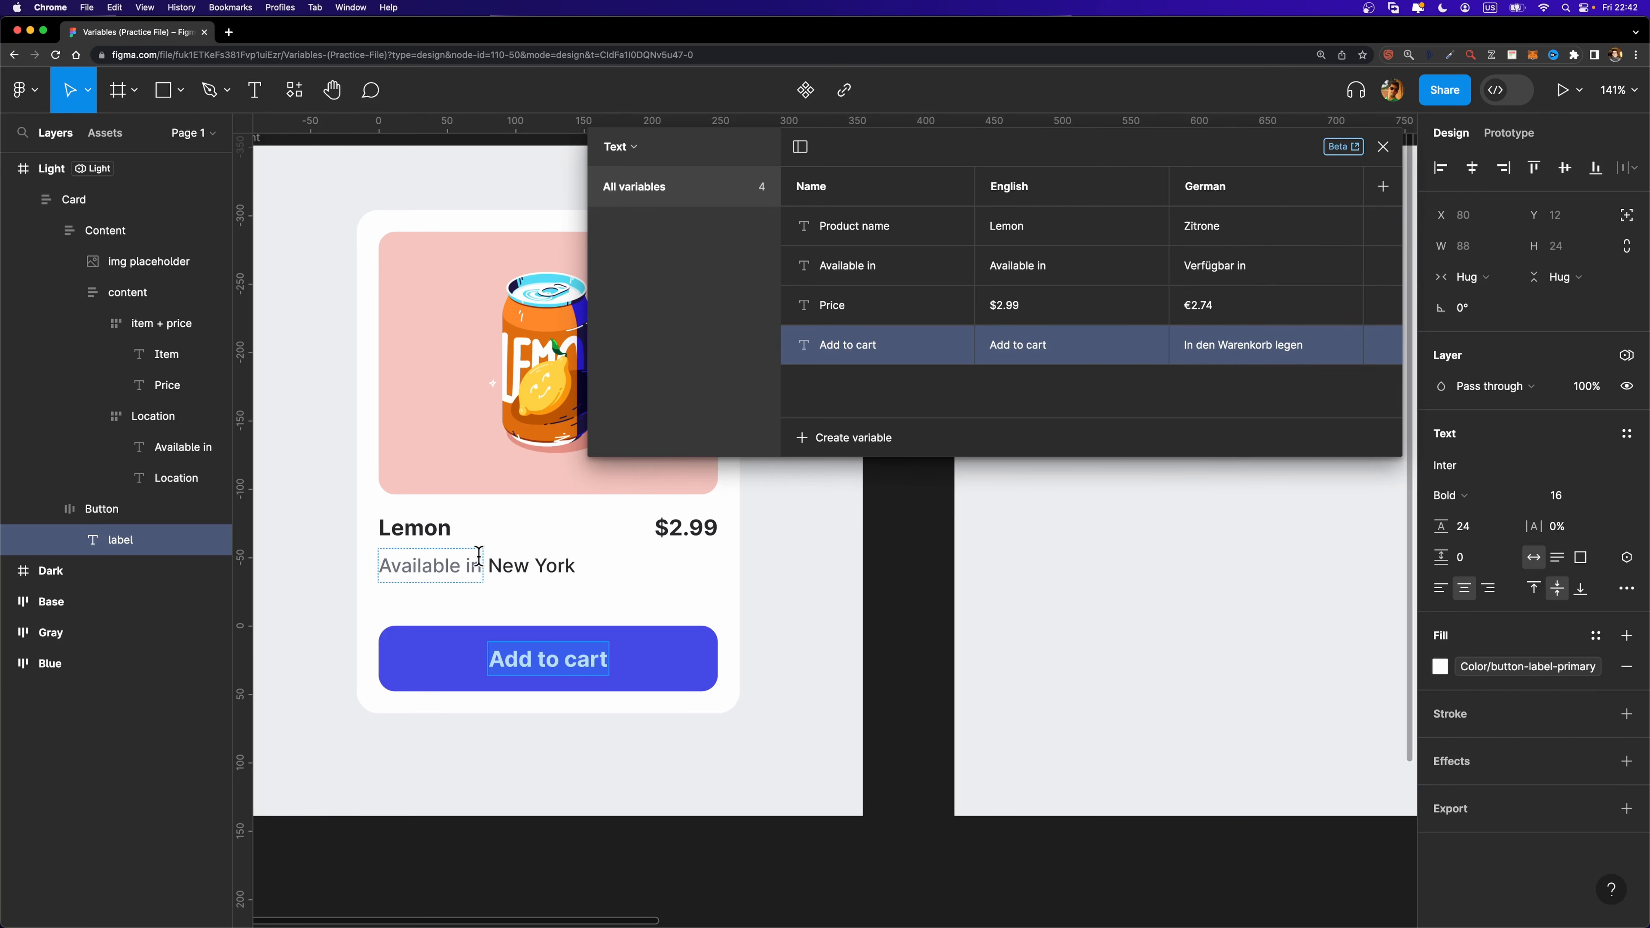
Close the variables window and apply the Product name variable to the card's Lemon text.
{"action": "left_click", "coordinate": [1382, 147]}
{"action": "left_click", "coordinate": [422, 536]}
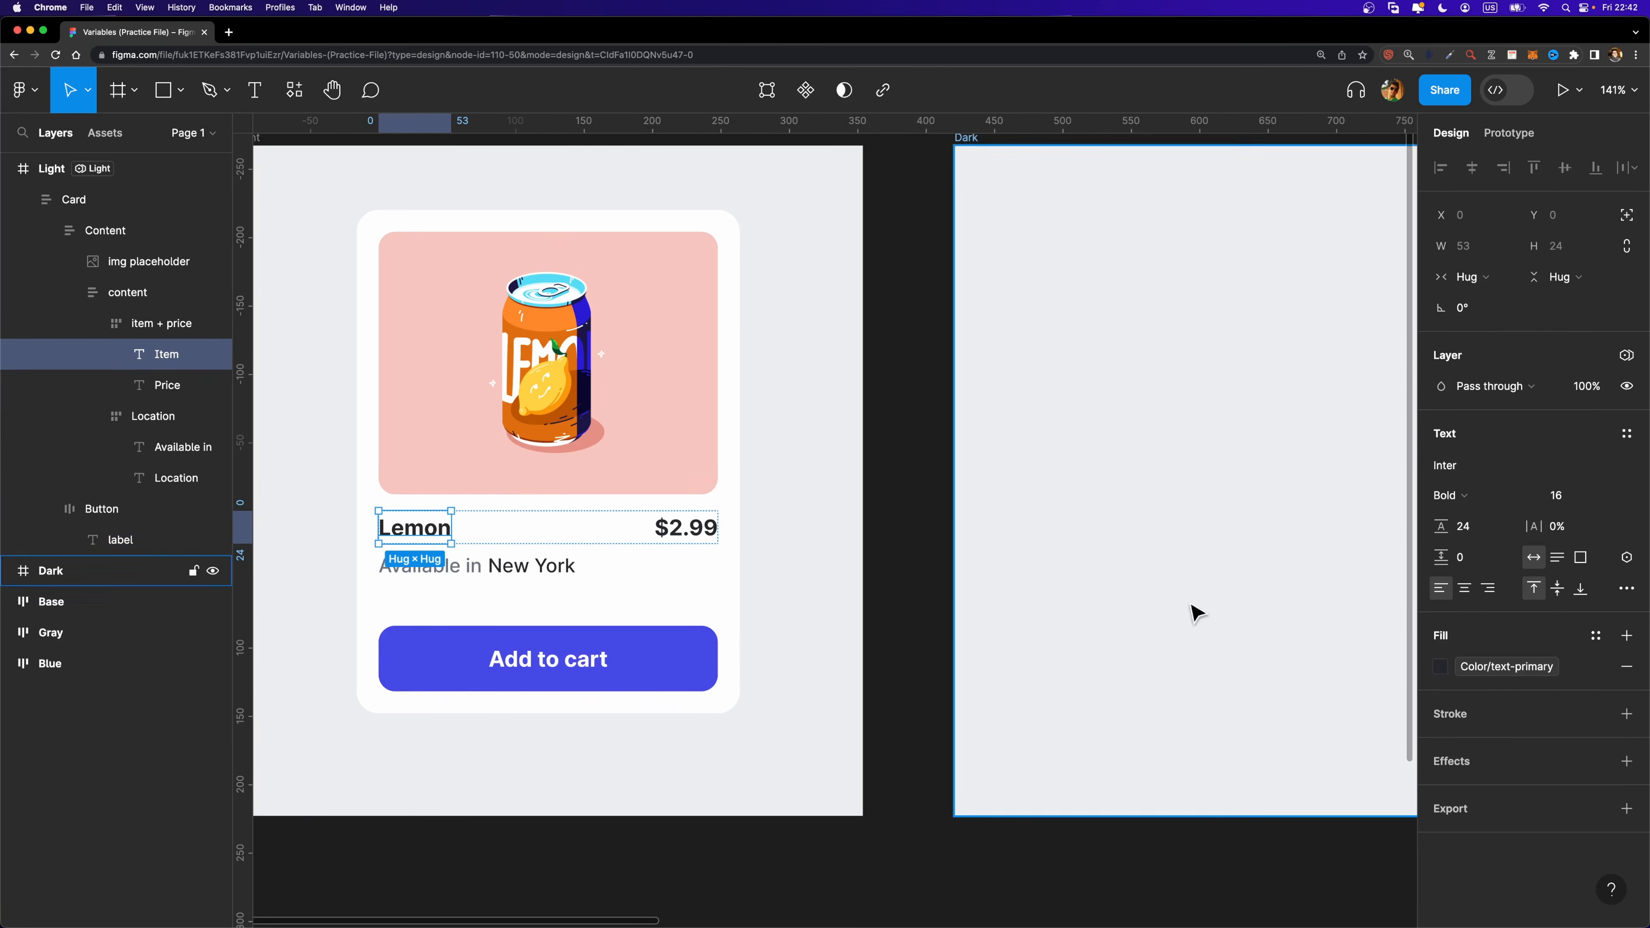
{"action": "left_click", "coordinate": [1627, 560]}
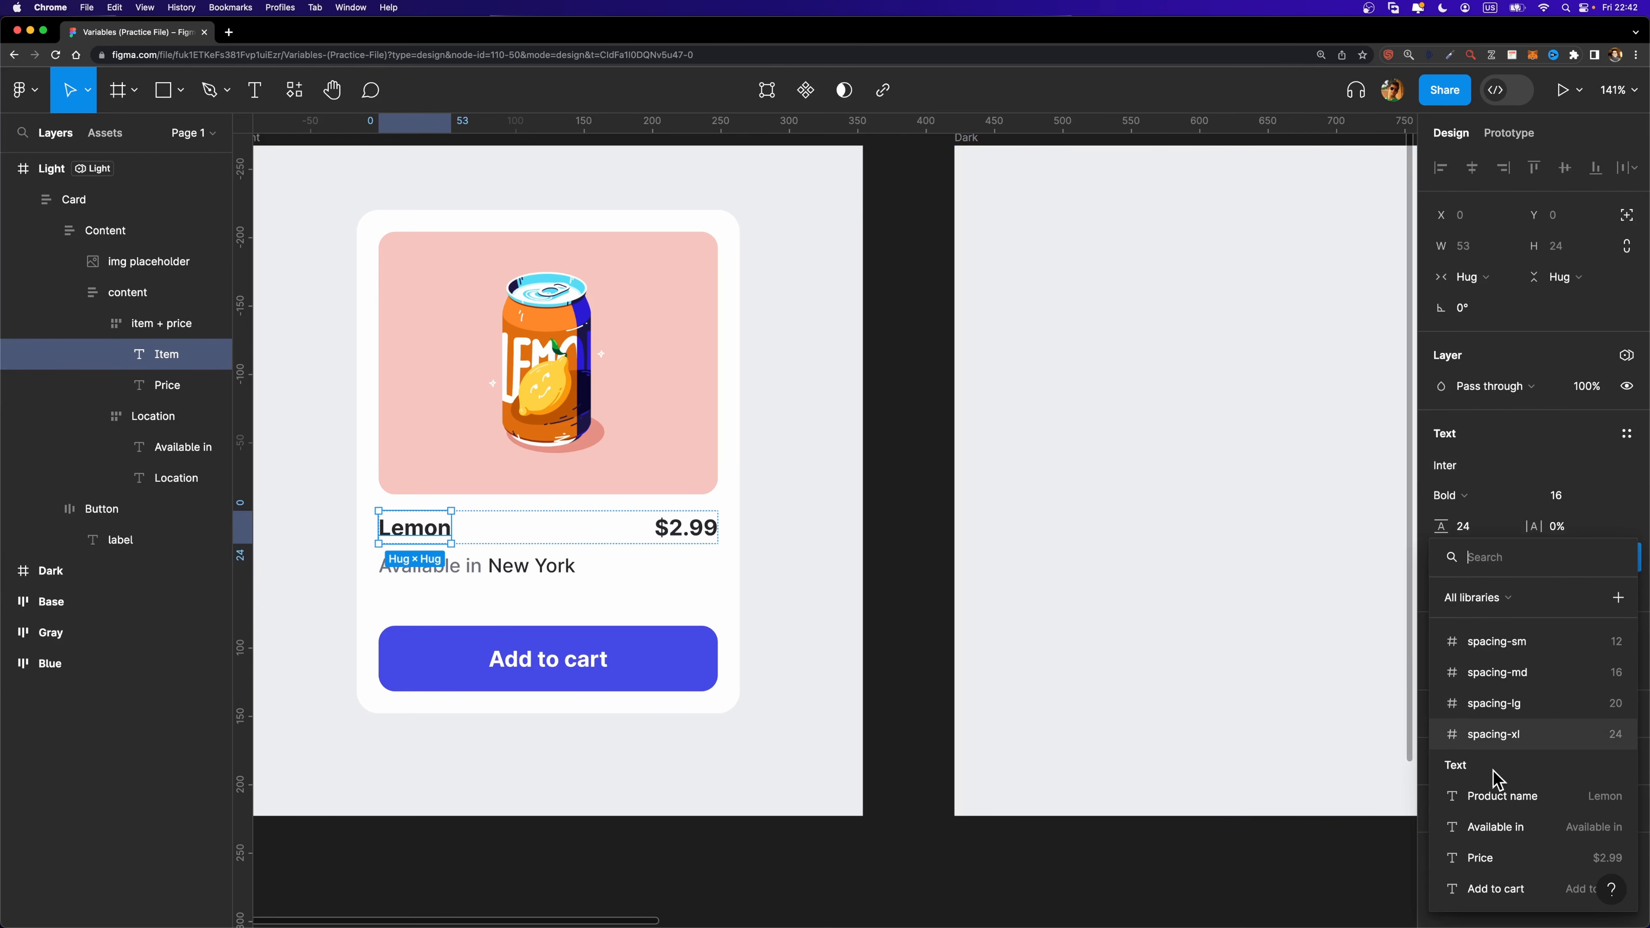
{"action": "left_click", "coordinate": [1494, 801]}
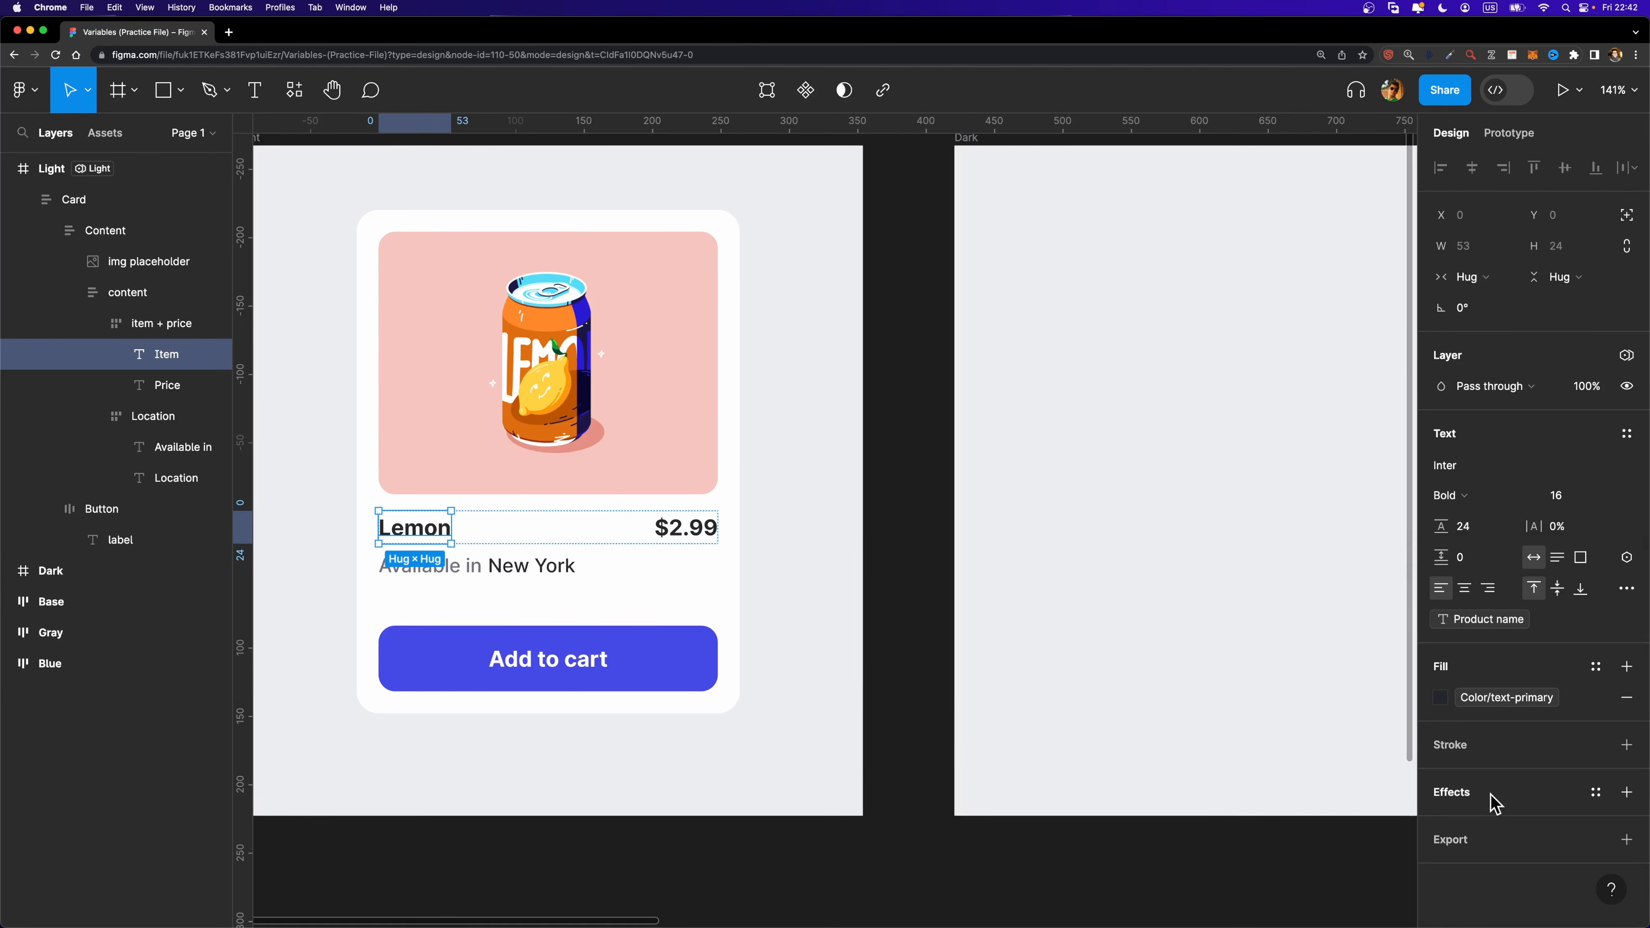
Apply the Price string variable to the card's $2.99 text.
{"action": "left_click", "coordinate": [676, 536]}
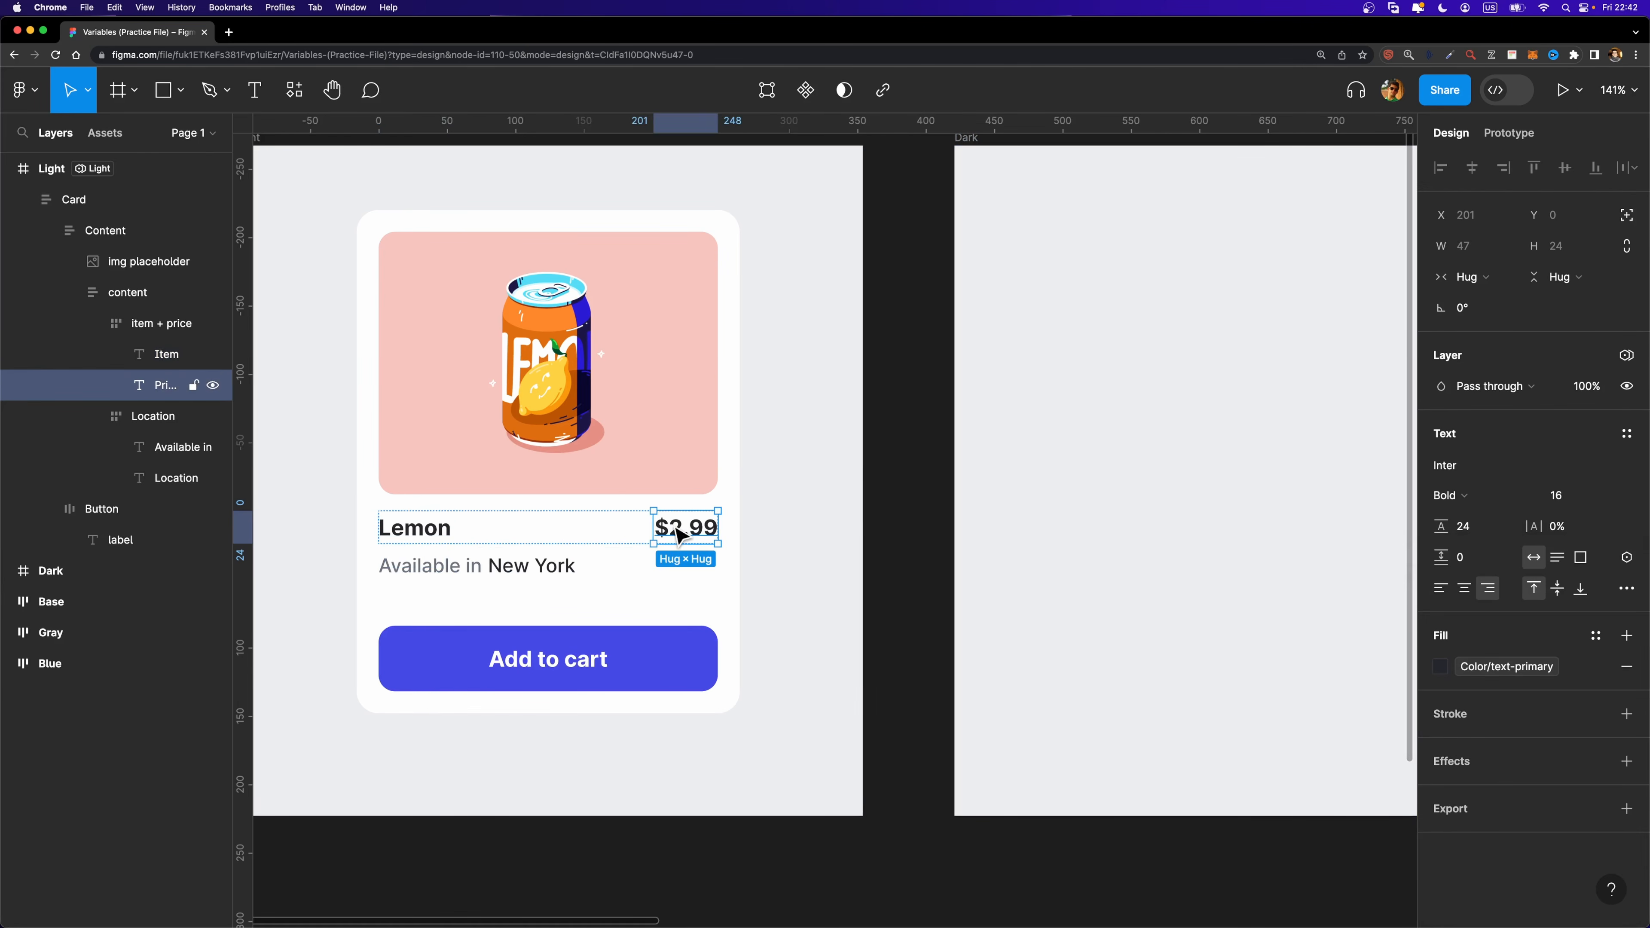
{"action": "left_click", "coordinate": [1625, 558]}
{"action": "scroll", "coordinate": [1497, 747], "scroll_direction": "down", "scroll_amount": 5}
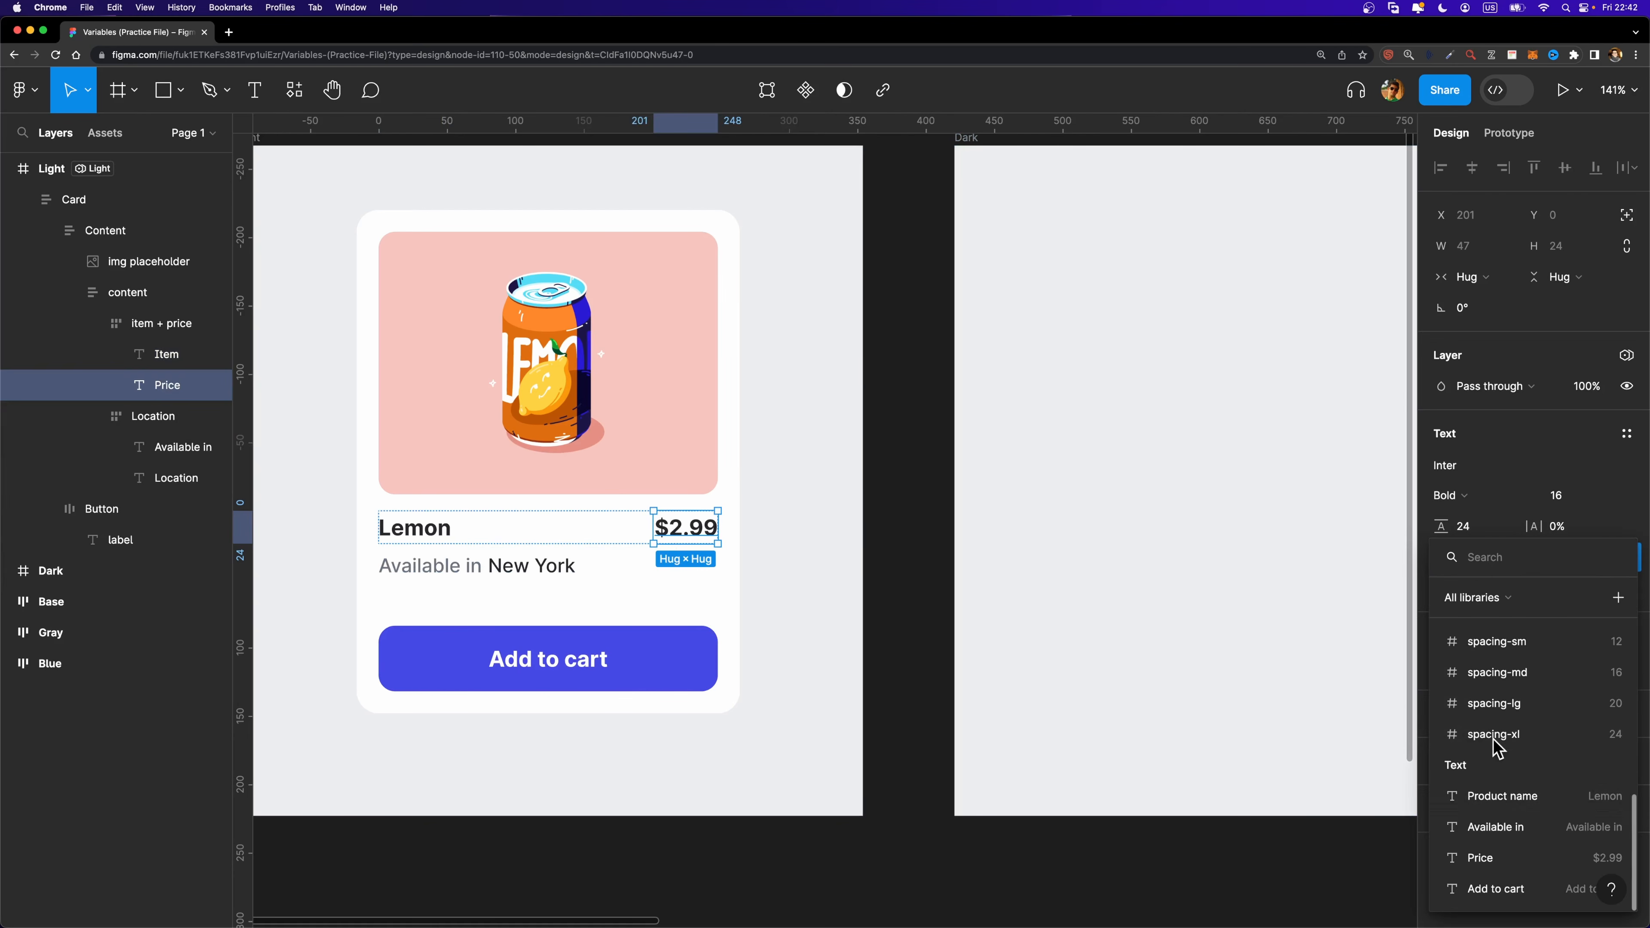
{"action": "left_click", "coordinate": [1497, 858]}
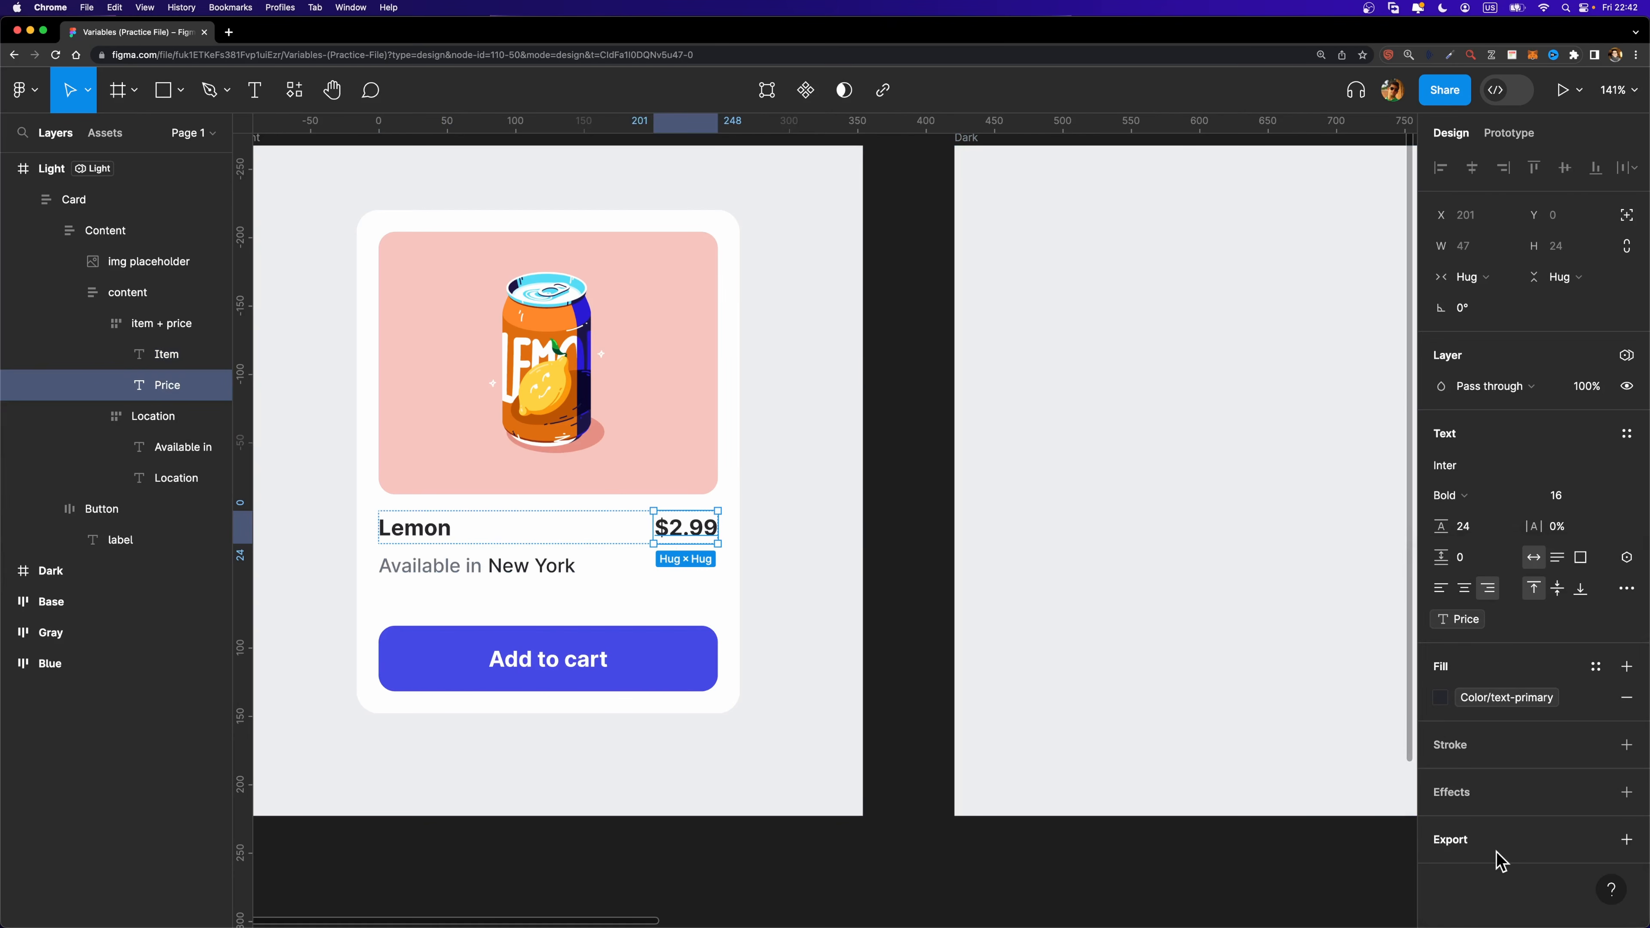
Apply the Available in string variable to the card's "Available in" text.
{"action": "left_click", "coordinate": [435, 569]}
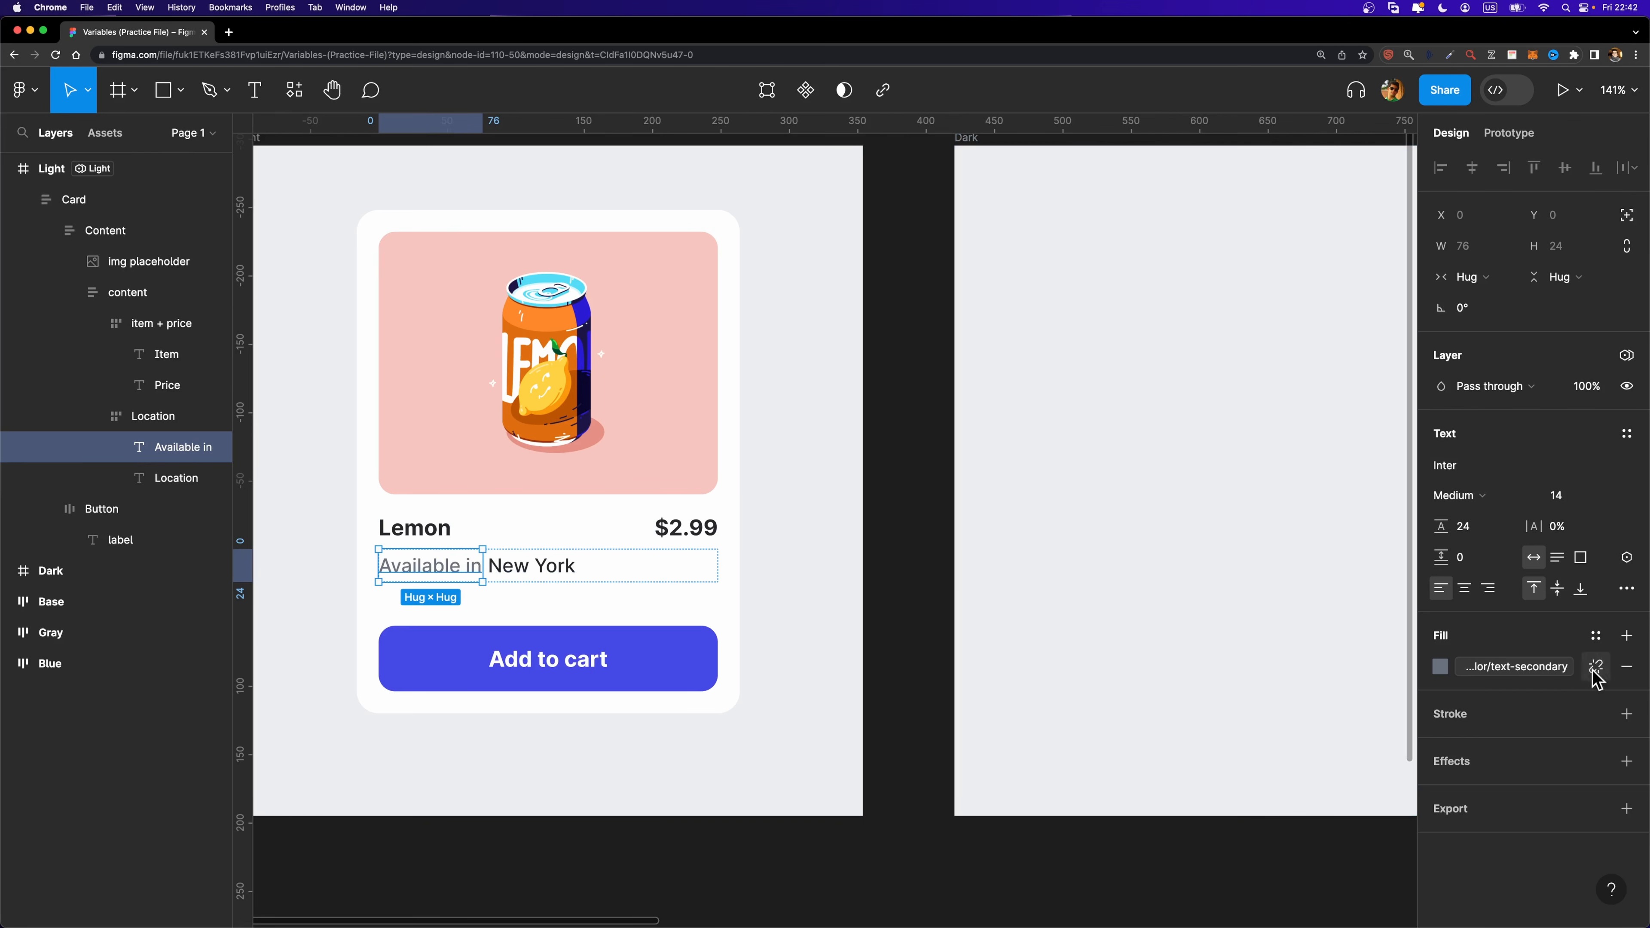
{"action": "left_click", "coordinate": [1628, 558]}
{"action": "scroll", "coordinate": [1465, 760], "scroll_direction": "down", "scroll_amount": 10}
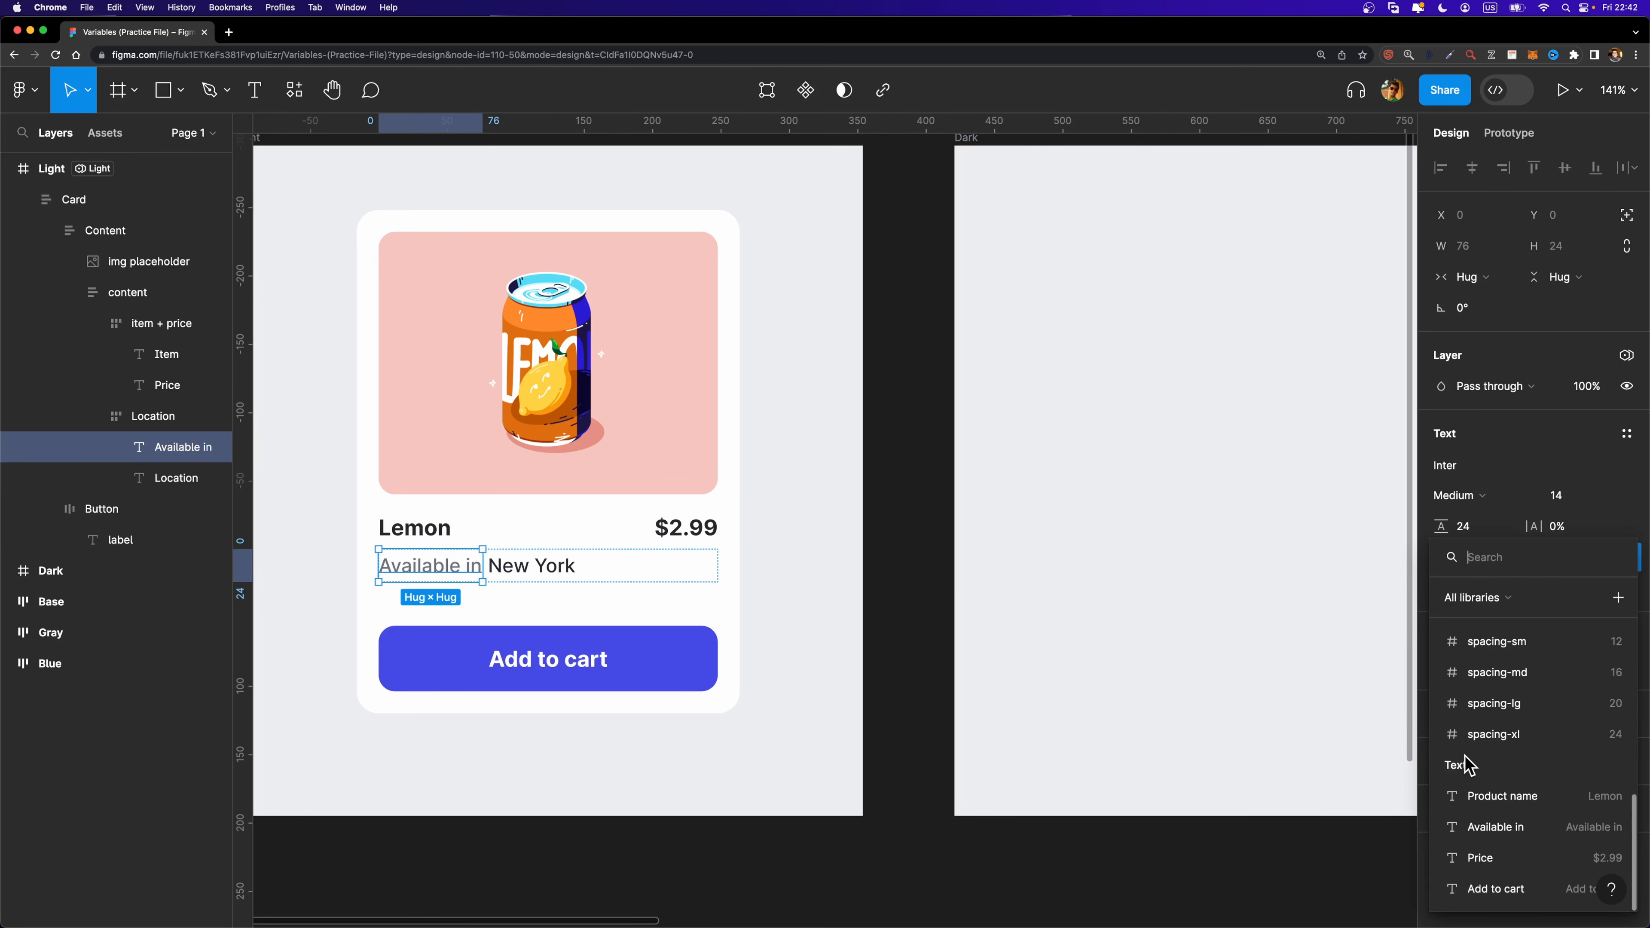
{"action": "left_click", "coordinate": [1508, 836]}
Apply the Add to cart string variable to the card's button label and deselect it.
{"action": "left_click", "coordinate": [573, 670]}
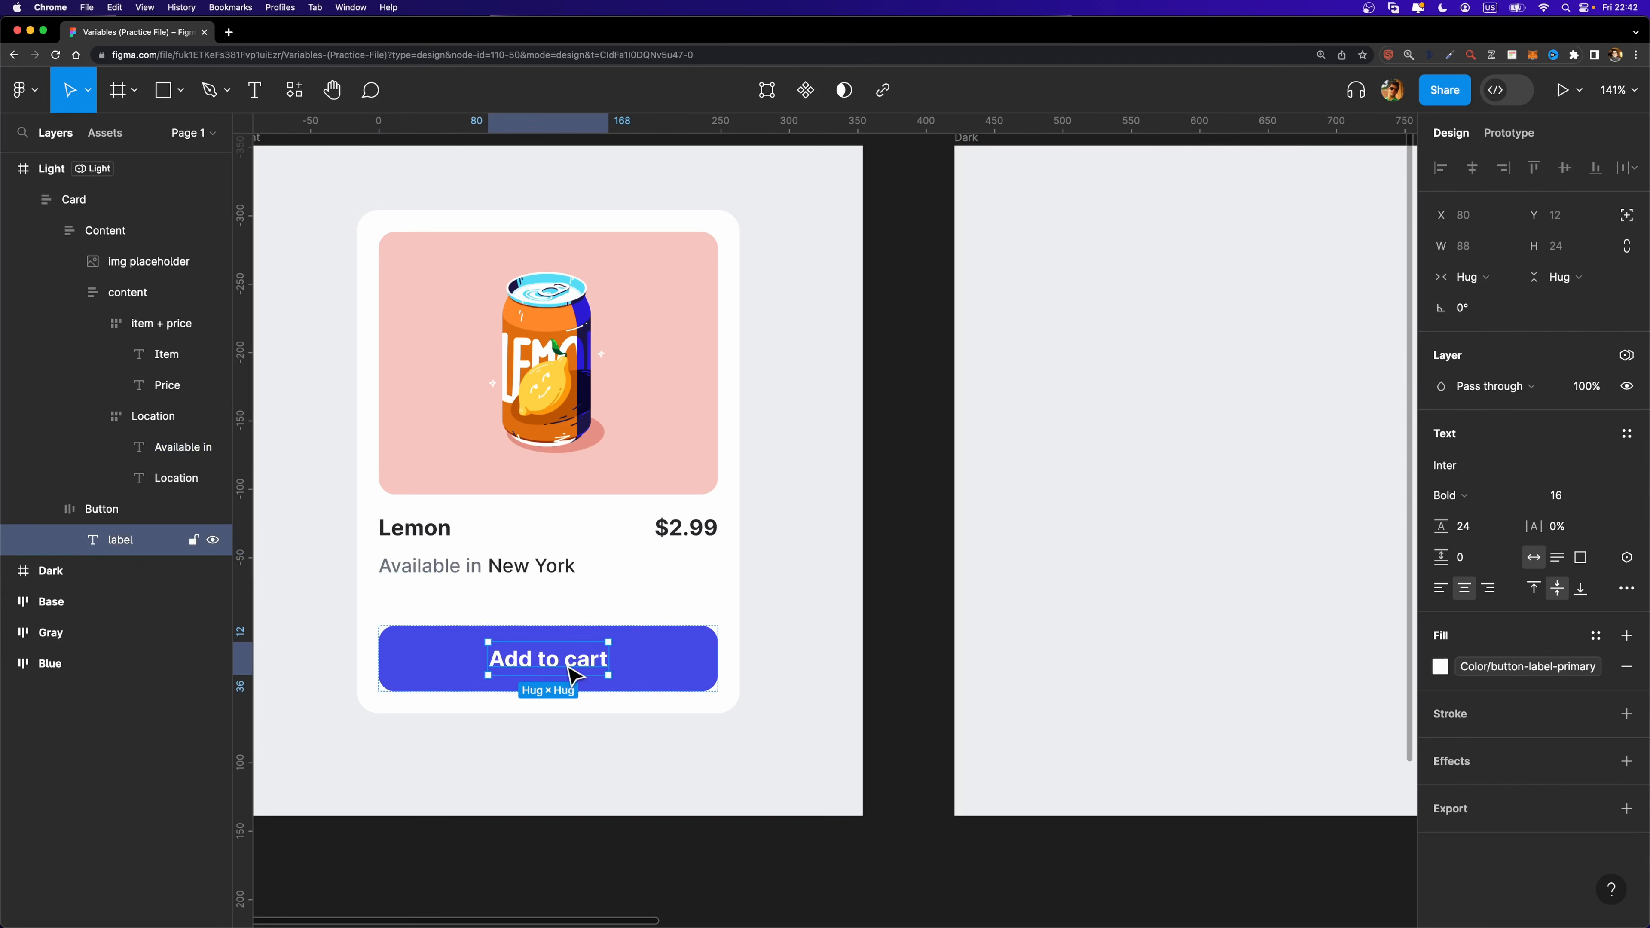
{"action": "left_click", "coordinate": [1626, 559]}
{"action": "scroll", "coordinate": [1528, 777], "scroll_direction": "down", "scroll_amount": 5}
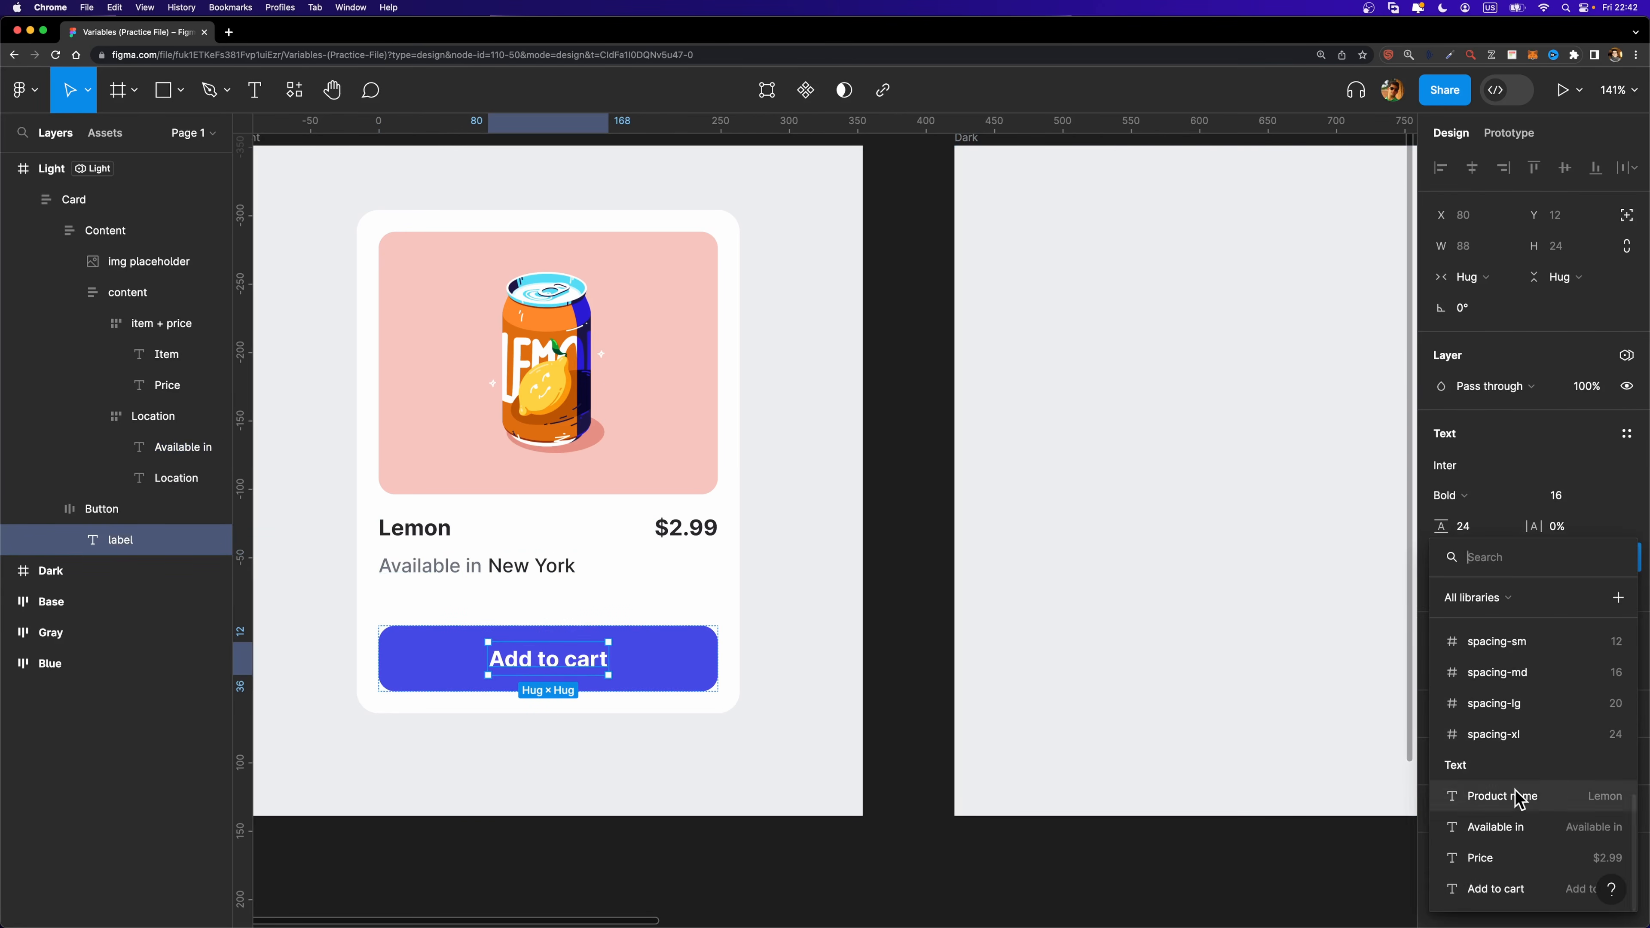
{"action": "left_click", "coordinate": [1516, 889]}
{"action": "left_click", "coordinate": [896, 646]}
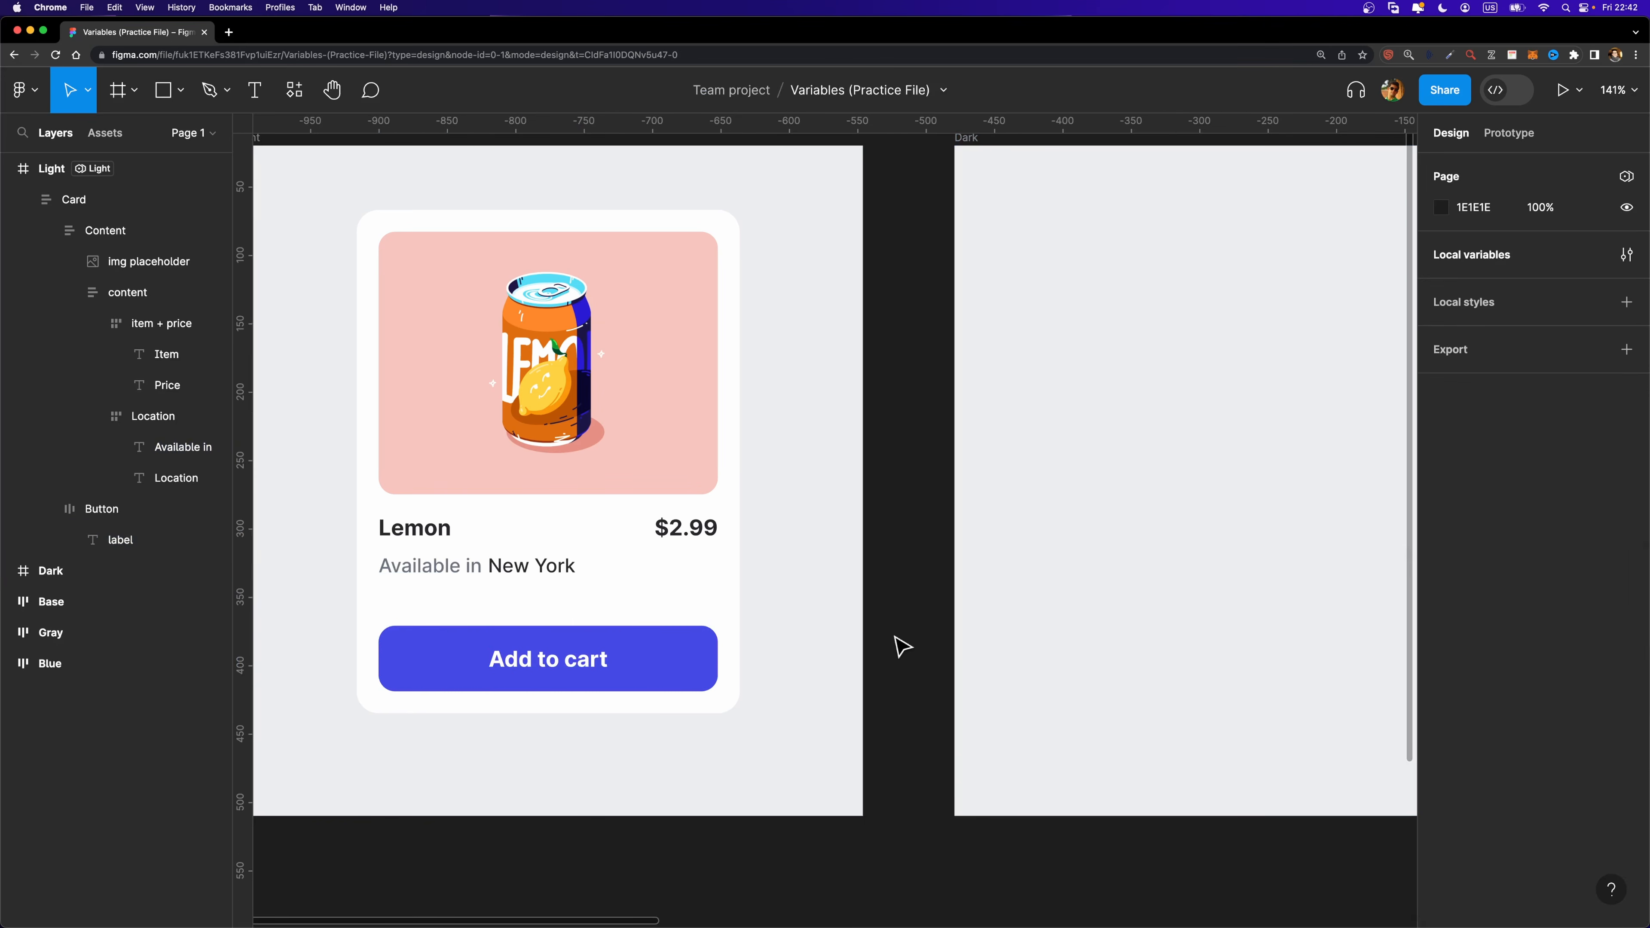
Set the Light frame's Text variable mode to German.
{"action": "scroll", "coordinate": [900, 648], "scroll_direction": "left", "scroll_amount": 3}
{"action": "scroll", "coordinate": [900, 647], "scroll_direction": "up", "scroll_amount": 3}
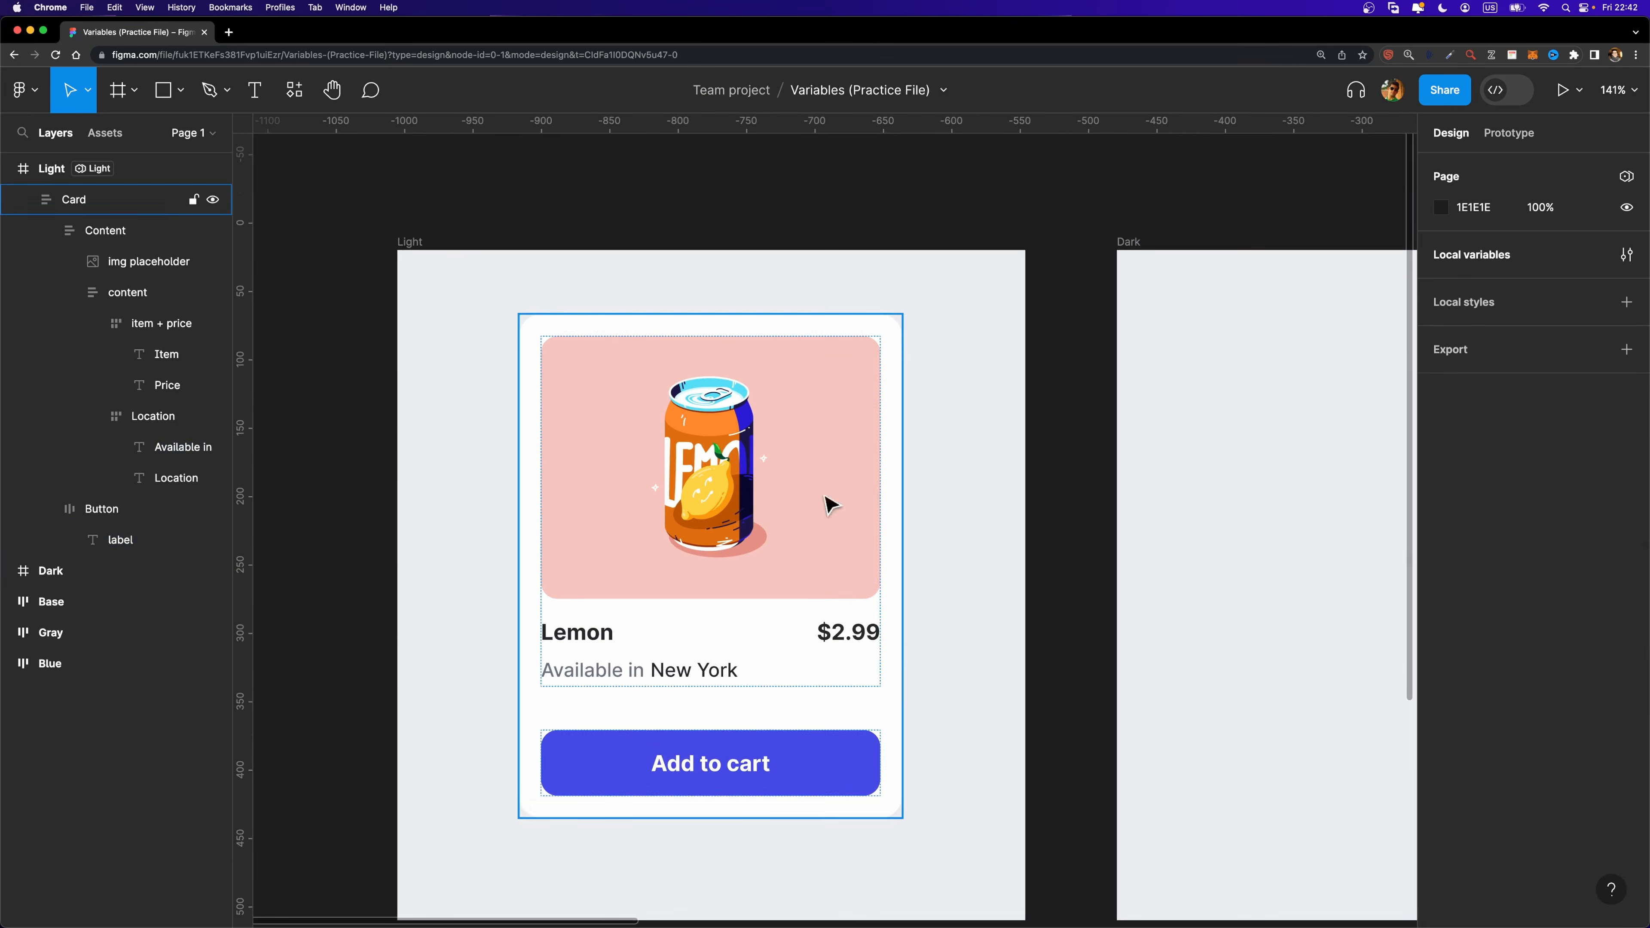
{"action": "left_click", "coordinate": [407, 245]}
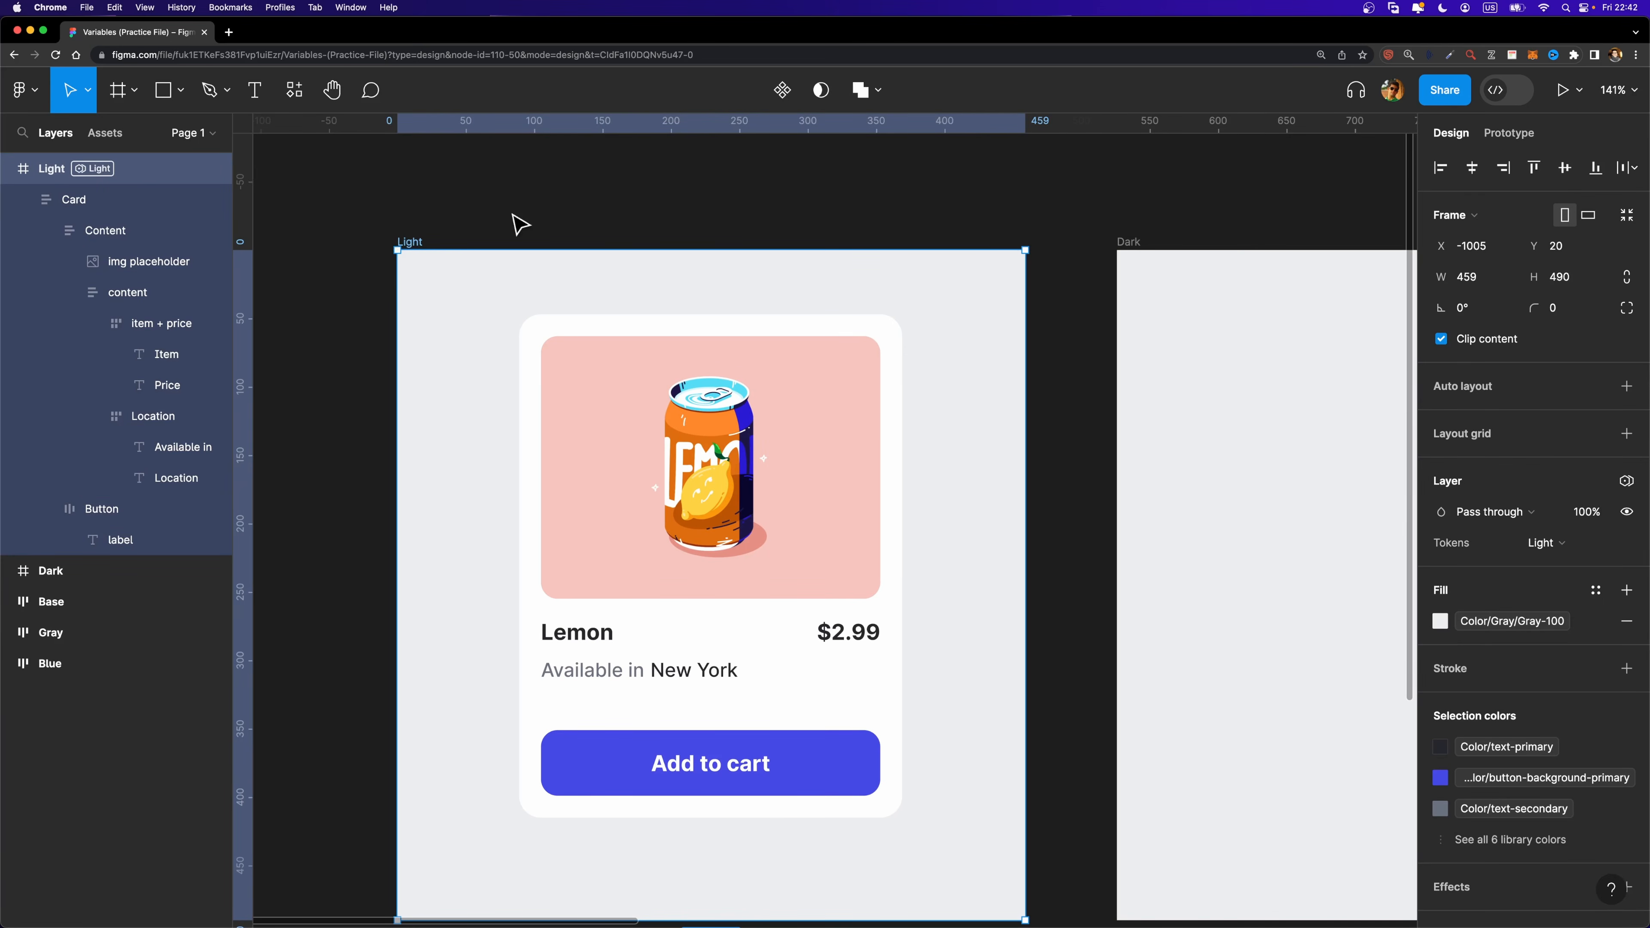
{"action": "left_click", "coordinate": [1626, 482]}
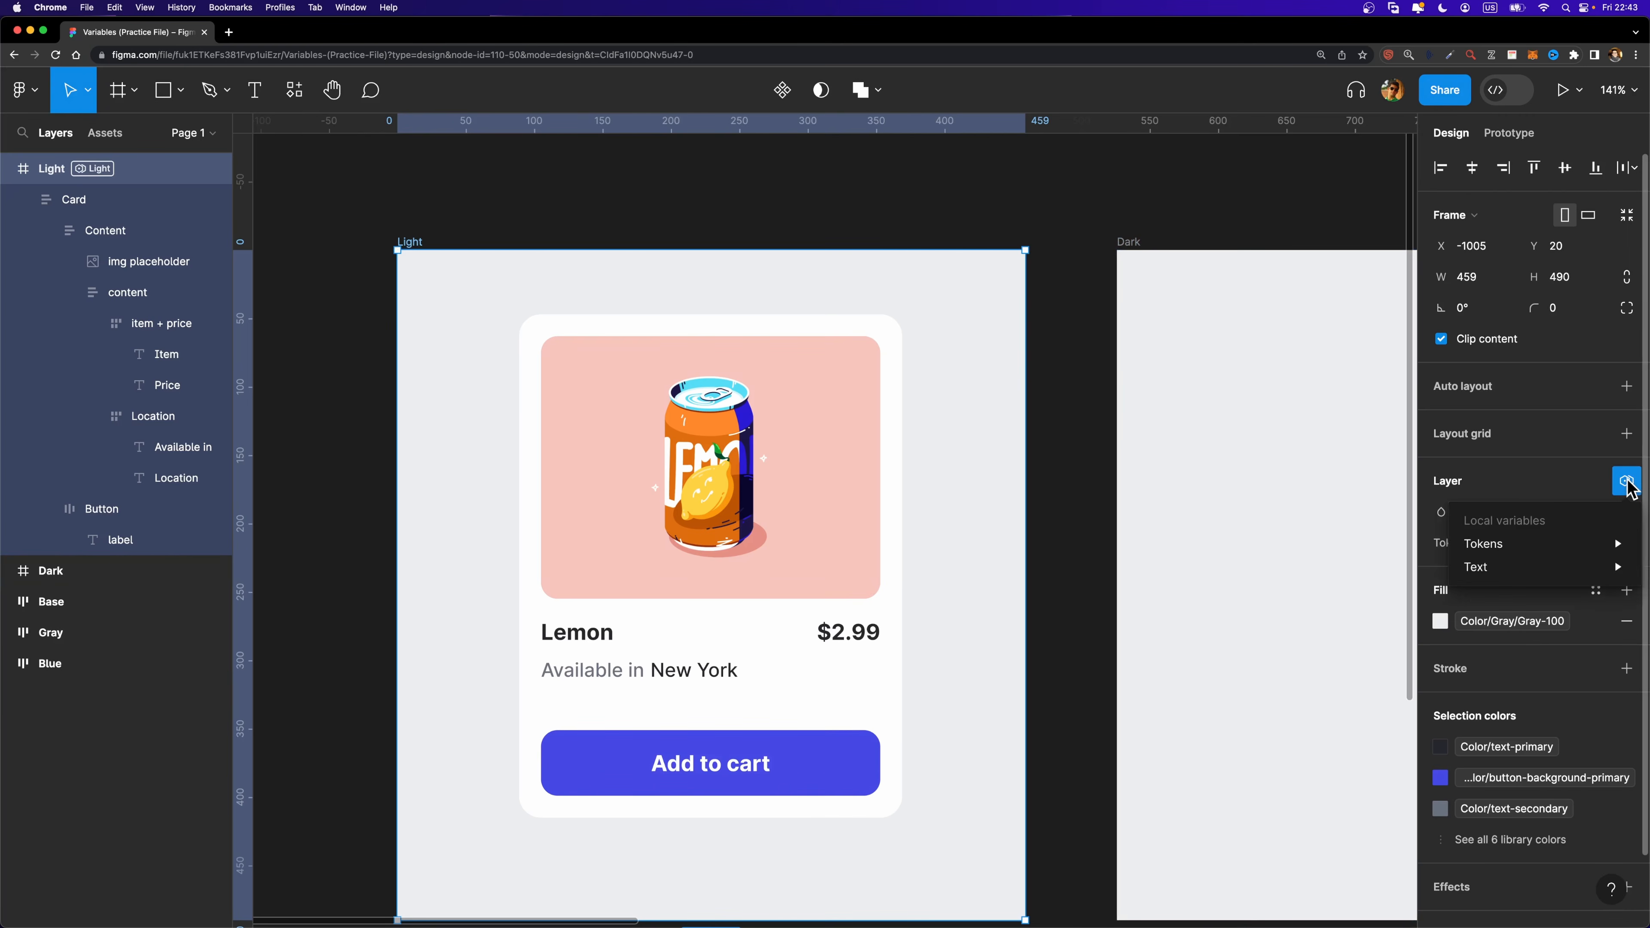
{"action": "mouse_move", "coordinate": [1502, 572]}
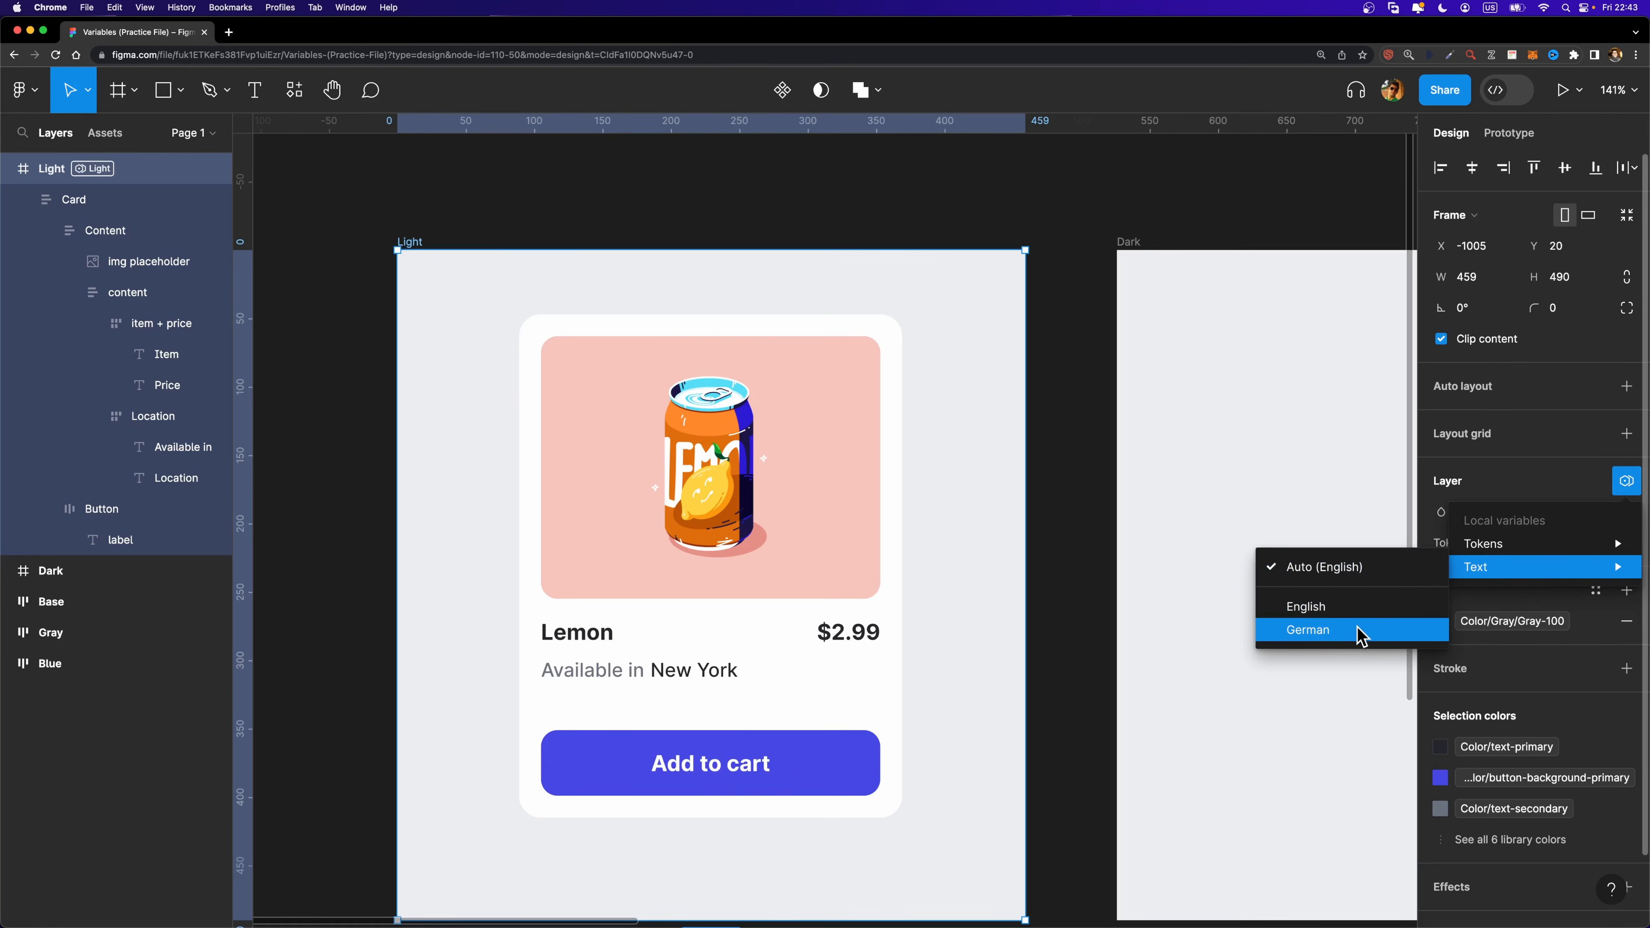
{"action": "left_click", "coordinate": [1332, 629]}
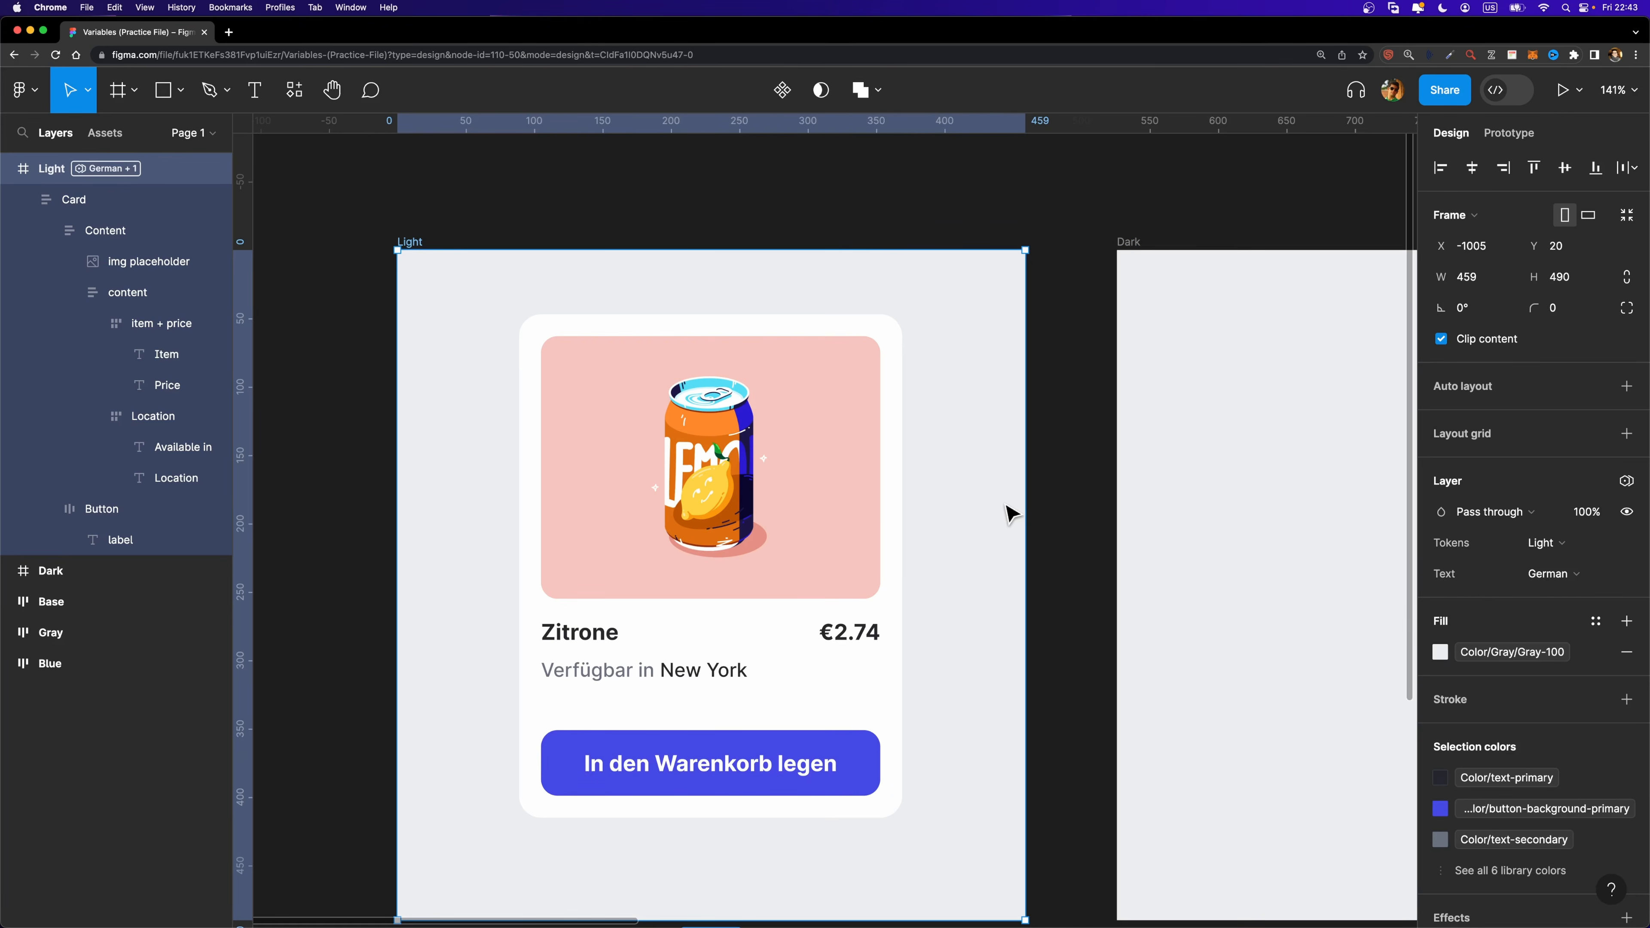
Switch the Light frame's Tokens variable mode to Dark.
{"action": "left_click", "coordinate": [1553, 575]}
{"action": "left_click", "coordinate": [1494, 553]}
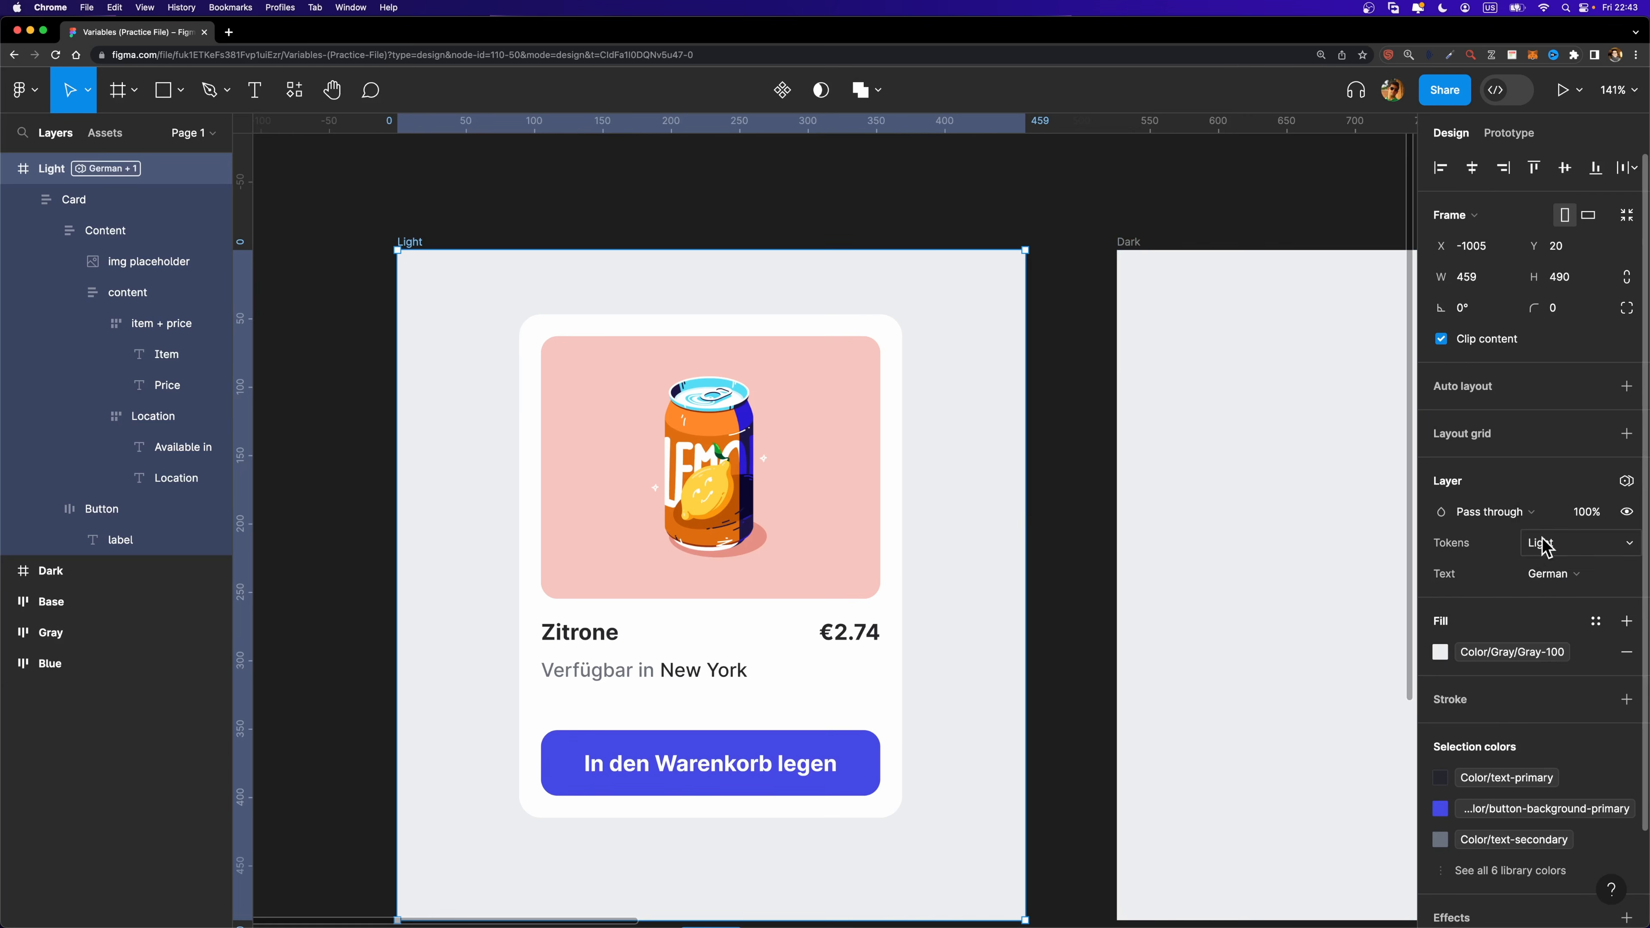
{"action": "left_click", "coordinate": [1545, 544]}
{"action": "left_click", "coordinate": [1541, 567]}
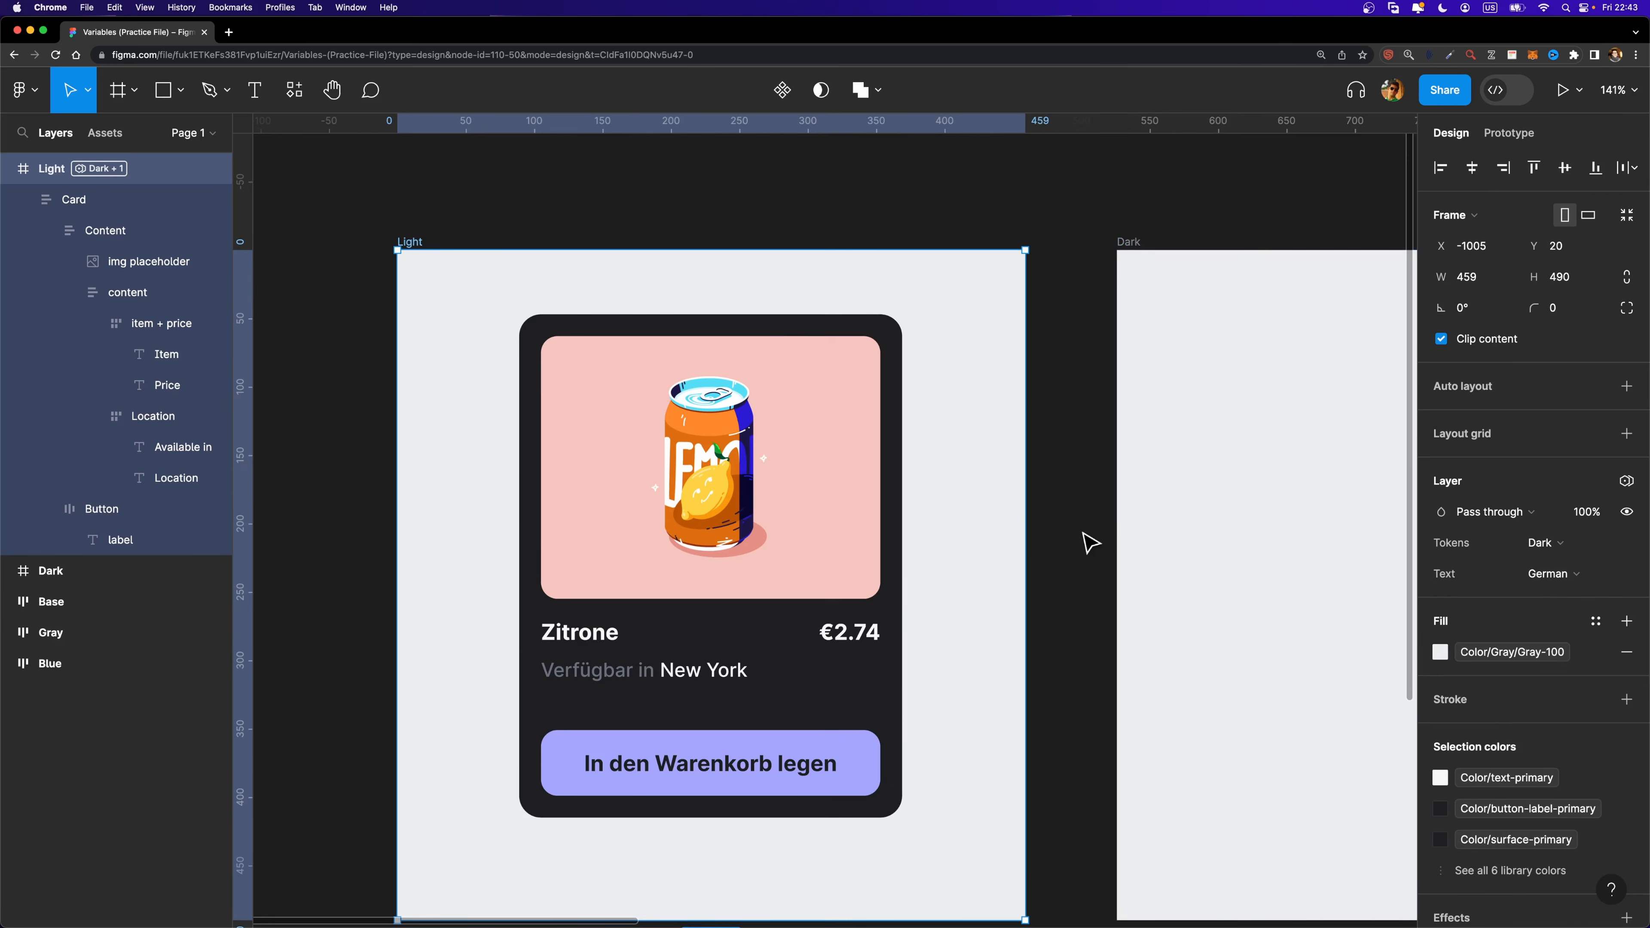
{"action": "scroll", "coordinate": [1089, 543], "scroll_direction": "down", "scroll_amount": 5}
{"action": "scroll", "coordinate": [1090, 543], "scroll_direction": "right", "scroll_amount": 4}
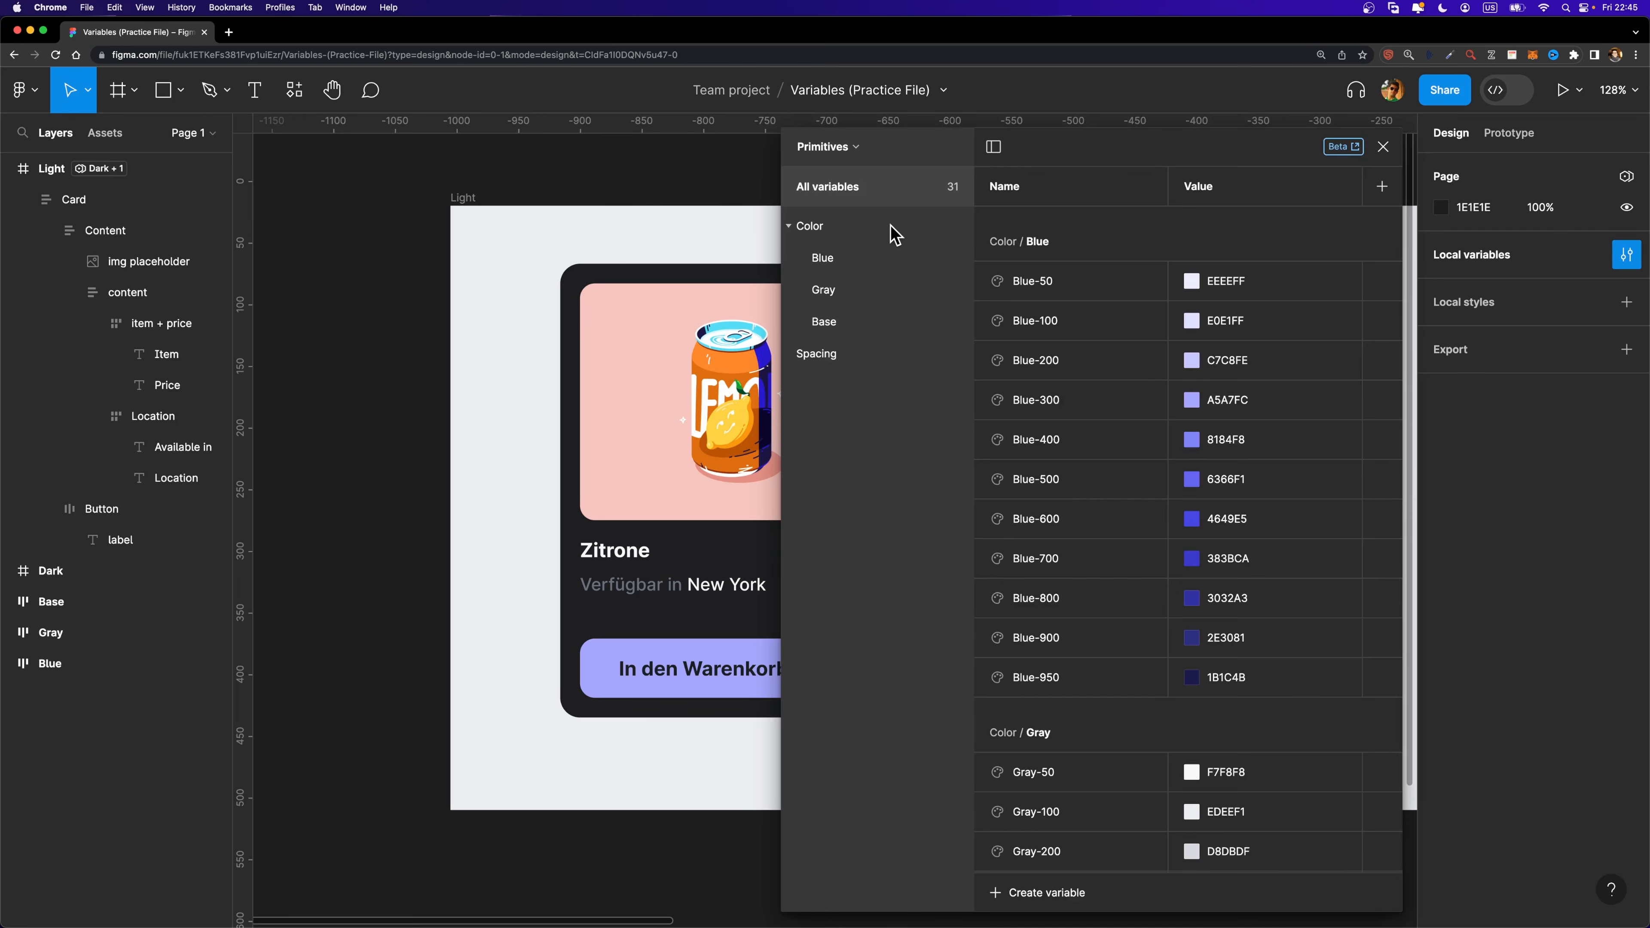
Close the variables window, search the plugins for "styles to vari" and pick Styles to Variables Converter.
{"action": "key", "text": "Escape"}
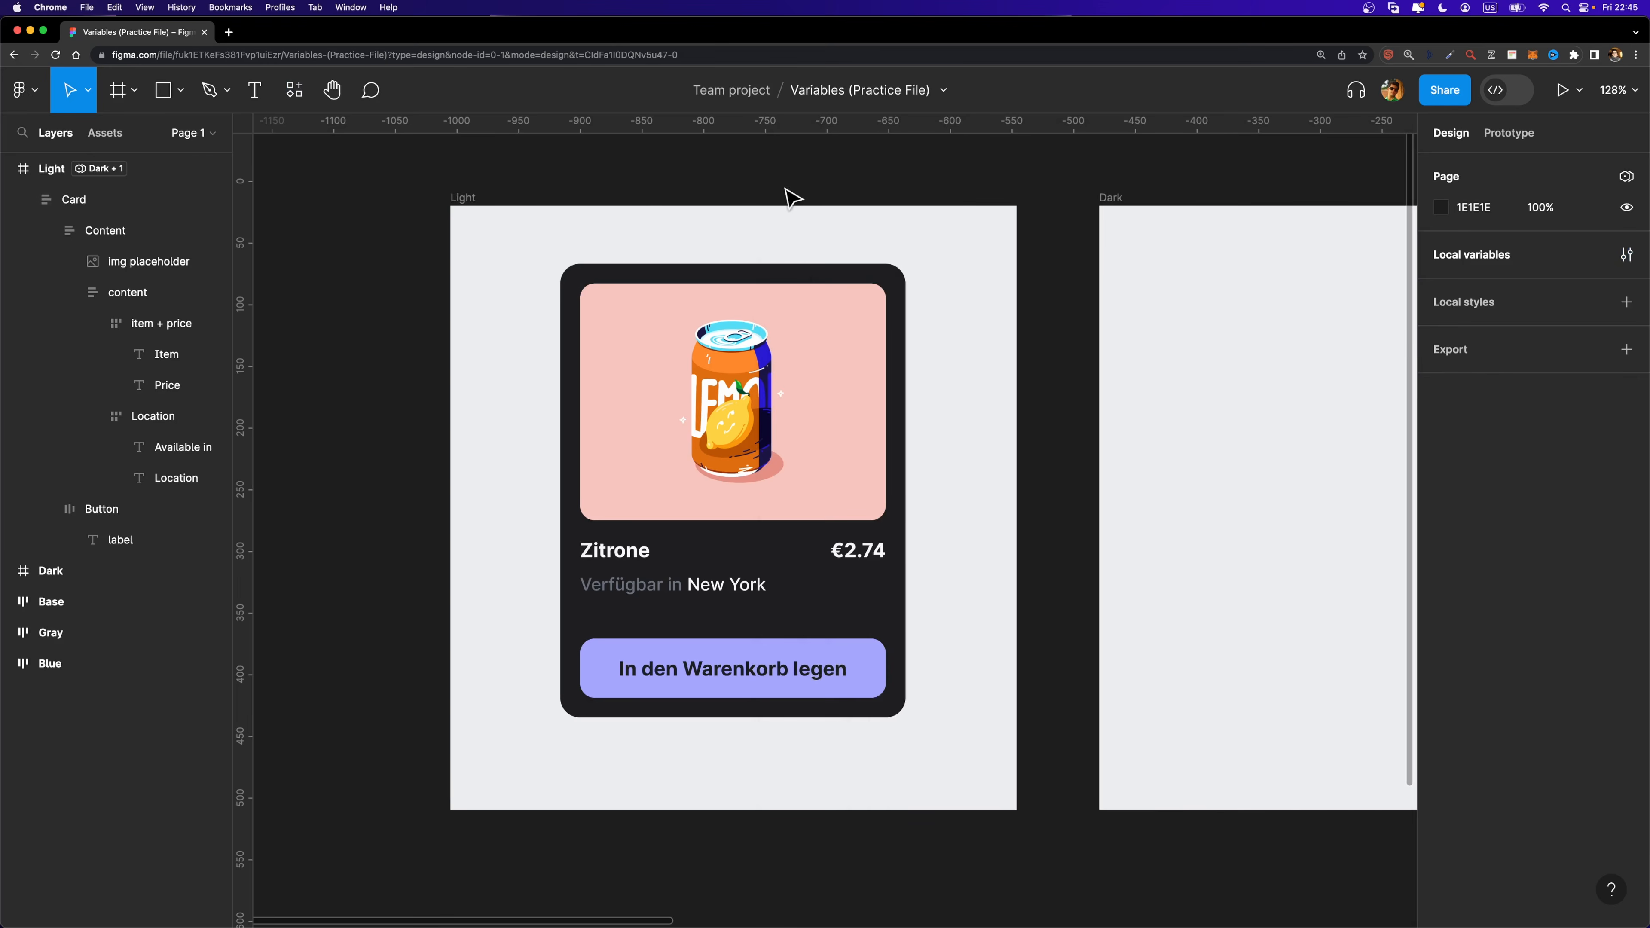
{"action": "left_click", "coordinate": [296, 91]}
{"action": "left_click", "coordinate": [390, 135]}
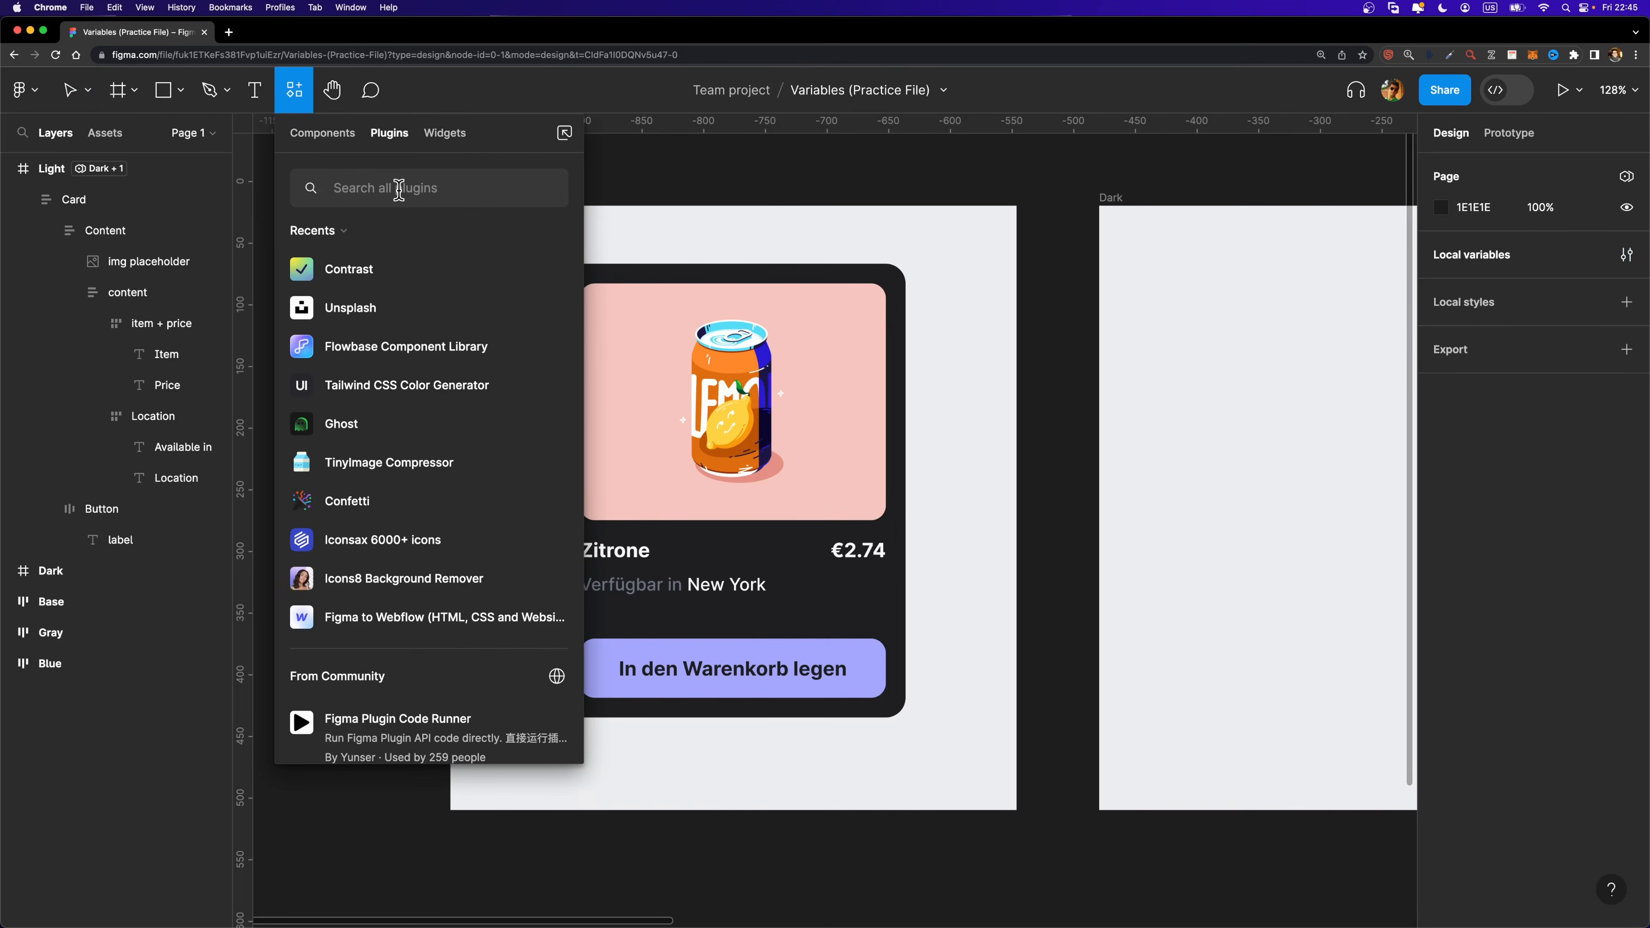
{"action": "type", "text": "styles to vari"}
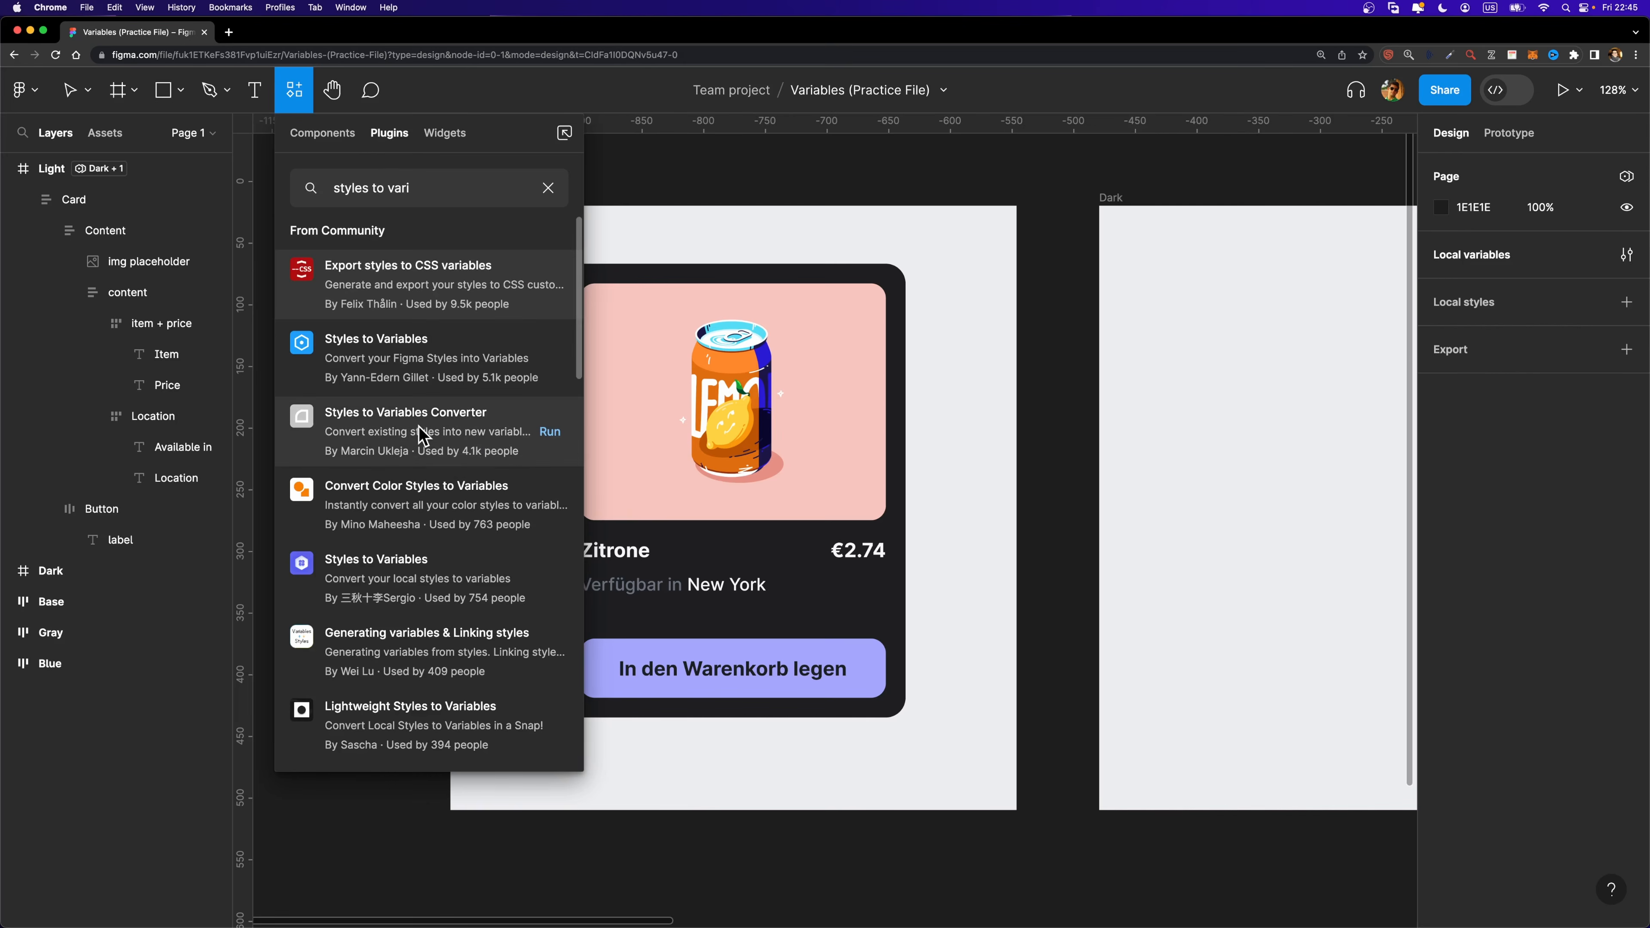
{"action": "left_click", "coordinate": [429, 433]}
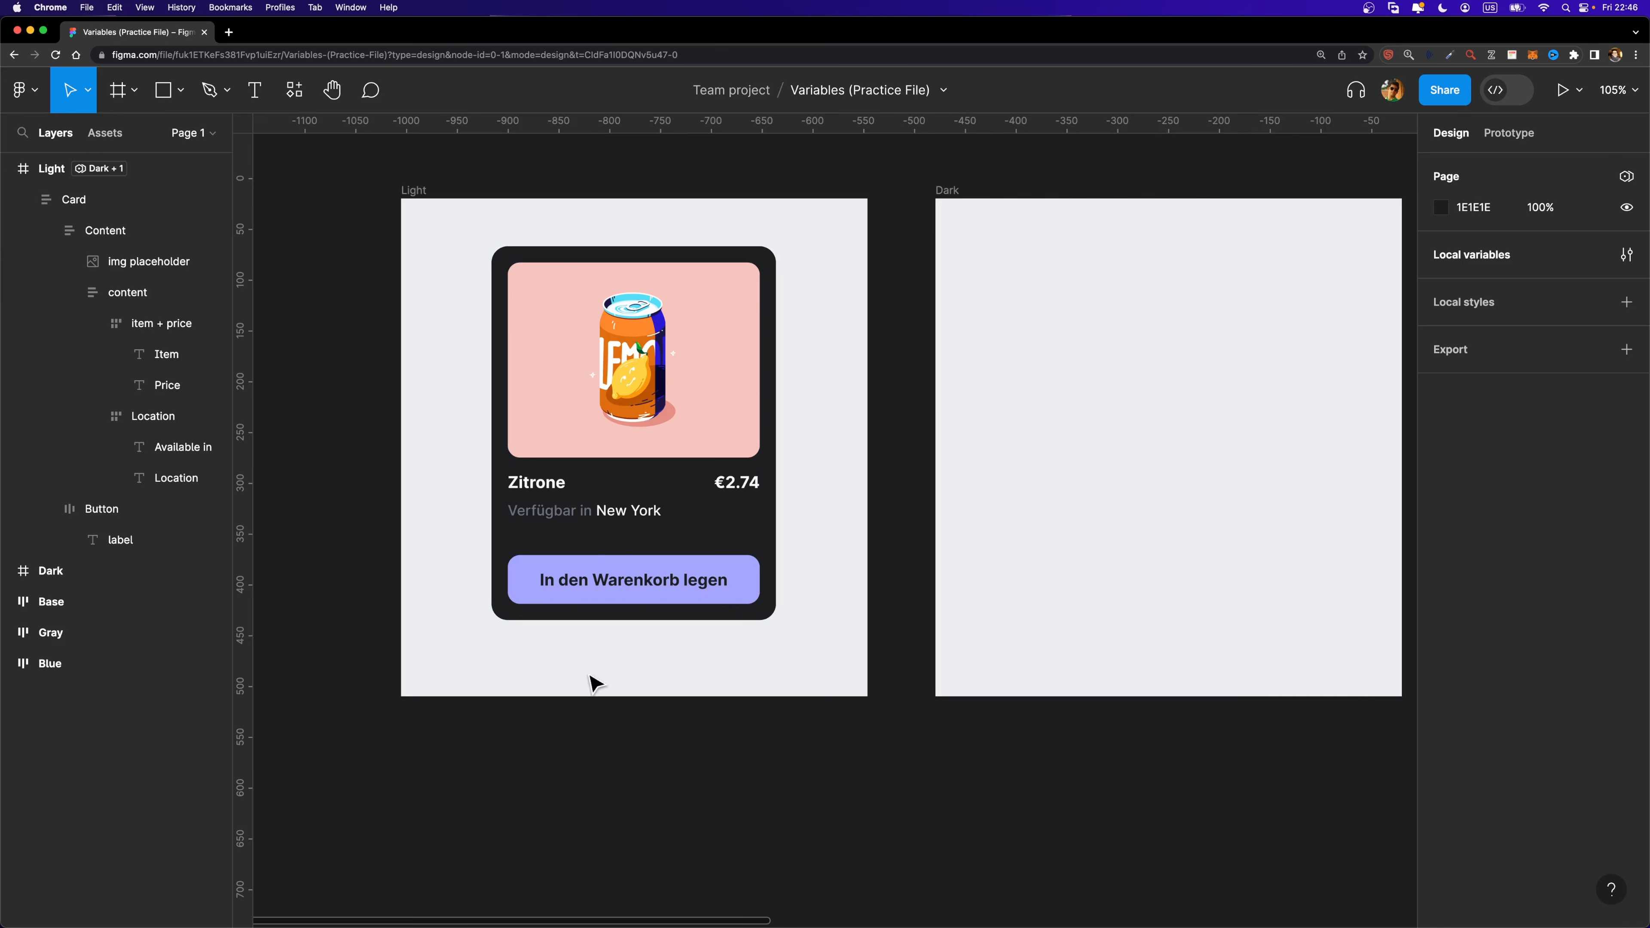
Create a color style named Base/Black from the fill of the Black swatch in the Base palette.
{"action": "key", "text": "f"}
{"action": "key", "text": "Escape"}
{"action": "scroll", "coordinate": [682, 678], "scroll_direction": "right", "scroll_amount": 15}
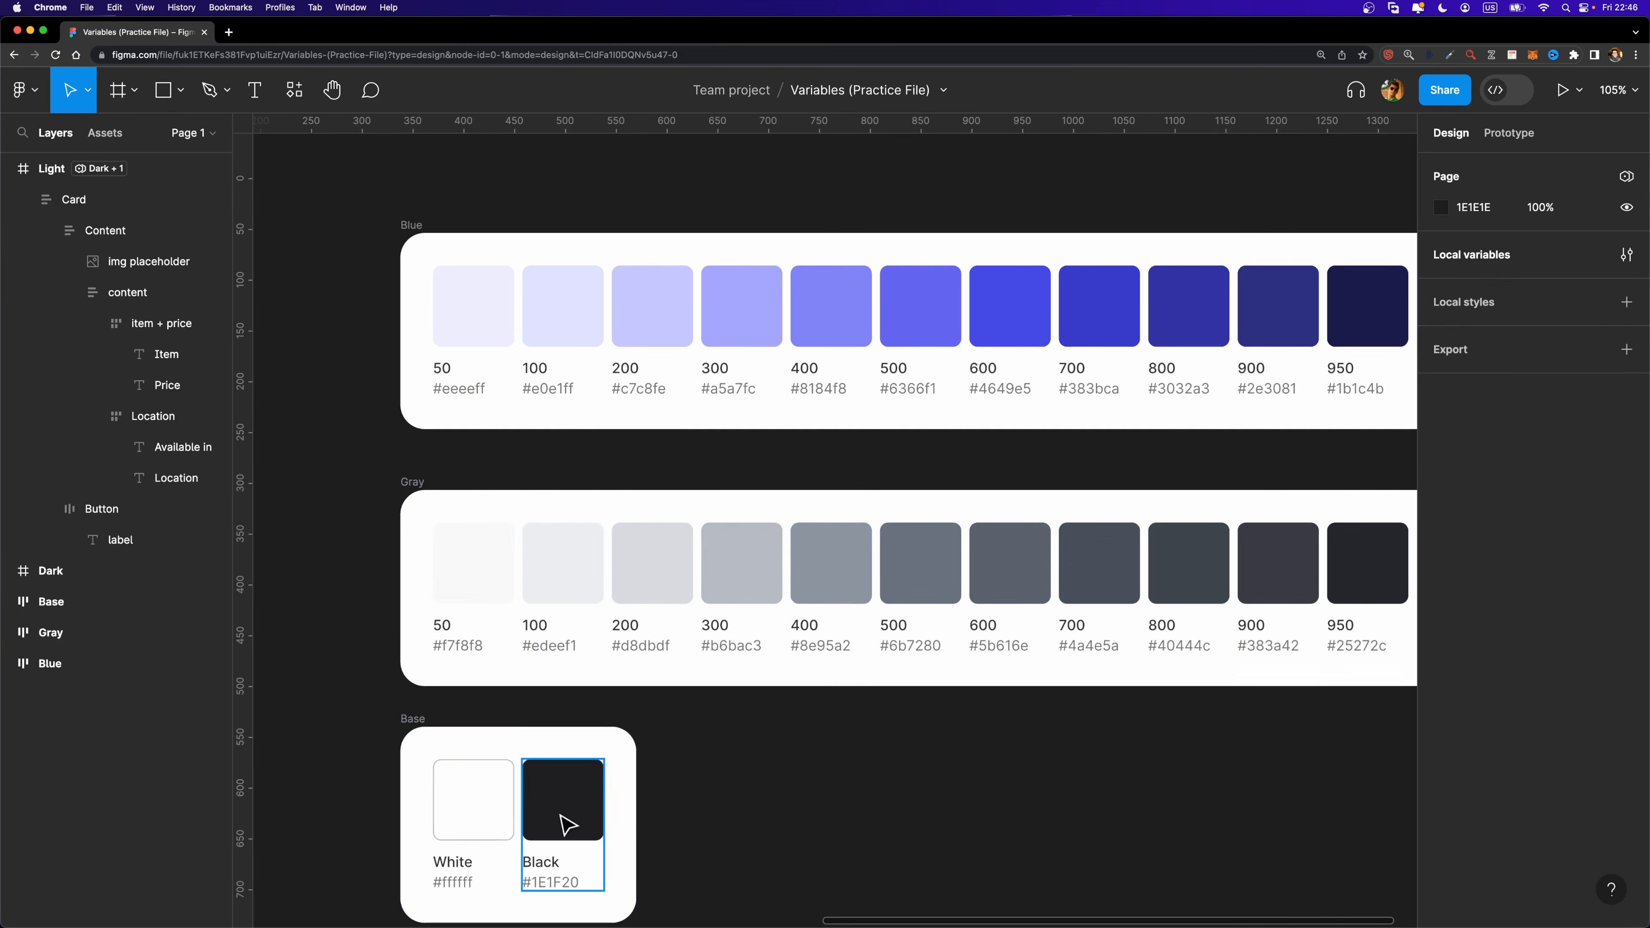
{"action": "left_click_drag", "start_coordinate": [555, 809], "coordinate": [627, 633]}
{"action": "left_click", "coordinate": [627, 624], "text": "super"}
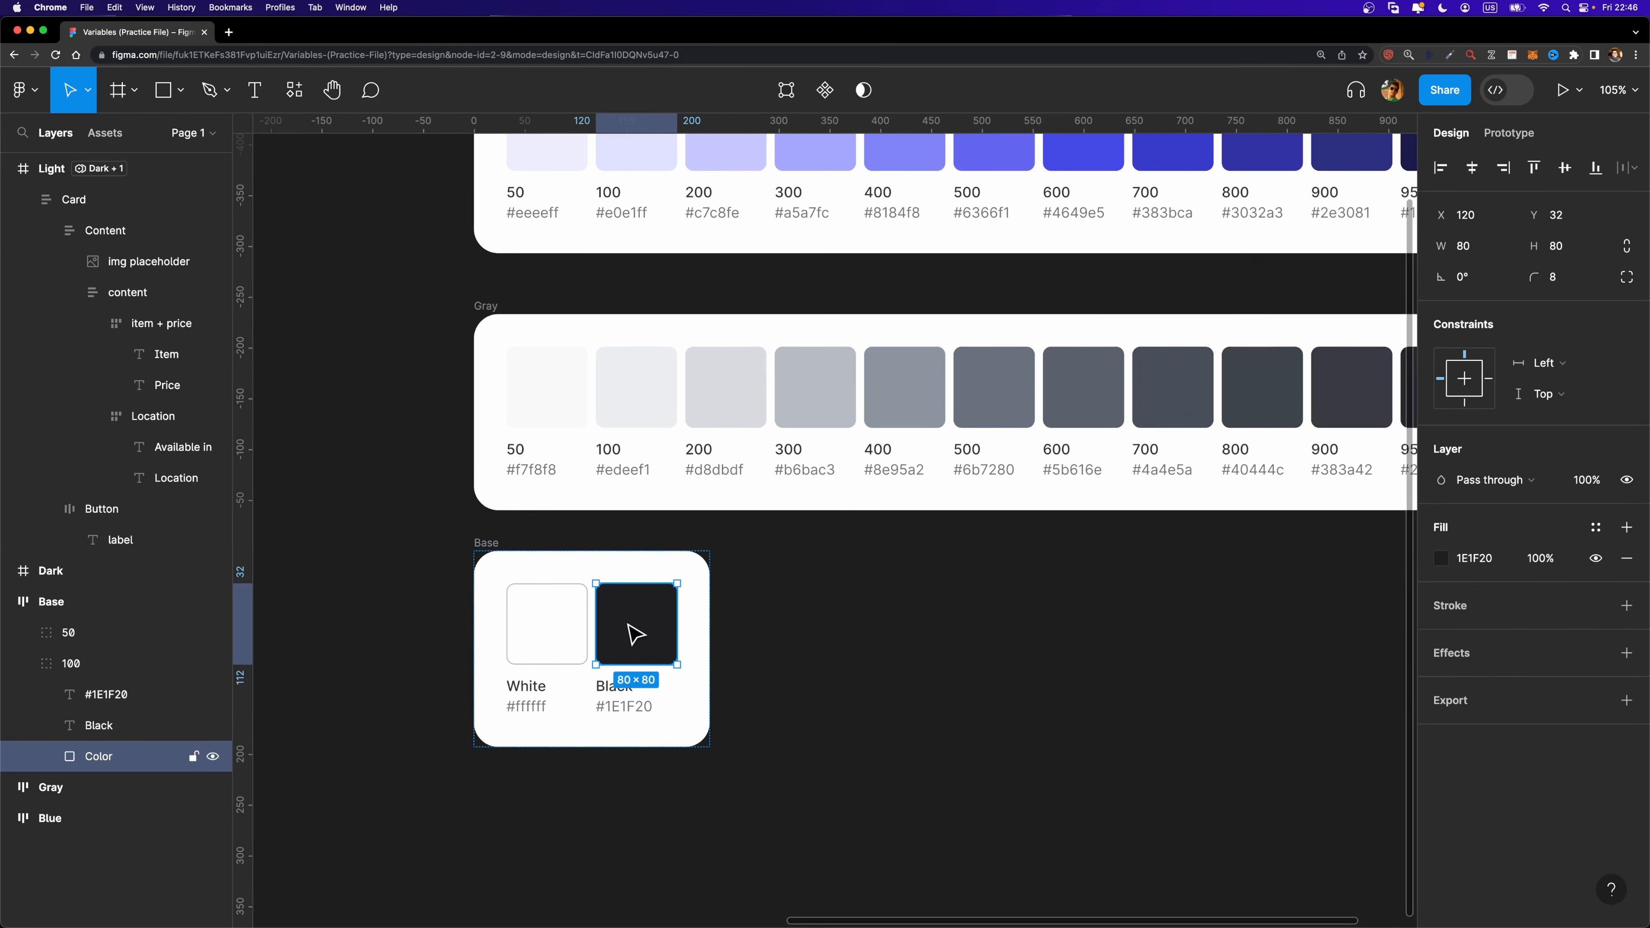
{"action": "left_click", "coordinate": [1595, 527]}
{"action": "left_click", "coordinate": [1367, 519]}
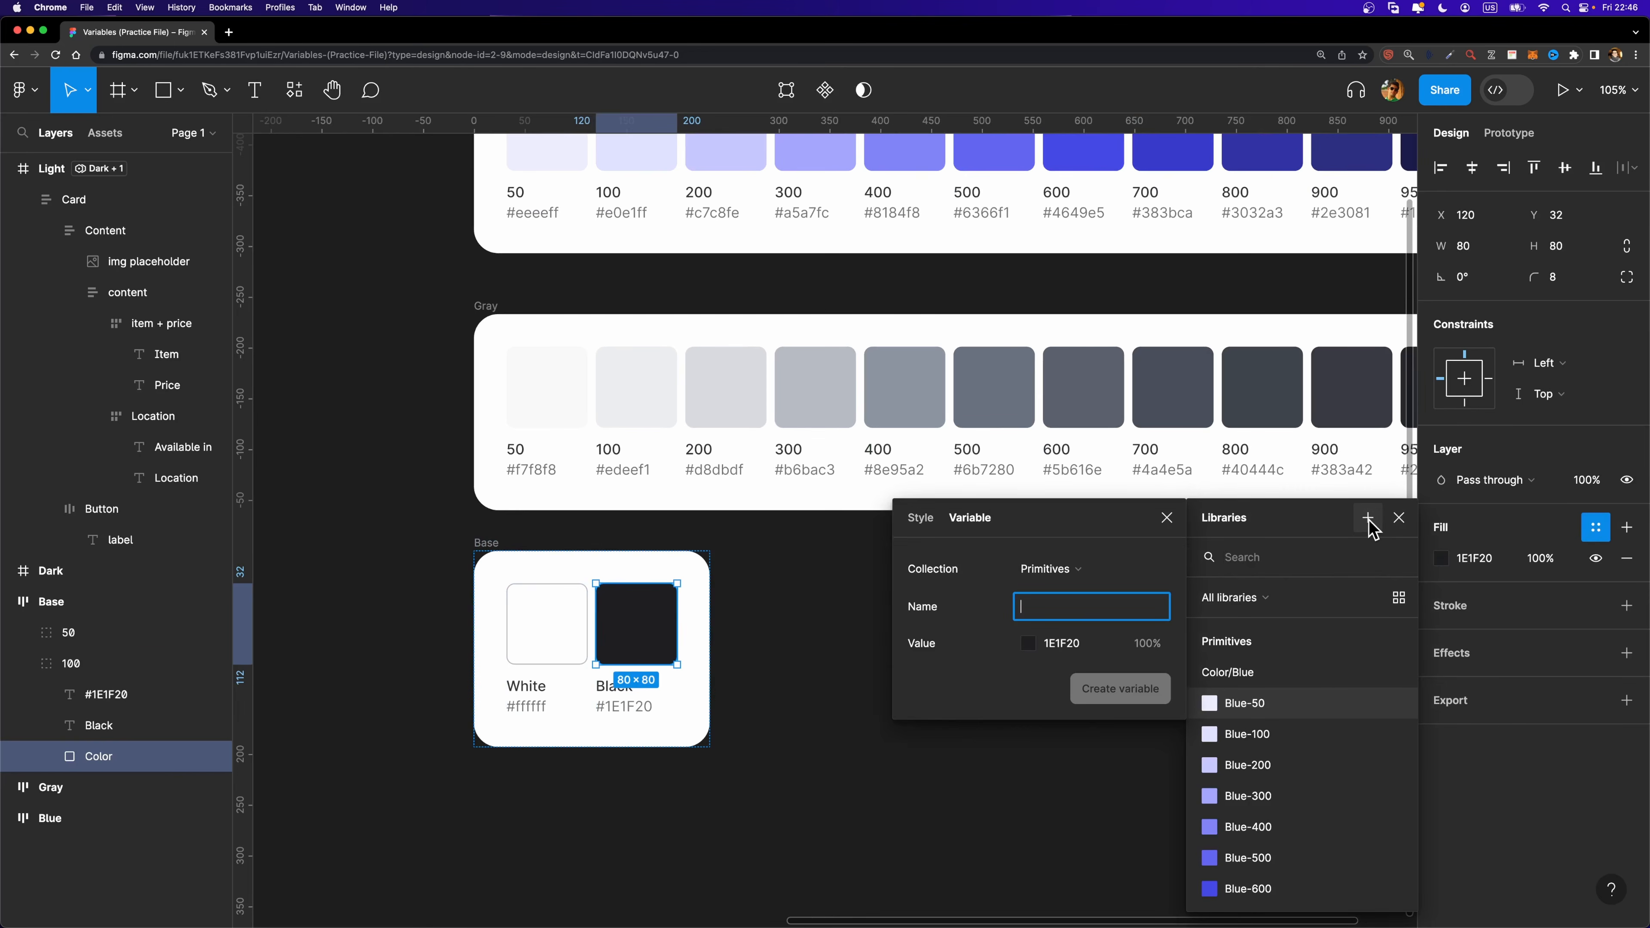
{"action": "left_click", "coordinate": [922, 519]}
{"action": "type", "text": "Base/Black"}
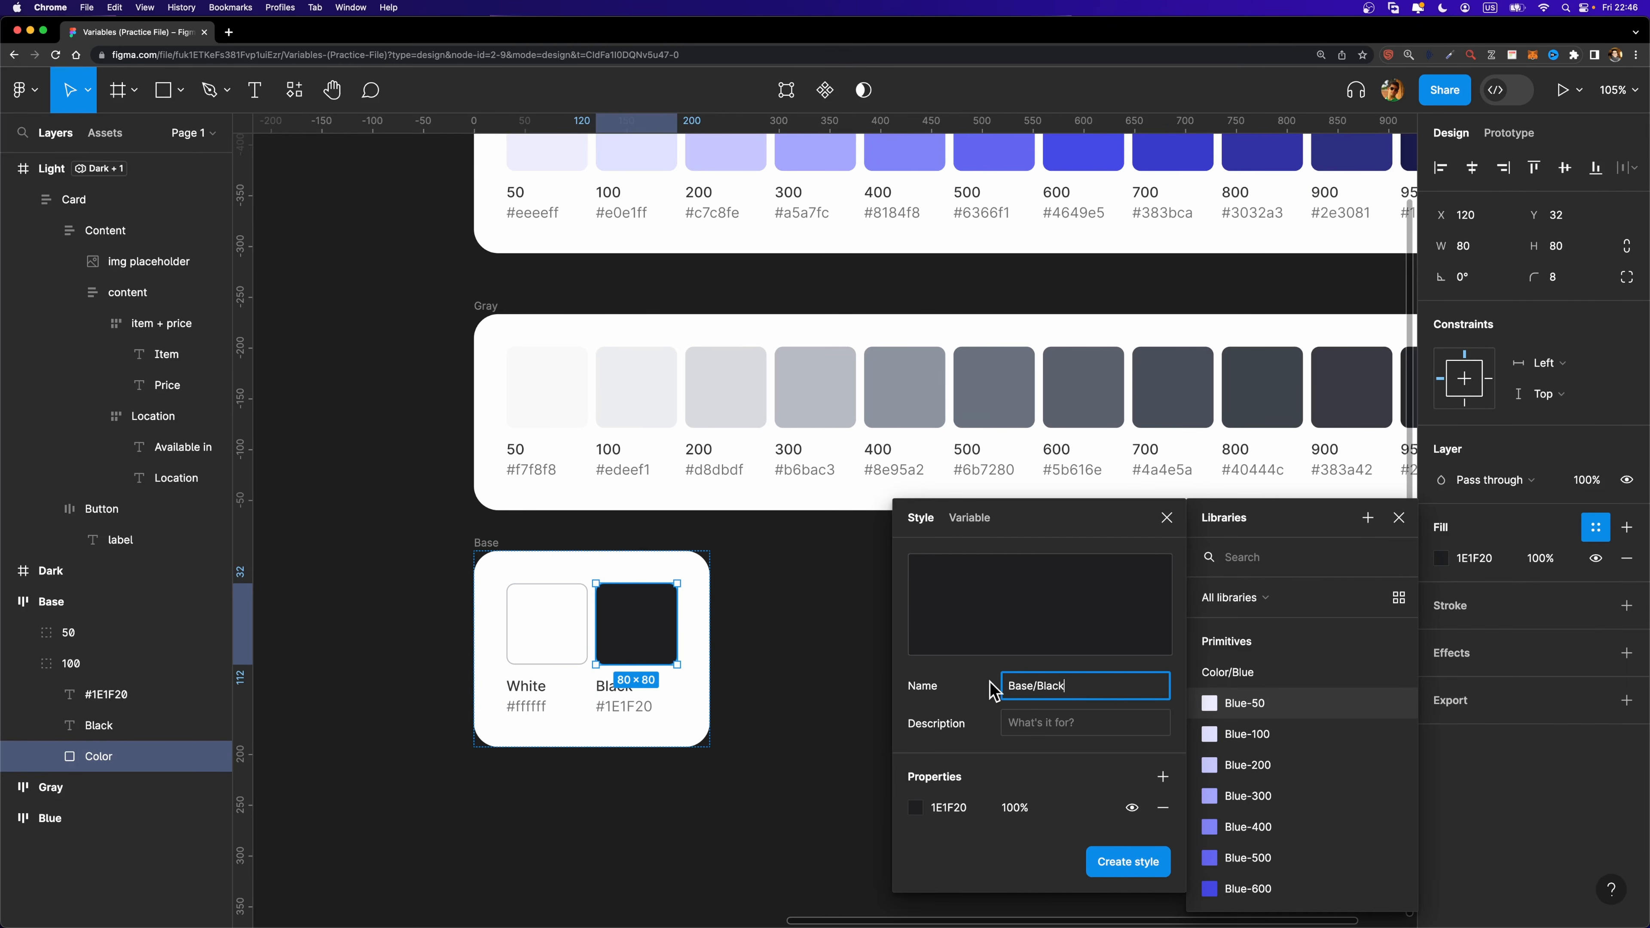
{"action": "left_click", "coordinate": [1119, 864]}
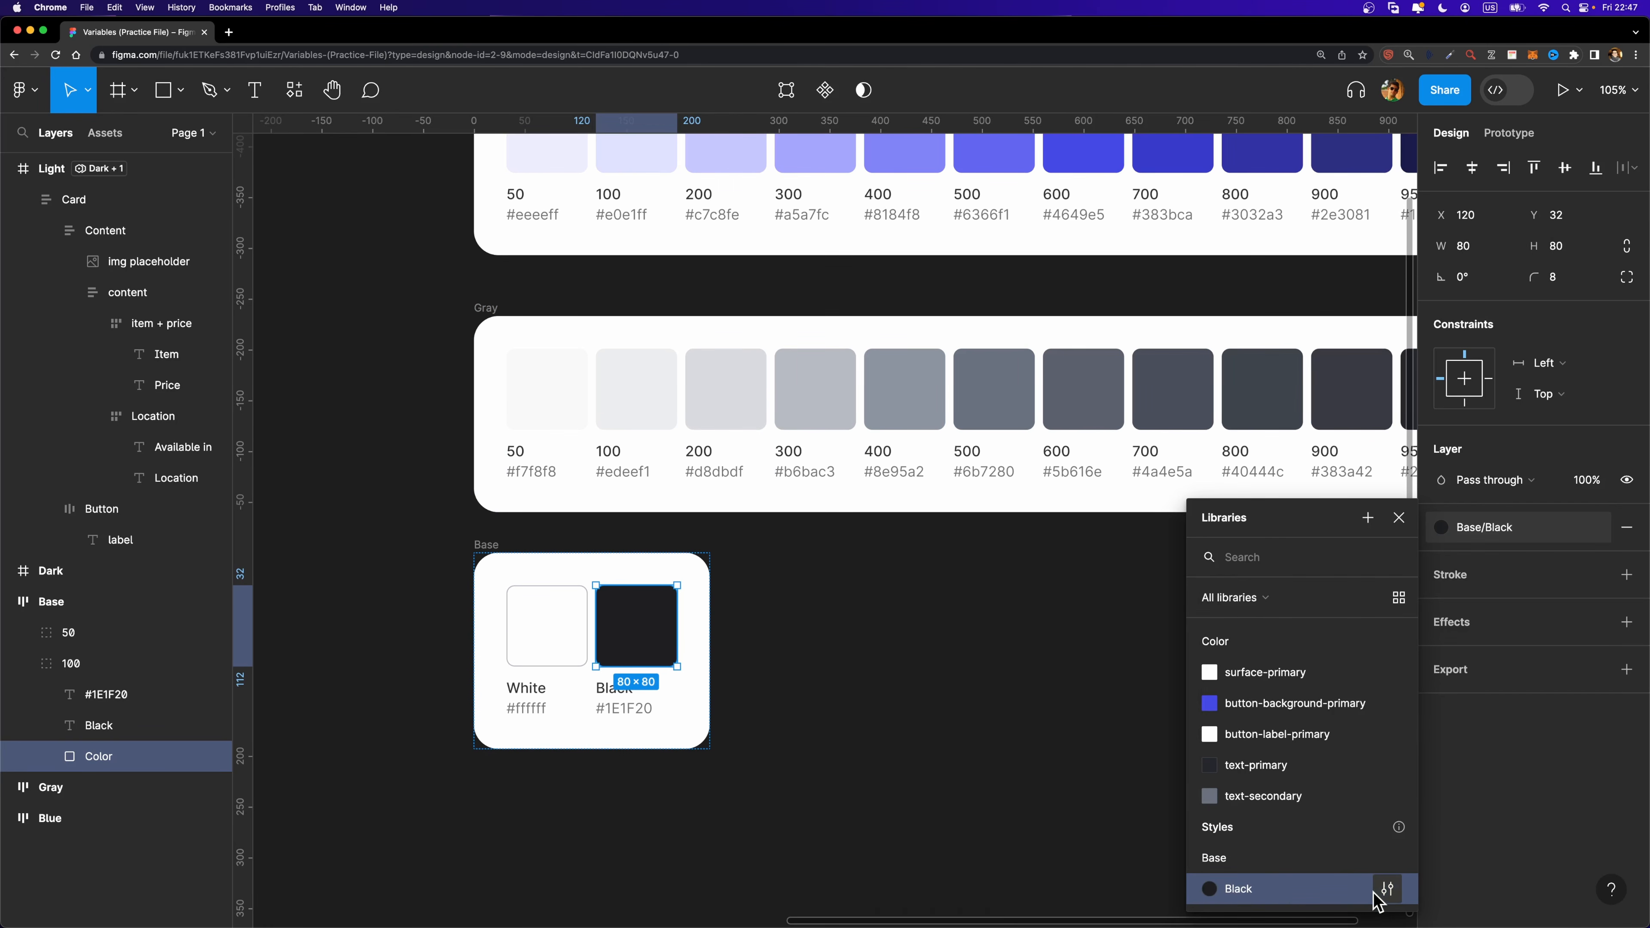
Edit the Base/Black color style so its color uses the Color/Base/Black variable from the Primitives collection, and close the style editor.
{"action": "left_click", "coordinate": [1387, 890]}
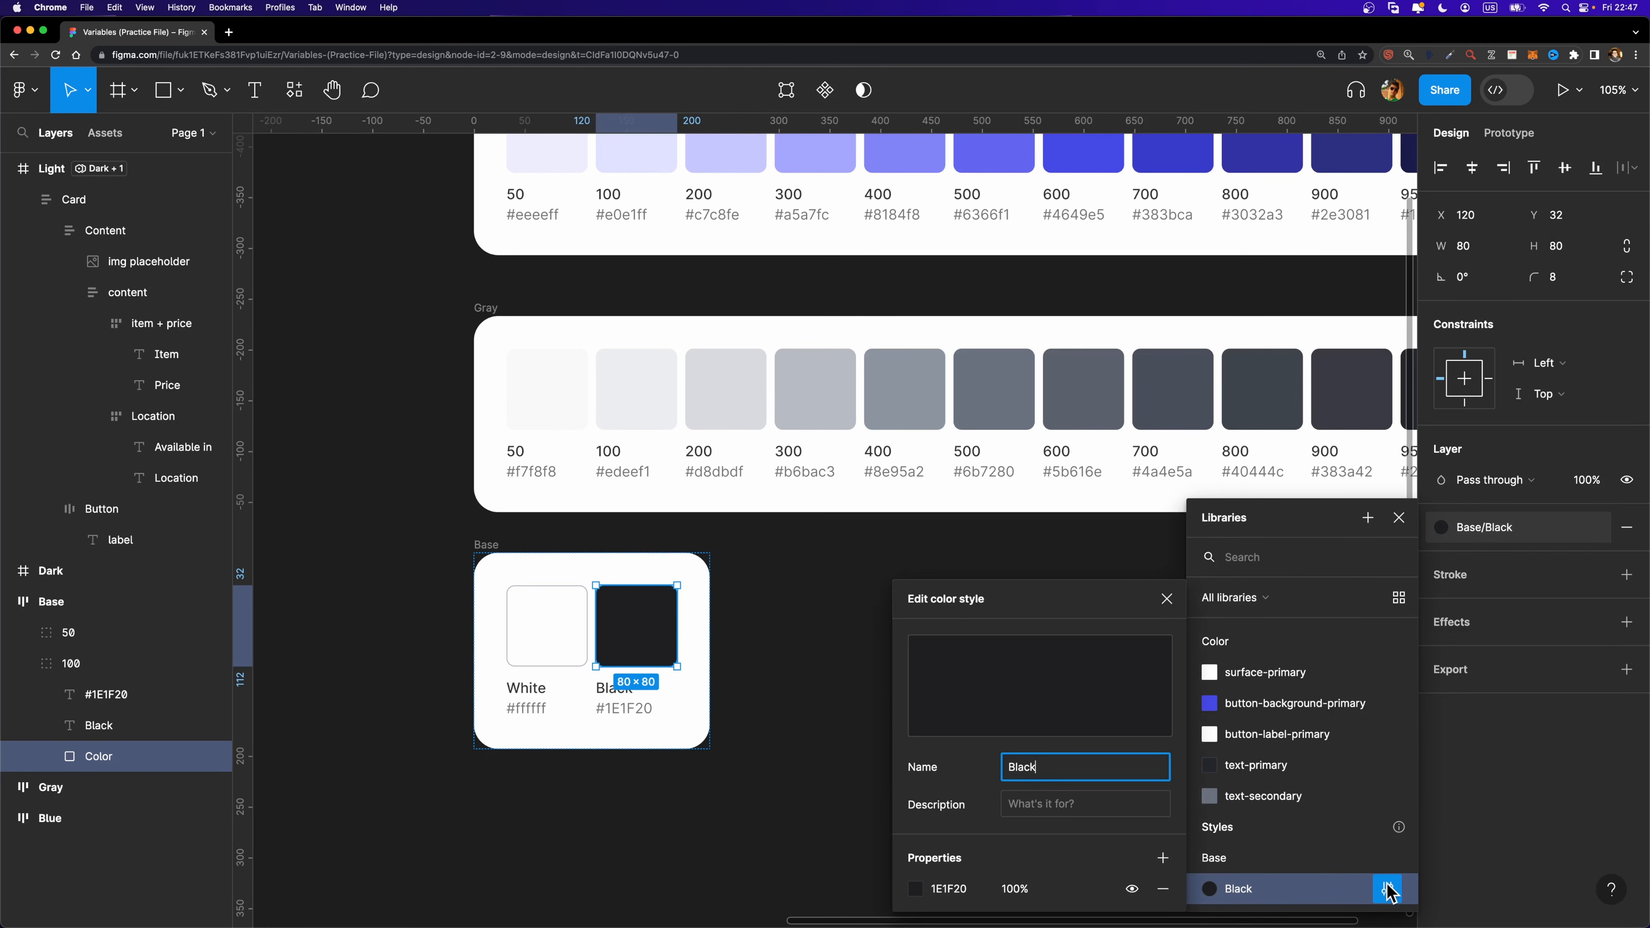
{"action": "left_click", "coordinate": [915, 888]}
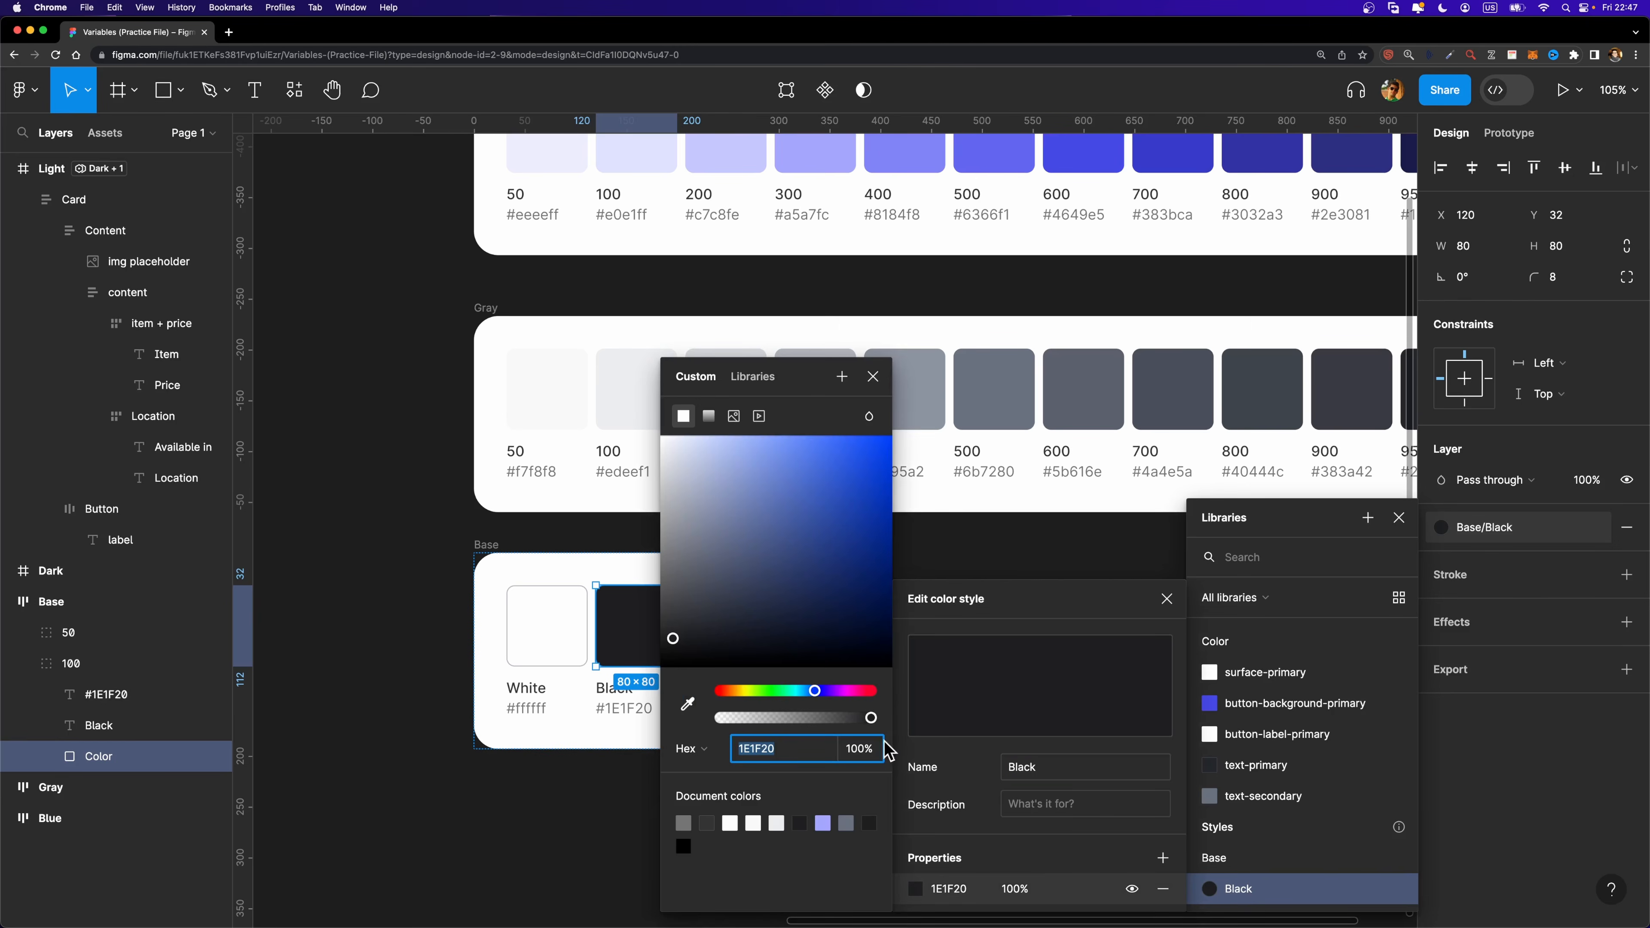
{"action": "left_click", "coordinate": [747, 376]}
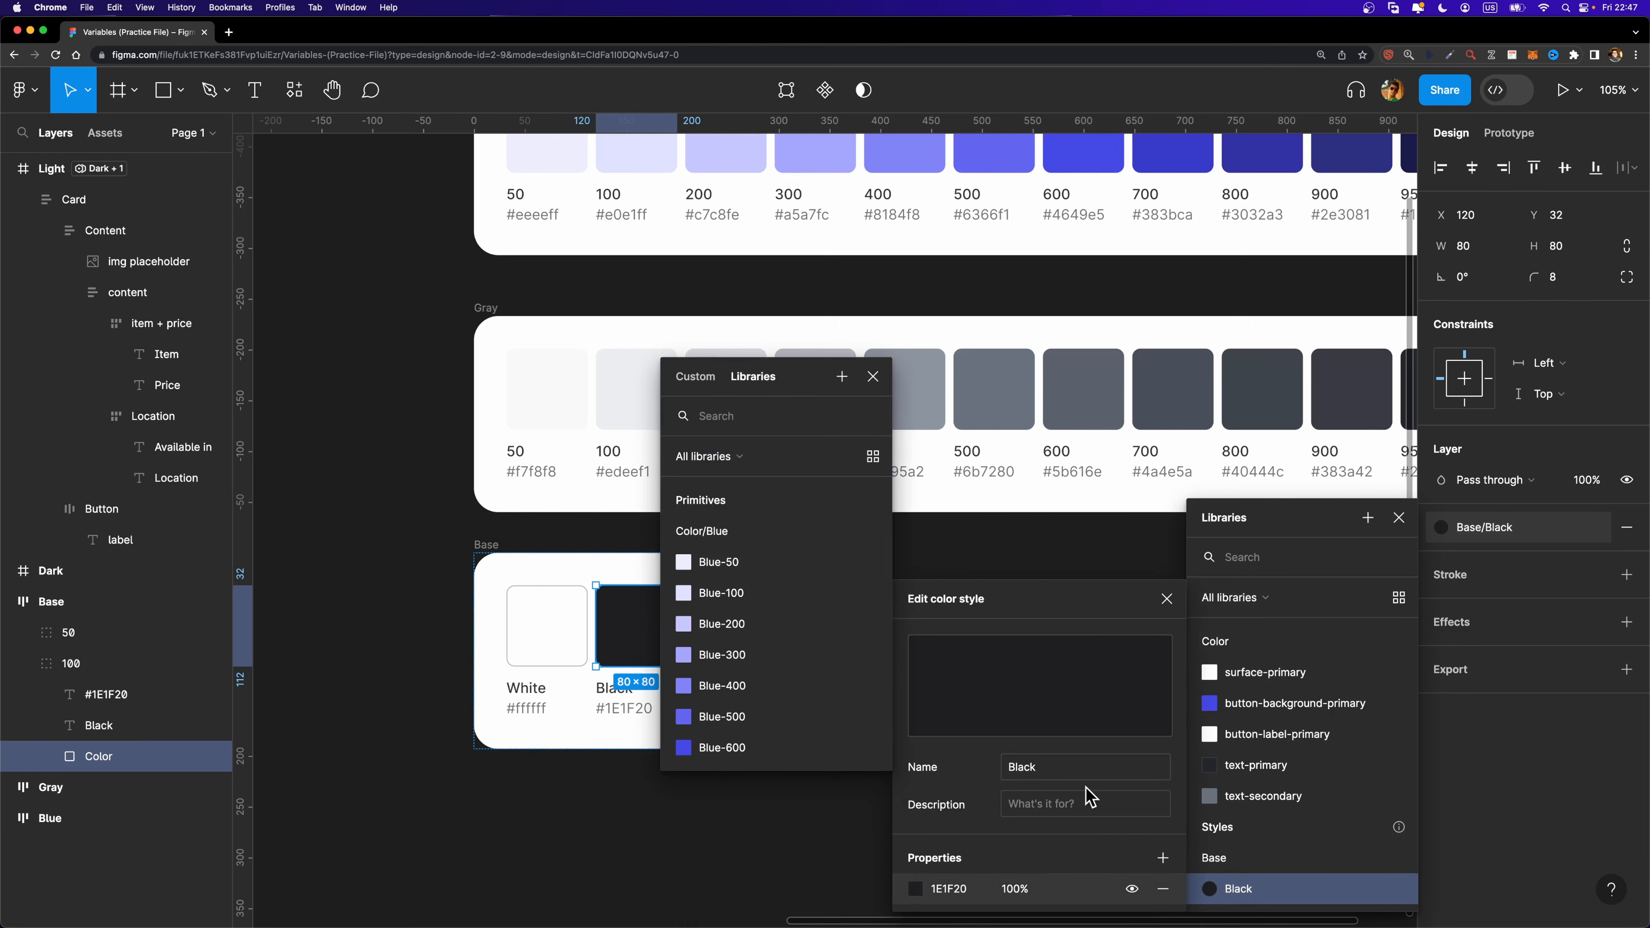
{"action": "scroll", "coordinate": [799, 631], "scroll_direction": "down", "scroll_amount": 5}
{"action": "scroll", "coordinate": [803, 633], "scroll_direction": "down", "scroll_amount": 10}
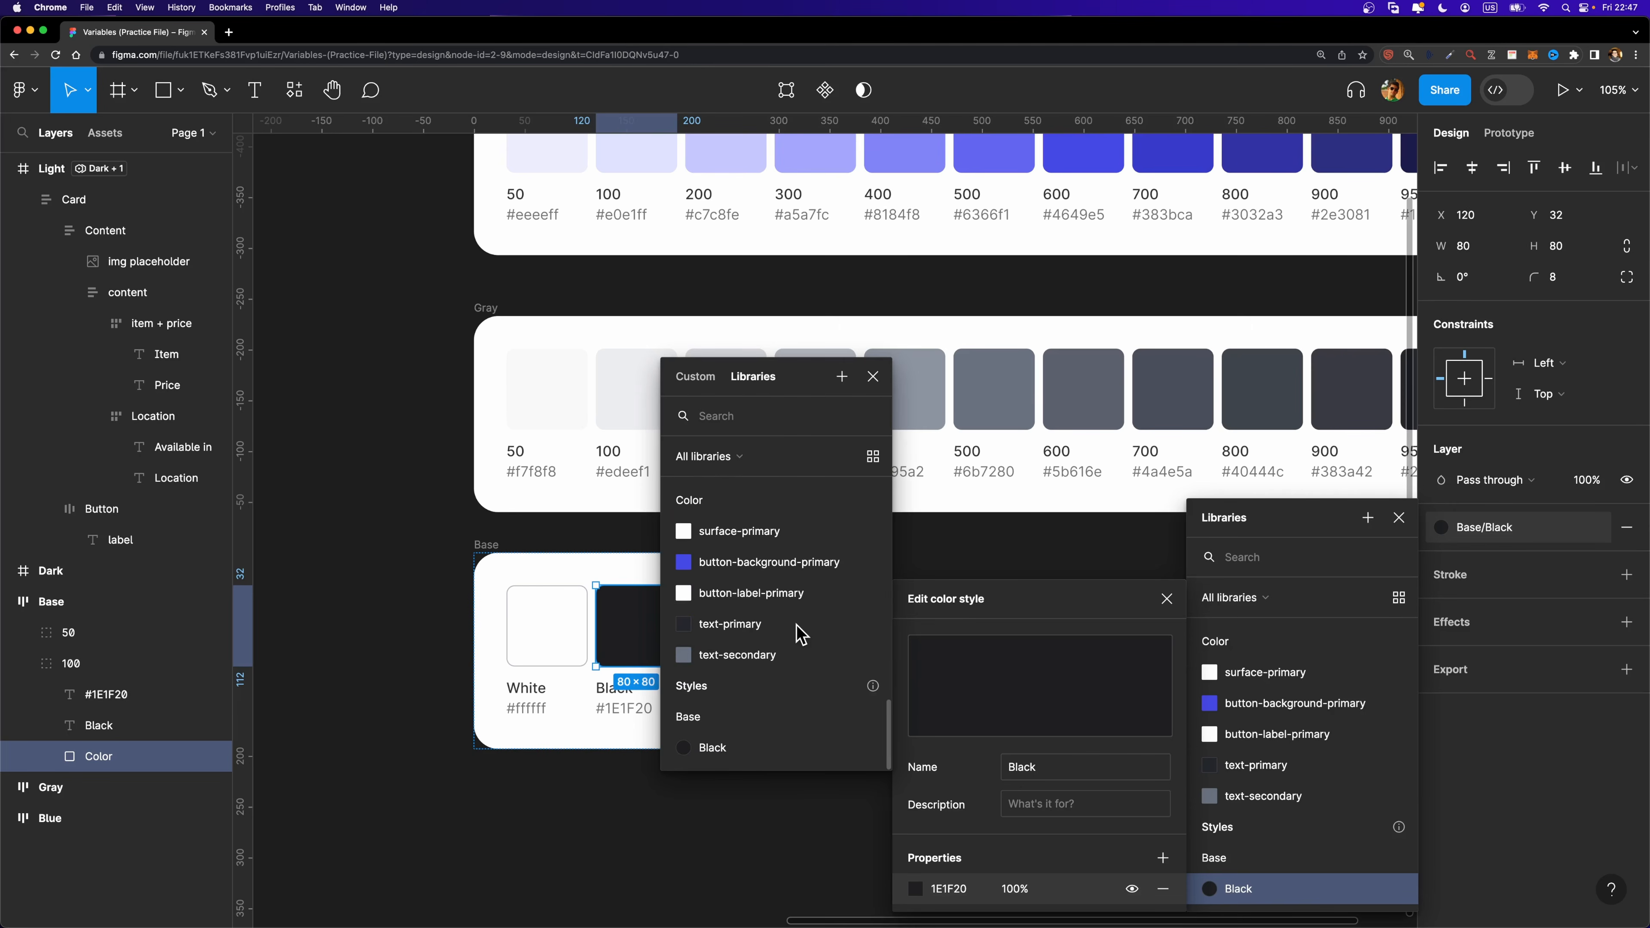
{"action": "scroll", "coordinate": [786, 626], "scroll_direction": "up", "scroll_amount": 1}
{"action": "scroll", "coordinate": [791, 635], "scroll_direction": "up", "scroll_amount": 2}
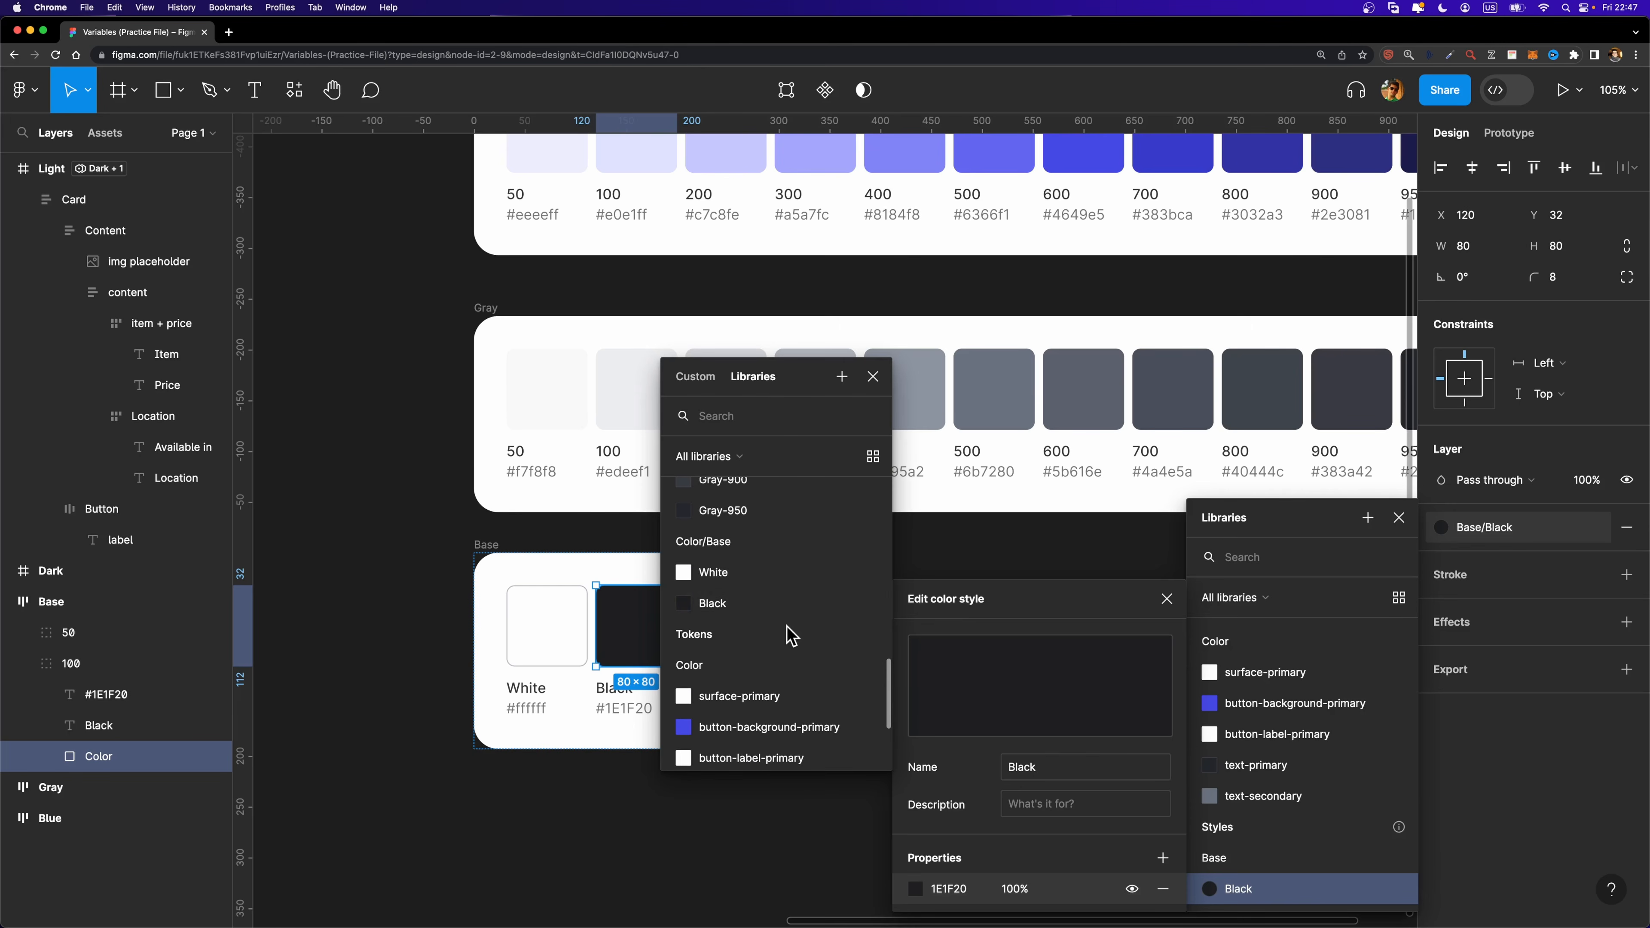
{"action": "left_click", "coordinate": [713, 603]}
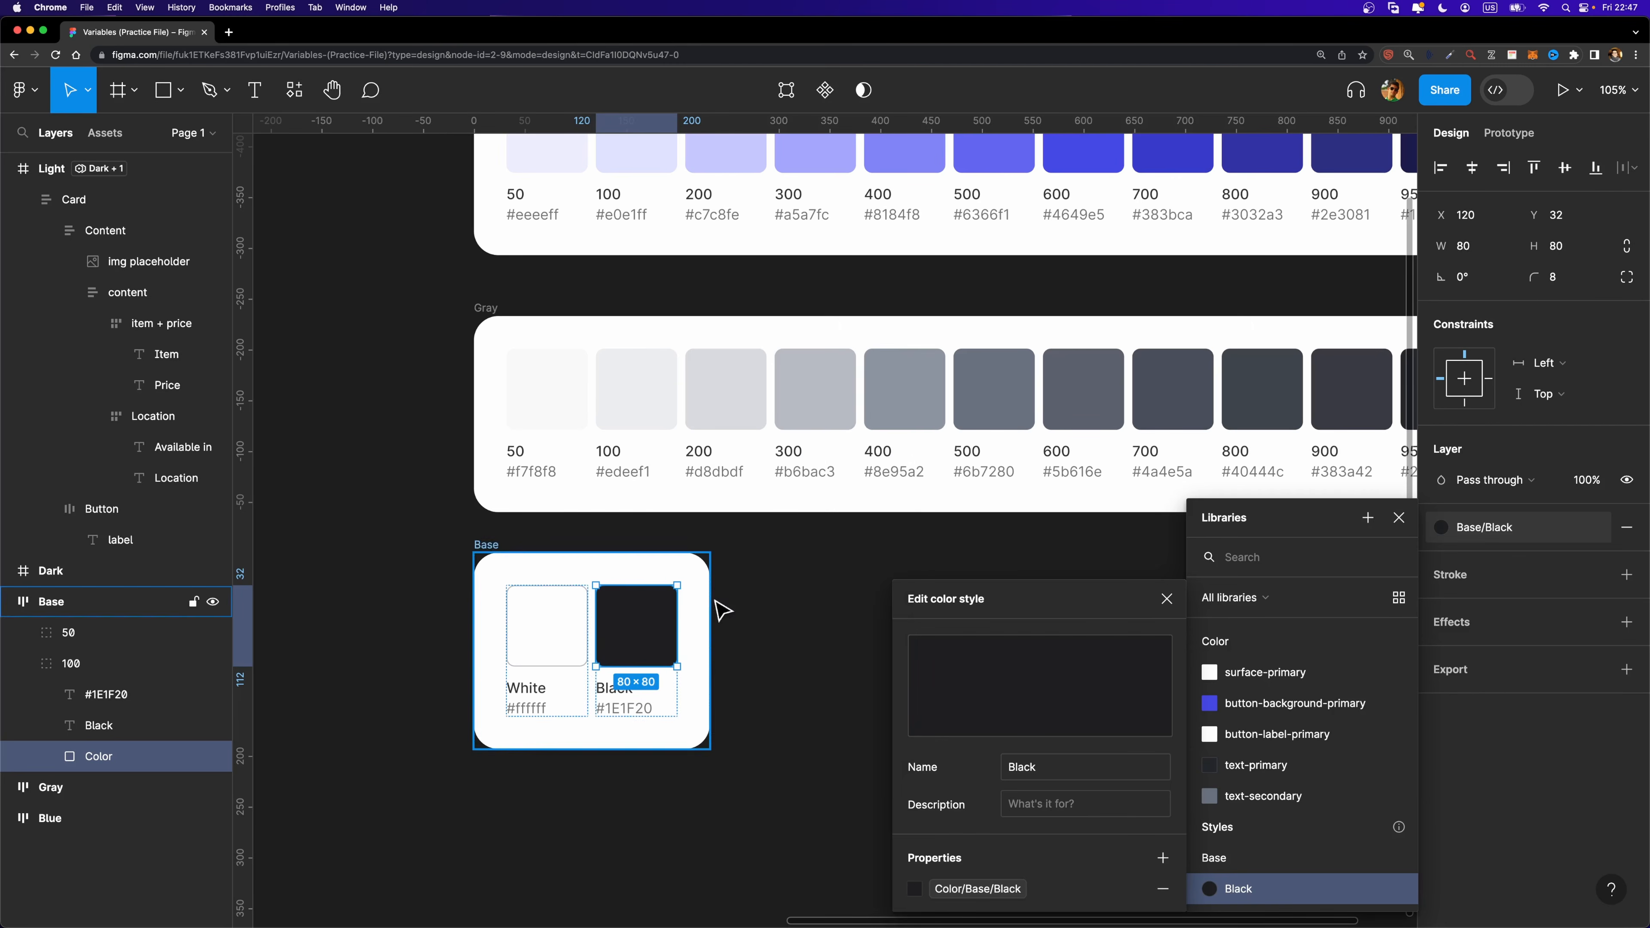
{"action": "left_click", "coordinate": [1166, 598]}
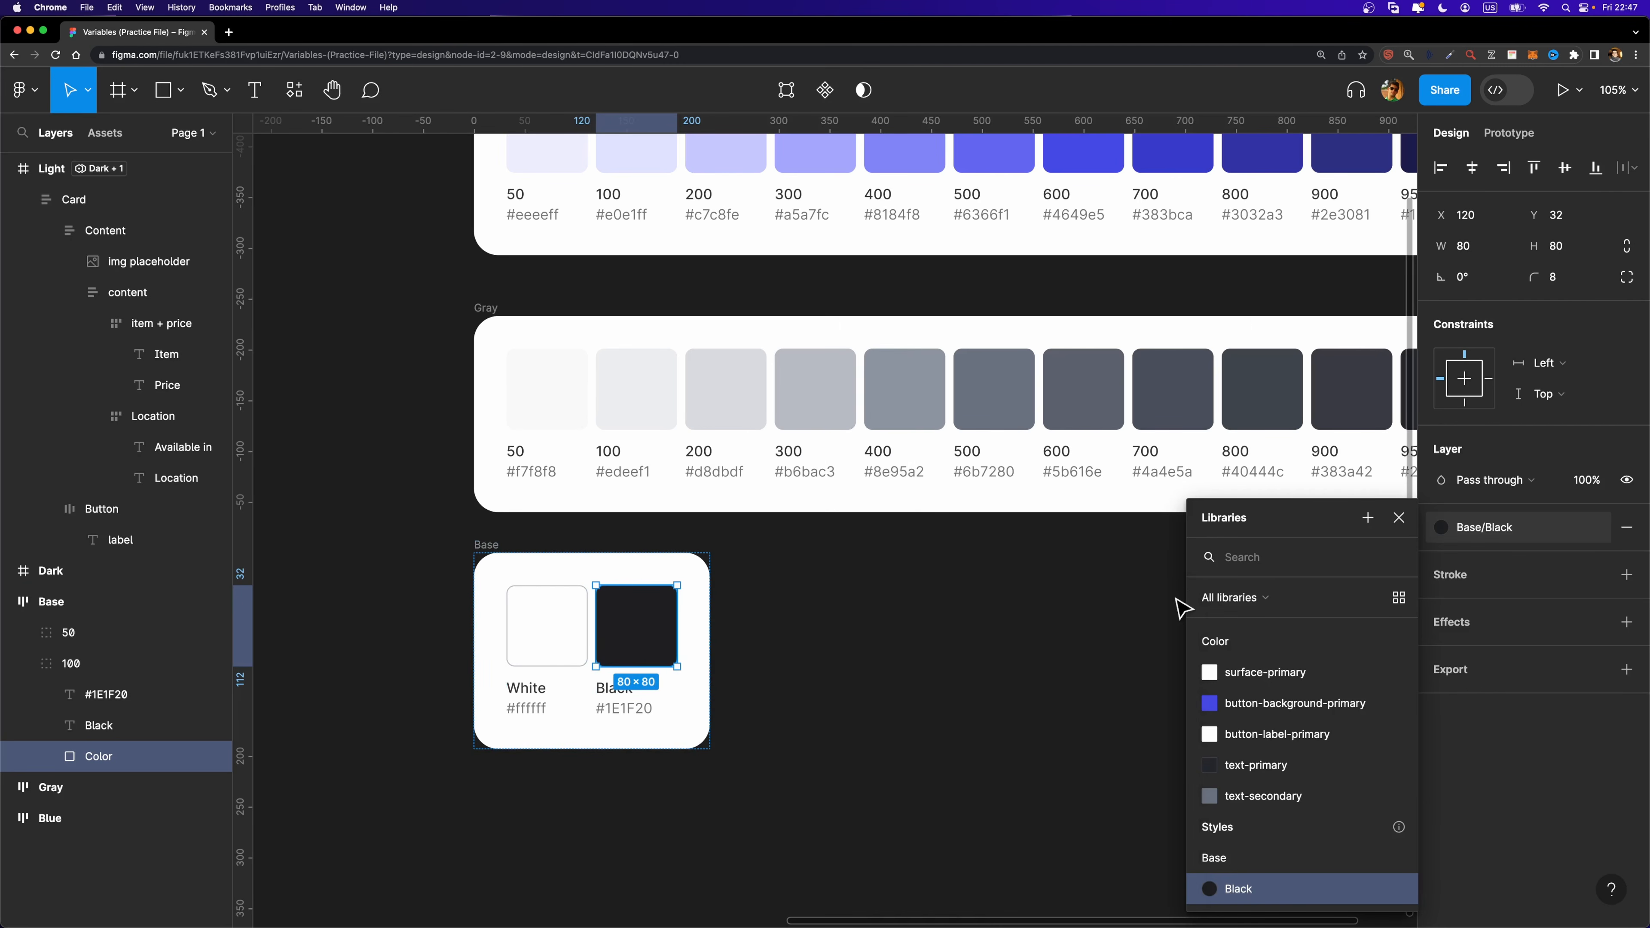